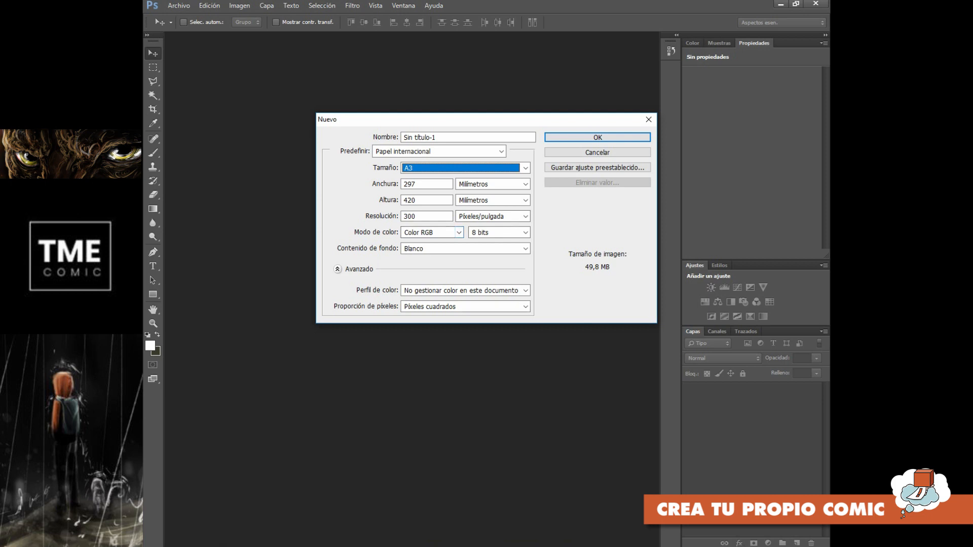
# Create the A3 document at 300 pixels/inch in RGB colour and add a new layer filled with grey #989595
pyautogui.press('Return')
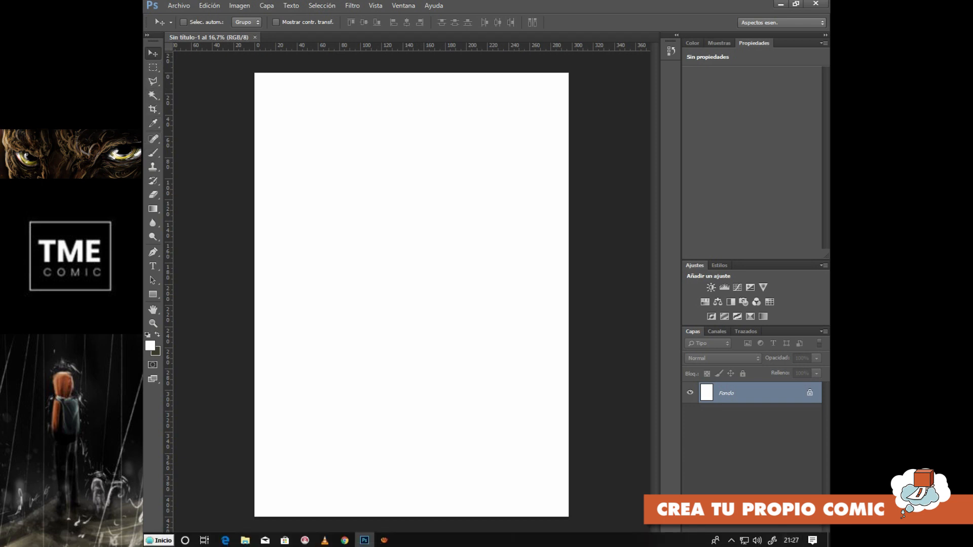
pyautogui.click(796, 542)
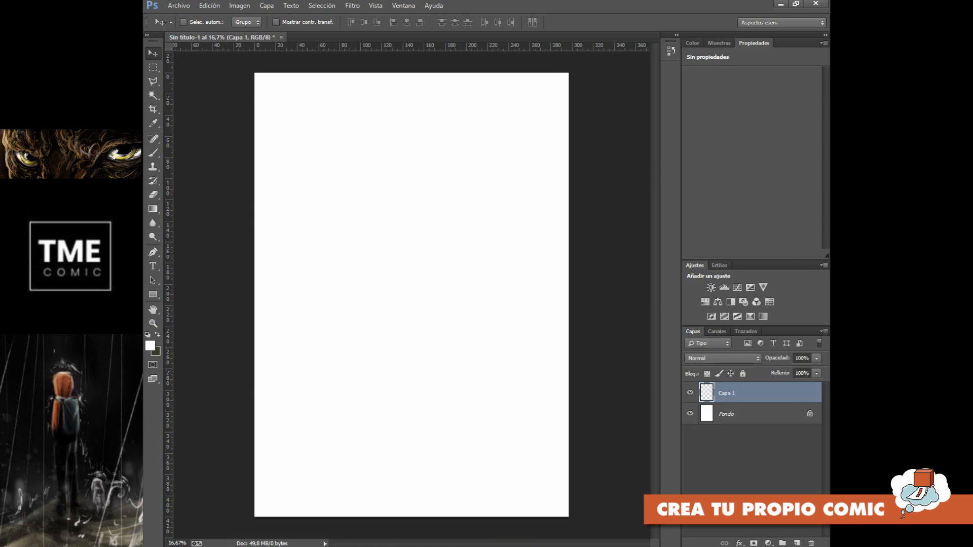
pyautogui.click(150, 345)
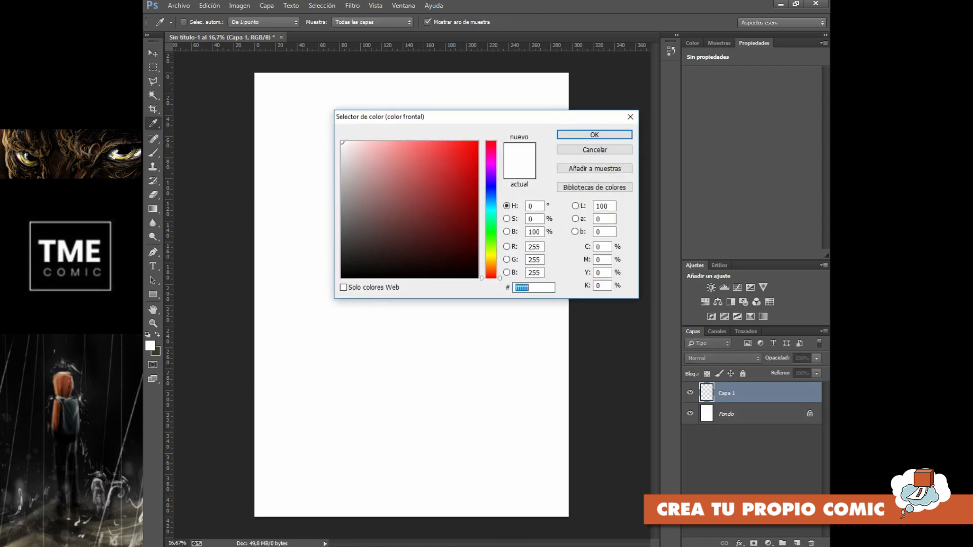
pyautogui.click(343, 196)
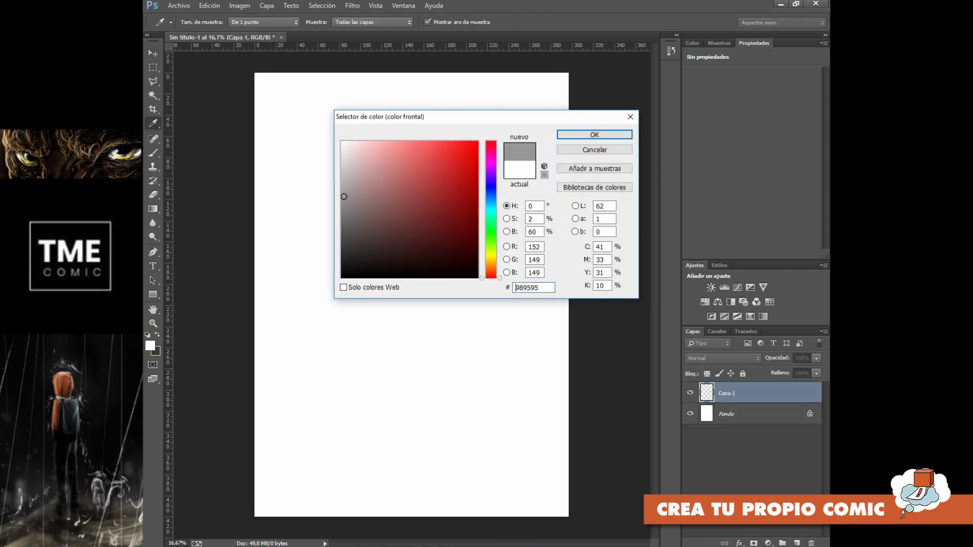
pyautogui.click(590, 135)
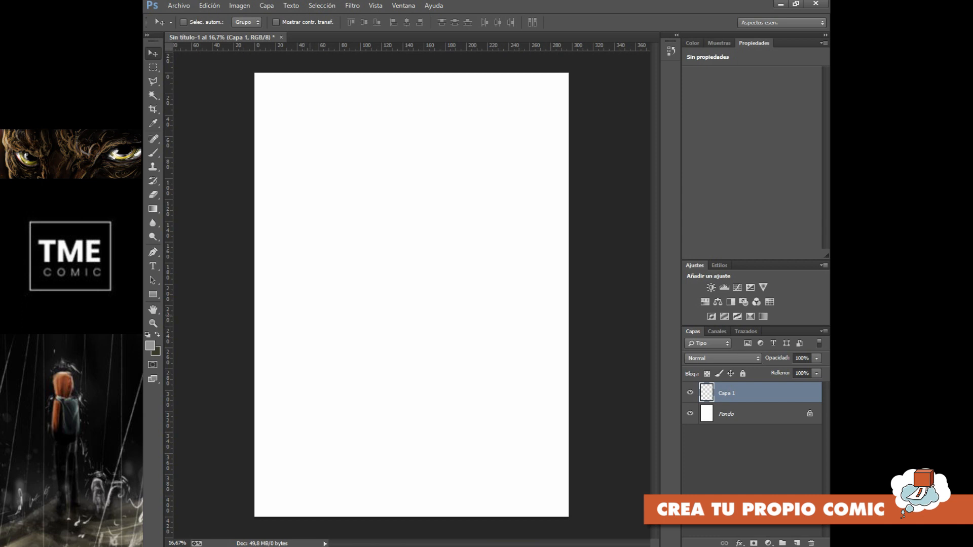
pyautogui.hotkey('alt', 'BackSpace')
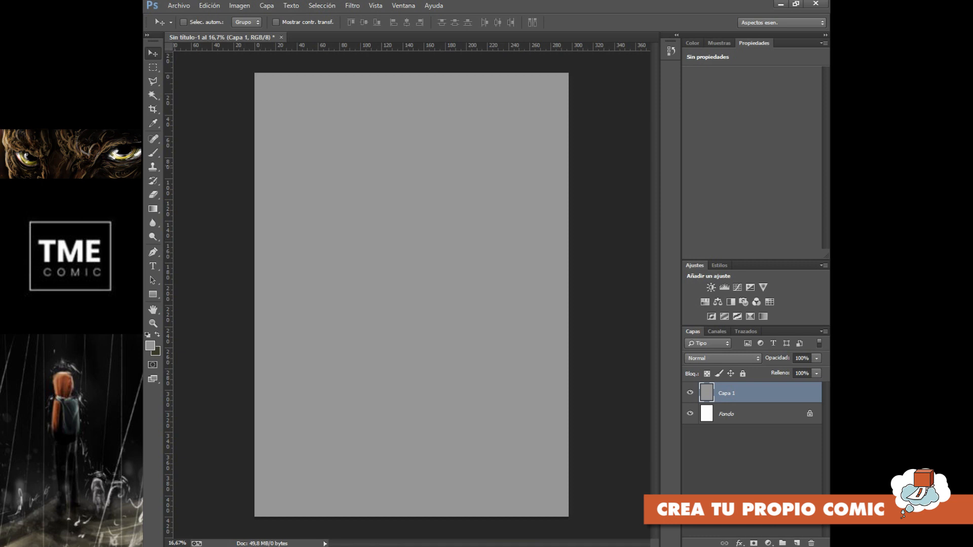
# Choose the Brush tool with the hard round 25 px preset and reset the colours to black and white
pyautogui.click(153, 152)
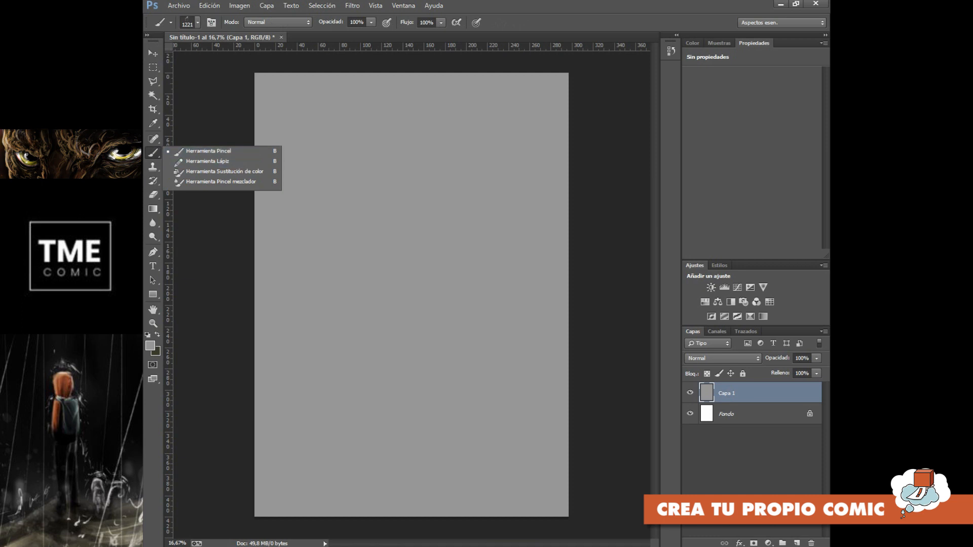
pyautogui.click(207, 161)
pyautogui.click(197, 23)
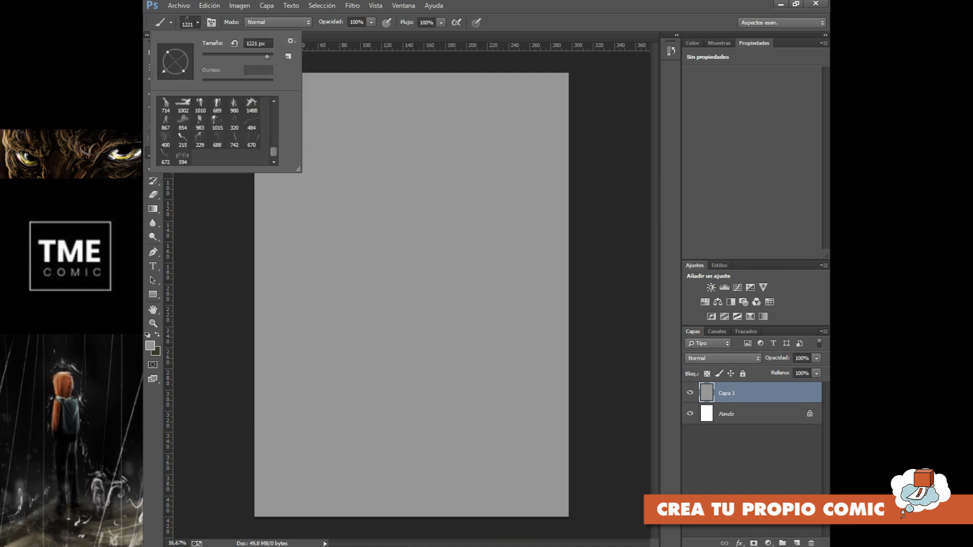
pyautogui.scroll(3, 213, 131)
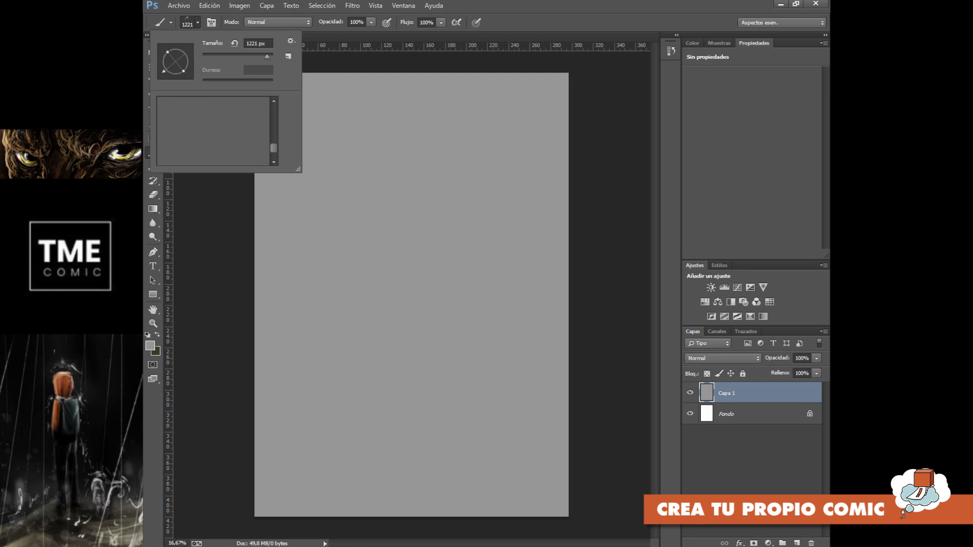
pyautogui.scroll(3, 213, 131)
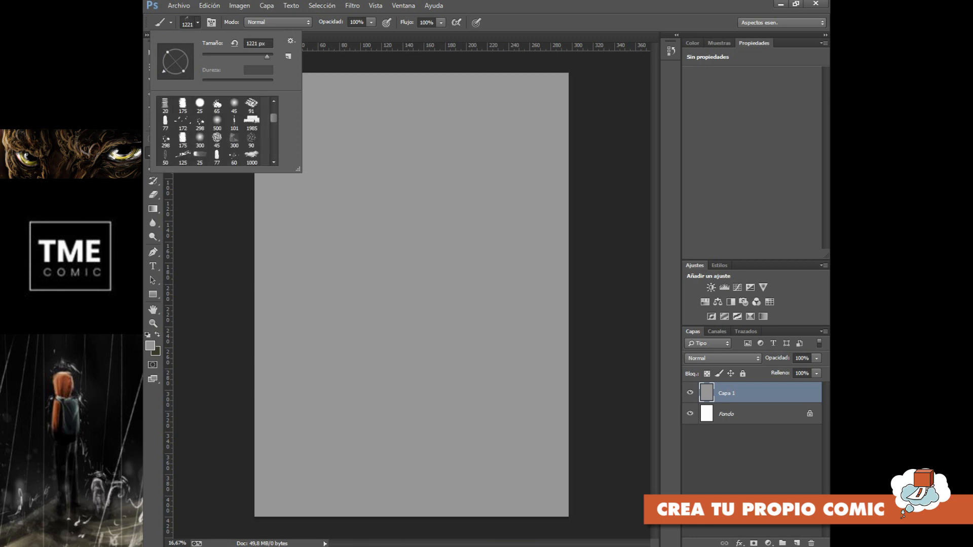
pyautogui.click(200, 105)
pyautogui.press('Return')
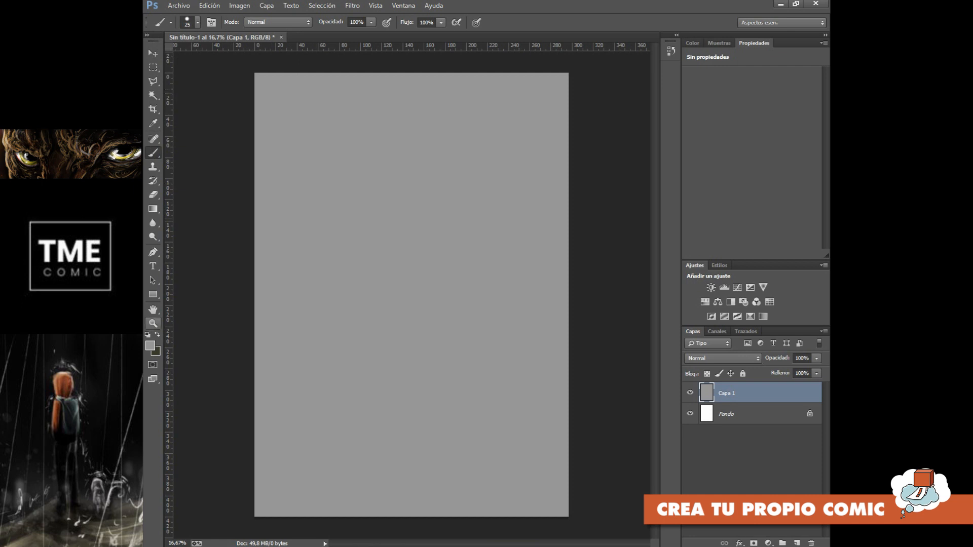
pyautogui.press('d')
# Sketch a loose rectangular frame for a large panel across the upper part of the page
pyautogui.moveTo(276, 96); pyautogui.dragTo(277, 176)
pyautogui.moveTo(277, 126); pyautogui.dragTo(278, 193)
pyautogui.moveTo(280, 91); pyautogui.dragTo(277, 219)
pyautogui.moveTo(277, 110); pyautogui.dragTo(278, 243)
pyautogui.moveTo(277, 153); pyautogui.dragTo(277, 260)
pyautogui.moveTo(275, 212)
pyautogui.mouseDown()
pyautogui.moveTo(277, 264)
pyautogui.moveTo(292, 233)
pyautogui.moveTo(329, 232)
pyautogui.mouseUp()
pyautogui.moveTo(286, 238); pyautogui.dragTo(383, 237)
pyautogui.moveTo(318, 236); pyautogui.dragTo(497, 251)
pyautogui.moveTo(413, 242)
pyautogui.mouseDown()
pyautogui.moveTo(522, 244)
pyautogui.moveTo(538, 226)
pyautogui.mouseUp()
pyautogui.moveTo(529, 230); pyautogui.dragTo(540, 101)
pyautogui.moveTo(541, 108); pyautogui.dragTo(535, 254)
pyautogui.moveTo(543, 90); pyautogui.dragTo(542, 172)
pyautogui.moveTo(541, 116); pyautogui.dragTo(543, 220)
pyautogui.moveTo(274, 88); pyautogui.dragTo(389, 84)
pyautogui.moveTo(295, 85); pyautogui.dragTo(421, 86)
pyautogui.moveTo(350, 81); pyautogui.dragTo(479, 80)
pyautogui.moveTo(395, 87); pyautogui.dragTo(514, 90)
pyautogui.moveTo(453, 86)
pyautogui.mouseDown()
pyautogui.moveTo(537, 86)
pyautogui.moveTo(527, 161)
pyautogui.mouseUp()
pyautogui.moveTo(538, 86); pyautogui.dragTo(543, 175)
pyautogui.moveTo(542, 125); pyautogui.dragTo(544, 205)
pyautogui.moveTo(277, 117); pyautogui.dragTo(275, 137)
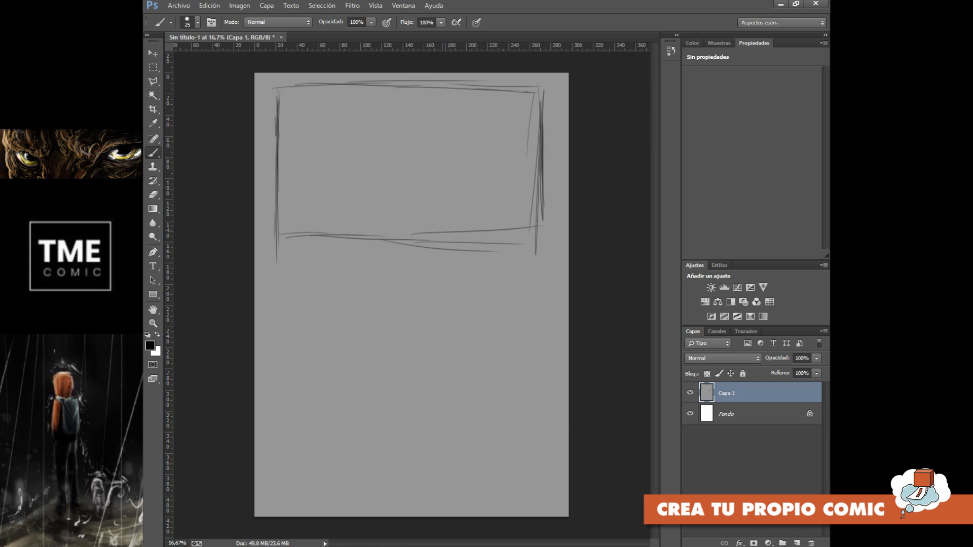
# Rough in the large panel's landscape with a ground line, a tiny central figure, jagged side masses and small floating shapes
pyautogui.moveTo(275, 230)
pyautogui.mouseDown()
pyautogui.moveTo(337, 212)
pyautogui.moveTo(459, 214)
pyautogui.moveTo(557, 198)
pyautogui.mouseUp()
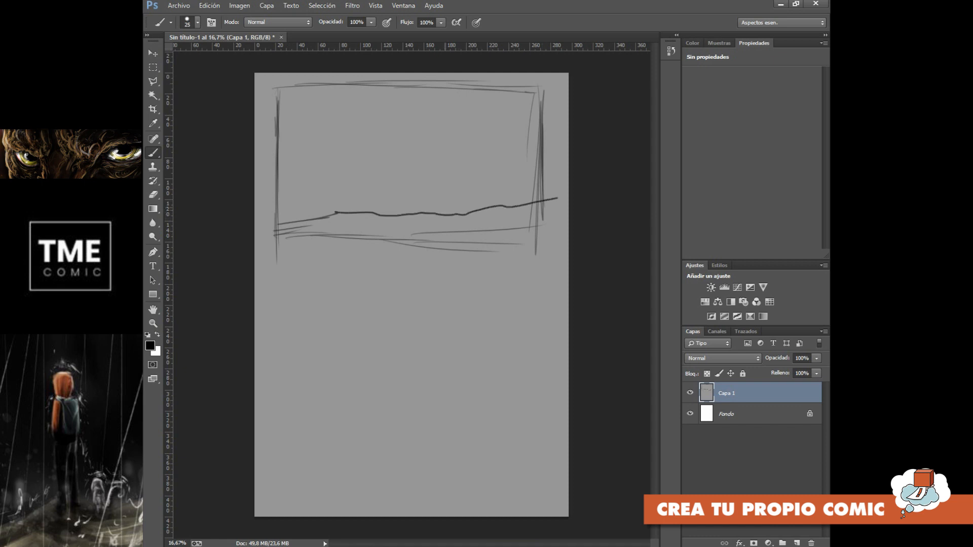
pyautogui.moveTo(444, 208); pyautogui.dragTo(448, 195)
pyautogui.moveTo(359, 216)
pyautogui.mouseDown()
pyautogui.moveTo(314, 146)
pyautogui.moveTo(304, 82)
pyautogui.moveTo(289, 195)
pyautogui.moveTo(326, 191)
pyautogui.moveTo(317, 73)
pyautogui.mouseUp()
pyautogui.moveTo(498, 205)
pyautogui.mouseDown()
pyautogui.moveTo(518, 123)
pyautogui.moveTo(501, 206)
pyautogui.moveTo(507, 227)
pyautogui.moveTo(529, 228)
pyautogui.mouseUp()
pyautogui.moveTo(411, 85); pyautogui.dragTo(372, 123)
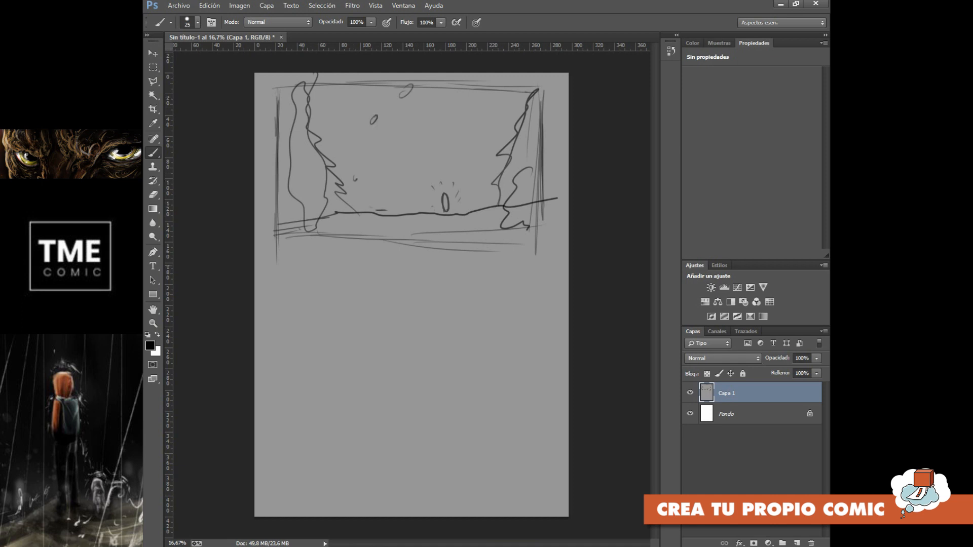
# Sketch the frame of a low, wide second panel directly beneath the large one
pyautogui.moveTo(279, 256); pyautogui.dragTo(279, 328)
pyautogui.moveTo(277, 260)
pyautogui.mouseDown()
pyautogui.moveTo(494, 251)
pyautogui.moveTo(531, 287)
pyautogui.moveTo(530, 306)
pyautogui.mouseUp()
pyautogui.moveTo(537, 261); pyautogui.dragTo(539, 295)
pyautogui.moveTo(278, 320); pyautogui.dragTo(421, 326)
pyautogui.moveTo(340, 319); pyautogui.dragTo(480, 326)
pyautogui.moveTo(414, 317); pyautogui.dragTo(531, 314)
# Rough in a head-and-shoulders figure in the second panel's lower right corner and a curved shape near its upper edge
pyautogui.moveTo(467, 300)
pyautogui.mouseDown()
pyautogui.moveTo(461, 325)
pyautogui.moveTo(472, 288)
pyautogui.moveTo(510, 273)
pyautogui.moveTo(528, 312)
pyautogui.mouseUp()
pyautogui.moveTo(483, 287)
pyautogui.mouseDown()
pyautogui.moveTo(489, 263)
pyautogui.moveTo(507, 280)
pyautogui.mouseUp()
pyautogui.moveTo(485, 278)
pyautogui.mouseDown()
pyautogui.moveTo(483, 286)
pyautogui.moveTo(497, 259)
pyautogui.moveTo(490, 272)
pyautogui.mouseUp()
pyautogui.moveTo(408, 260)
pyautogui.mouseDown()
pyautogui.moveTo(437, 272)
pyautogui.moveTo(407, 269)
pyautogui.mouseUp()
pyautogui.moveTo(467, 279); pyautogui.dragTo(456, 288)
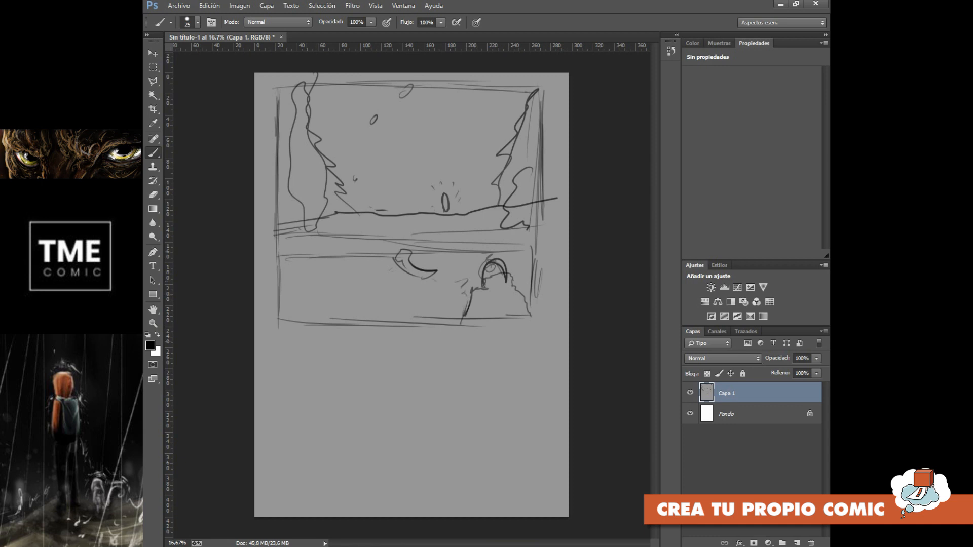
# Sketch a narrow vertical panel at the page's lower left with a jagged face profile and hair inside
pyautogui.moveTo(281, 340); pyautogui.dragTo(281, 441)
pyautogui.moveTo(282, 363); pyautogui.dragTo(282, 444)
pyautogui.moveTo(281, 393)
pyautogui.mouseDown()
pyautogui.moveTo(281, 457)
pyautogui.moveTo(357, 460)
pyautogui.mouseUp()
pyautogui.moveTo(362, 397); pyautogui.dragTo(361, 461)
pyautogui.moveTo(363, 344)
pyautogui.mouseDown()
pyautogui.moveTo(362, 454)
pyautogui.moveTo(362, 345)
pyautogui.mouseUp()
pyautogui.moveTo(283, 340); pyautogui.dragTo(357, 350)
pyautogui.moveTo(276, 392); pyautogui.dragTo(279, 471)
pyautogui.moveTo(283, 424)
pyautogui.mouseDown()
pyautogui.moveTo(278, 491)
pyautogui.moveTo(332, 497)
pyautogui.mouseUp()
pyautogui.moveTo(332, 497); pyautogui.dragTo(357, 457)
pyautogui.moveTo(357, 419); pyautogui.dragTo(360, 490)
pyautogui.moveTo(290, 487)
pyautogui.mouseDown()
pyautogui.moveTo(292, 442)
pyautogui.moveTo(285, 494)
pyautogui.moveTo(305, 453)
pyautogui.moveTo(328, 439)
pyautogui.moveTo(331, 415)
pyautogui.moveTo(320, 412)
pyautogui.moveTo(360, 375)
pyautogui.moveTo(307, 343)
pyautogui.moveTo(326, 394)
pyautogui.mouseUp()
pyautogui.moveTo(284, 359)
pyautogui.mouseDown()
pyautogui.moveTo(291, 337)
pyautogui.moveTo(308, 347)
pyautogui.mouseUp()
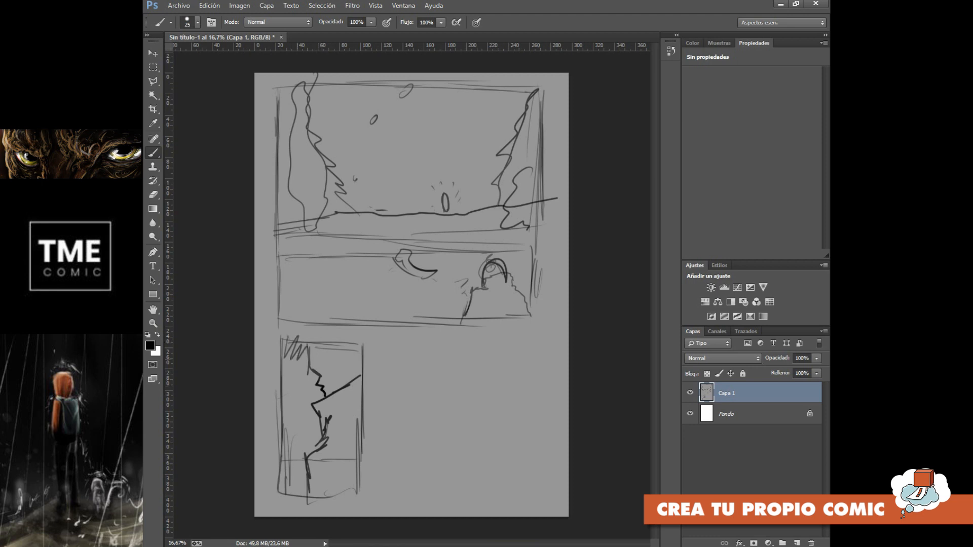
# Sketch the frame of a roughly square fourth panel beside the narrow vertical one
pyautogui.moveTo(377, 337); pyautogui.dragTo(373, 494)
pyautogui.moveTo(378, 354); pyautogui.dragTo(516, 359)
pyautogui.moveTo(382, 349)
pyautogui.mouseDown()
pyautogui.moveTo(527, 363)
pyautogui.moveTo(525, 477)
pyautogui.mouseUp()
pyautogui.moveTo(373, 480)
pyautogui.mouseDown()
pyautogui.moveTo(516, 485)
pyautogui.moveTo(514, 462)
pyautogui.mouseUp()
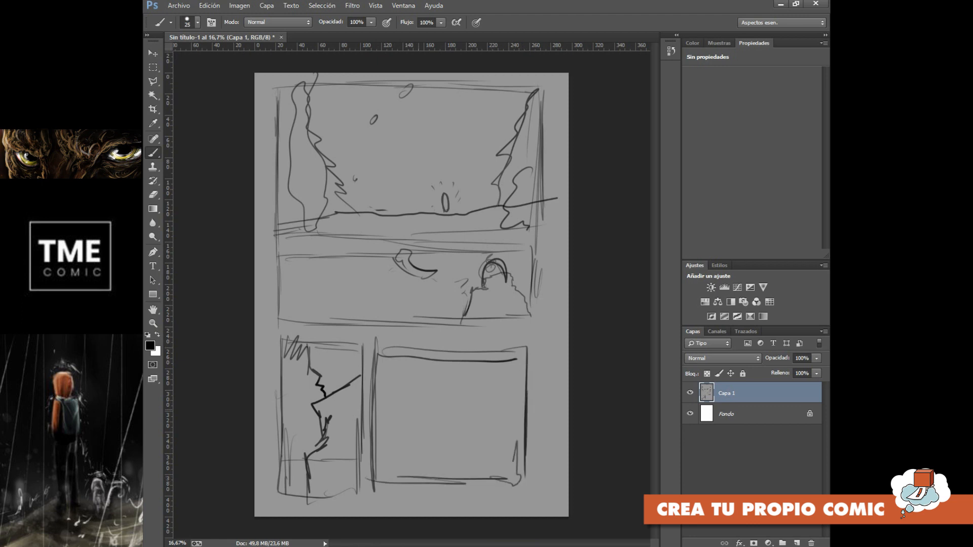
# Draw a frowning face close-up with spiky hair, slanted brows, eyes and a small mouth in the fourth panel
pyautogui.moveTo(404, 364)
pyautogui.mouseDown()
pyautogui.moveTo(429, 424)
pyautogui.moveTo(431, 398)
pyautogui.moveTo(490, 408)
pyautogui.mouseUp()
pyautogui.moveTo(492, 368); pyautogui.dragTo(499, 403)
pyautogui.moveTo(388, 395)
pyautogui.mouseDown()
pyautogui.moveTo(449, 416)
pyautogui.moveTo(442, 423)
pyautogui.moveTo(518, 400)
pyautogui.mouseUp()
pyautogui.moveTo(466, 418); pyautogui.dragTo(517, 417)
pyautogui.moveTo(417, 411); pyautogui.dragTo(495, 411)
pyautogui.moveTo(449, 465); pyautogui.dragTo(463, 468)
pyautogui.moveTo(393, 406)
pyautogui.mouseDown()
pyautogui.moveTo(427, 446)
pyautogui.moveTo(444, 442)
pyautogui.mouseUp()
pyautogui.moveTo(460, 430); pyautogui.dragTo(457, 440)
pyautogui.moveTo(398, 432); pyautogui.dragTo(400, 455)
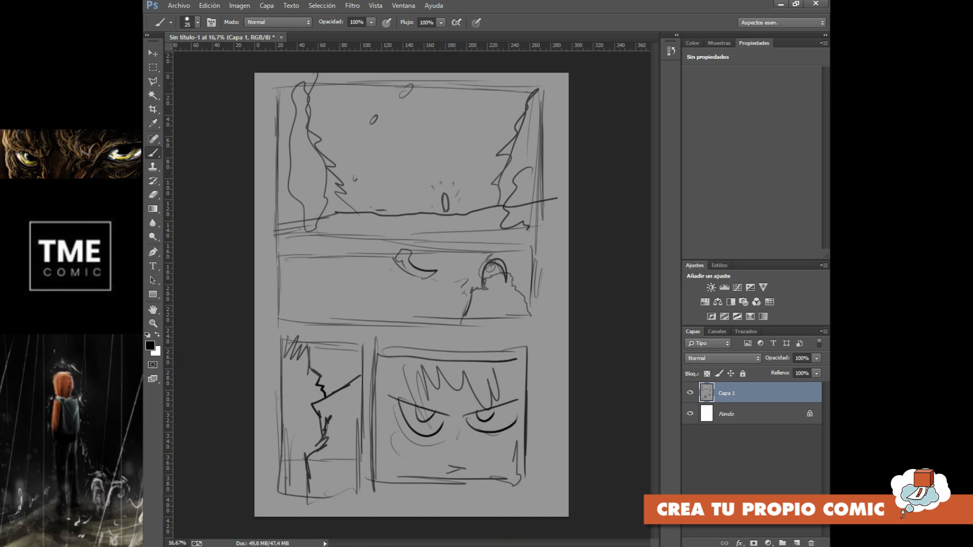
# Sample the page's grey and refill layer Capa 1 with it to cover the whole sketch
pyautogui.click(153, 95)
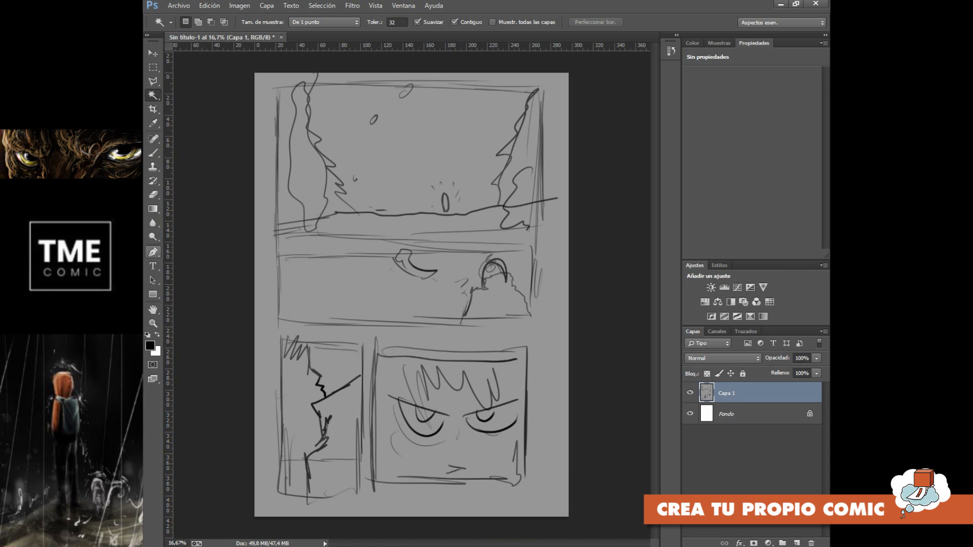
pyautogui.click(152, 124)
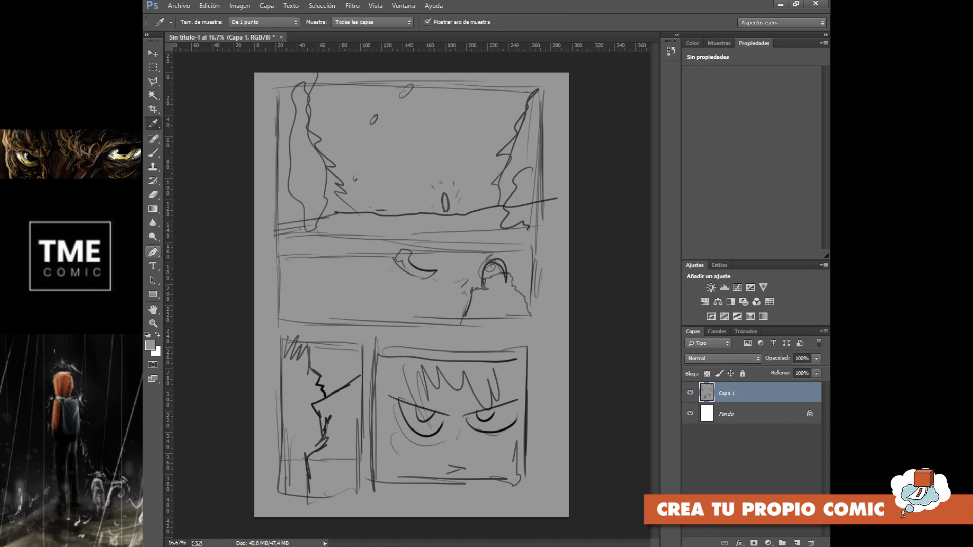
pyautogui.hotkey('alt', 'BackSpace')
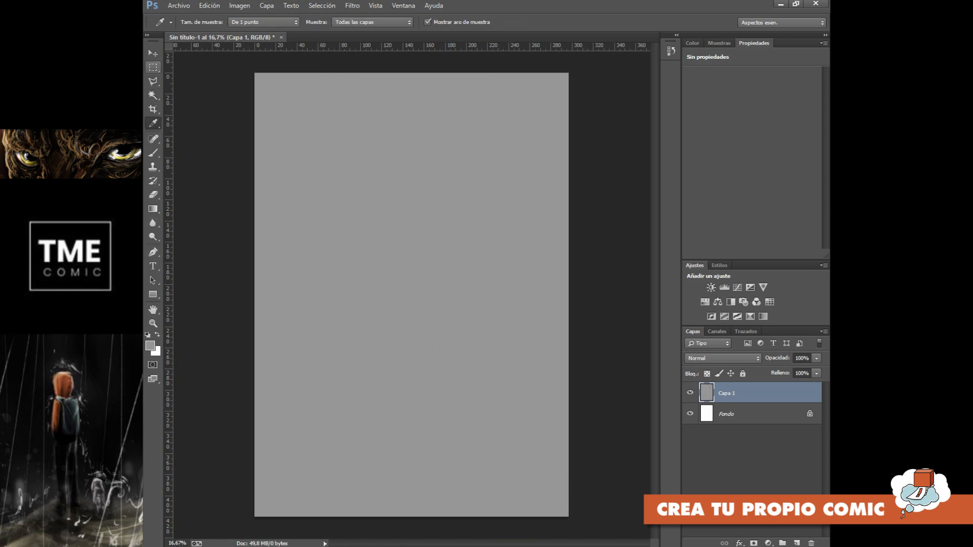
# Add a new layer and make a rectangular selection about 260 x 133 mm across the upper part of the page
pyautogui.click(152, 67)
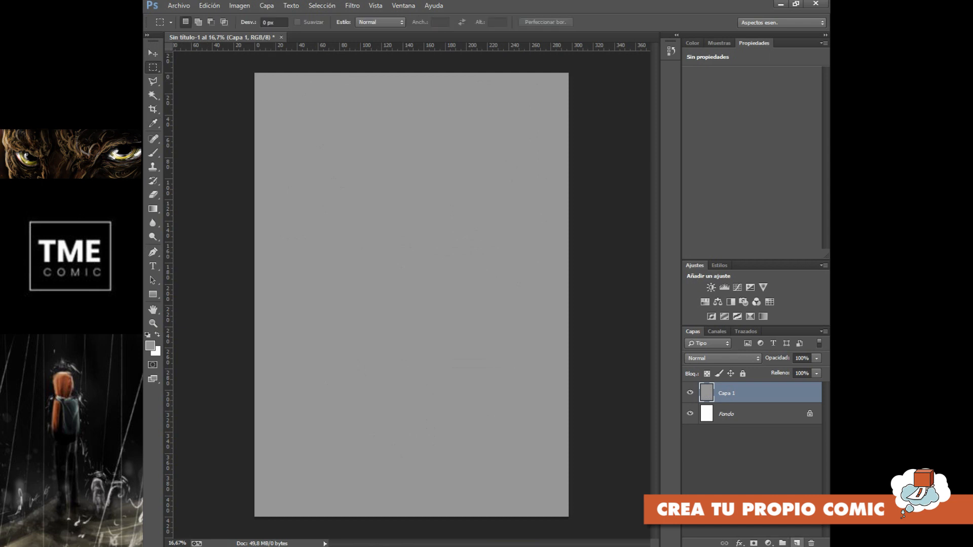
pyautogui.click(797, 543)
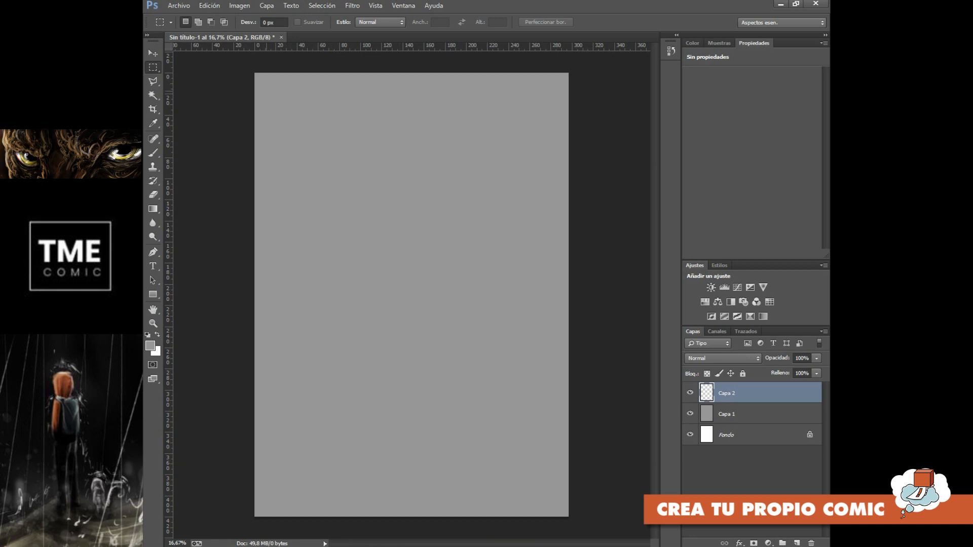
pyautogui.moveTo(271, 91); pyautogui.dragTo(547, 232)
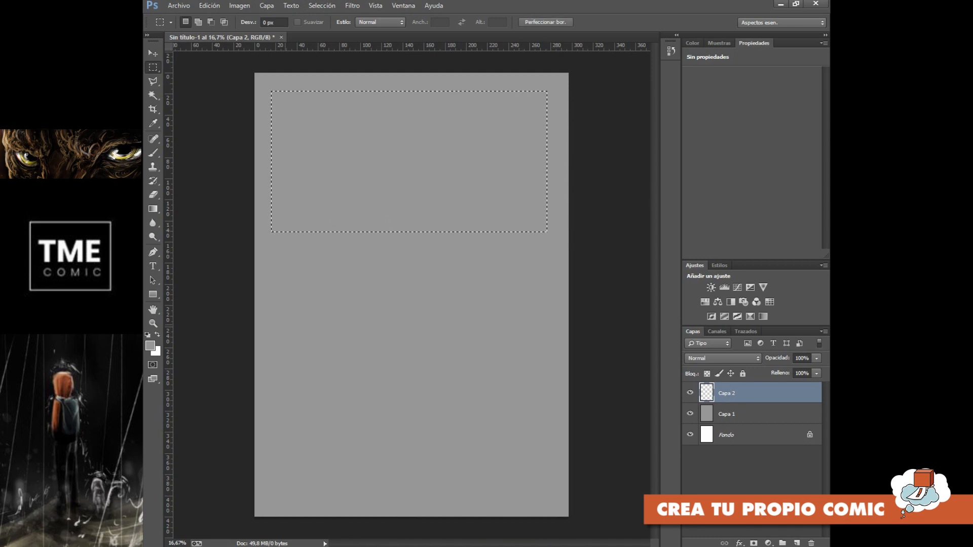
# Fill the selected panel area with a lighter warm grey and shift it slightly to centre it across the page
pyautogui.click(151, 346)
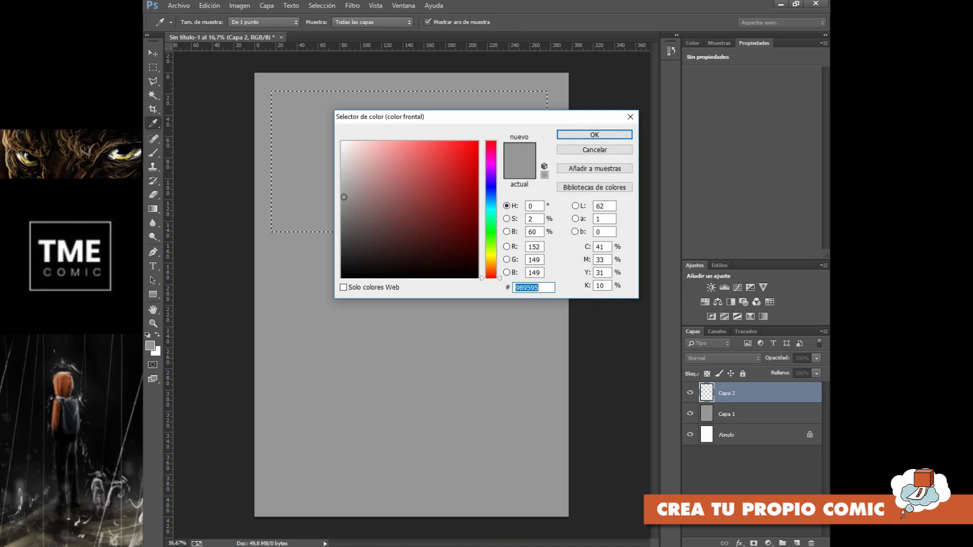
pyautogui.press('Return')
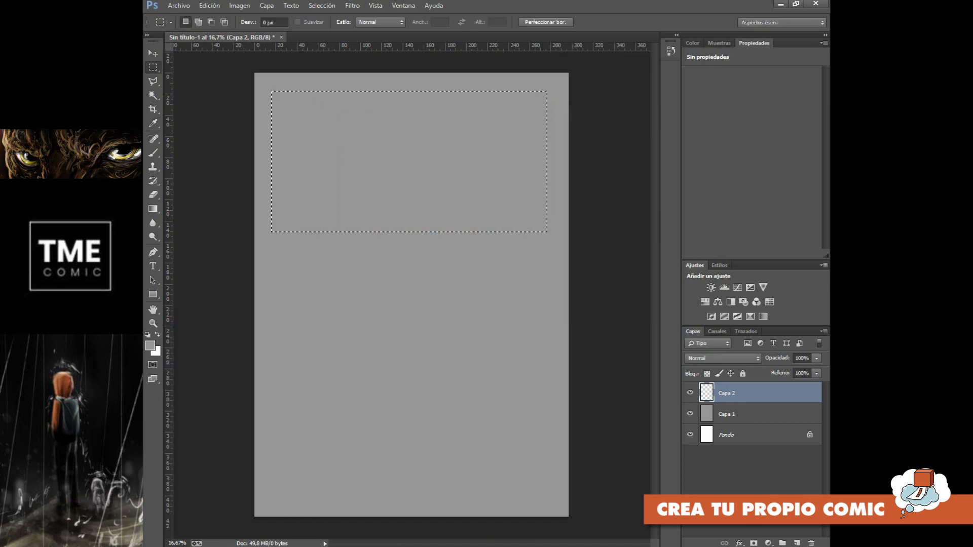
pyautogui.hotkey('alt', 'BackSpace')
pyautogui.press('v')
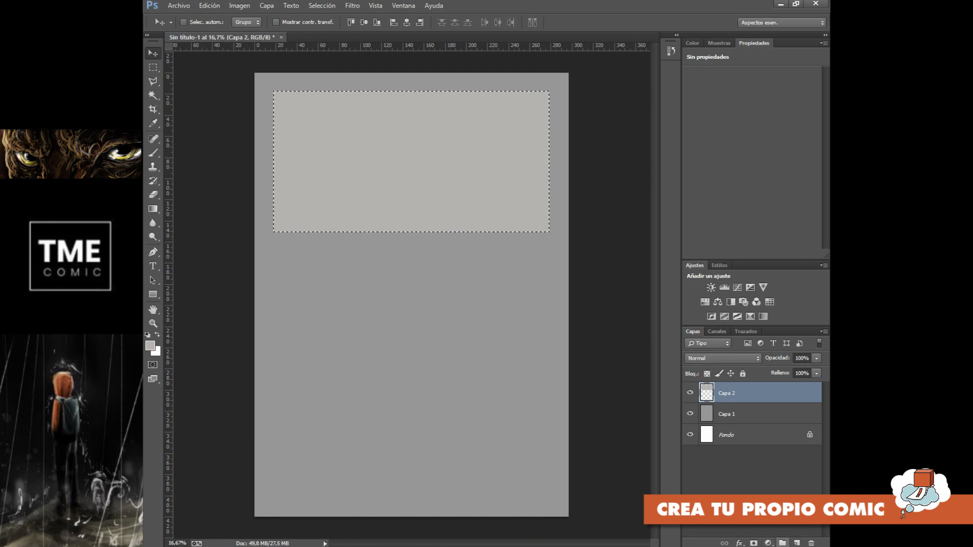
# Put the panel layer Capa 2 into a new layer group and add an empty layer above it inside the group
pyautogui.click(782, 543)
pyautogui.moveTo(726, 406); pyautogui.dragTo(729, 389)
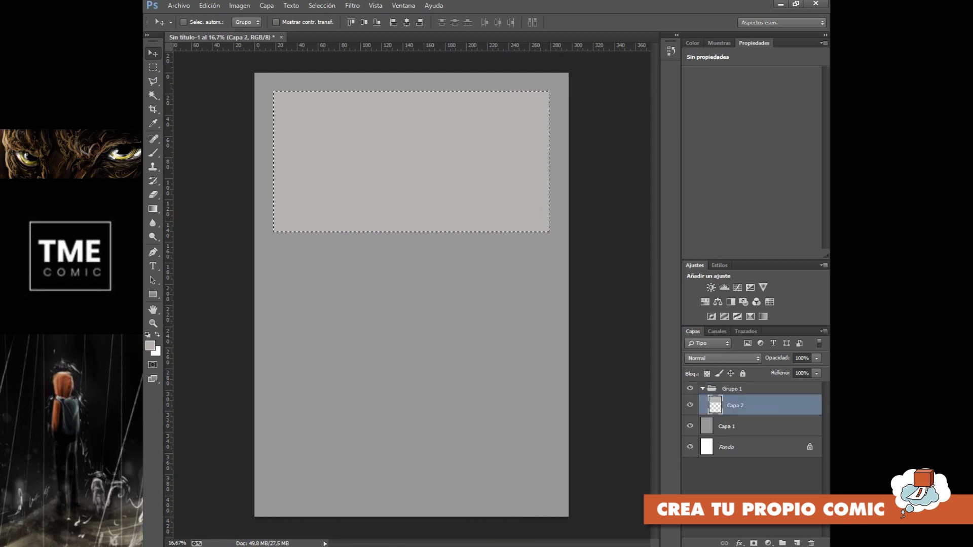
pyautogui.click(796, 542)
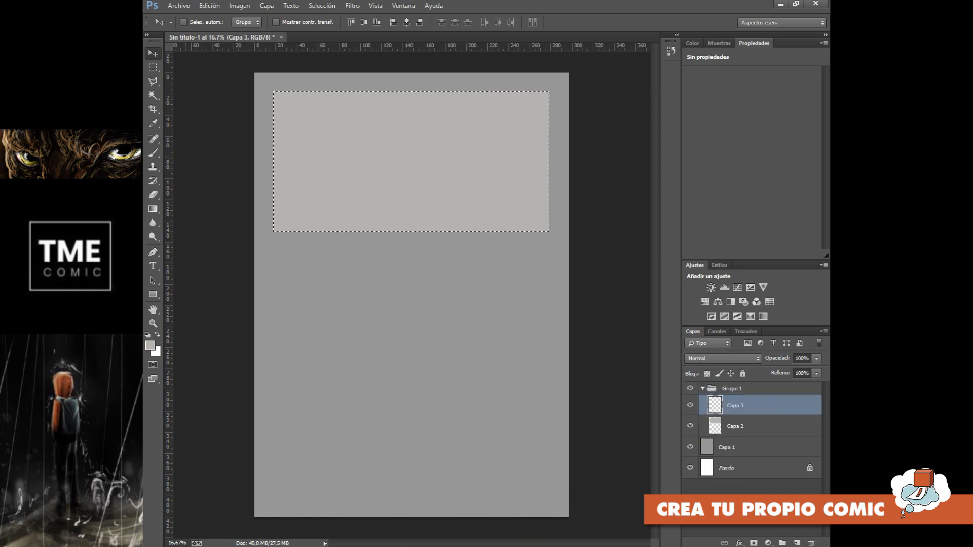
# Sample the page's grey and set the foreground colour to a darker shade of grey
pyautogui.press('b')
pyautogui.press('i')
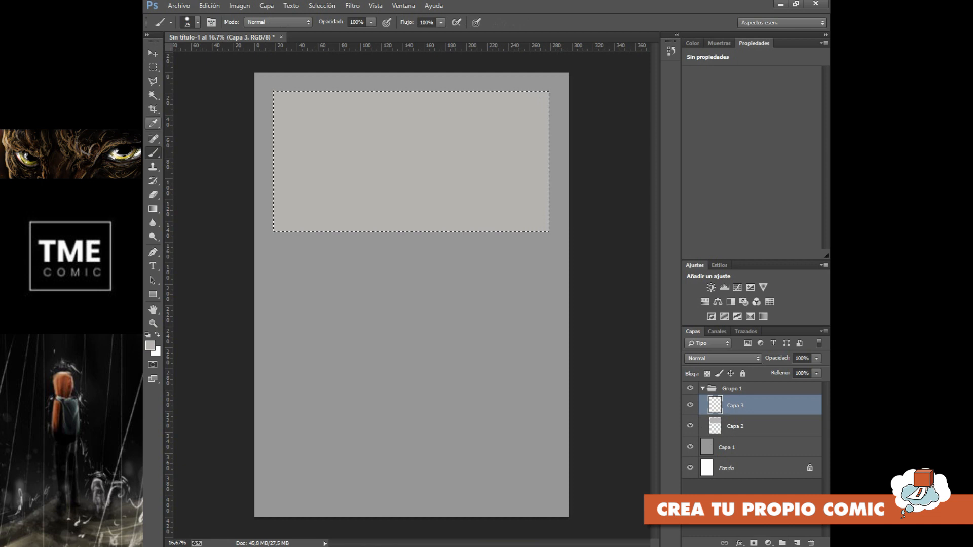
pyautogui.click(290, 281)
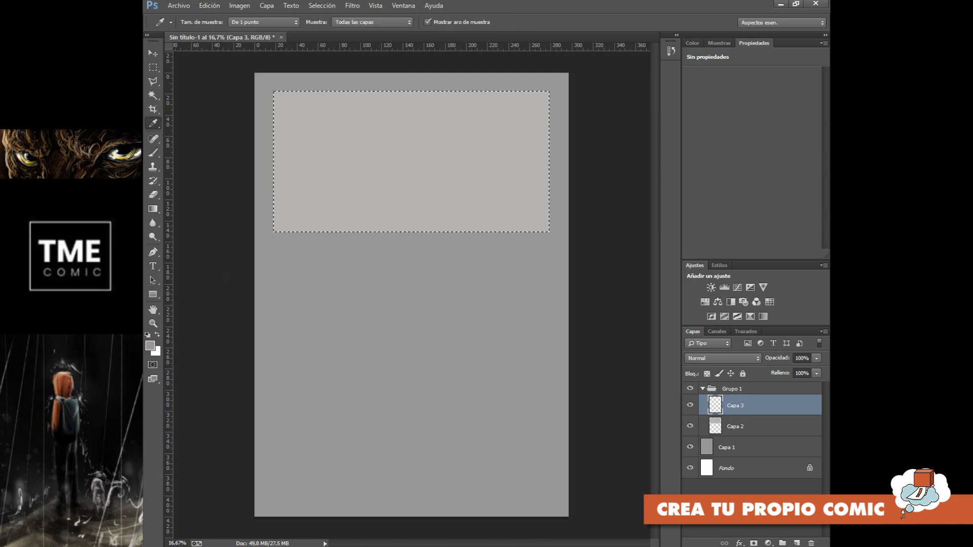
pyautogui.click(150, 346)
pyautogui.click(344, 224)
pyautogui.click(595, 135)
# Choose the textured 200 px preset for the Brush tool
pyautogui.click(152, 152)
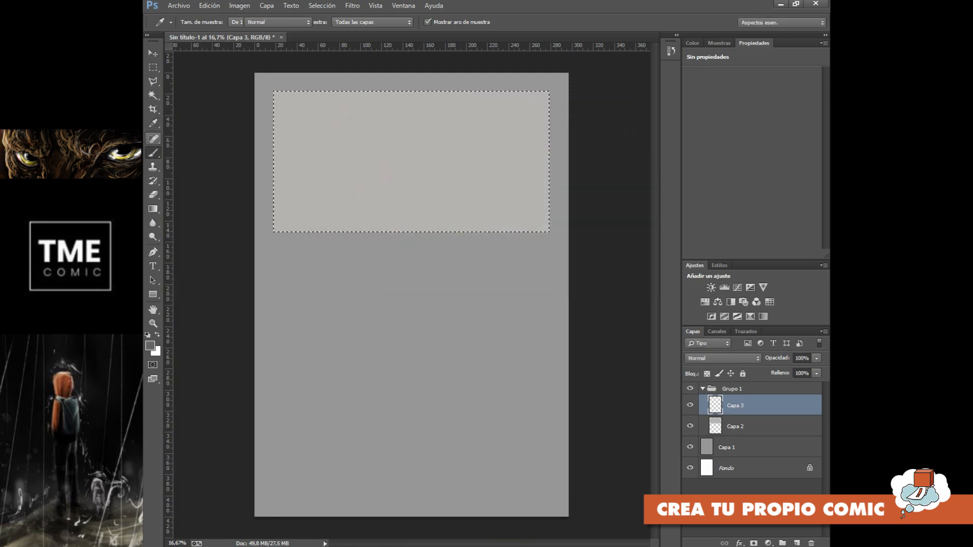
pyautogui.click(198, 22)
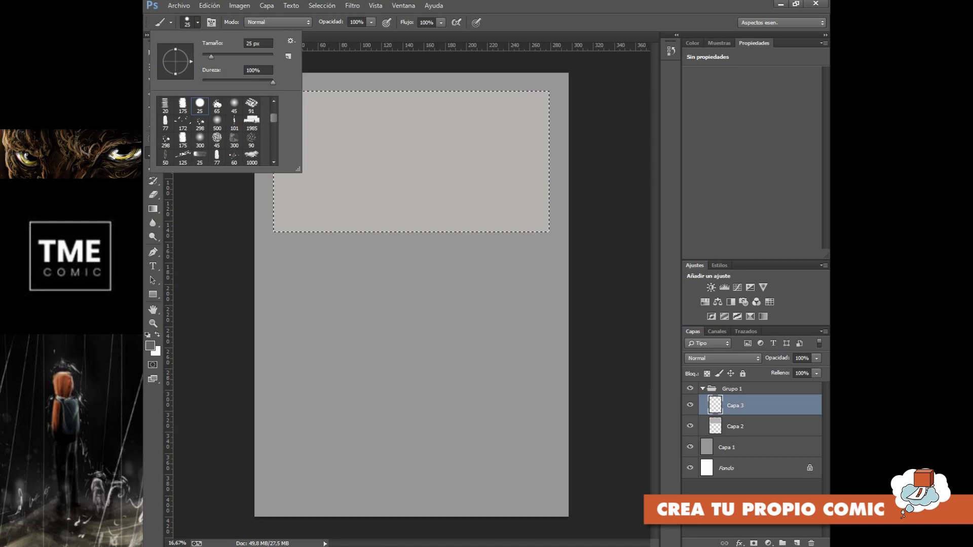
pyautogui.scroll(-3, 213, 131)
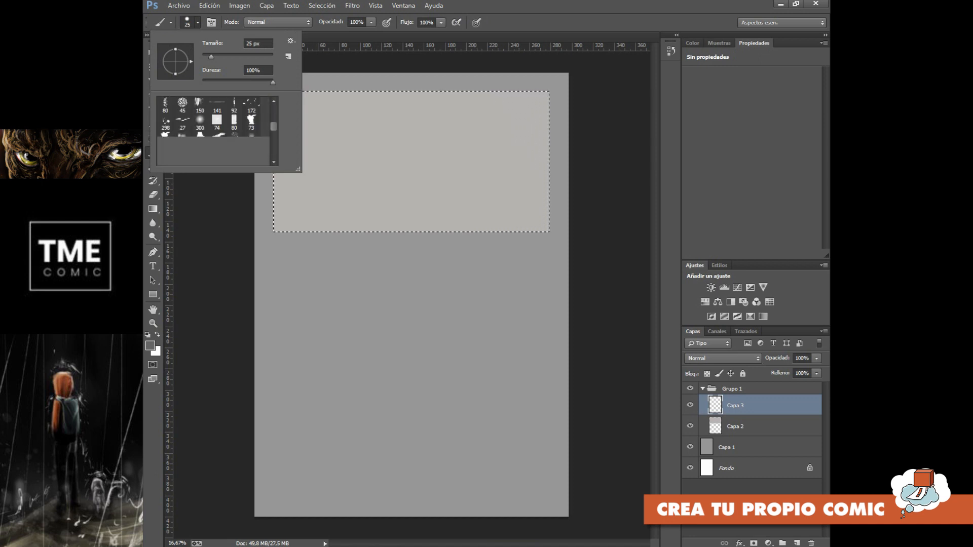
pyautogui.click(234, 159)
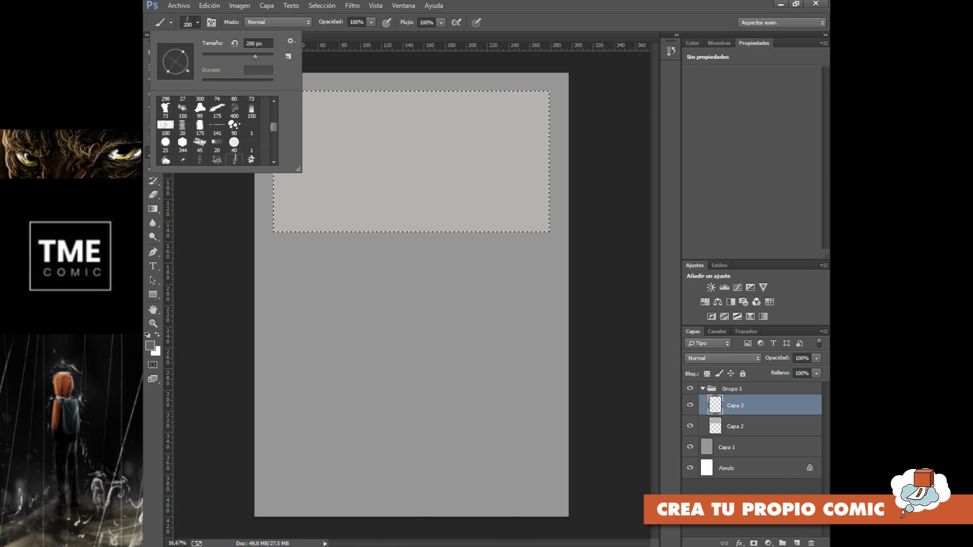
# Paint a low range of uneven dark grey hills along the first panel's lower edge, rising towards its right side
pyautogui.click(283, 223)
pyautogui.moveTo(273, 225)
pyautogui.mouseDown()
pyautogui.moveTo(460, 218)
pyautogui.moveTo(406, 228)
pyautogui.moveTo(445, 230)
pyautogui.mouseUp()
pyautogui.moveTo(381, 226)
pyautogui.mouseDown()
pyautogui.moveTo(350, 227)
pyautogui.moveTo(371, 235)
pyautogui.mouseUp()
pyautogui.moveTo(449, 228)
pyautogui.mouseDown()
pyautogui.moveTo(549, 229)
pyautogui.moveTo(489, 221)
pyautogui.mouseUp()
pyautogui.moveTo(549, 230)
pyautogui.mouseDown()
pyautogui.moveTo(400, 230)
pyautogui.moveTo(502, 223)
pyautogui.mouseUp()
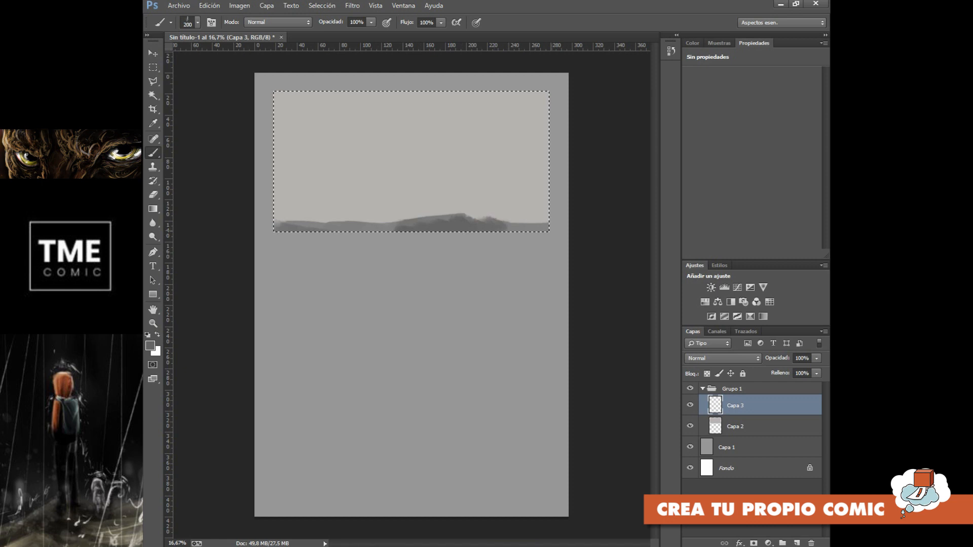
pyautogui.moveTo(356, 225)
pyautogui.mouseDown()
pyautogui.moveTo(345, 222)
pyautogui.moveTo(543, 232)
pyautogui.moveTo(517, 229)
pyautogui.moveTo(544, 223)
pyautogui.moveTo(535, 218)
pyautogui.moveTo(546, 211)
pyautogui.moveTo(491, 223)
pyautogui.mouseUp()
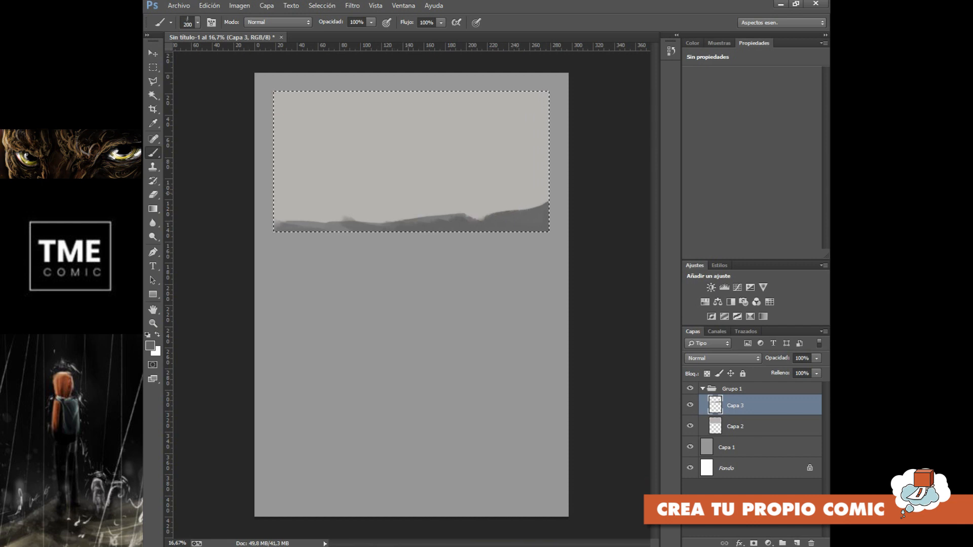
pyautogui.moveTo(276, 217)
pyautogui.mouseDown()
pyautogui.moveTo(279, 227)
pyautogui.moveTo(346, 228)
pyautogui.mouseUp()
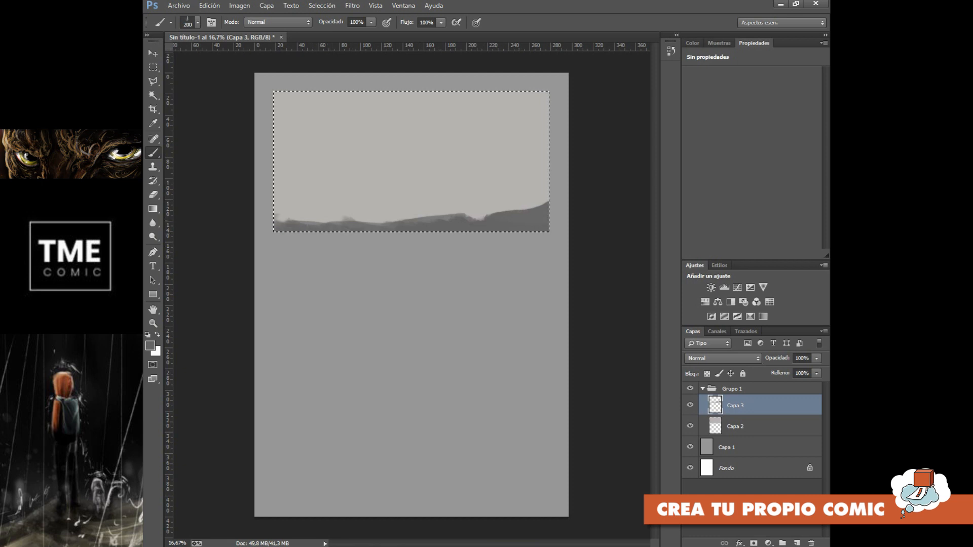
# Set the foreground colour to darker grey #484646 and paint a near slope in the panel's lower right corner
pyautogui.click(150, 345)
pyautogui.click(345, 240)
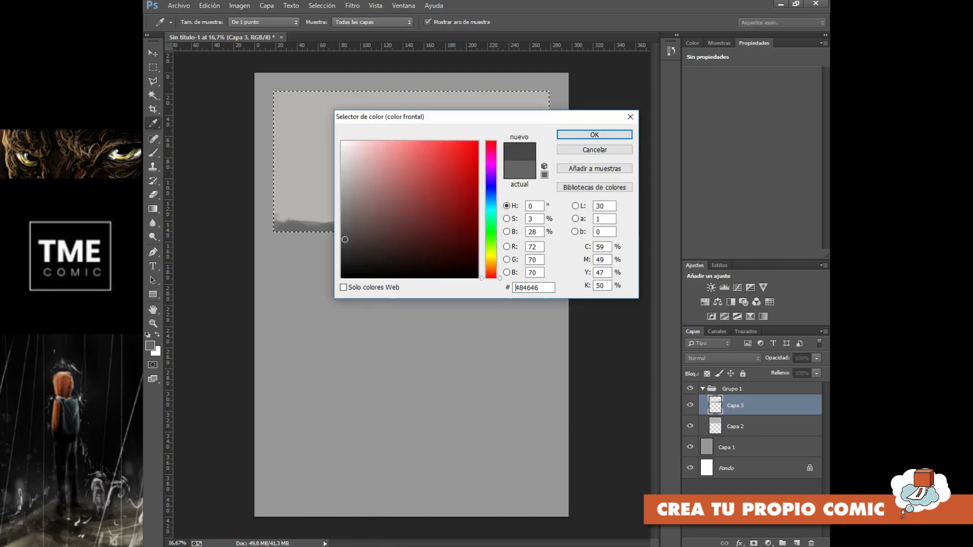
pyautogui.click(595, 135)
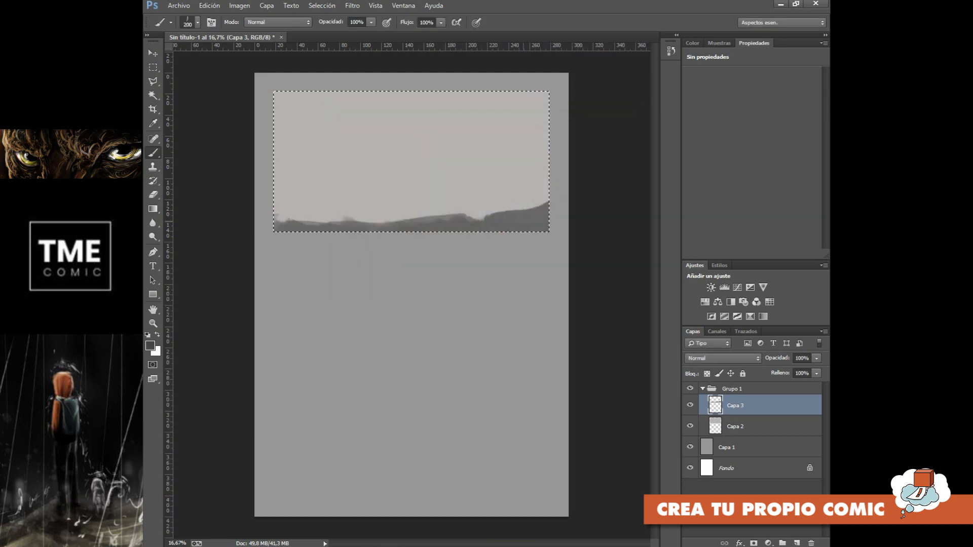
pyautogui.moveTo(550, 203)
pyautogui.mouseDown()
pyautogui.moveTo(532, 227)
pyautogui.moveTo(547, 205)
pyautogui.moveTo(499, 234)
pyautogui.moveTo(458, 233)
pyautogui.mouseUp()
pyautogui.moveTo(520, 220); pyautogui.dragTo(508, 225)
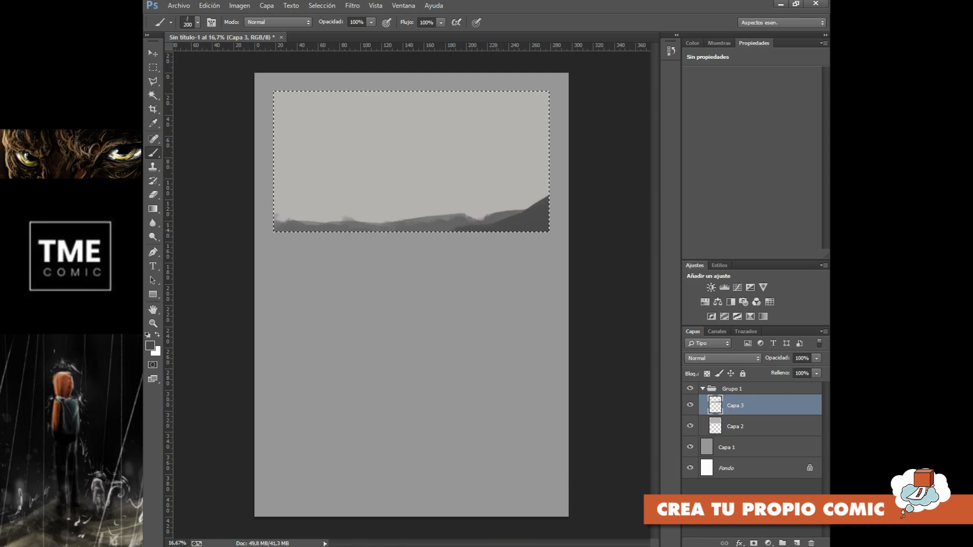
# Paint steep dark cliffs up the panel's left and right edges, joining them to the ground below
pyautogui.moveTo(288, 233)
pyautogui.mouseDown()
pyautogui.moveTo(274, 99)
pyautogui.moveTo(291, 229)
pyautogui.moveTo(284, 173)
pyautogui.moveTo(306, 230)
pyautogui.moveTo(324, 231)
pyautogui.moveTo(303, 222)
pyautogui.moveTo(341, 230)
pyautogui.moveTo(276, 223)
pyautogui.moveTo(301, 211)
pyautogui.mouseUp()
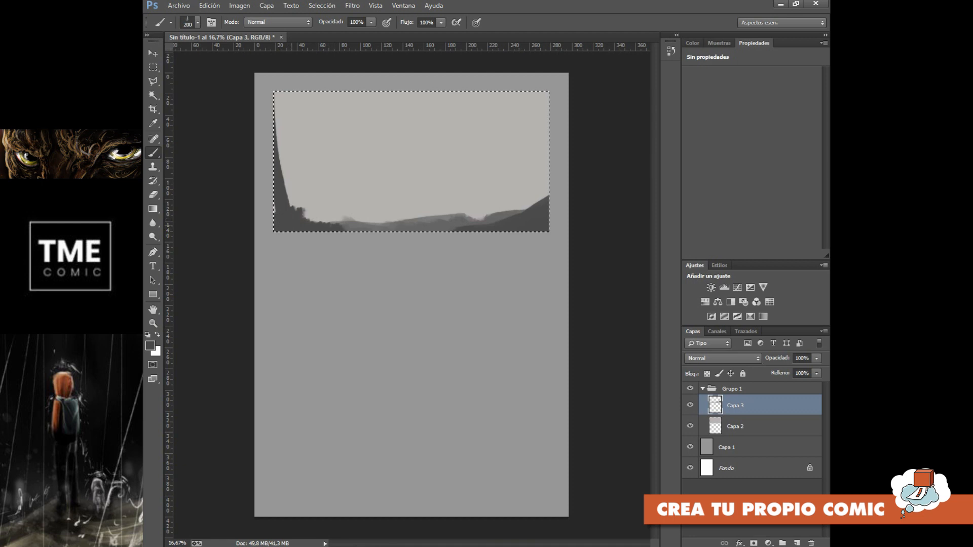
pyautogui.moveTo(351, 236); pyautogui.dragTo(350, 234)
pyautogui.moveTo(542, 198)
pyautogui.mouseDown()
pyautogui.moveTo(505, 215)
pyautogui.moveTo(534, 175)
pyautogui.moveTo(545, 99)
pyautogui.moveTo(545, 152)
pyautogui.moveTo(526, 199)
pyautogui.moveTo(547, 162)
pyautogui.moveTo(545, 173)
pyautogui.mouseUp()
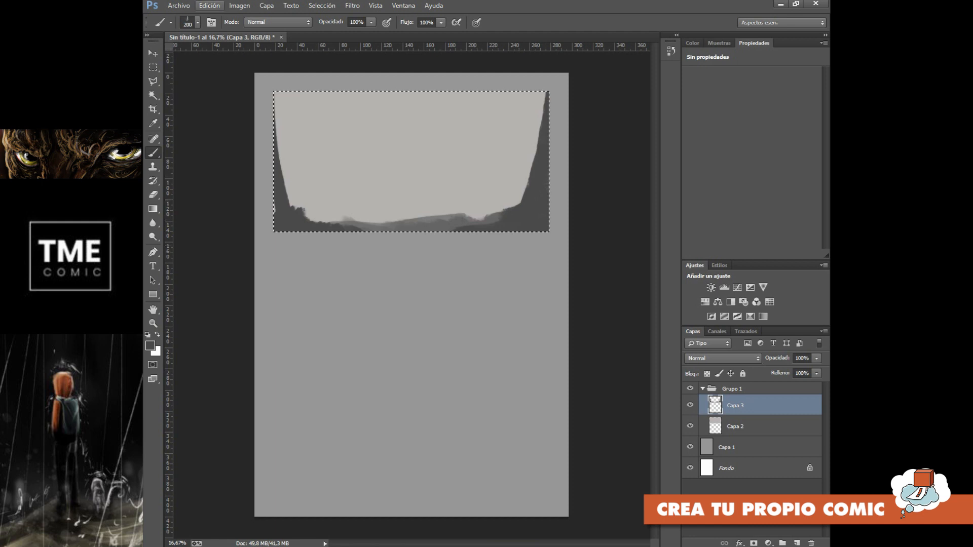
# Reduce the brush size to 67 px and paint a small upright figure on the hill, on a new layer above Capa 3
pyautogui.click(197, 22)
pyautogui.moveTo(229, 57); pyautogui.dragTo(226, 57)
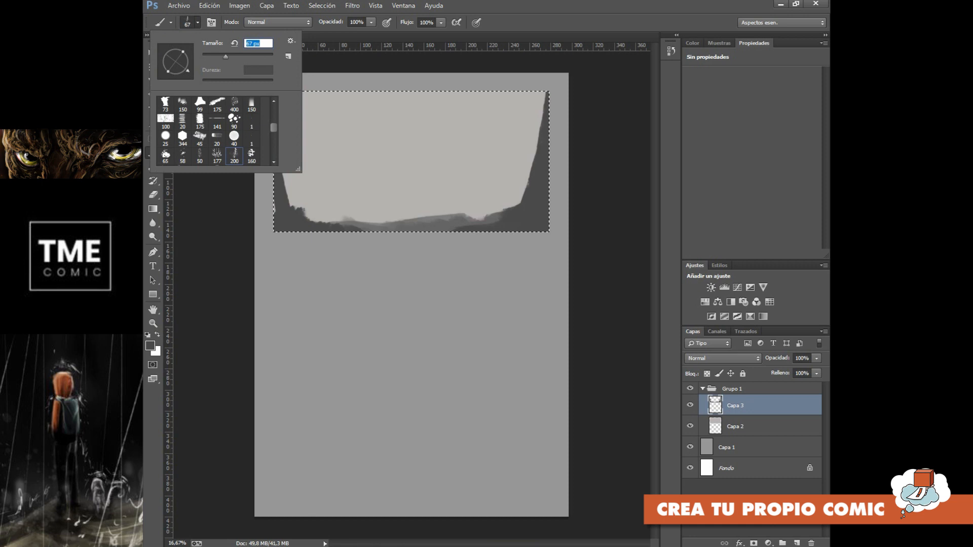
pyautogui.click(796, 543)
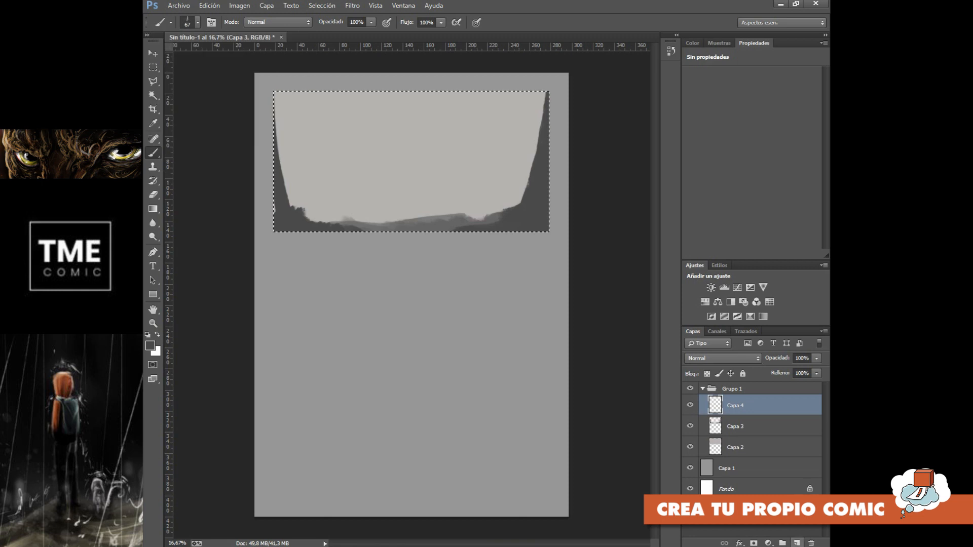
pyautogui.moveTo(452, 213)
pyautogui.mouseDown()
pyautogui.moveTo(452, 200)
pyautogui.moveTo(451, 212)
pyautogui.mouseUp()
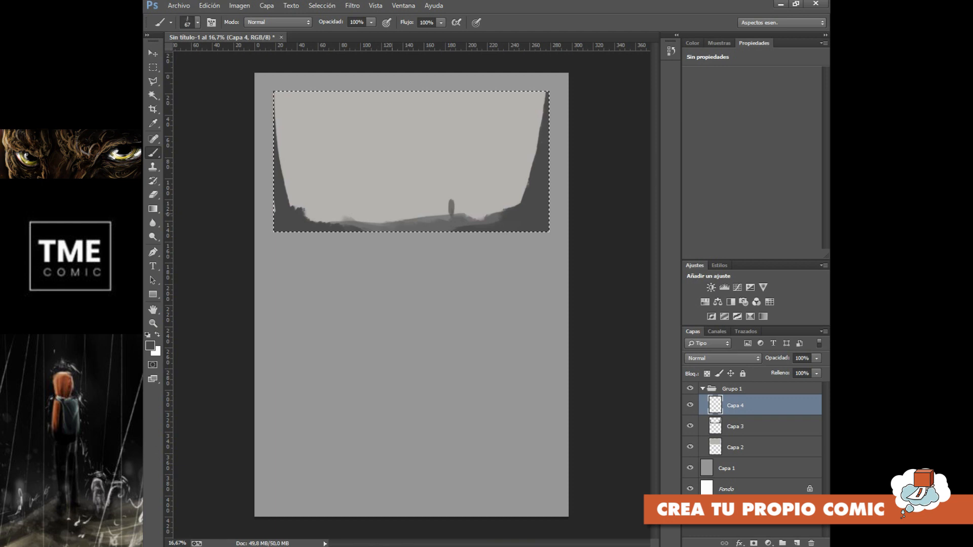
# Add an empty layer between the landscape and the panel background, and set the foreground colour to mid grey #929090
pyautogui.click(760, 448)
pyautogui.click(796, 543)
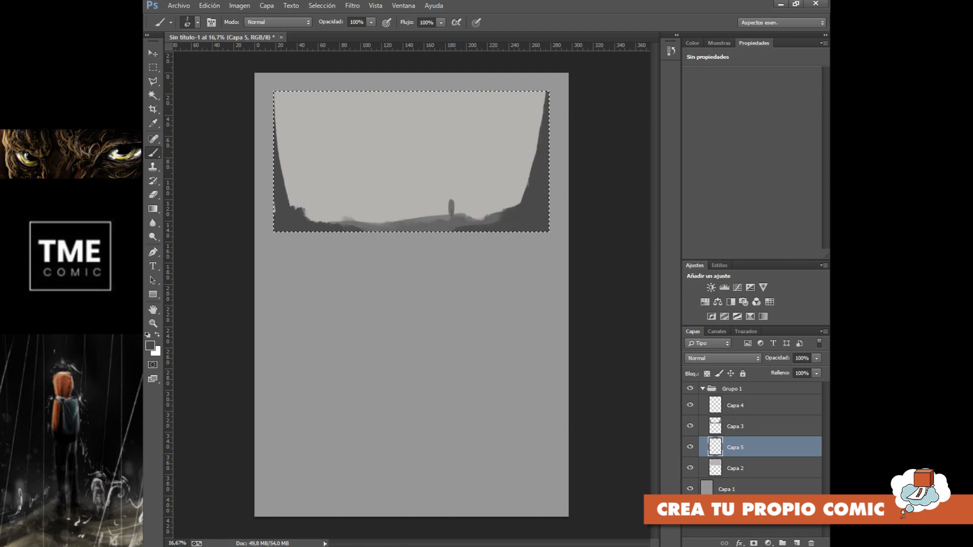
pyautogui.click(150, 346)
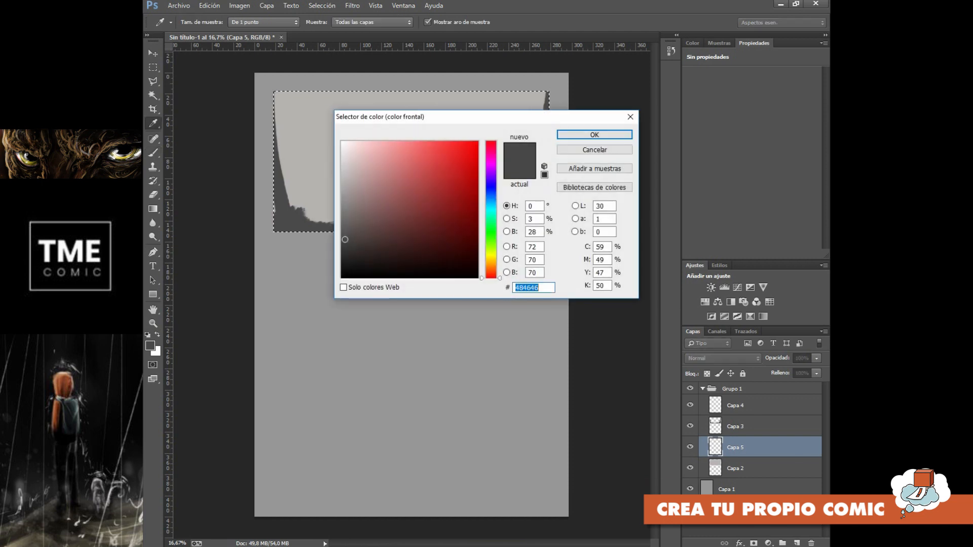
pyautogui.click(345, 199)
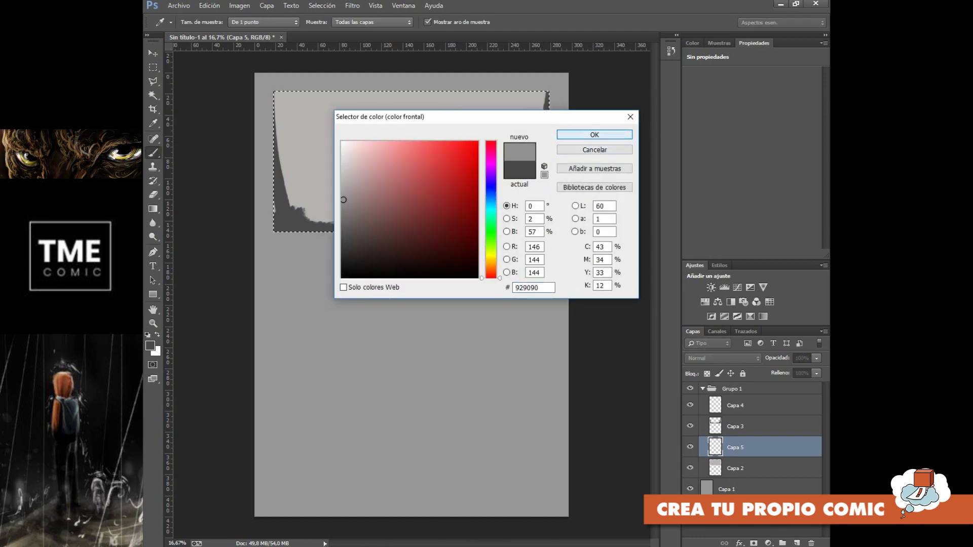
pyautogui.click(595, 135)
# Set the brush size to 126 px and paint pale distant mountains descending from the left cliff towards the centre
pyautogui.click(197, 22)
pyautogui.click(242, 55)
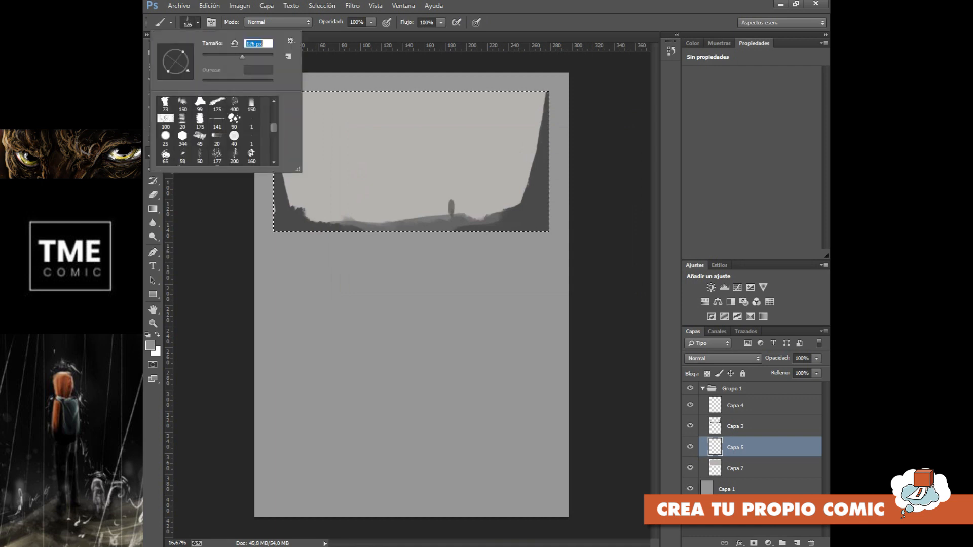
pyautogui.moveTo(307, 176)
pyautogui.mouseDown()
pyautogui.moveTo(323, 214)
pyautogui.moveTo(310, 214)
pyautogui.moveTo(341, 217)
pyautogui.moveTo(305, 192)
pyautogui.mouseUp()
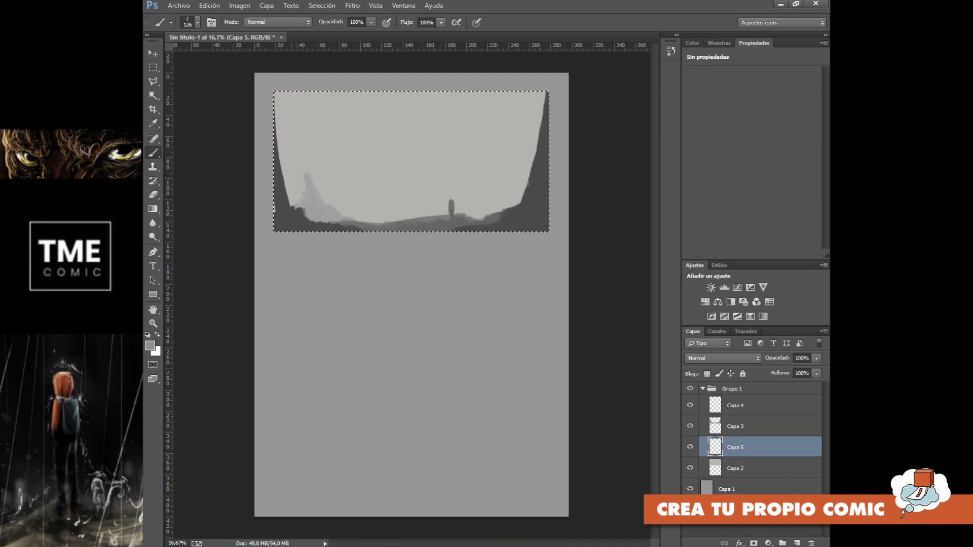
pyautogui.moveTo(347, 217)
pyautogui.mouseDown()
pyautogui.moveTo(387, 220)
pyautogui.moveTo(377, 219)
pyautogui.mouseUp()
pyautogui.moveTo(296, 198); pyautogui.dragTo(283, 159)
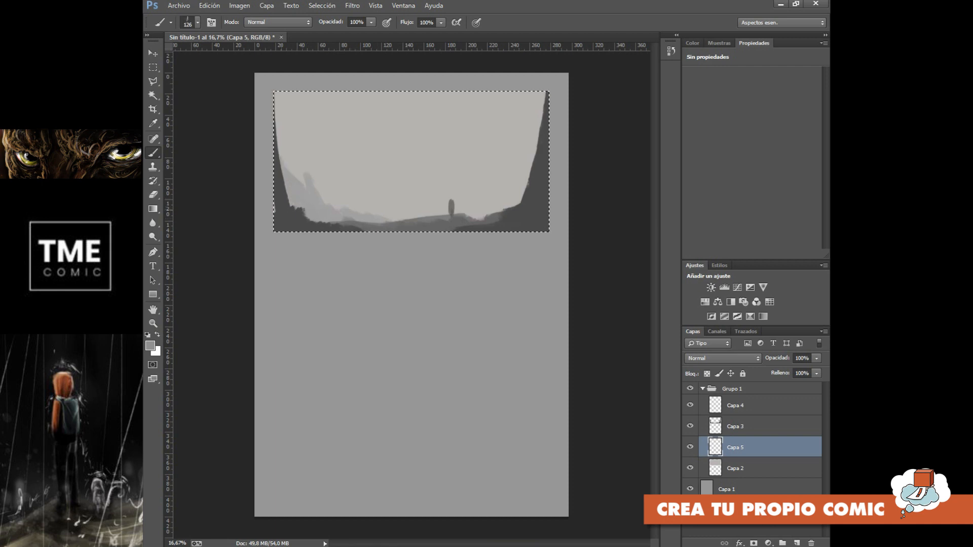
# Paint pale distant mountains beside the right cliff, sloping down behind the small figure
pyautogui.moveTo(493, 208); pyautogui.dragTo(515, 175)
pyautogui.moveTo(495, 210)
pyautogui.mouseDown()
pyautogui.moveTo(520, 196)
pyautogui.moveTo(474, 218)
pyautogui.mouseUp()
pyautogui.moveTo(518, 196); pyautogui.dragTo(481, 212)
pyautogui.moveTo(525, 172)
pyautogui.mouseDown()
pyautogui.moveTo(476, 214)
pyautogui.moveTo(485, 204)
pyautogui.mouseUp()
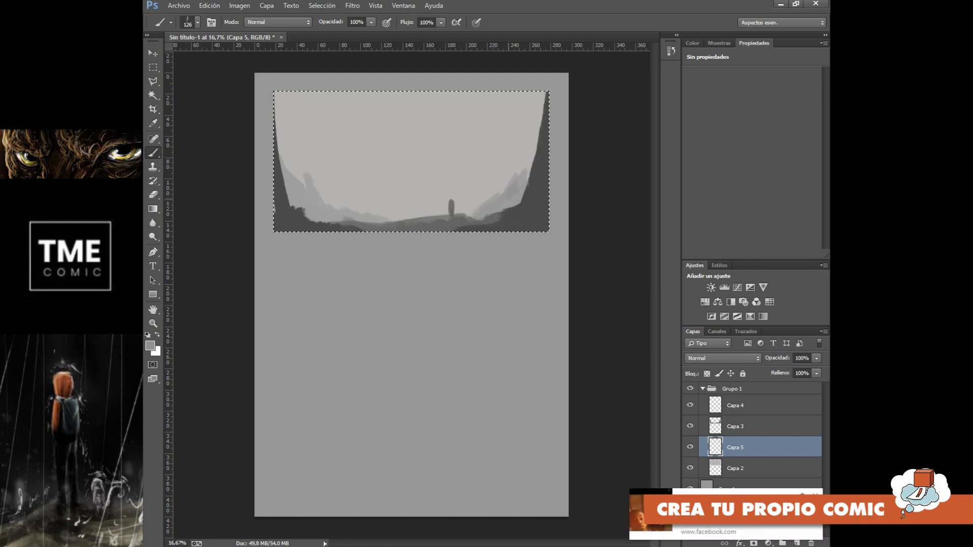
pyautogui.moveTo(483, 198); pyautogui.dragTo(467, 207)
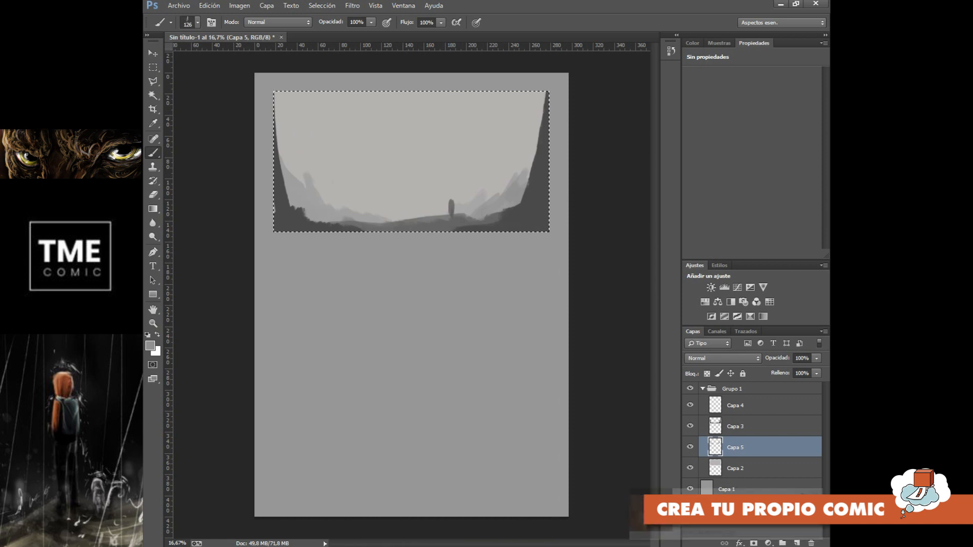
# Add an empty layer below the mountain layer Capa 5 and set the foreground colour to a light grey
pyautogui.click(797, 543)
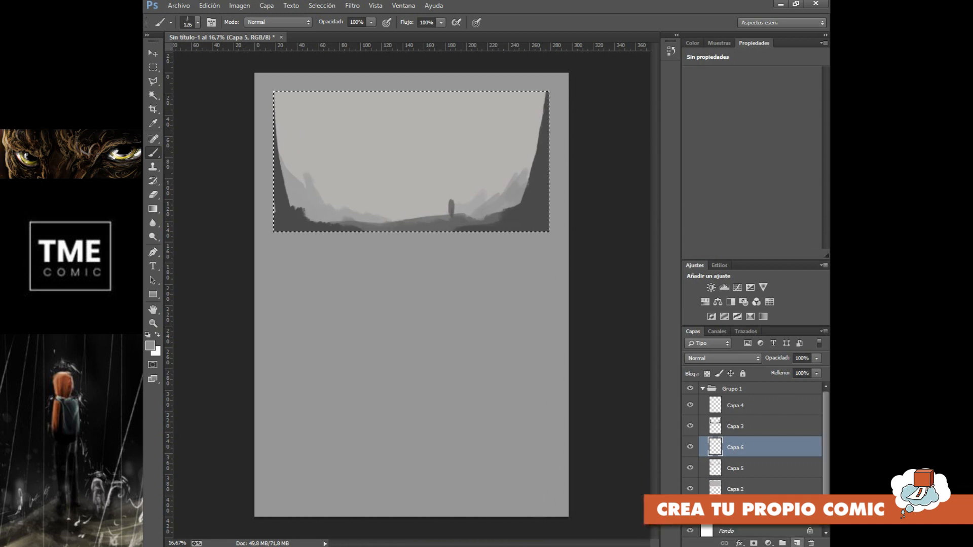
pyautogui.hotkey('ctrl', '[')
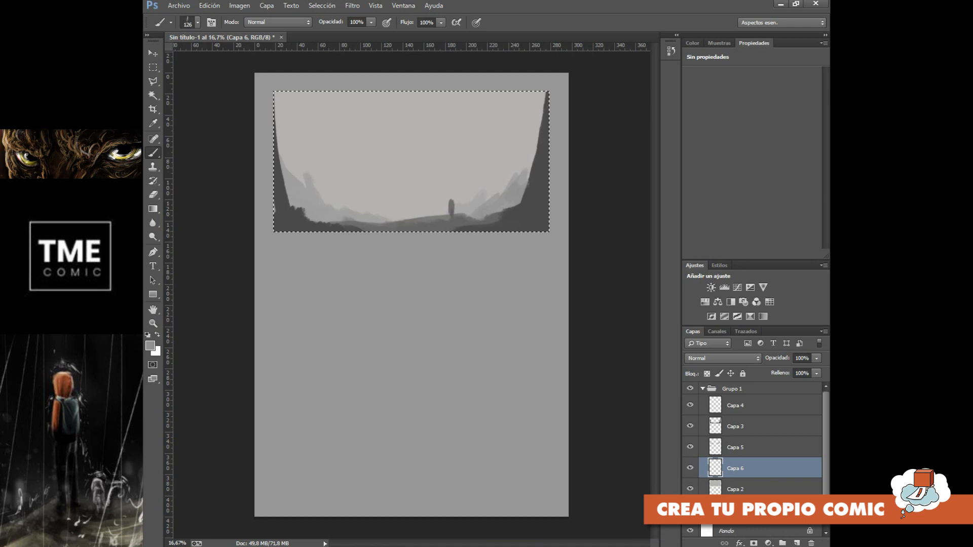
pyautogui.click(151, 345)
pyautogui.click(343, 167)
pyautogui.click(594, 134)
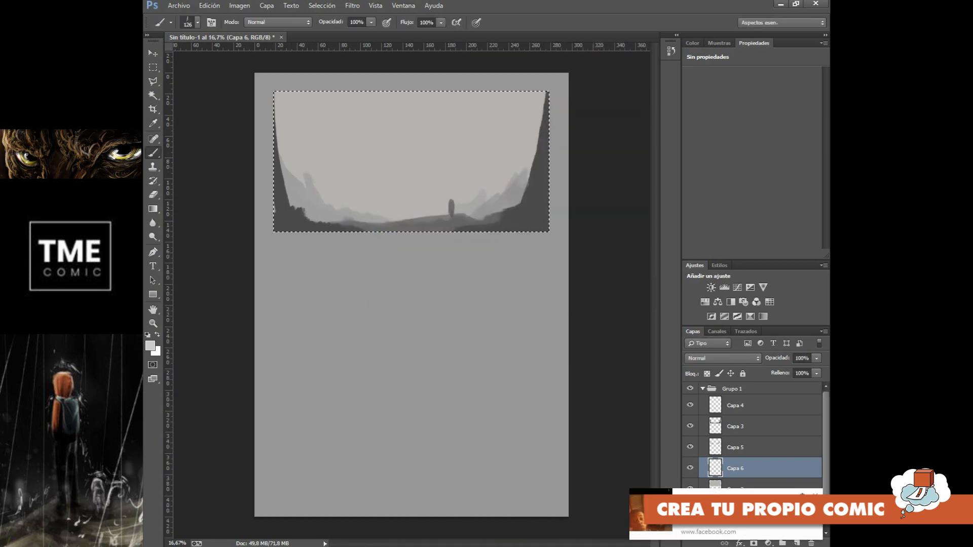
# Choose a textured brush preset enlarged to 1908 px and paint soft, light clouds across the panel's sky
pyautogui.click(197, 22)
pyautogui.scroll(-5, 216, 130)
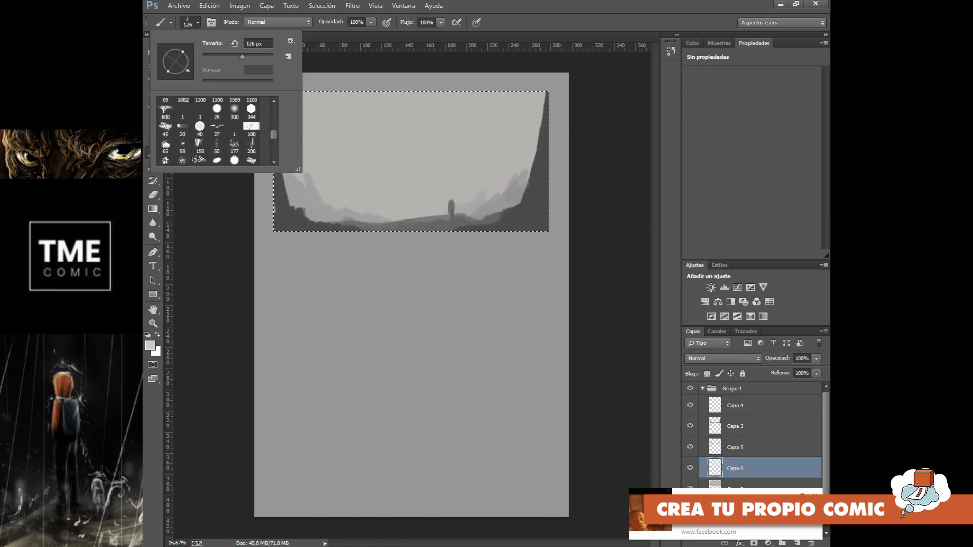
pyautogui.scroll(-4, 215, 130)
pyautogui.click(166, 139)
pyautogui.moveTo(251, 57); pyautogui.dragTo(266, 57)
pyautogui.moveTo(349, 96)
pyautogui.mouseDown()
pyautogui.moveTo(377, 94)
pyautogui.moveTo(320, 99)
pyautogui.moveTo(377, 138)
pyautogui.mouseUp()
pyautogui.moveTo(504, 105); pyautogui.dragTo(458, 129)
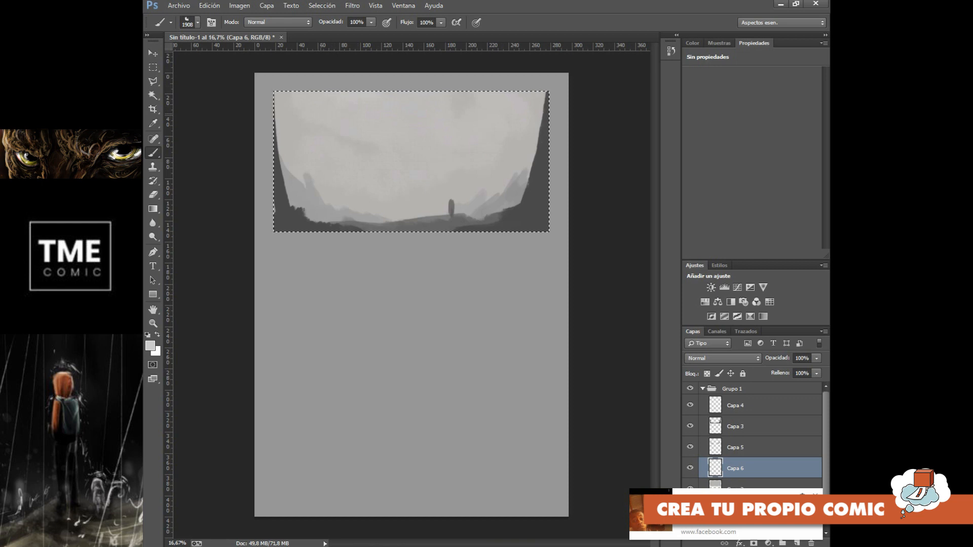
pyautogui.moveTo(355, 122)
pyautogui.mouseDown()
pyautogui.moveTo(347, 115)
pyautogui.moveTo(342, 129)
pyautogui.moveTo(350, 111)
pyautogui.moveTo(395, 109)
pyautogui.moveTo(401, 161)
pyautogui.mouseUp()
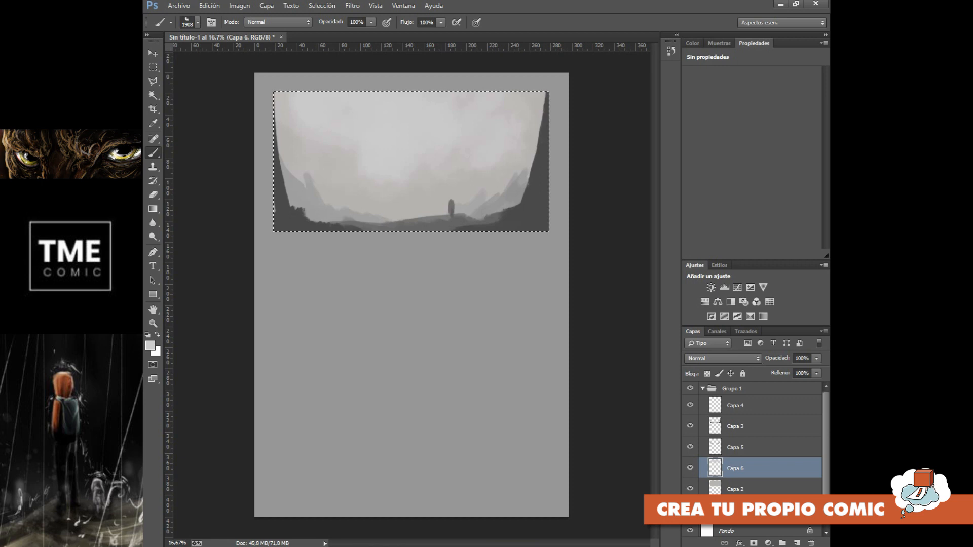
# Bring the small figure into close view, identify its layer by toggling visibility, and make Capa 4 the active layer
pyautogui.hotkey('ctrl', '+')
pyautogui.hotkey('ctrl', '+')
pyautogui.hotkey('ctrl', '+')
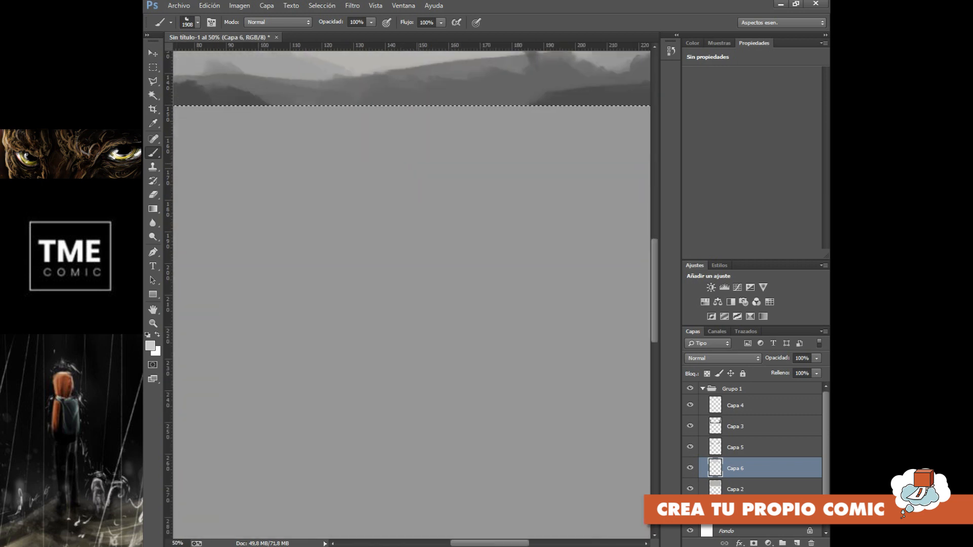
pyautogui.moveTo(416, 164); pyautogui.dragTo(274, 339)
pyautogui.hotkey('ctrl', '+')
pyautogui.hotkey('ctrl', '+')
pyautogui.hotkey('ctrl', '+')
pyautogui.hotkey('ctrl', '+')
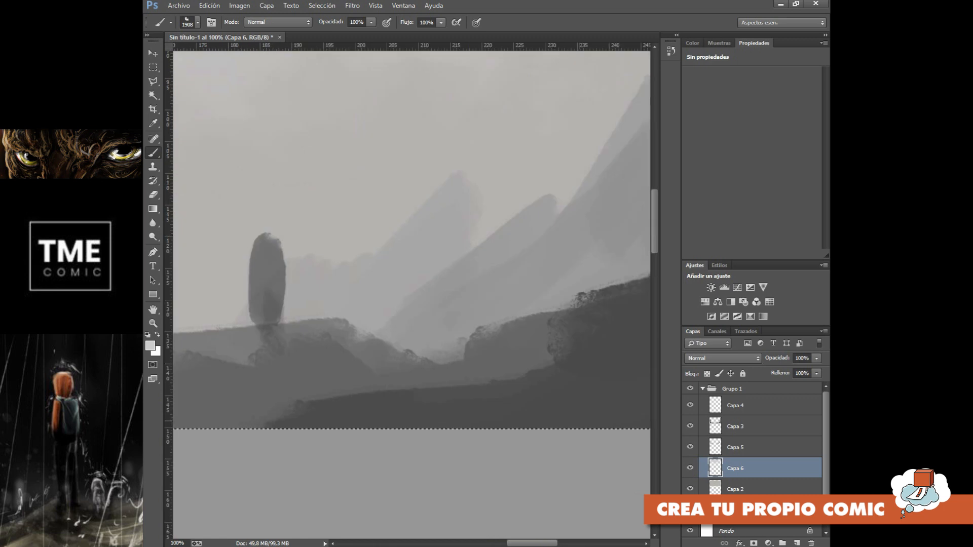
pyautogui.click(689, 405)
pyautogui.click(690, 405)
pyautogui.click(736, 405)
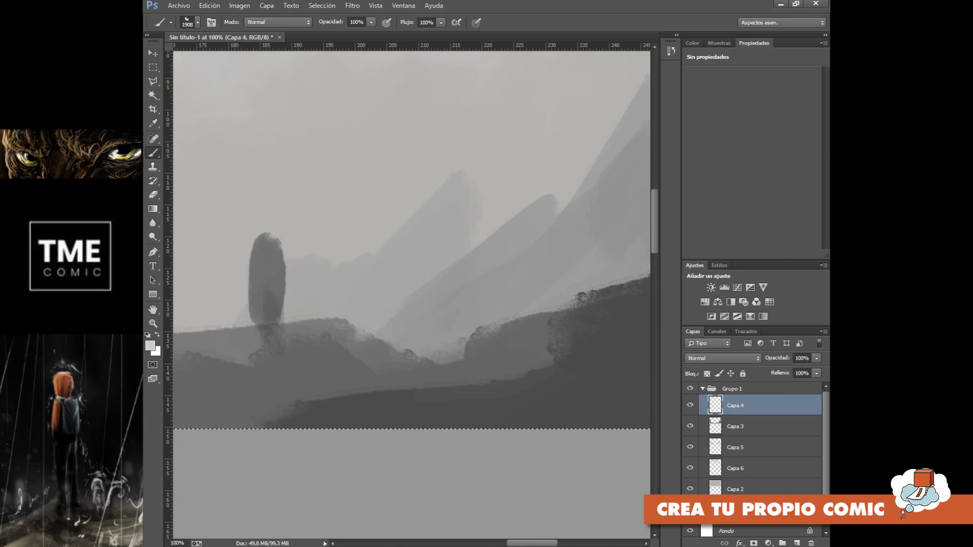
# Choose the hard round 25 px brush preset, reduce its size to 12 px and centre the enlarged figure in view
pyautogui.click(198, 22)
pyautogui.moveTo(224, 57); pyautogui.dragTo(223, 56)
pyautogui.scroll(4, 216, 131)
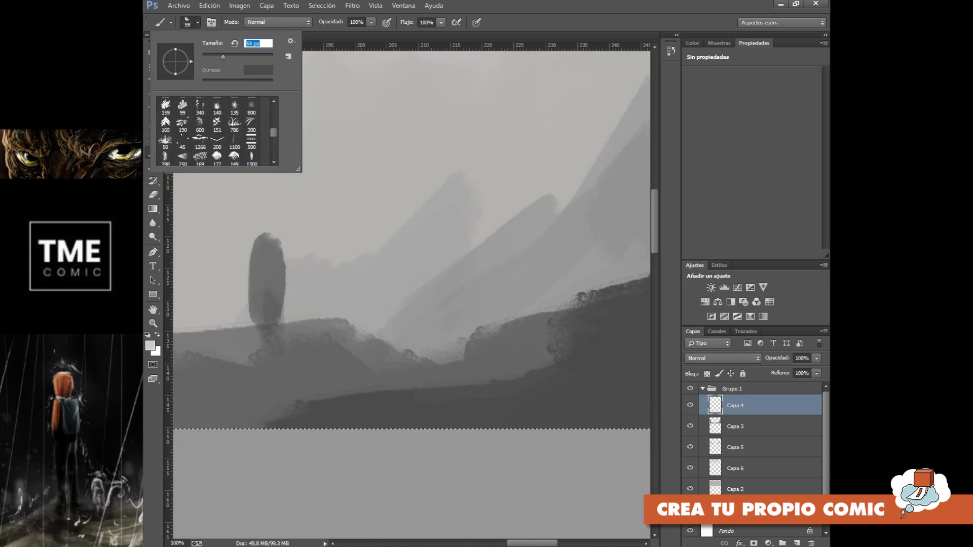
pyautogui.scroll(8, 215, 131)
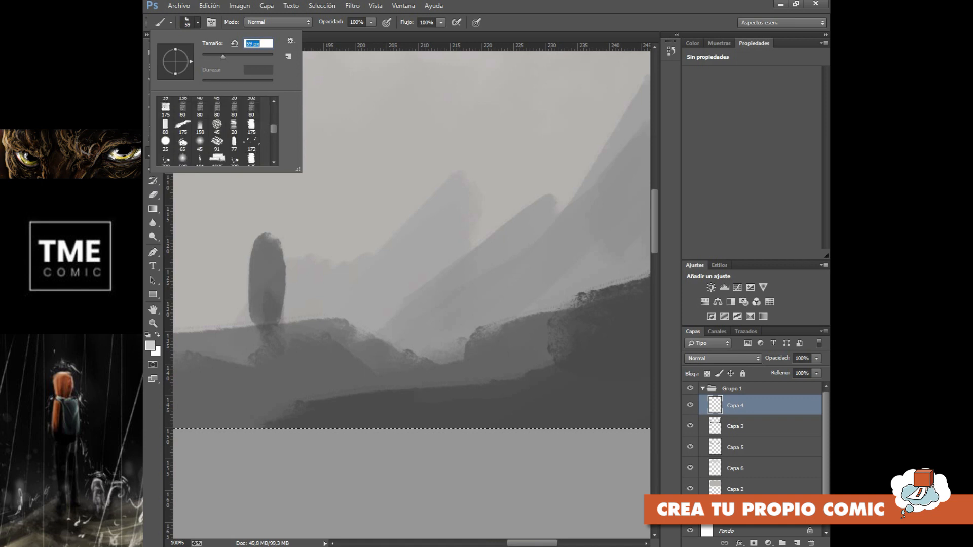
pyautogui.click(165, 114)
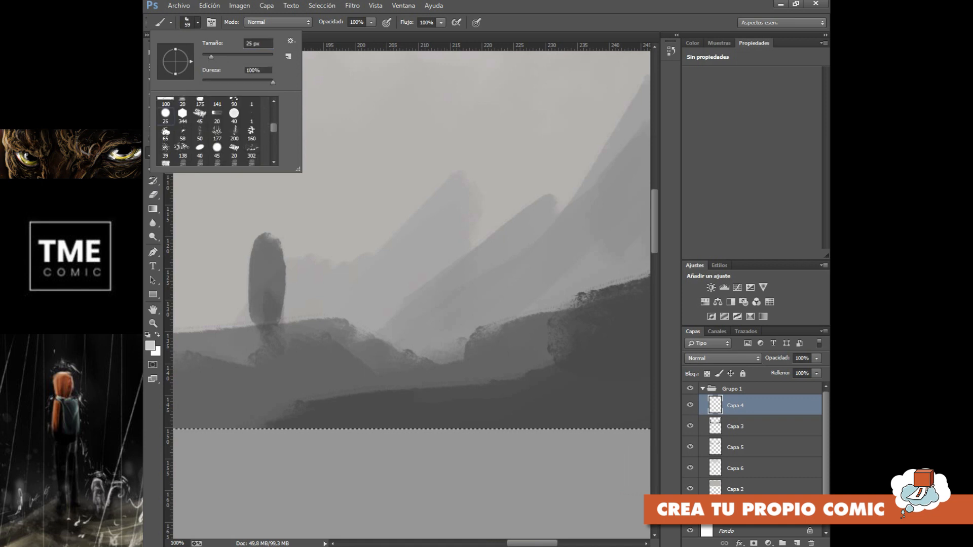
pyautogui.moveTo(211, 57); pyautogui.dragTo(206, 57)
pyautogui.write('0')
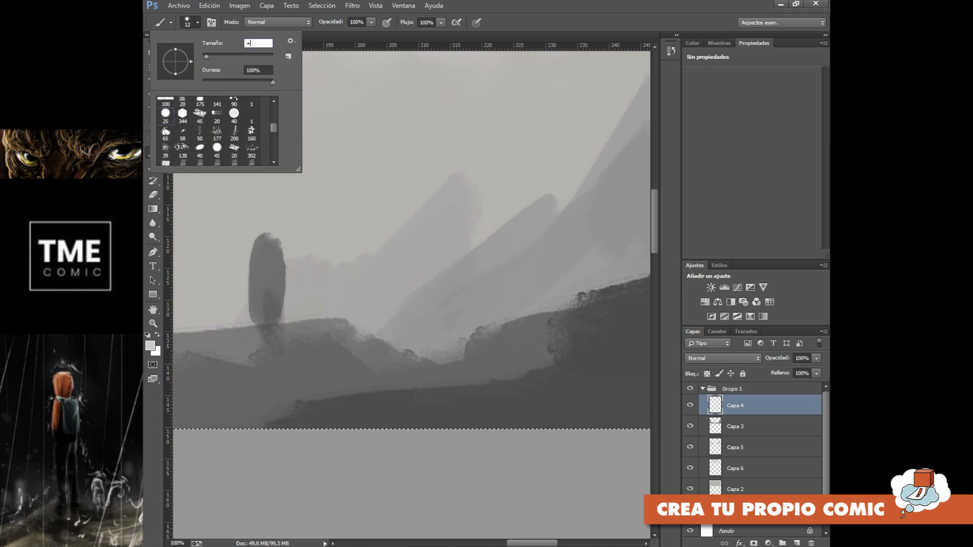
pyautogui.press('Return')
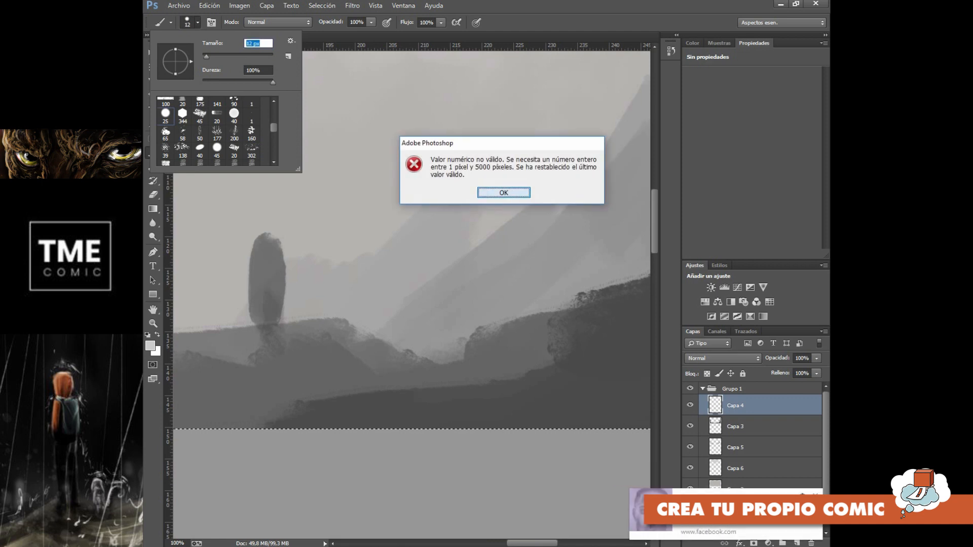
pyautogui.press('Return')
pyautogui.hotkey('ctrl', '+')
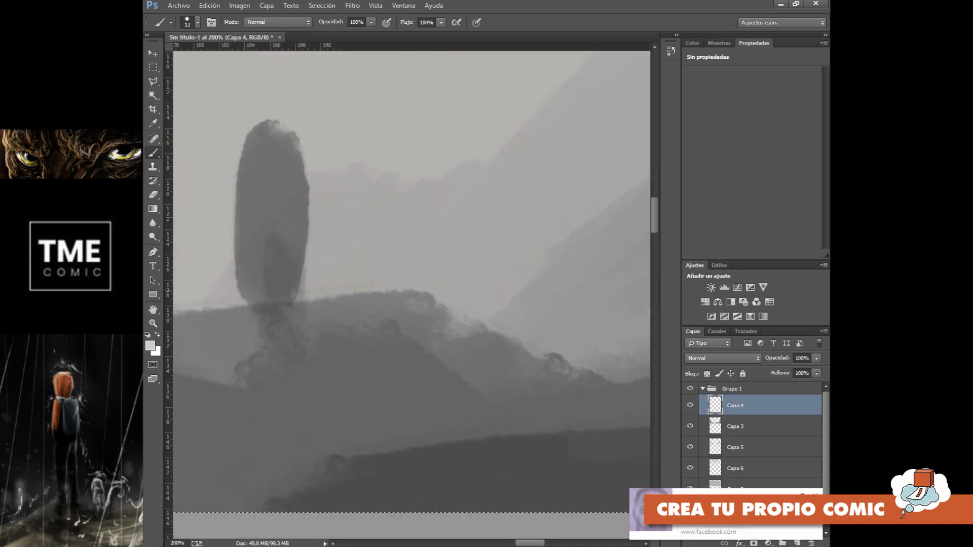
pyautogui.hscroll(-5, 410, 294)
pyautogui.moveTo(514, 215); pyautogui.dragTo(595, 247)
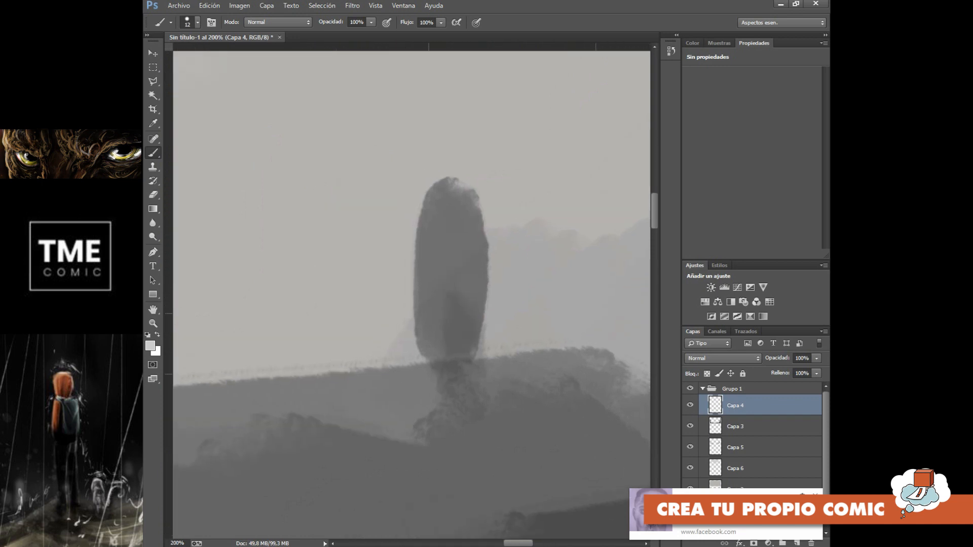
pyautogui.moveTo(433, 203); pyautogui.dragTo(452, 191)
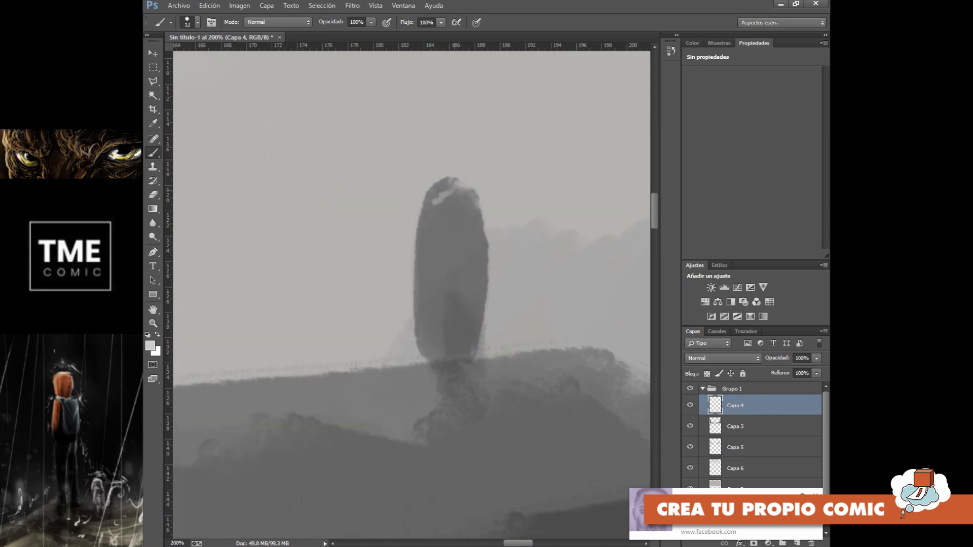
pyautogui.hotkey('ctrl', 'alt', 'z')
pyautogui.hotkey('ctrl', 'alt', 'z')
# Set the Eraser to a round tip reduced to 10 px and make Capa 4 the active layer
pyautogui.click(152, 194)
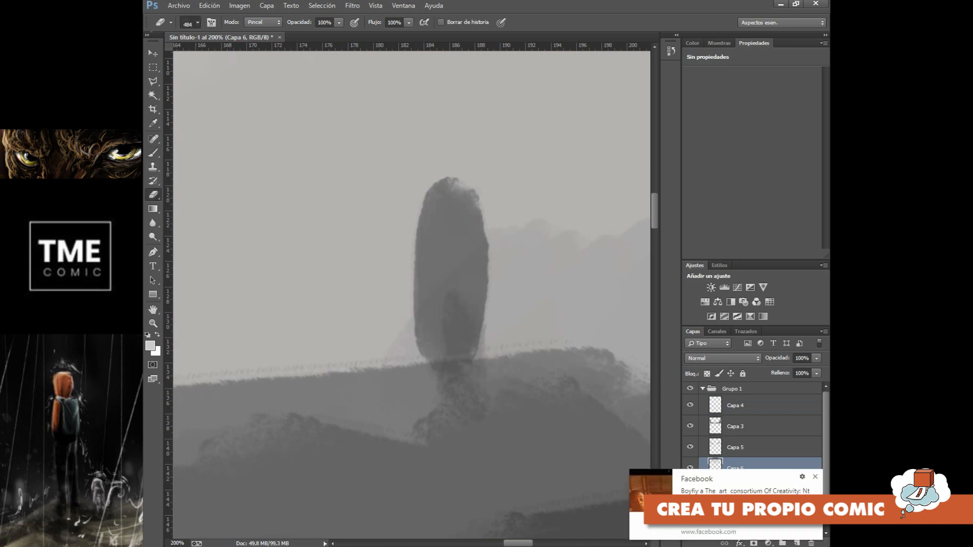
pyautogui.click(197, 22)
pyautogui.scroll(10, 215, 131)
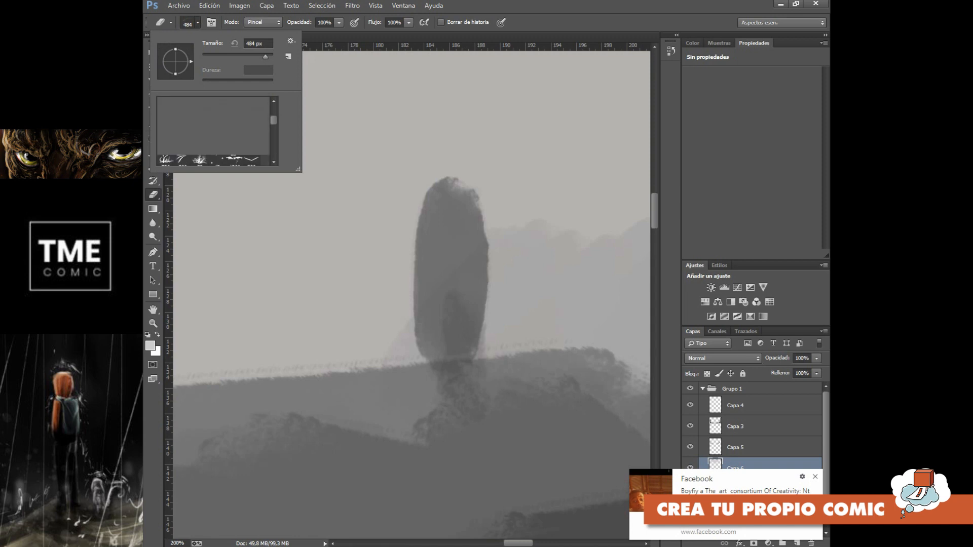
pyautogui.scroll(-5, 216, 131)
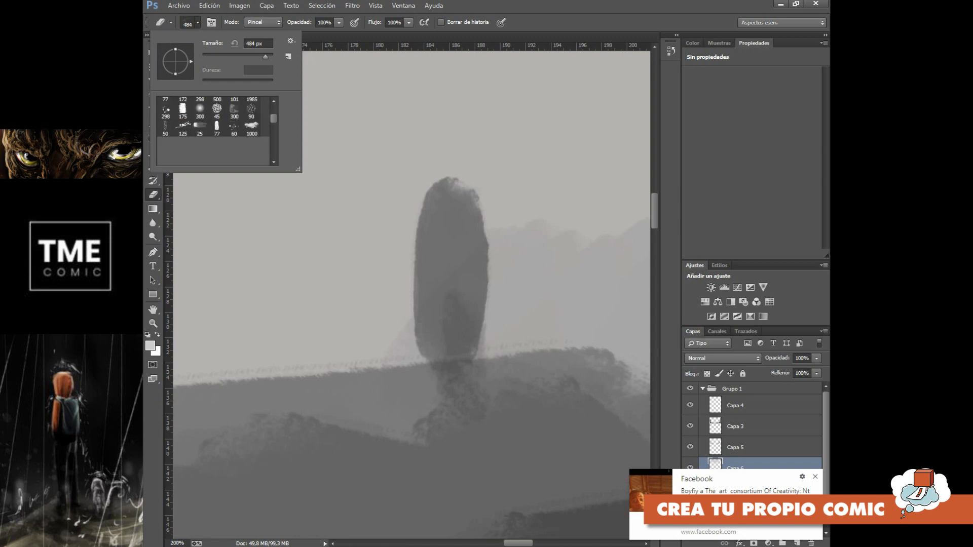
pyautogui.click(199, 105)
pyautogui.moveTo(211, 57); pyautogui.dragTo(207, 57)
pyautogui.press('Return')
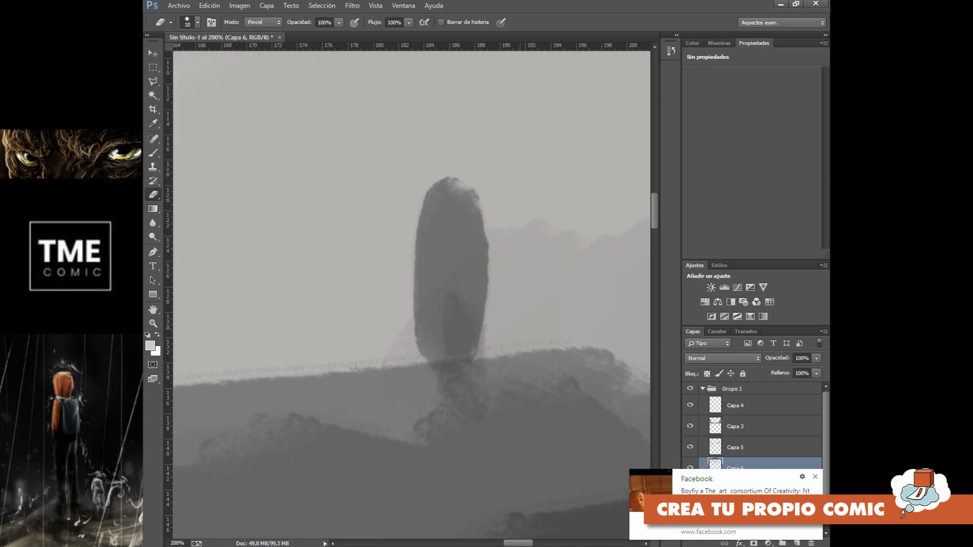
pyautogui.click(745, 405)
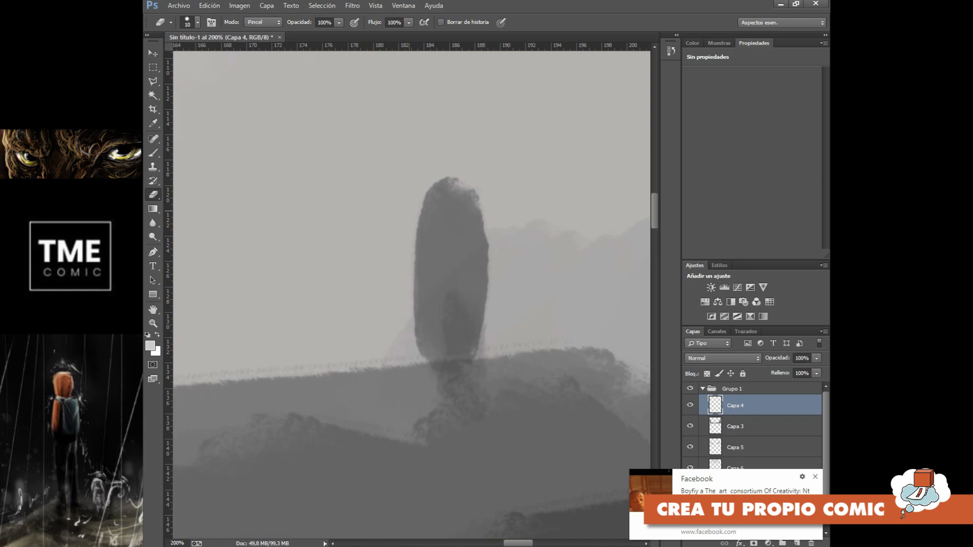
# Erase the figure's outer edge to slim its side and cut a gap through the lower part to separate two legs
pyautogui.moveTo(415, 223); pyautogui.dragTo(416, 293)
pyautogui.moveTo(417, 241); pyautogui.dragTo(415, 332)
pyautogui.moveTo(415, 293)
pyautogui.mouseDown()
pyautogui.moveTo(418, 352)
pyautogui.moveTo(419, 336)
pyautogui.moveTo(421, 353)
pyautogui.moveTo(442, 349)
pyautogui.moveTo(449, 315)
pyautogui.mouseUp()
pyautogui.moveTo(450, 361); pyautogui.dragTo(450, 330)
pyautogui.moveTo(454, 360); pyautogui.dragTo(455, 341)
pyautogui.moveTo(448, 376); pyautogui.dragTo(448, 348)
pyautogui.moveTo(445, 376); pyautogui.dragTo(445, 356)
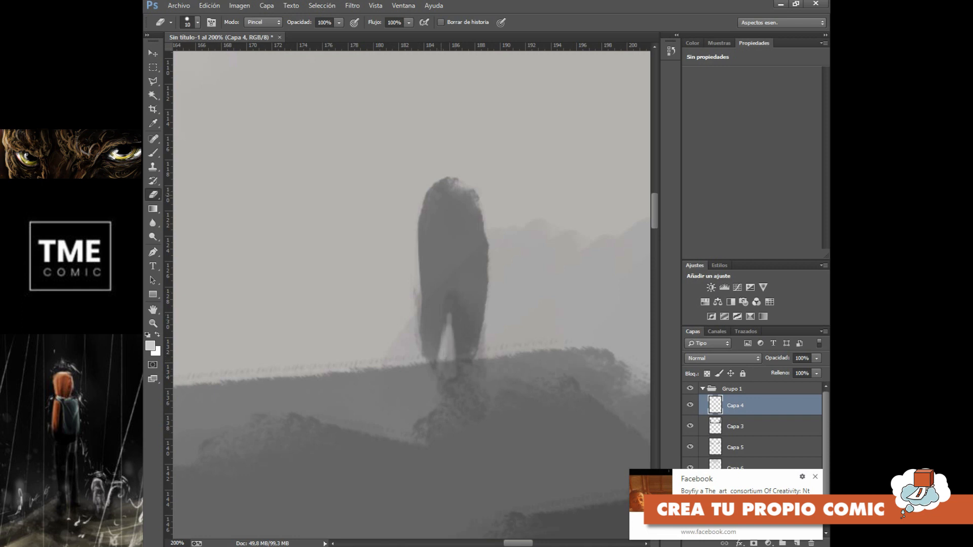
# Sample the figure's dark grey and paint a rounded head, an arm and the body's opposite edge with the 12 px brush
pyautogui.press('b')
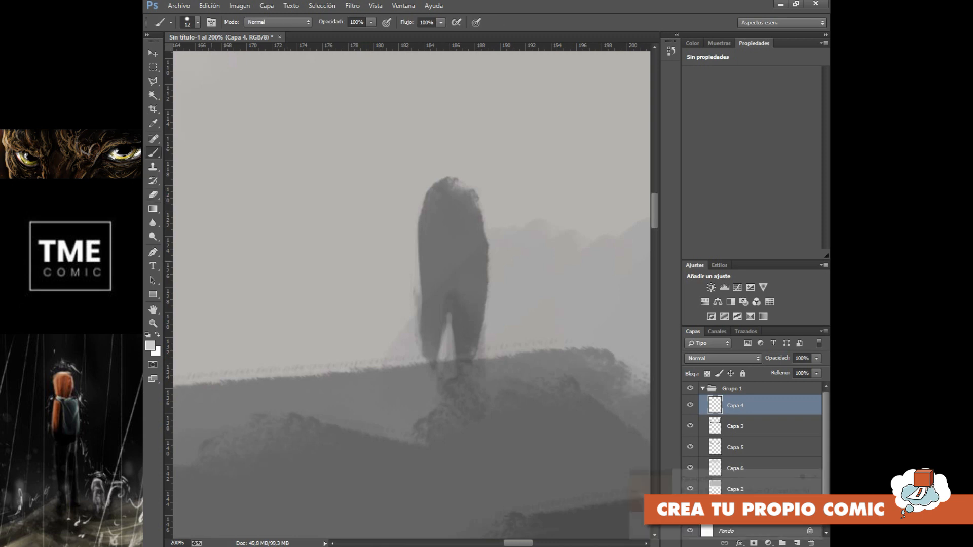
pyautogui.press('i')
pyautogui.click(447, 256)
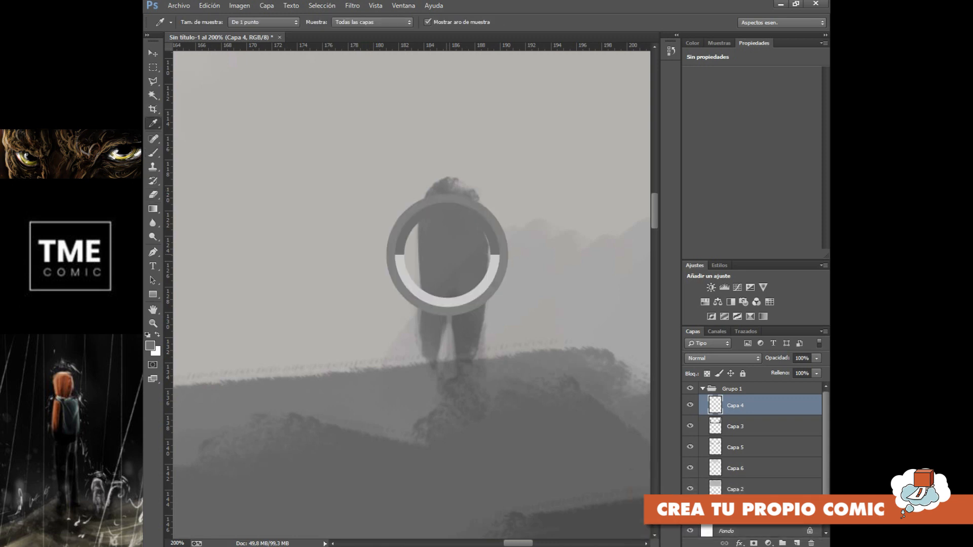
pyautogui.press('b')
pyautogui.moveTo(439, 177)
pyautogui.mouseDown()
pyautogui.moveTo(450, 178)
pyautogui.moveTo(440, 186)
pyautogui.mouseUp()
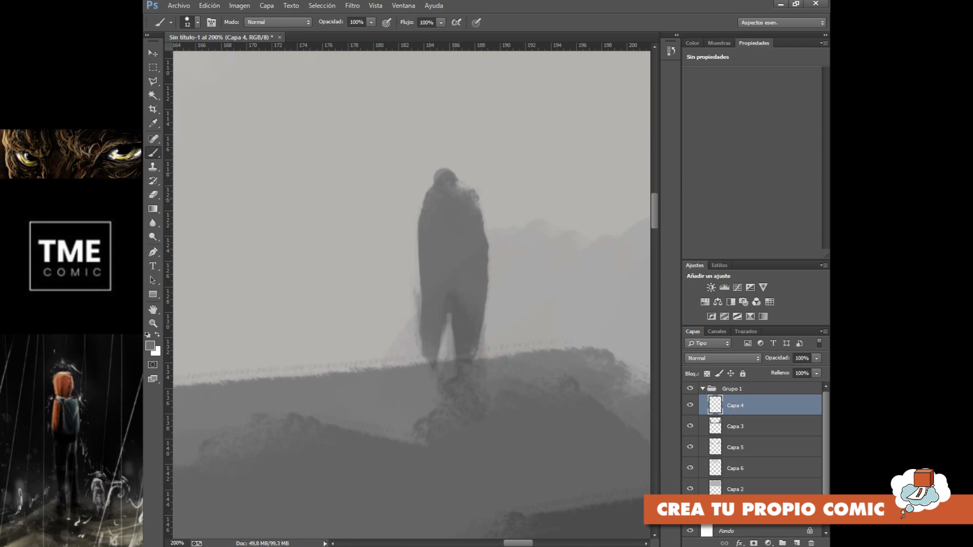
pyautogui.moveTo(482, 238)
pyautogui.mouseDown()
pyautogui.moveTo(491, 281)
pyautogui.moveTo(492, 272)
pyautogui.mouseUp()
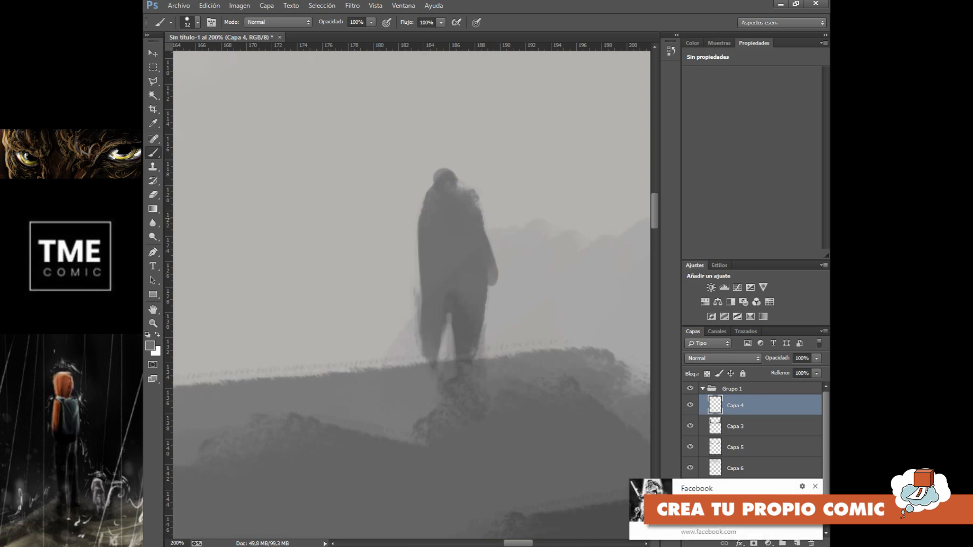
pyautogui.moveTo(416, 227); pyautogui.dragTo(414, 252)
# Paint a two-tailed scarf blowing sideways from the figure's neck, replacing the overlong strand with a shorter one
pyautogui.moveTo(461, 190)
pyautogui.mouseDown()
pyautogui.moveTo(503, 208)
pyautogui.moveTo(594, 183)
pyautogui.moveTo(559, 210)
pyautogui.moveTo(638, 194)
pyautogui.mouseUp()
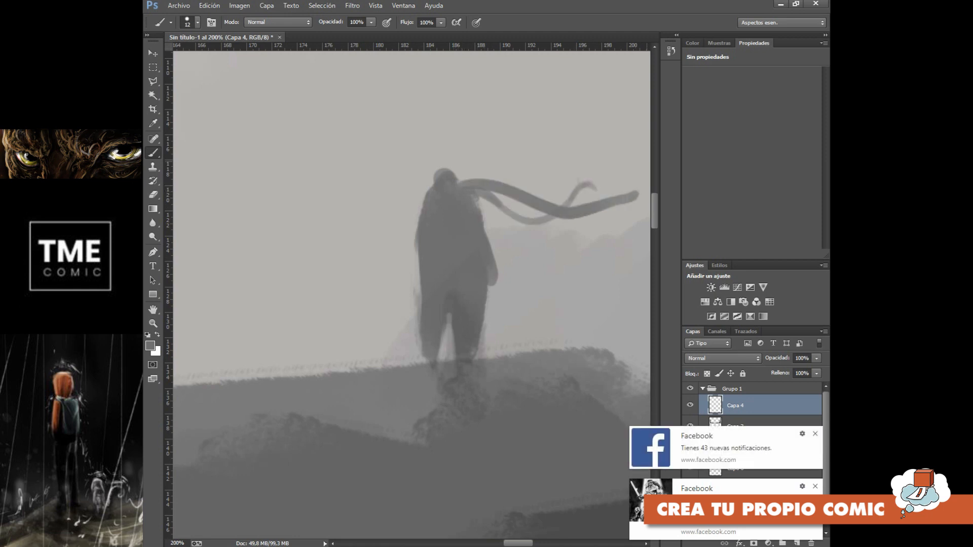
pyautogui.hotkey('ctrl', 'z')
pyautogui.moveTo(459, 182); pyautogui.dragTo(591, 208)
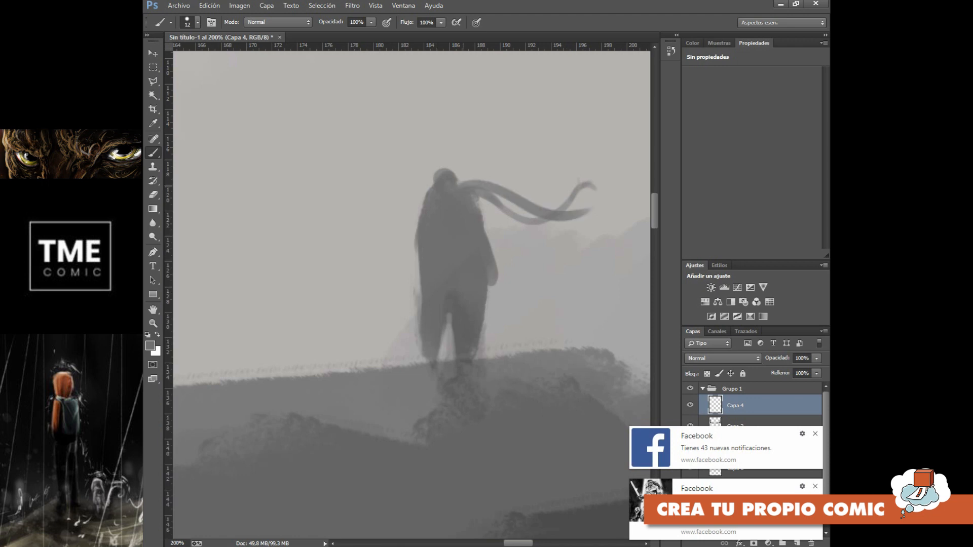
# Bring the whole page into view and toggle the visibility of Capa 4, Capa 3 and Capa 5 to identify their contents
pyautogui.hotkey('ctrl', '-')
pyautogui.hotkey('ctrl', '-')
pyautogui.hotkey('ctrl', '-')
pyautogui.hotkey('ctrl', '-')
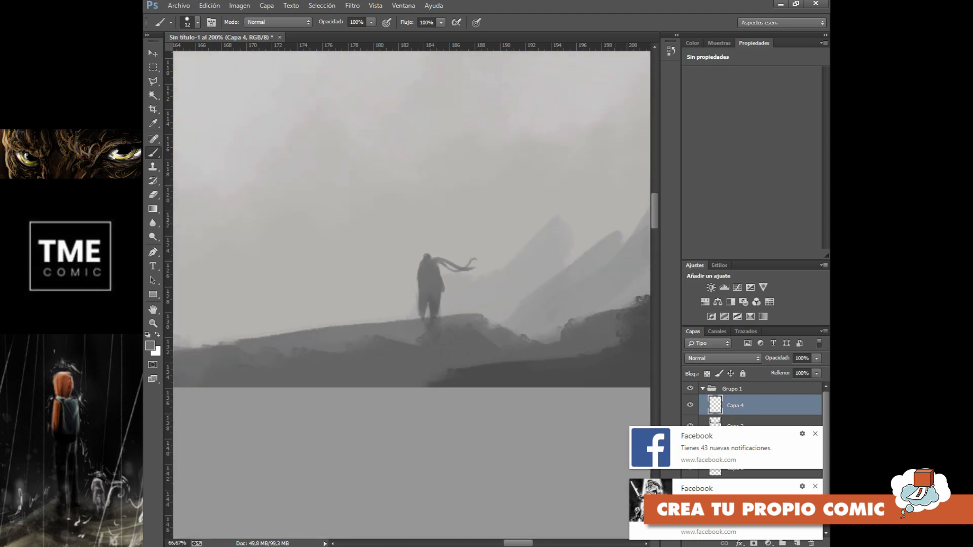
pyautogui.hotkey('ctrl', '-')
pyautogui.hotkey('ctrl', '-')
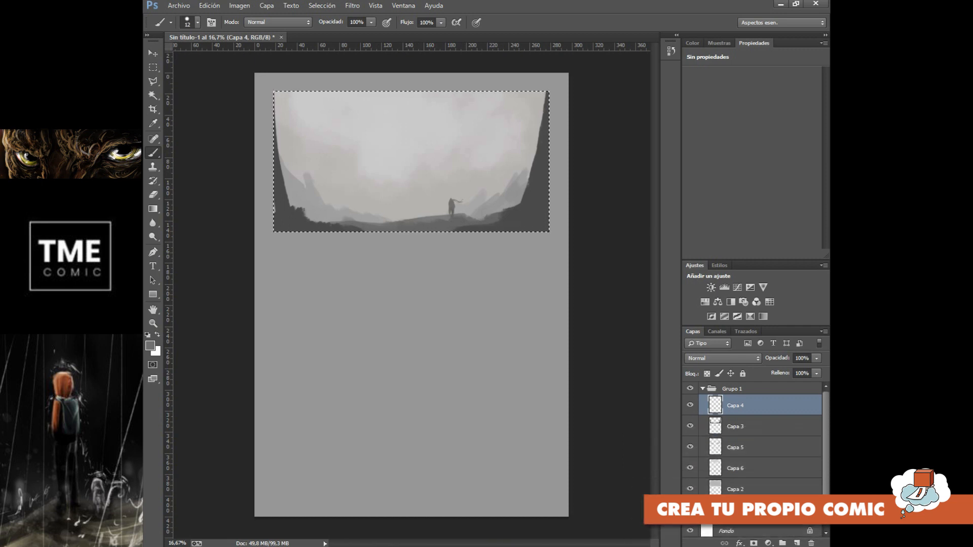
pyautogui.click(690, 404)
pyautogui.click(689, 405)
pyautogui.click(690, 427)
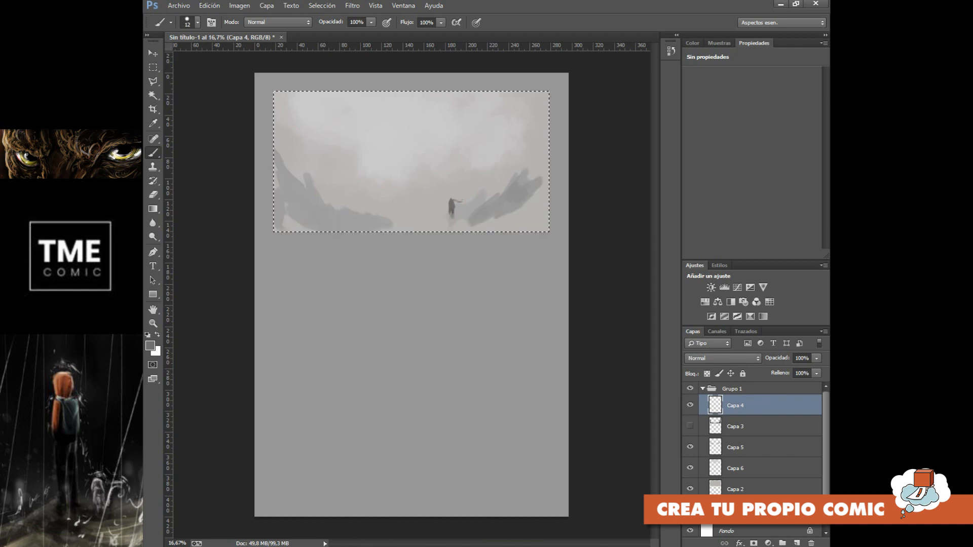
pyautogui.click(689, 426)
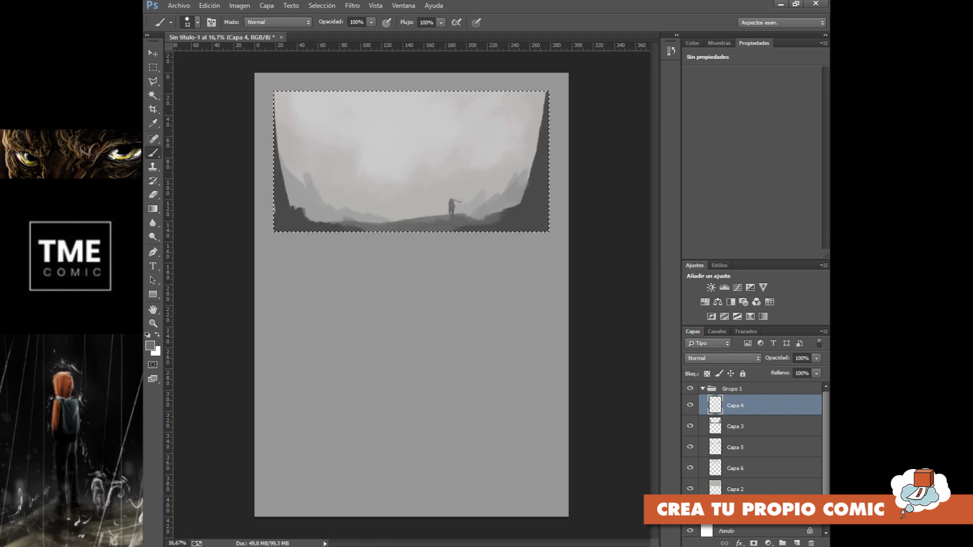
pyautogui.click(690, 447)
# Add an empty layer directly above Capa 5 and switch the foreground colour to white
pyautogui.click(753, 447)
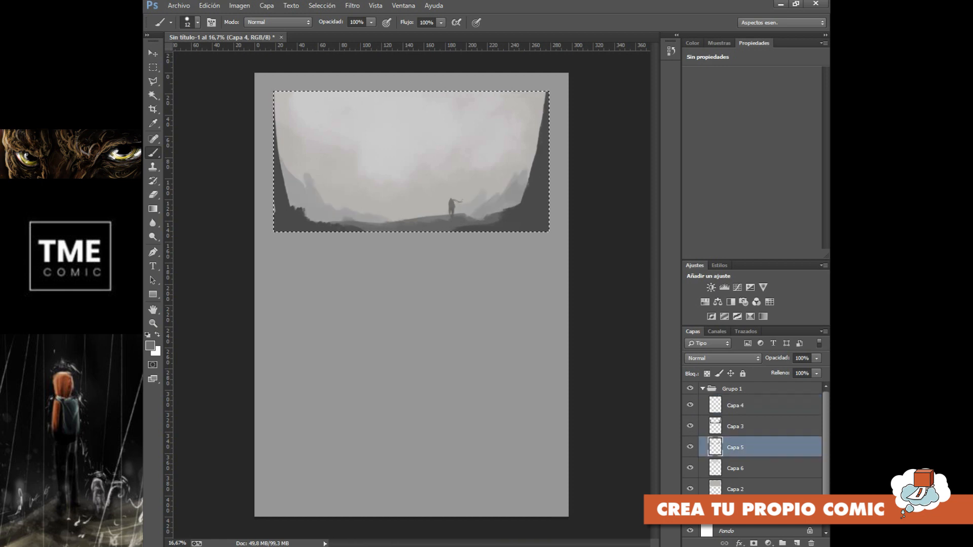
pyautogui.click(796, 542)
pyautogui.press('x')
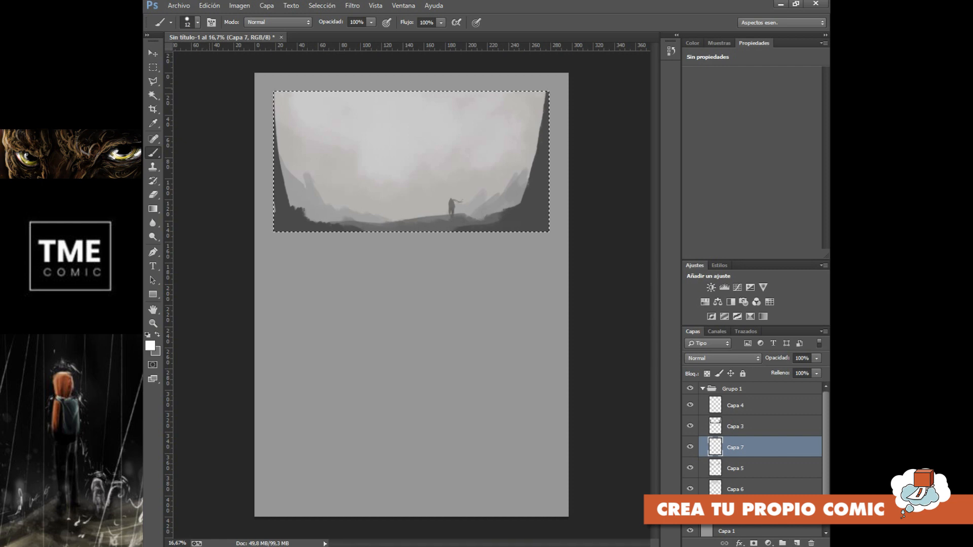
# Choose the textured 173 px brush preset, set it to 410 px and 18% opacity, and paint white mist around the mountain bases
pyautogui.click(197, 22)
pyautogui.scroll(-5, 216, 131)
pyautogui.scroll(3, 215, 130)
pyautogui.click(200, 108)
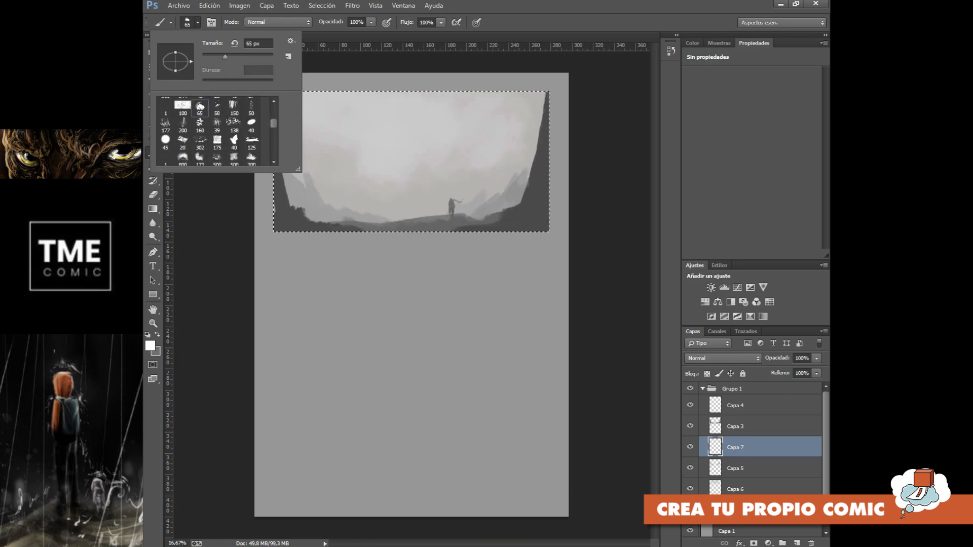
pyautogui.click(200, 159)
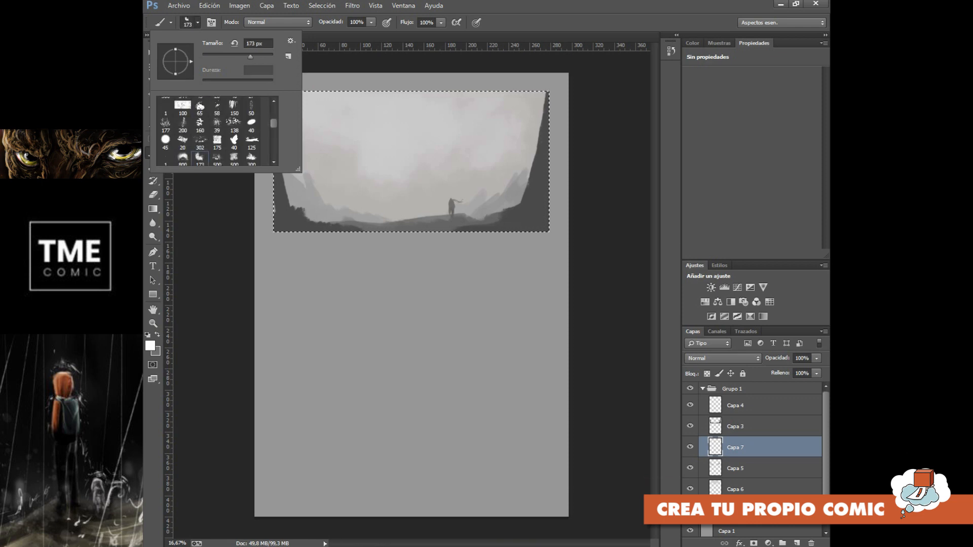
pyautogui.click(262, 56)
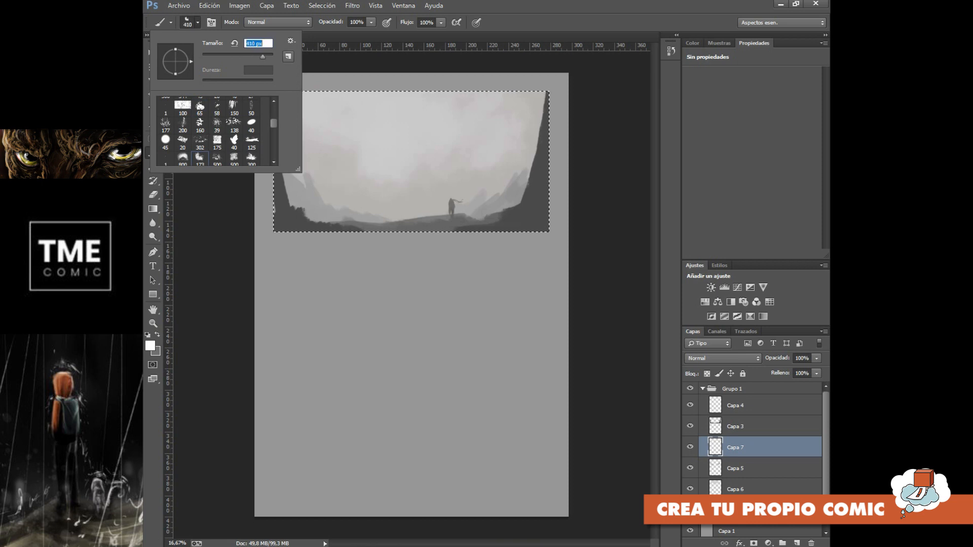
pyautogui.click(370, 22)
pyautogui.moveTo(372, 34); pyautogui.dragTo(326, 34)
pyautogui.click(364, 225)
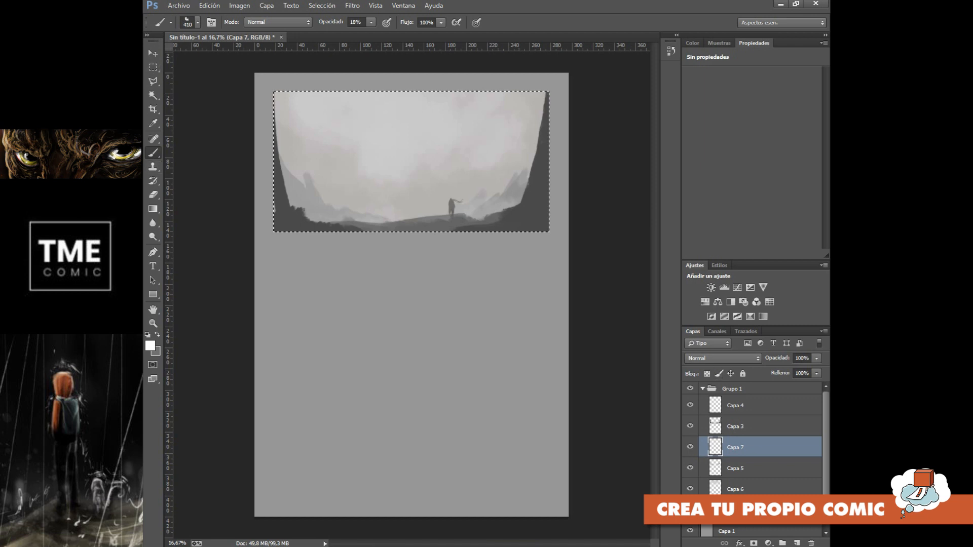
# Load the hills and cliffs of Capa 3 as a selection and add a layer above it in Multiplicar mode
pyautogui.click(689, 427)
pyautogui.click(689, 426)
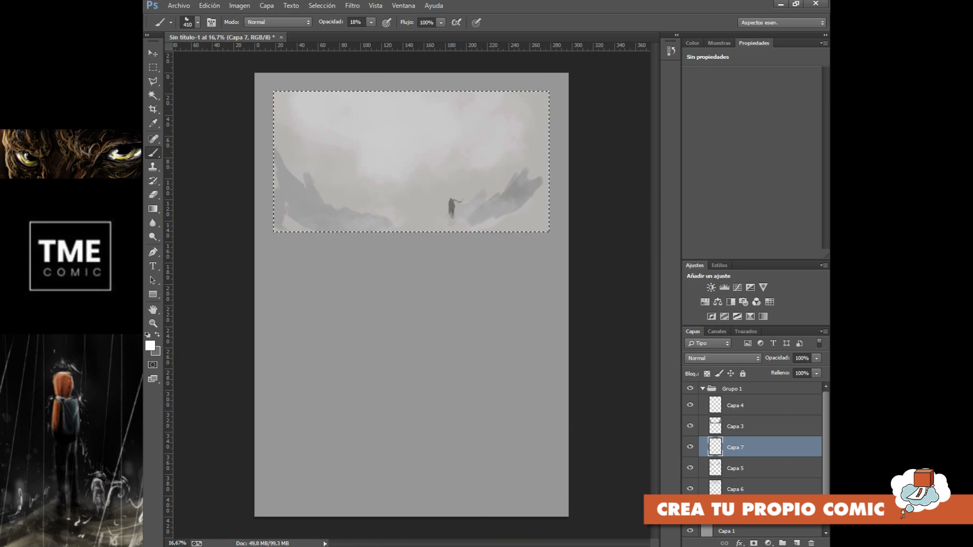
pyautogui.keyDown('ctrl'); pyautogui.click(715, 426); pyautogui.keyUp('ctrl')
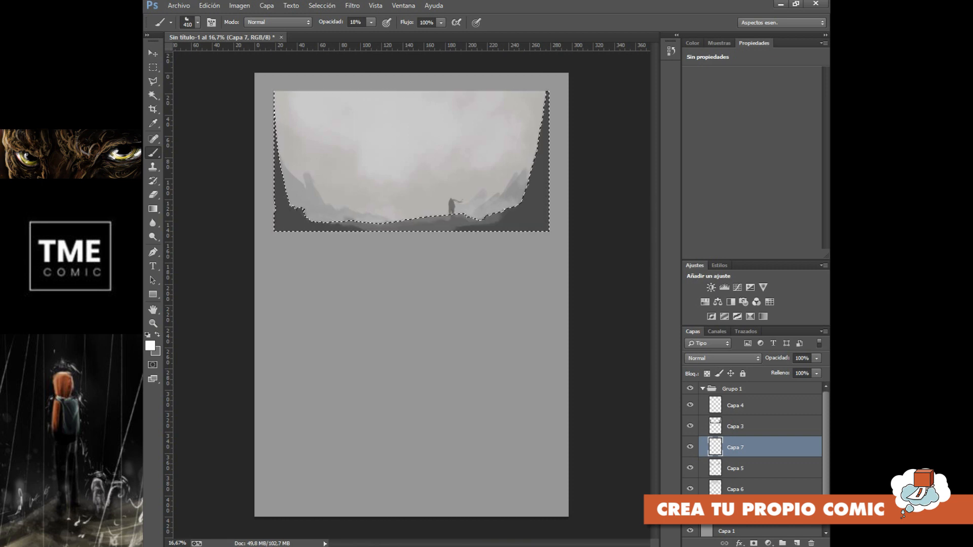
pyautogui.click(750, 426)
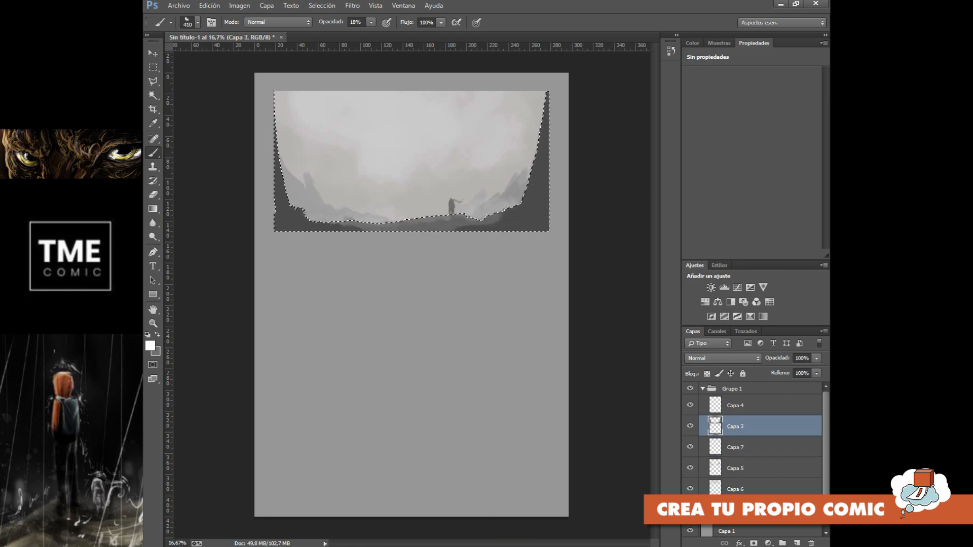
pyautogui.click(797, 543)
pyautogui.click(722, 358)
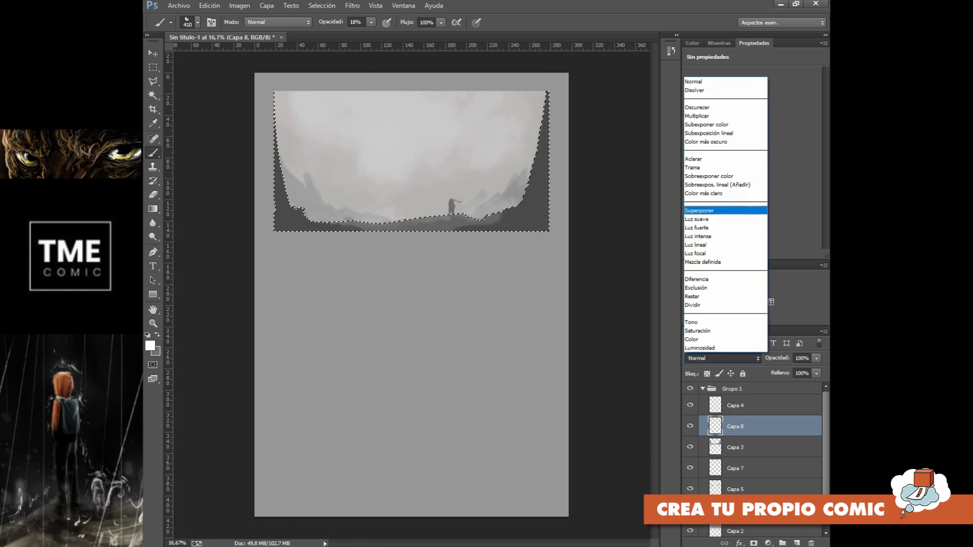
pyautogui.click(724, 116)
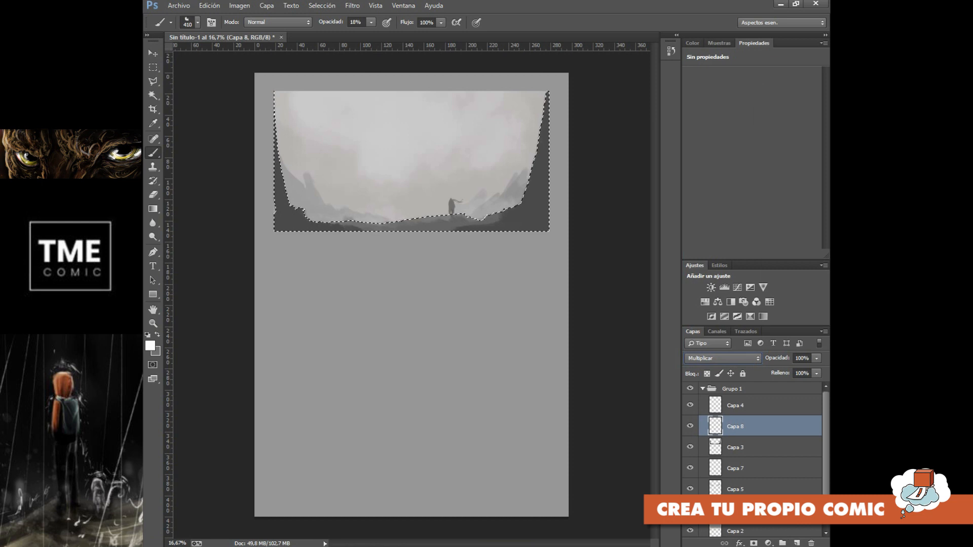
# Choose a soft round brush at 410 px with 0% hardness and set the foreground colour to olive green #72795e
pyautogui.click(197, 22)
pyautogui.scroll(3, 217, 131)
pyautogui.click(234, 105)
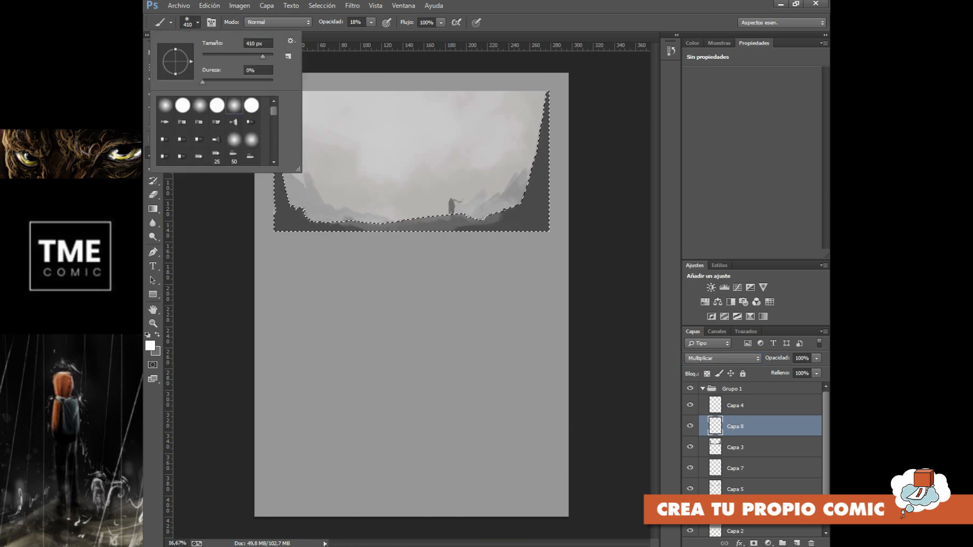
pyautogui.click(198, 22)
pyautogui.click(150, 346)
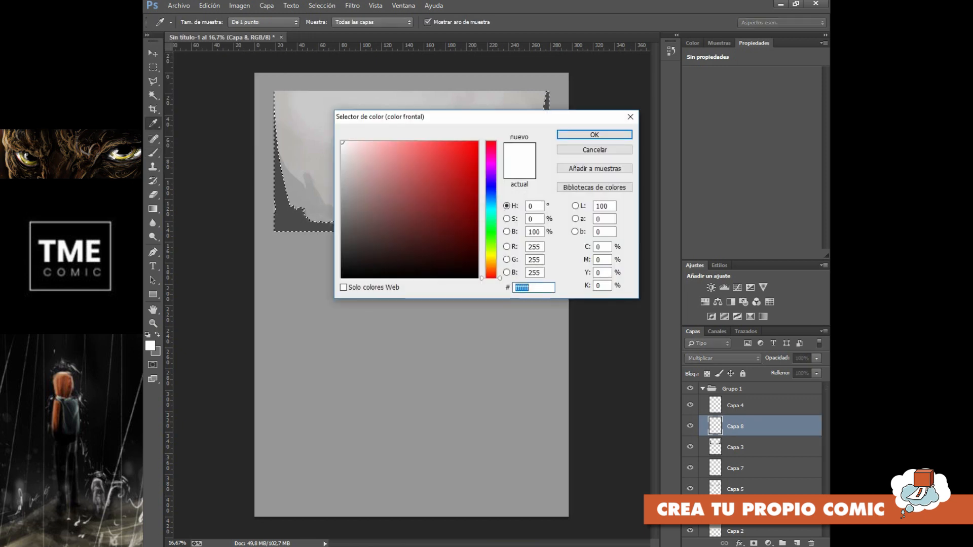
pyautogui.click(491, 249)
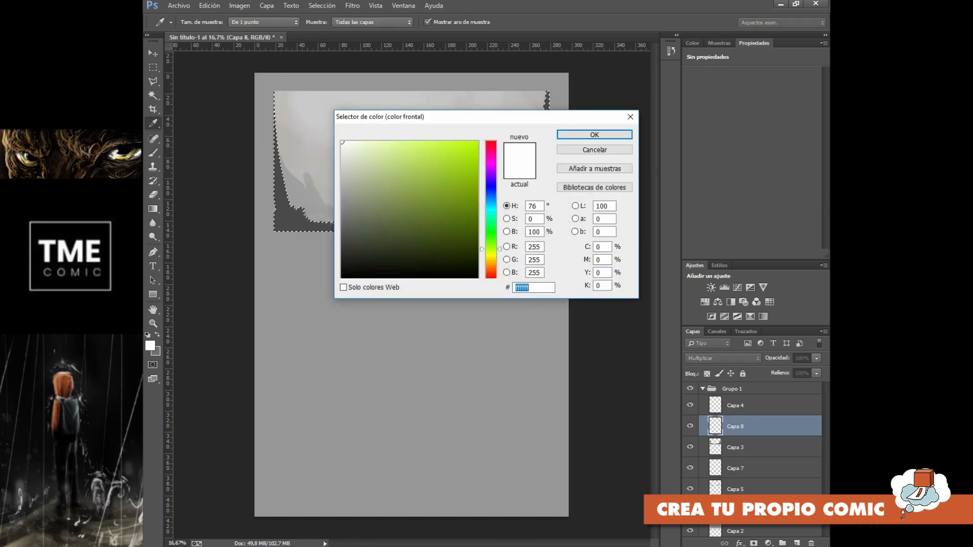
pyautogui.click(357, 208)
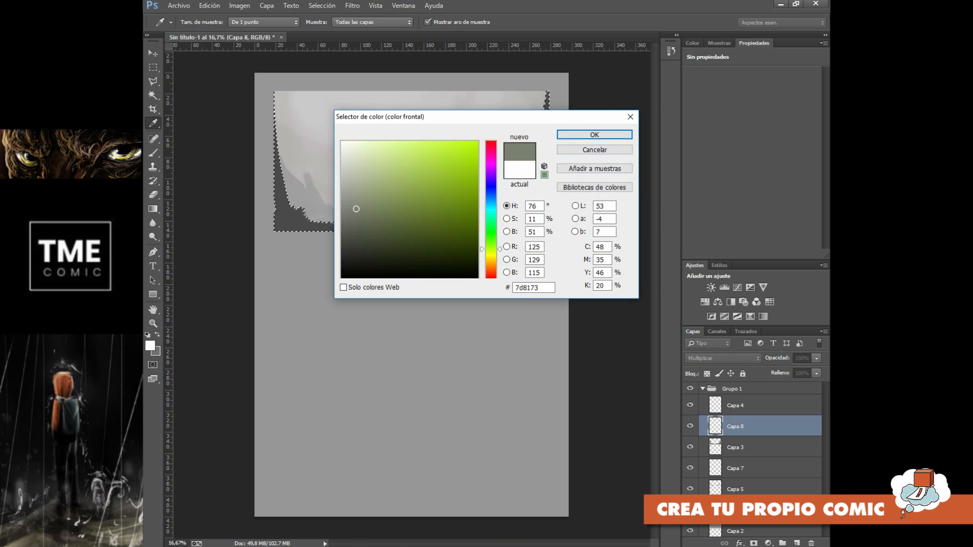
pyautogui.click(594, 135)
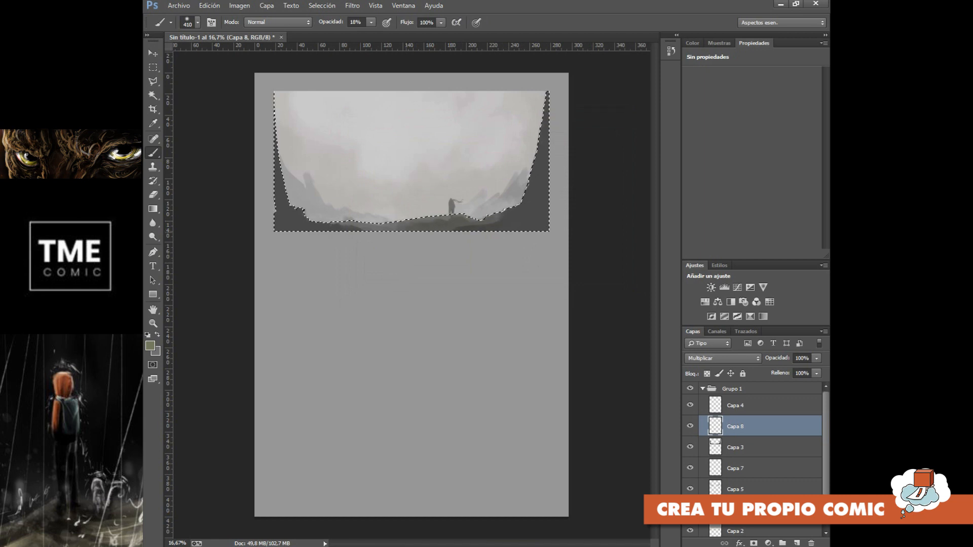
# Raise the brush opacity to 100% and paint the olive green over the selected hills and both side cliffs
pyautogui.click(371, 22)
pyautogui.moveTo(371, 34); pyautogui.dragTo(416, 34)
pyautogui.moveTo(436, 228)
pyautogui.mouseDown()
pyautogui.moveTo(375, 233)
pyautogui.moveTo(470, 229)
pyautogui.moveTo(514, 211)
pyautogui.mouseUp()
pyautogui.moveTo(354, 226)
pyautogui.mouseDown()
pyautogui.moveTo(299, 226)
pyautogui.moveTo(281, 214)
pyautogui.moveTo(278, 131)
pyautogui.mouseUp()
pyautogui.moveTo(501, 226)
pyautogui.mouseDown()
pyautogui.moveTo(532, 219)
pyautogui.moveTo(542, 101)
pyautogui.moveTo(535, 185)
pyautogui.mouseUp()
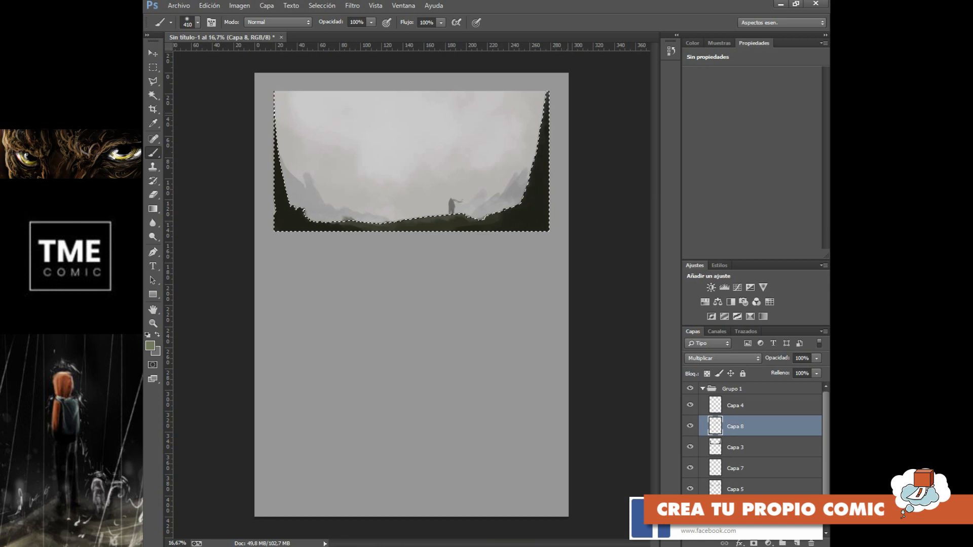
# Set the foreground to a lighter olive green of the same hue and paint it over the selected central hill
pyautogui.click(151, 346)
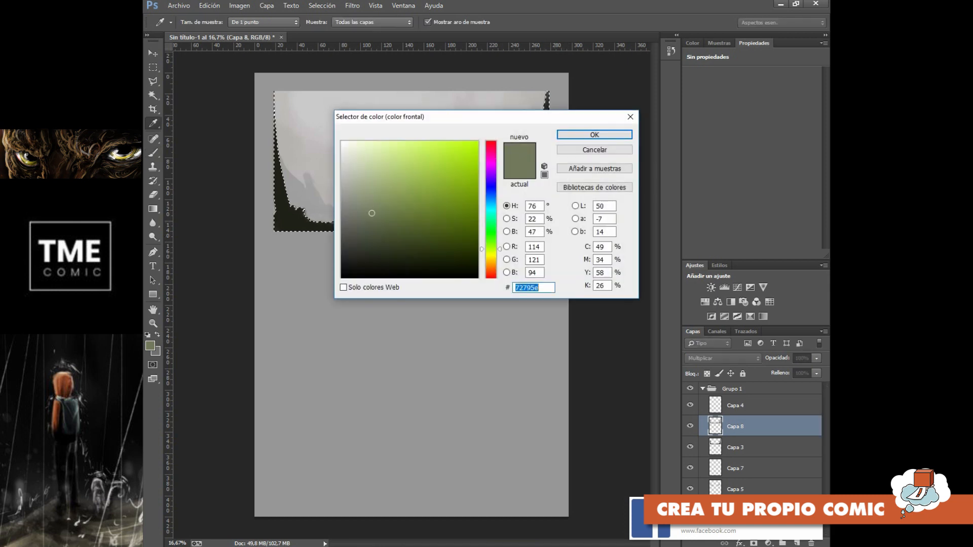
pyautogui.click(376, 187)
pyautogui.click(594, 134)
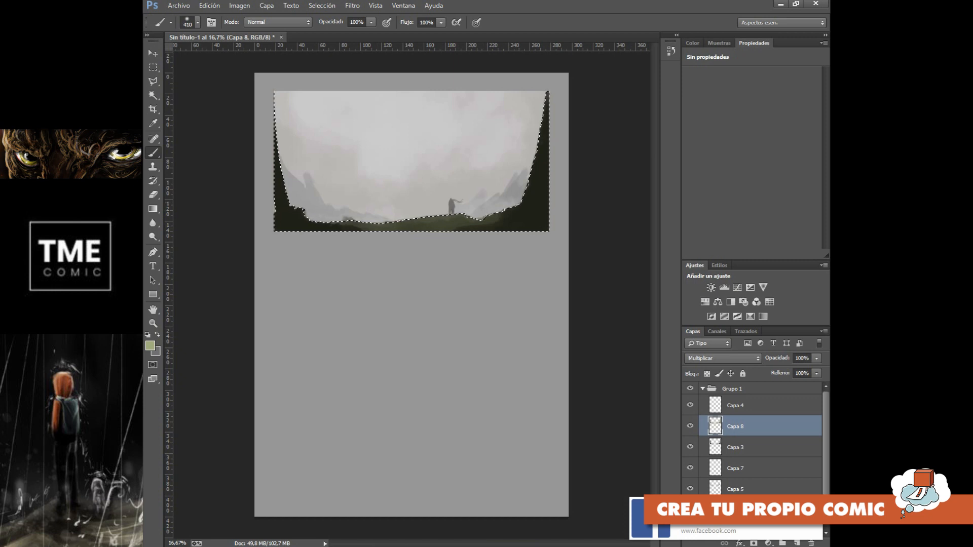
# Set the foreground to pale green #c1cf9b, brighten the central hill with it, and clear the selection
pyautogui.click(151, 346)
pyautogui.click(377, 168)
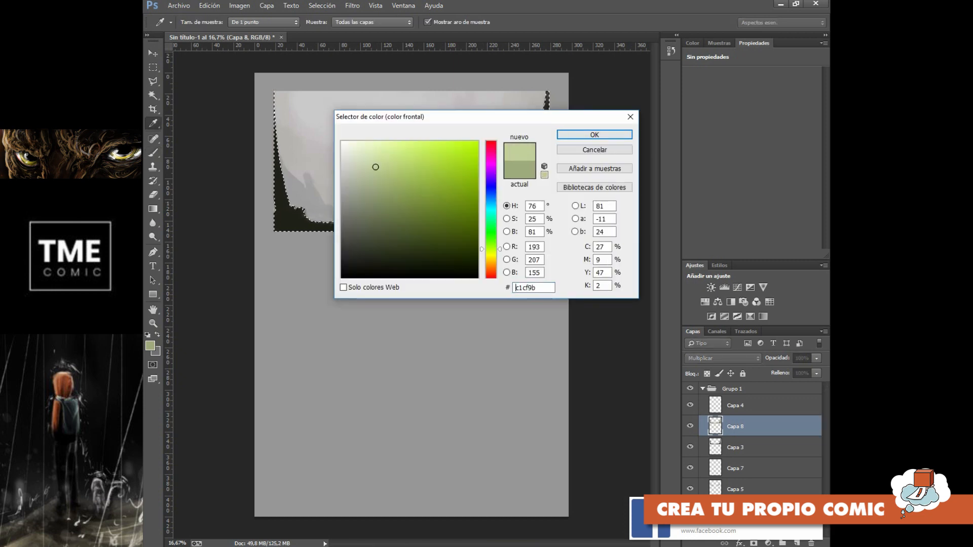
pyautogui.press('Return')
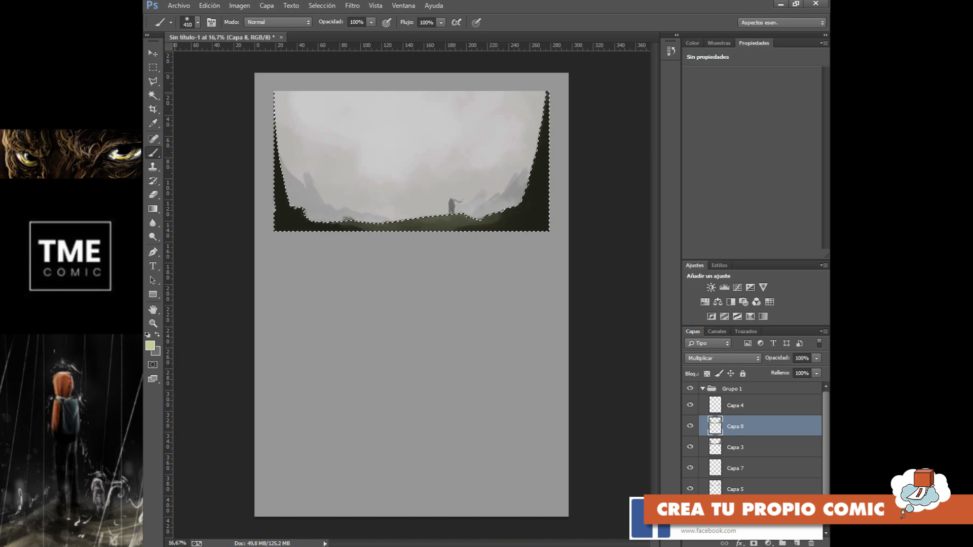
pyautogui.press('w')
pyautogui.hotkey('ctrl', 'd')
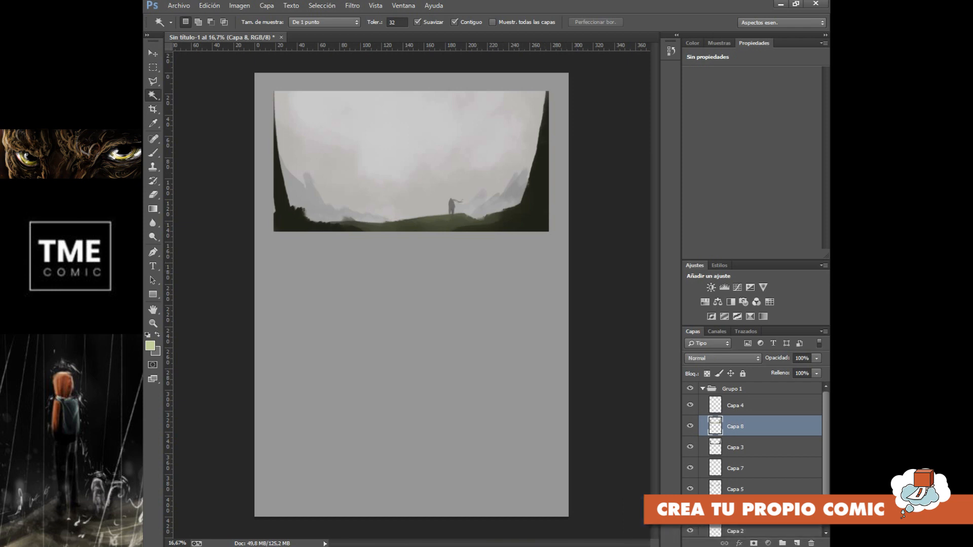
# Add a new layer directly above the mountain layer Capa 5, with no active selection, and set its blend mode to Multiplicar
pyautogui.click(735, 489)
pyautogui.keyDown('ctrl'); pyautogui.click(715, 487); pyautogui.keyUp('ctrl')
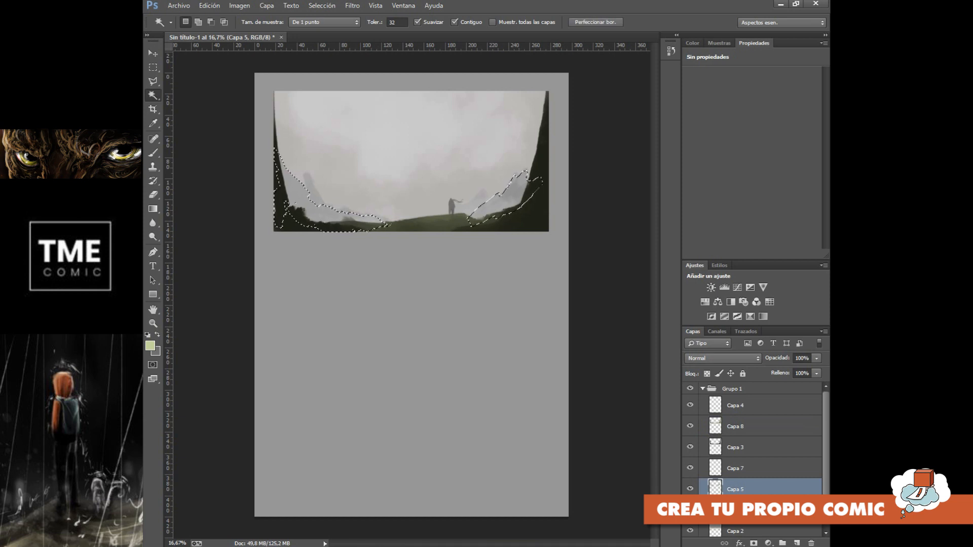
pyautogui.click(690, 510)
pyautogui.hotkey('ctrl', 'd')
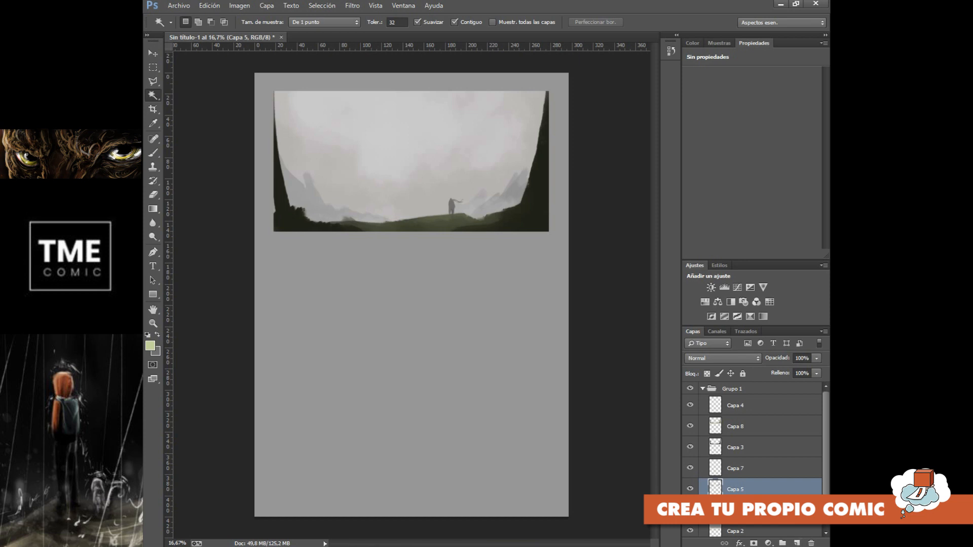
pyautogui.click(797, 543)
pyautogui.click(722, 359)
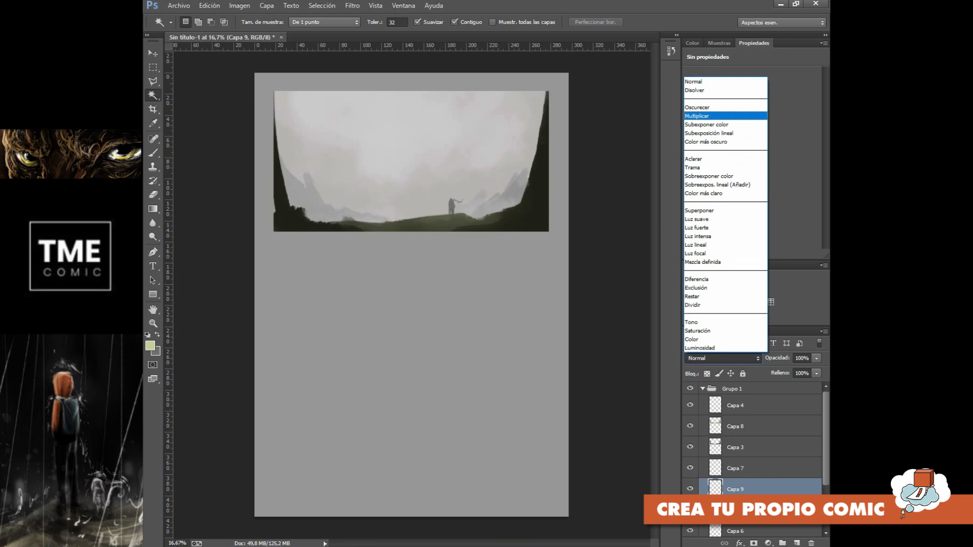
pyautogui.click(698, 116)
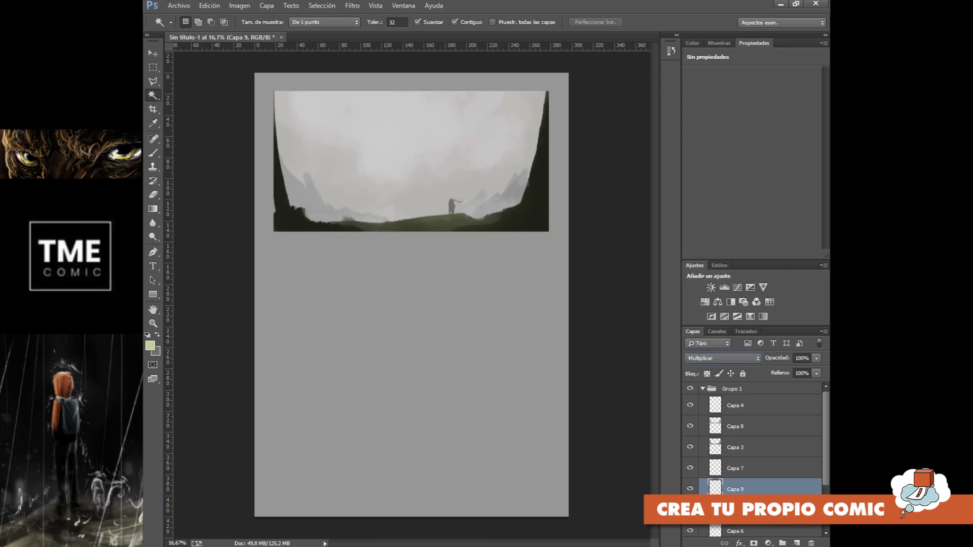
# Paint the pale green over the misty mountains on both sides of the panel with the soft 410 px brush
pyautogui.press('b')
pyautogui.moveTo(279, 186)
pyautogui.mouseDown()
pyautogui.moveTo(315, 190)
pyautogui.moveTo(376, 220)
pyautogui.mouseUp()
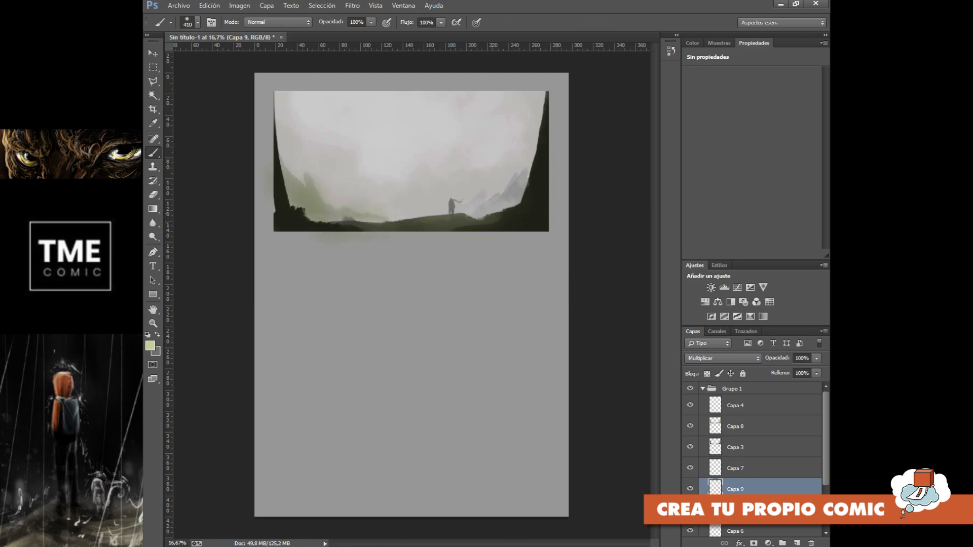
pyautogui.moveTo(463, 216); pyautogui.dragTo(530, 161)
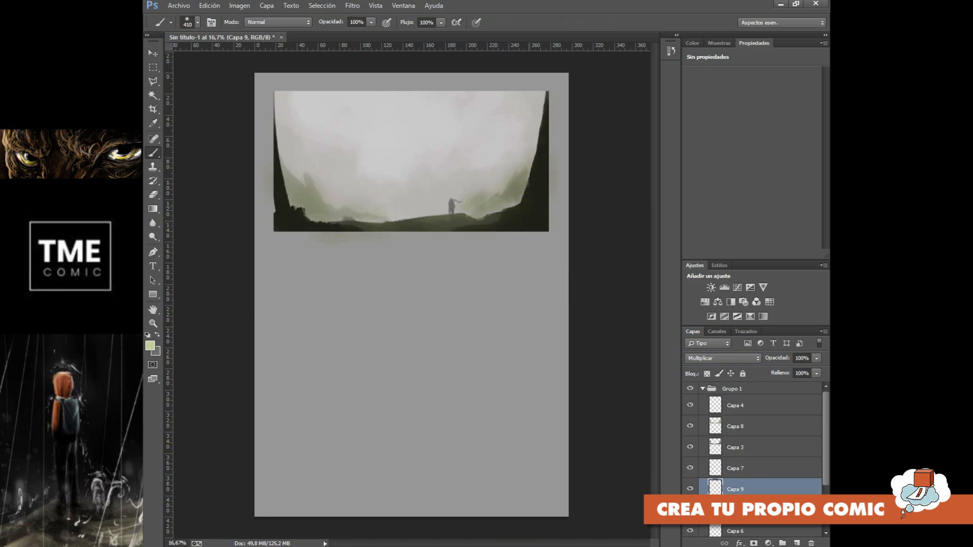
pyautogui.moveTo(515, 225); pyautogui.dragTo(491, 226)
# Soften the green tint on the mountains using a soft round eraser at 440 px, 0% hardness and 23% opacity
pyautogui.press('e')
pyautogui.click(198, 22)
pyautogui.click(234, 106)
pyautogui.click(256, 56)
pyautogui.moveTo(256, 55); pyautogui.dragTo(264, 56)
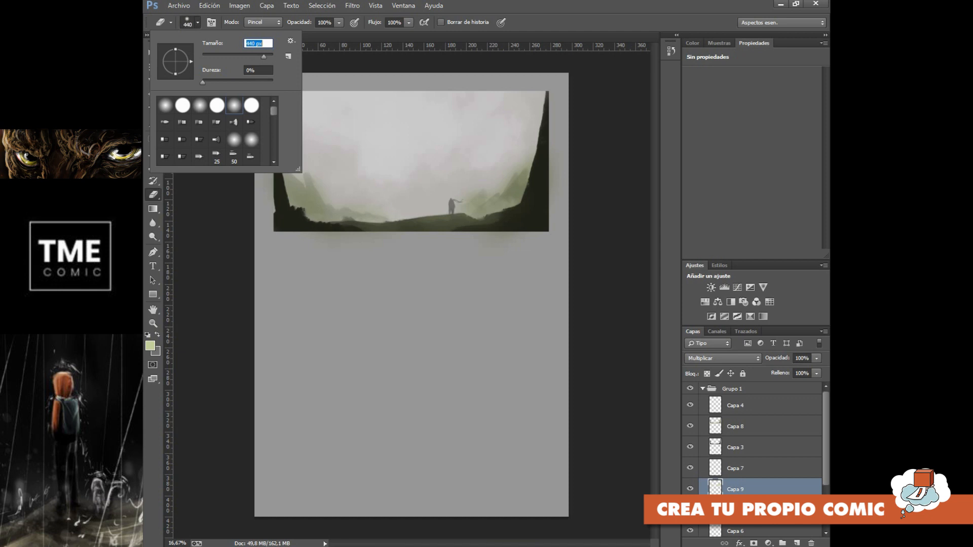
pyautogui.click(339, 22)
pyautogui.moveTo(340, 34); pyautogui.dragTo(296, 35)
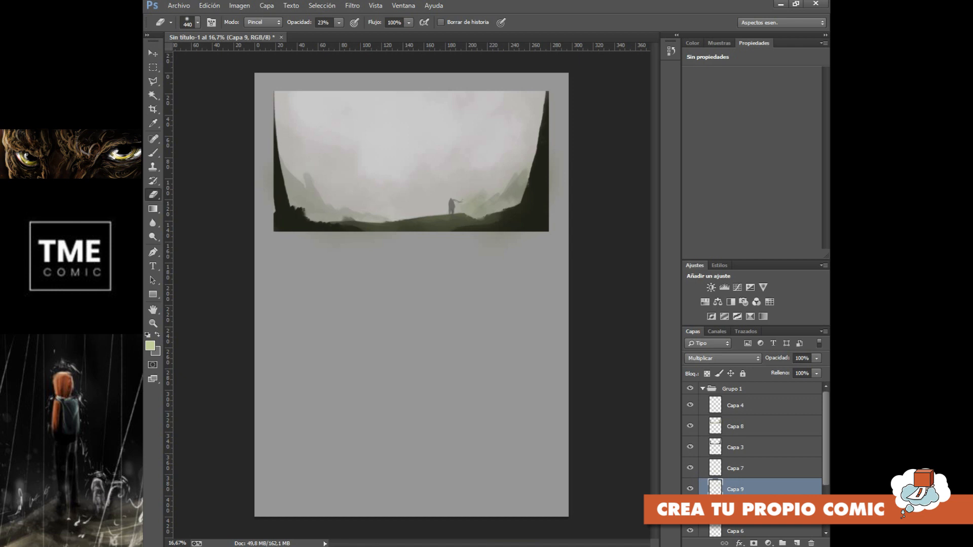
# Load the panel rectangle from the layer below Capa 6 as a selection and add a new layer above Capa 6
pyautogui.scroll(-3, 753, 456)
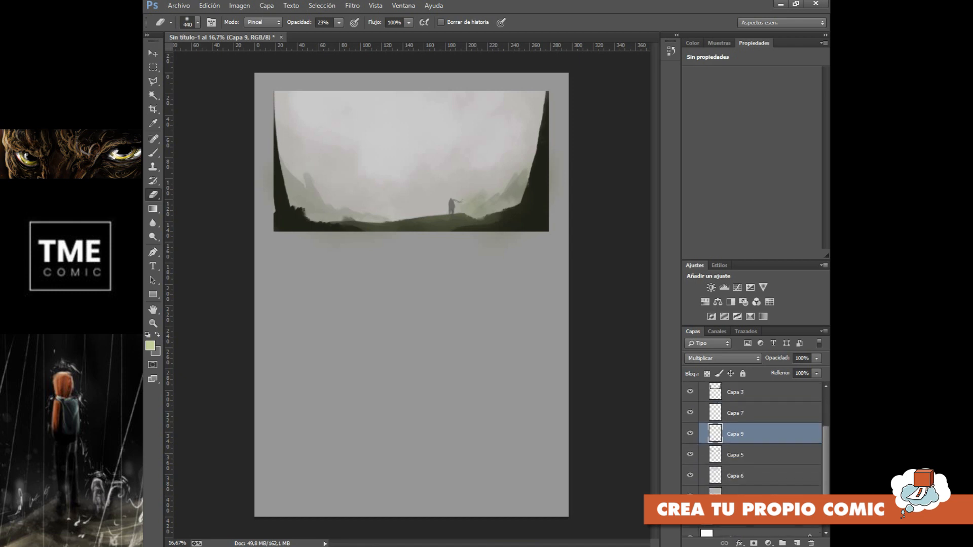
pyautogui.keyDown('ctrl'); pyautogui.click(715, 496); pyautogui.keyUp('ctrl')
pyautogui.click(735, 496)
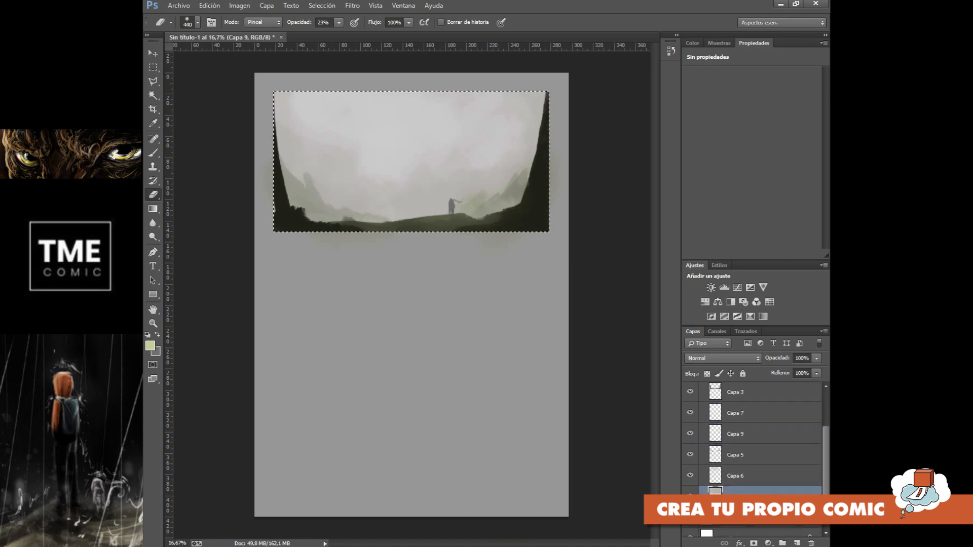
pyautogui.click(690, 475)
pyautogui.click(690, 476)
pyautogui.click(735, 475)
pyautogui.click(797, 543)
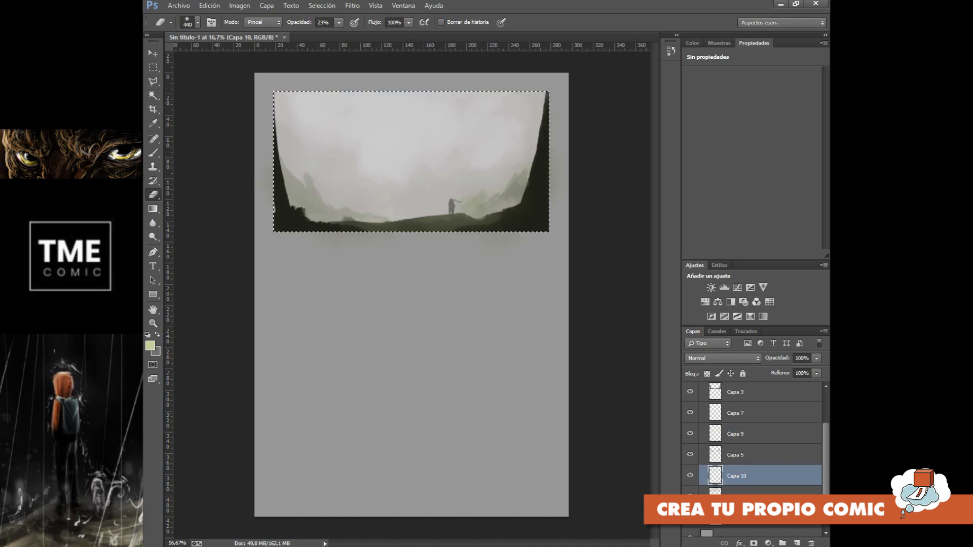
# Set the foreground to yellowish green #c9cf9b and the blend mode of Capa 10 to Multiplicar
pyautogui.click(150, 345)
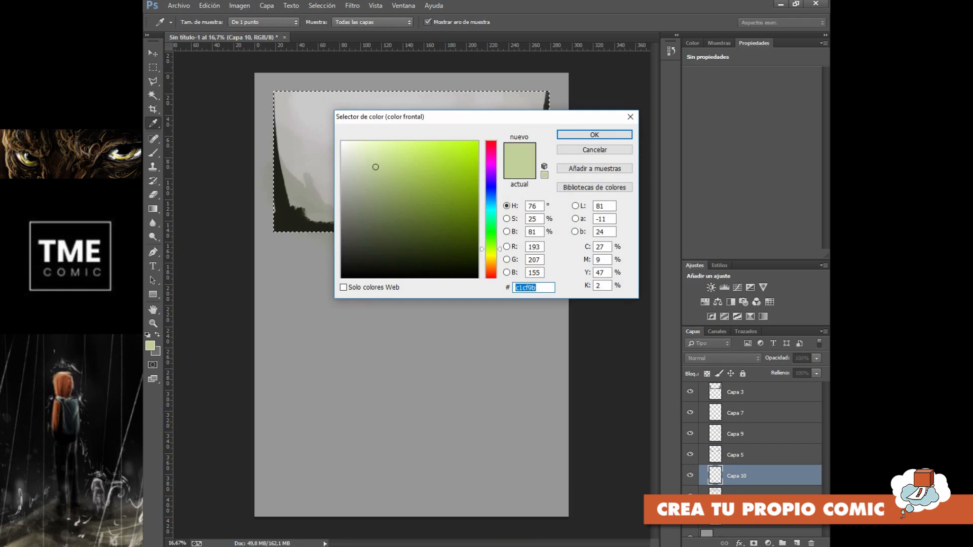
pyautogui.write('c9cf9b')
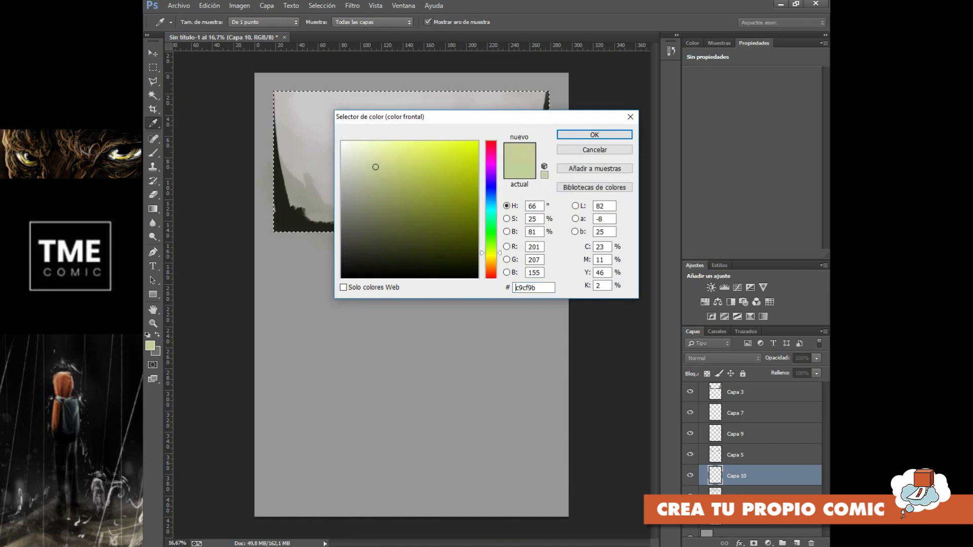
pyautogui.press('Return')
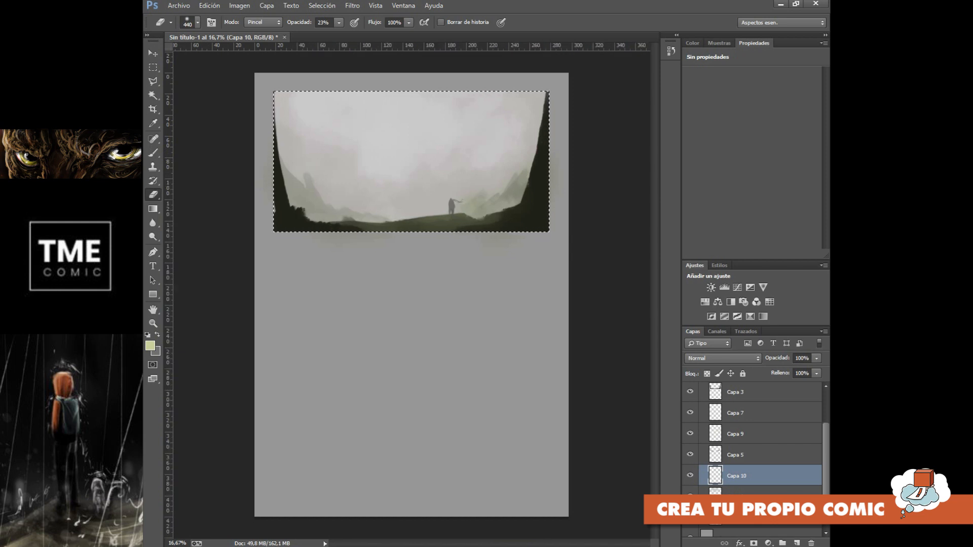
pyautogui.click(690, 476)
pyautogui.click(690, 476)
pyautogui.click(722, 358)
pyautogui.press('Up')
pyautogui.press('Return')
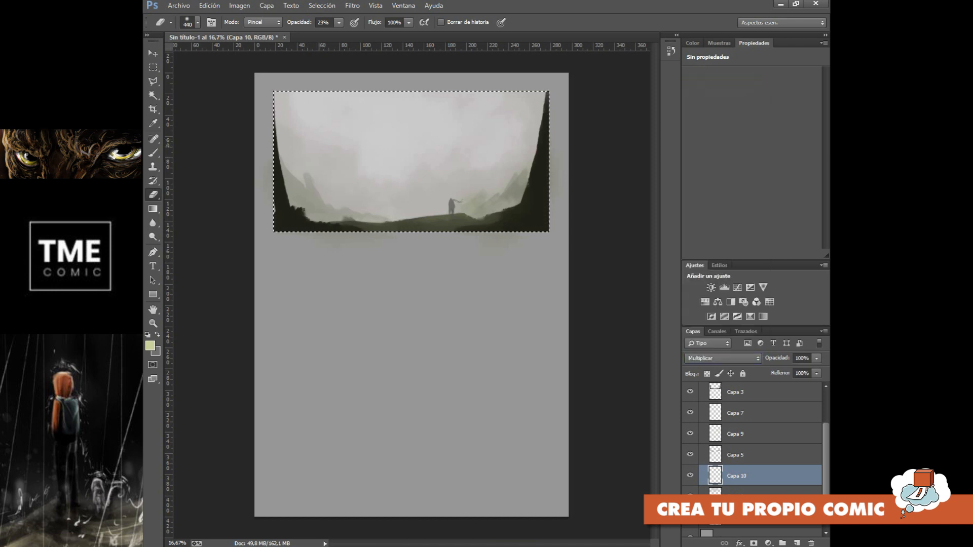
# Raise the eraser opacity to 100%, and paint the yellowish green across the sky with the soft 410 px brush
pyautogui.click(324, 22)
pyautogui.click(339, 22)
pyautogui.moveTo(339, 35); pyautogui.dragTo(383, 35)
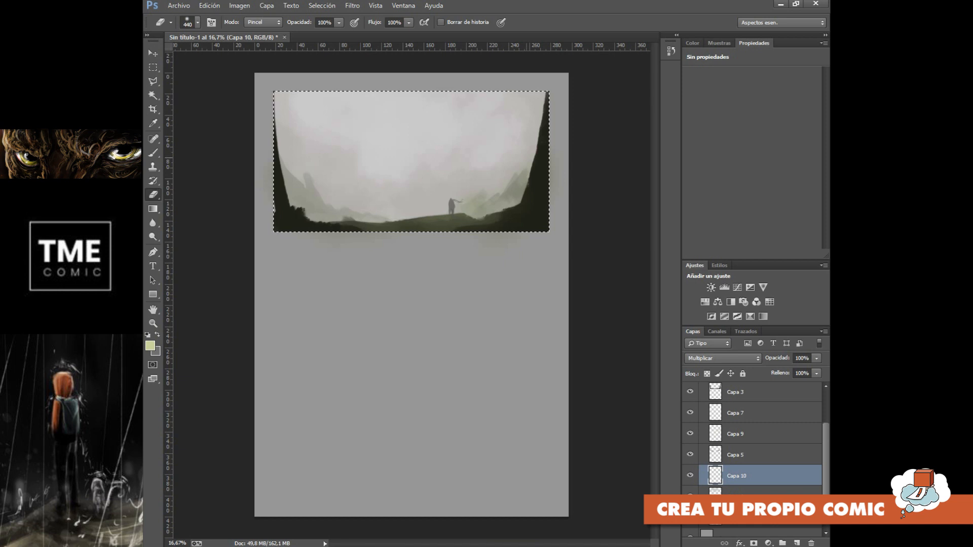
pyautogui.press('b')
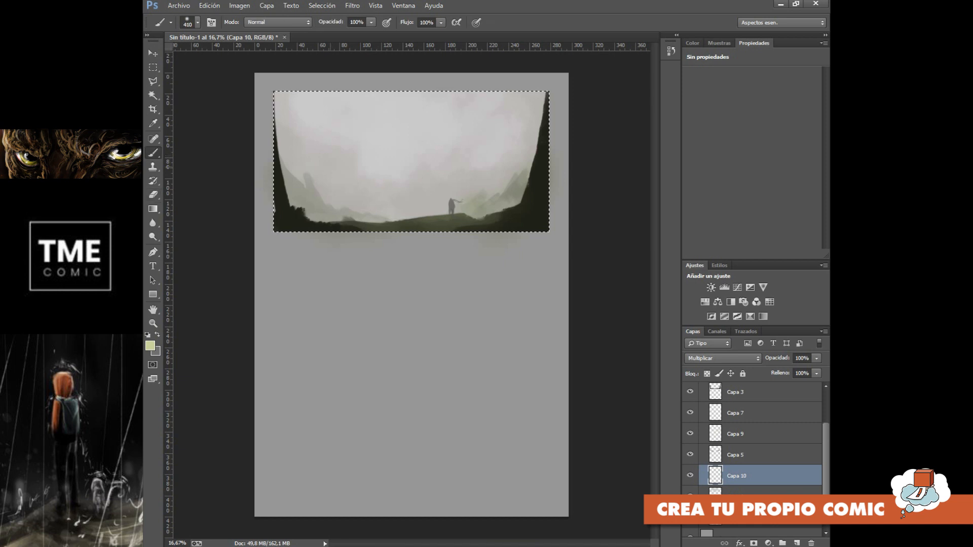
pyautogui.moveTo(297, 155)
pyautogui.mouseDown()
pyautogui.moveTo(320, 177)
pyautogui.moveTo(413, 208)
pyautogui.mouseUp()
pyautogui.hotkey('ctrl', 'z')
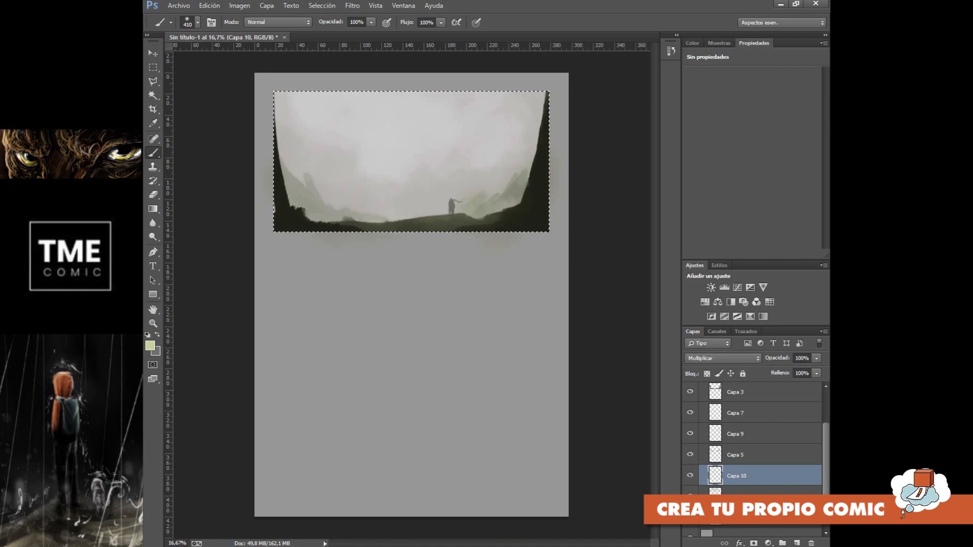
pyautogui.moveTo(293, 109)
pyautogui.mouseDown()
pyautogui.moveTo(296, 148)
pyautogui.moveTo(345, 197)
pyautogui.moveTo(400, 215)
pyautogui.moveTo(484, 194)
pyautogui.moveTo(456, 190)
pyautogui.moveTo(509, 163)
pyautogui.moveTo(524, 119)
pyautogui.moveTo(366, 155)
pyautogui.moveTo(357, 139)
pyautogui.moveTo(382, 119)
pyautogui.mouseUp()
pyautogui.moveTo(329, 104)
pyautogui.mouseDown()
pyautogui.moveTo(472, 96)
pyautogui.moveTo(395, 97)
pyautogui.moveTo(356, 111)
pyautogui.mouseUp()
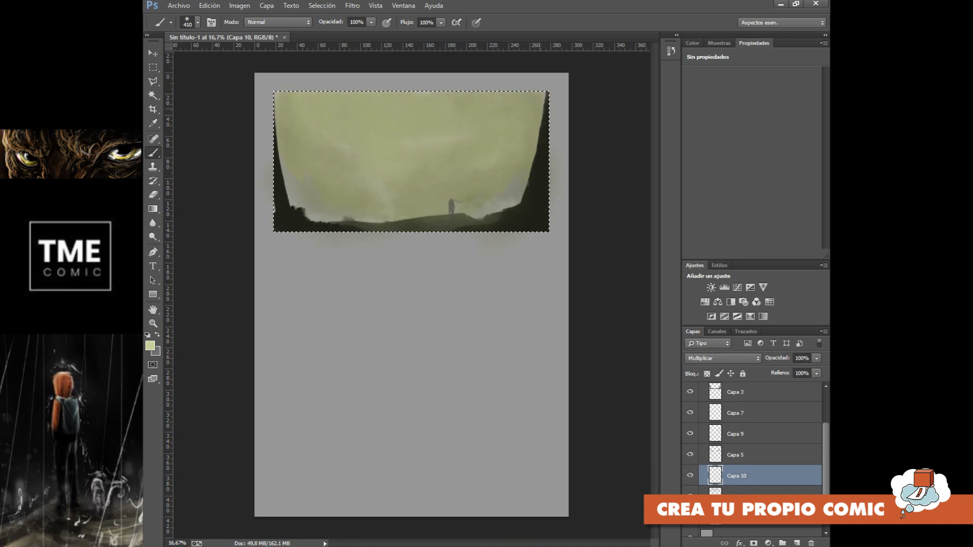
# Set the foreground to a paler yellow-green, enlarge the soft brush to 2252 px, and lighten the sky from side to side
pyautogui.click(151, 345)
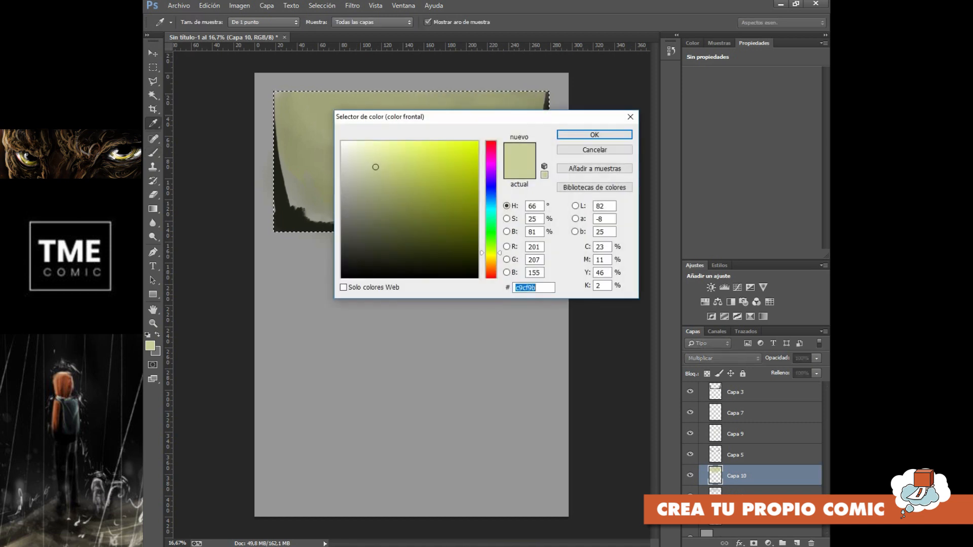
pyautogui.click(362, 152)
pyautogui.click(594, 135)
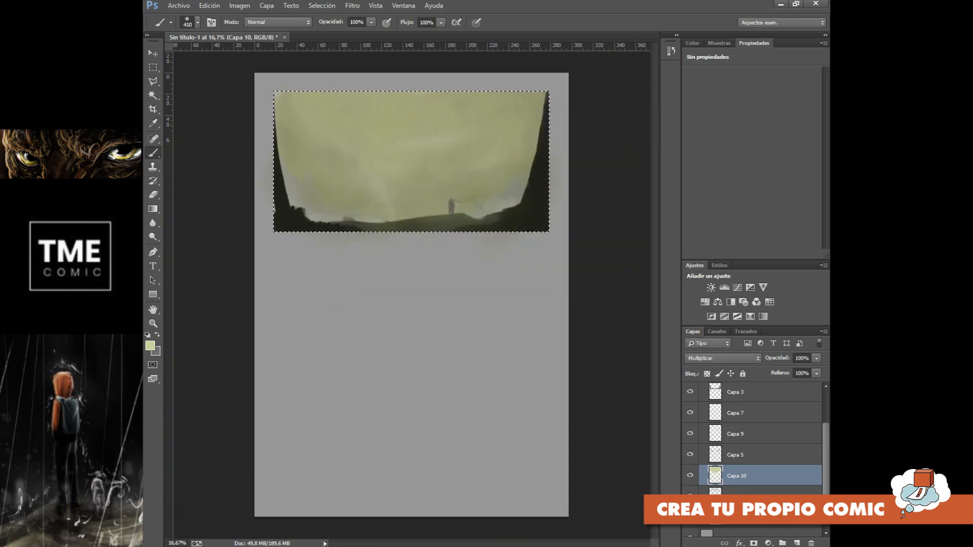
pyautogui.click(197, 23)
pyautogui.click(263, 54)
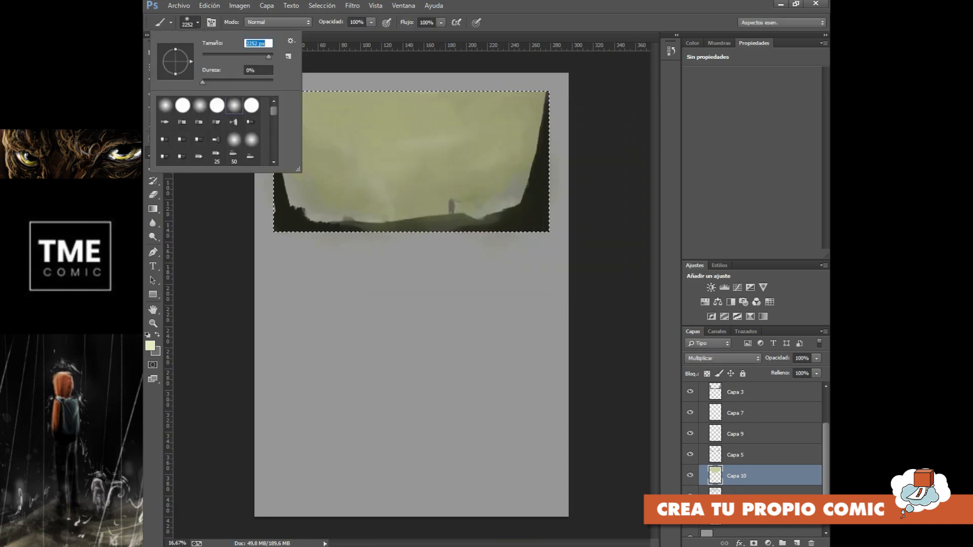
pyautogui.press('Return')
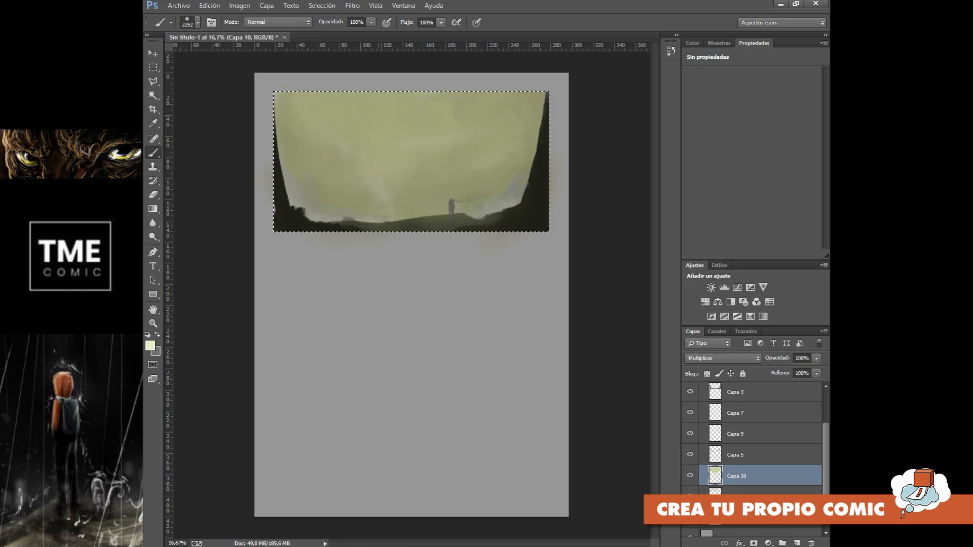
pyautogui.click(412, 114)
pyautogui.click(527, 119)
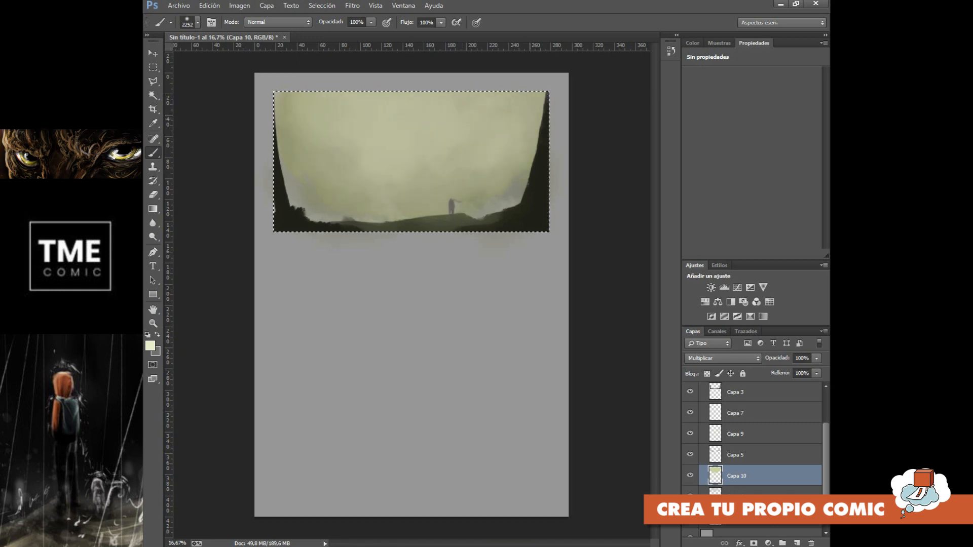
pyautogui.click(306, 134)
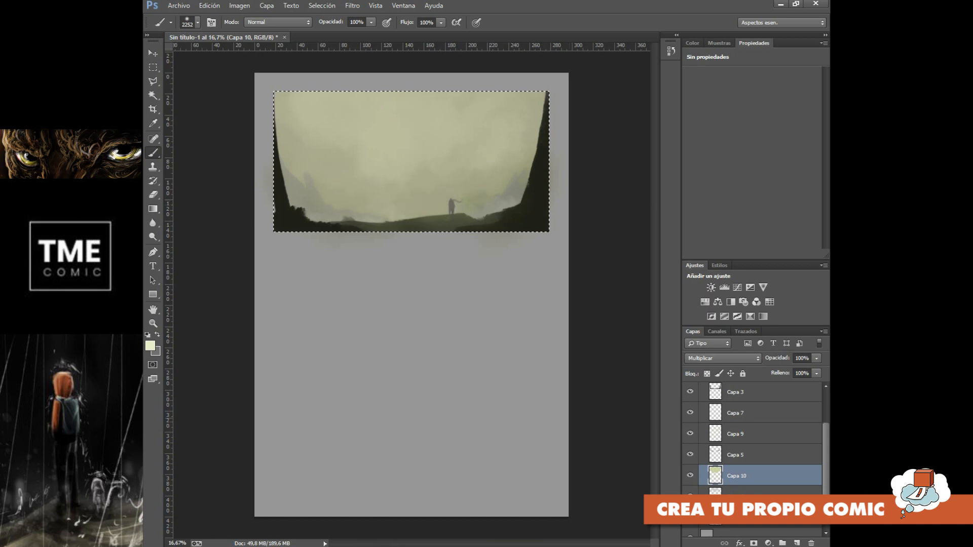
# Enlarge the soft eraser to 1908 px and fade the yellow-green tint around the lower sky and mountains
pyautogui.press('e')
pyautogui.click(152, 194)
pyautogui.click(197, 22)
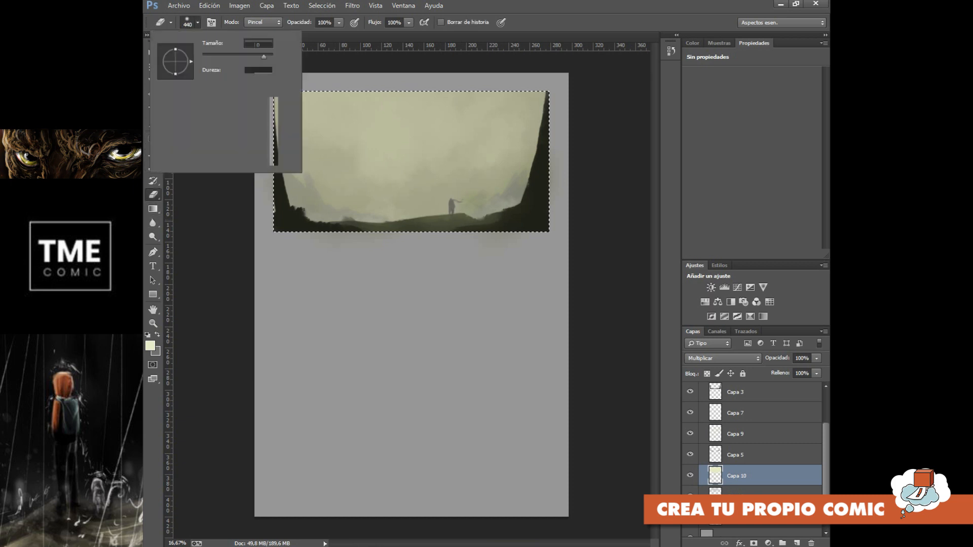
pyautogui.moveTo(264, 57); pyautogui.dragTo(268, 57)
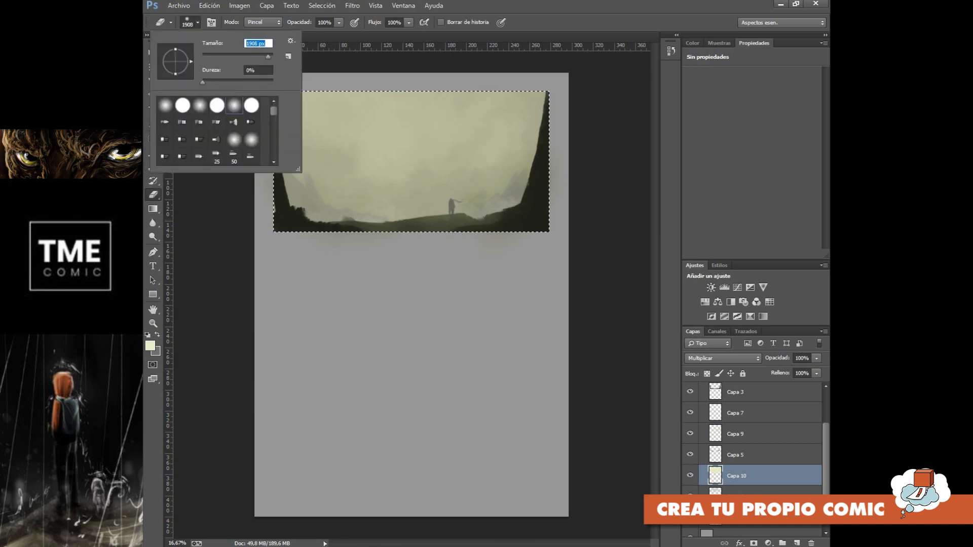
pyautogui.press('Return')
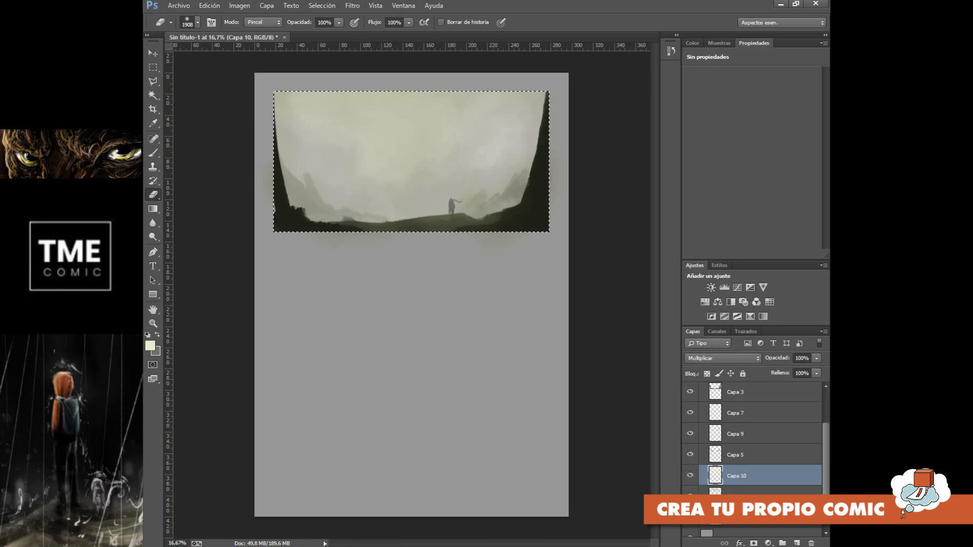
# Add a new layer at the top of Grupo 1 and choose a round brush with 100% hardness at 57 px
pyautogui.scroll(3, 760, 436)
pyautogui.click(760, 405)
pyautogui.click(798, 543)
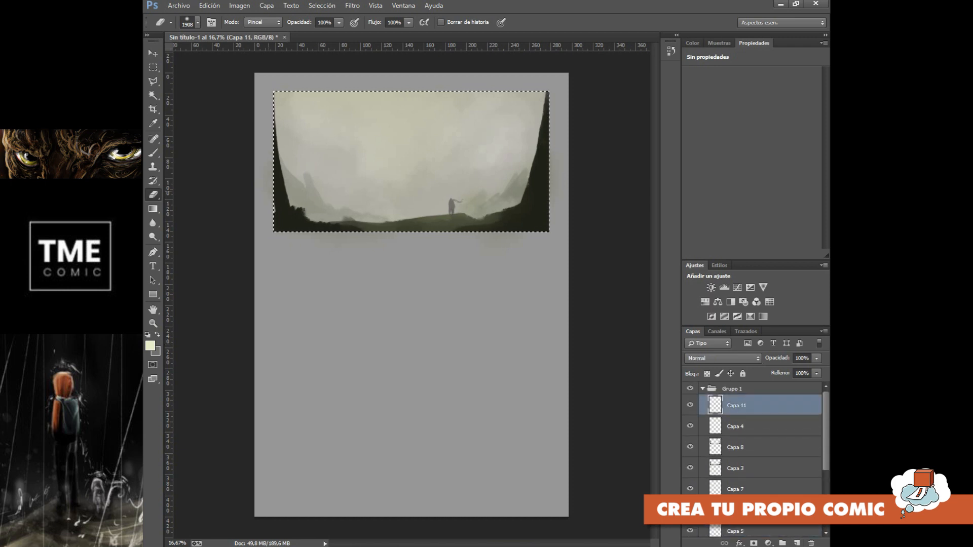
pyautogui.press('b')
pyautogui.click(198, 22)
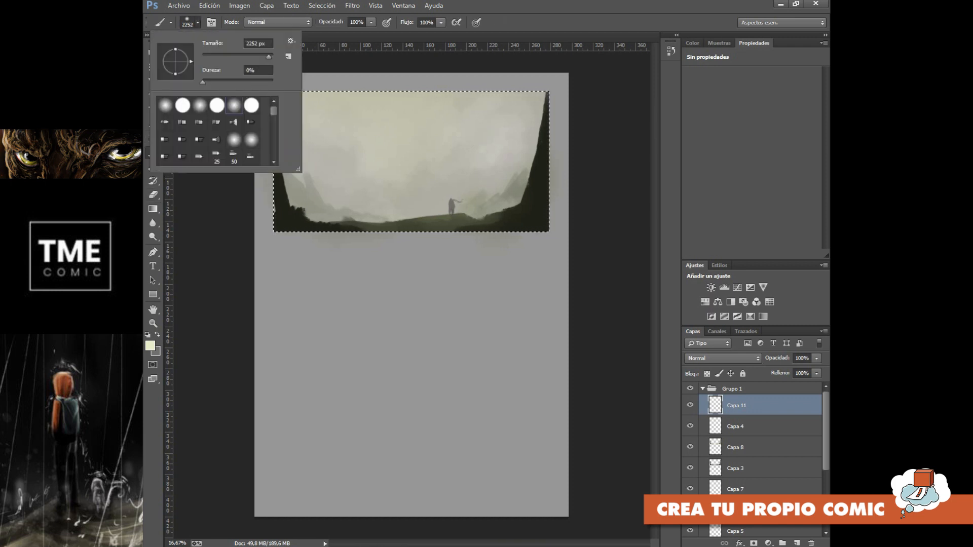
pyautogui.moveTo(274, 108); pyautogui.dragTo(274, 116)
pyautogui.click(200, 160)
pyautogui.moveTo(211, 57); pyautogui.dragTo(223, 57)
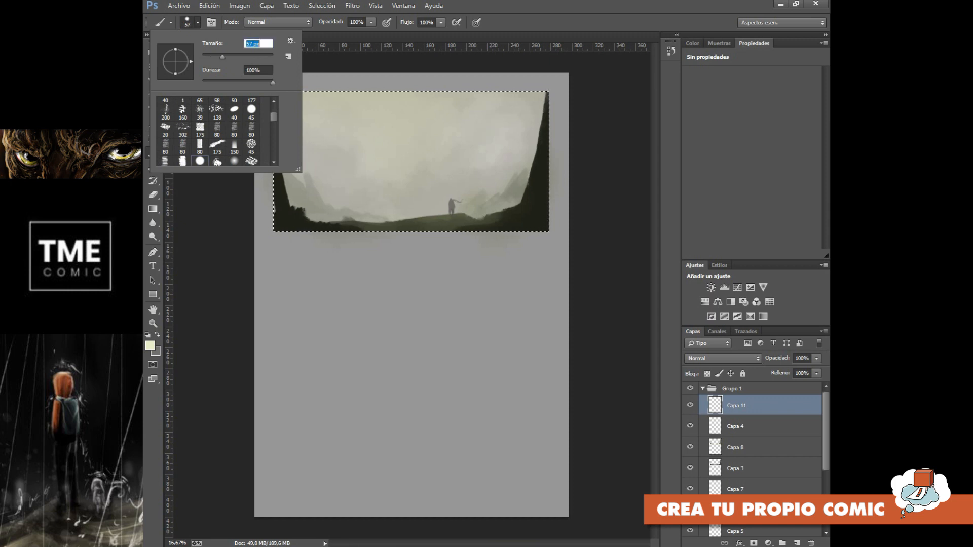
# Set the foreground to dark red #97483b and dab clusters of flowers on the dark slopes in both lower corners of the panel
pyautogui.click(150, 346)
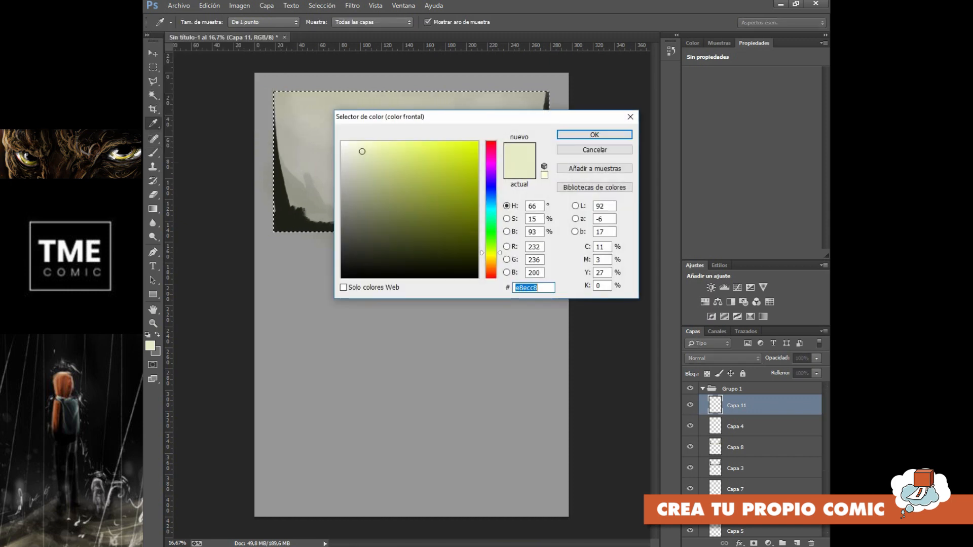
pyautogui.click(491, 267)
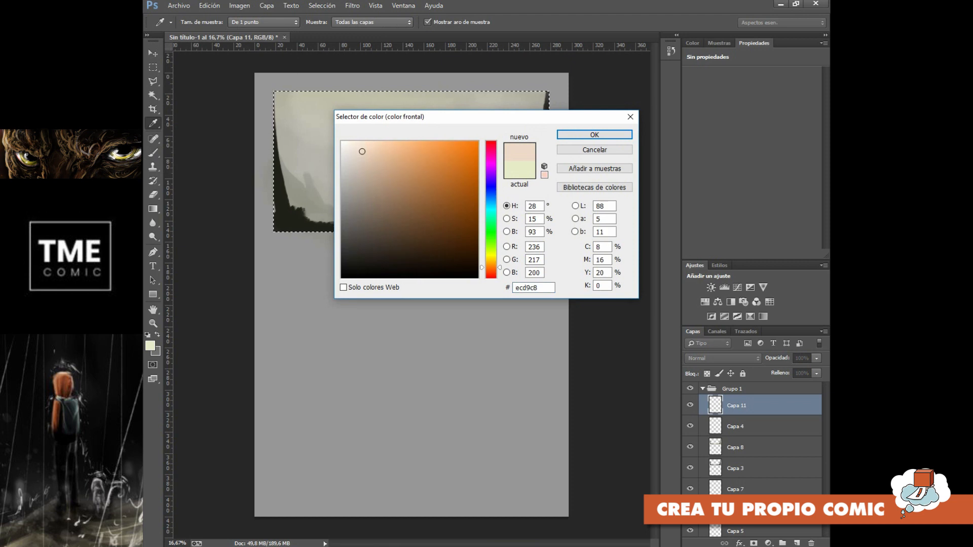
pyautogui.click(491, 275)
pyautogui.click(425, 197)
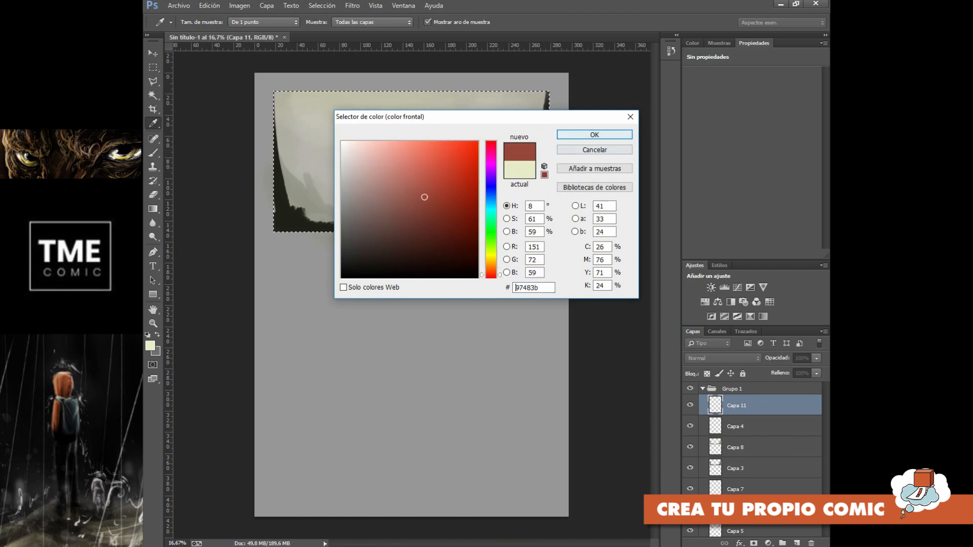
pyautogui.press('Return')
pyautogui.press('b')
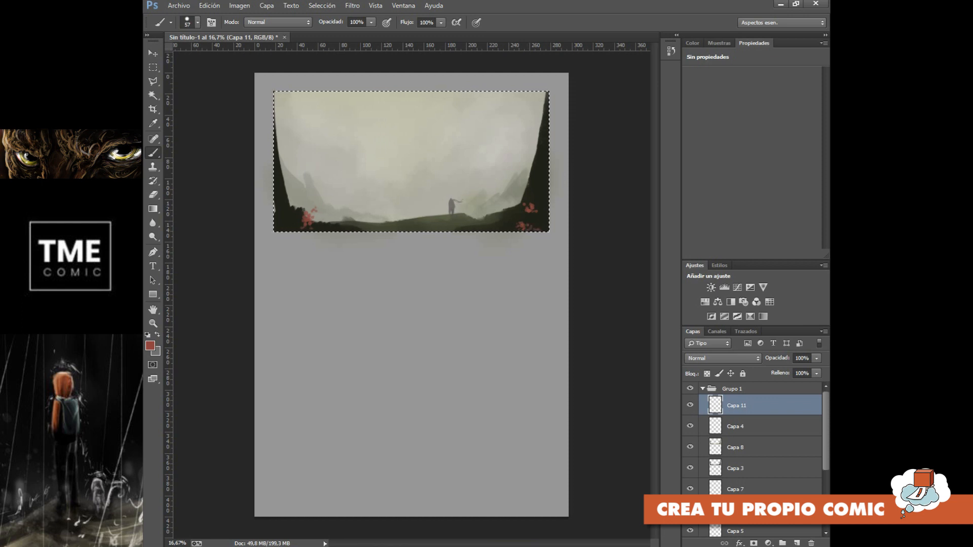
# Set the foreground to lighter red #d47666 and add highlights to the red flower clusters
pyautogui.click(151, 345)
pyautogui.click(412, 164)
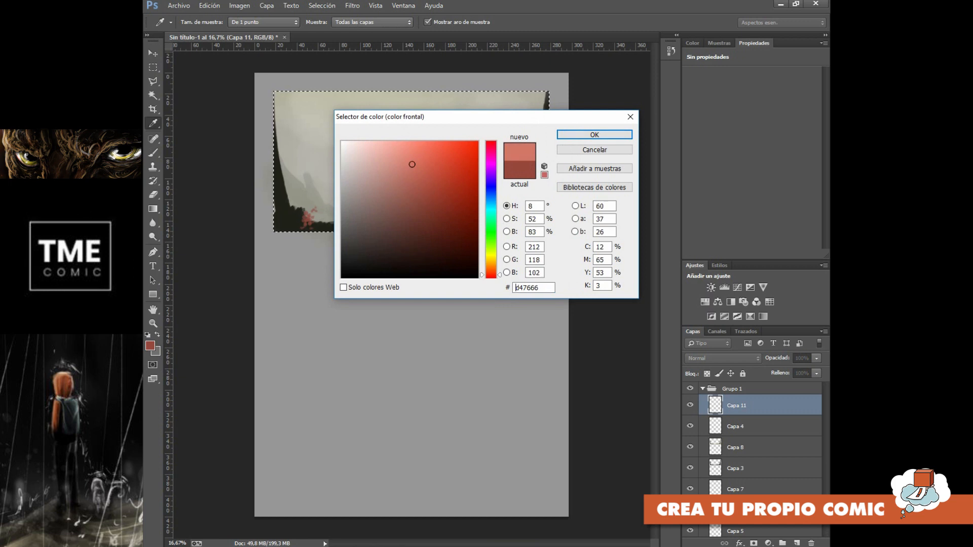
pyautogui.press('Return')
pyautogui.press('b')
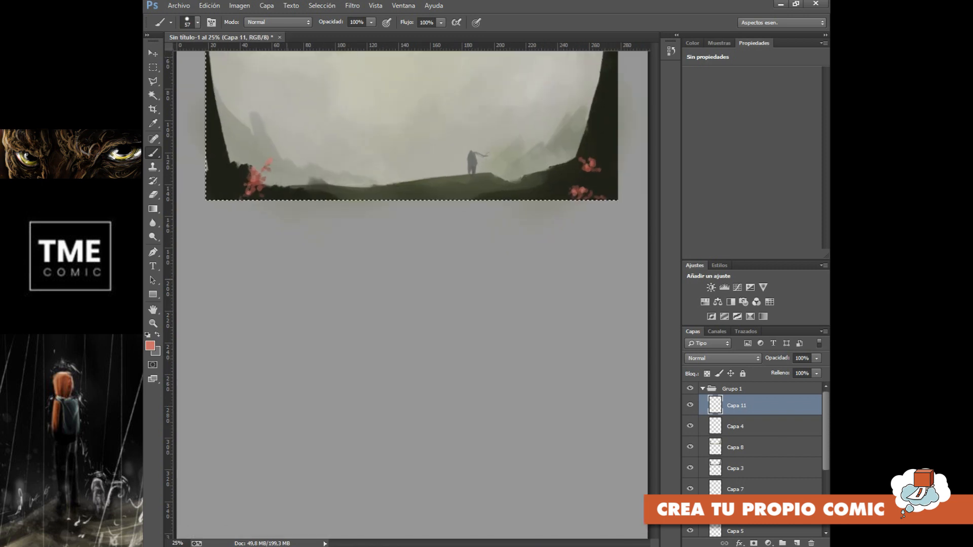
# Check Capa 4, Capa 7 and Capa 9 by toggling their visibility, and hide Capa 10
pyautogui.hotkey('ctrl', '+')
pyautogui.moveTo(373, 299); pyautogui.dragTo(323, 500)
pyautogui.moveTo(401, 284); pyautogui.dragTo(389, 346)
pyautogui.click(690, 426)
pyautogui.click(689, 426)
pyautogui.click(690, 488)
pyautogui.click(690, 489)
pyautogui.click(689, 510)
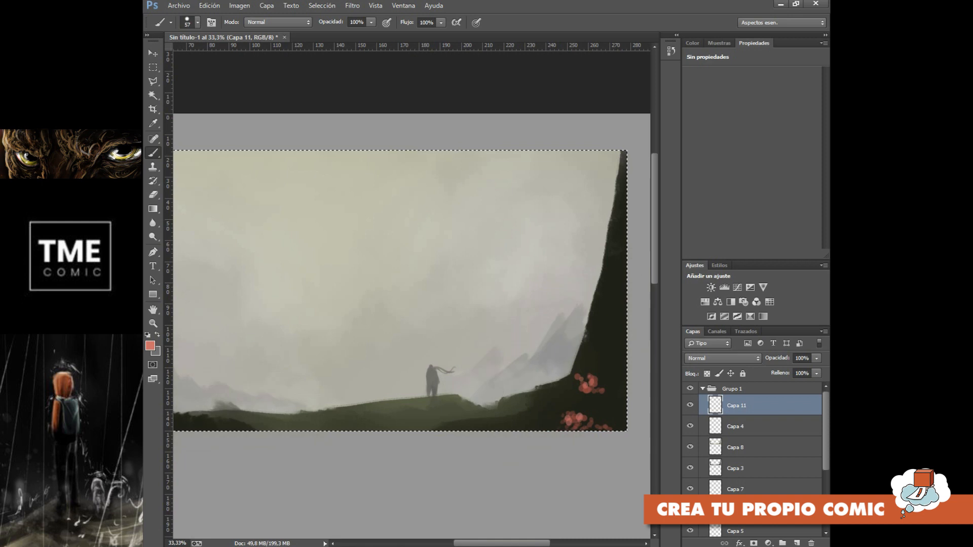
pyautogui.click(689, 509)
pyautogui.scroll(-4, 752, 456)
pyautogui.scroll(-3, 753, 435)
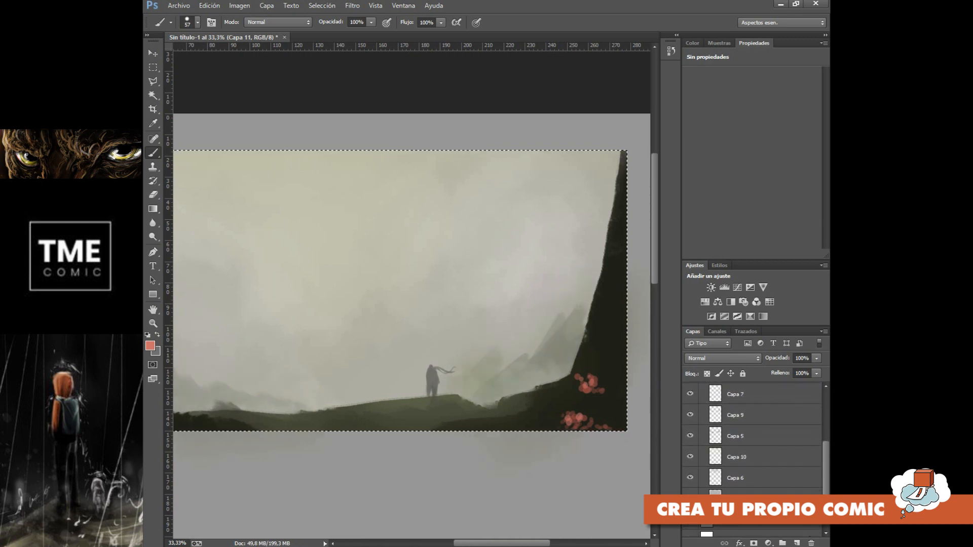
pyautogui.click(690, 456)
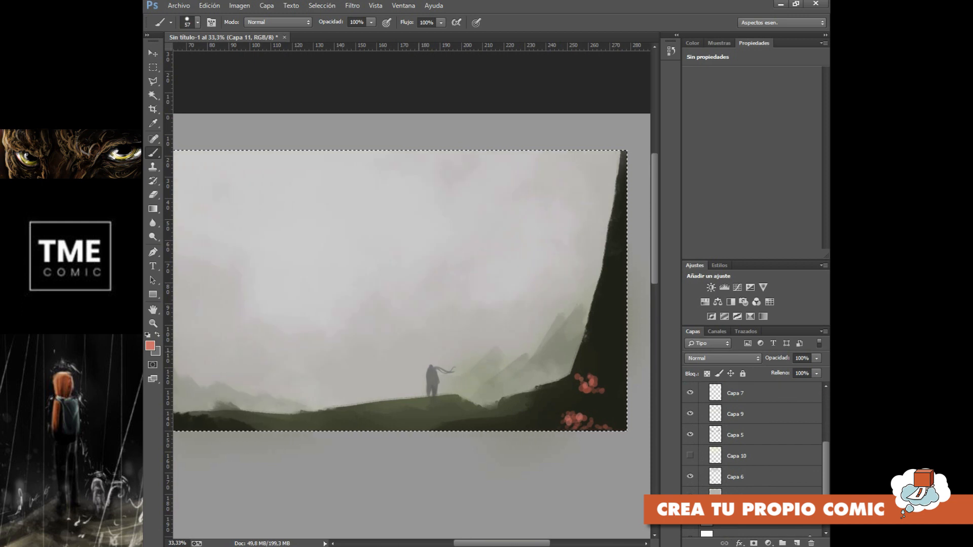
# Sample the green of the hill below the figure and lighten the foreground colour to #bdcc7c
pyautogui.hotkey('ctrl', '+')
pyautogui.moveTo(418, 352); pyautogui.dragTo(417, 210)
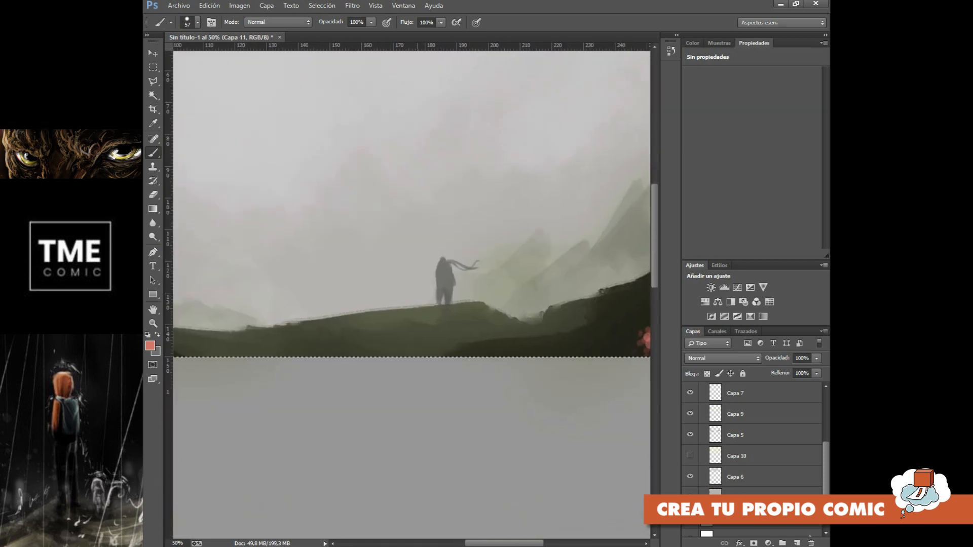
pyautogui.press('i')
pyautogui.click(431, 327)
pyautogui.click(151, 346)
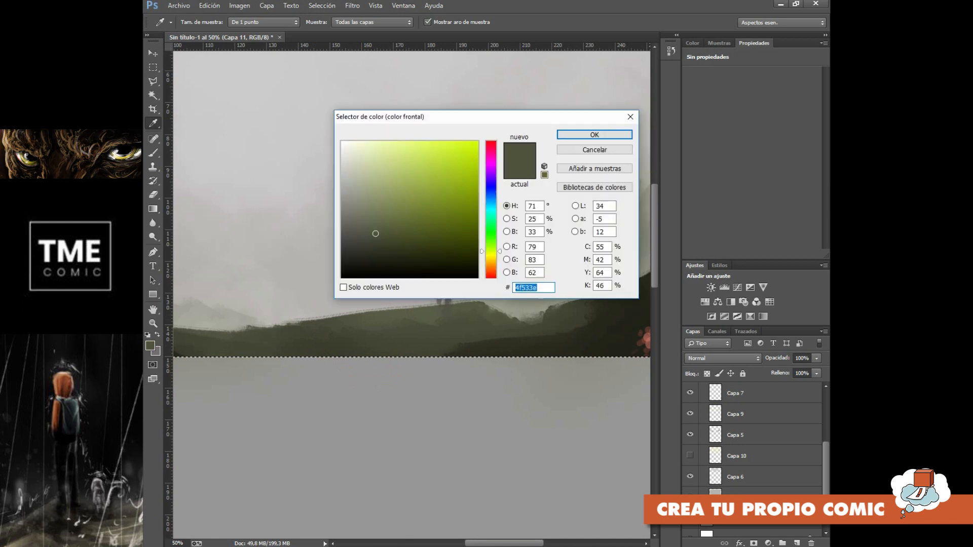
pyautogui.click(395, 169)
pyautogui.press('Return')
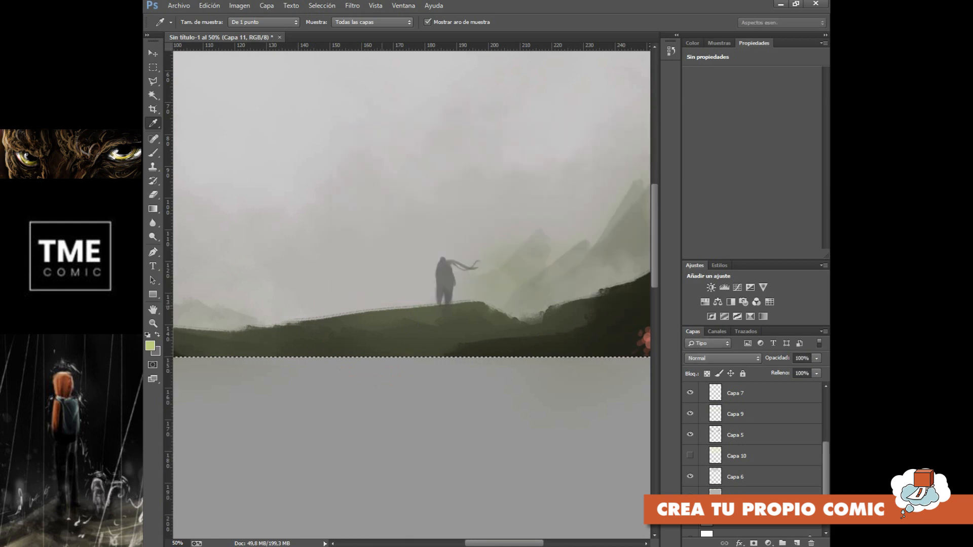
# Reduce the brush to 28 px and dab small light green spots across the grassy hill and its ridge
pyautogui.press('b')
pyautogui.click(197, 22)
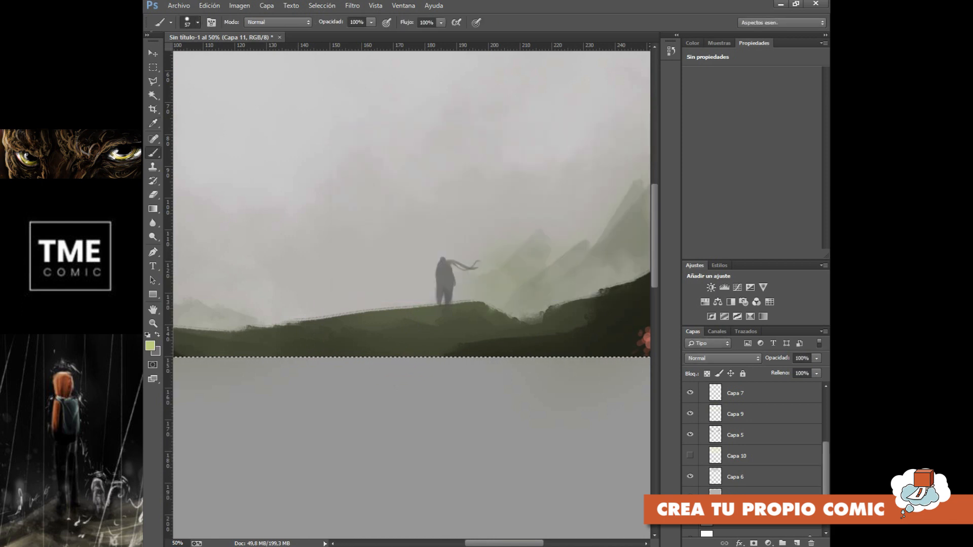
pyautogui.press('Return')
pyautogui.click(504, 312)
pyautogui.click(500, 317)
pyautogui.click(505, 318)
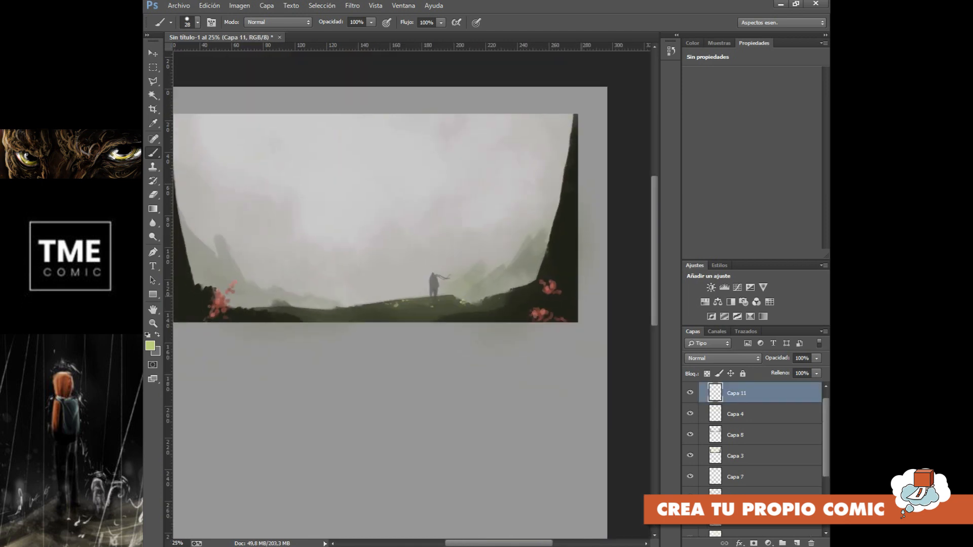
pyautogui.hotkey('ctrl', '-')
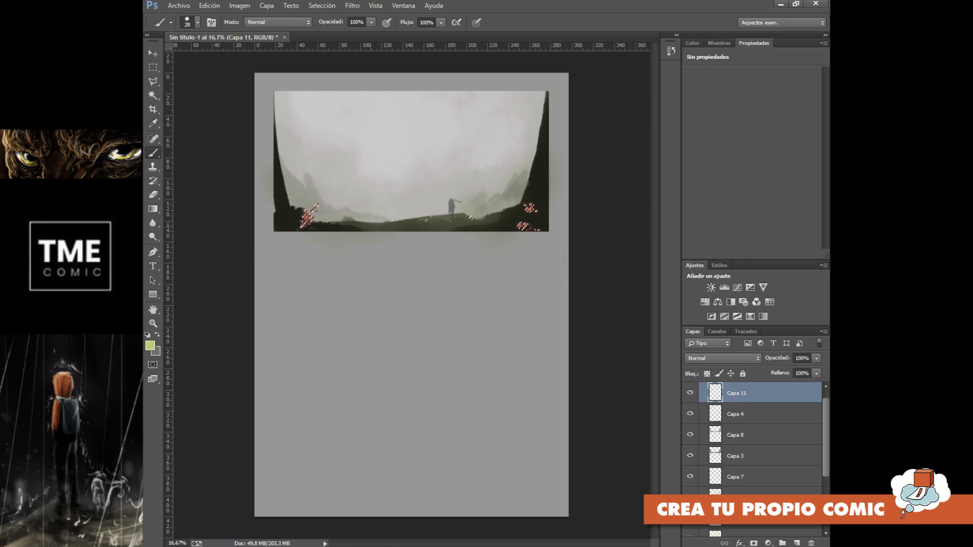
pyautogui.press('w')
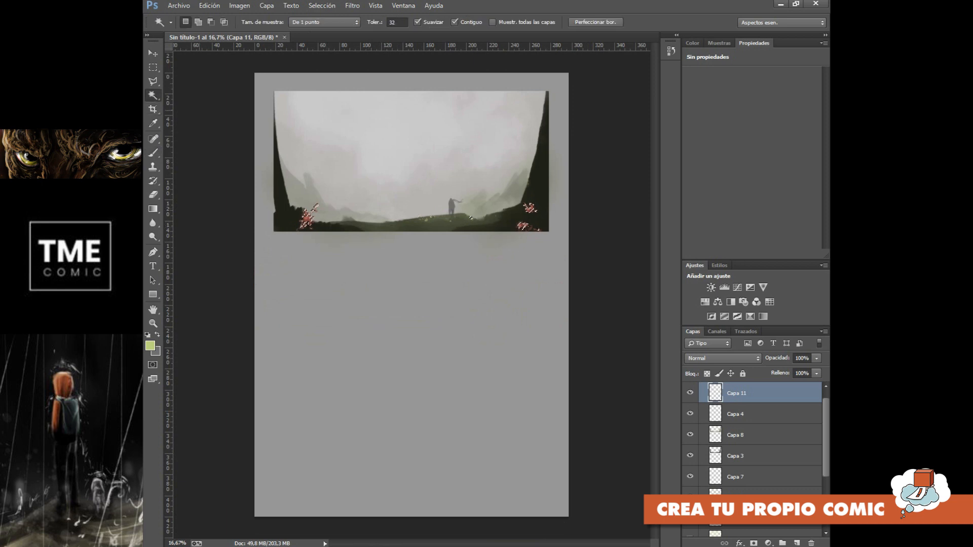
pyautogui.click(153, 153)
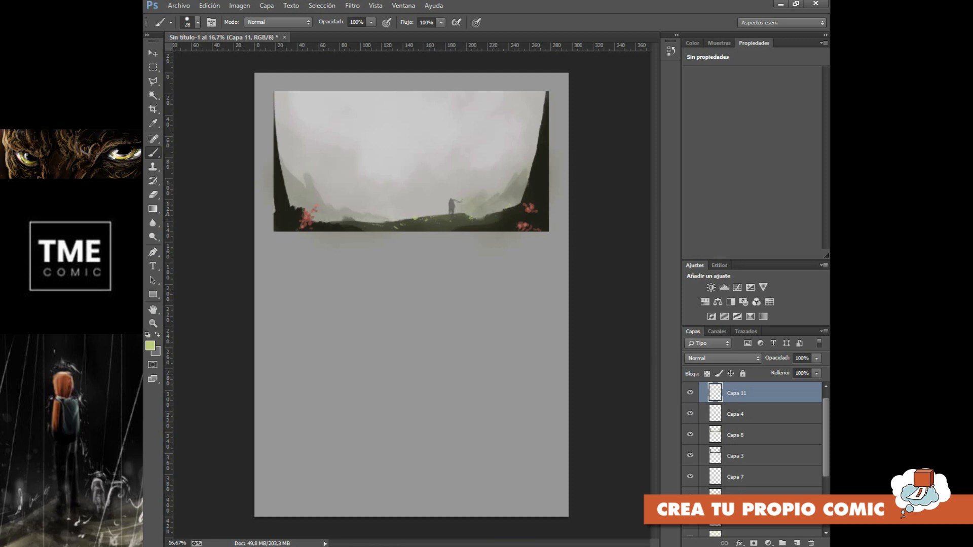
# Select the silhouette of the standing figure, including its scarf
pyautogui.hotkey('ctrl', '-')
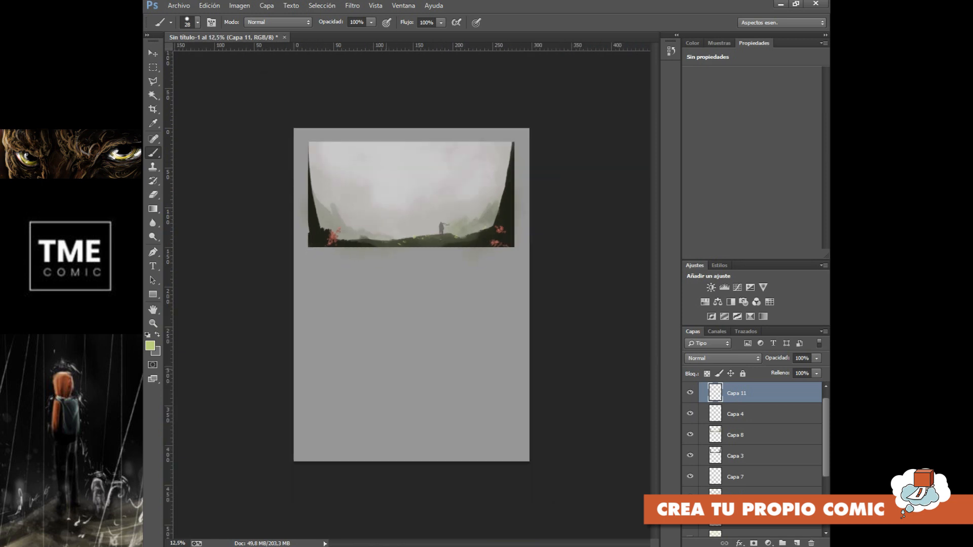
pyautogui.hotkey('ctrl', '+')
pyautogui.hotkey('ctrl', '+')
pyautogui.hotkey('ctrl', '+')
pyautogui.hotkey('ctrl', '+')
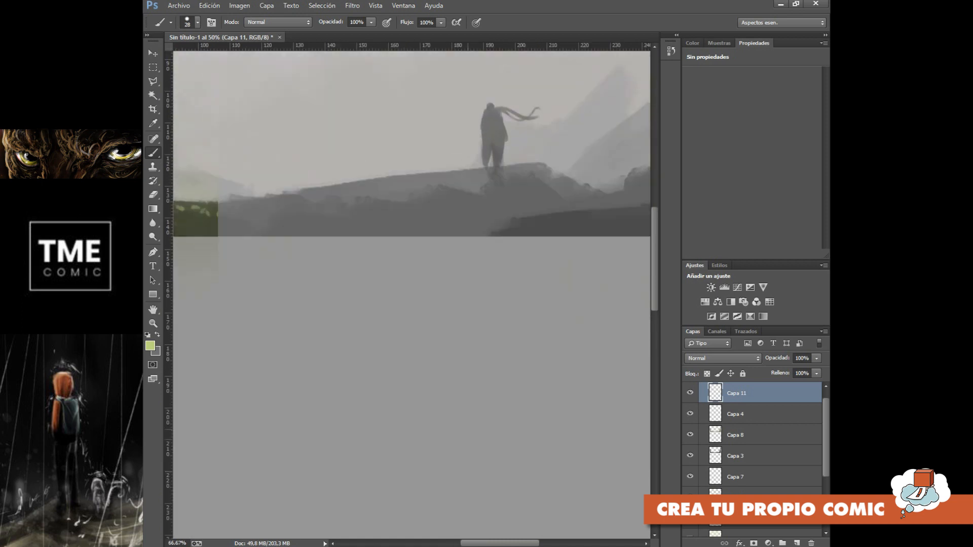
pyautogui.hotkey('ctrl', '+')
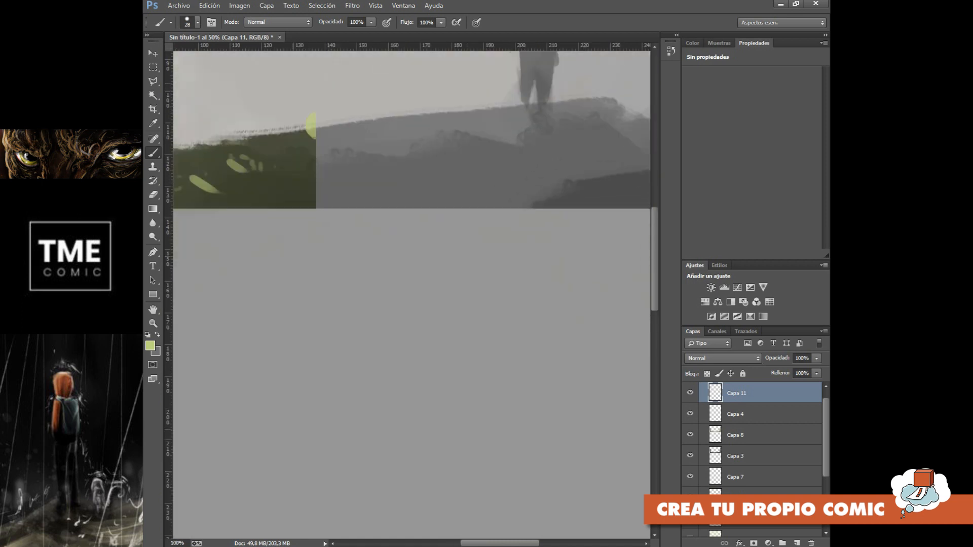
pyautogui.moveTo(437, 198); pyautogui.dragTo(233, 437)
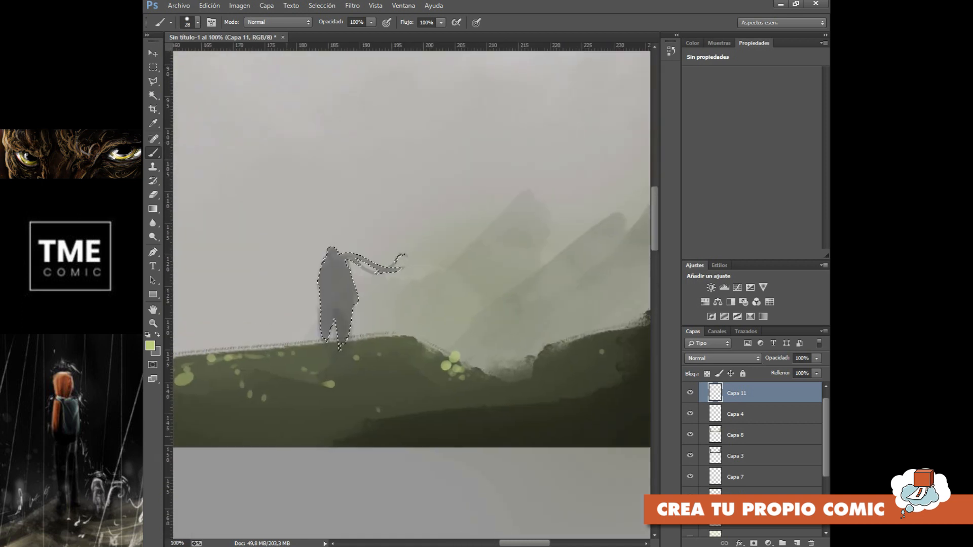
# Paint the figure's trousers and coat inside the selection with brown #51431e, and shade them with a darker brown
pyautogui.click(150, 346)
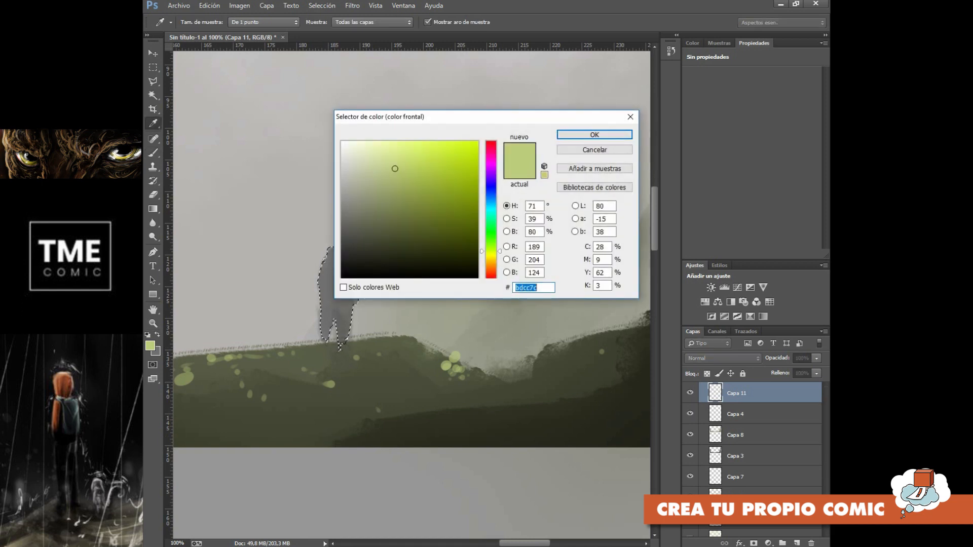
pyautogui.click(491, 262)
pyautogui.click(425, 233)
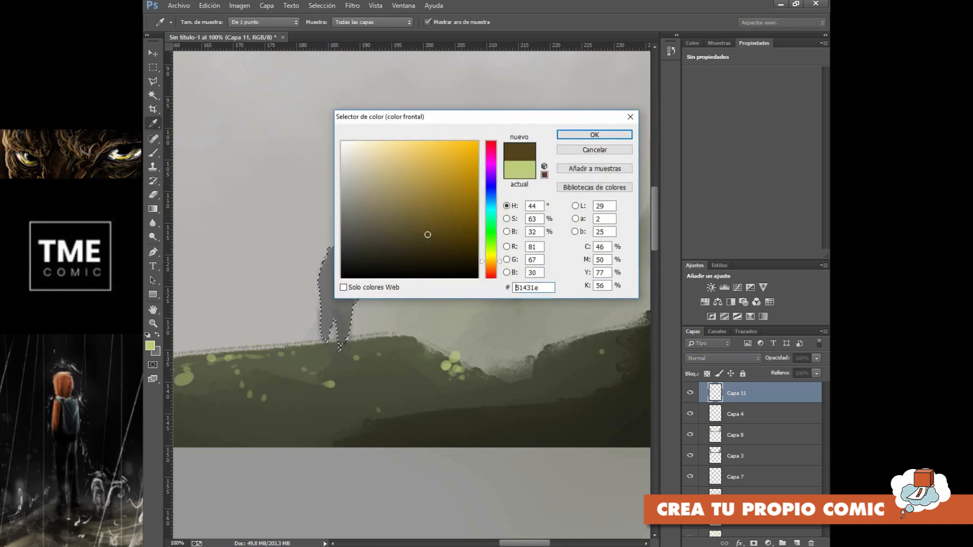
pyautogui.click(594, 134)
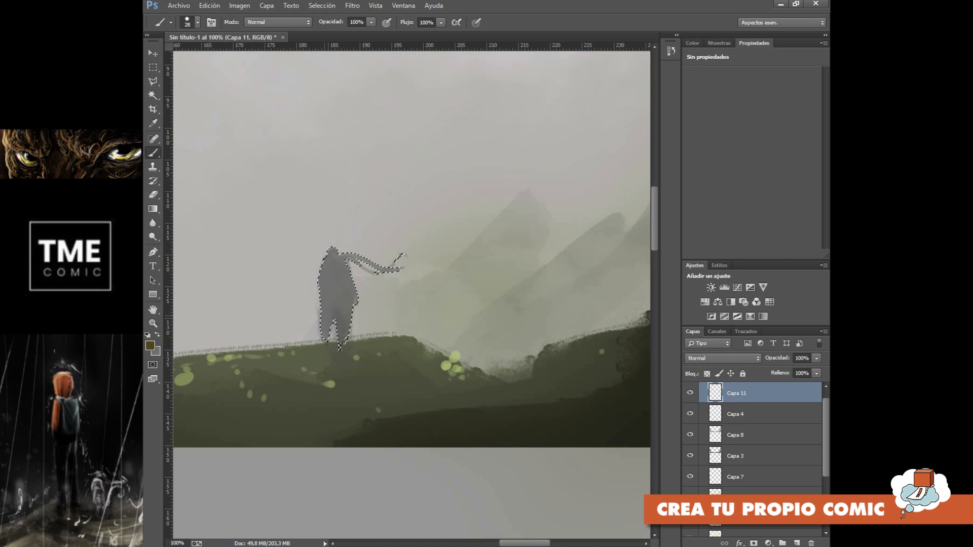
pyautogui.moveTo(325, 315)
pyautogui.mouseDown()
pyautogui.moveTo(324, 336)
pyautogui.moveTo(327, 311)
pyautogui.moveTo(346, 321)
pyautogui.moveTo(343, 343)
pyautogui.moveTo(344, 322)
pyautogui.mouseUp()
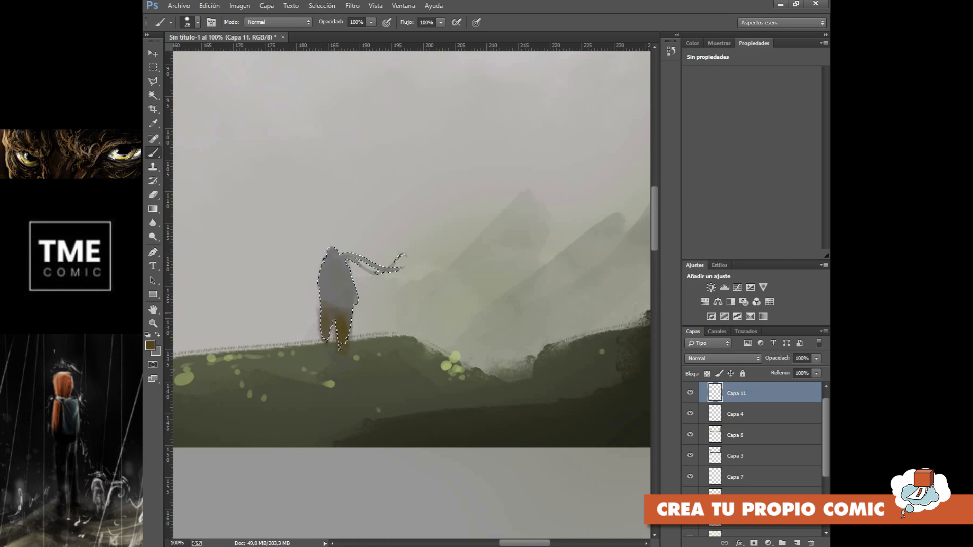
pyautogui.moveTo(328, 304)
pyautogui.mouseDown()
pyautogui.moveTo(347, 307)
pyautogui.moveTo(335, 276)
pyautogui.moveTo(342, 264)
pyautogui.moveTo(352, 299)
pyautogui.mouseUp()
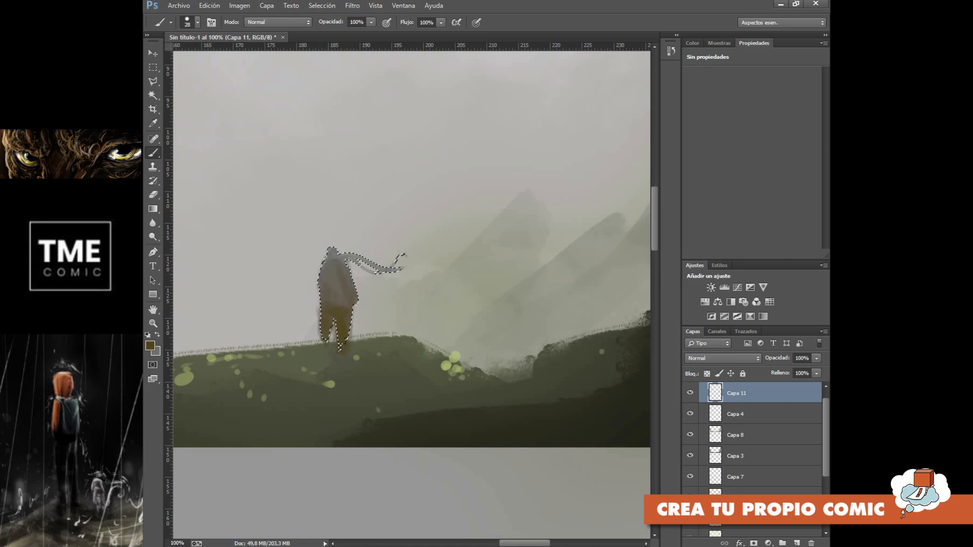
pyautogui.click(150, 346)
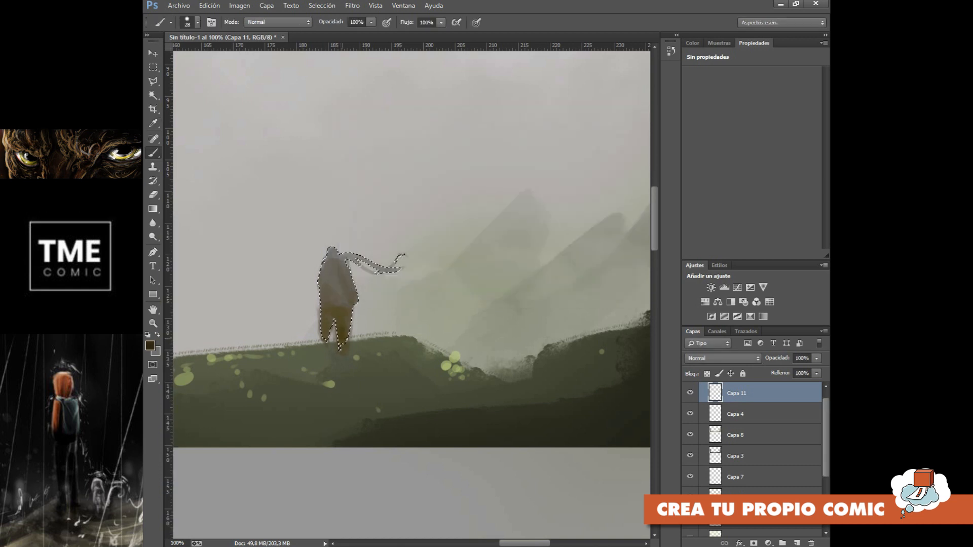
pyautogui.moveTo(341, 316)
pyautogui.mouseDown()
pyautogui.moveTo(343, 341)
pyautogui.moveTo(326, 308)
pyautogui.moveTo(346, 310)
pyautogui.moveTo(334, 279)
pyautogui.moveTo(337, 264)
pyautogui.moveTo(353, 286)
pyautogui.moveTo(343, 258)
pyautogui.mouseUp()
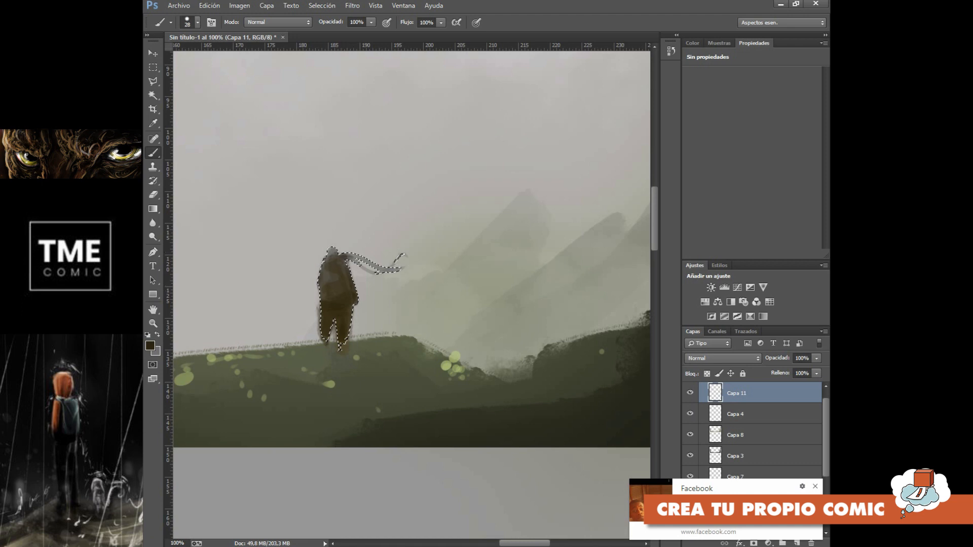
# Paint the figure's head with the default black and its scarf with a pale red
pyautogui.press('d')
pyautogui.click(150, 345)
pyautogui.click(378, 166)
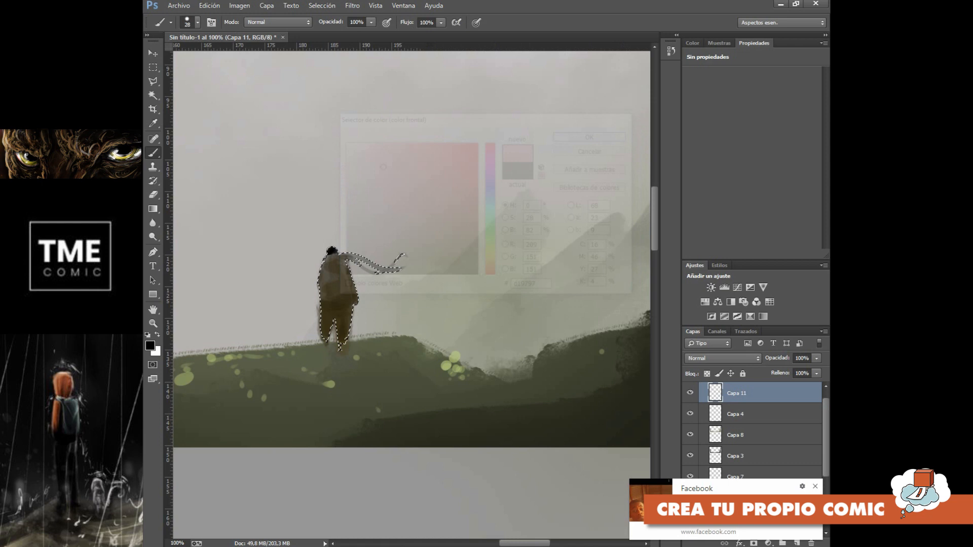
pyautogui.moveTo(329, 256)
pyautogui.mouseDown()
pyautogui.moveTo(391, 270)
pyautogui.moveTo(380, 270)
pyautogui.mouseUp()
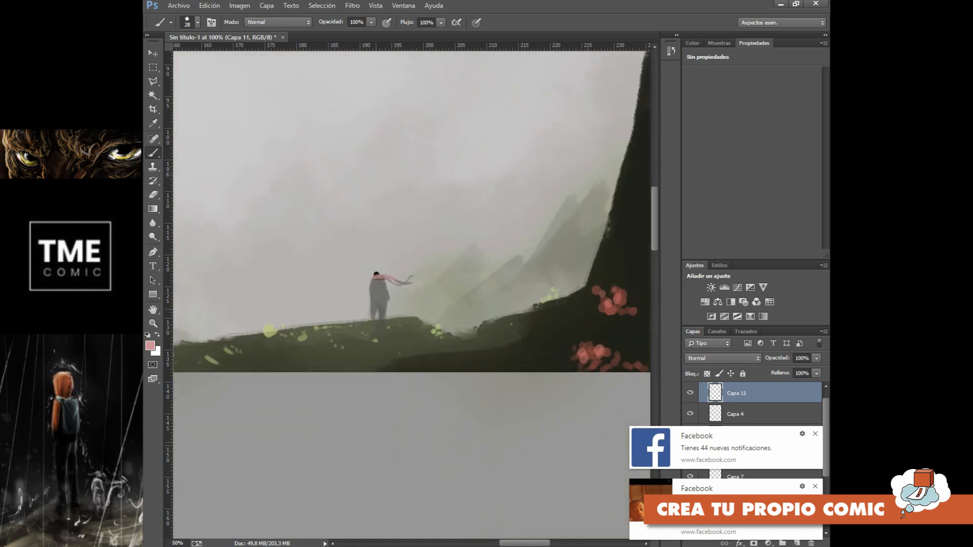
# Clear the selection around the figure
pyautogui.hotkey('ctrl', '-')
pyautogui.hotkey('ctrl', '-')
pyautogui.click(153, 95)
pyautogui.hotkey('ctrl', 'd')
pyautogui.hotkey('ctrl', '-')
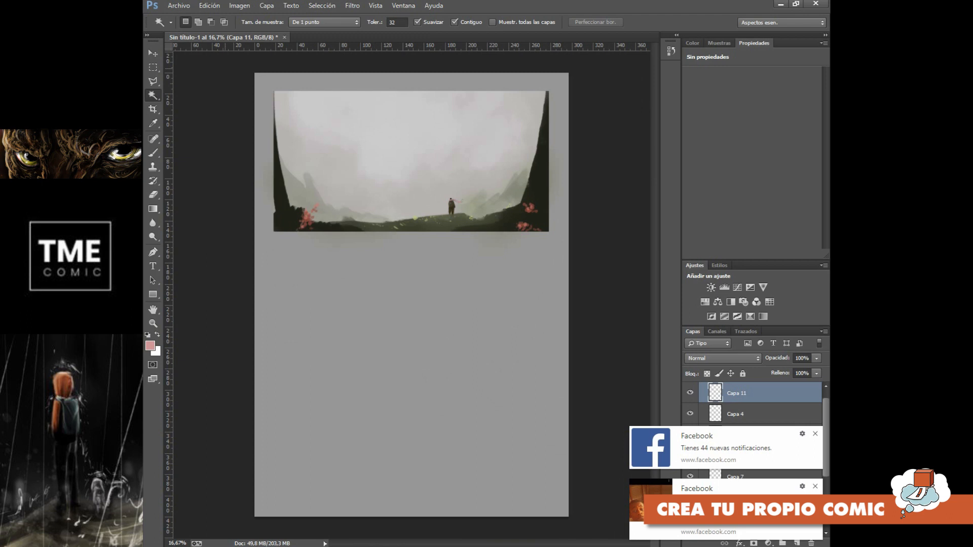
pyautogui.hotkey('ctrl', '-')
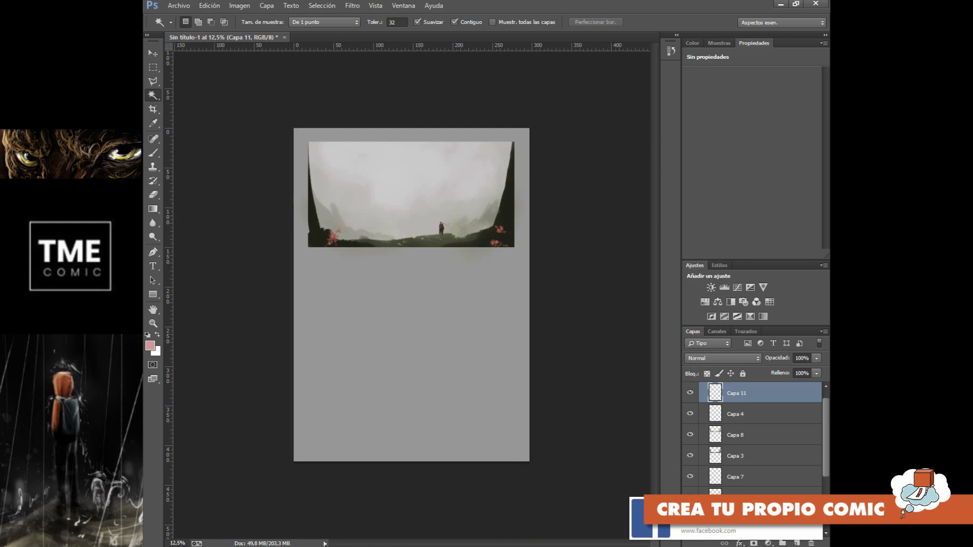
# Fill the page's grey background layer, Capa 1, with the default black
pyautogui.scroll(-5, 753, 438)
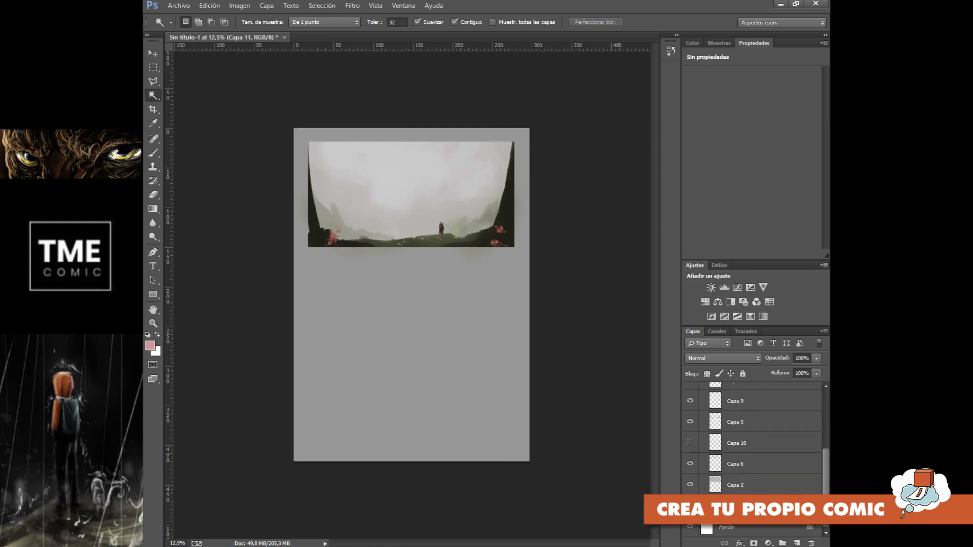
pyautogui.click(737, 506)
pyautogui.press('d')
pyautogui.hotkey('alt', 'BackSpace')
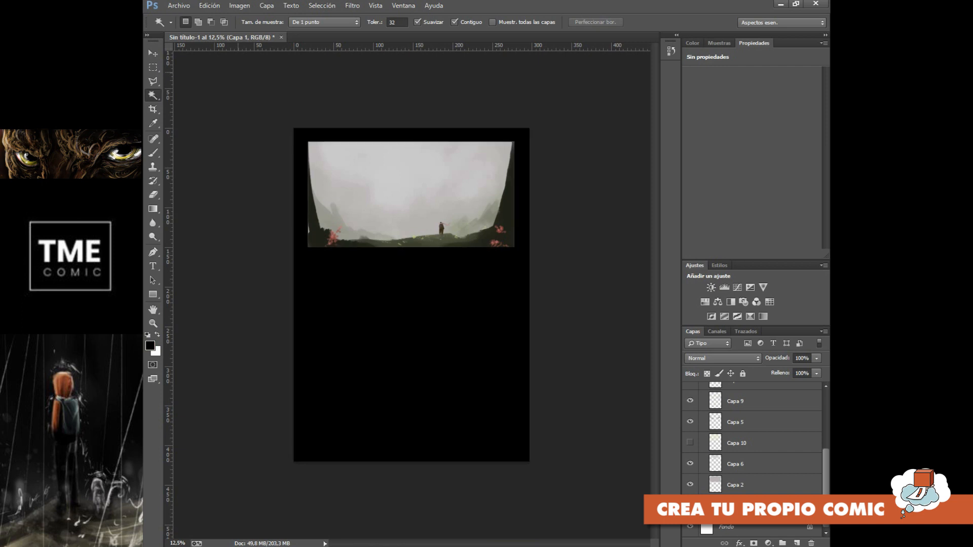
# Add a new layer for brush work above the other layers in the first panel's group, Grupo 1
pyautogui.hotkey('ctrl', '+')
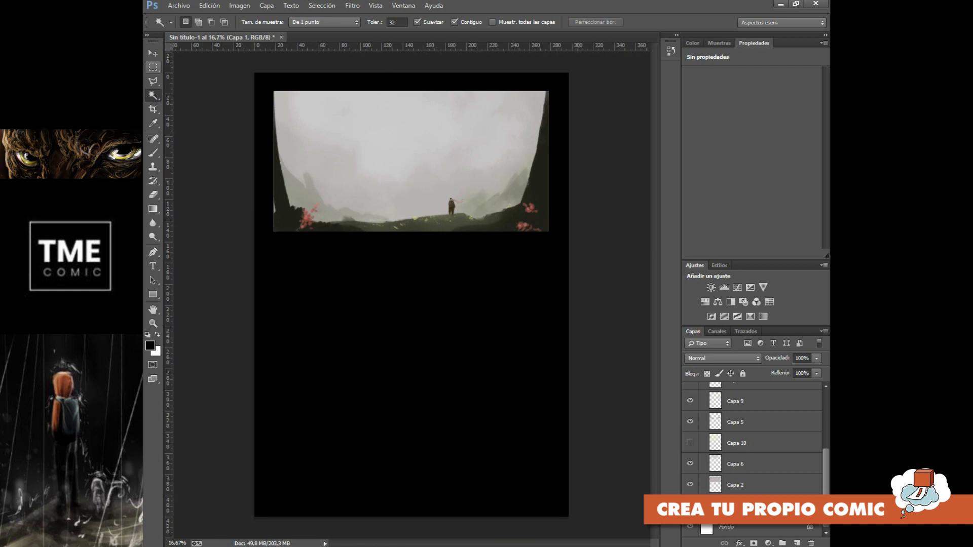
pyautogui.click(152, 153)
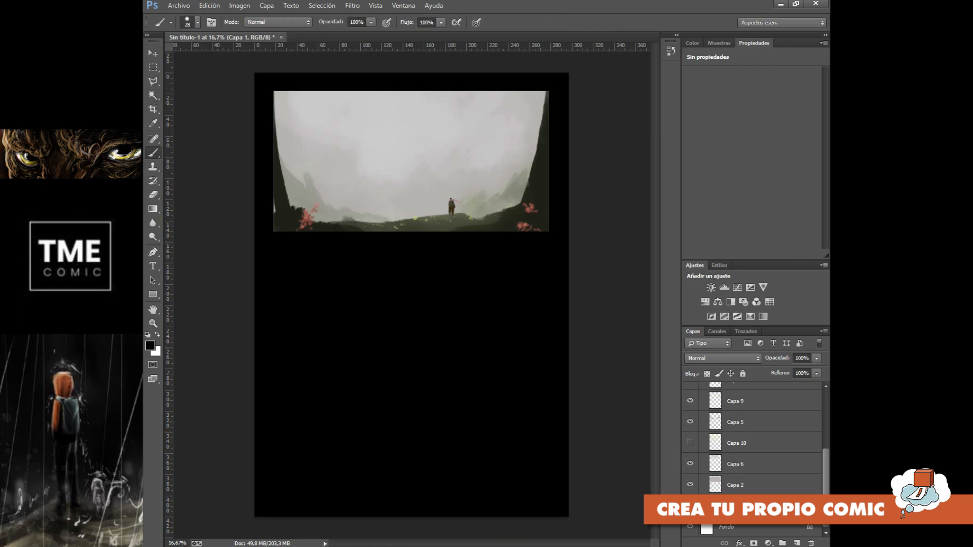
pyautogui.scroll(5, 752, 456)
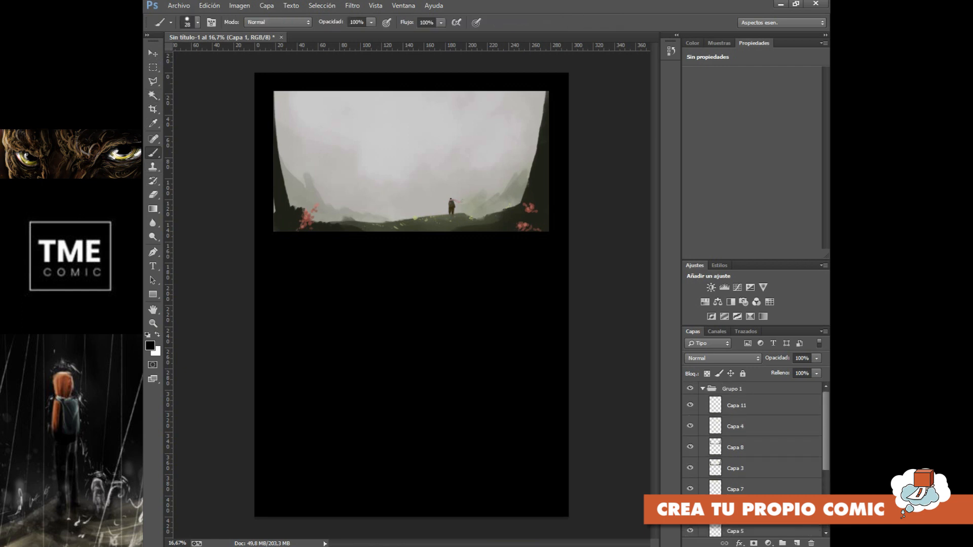
pyautogui.click(796, 543)
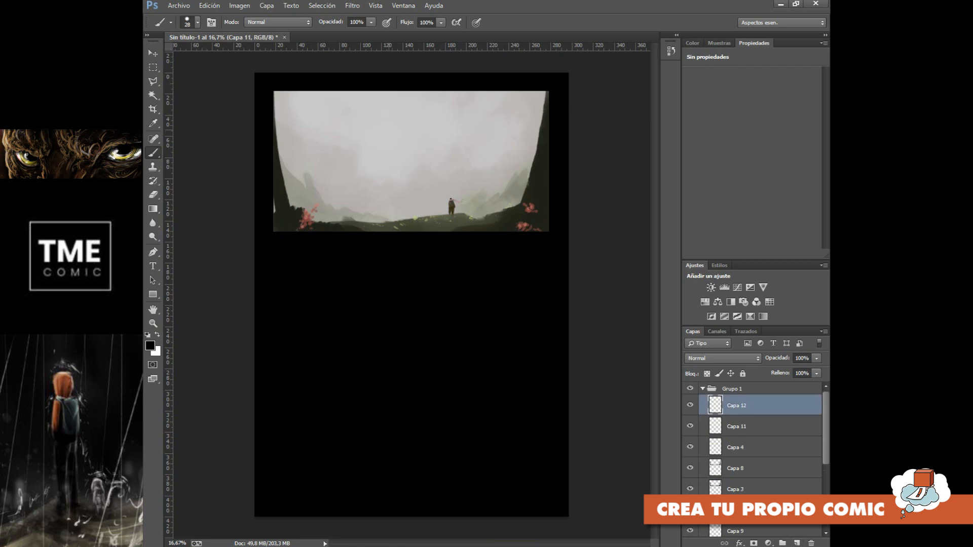
pyautogui.moveTo(389, 101); pyautogui.dragTo(403, 91)
pyautogui.moveTo(362, 136); pyautogui.dragTo(370, 120)
pyautogui.hotkey('ctrl', 'alt', 'z')
pyautogui.hotkey('ctrl', 'alt', 'z')
pyautogui.hotkey('ctrl', 'alt', 'z')
pyautogui.hotkey('ctrl', 'alt', 'z')
# Sketch black outlines of leaves drifting in the misty sky of the first panel
pyautogui.moveTo(383, 104)
pyautogui.mouseDown()
pyautogui.moveTo(375, 131)
pyautogui.moveTo(372, 121)
pyautogui.mouseUp()
pyautogui.moveTo(376, 173); pyautogui.dragTo(375, 186)
# Add a layer beneath the leaf outlines and colour the leaves with dark brown #4e3f1a
pyautogui.click(750, 426)
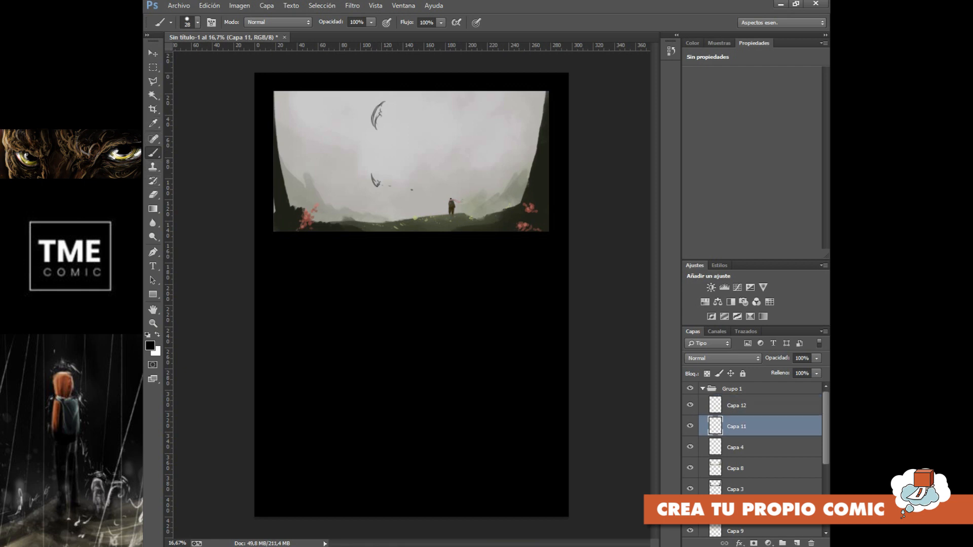
pyautogui.click(797, 543)
pyautogui.click(150, 346)
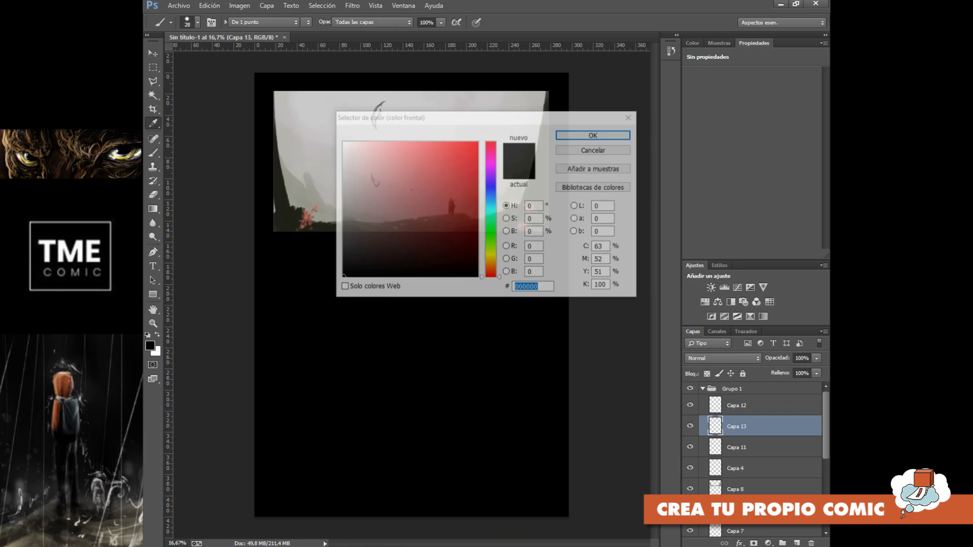
pyautogui.click(436, 193)
pyautogui.click(432, 236)
pyautogui.click(594, 135)
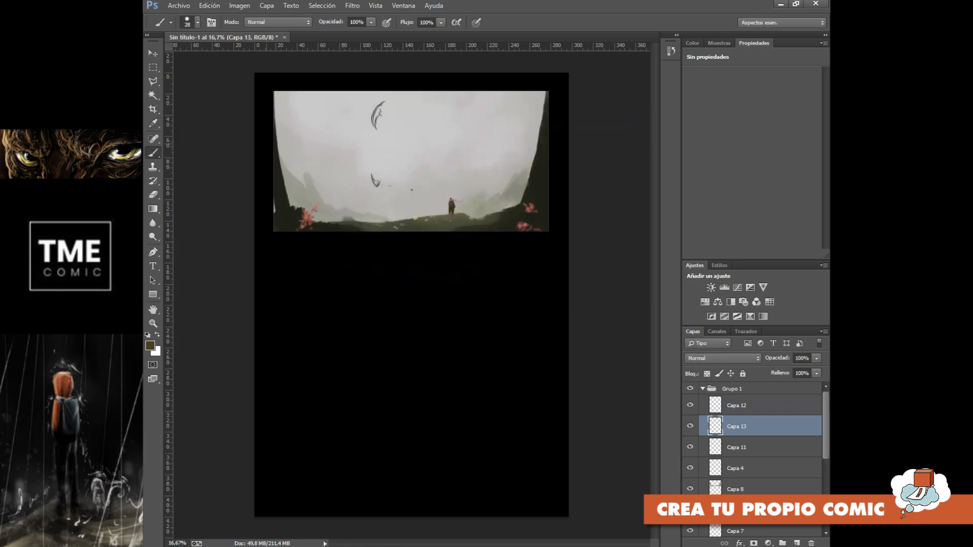
pyautogui.moveTo(379, 108); pyautogui.dragTo(378, 117)
# Add a layer above the leaf outlines and paint golden-brown highlights on the large leaf
pyautogui.click(150, 346)
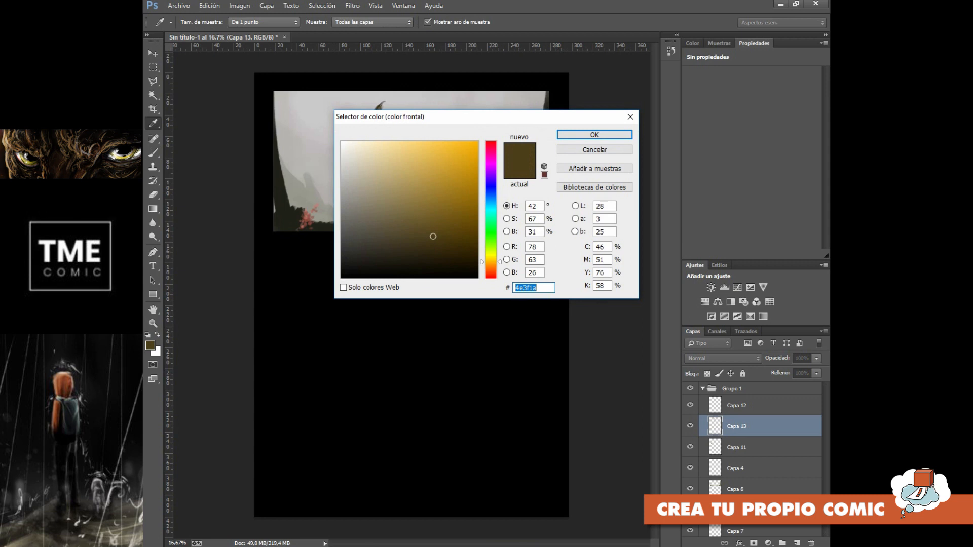
pyautogui.click(421, 179)
pyautogui.click(595, 135)
pyautogui.click(736, 405)
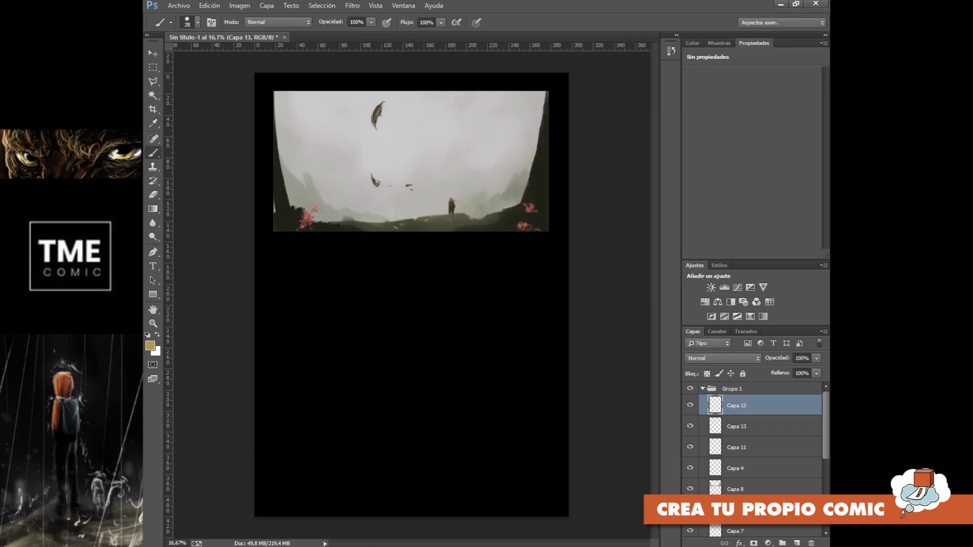
pyautogui.click(797, 542)
pyautogui.moveTo(377, 106); pyautogui.dragTo(374, 115)
# Create a second panel as a rectangle beneath the first, equally wide, and fill it with light grey sampled from the landscape
pyautogui.press('m')
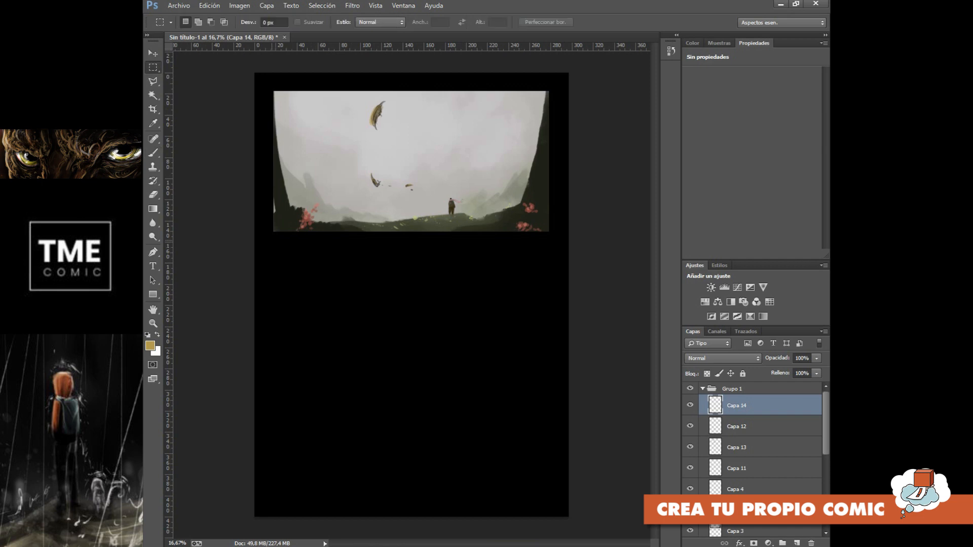
pyautogui.moveTo(272, 241); pyautogui.dragTo(548, 316)
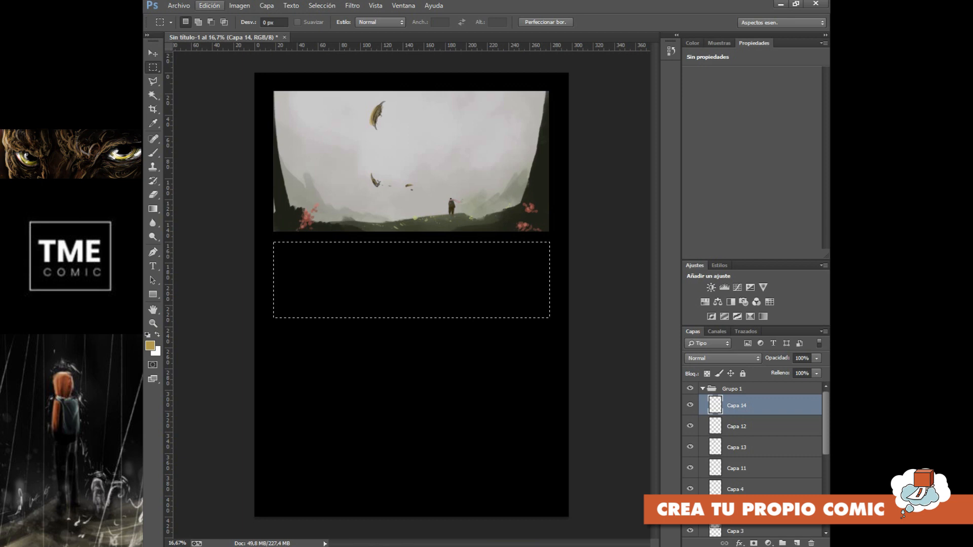
pyautogui.click(153, 123)
pyautogui.click(323, 166)
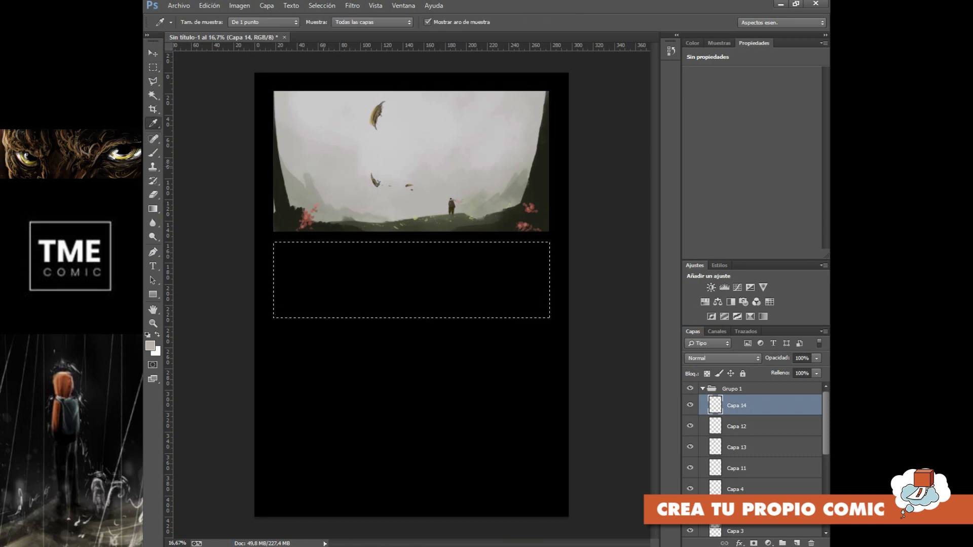
pyautogui.press('b')
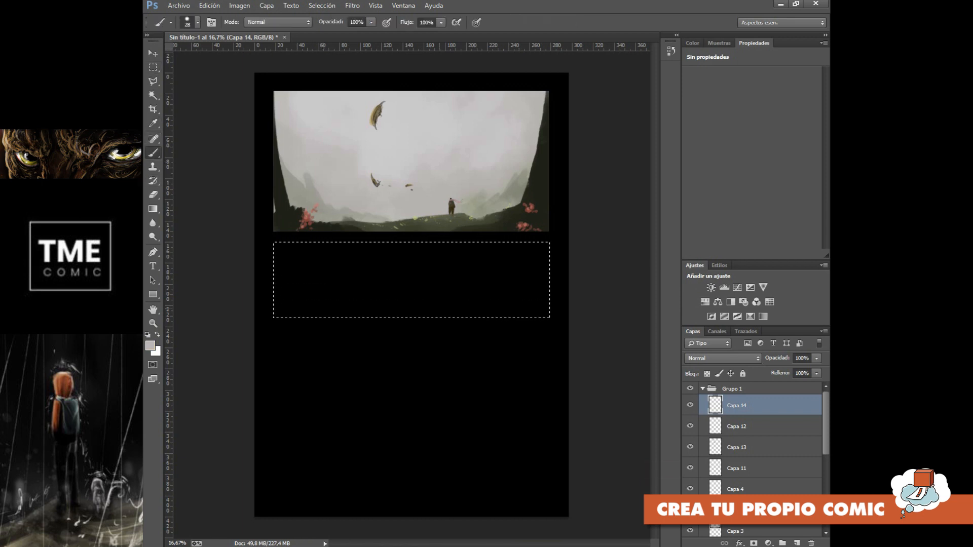
pyautogui.hotkey('alt', 'BackSpace')
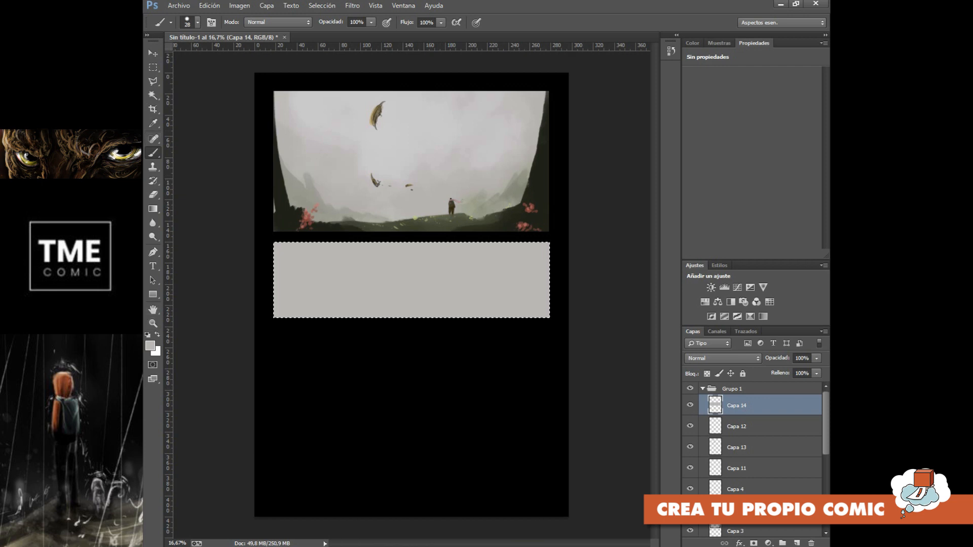
# Move the second panel's layer out of Grupo 1 and place it in a new group, Grupo 2
pyautogui.moveTo(740, 405); pyautogui.dragTo(738, 384)
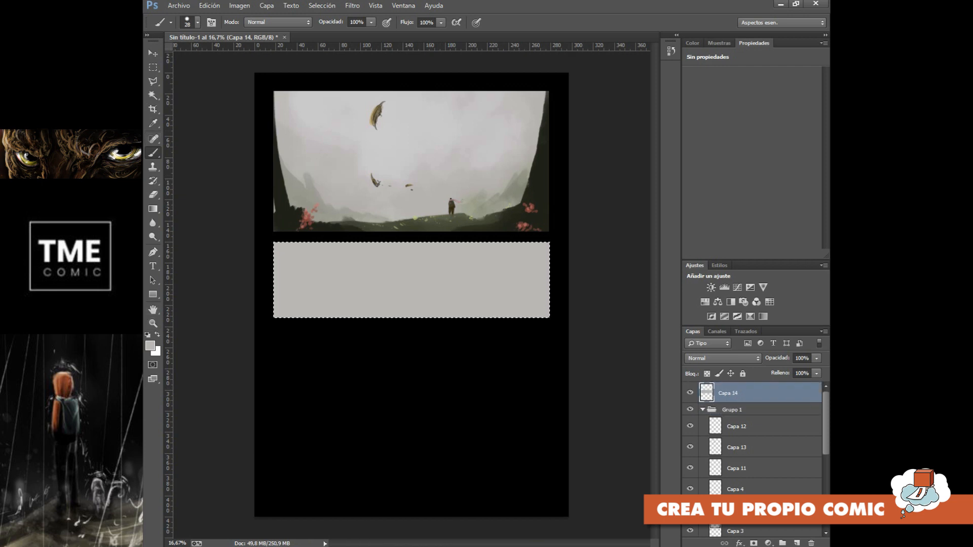
pyautogui.click(702, 410)
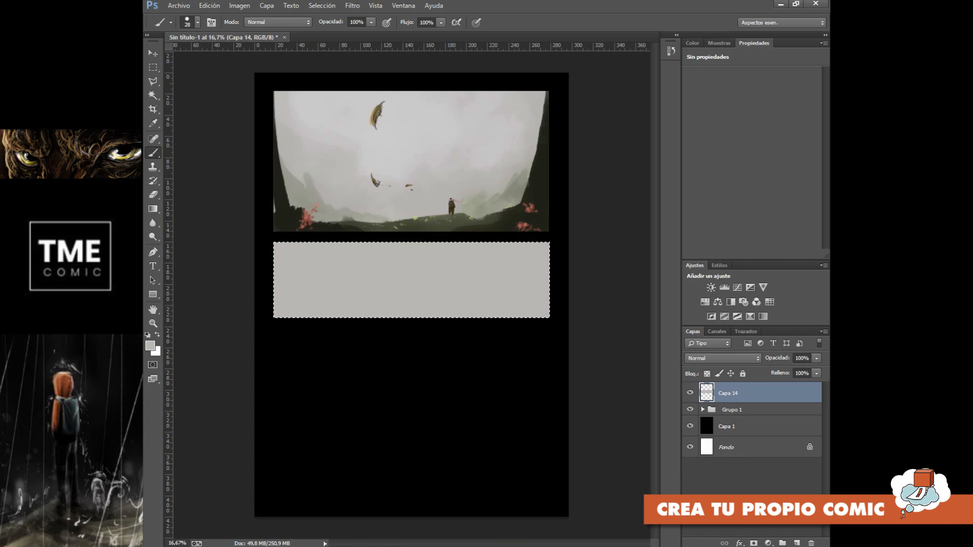
pyautogui.click(783, 542)
pyautogui.moveTo(738, 405); pyautogui.dragTo(737, 389)
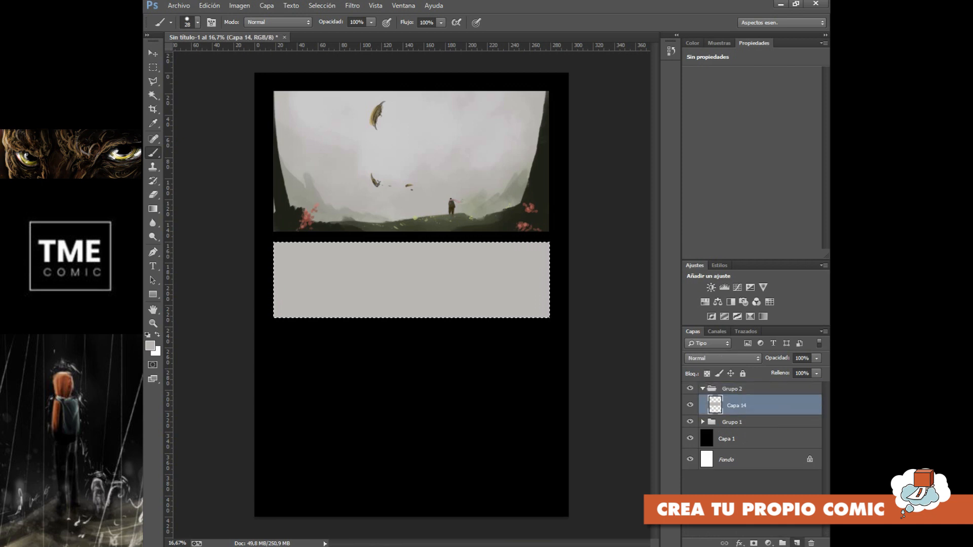
# On a new layer, sketch in black the figure's head and shoulders, its trailing scarf and a floating leaf in the second panel
pyautogui.click(797, 543)
pyautogui.hotkey('ctrl', '+')
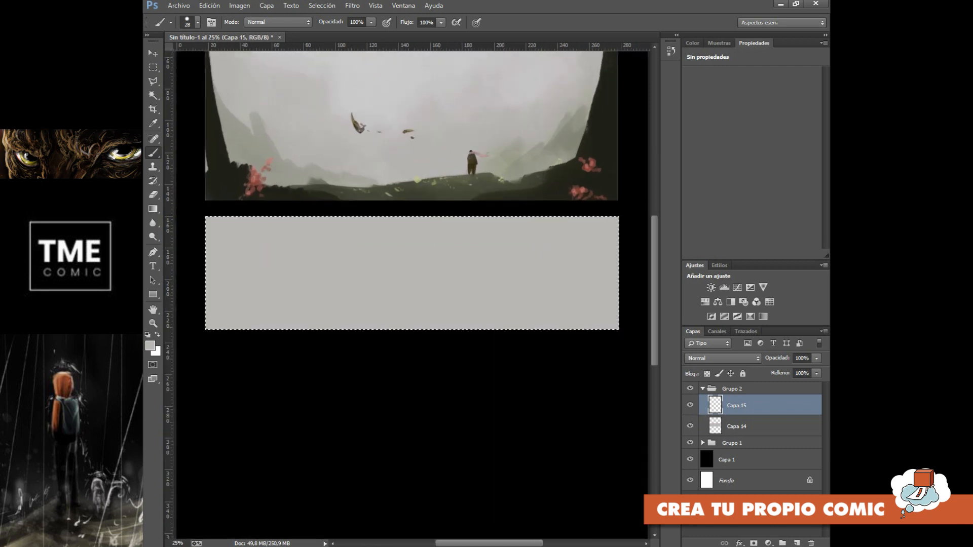
pyautogui.hotkey('ctrl', '-')
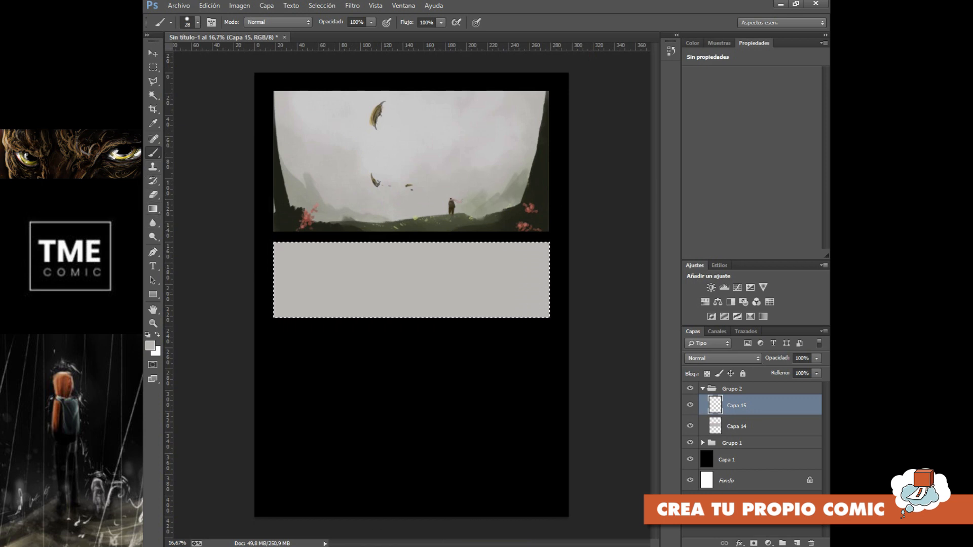
pyautogui.press('d')
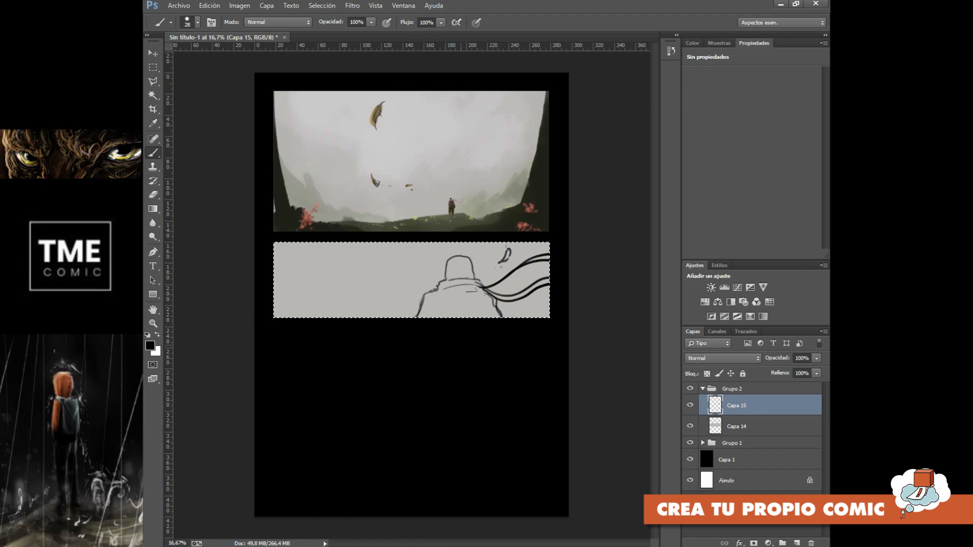
# Sample the small figure's dark brown and change the painting colour to a nearly neutral dark grey
pyautogui.click(152, 123)
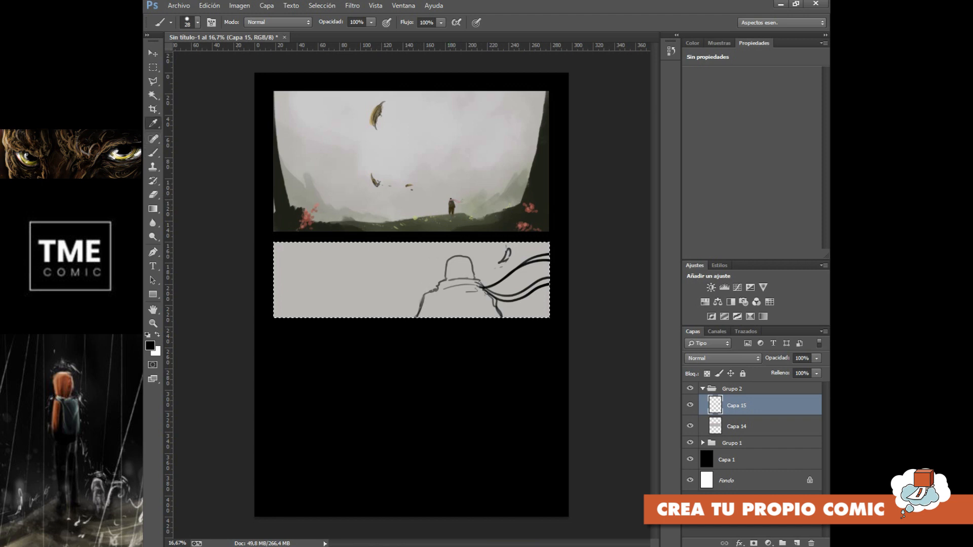
pyautogui.click(451, 204)
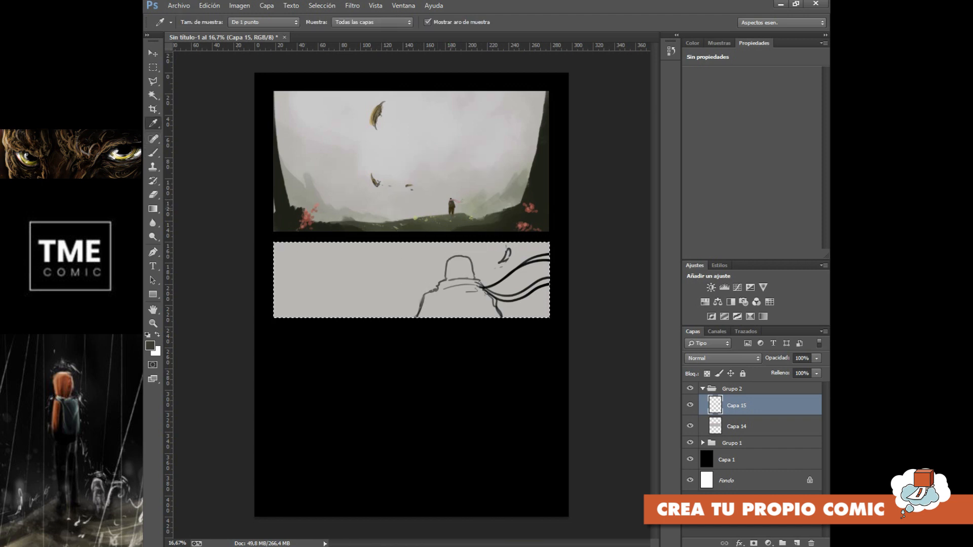
pyautogui.press('b')
pyautogui.click(150, 345)
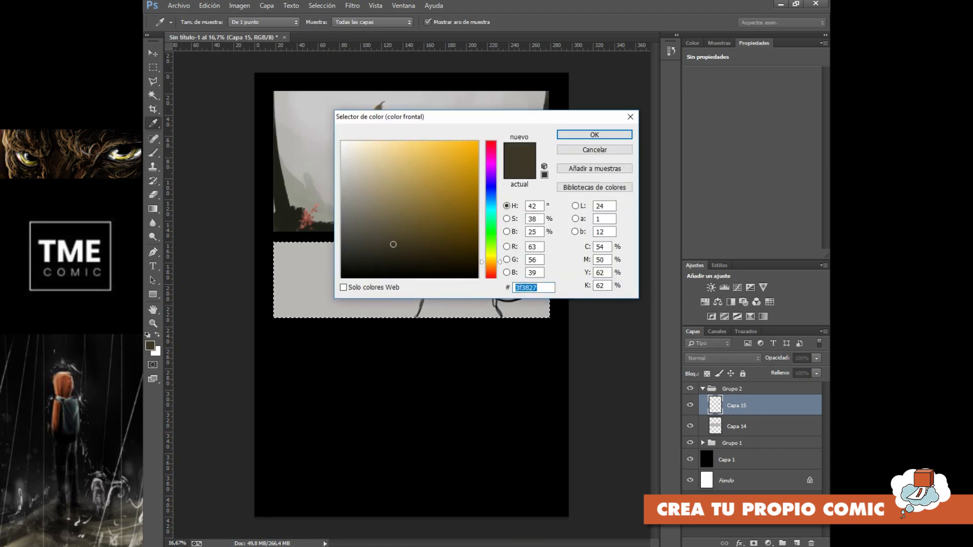
pyautogui.click(344, 229)
pyautogui.click(595, 135)
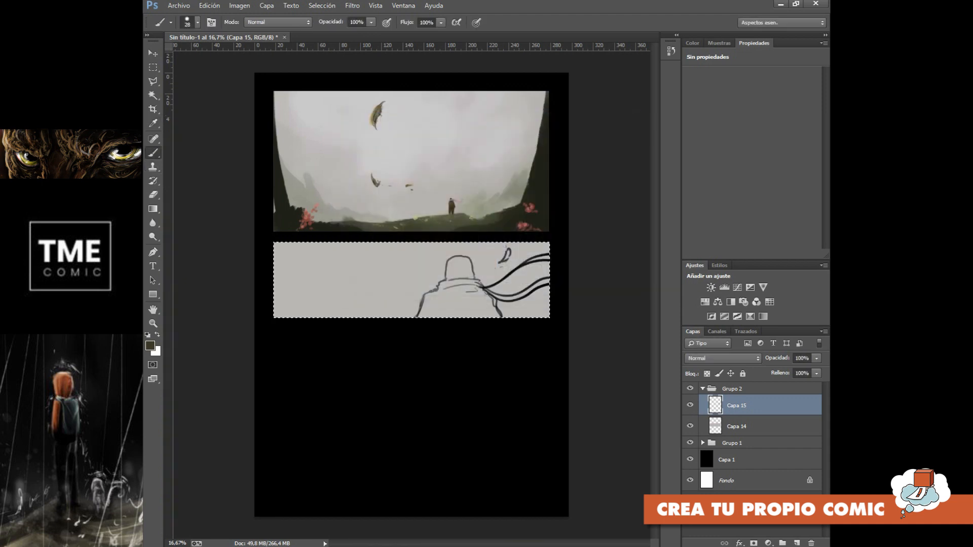
# Lower the opacity of the figure sketch layer, Capa 15, to 64%
pyautogui.doubleClick(802, 359)
pyautogui.press('Down')
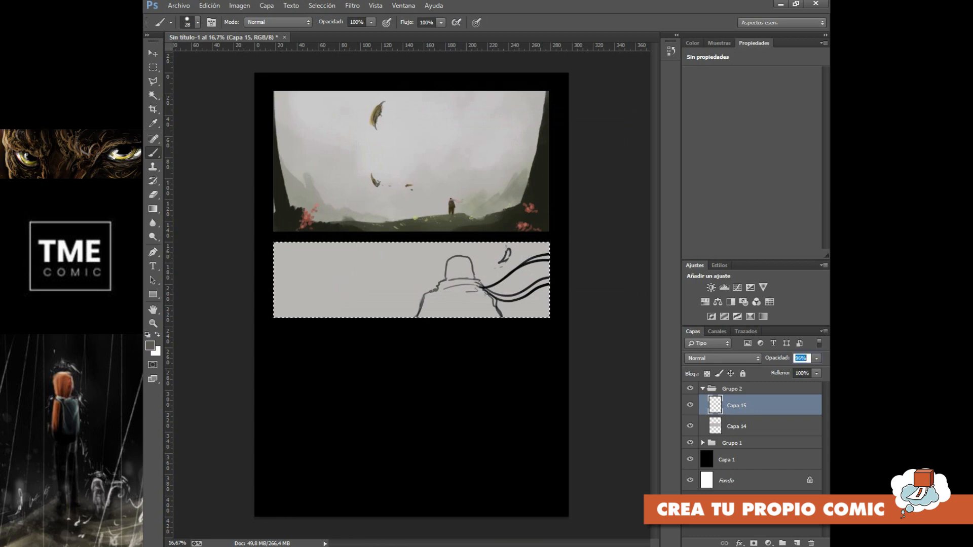
pyautogui.press('Down')
pyautogui.press('Down')
pyautogui.press('Down')
pyautogui.press('Down')
pyautogui.press('Down')
pyautogui.press('Down')
pyautogui.press('Down')
pyautogui.press('Down')
pyautogui.press('Down')
pyautogui.press('Down')
pyautogui.press('Down')
pyautogui.press('Down')
pyautogui.press('Down')
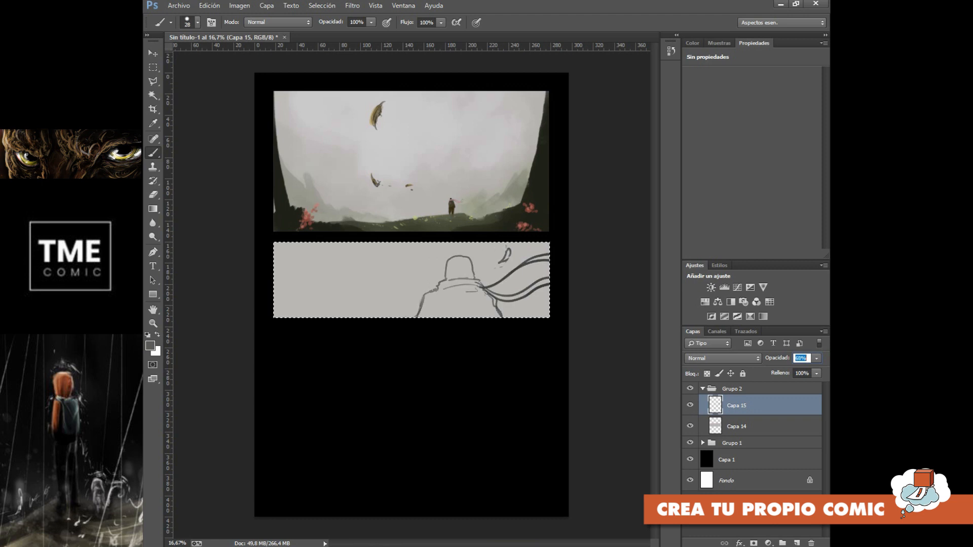
pyautogui.press('Down')
pyautogui.press('Down')
pyautogui.press('Down')
pyautogui.press('Down')
pyautogui.press('Down')
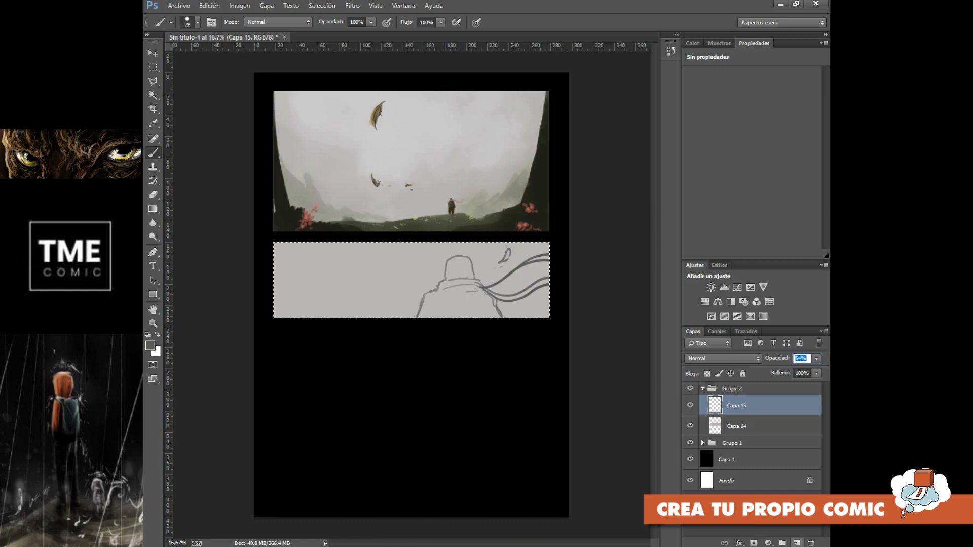
# Add a new layer and block in the figure's coat and shoulders in dark grey with a textured 200 px brush
pyautogui.click(797, 543)
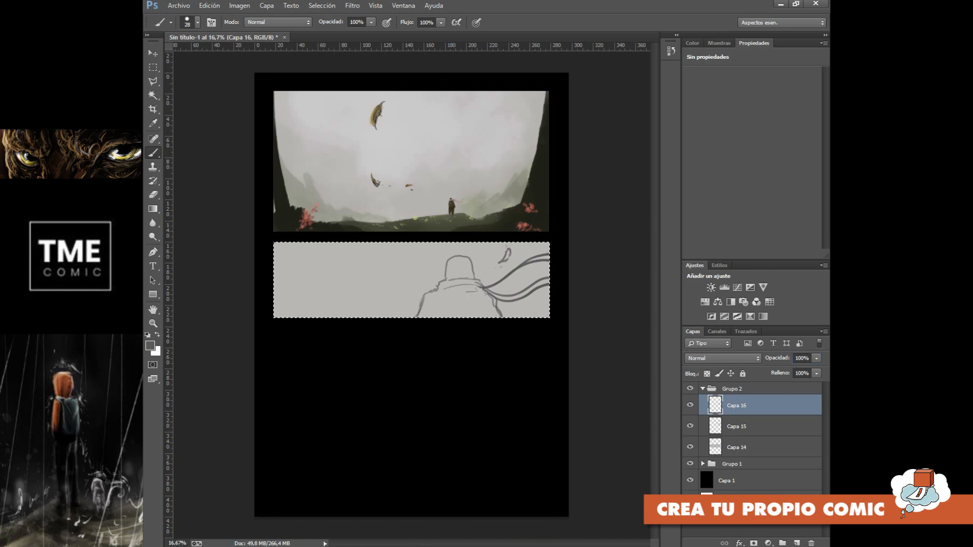
pyautogui.click(197, 22)
pyautogui.click(165, 110)
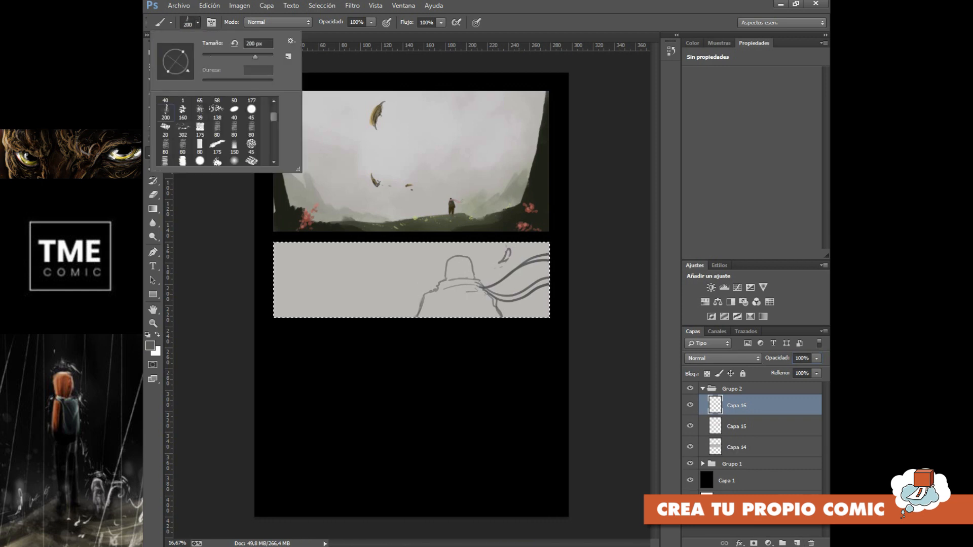
pyautogui.click(434, 296)
pyautogui.moveTo(435, 295)
pyautogui.mouseDown()
pyautogui.moveTo(420, 314)
pyautogui.moveTo(435, 299)
pyautogui.moveTo(435, 311)
pyautogui.moveTo(445, 295)
pyautogui.moveTo(447, 310)
pyautogui.moveTo(441, 282)
pyautogui.moveTo(476, 282)
pyautogui.moveTo(439, 304)
pyautogui.moveTo(483, 295)
pyautogui.moveTo(460, 288)
pyautogui.moveTo(460, 300)
pyautogui.moveTo(434, 310)
pyautogui.moveTo(459, 315)
pyautogui.moveTo(489, 304)
pyautogui.moveTo(499, 313)
pyautogui.moveTo(486, 294)
pyautogui.mouseUp()
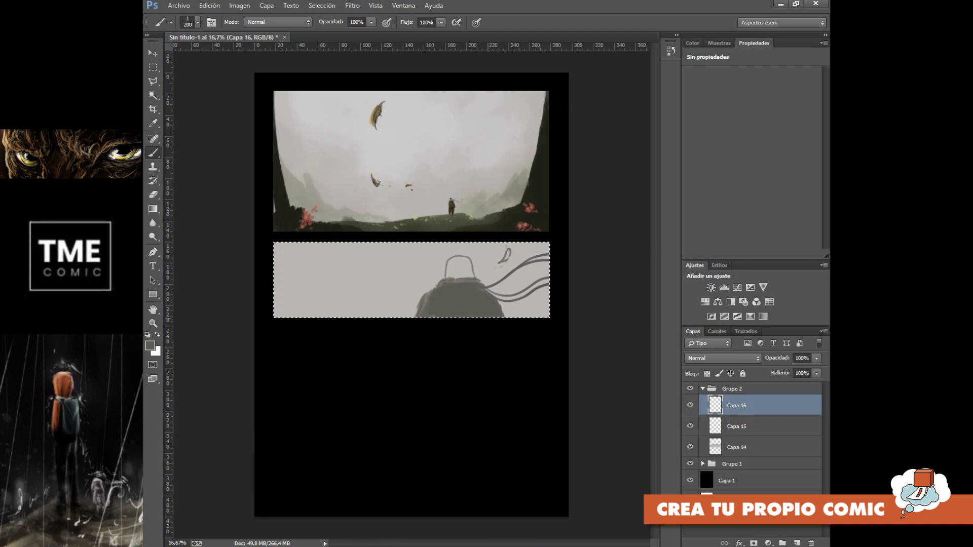
# Refine the coat's shoulders and collar in dark grey with an 85 px textured brush and fill in both trailing scarf ends
pyautogui.hotkey('ctrl', '+')
pyautogui.hotkey('ctrl', '+')
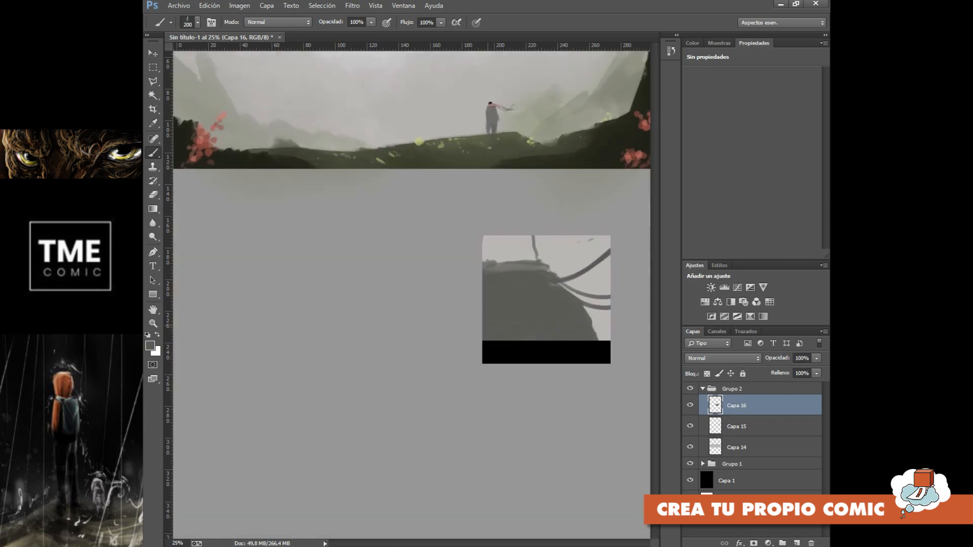
pyautogui.moveTo(507, 324); pyautogui.dragTo(412, 322)
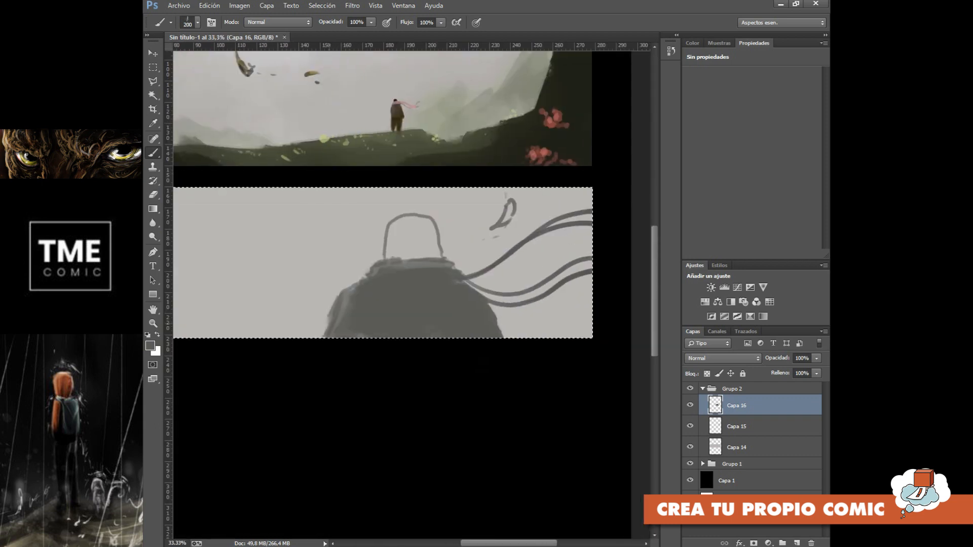
pyautogui.click(198, 22)
pyautogui.click(220, 119)
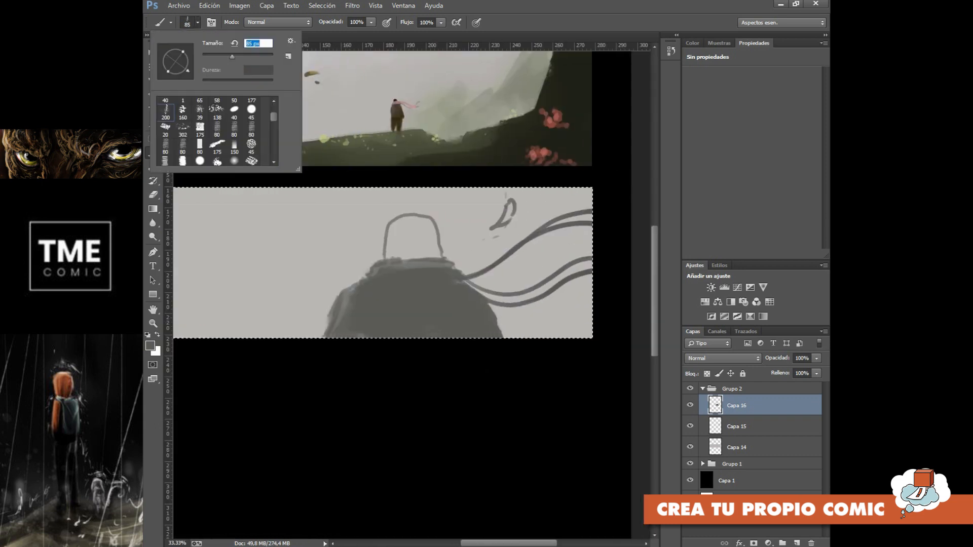
pyautogui.moveTo(344, 305)
pyautogui.mouseDown()
pyautogui.moveTo(337, 327)
pyautogui.moveTo(344, 293)
pyautogui.moveTo(325, 335)
pyautogui.mouseUp()
pyautogui.moveTo(348, 288); pyautogui.dragTo(435, 262)
pyautogui.moveTo(400, 260)
pyautogui.mouseDown()
pyautogui.moveTo(457, 268)
pyautogui.moveTo(510, 298)
pyautogui.moveTo(581, 258)
pyautogui.moveTo(601, 265)
pyautogui.mouseUp()
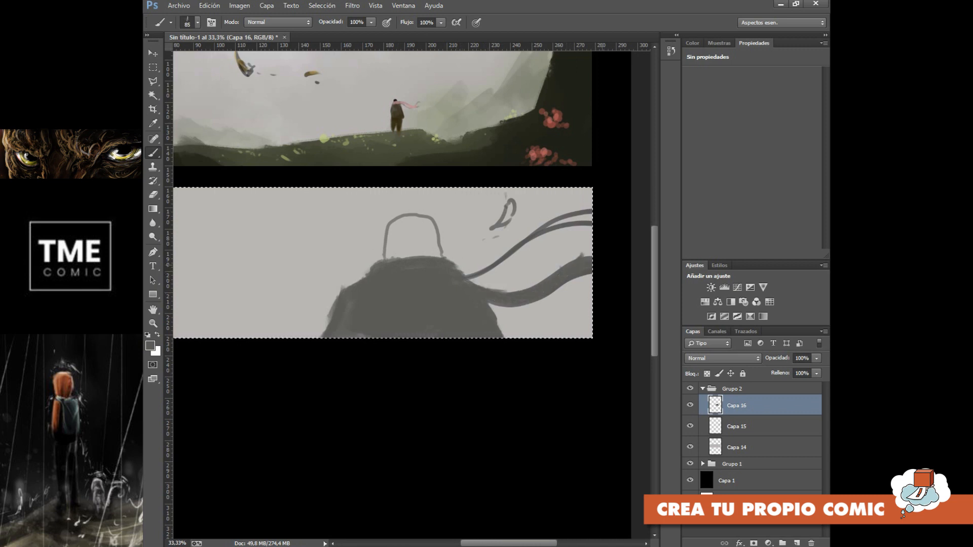
pyautogui.moveTo(467, 278)
pyautogui.mouseDown()
pyautogui.moveTo(483, 282)
pyautogui.moveTo(507, 249)
pyautogui.moveTo(591, 217)
pyautogui.mouseUp()
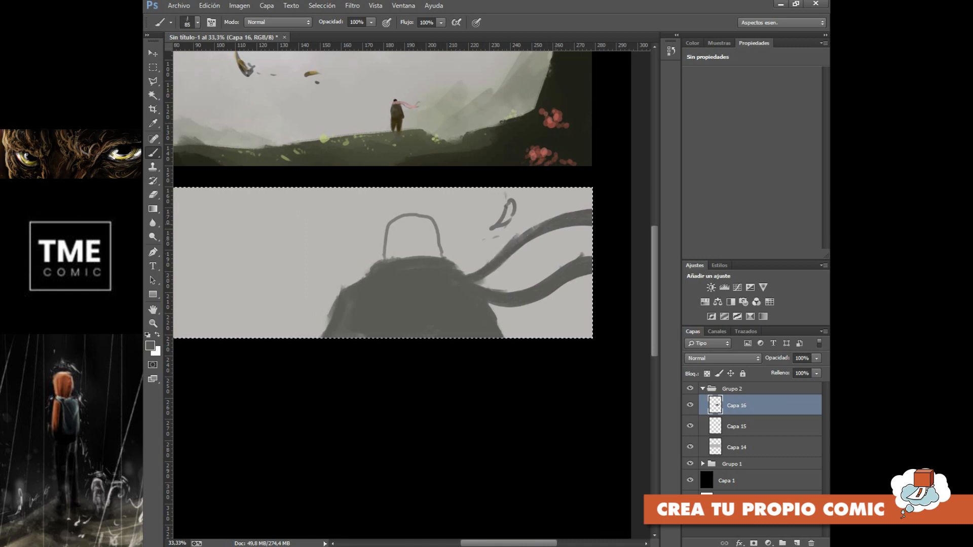
# Fill the figure's head with solid black, following the sketched outline
pyautogui.press('d')
pyautogui.moveTo(394, 256)
pyautogui.mouseDown()
pyautogui.moveTo(400, 218)
pyautogui.moveTo(399, 259)
pyautogui.moveTo(441, 251)
pyautogui.moveTo(406, 218)
pyautogui.moveTo(419, 217)
pyautogui.moveTo(431, 243)
pyautogui.moveTo(427, 216)
pyautogui.moveTo(413, 248)
pyautogui.mouseUp()
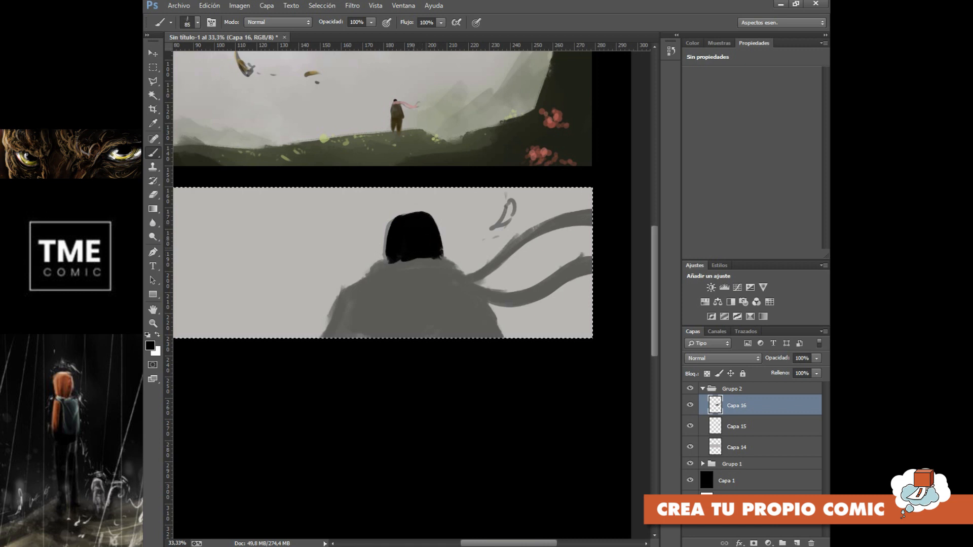
pyautogui.moveTo(400, 215)
pyautogui.mouseDown()
pyautogui.moveTo(418, 211)
pyautogui.moveTo(399, 216)
pyautogui.moveTo(385, 256)
pyautogui.moveTo(407, 208)
pyautogui.moveTo(437, 224)
pyautogui.mouseUp()
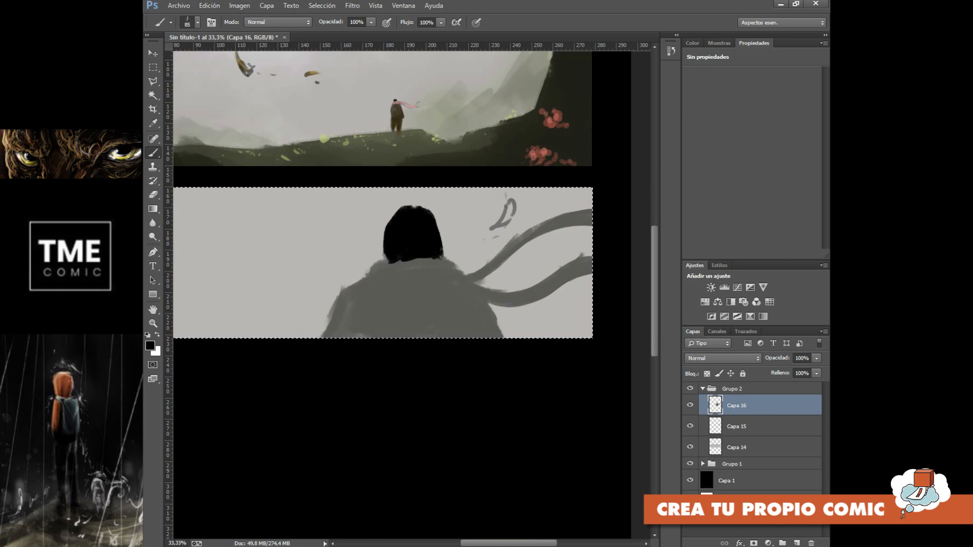
# Sample the coat's grey and paint the collar's upper edge over the base of the black head
pyautogui.click(153, 123)
pyautogui.click(438, 303)
pyautogui.click(153, 152)
pyautogui.moveTo(395, 265); pyautogui.dragTo(436, 260)
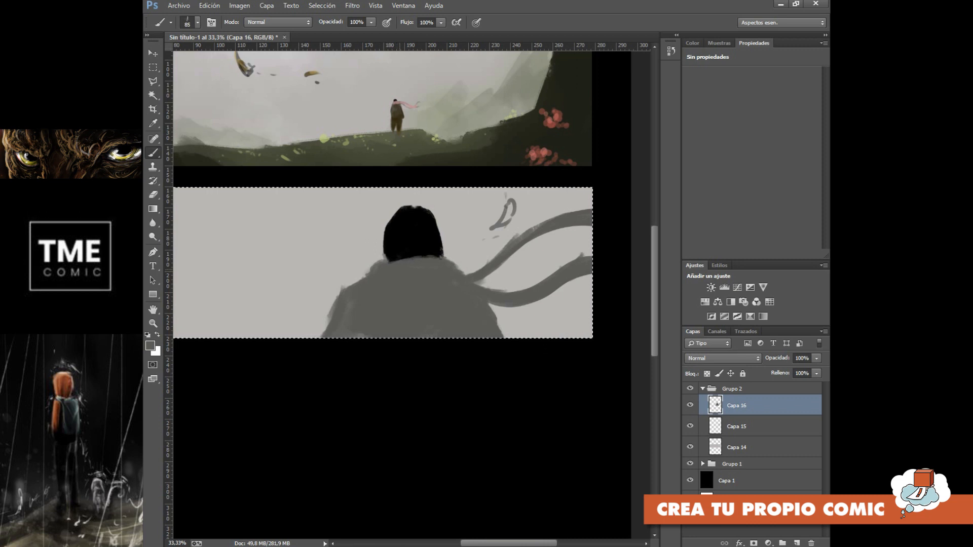
# Choose a darker grey and draw the collar's fold lines with a 39 px textured brush
pyautogui.click(150, 345)
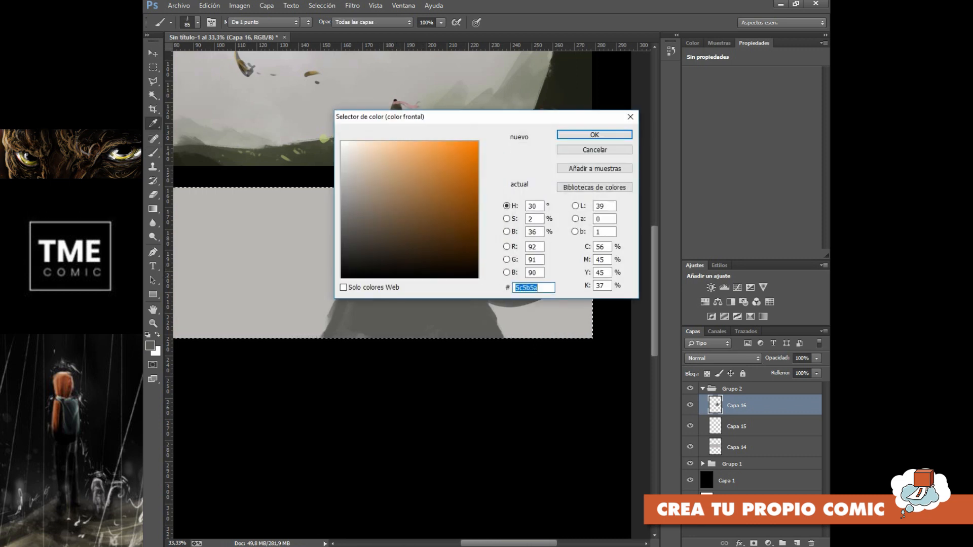
pyautogui.click(347, 246)
pyautogui.press('Return')
pyautogui.press('b')
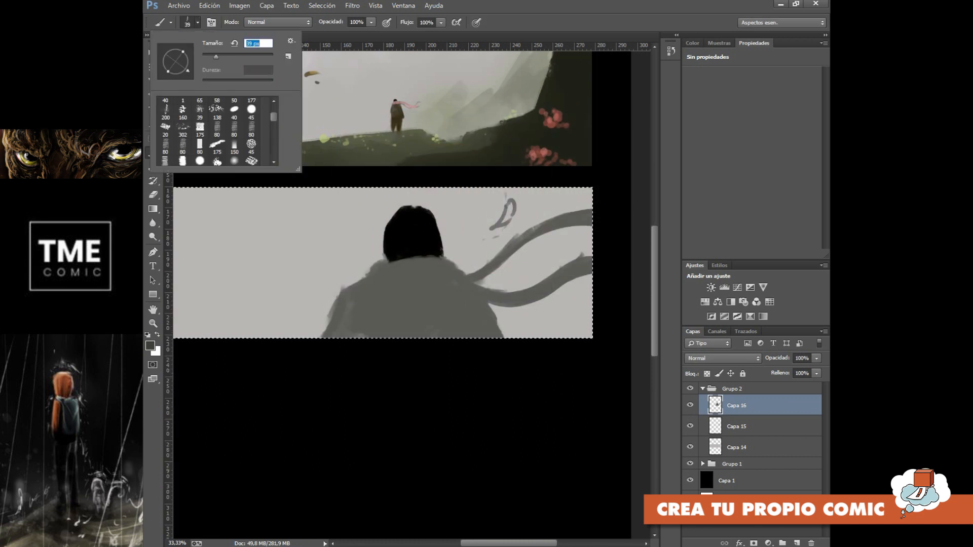
pyautogui.press('Return')
pyautogui.moveTo(367, 274); pyautogui.dragTo(383, 266)
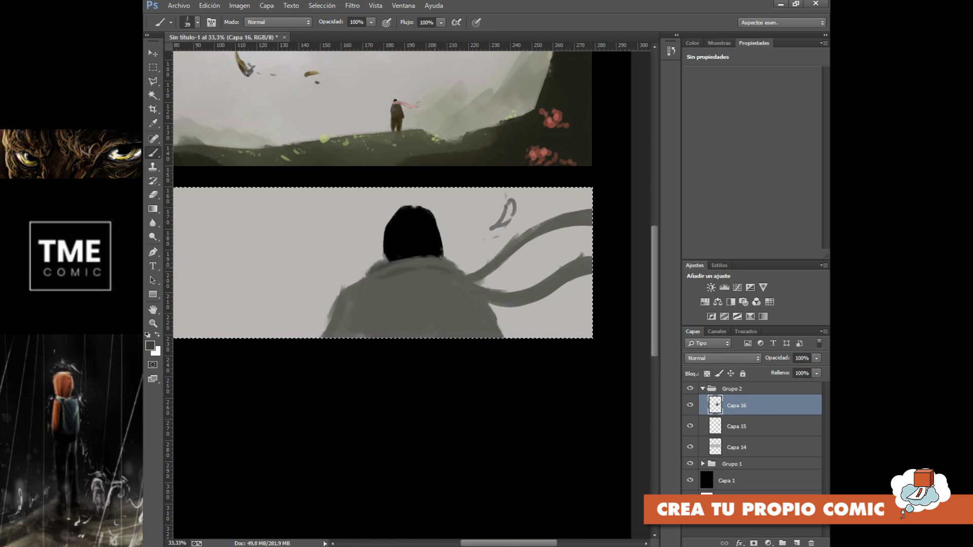
pyautogui.moveTo(377, 280); pyautogui.dragTo(470, 288)
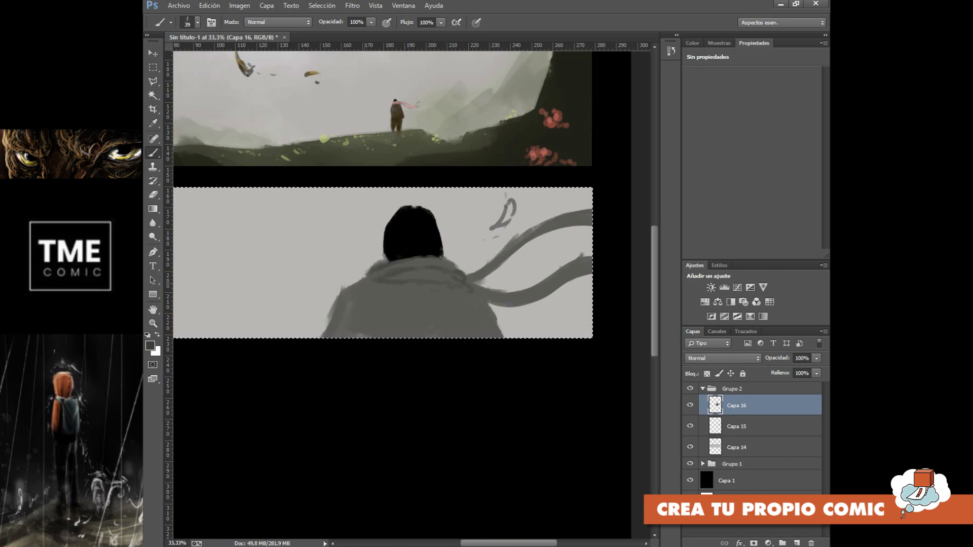
# Draw the coat's shoulder seams and creases in the darker grey and shade the edges of both scarf ends
pyautogui.moveTo(368, 278); pyautogui.dragTo(343, 288)
pyautogui.moveTo(346, 284)
pyautogui.mouseDown()
pyautogui.moveTo(341, 300)
pyautogui.moveTo(340, 292)
pyautogui.mouseUp()
pyautogui.moveTo(529, 289); pyautogui.dragTo(574, 256)
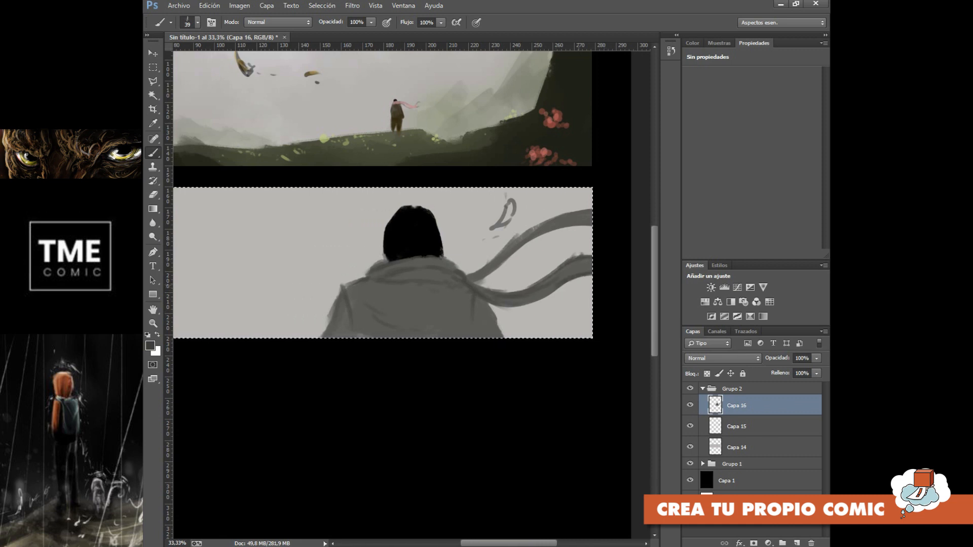
pyautogui.moveTo(477, 279)
pyautogui.mouseDown()
pyautogui.moveTo(532, 240)
pyautogui.moveTo(588, 222)
pyautogui.moveTo(594, 233)
pyautogui.mouseUp()
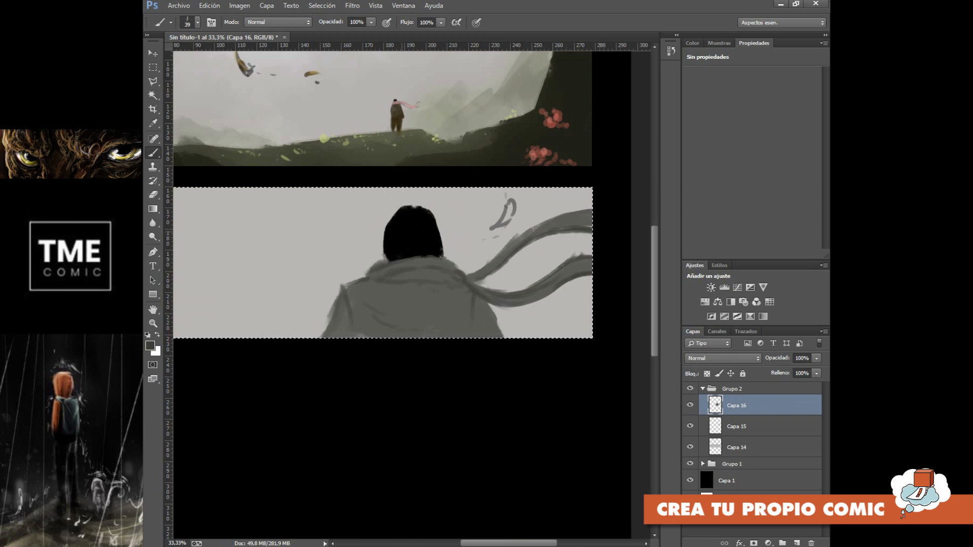
# Trim the head's outline with a hard round 77 px eraser and hide the sketch layer, Capa 15
pyautogui.press('e')
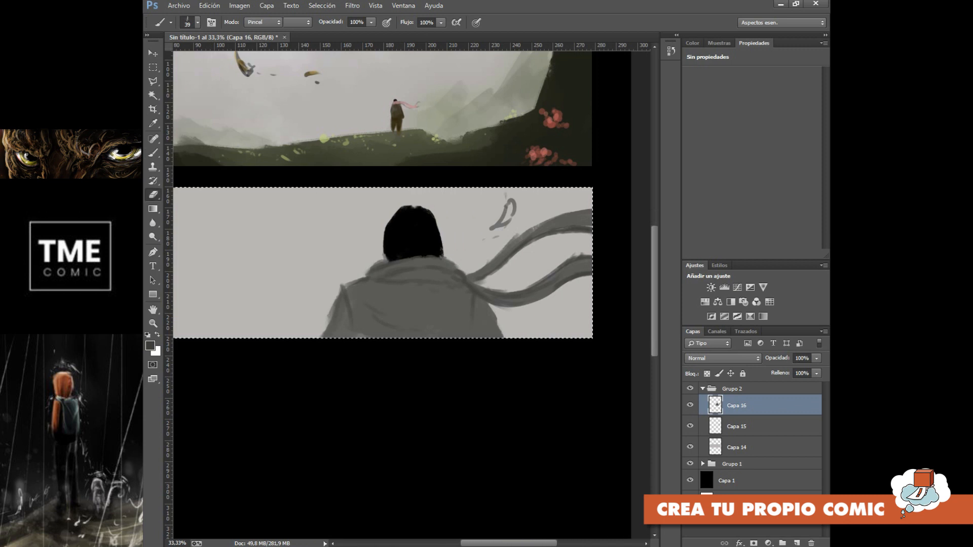
pyautogui.click(196, 23)
pyautogui.click(217, 106)
pyautogui.click(252, 106)
pyautogui.click(229, 56)
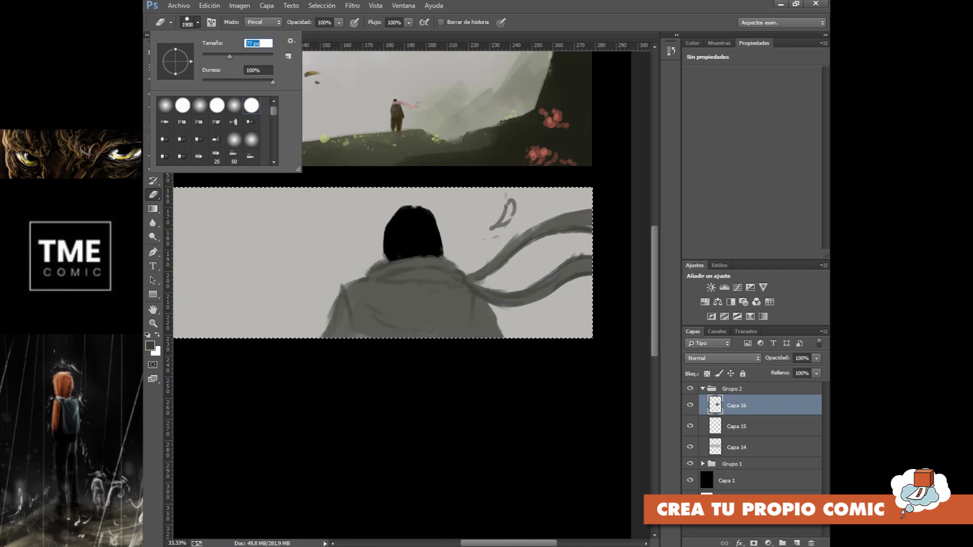
pyautogui.moveTo(380, 228)
pyautogui.mouseDown()
pyautogui.moveTo(380, 260)
pyautogui.moveTo(390, 219)
pyautogui.mouseUp()
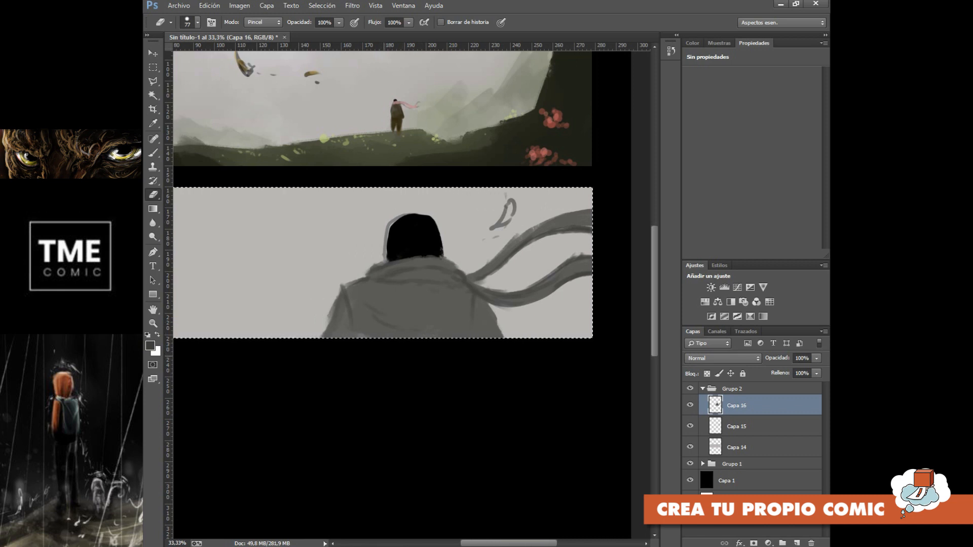
pyautogui.click(689, 426)
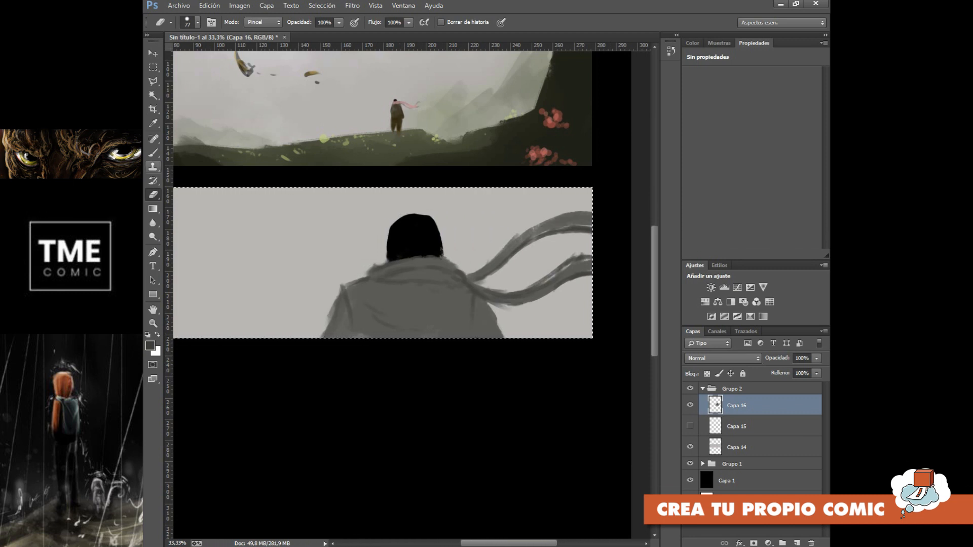
# Shade the coat gently with a soft round 288 px brush at 25% opacity
pyautogui.press('b')
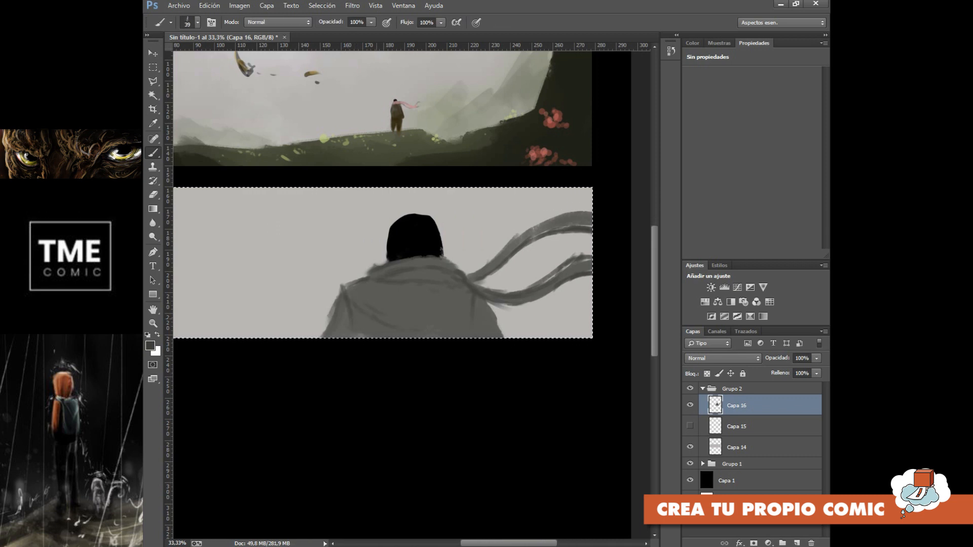
pyautogui.click(198, 22)
pyautogui.click(234, 105)
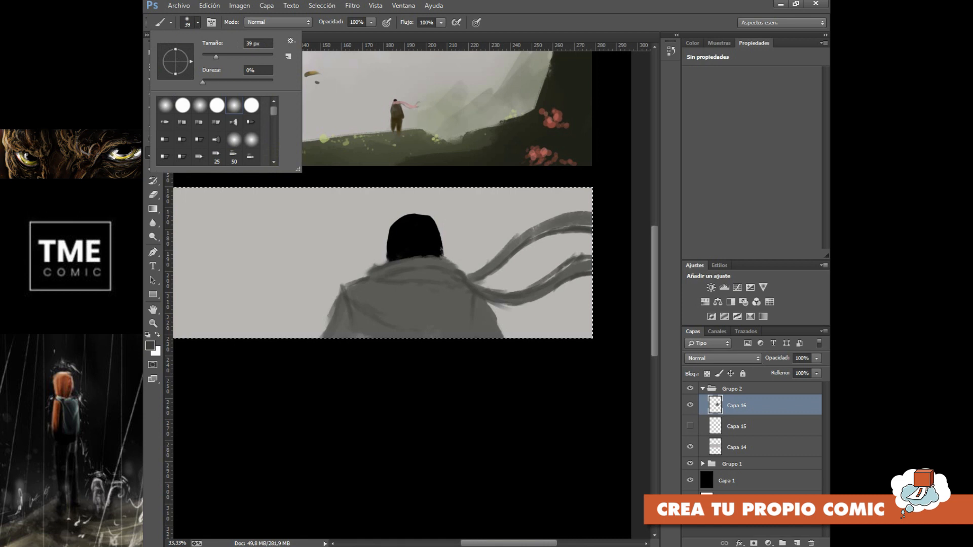
pyautogui.click(257, 56)
pyautogui.click(371, 22)
pyautogui.click(330, 35)
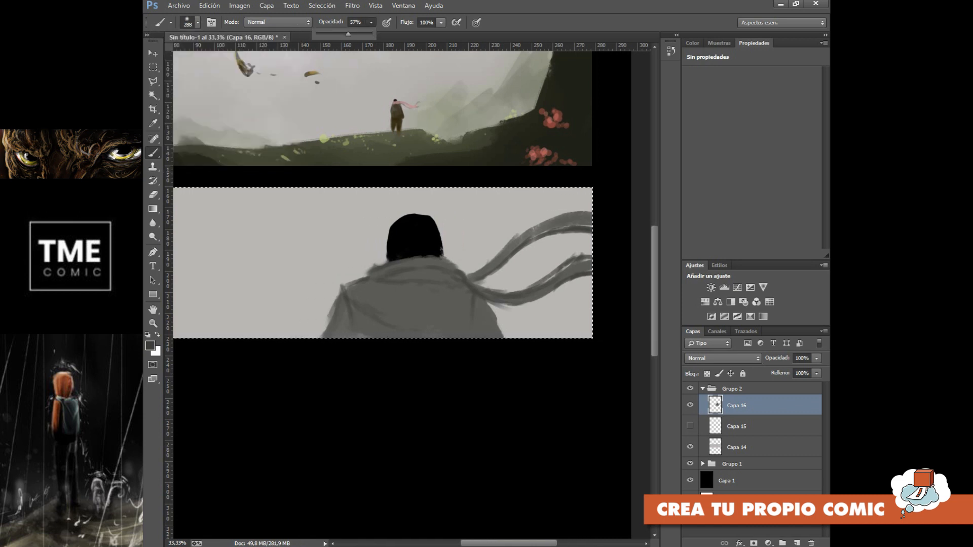
pyautogui.press('Return')
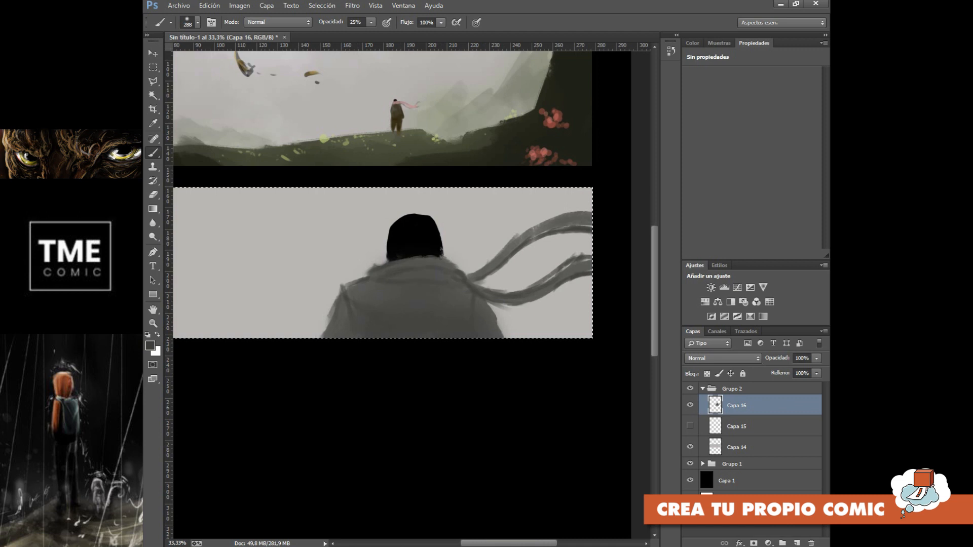
# Set the painting colour to #222121 and deepen the soft shading on the lower coat
pyautogui.click(150, 346)
pyautogui.click(346, 260)
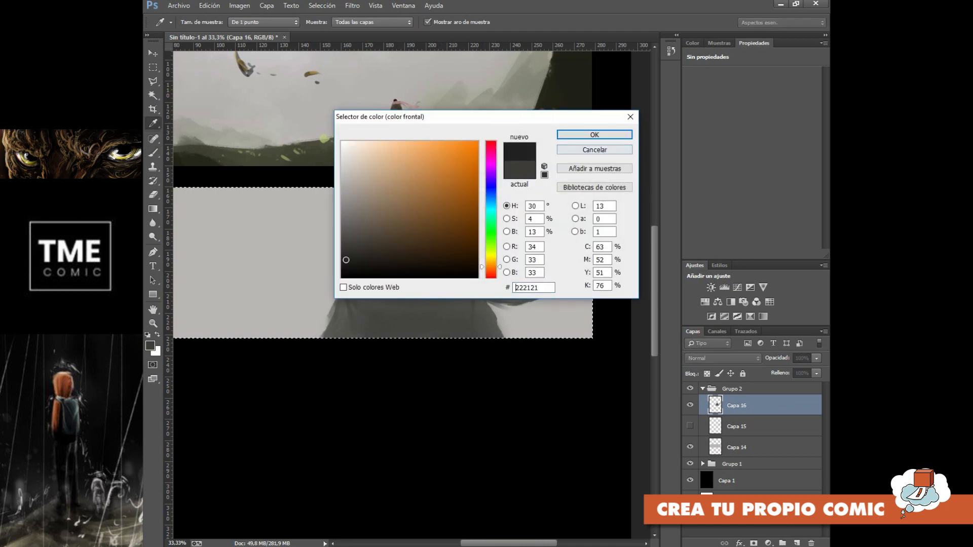
pyautogui.click(594, 135)
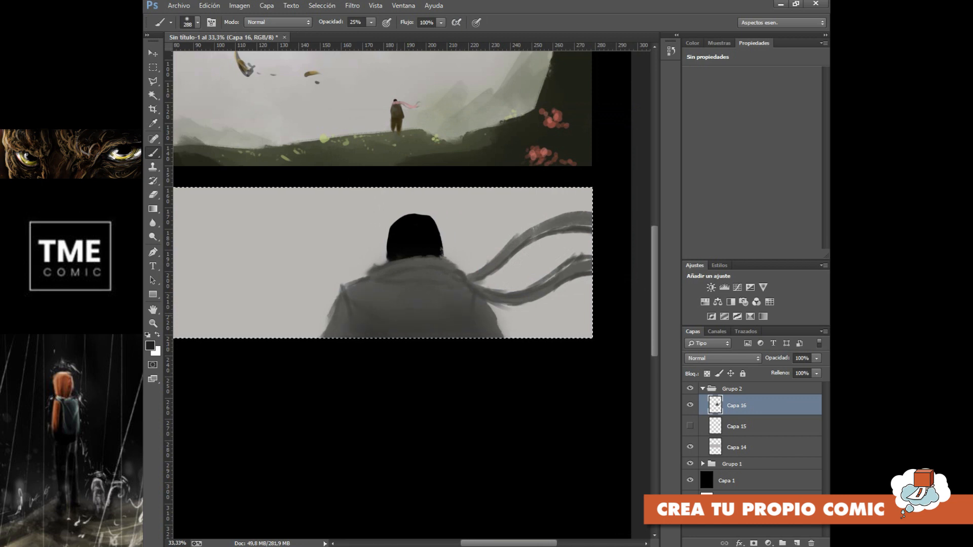
# Darken the collar folds and the coat's sleeve seams with a hard round 25 px brush at 25% opacity
pyautogui.hotkey('ctrl', 'd')
pyautogui.hotkey('ctrl', '-')
pyautogui.hotkey('ctrl', '-')
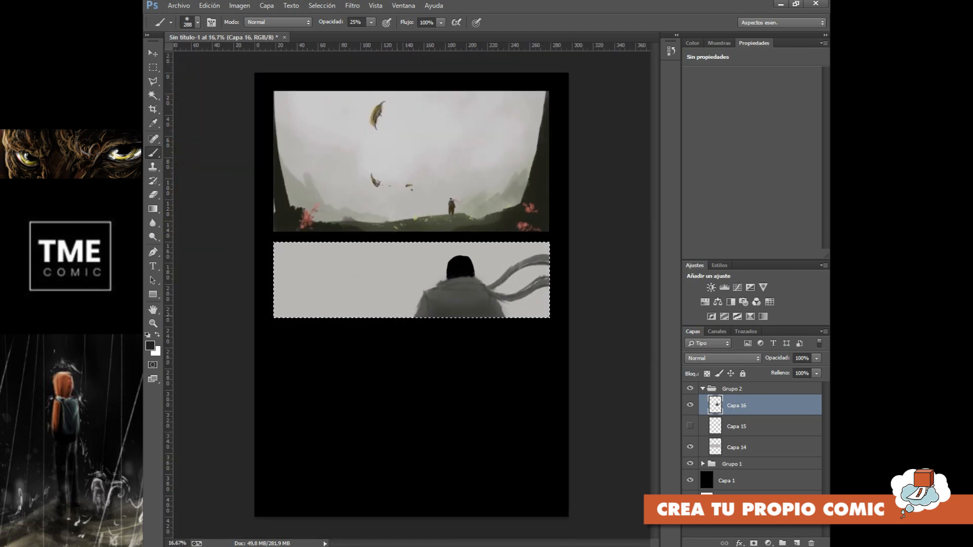
pyautogui.hotkey('ctrl', '+')
pyautogui.hotkey('ctrl', '+')
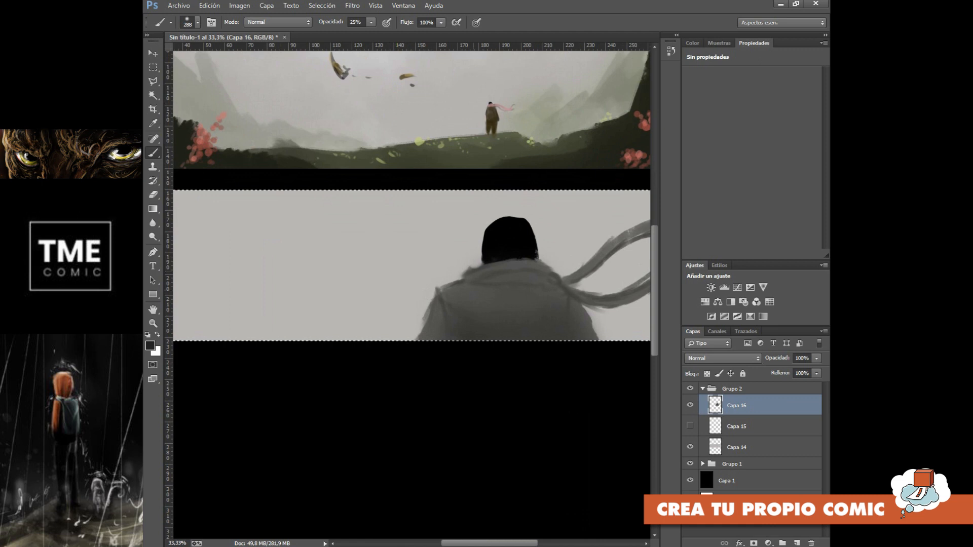
pyautogui.hotkey('ctrl', '+')
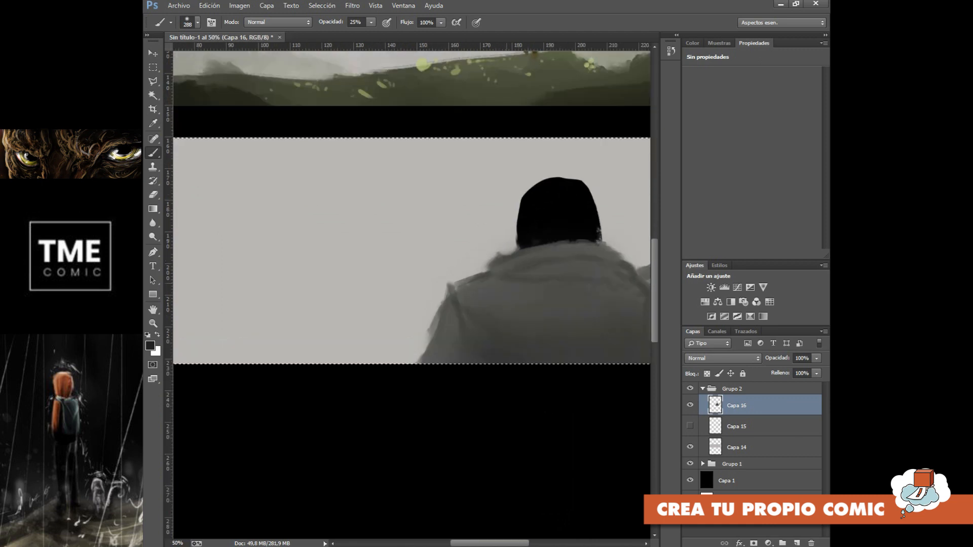
pyautogui.moveTo(558, 254); pyautogui.dragTo(377, 252)
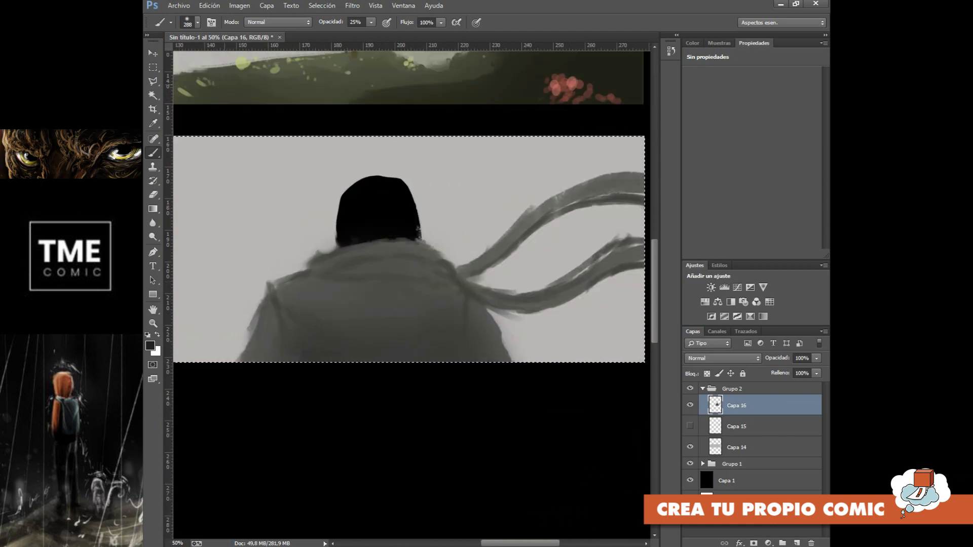
pyautogui.click(197, 23)
pyautogui.scroll(-3, 216, 131)
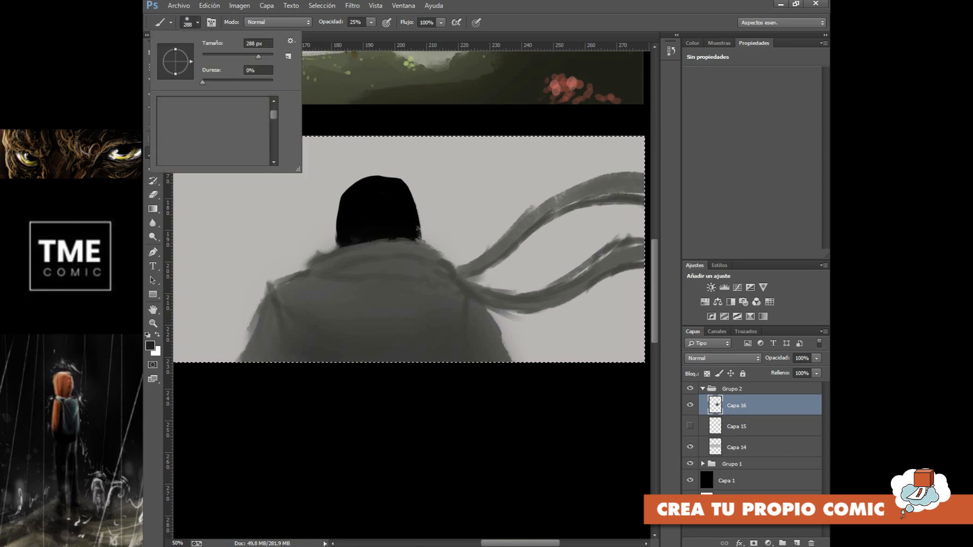
pyautogui.scroll(-3, 215, 130)
pyautogui.click(200, 106)
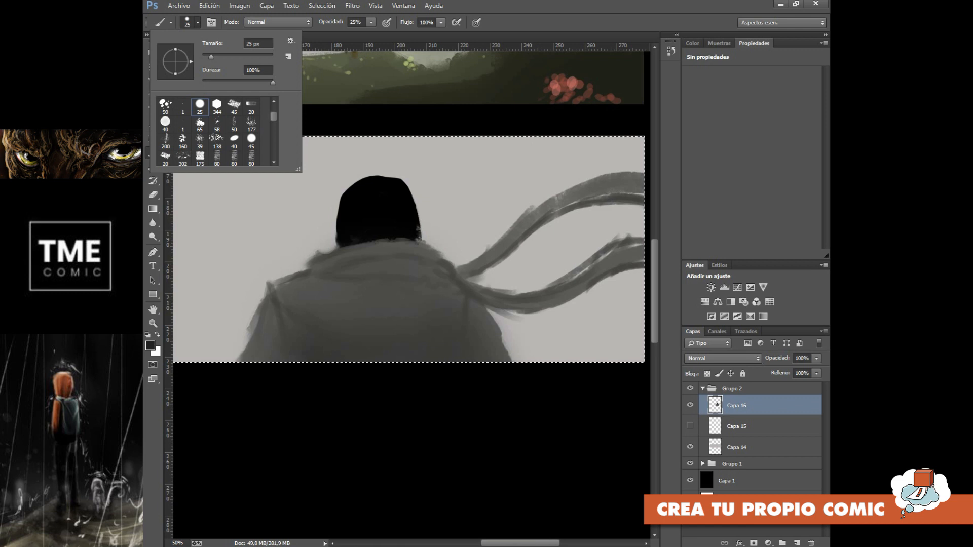
pyautogui.press('Return')
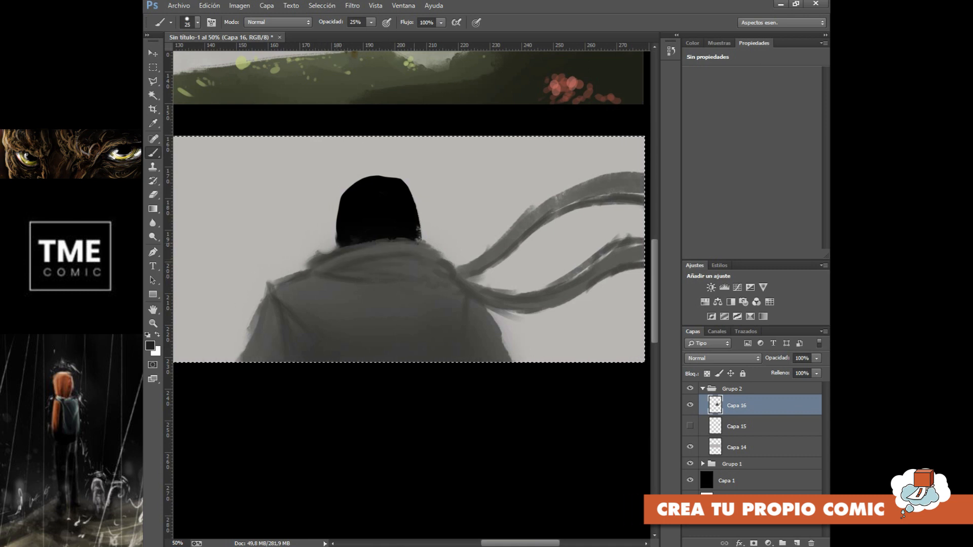
pyautogui.moveTo(434, 263); pyautogui.dragTo(394, 259)
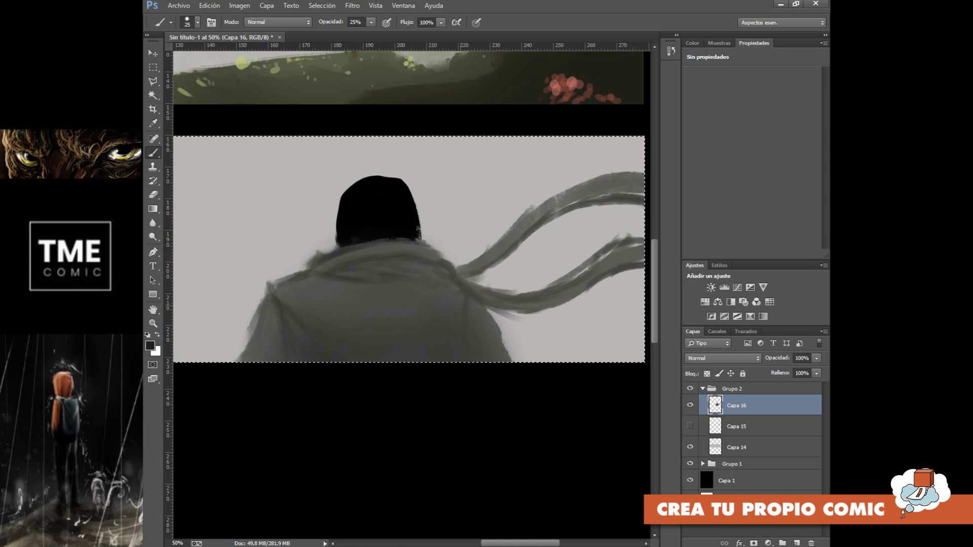
pyautogui.moveTo(465, 307); pyautogui.dragTo(463, 354)
# Set the painting colour to the near-black #0e0e0e
pyautogui.click(151, 346)
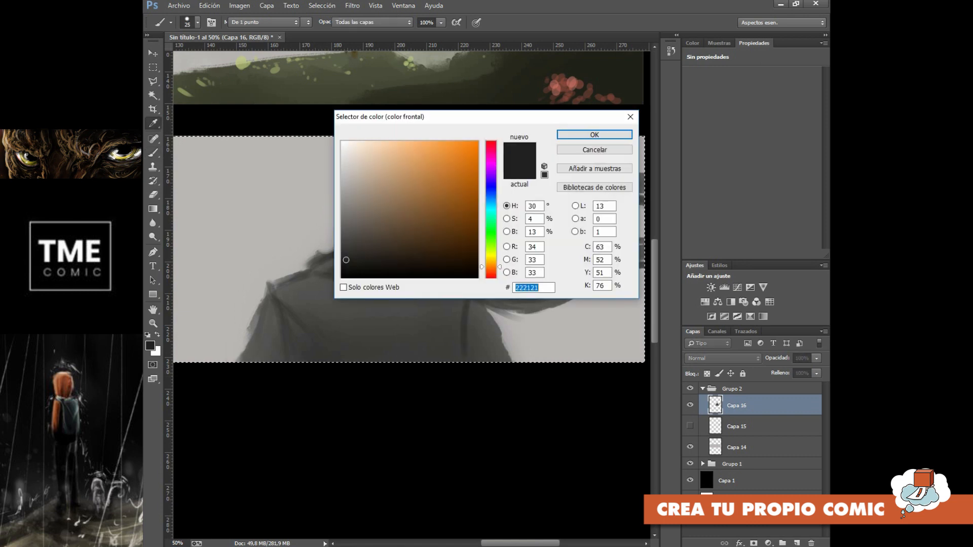
pyautogui.click(345, 271)
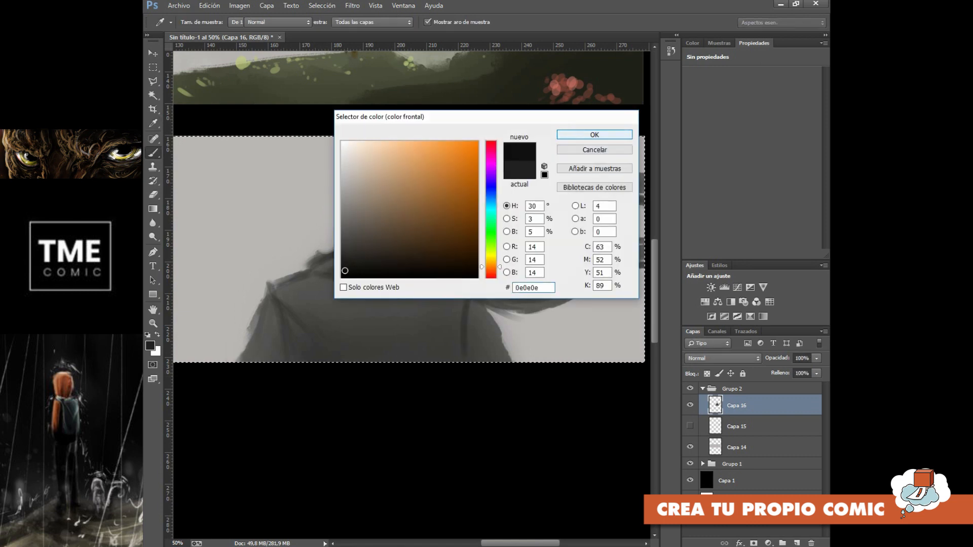
pyautogui.press('Return')
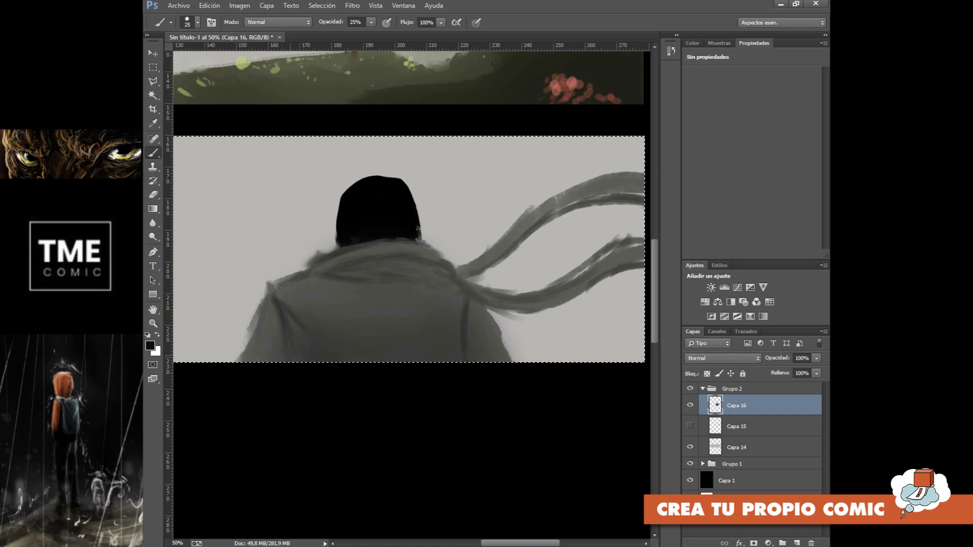
# Darken the coat's sleeve seams, collar folds and ragged collar edge with near-black strokes from the 25 px brush at 25% opacity
pyautogui.moveTo(269, 289); pyautogui.dragTo(269, 294)
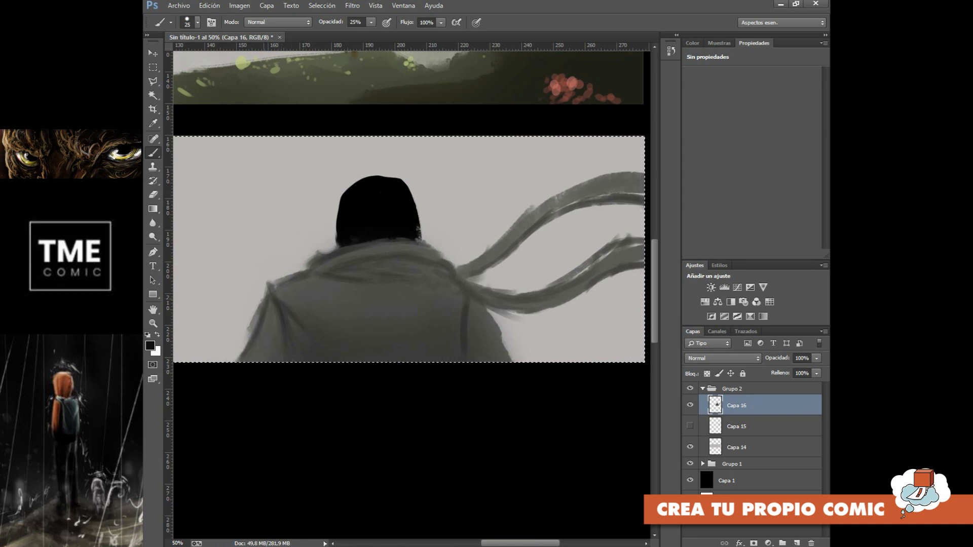
pyautogui.moveTo(475, 304); pyautogui.dragTo(504, 343)
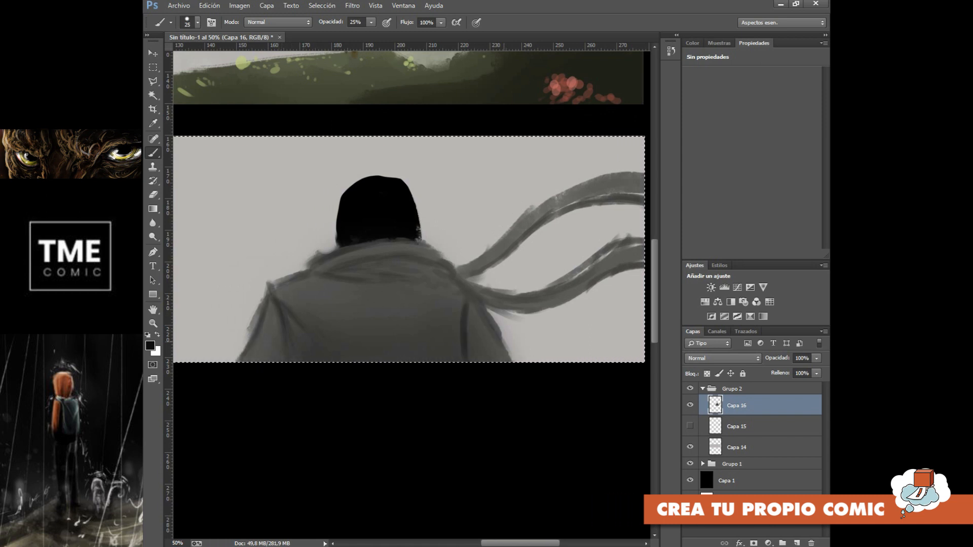
pyautogui.moveTo(339, 254)
pyautogui.mouseDown()
pyautogui.moveTo(375, 243)
pyautogui.moveTo(393, 255)
pyautogui.mouseUp()
pyautogui.moveTo(310, 267)
pyautogui.mouseDown()
pyautogui.moveTo(409, 253)
pyautogui.moveTo(376, 267)
pyautogui.moveTo(405, 272)
pyautogui.mouseUp()
pyautogui.moveTo(345, 272); pyautogui.dragTo(458, 274)
pyautogui.moveTo(458, 267); pyautogui.dragTo(437, 250)
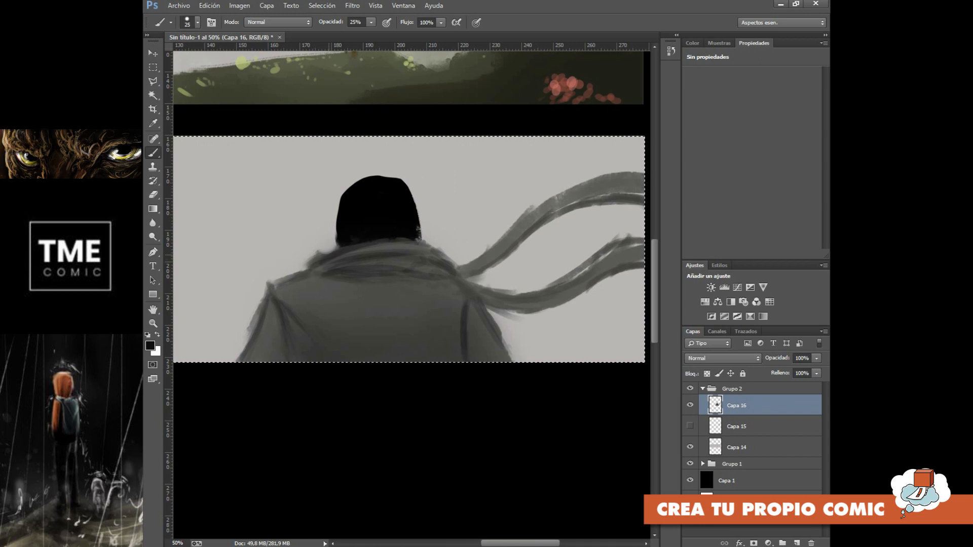
pyautogui.moveTo(313, 263); pyautogui.dragTo(296, 268)
pyautogui.moveTo(329, 253)
pyautogui.mouseDown()
pyautogui.moveTo(309, 248)
pyautogui.moveTo(326, 253)
pyautogui.mouseUp()
# Add dark shading strokes along both strands of the wind-blown scarf, from the neck to the panel's edge
pyautogui.moveTo(431, 253)
pyautogui.mouseDown()
pyautogui.moveTo(473, 265)
pyautogui.moveTo(511, 235)
pyautogui.mouseUp()
pyautogui.moveTo(462, 272); pyautogui.dragTo(503, 246)
pyautogui.moveTo(464, 275)
pyautogui.mouseDown()
pyautogui.moveTo(517, 238)
pyautogui.moveTo(599, 202)
pyautogui.moveTo(643, 204)
pyautogui.mouseUp()
pyautogui.moveTo(562, 207); pyautogui.dragTo(642, 192)
pyautogui.moveTo(598, 263)
pyautogui.mouseDown()
pyautogui.moveTo(539, 290)
pyautogui.moveTo(612, 252)
pyautogui.mouseUp()
pyautogui.moveTo(567, 278); pyautogui.dragTo(643, 246)
pyautogui.scroll(-1, 628, 264)
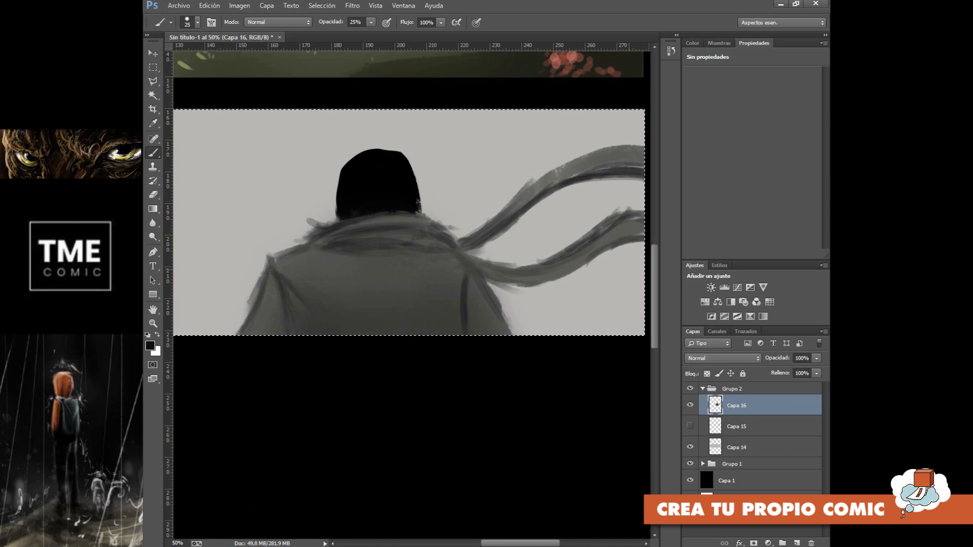
# Sample the dark coat colour of the small figure in the first panel and add a new layer in Multiply (Multiplicar) mode
pyautogui.hotkey('ctrl', '-')
pyautogui.hotkey('ctrl', '-')
pyautogui.hotkey('ctrl', '-')
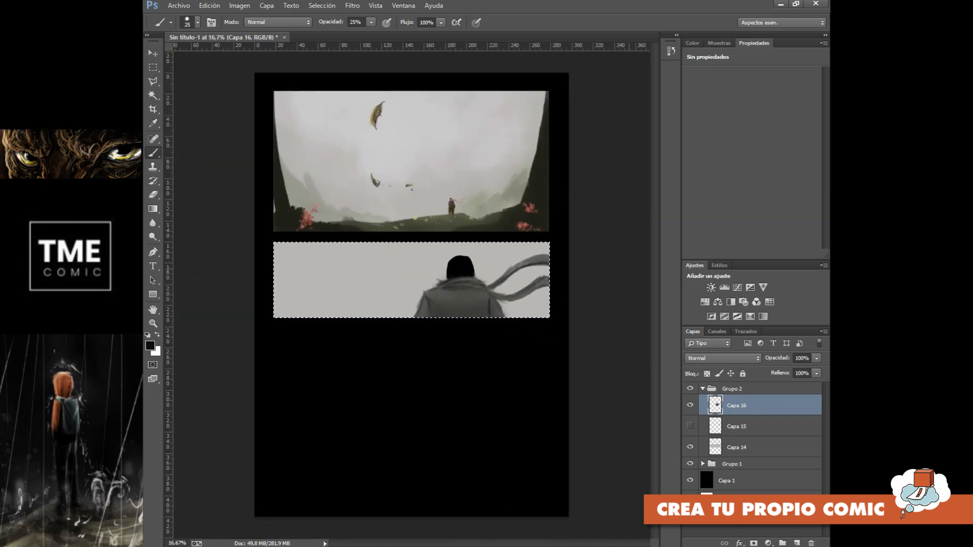
pyautogui.hotkey('ctrl', '+')
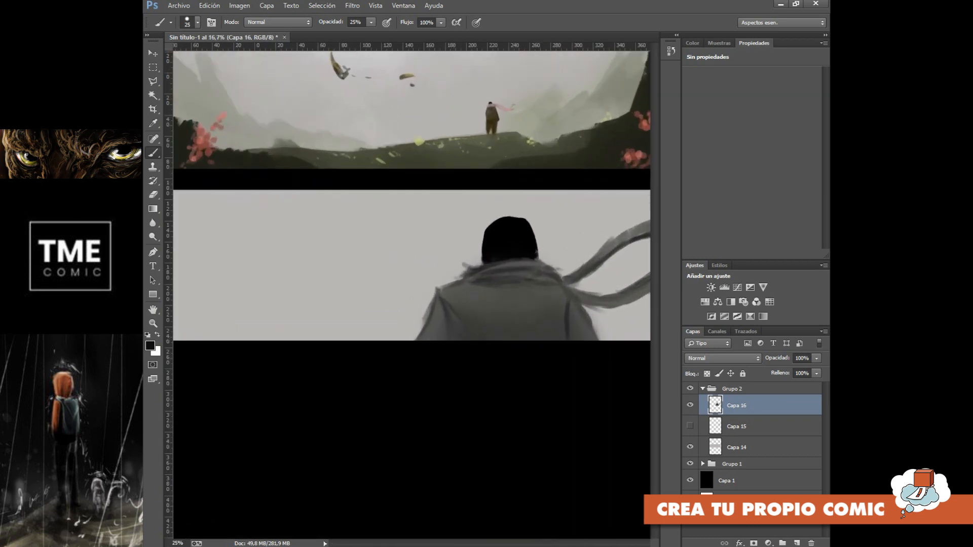
pyautogui.click(153, 123)
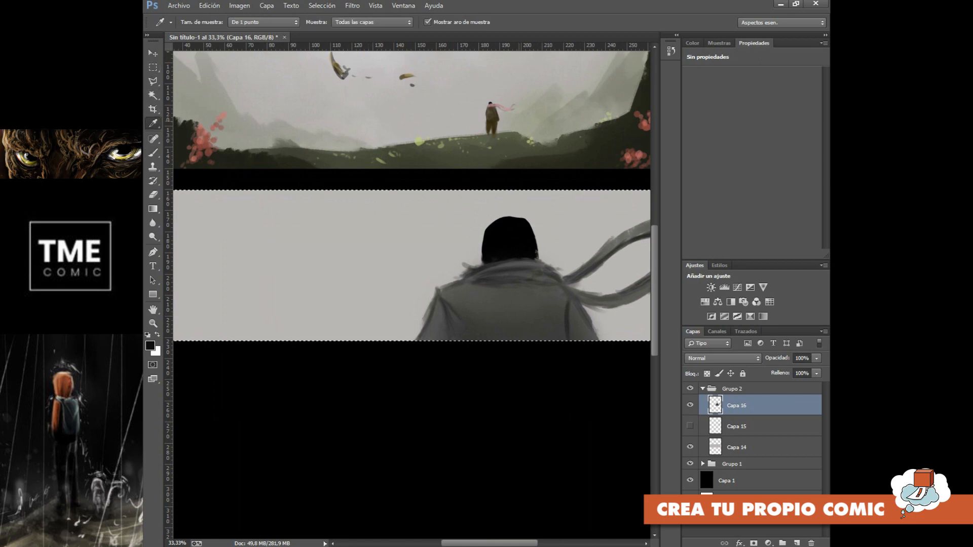
pyautogui.click(490, 115)
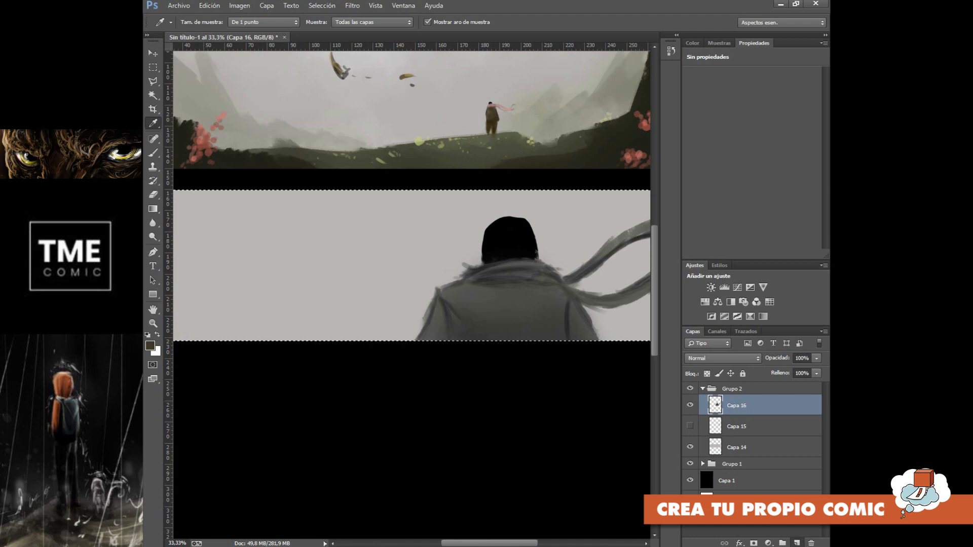
pyautogui.click(797, 543)
pyautogui.click(729, 358)
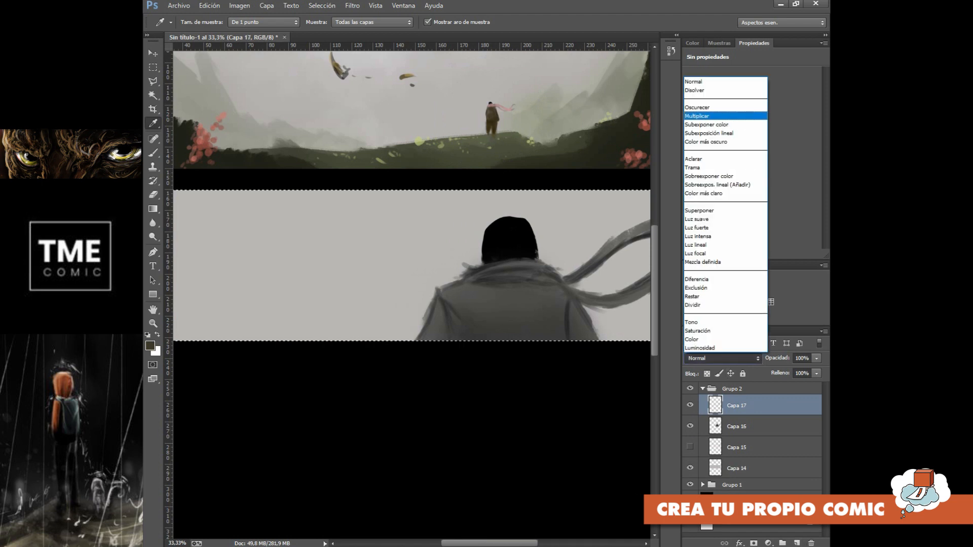
pyautogui.click(725, 116)
# Glaze the whole coat with the sampled dark colour using a 200 px brush, raising its opacity to 100%
pyautogui.click(153, 152)
pyautogui.click(198, 22)
pyautogui.click(165, 140)
pyautogui.press('Return')
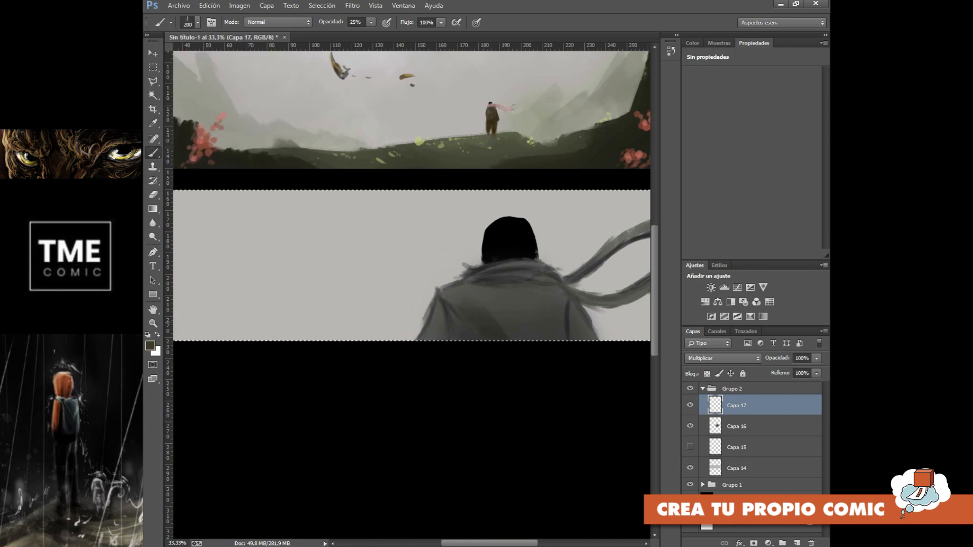
pyautogui.moveTo(480, 310)
pyautogui.mouseDown()
pyautogui.moveTo(501, 325)
pyautogui.moveTo(520, 312)
pyautogui.moveTo(528, 323)
pyautogui.moveTo(470, 307)
pyautogui.mouseUp()
pyautogui.click(371, 22)
pyautogui.click(413, 34)
pyautogui.moveTo(509, 332)
pyautogui.mouseDown()
pyautogui.moveTo(450, 308)
pyautogui.moveTo(472, 288)
pyautogui.moveTo(537, 312)
pyautogui.moveTo(547, 273)
pyautogui.moveTo(466, 276)
pyautogui.moveTo(529, 271)
pyautogui.moveTo(497, 268)
pyautogui.moveTo(548, 276)
pyautogui.moveTo(551, 286)
pyautogui.moveTo(495, 265)
pyautogui.mouseUp()
pyautogui.moveTo(567, 304)
pyautogui.mouseDown()
pyautogui.moveTo(530, 334)
pyautogui.moveTo(583, 330)
pyautogui.moveTo(565, 295)
pyautogui.mouseUp()
pyautogui.moveTo(442, 303)
pyautogui.mouseDown()
pyautogui.moveTo(447, 322)
pyautogui.moveTo(439, 335)
pyautogui.moveTo(440, 303)
pyautogui.moveTo(425, 336)
pyautogui.moveTo(434, 304)
pyautogui.moveTo(458, 290)
pyautogui.mouseUp()
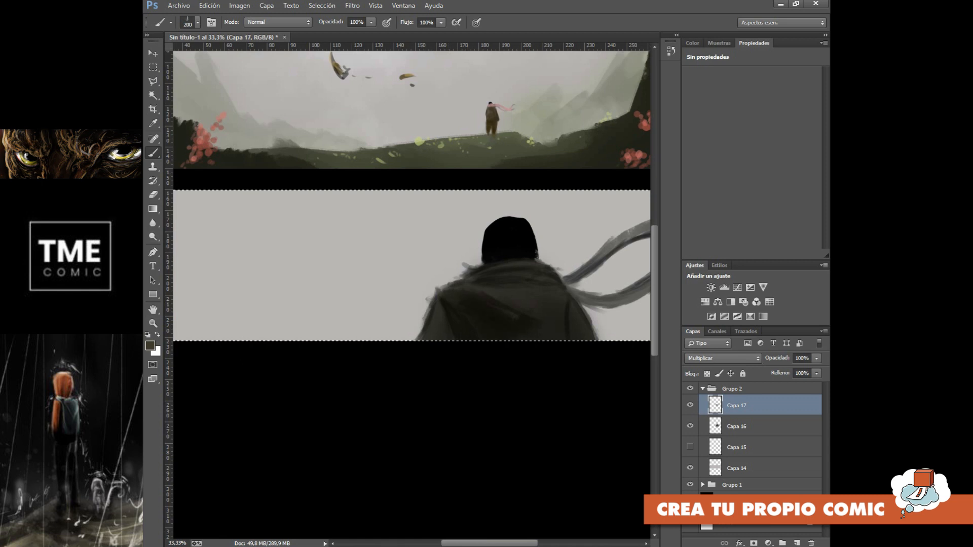
# Set the painting colour to the ochre #877445 and glaze the coat with it on the Multiply layer
pyautogui.click(150, 345)
pyautogui.click(408, 206)
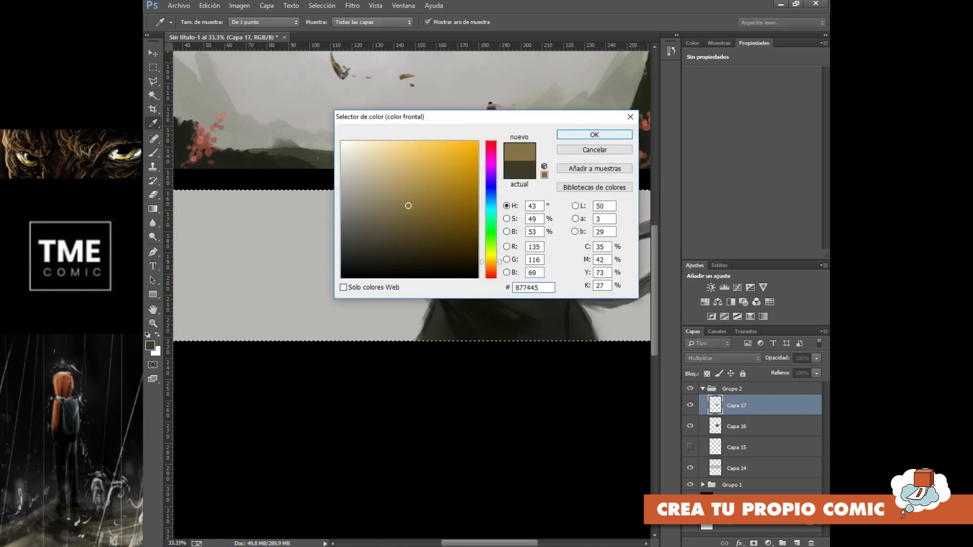
pyautogui.click(594, 135)
pyautogui.moveTo(460, 299); pyautogui.dragTo(527, 321)
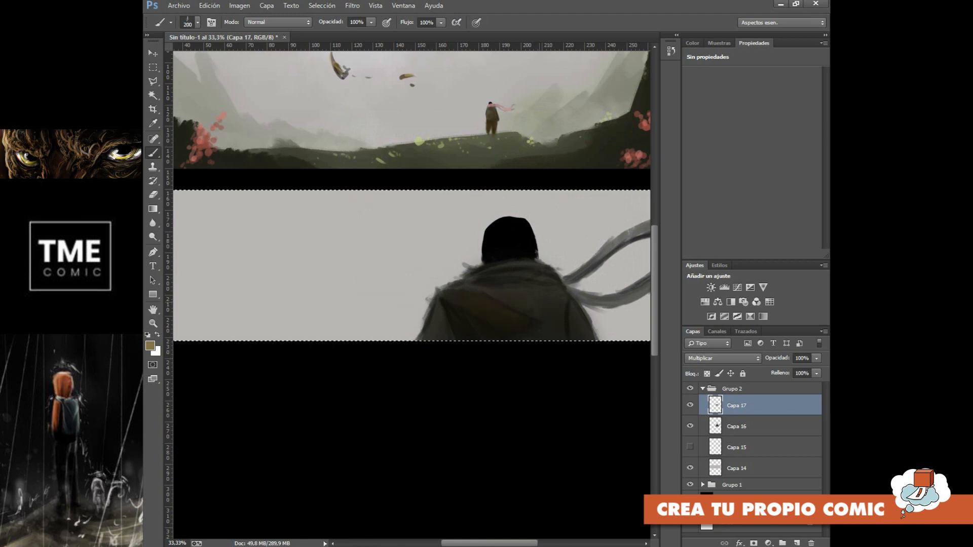
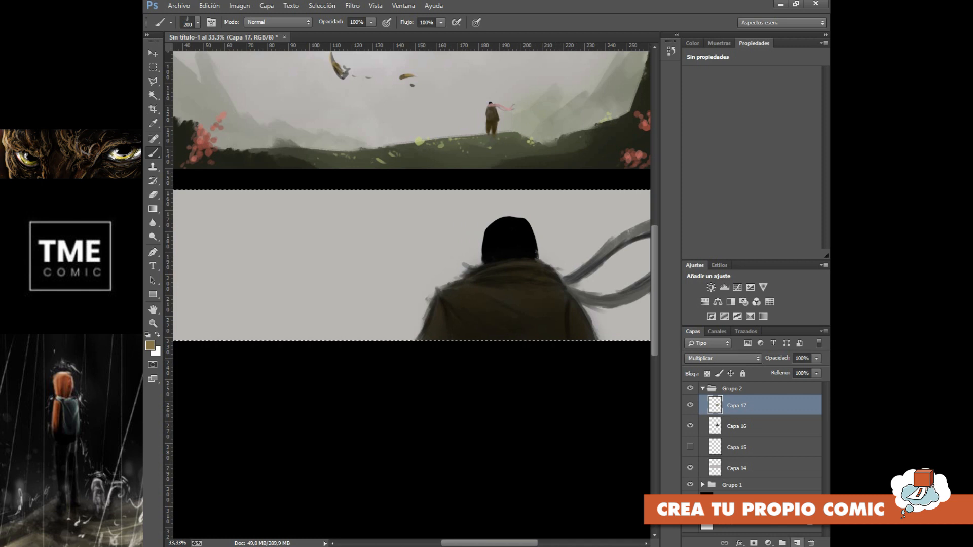
# Add a new Normal layer and paint ochre highlights on the coat's collar and shoulder seam with a 42 px brush
pyautogui.click(797, 543)
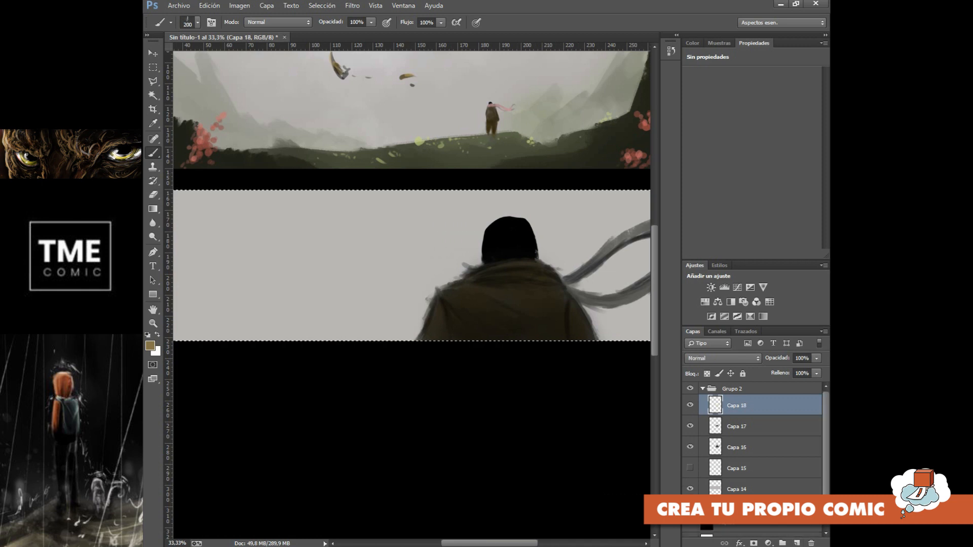
pyautogui.click(198, 23)
pyautogui.click(217, 56)
pyautogui.press('Return')
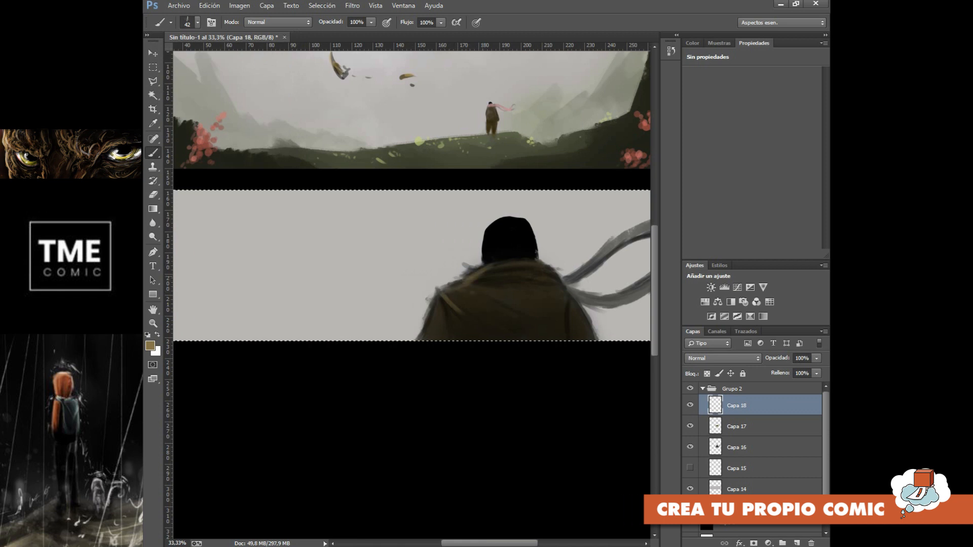
pyautogui.moveTo(478, 270)
pyautogui.mouseDown()
pyautogui.moveTo(521, 257)
pyautogui.moveTo(521, 266)
pyautogui.mouseUp()
pyautogui.moveTo(440, 295); pyautogui.dragTo(431, 315)
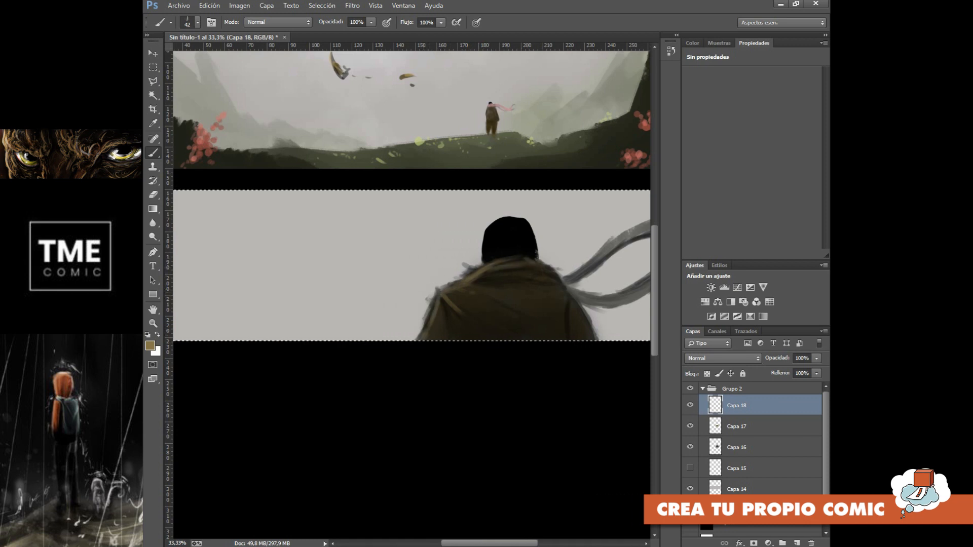
# Load the figure layer Capa 16 as a selection and softly lighten the coat with a soft round 379 px brush at low opacity
pyautogui.click(197, 22)
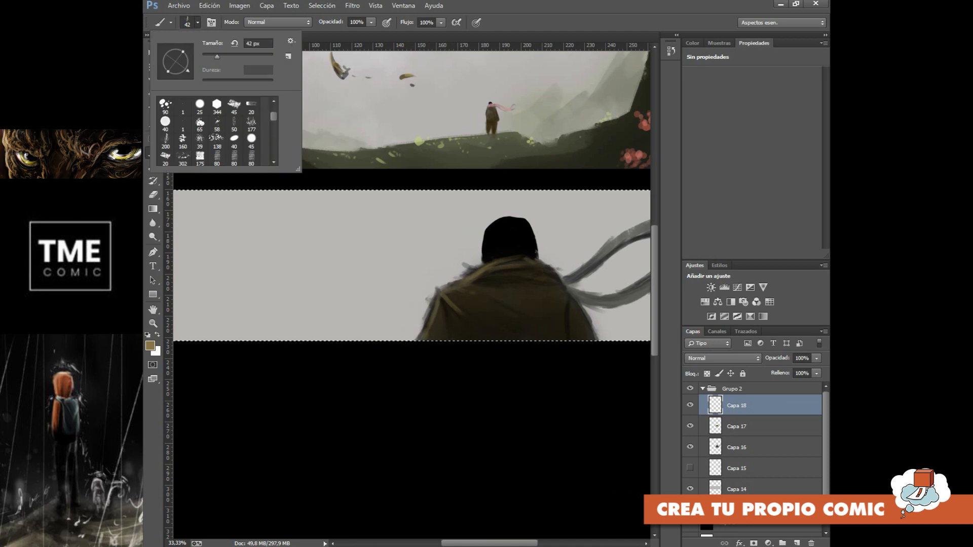
pyautogui.scroll(3, 215, 131)
pyautogui.click(234, 105)
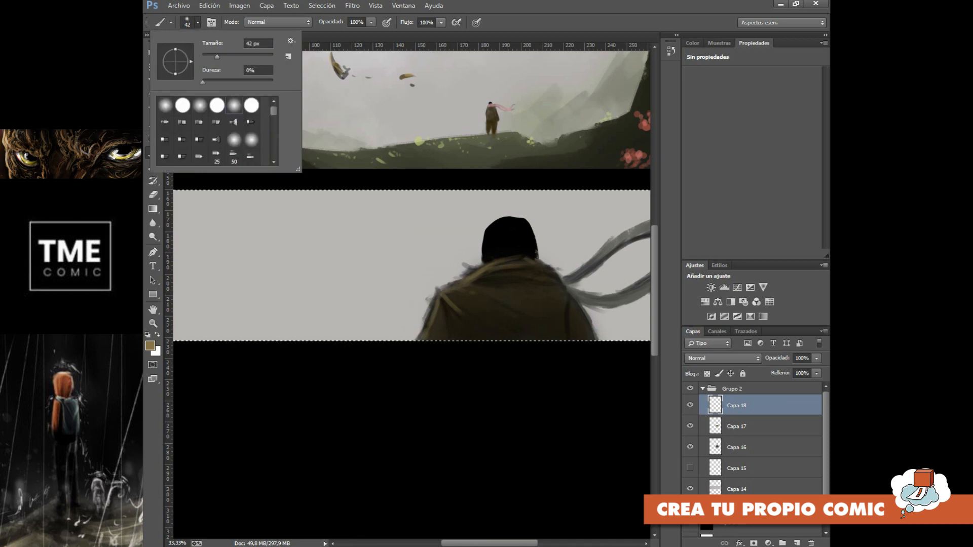
pyautogui.click(262, 55)
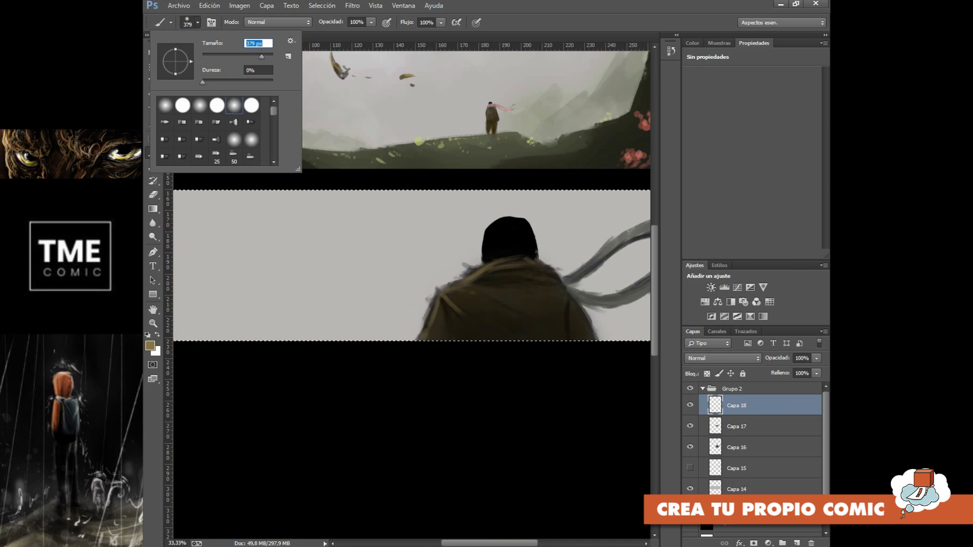
pyautogui.keyDown('ctrl'); pyautogui.click(715, 447); pyautogui.keyUp('ctrl')
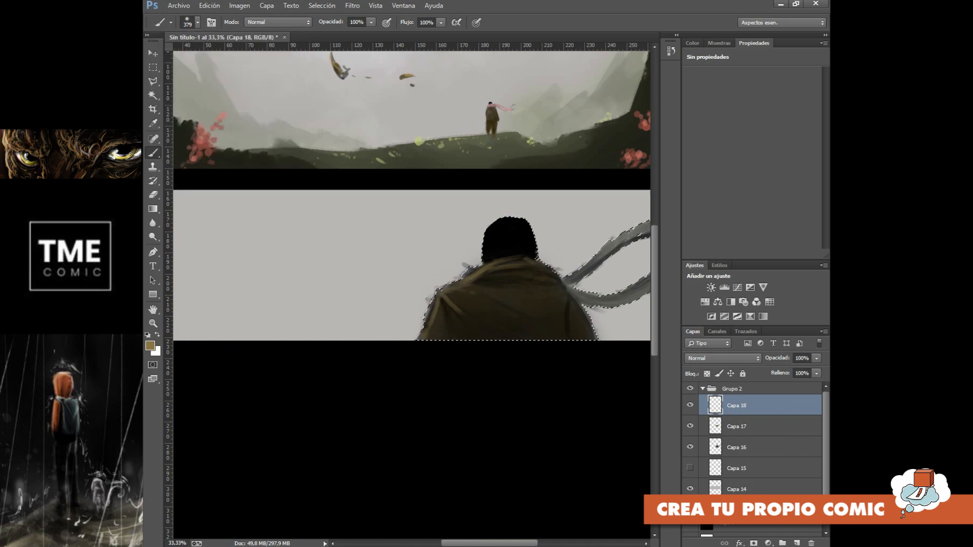
pyautogui.moveTo(371, 22); pyautogui.dragTo(329, 34)
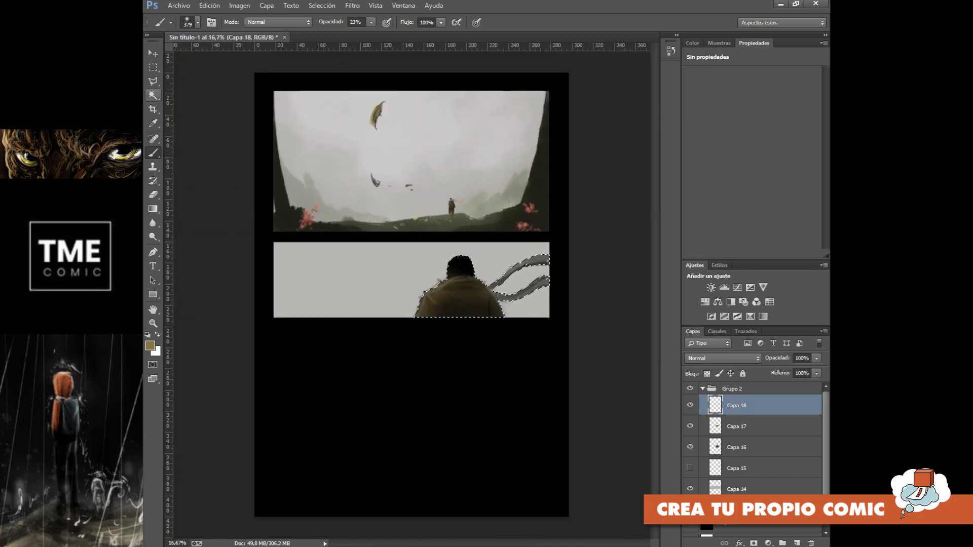
# Deselect the figure to examine the shaded coat up close, and restore the selection for painting
pyautogui.press('w')
pyautogui.hotkey('ctrl', 'd')
pyautogui.hotkey('ctrl', '+')
pyautogui.hotkey('ctrl', '+')
pyautogui.hotkey('ctrl', '+')
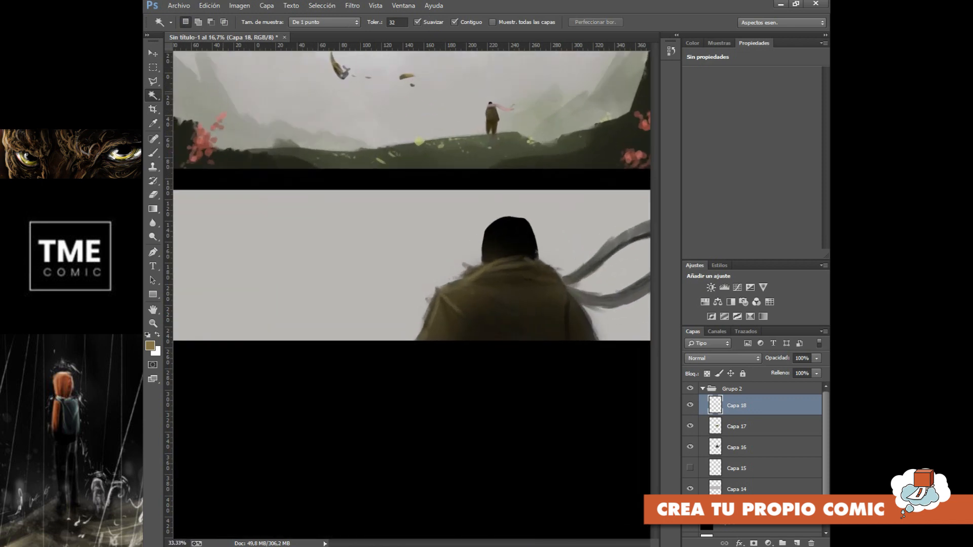
pyautogui.moveTo(563, 228); pyautogui.dragTo(426, 314)
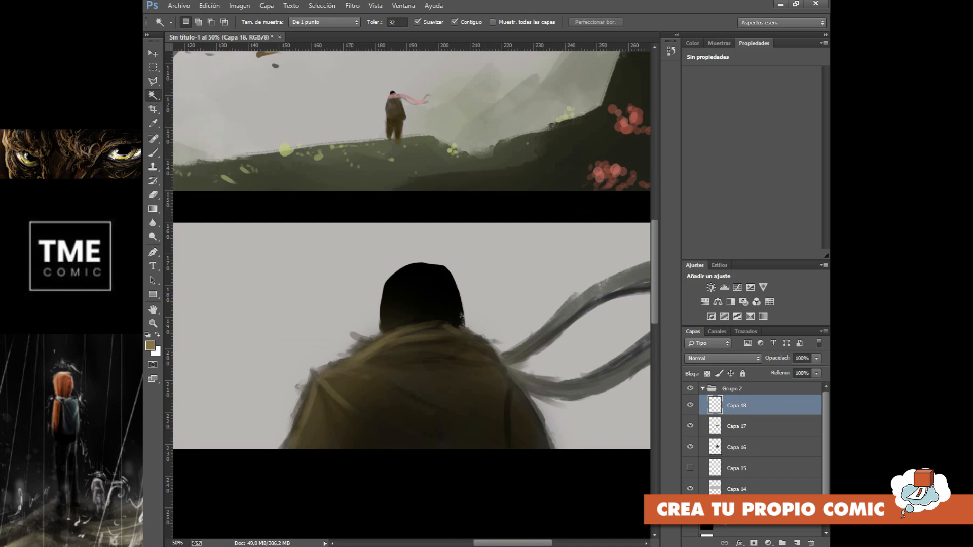
pyautogui.hotkey('ctrl', 'shift', 'd')
pyautogui.press('b')
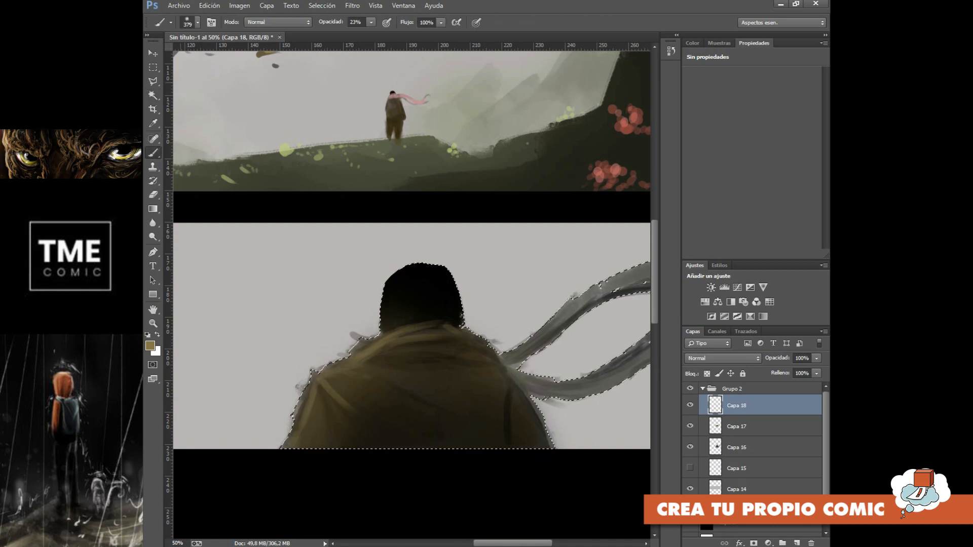
# Set the soft round brush to 62 px and sample the pink of the small figure's scarf as the painting colour
pyautogui.click(198, 22)
pyautogui.click(238, 56)
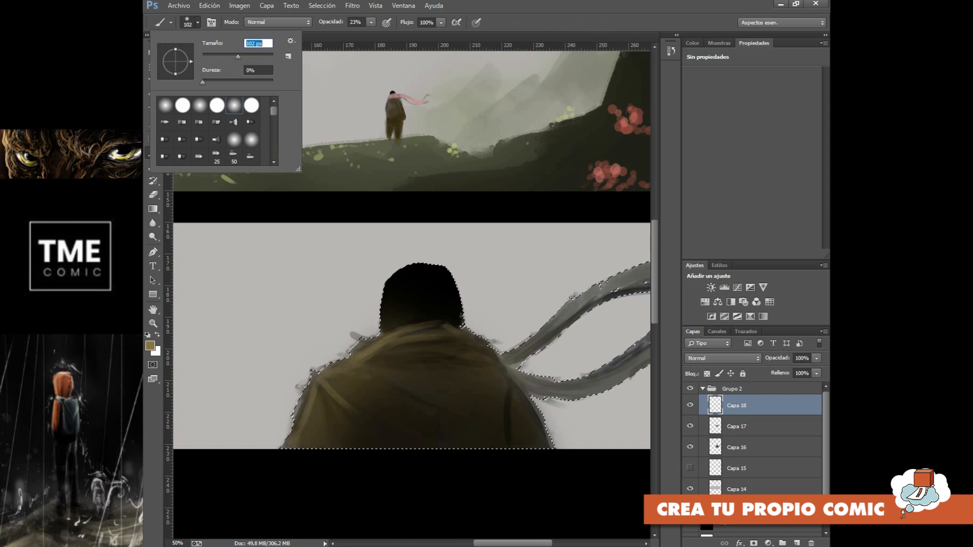
pyautogui.click(224, 56)
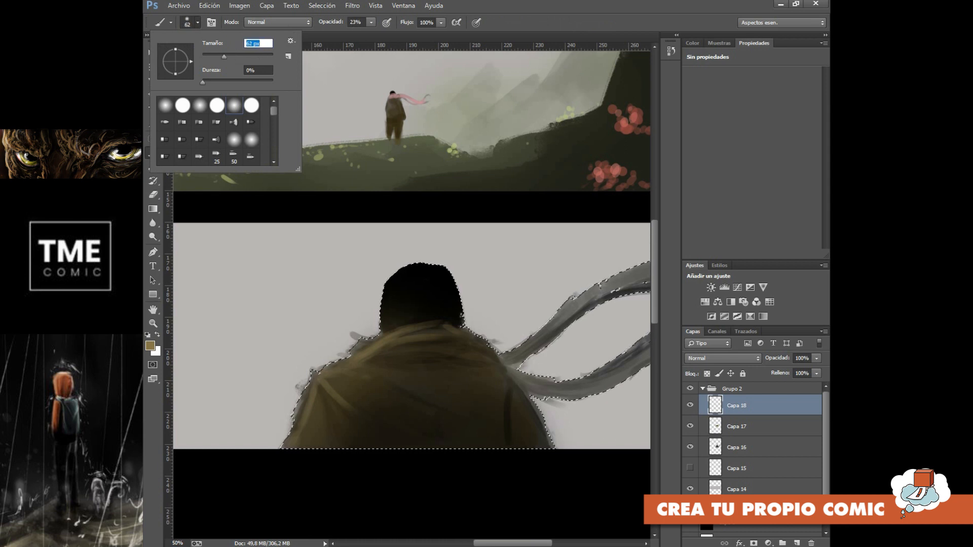
pyautogui.click(151, 346)
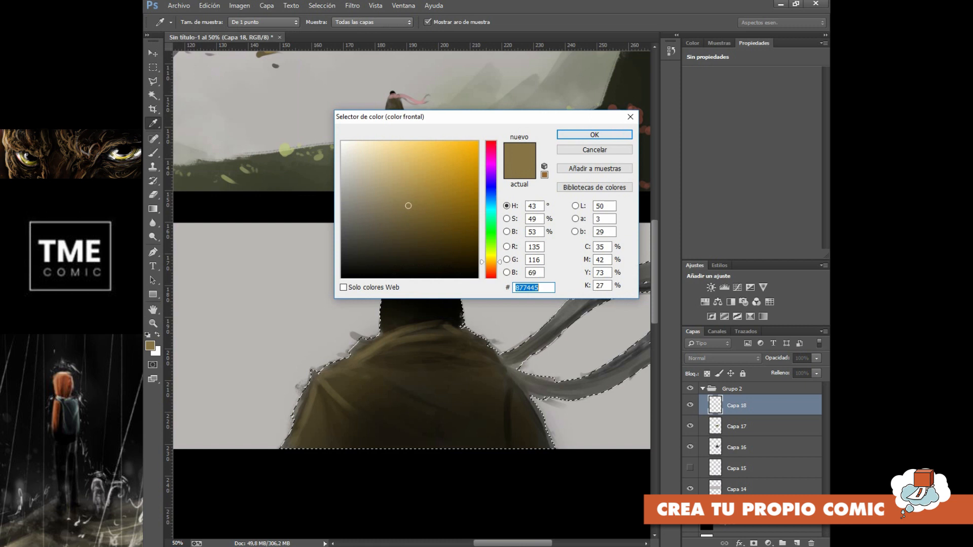
pyautogui.click(594, 134)
pyautogui.keyDown('alt'); pyautogui.click(402, 122); pyautogui.keyUp('alt')
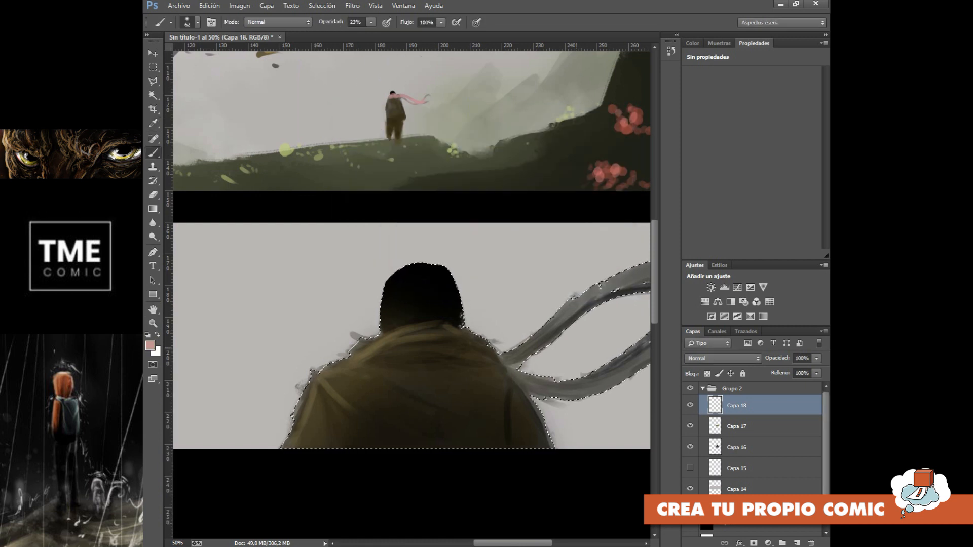
# Tint the scarf around the neck and its flying strands pink on the Multiply layer Capa 17 at 100% brush opacity
pyautogui.click(737, 427)
pyautogui.click(690, 426)
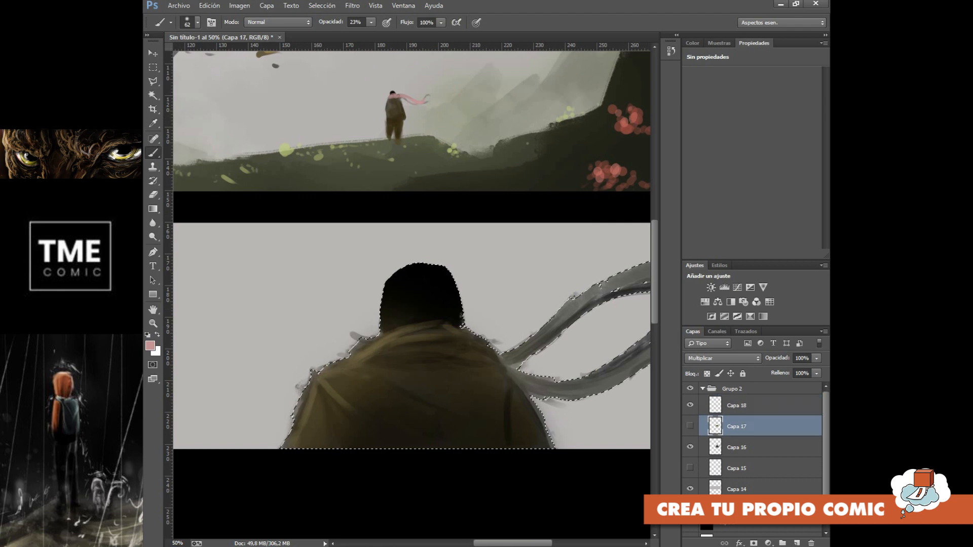
pyautogui.click(690, 426)
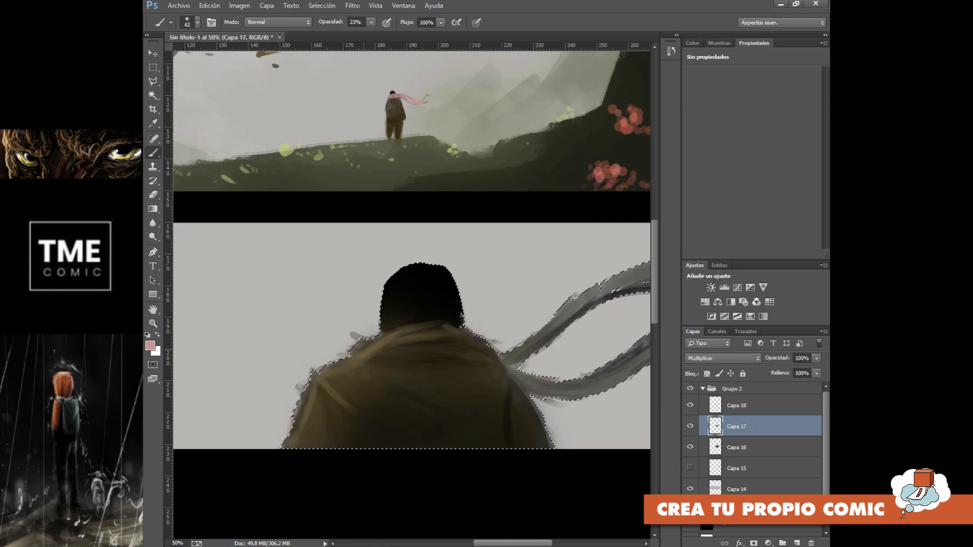
pyautogui.click(371, 22)
pyautogui.moveTo(367, 34); pyautogui.dragTo(414, 34)
pyautogui.moveTo(469, 343); pyautogui.dragTo(437, 338)
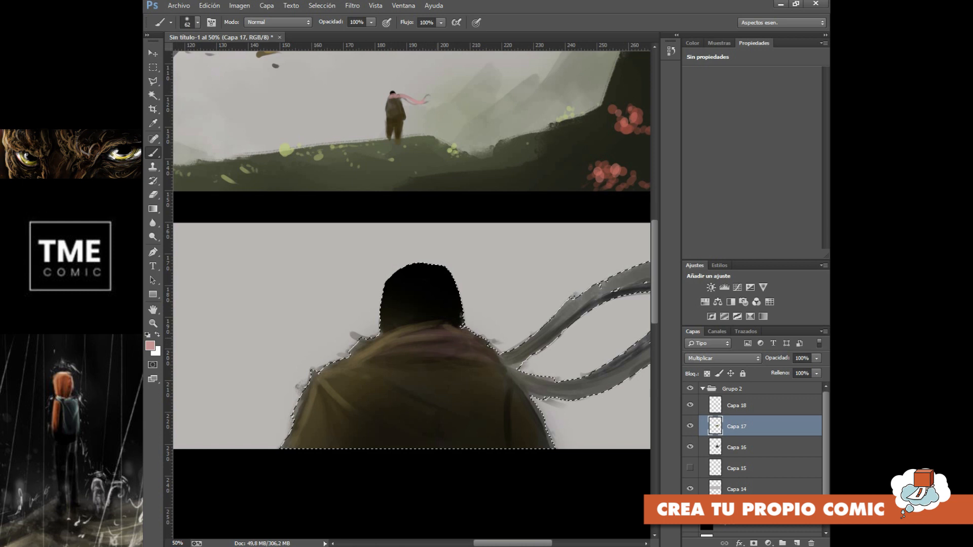
pyautogui.moveTo(502, 357)
pyautogui.mouseDown()
pyautogui.moveTo(579, 303)
pyautogui.moveTo(646, 276)
pyautogui.moveTo(524, 376)
pyautogui.moveTo(597, 387)
pyautogui.moveTo(639, 366)
pyautogui.mouseUp()
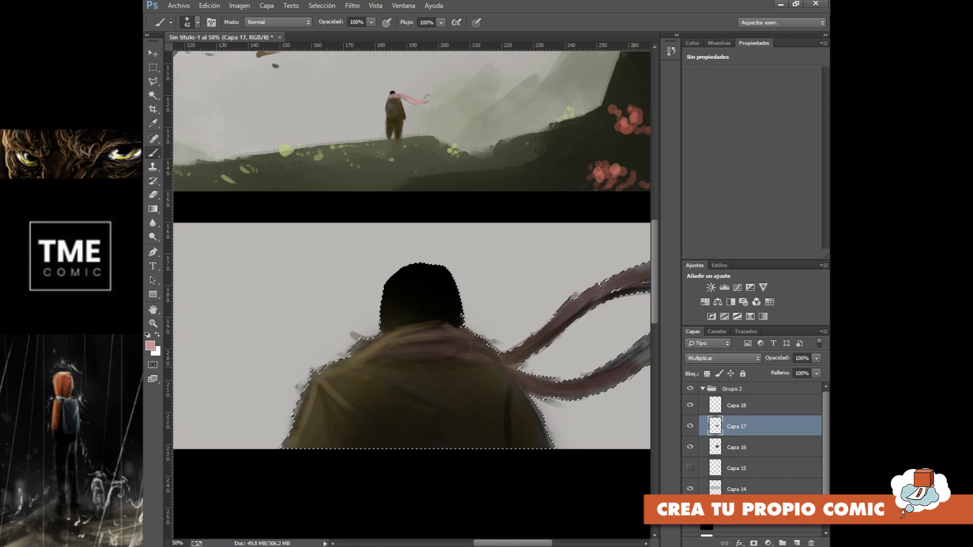
# Paint lighter pink over the scarf around the neck on the Normal layer Capa 18
pyautogui.hotkey('ctrl', '-')
pyautogui.hotkey('ctrl', '-')
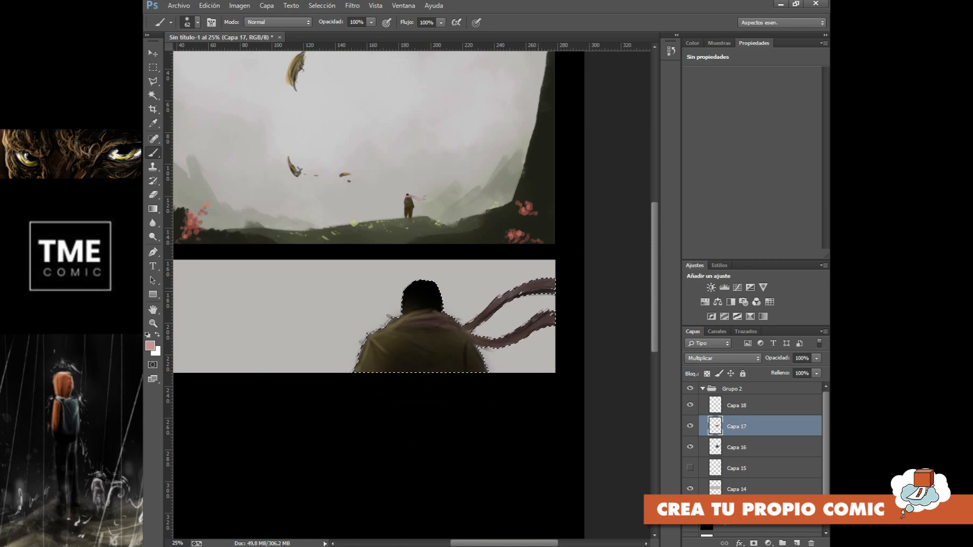
pyautogui.click(750, 406)
pyautogui.moveTo(395, 323); pyautogui.dragTo(397, 322)
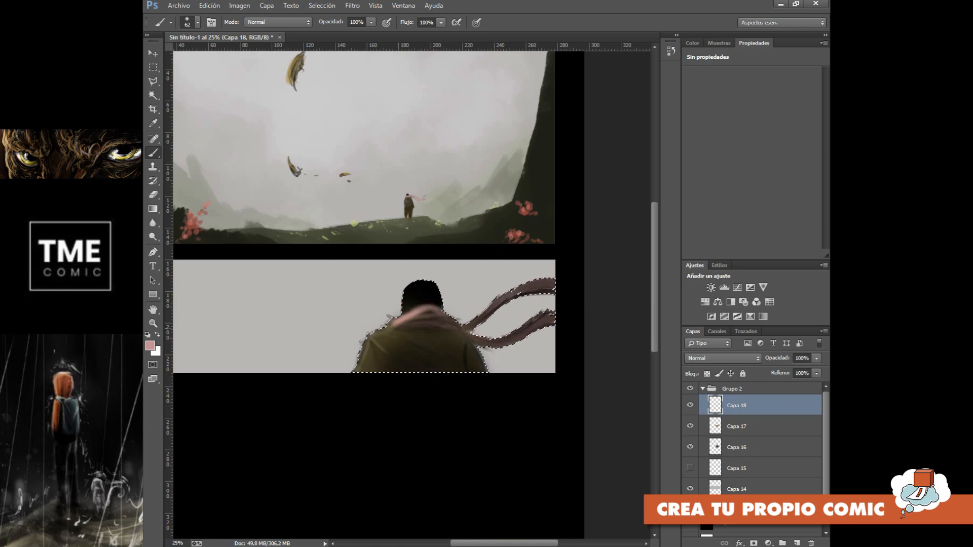
# Undo the last lighter pink strokes on the scarf and make the Normal layer Capa 18 active again
pyautogui.hotkey('ctrl', 'alt', 'z')
pyautogui.hotkey('ctrl', 'alt', 'z')
pyautogui.hotkey('ctrl', 'alt', 'z')
pyautogui.hotkey('ctrl', 'alt', 'z')
pyautogui.click(750, 426)
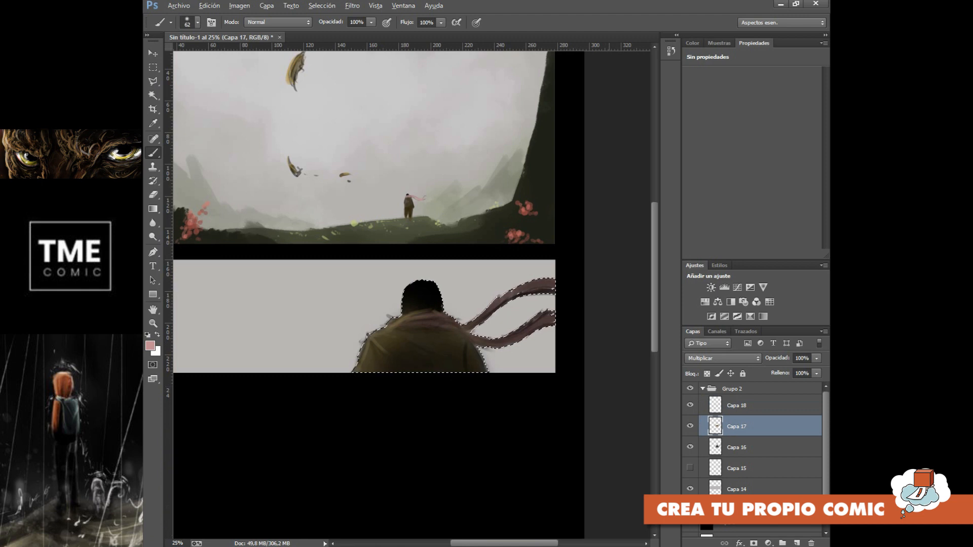
pyautogui.click(750, 406)
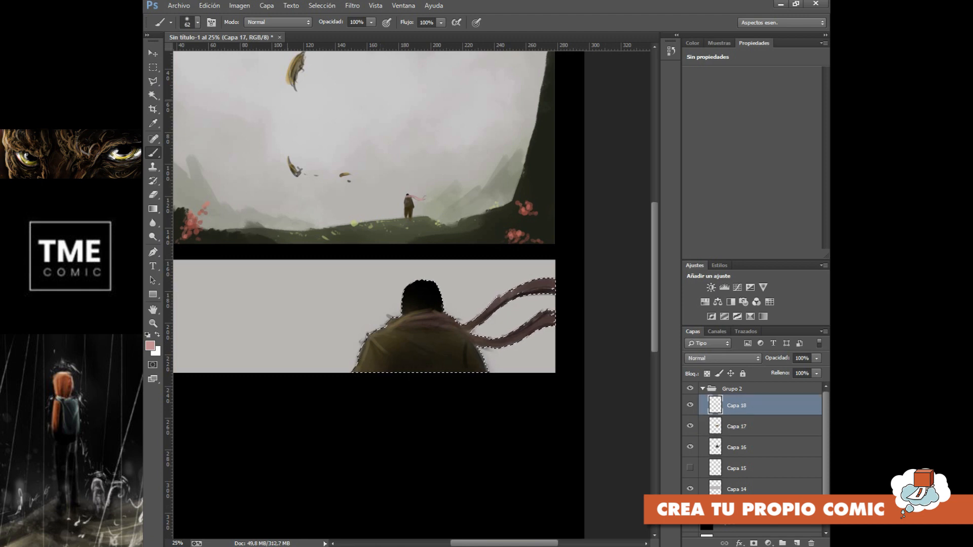
# Choose the textured 200 px brush preset and set its size to 57 px
pyautogui.click(197, 22)
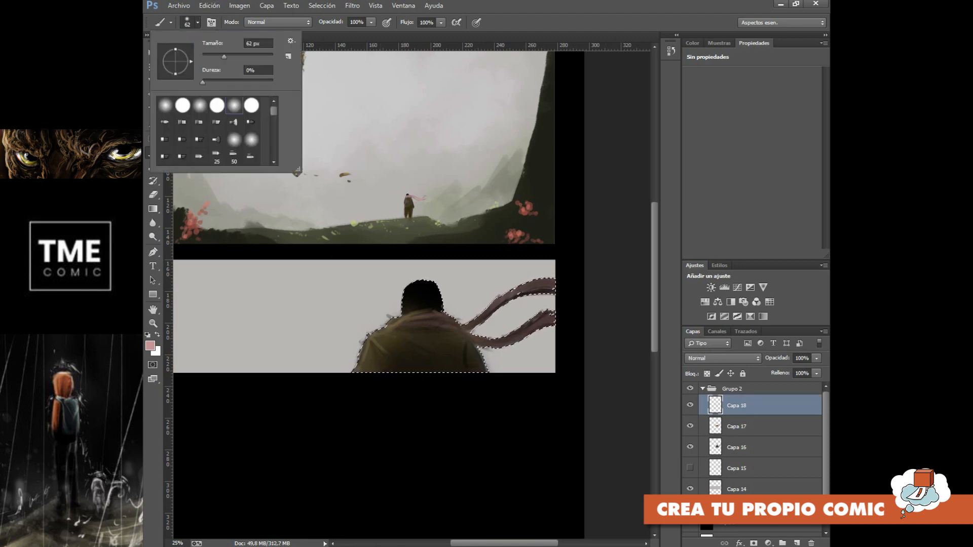
pyautogui.moveTo(273, 111); pyautogui.dragTo(274, 116)
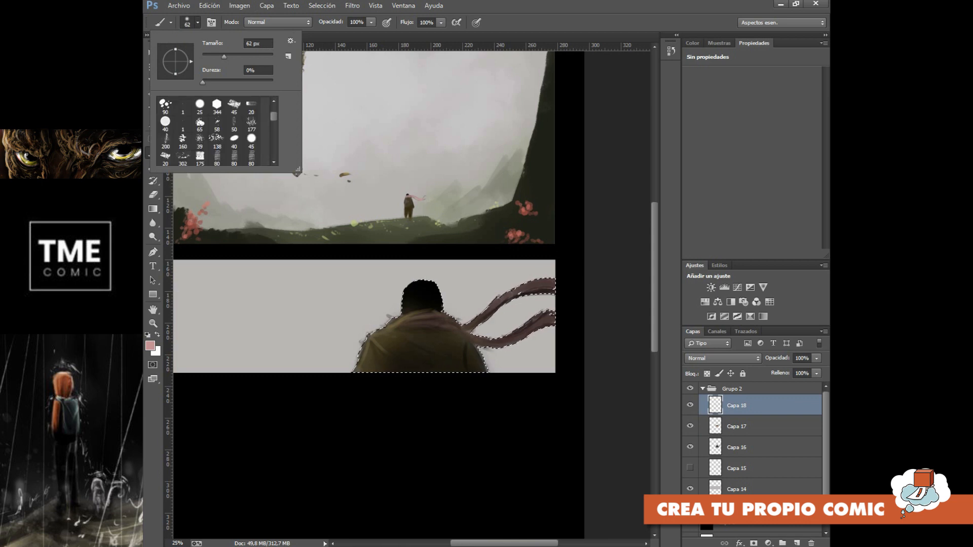
pyautogui.click(166, 141)
pyautogui.moveTo(253, 56); pyautogui.dragTo(222, 56)
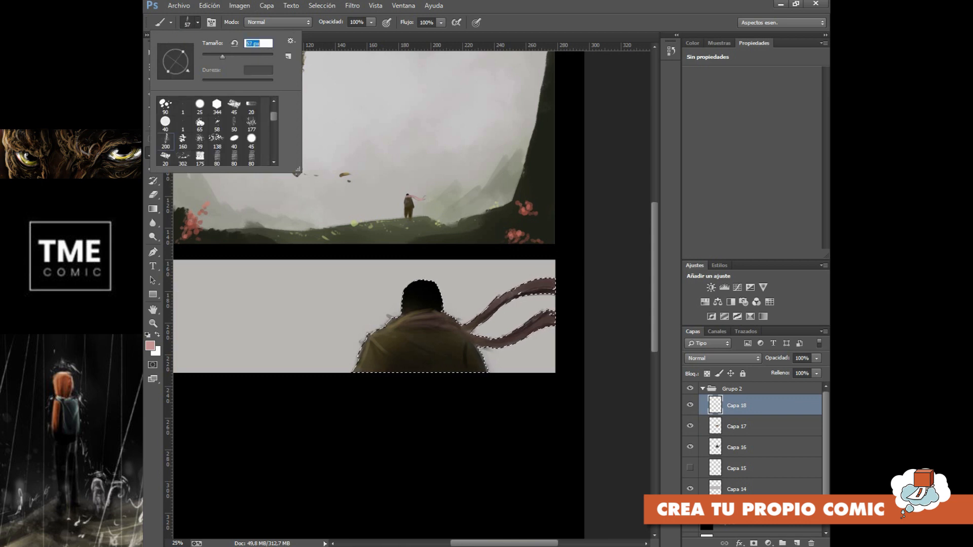
pyautogui.press('Return')
# Paint lighter pink strokes over the scarf around the neck and its flying strands on Capa 18
pyautogui.hotkey('ctrl', '+')
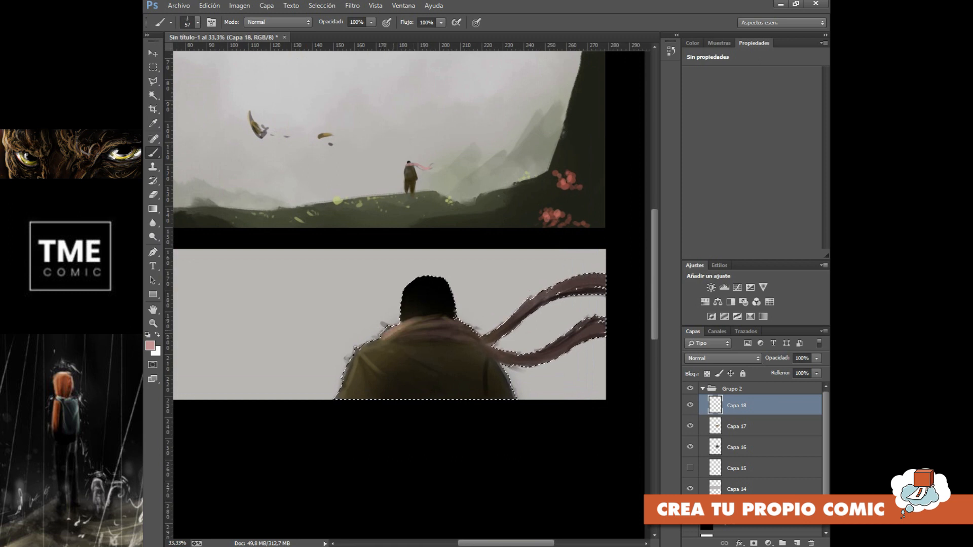
pyautogui.moveTo(437, 326); pyautogui.dragTo(456, 325)
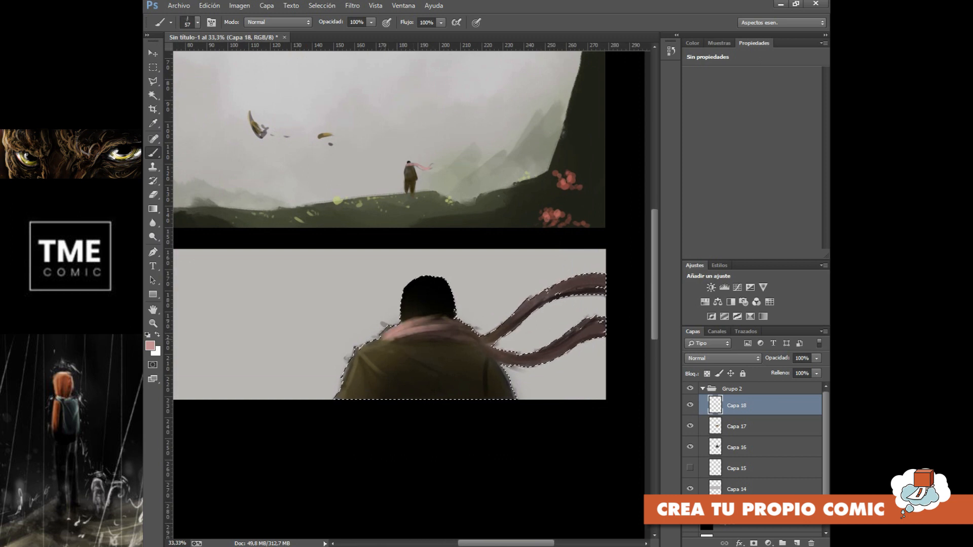
pyautogui.moveTo(387, 338); pyautogui.dragTo(447, 335)
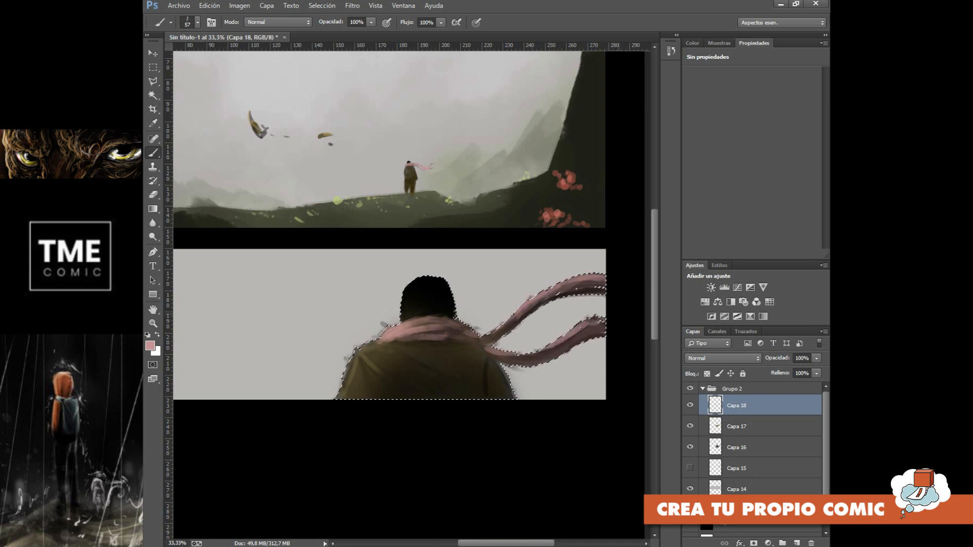
pyautogui.hotkey('ctrl', '-')
pyautogui.hotkey('ctrl', '-')
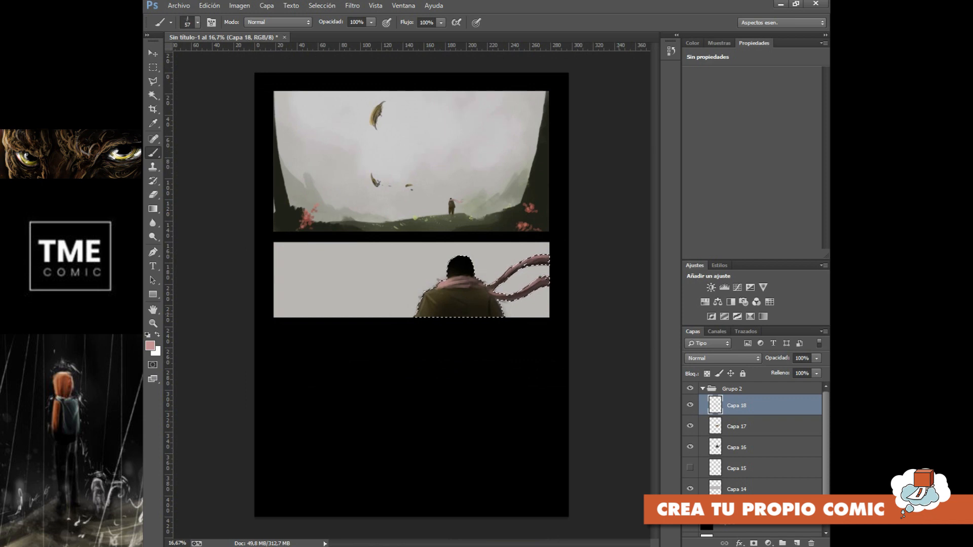
# Sample the coat's brown, pick a lighter tone of it and paint light folds across the back of the coat on Capa 18
pyautogui.hotkey('ctrl', '+')
pyautogui.hotkey('ctrl', '+')
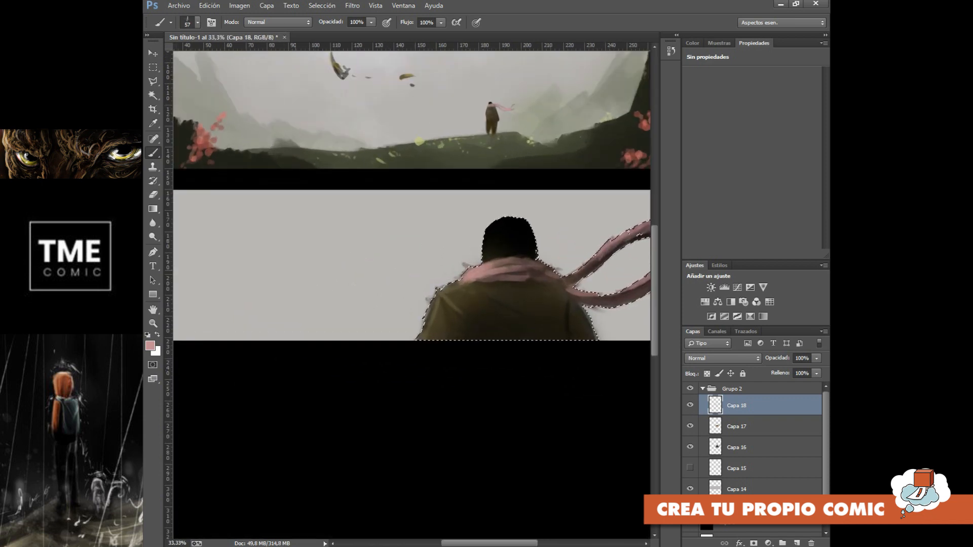
pyautogui.press('i')
pyautogui.click(449, 301)
pyautogui.click(153, 153)
pyautogui.click(150, 346)
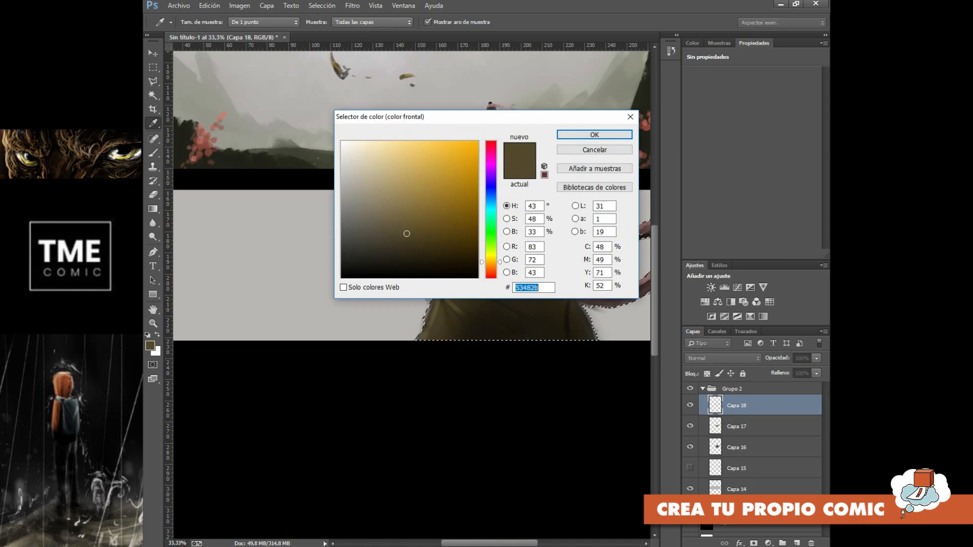
pyautogui.click(403, 198)
pyautogui.click(594, 134)
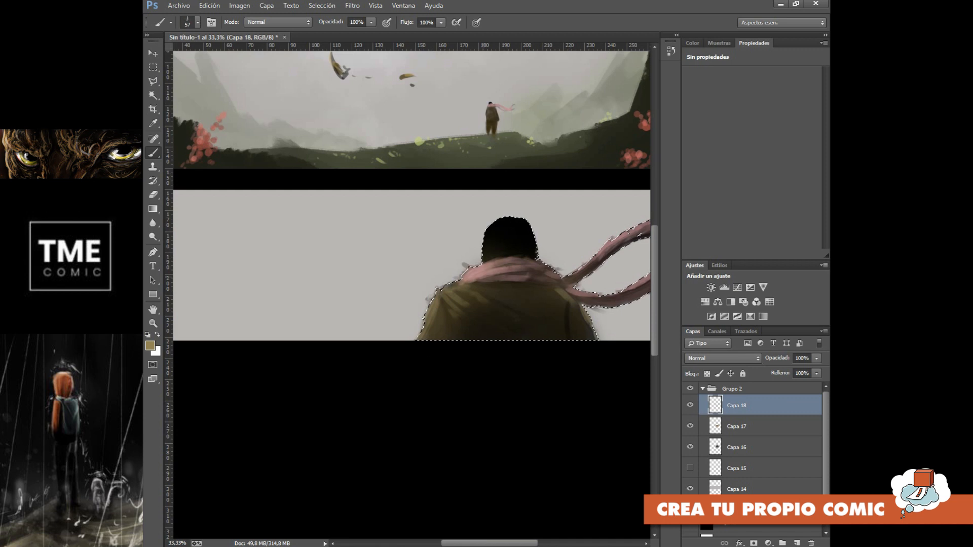
# Deselect the figure to examine the highlighted coat at a distance, and restore the selection
pyautogui.hotkey('ctrl', 'd')
pyautogui.hotkey('ctrl', '-')
pyautogui.hotkey('ctrl', 'shift', 'd')
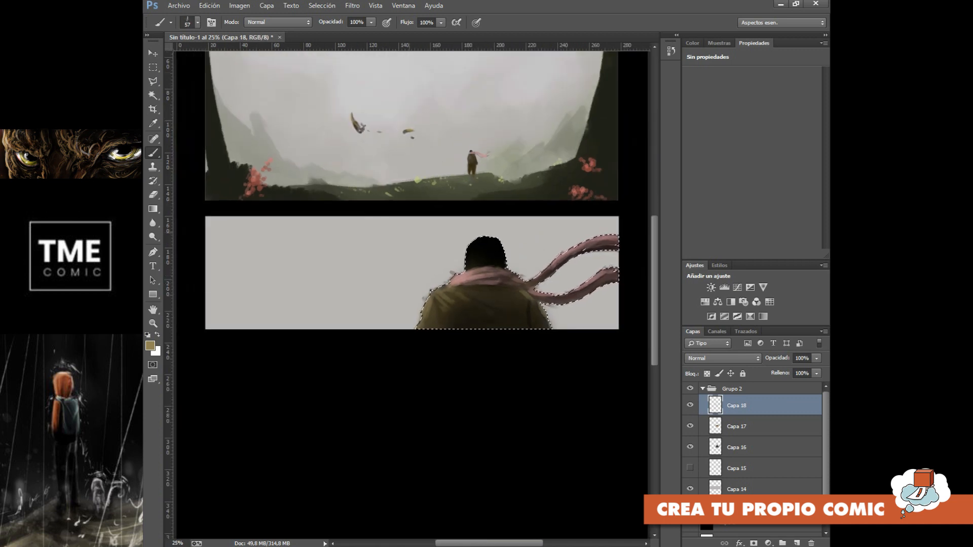
pyautogui.hotkey('ctrl', '-')
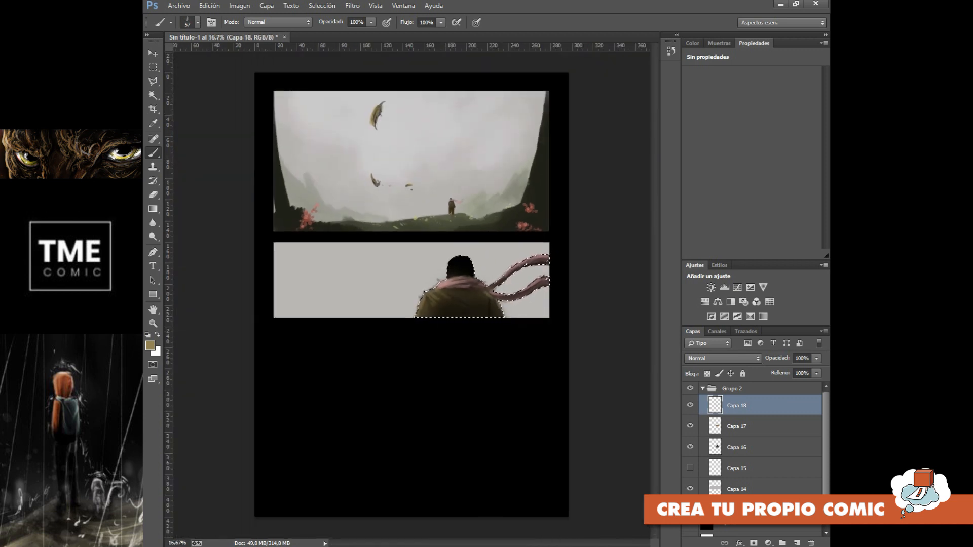
# Choose the textured 300 px brush preset and enlarge it to 2252 px
pyautogui.click(197, 22)
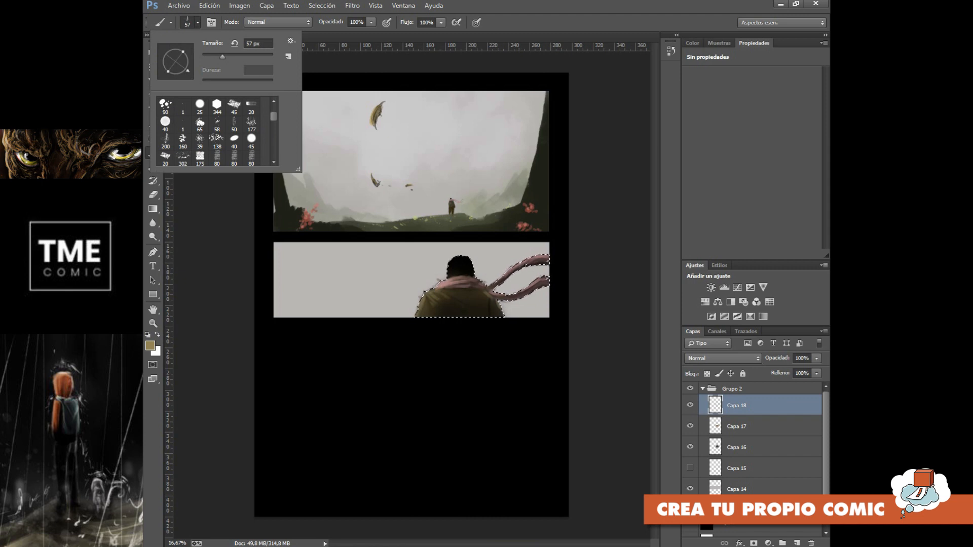
pyautogui.moveTo(273, 116); pyautogui.dragTo(274, 121)
pyautogui.click(274, 101)
pyautogui.click(234, 111)
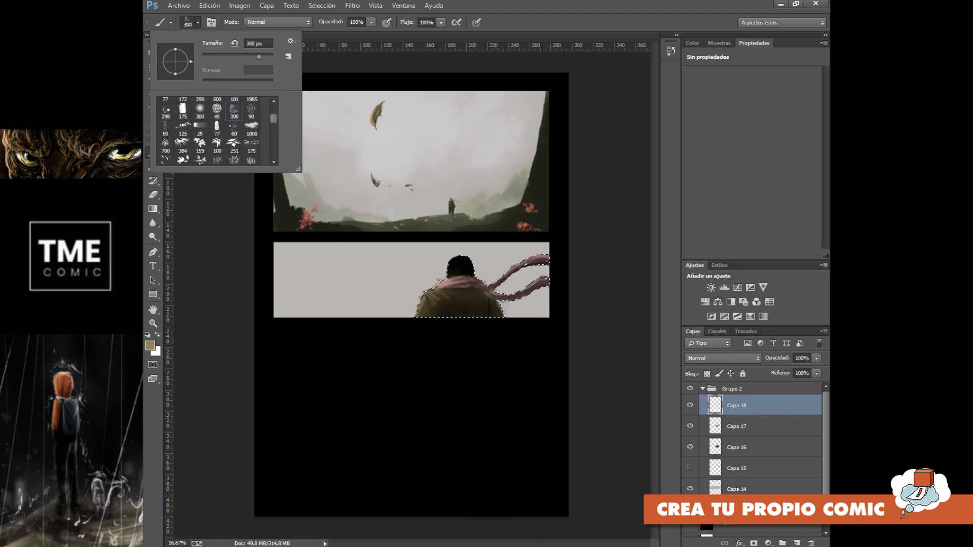
pyautogui.moveTo(259, 57); pyautogui.dragTo(269, 57)
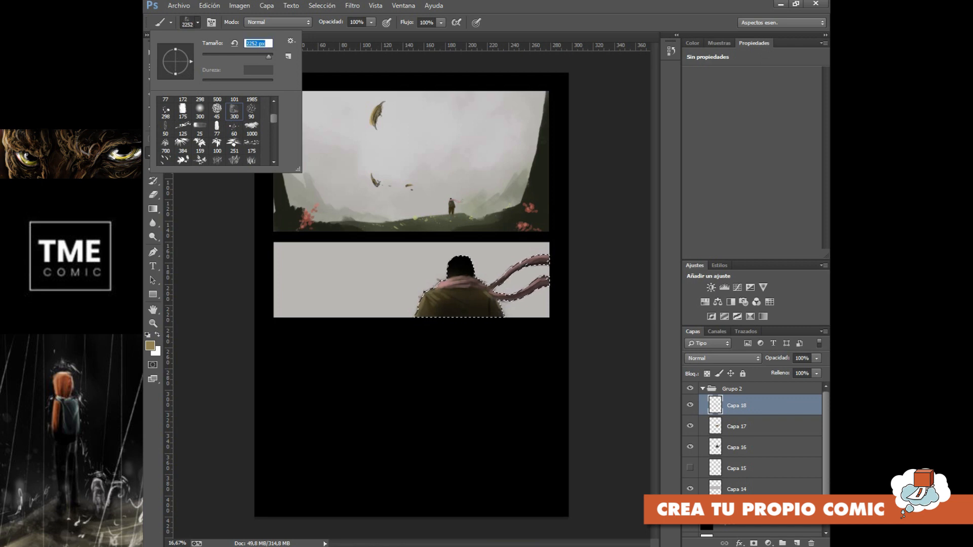
pyautogui.press('Return')
# Darken the figure's coat with black texture dabs on Capa 18, and clear the selection
pyautogui.press('d')
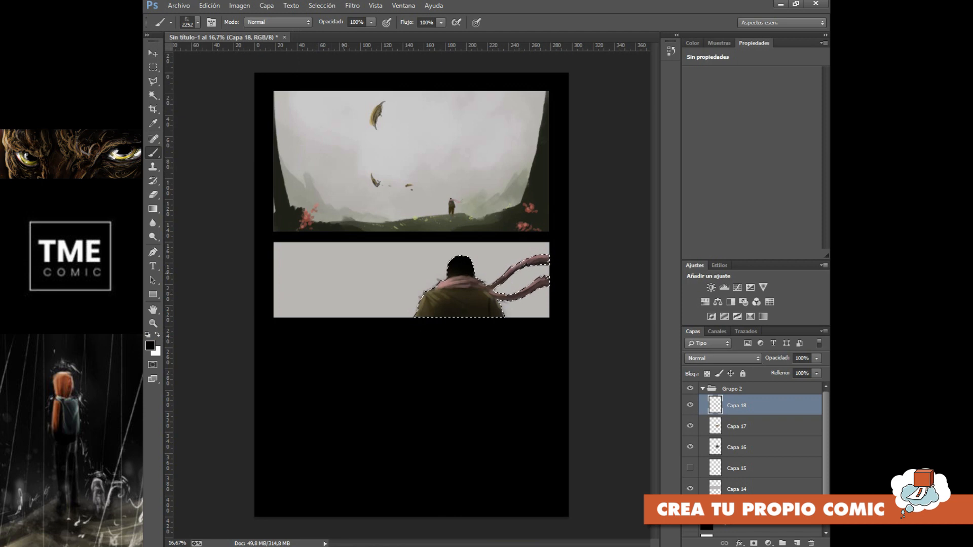
pyautogui.click(428, 307)
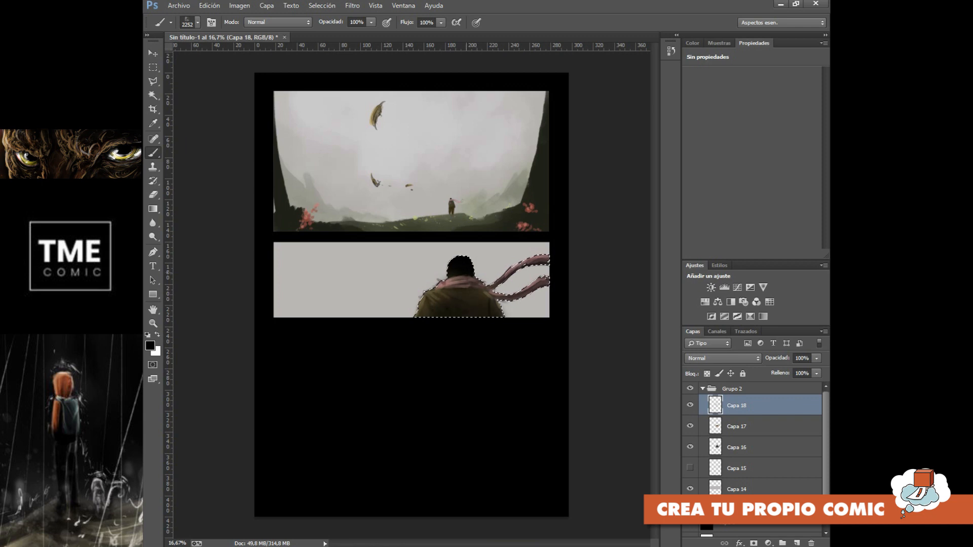
pyautogui.click(429, 298)
pyautogui.hotkey('ctrl', 'd')
# Add a new layer above Capa 14 and load the second panel's outline as a selection
pyautogui.press('w')
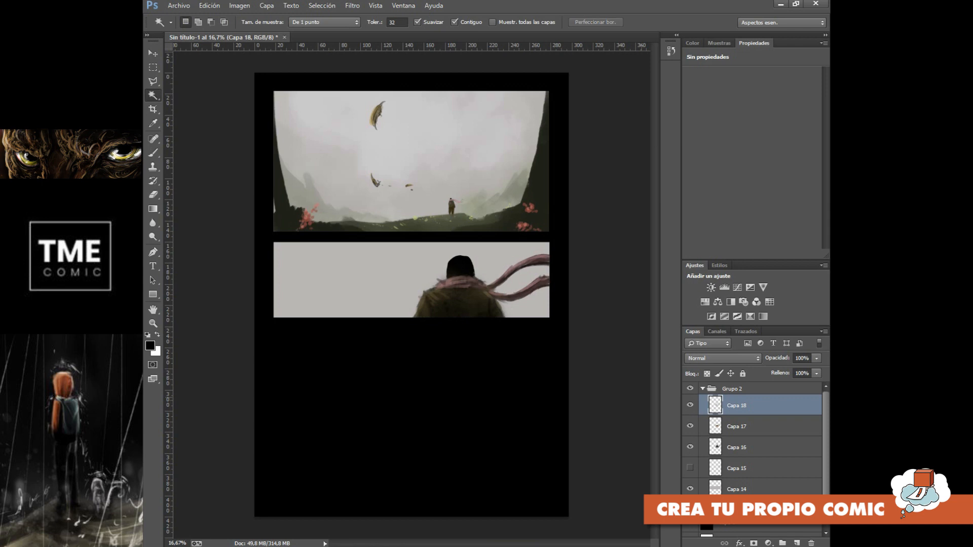
pyautogui.click(745, 489)
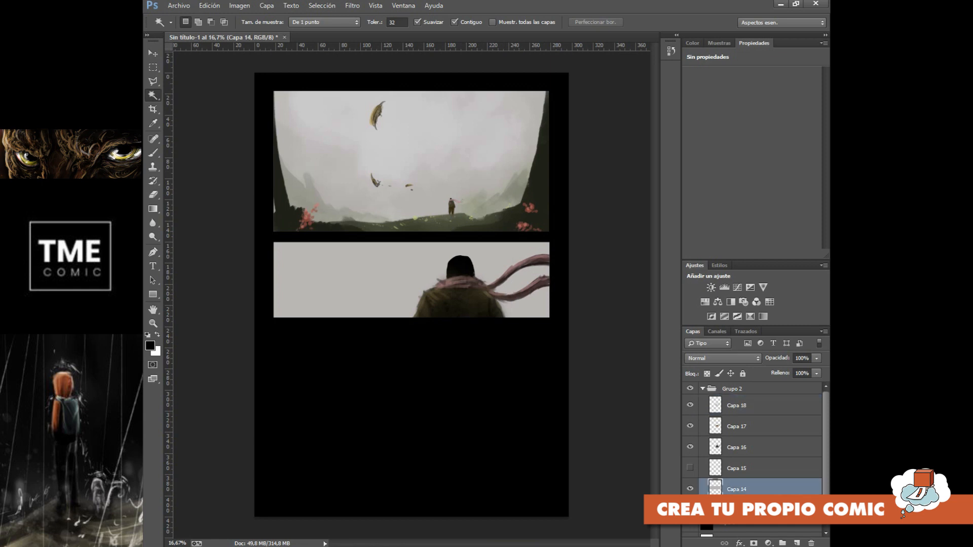
pyautogui.click(797, 544)
pyautogui.keyDown('ctrl'); pyautogui.click(715, 510); pyautogui.keyUp('ctrl')
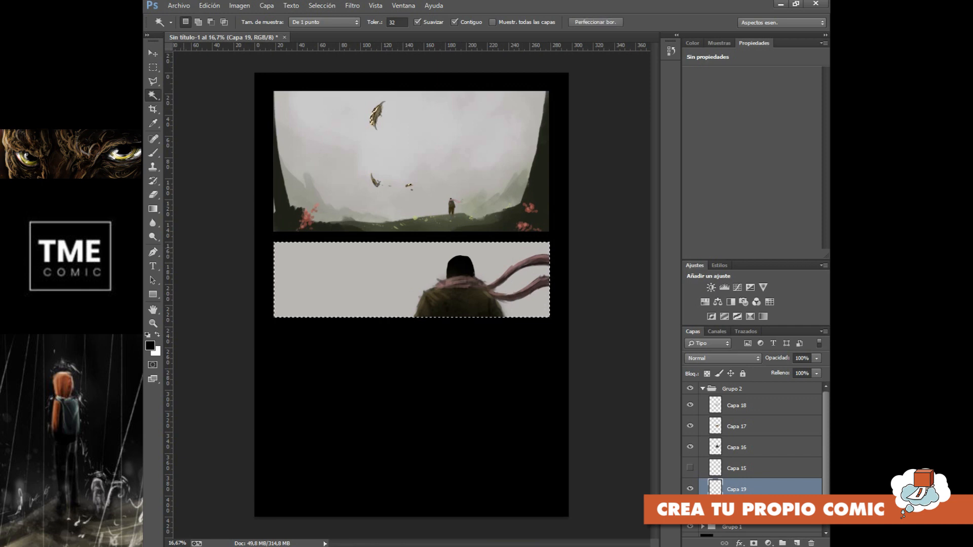
# Sample the second panel's grey background and darken the painting colour to #767373
pyautogui.click(153, 153)
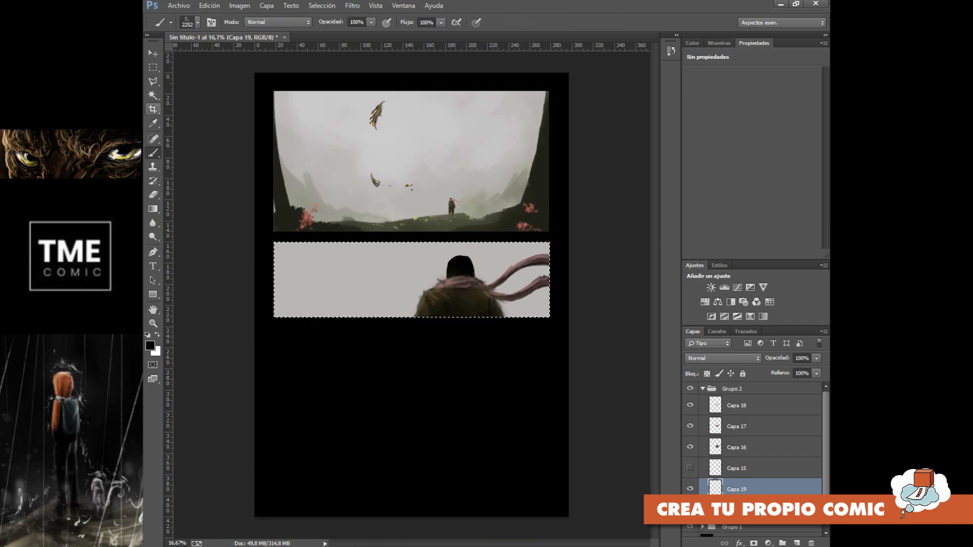
pyautogui.click(153, 123)
pyautogui.click(365, 284)
pyautogui.click(150, 345)
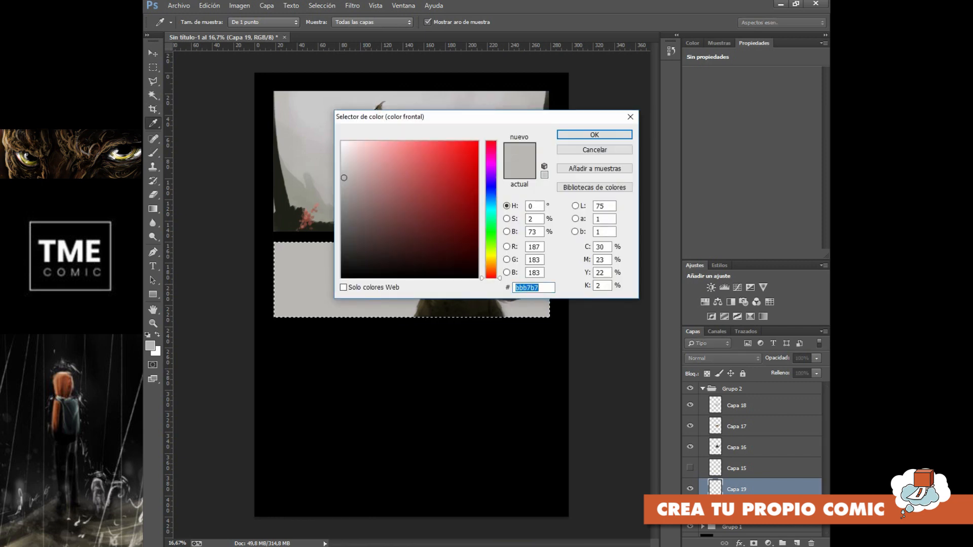
pyautogui.click(344, 215)
pyautogui.click(594, 135)
pyautogui.click(153, 153)
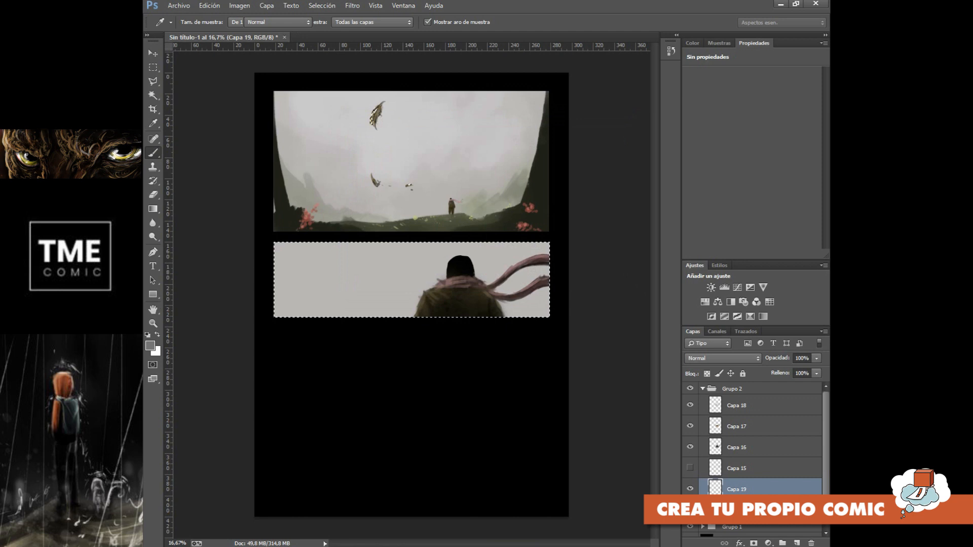
# Paint darker grey clouds across the second panel's background on Capa 19 with a cloud-textured brush at 1908 px
pyautogui.click(197, 22)
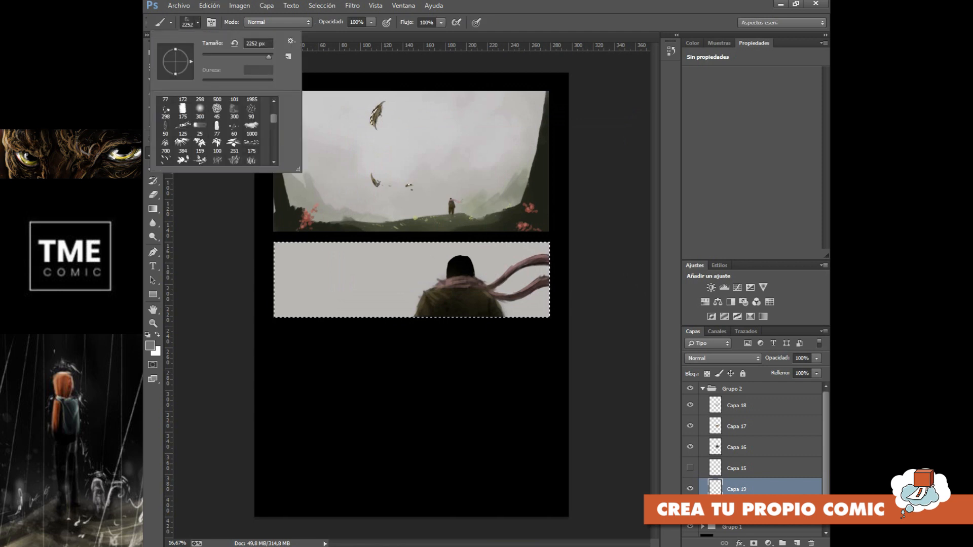
pyautogui.scroll(-3, 214, 130)
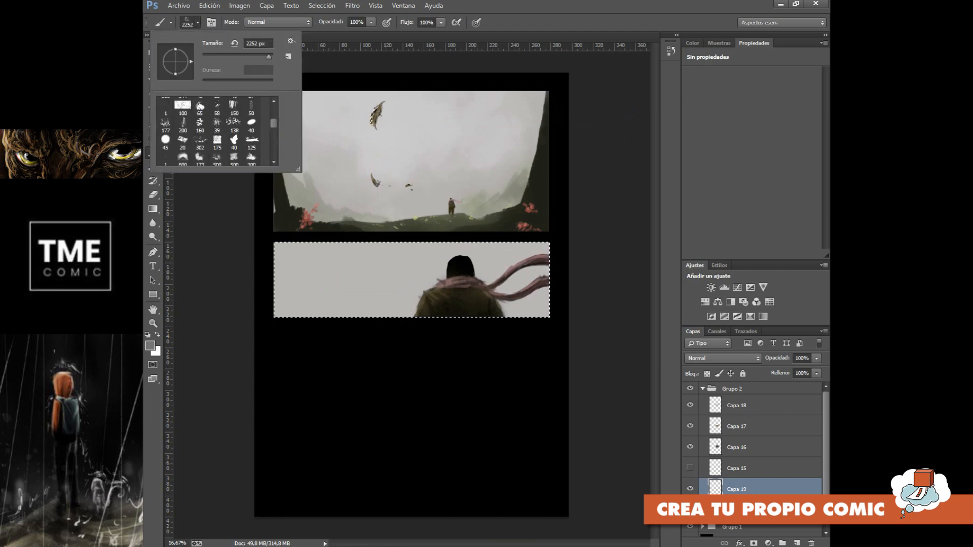
pyautogui.click(200, 158)
pyautogui.moveTo(250, 57); pyautogui.dragTo(268, 56)
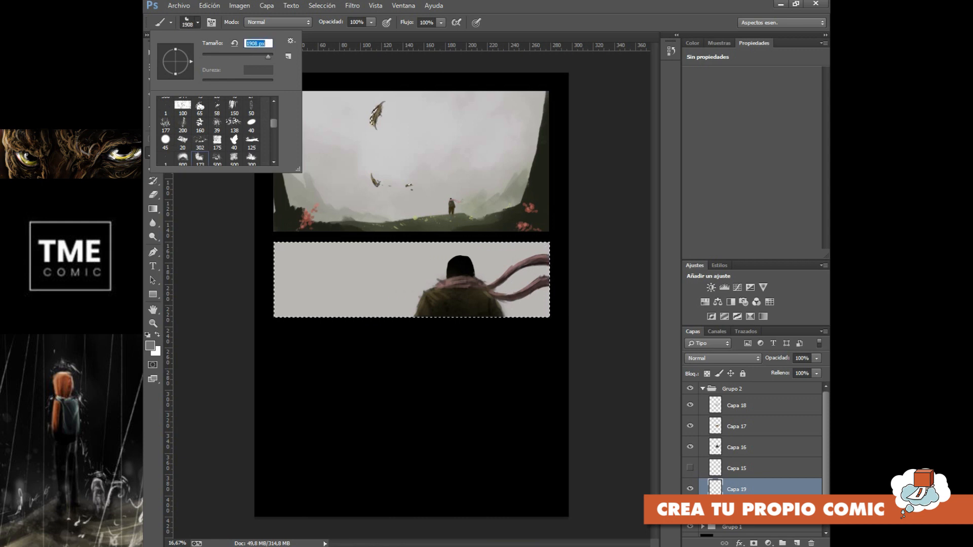
pyautogui.moveTo(294, 274)
pyautogui.mouseDown()
pyautogui.moveTo(334, 303)
pyautogui.moveTo(421, 304)
pyautogui.mouseUp()
pyautogui.moveTo(520, 304)
pyautogui.mouseDown()
pyautogui.moveTo(529, 269)
pyautogui.moveTo(537, 302)
pyautogui.moveTo(527, 258)
pyautogui.mouseUp()
pyautogui.moveTo(387, 279); pyautogui.dragTo(436, 256)
pyautogui.moveTo(515, 249)
pyautogui.mouseDown()
pyautogui.moveTo(539, 294)
pyautogui.moveTo(503, 313)
pyautogui.mouseUp()
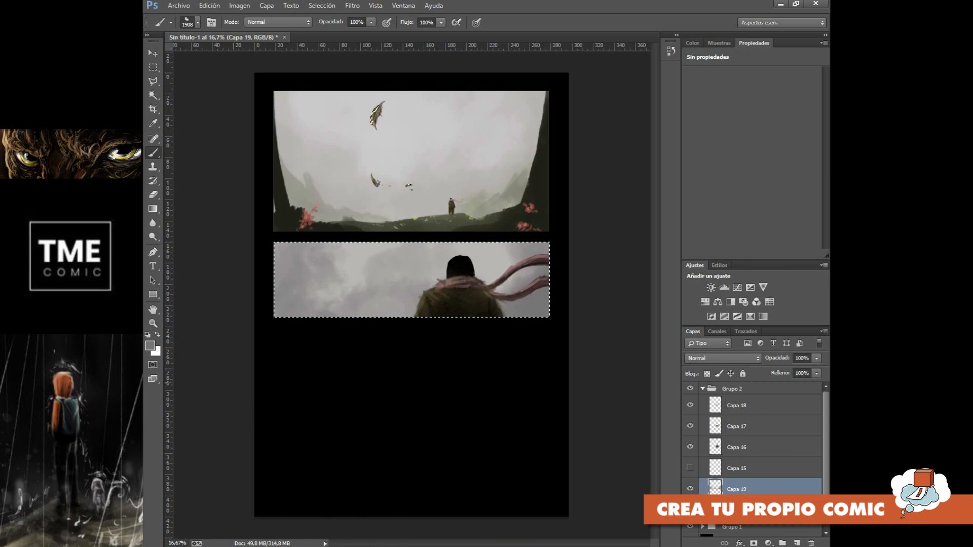
# Soften the clouds in the second panel with dabs of a lighter grey on Capa 19, and clear the selection
pyautogui.click(151, 346)
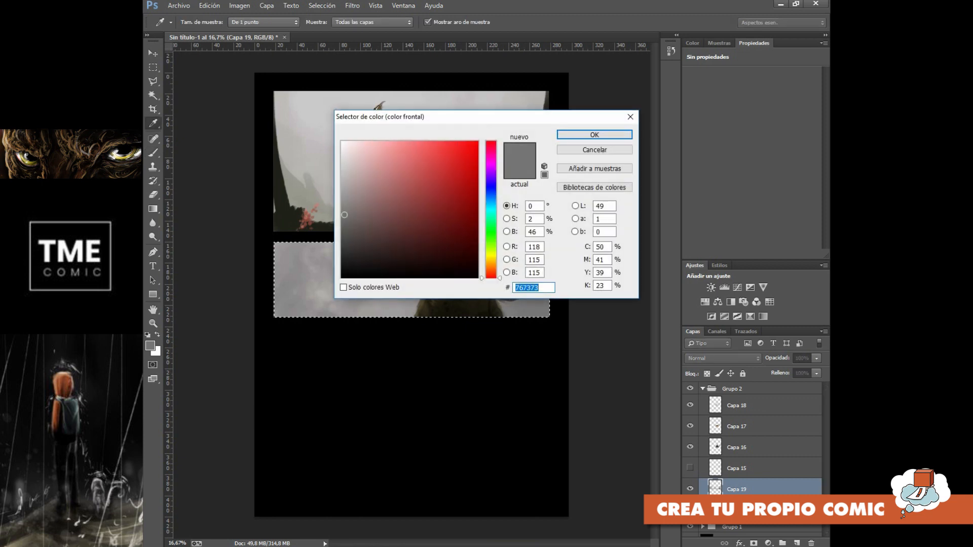
pyautogui.click(344, 174)
pyautogui.click(595, 135)
pyautogui.click(350, 256)
pyautogui.click(417, 263)
pyautogui.click(530, 251)
pyautogui.click(320, 277)
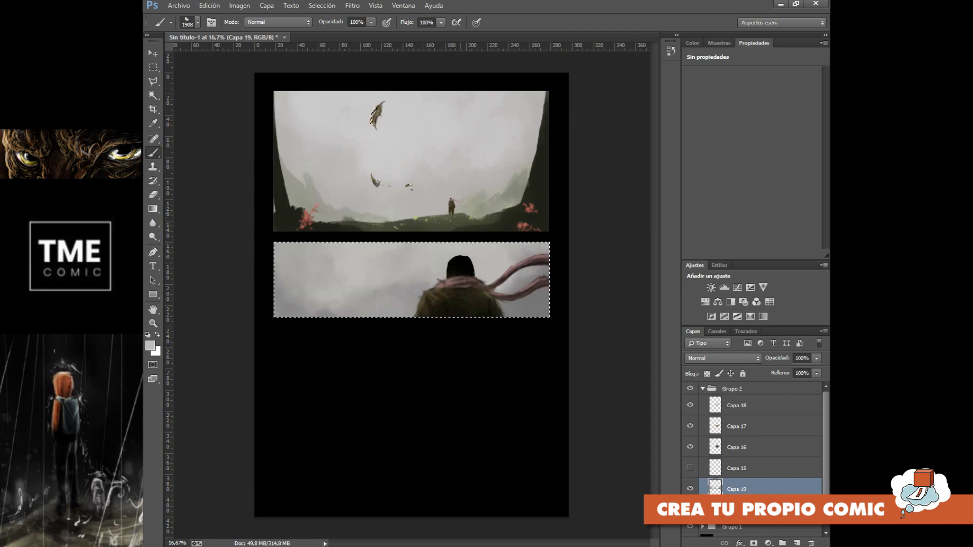
pyautogui.moveTo(541, 251); pyautogui.dragTo(535, 281)
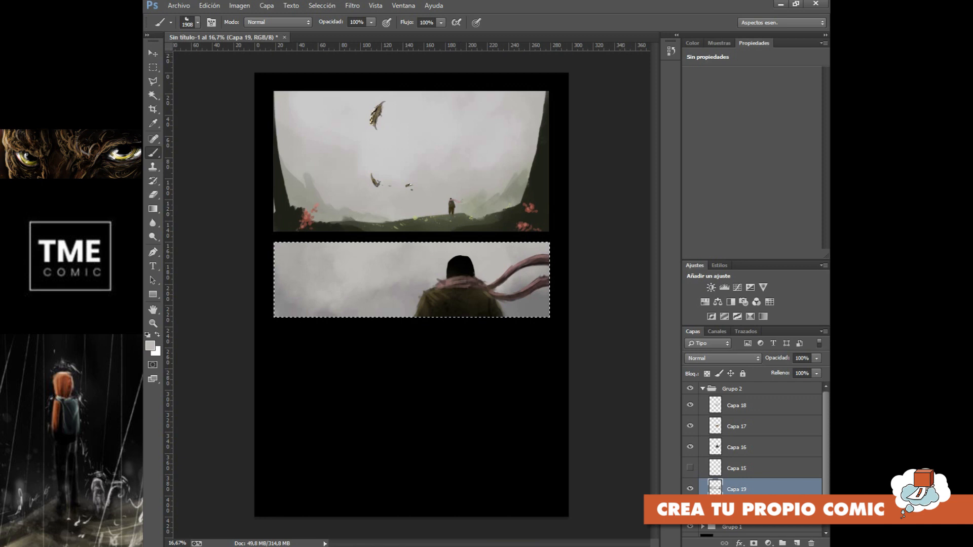
pyautogui.press('w')
pyautogui.hotkey('ctrl', 'd')
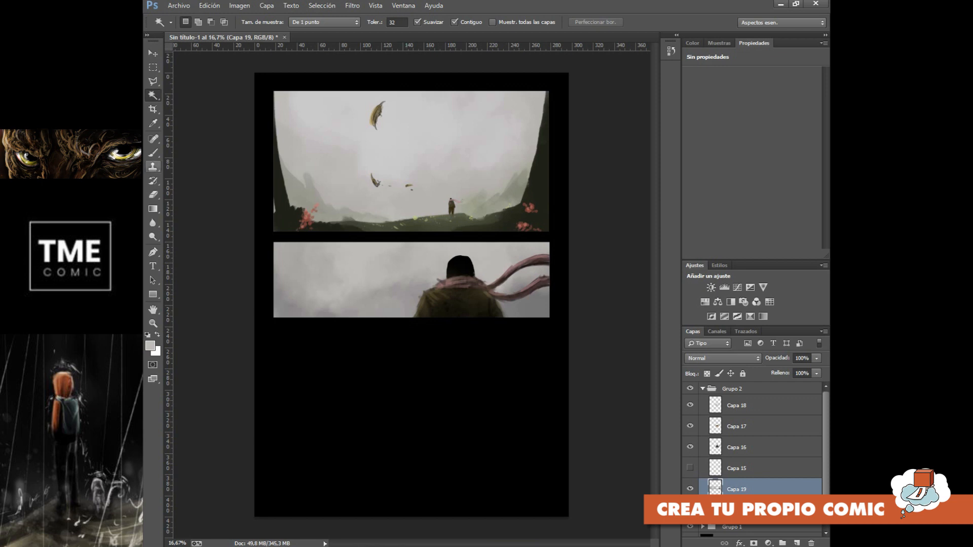
# Draw two black falling-leaf outlines around the figure in the second panel on Capa 19 with a hard round 25 px brush
pyautogui.press('b')
pyautogui.press('d')
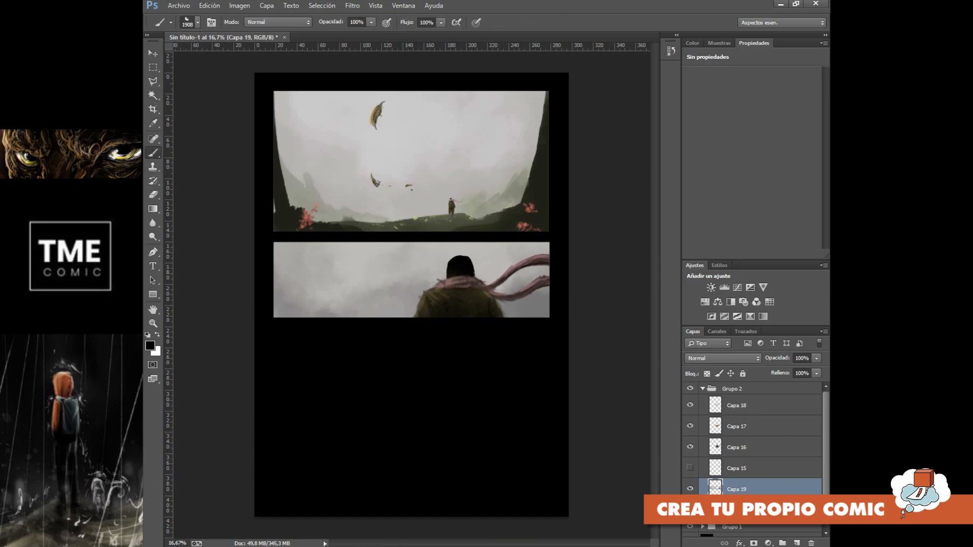
pyautogui.click(197, 22)
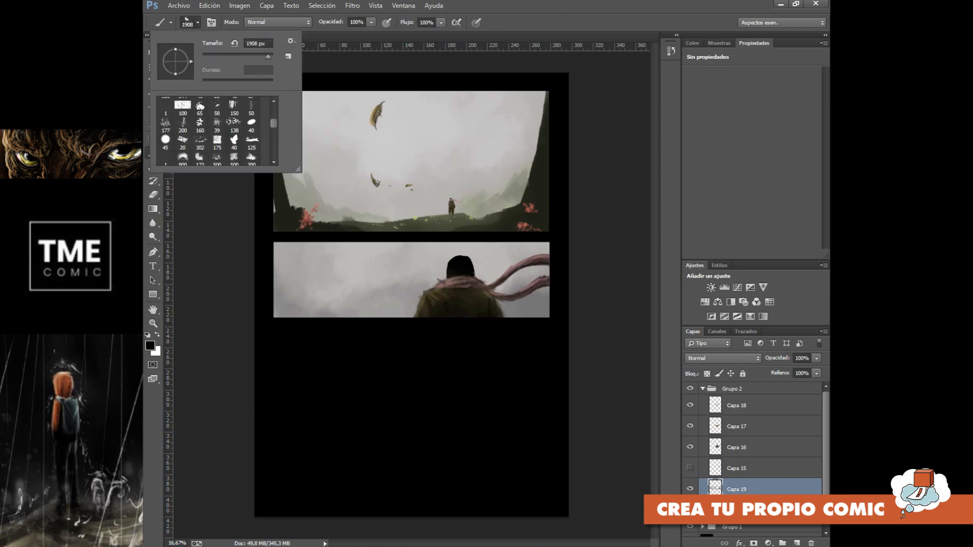
pyautogui.scroll(4, 216, 131)
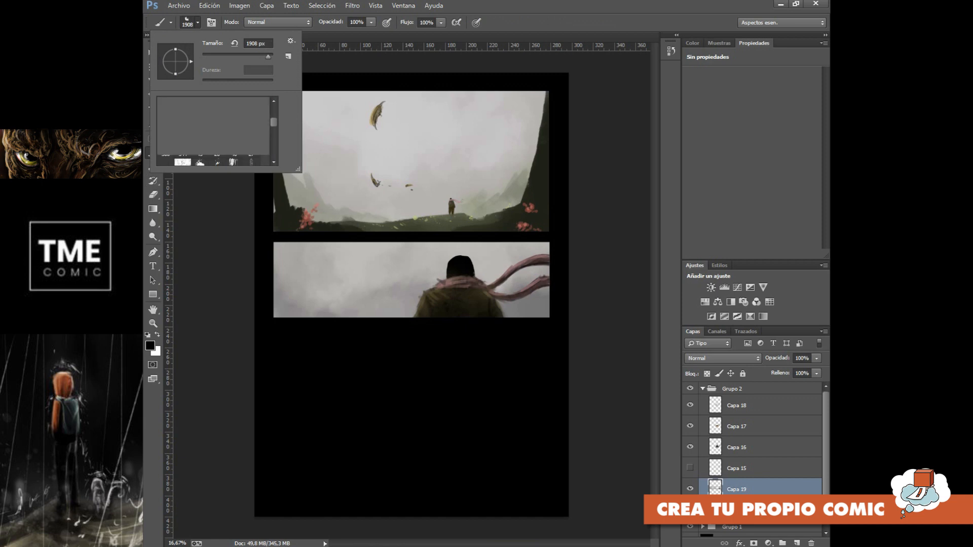
pyautogui.scroll(5, 216, 131)
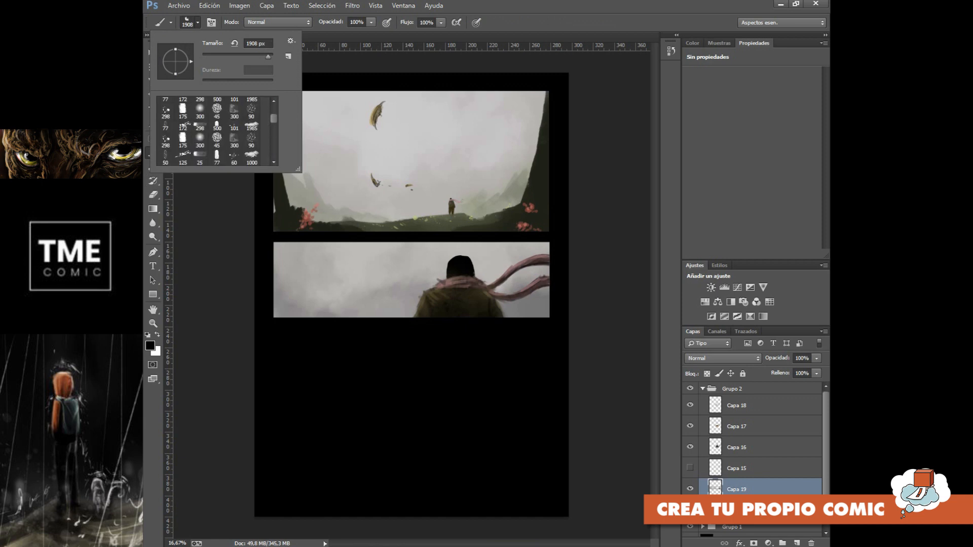
pyautogui.click(200, 161)
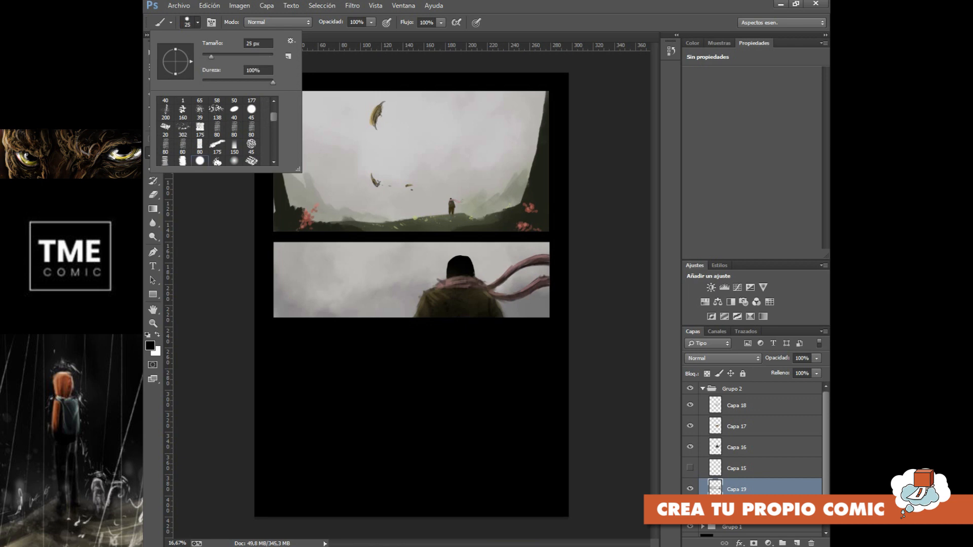
pyautogui.moveTo(485, 246); pyautogui.dragTo(494, 259)
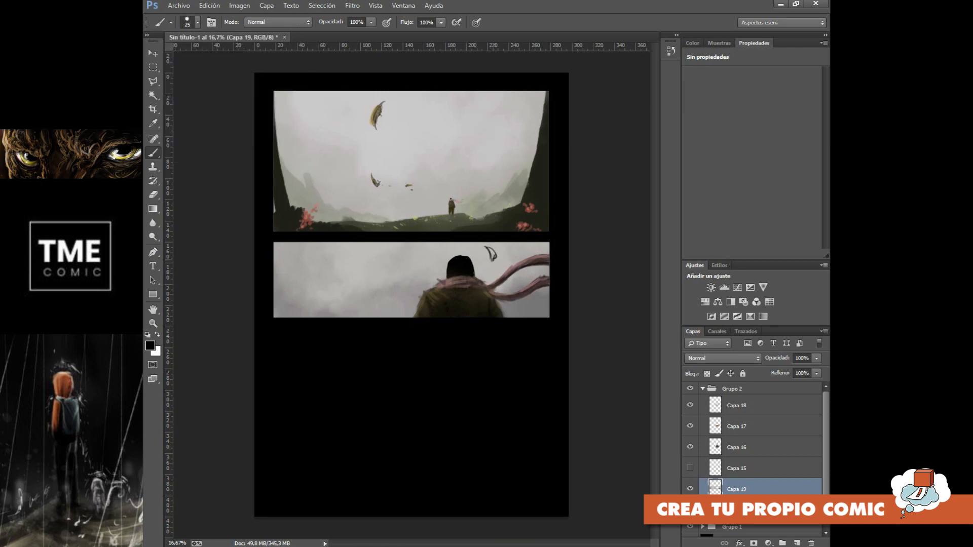
pyautogui.moveTo(406, 300); pyautogui.dragTo(397, 313)
pyautogui.moveTo(491, 248); pyautogui.dragTo(495, 260)
# Fill the second panel's two leaves with olive sampled from the first panel's large leaf, using the round brush at 41 px
pyautogui.click(153, 123)
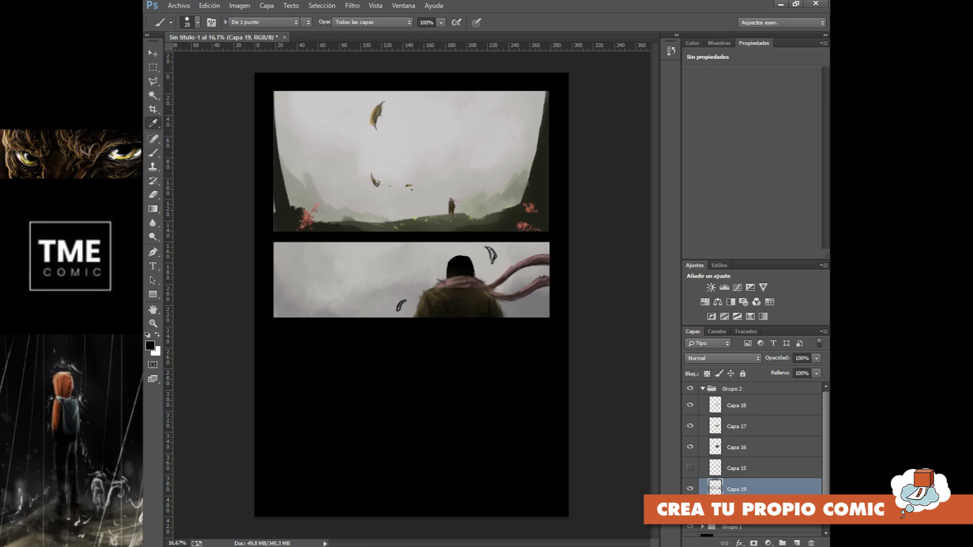
pyautogui.click(377, 111)
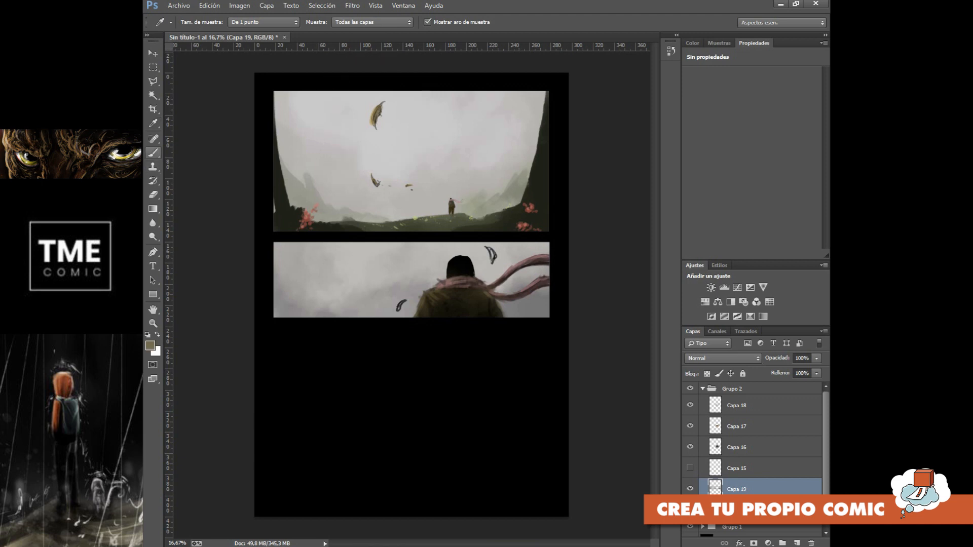
pyautogui.click(153, 152)
pyautogui.click(197, 22)
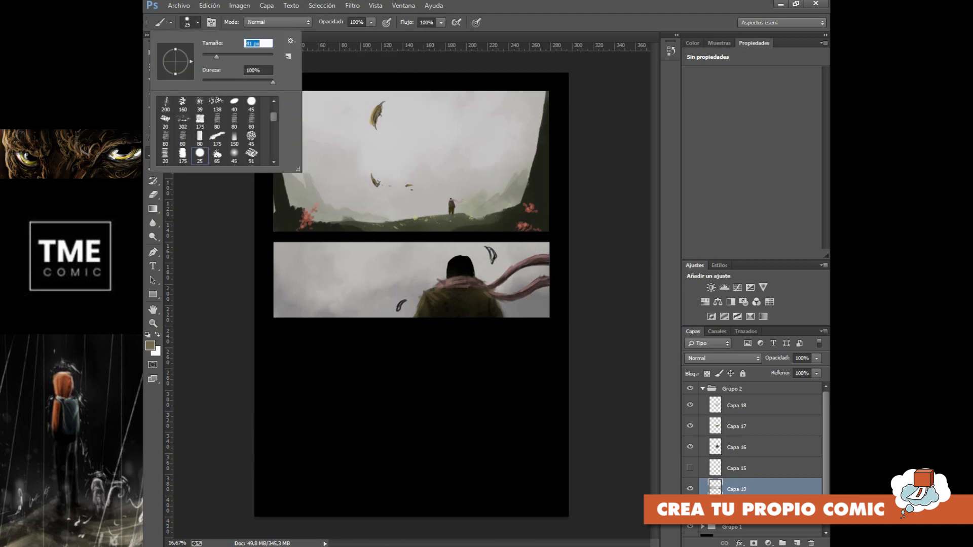
pyautogui.press('Return')
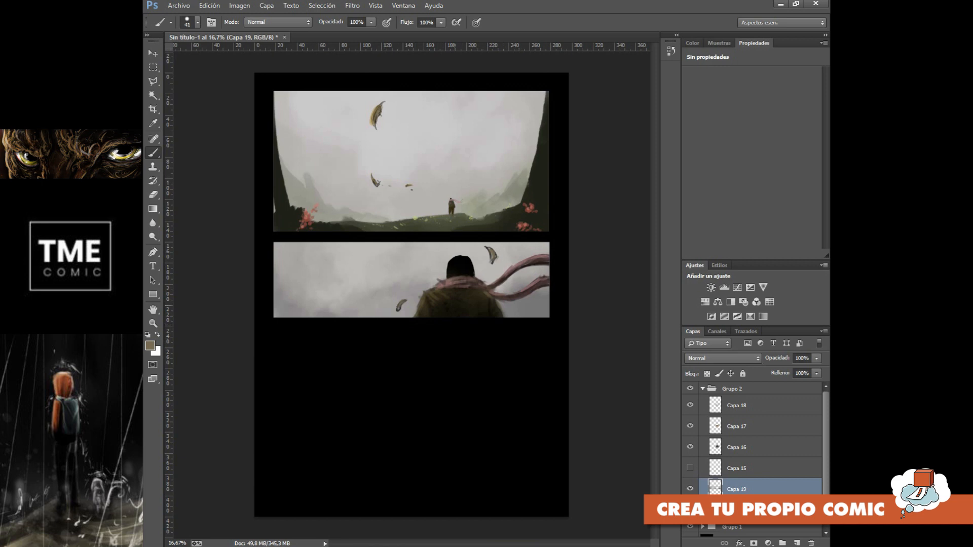
# Sample the scarf's pink in the second panel, lighten the painting colour, and add a new layer above Capa 18
pyautogui.hotkey('ctrl', '+')
pyautogui.hotkey('ctrl', '+')
pyautogui.moveTo(405, 284); pyautogui.dragTo(183, 398)
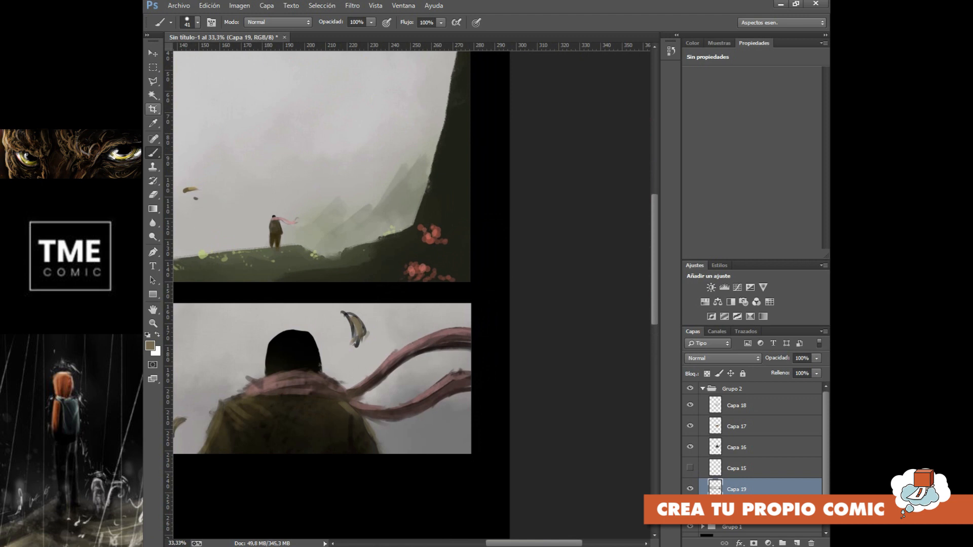
pyautogui.click(153, 123)
pyautogui.click(284, 376)
pyautogui.click(153, 152)
pyautogui.click(150, 346)
pyautogui.click(381, 180)
pyautogui.click(591, 136)
pyautogui.click(760, 405)
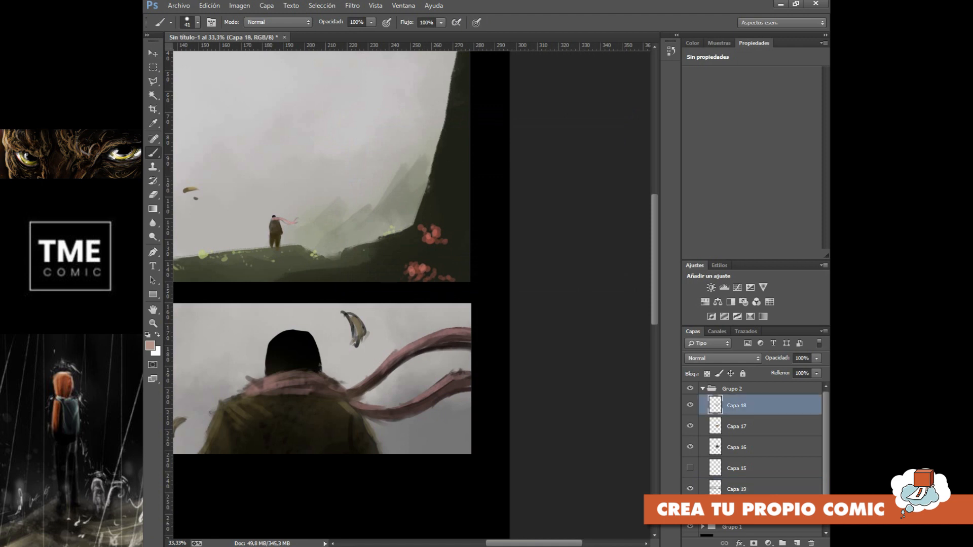
pyautogui.click(796, 543)
# Paint lighter pink highlights on the scarf's neck wrap and flowing tails on Capa 20
pyautogui.moveTo(263, 380)
pyautogui.mouseDown()
pyautogui.moveTo(240, 395)
pyautogui.moveTo(308, 373)
pyautogui.mouseUp()
pyautogui.moveTo(264, 383)
pyautogui.mouseDown()
pyautogui.moveTo(297, 380)
pyautogui.moveTo(273, 394)
pyautogui.mouseUp()
pyautogui.moveTo(352, 393)
pyautogui.mouseDown()
pyautogui.moveTo(411, 350)
pyautogui.moveTo(458, 333)
pyautogui.mouseUp()
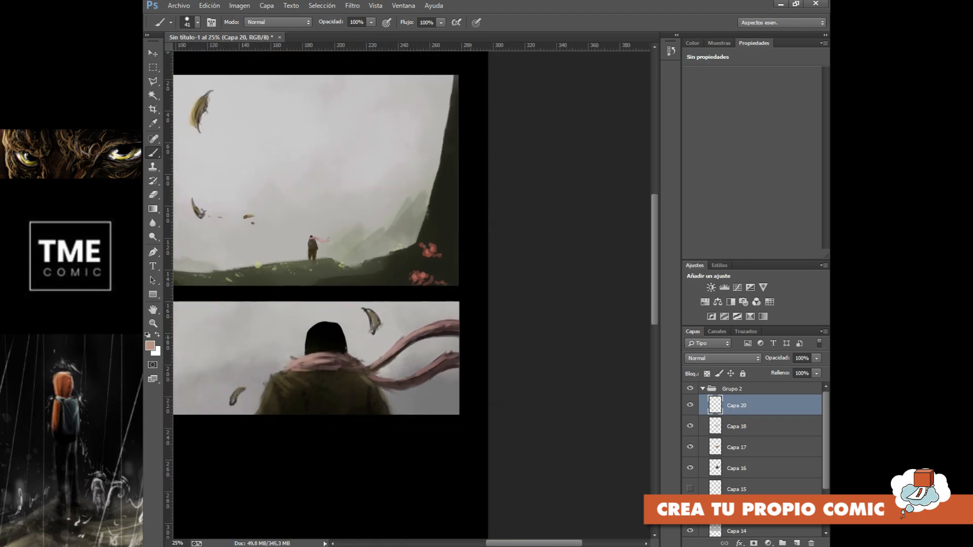
pyautogui.hotkey('ctrl', '-')
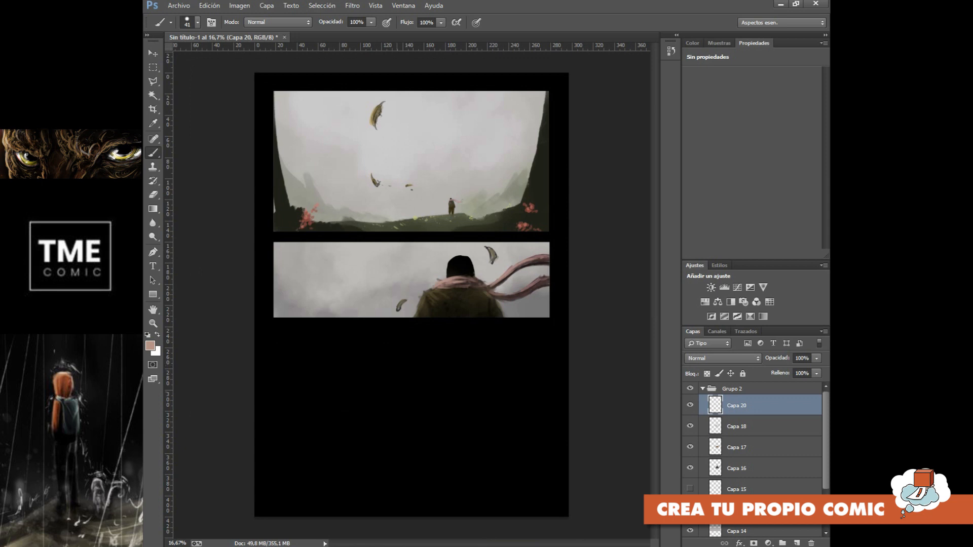
# Sample the grey-green #97978e, load the second panel's outline as a selection, and add a new layer above Capa 19
pyautogui.press('i')
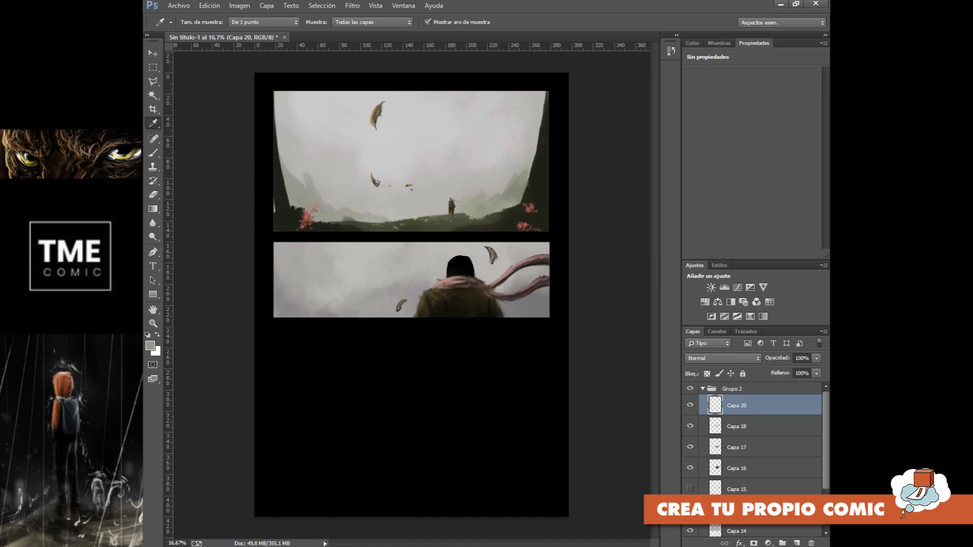
pyautogui.keyDown('ctrl'); pyautogui.click(715, 531); pyautogui.keyUp('ctrl')
pyautogui.click(750, 510)
pyautogui.click(796, 542)
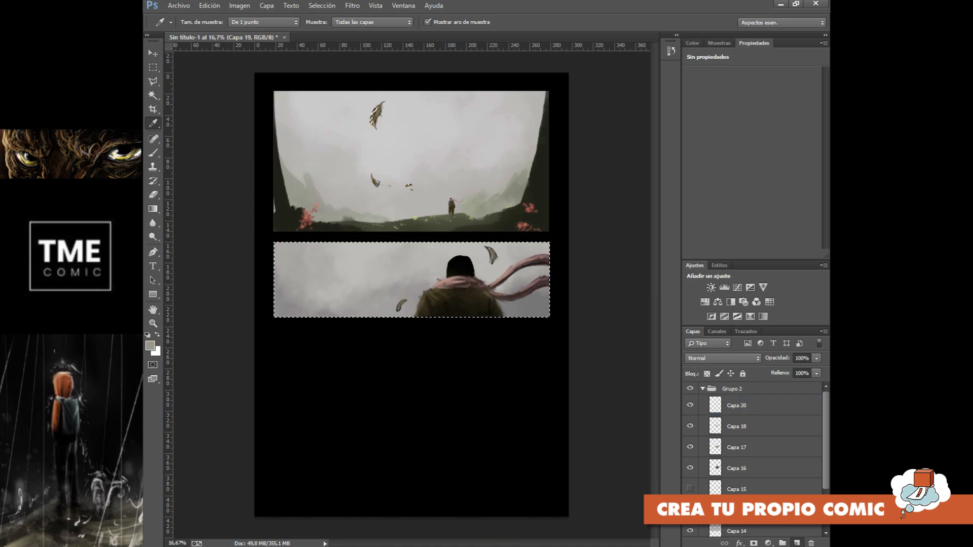
# Try grey-green mountain shapes at the second panel's lower left with the flat 80 brush at 175 px, and undo those strokes
pyautogui.press('b')
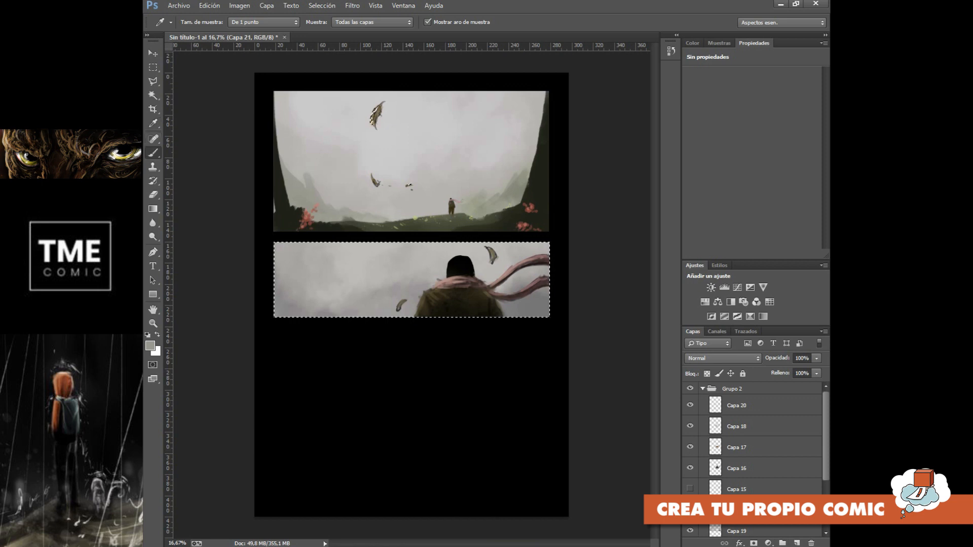
pyautogui.click(197, 22)
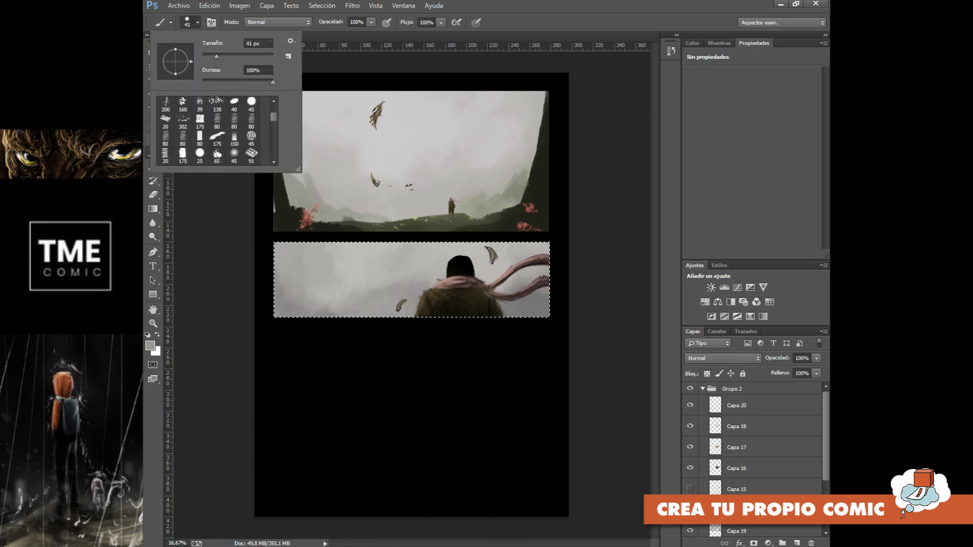
pyautogui.click(200, 138)
pyautogui.click(250, 56)
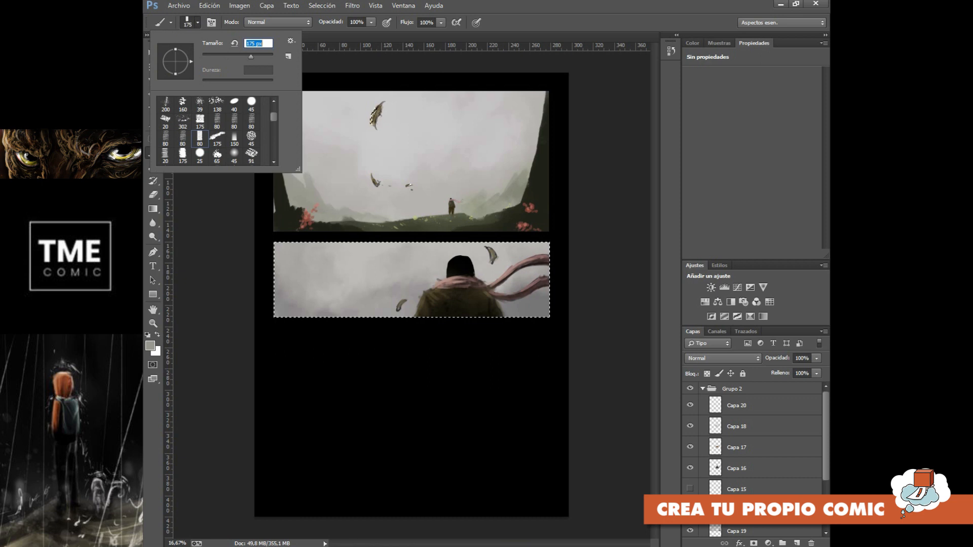
pyautogui.press('Return')
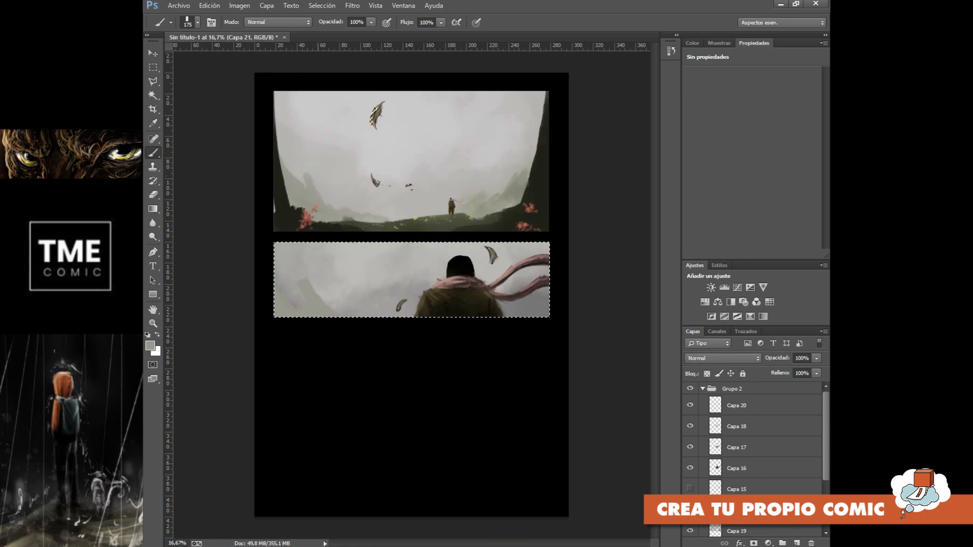
pyautogui.hotkey('ctrl', 'alt', 'z')
pyautogui.hotkey('ctrl', 'alt', 'z')
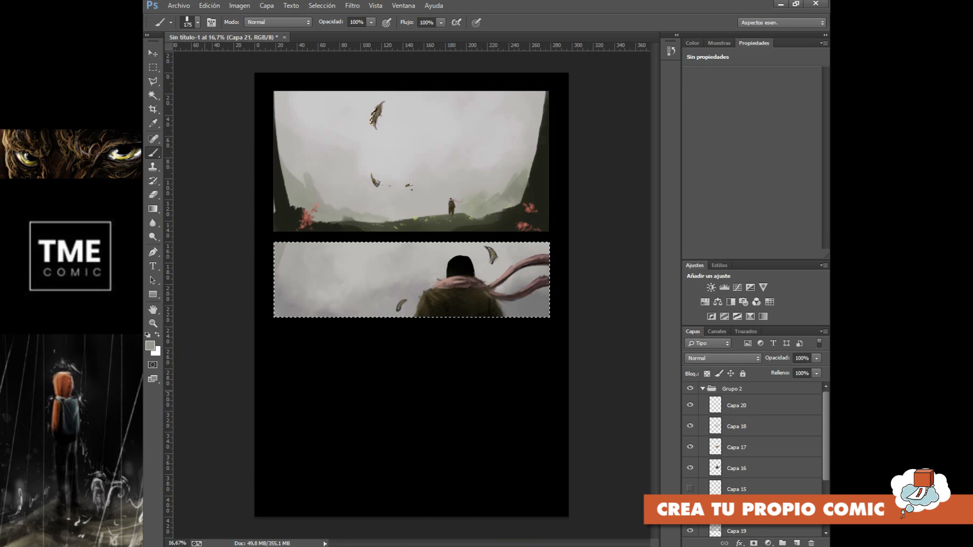
# Darken the painting colour, paint cliff edges in the second panel's upper-left and lower-right corners on Capa 21, and clear the selection
pyautogui.click(150, 345)
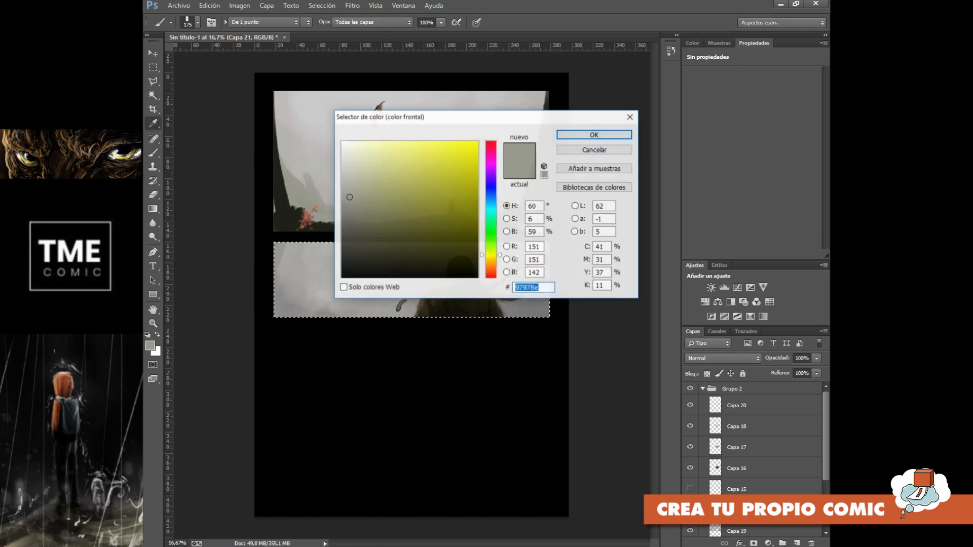
pyautogui.press('Return')
pyautogui.press('b')
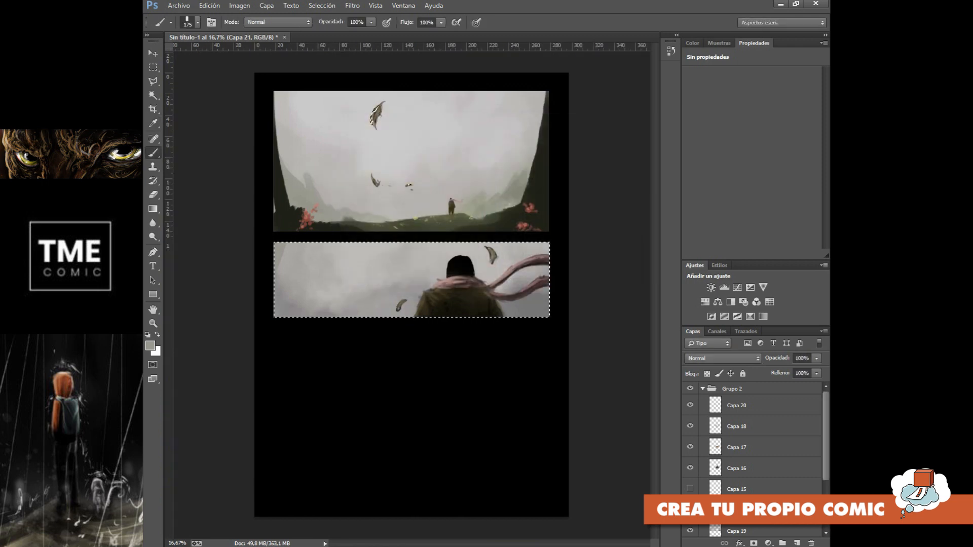
pyautogui.moveTo(290, 238)
pyautogui.mouseDown()
pyautogui.moveTo(274, 262)
pyautogui.moveTo(277, 245)
pyautogui.mouseUp()
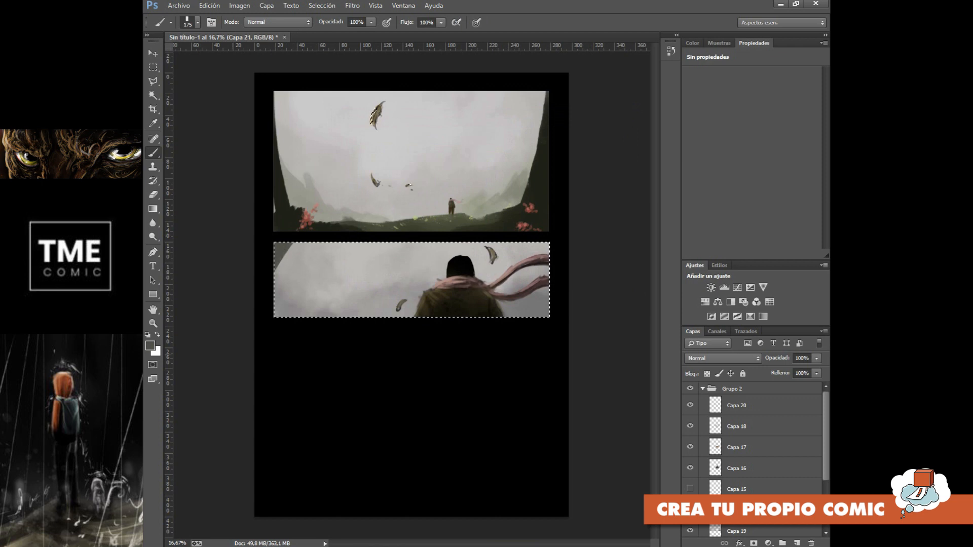
pyautogui.moveTo(534, 315); pyautogui.dragTo(547, 304)
pyautogui.press('w')
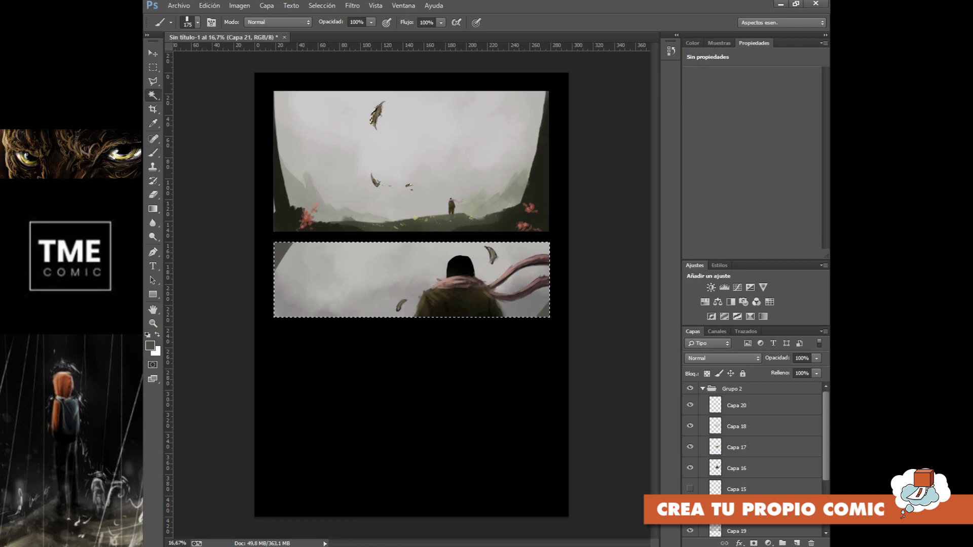
pyautogui.hotkey('ctrl', 'd')
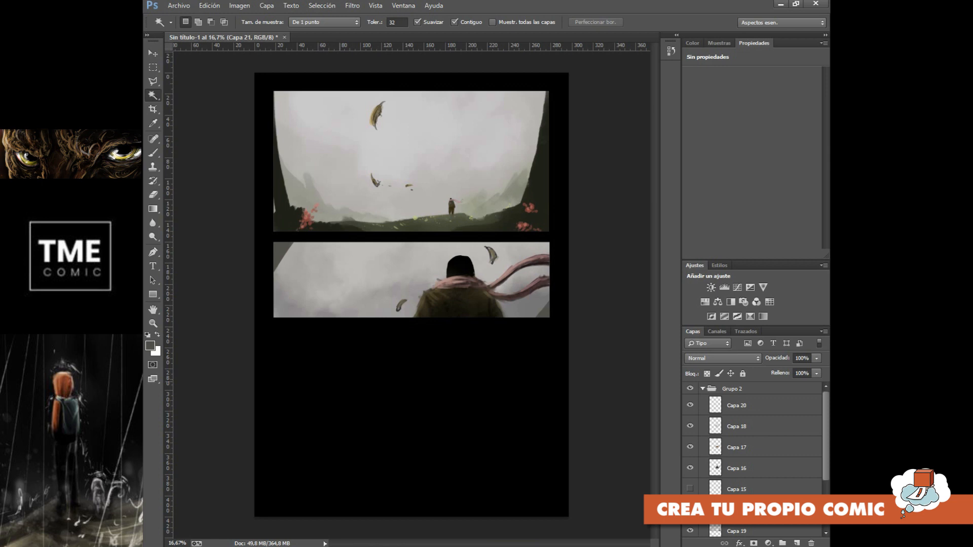
# Add a new layer above Capa 20 and choose the textured 200 brush at a size of 27 px
pyautogui.hotkey('ctrl', '+')
pyautogui.hotkey('ctrl', '+')
pyautogui.hotkey('ctrl', '+')
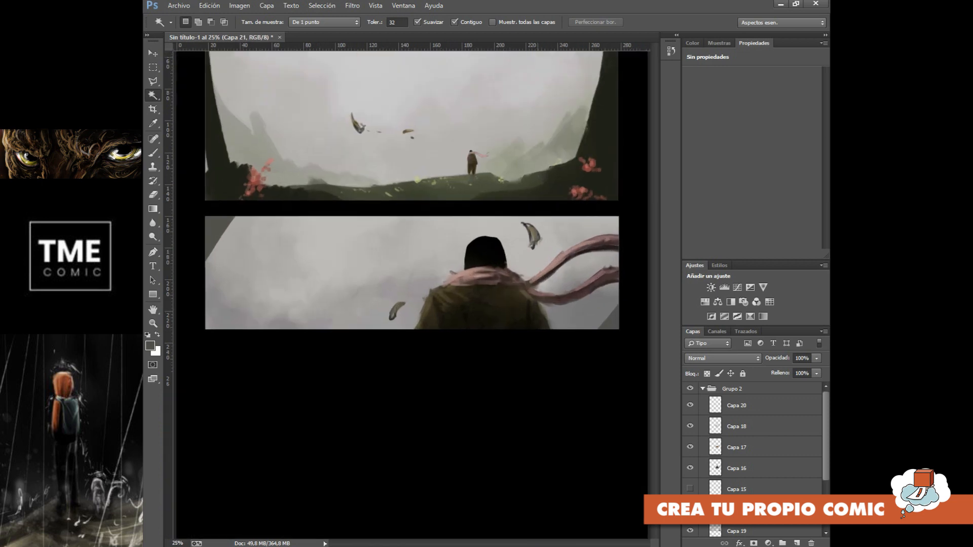
pyautogui.moveTo(537, 273); pyautogui.dragTo(392, 329)
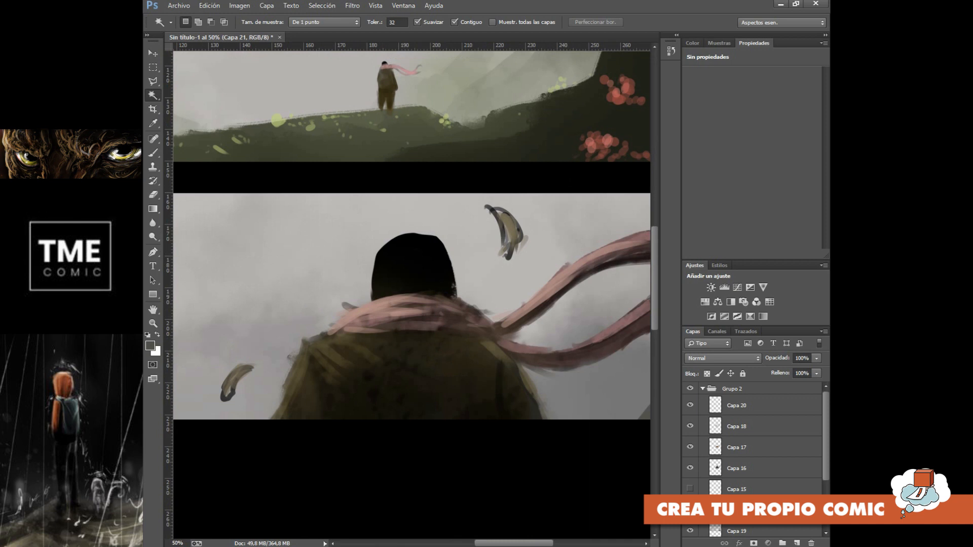
pyautogui.click(750, 406)
pyautogui.click(798, 543)
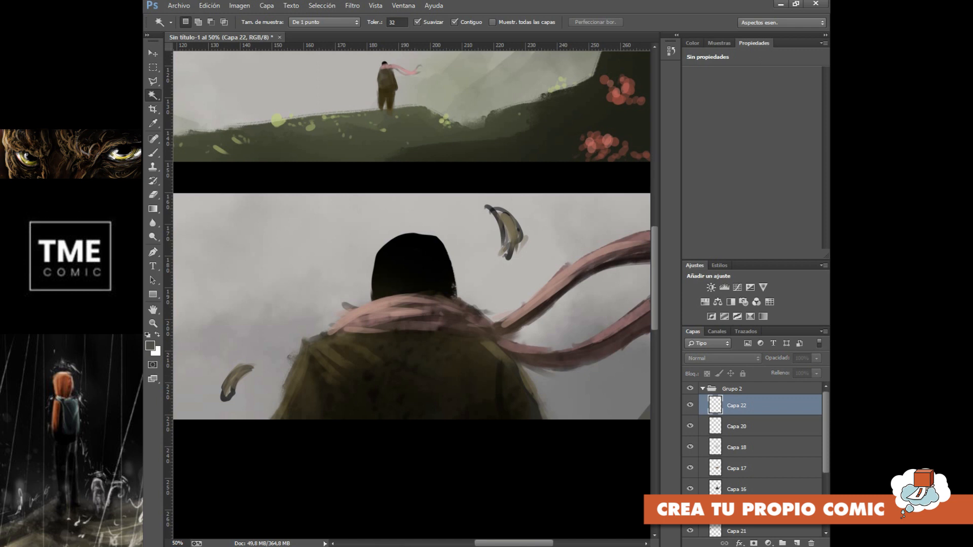
pyautogui.press('b')
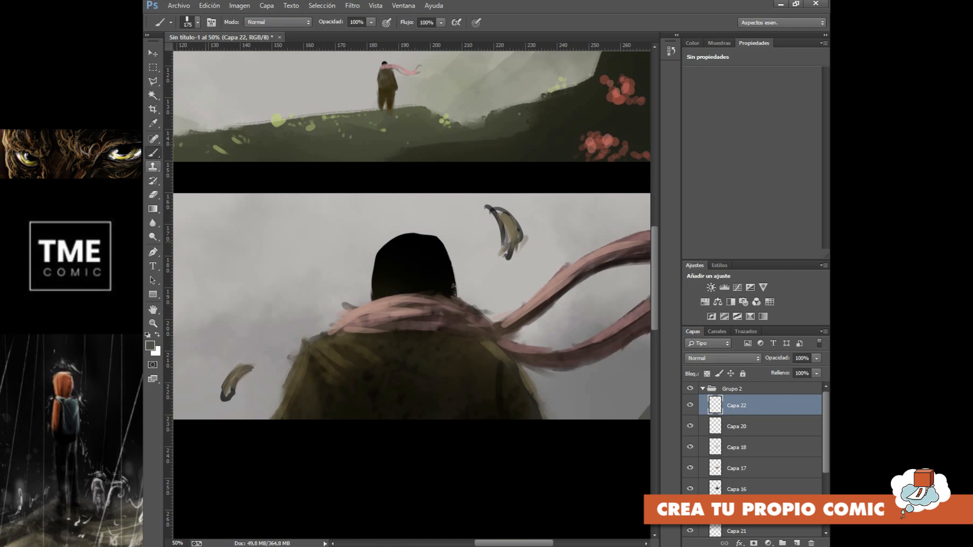
pyautogui.click(197, 22)
pyautogui.click(165, 104)
pyautogui.write('27')
pyautogui.press('Return')
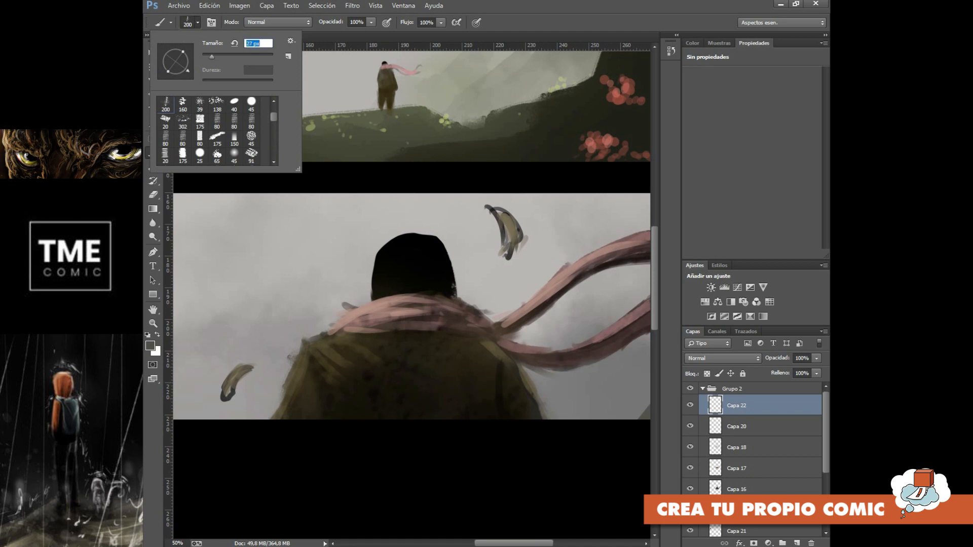
# Paint dark grey hair strands over the figure's black head in the second panel on Capa 22
pyautogui.moveTo(375, 297)
pyautogui.mouseDown()
pyautogui.moveTo(379, 253)
pyautogui.moveTo(379, 272)
pyautogui.moveTo(384, 247)
pyautogui.moveTo(386, 255)
pyautogui.moveTo(404, 242)
pyautogui.mouseUp()
pyautogui.moveTo(388, 275)
pyautogui.mouseDown()
pyautogui.moveTo(388, 251)
pyautogui.moveTo(395, 244)
pyautogui.moveTo(398, 264)
pyautogui.moveTo(400, 244)
pyautogui.mouseUp()
pyautogui.moveTo(400, 289)
pyautogui.mouseDown()
pyautogui.moveTo(420, 253)
pyautogui.moveTo(421, 265)
pyautogui.moveTo(418, 241)
pyautogui.moveTo(425, 256)
pyautogui.moveTo(412, 240)
pyautogui.mouseUp()
pyautogui.moveTo(436, 290); pyautogui.dragTo(416, 244)
pyautogui.moveTo(415, 240); pyautogui.dragTo(424, 232)
pyautogui.moveTo(449, 267); pyautogui.dragTo(442, 246)
pyautogui.moveTo(439, 294); pyautogui.dragTo(429, 241)
pyautogui.moveTo(444, 288)
pyautogui.mouseDown()
pyautogui.moveTo(429, 242)
pyautogui.moveTo(437, 267)
pyautogui.mouseUp()
pyautogui.moveTo(433, 291)
pyautogui.mouseDown()
pyautogui.moveTo(425, 243)
pyautogui.moveTo(449, 291)
pyautogui.mouseUp()
pyautogui.moveTo(453, 284); pyautogui.dragTo(450, 265)
pyautogui.moveTo(379, 286)
pyautogui.mouseDown()
pyautogui.moveTo(386, 248)
pyautogui.moveTo(412, 234)
pyautogui.mouseUp()
pyautogui.moveTo(388, 274)
pyautogui.mouseDown()
pyautogui.moveTo(398, 245)
pyautogui.moveTo(382, 267)
pyautogui.mouseUp()
pyautogui.moveTo(403, 242)
pyautogui.mouseDown()
pyautogui.moveTo(408, 264)
pyautogui.moveTo(417, 244)
pyautogui.mouseUp()
pyautogui.moveTo(421, 264); pyautogui.dragTo(441, 265)
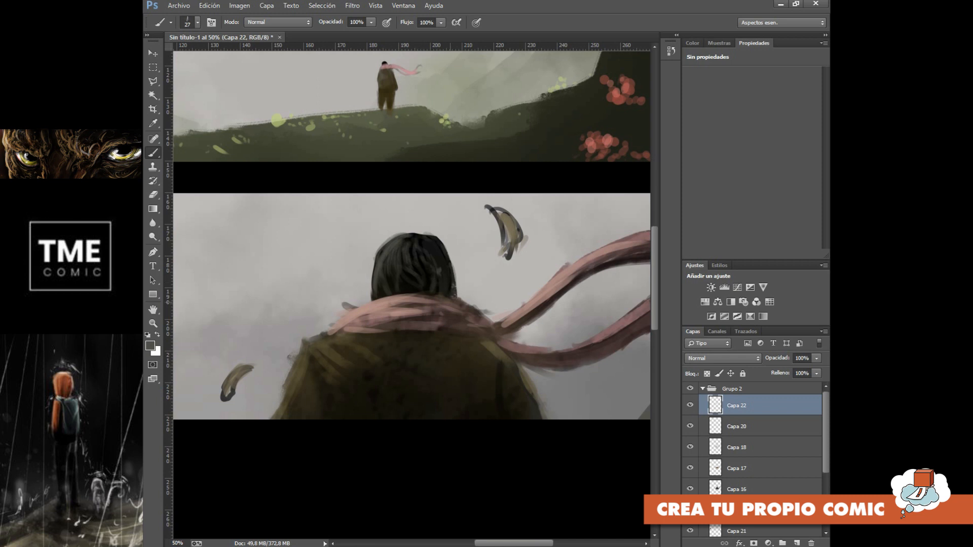
# Lighten the painting colour to a mid grey and switch to the hard round brush at 19 px
pyautogui.click(150, 346)
pyautogui.click(347, 199)
pyautogui.click(595, 135)
pyautogui.click(197, 22)
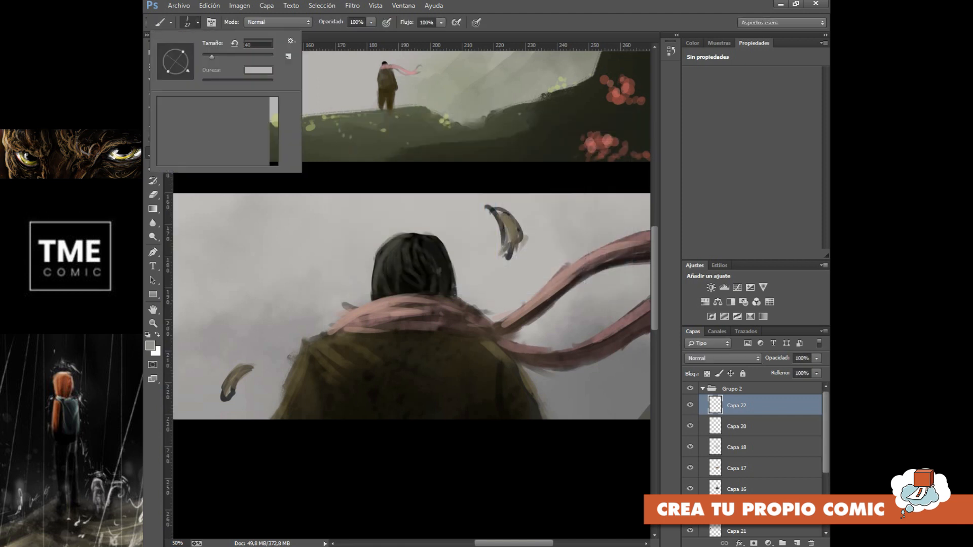
pyautogui.click(199, 153)
pyautogui.moveTo(211, 57); pyautogui.dragTo(209, 57)
pyautogui.press('Return')
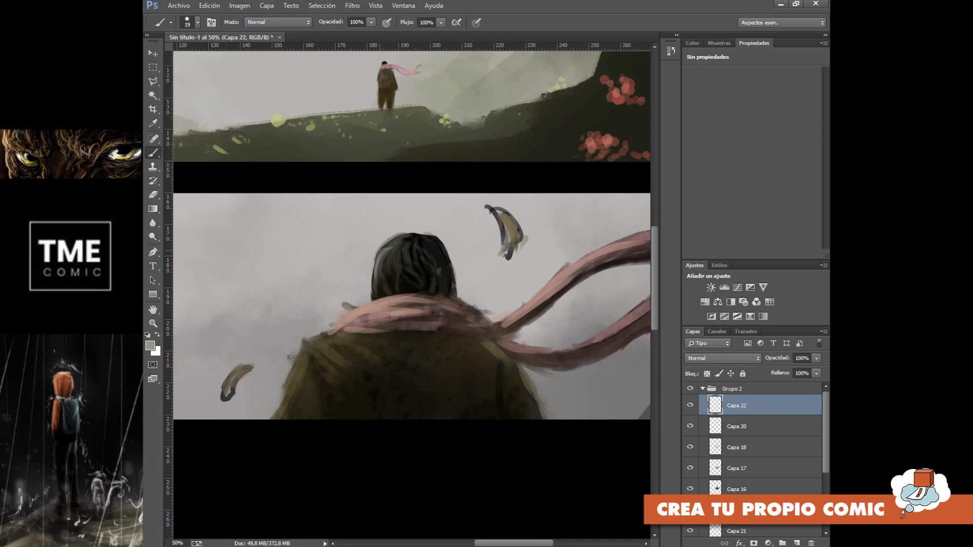
# Add fine lighter grey highlight strands to the crown and sides of the figure's hair on Capa 22
pyautogui.moveTo(385, 252); pyautogui.dragTo(380, 273)
pyautogui.moveTo(391, 250)
pyautogui.mouseDown()
pyautogui.moveTo(385, 269)
pyautogui.moveTo(408, 271)
pyautogui.mouseUp()
pyautogui.moveTo(407, 253)
pyautogui.mouseDown()
pyautogui.moveTo(415, 271)
pyautogui.moveTo(444, 259)
pyautogui.mouseUp()
pyautogui.moveTo(373, 280); pyautogui.dragTo(373, 296)
pyautogui.moveTo(388, 243)
pyautogui.mouseDown()
pyautogui.moveTo(379, 259)
pyautogui.moveTo(396, 246)
pyautogui.moveTo(388, 282)
pyautogui.mouseUp()
pyautogui.moveTo(397, 282); pyautogui.dragTo(405, 290)
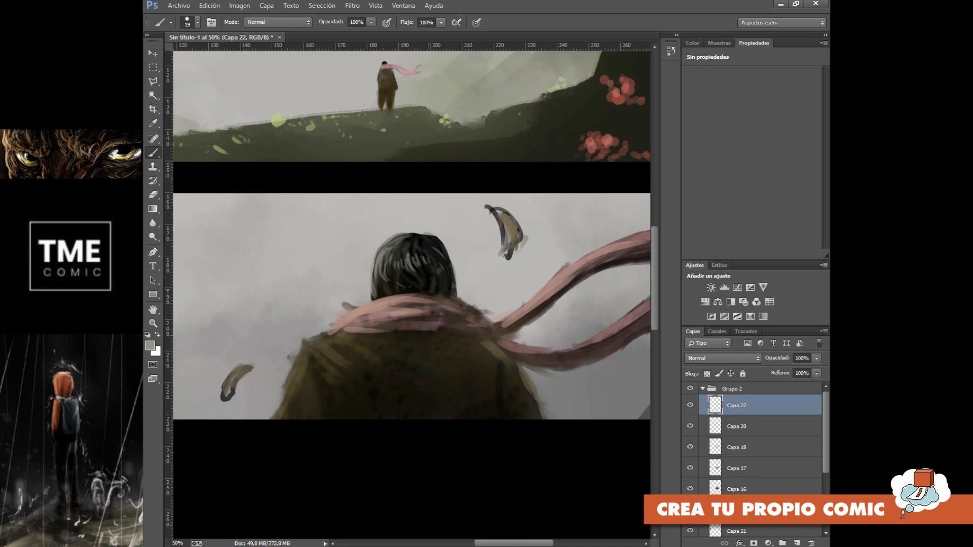
# Collapse the Grupo 2 layer group and create a new group above it containing an empty layer
pyautogui.hotkey('ctrl', '-')
pyautogui.hotkey('ctrl', '-')
pyautogui.hotkey('ctrl', '-')
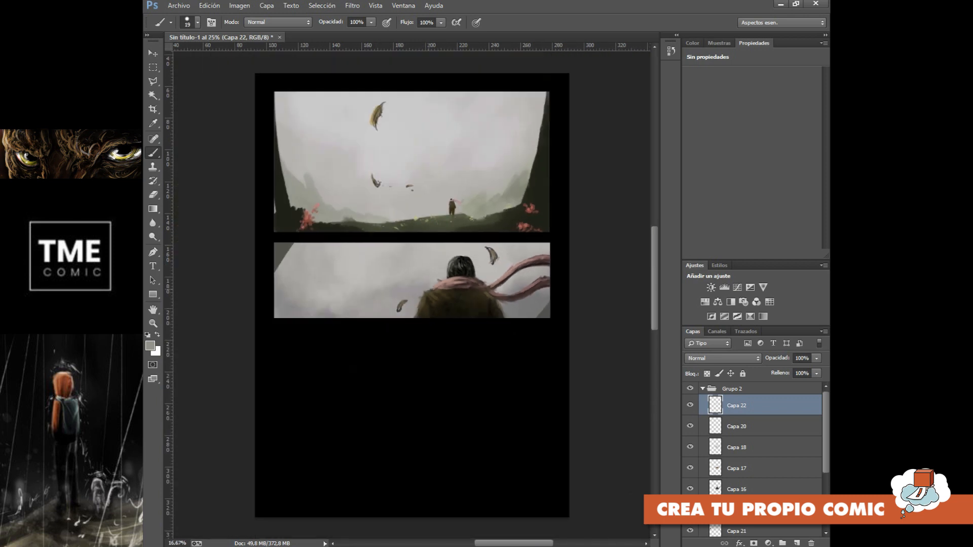
pyautogui.hotkey('ctrl', '-')
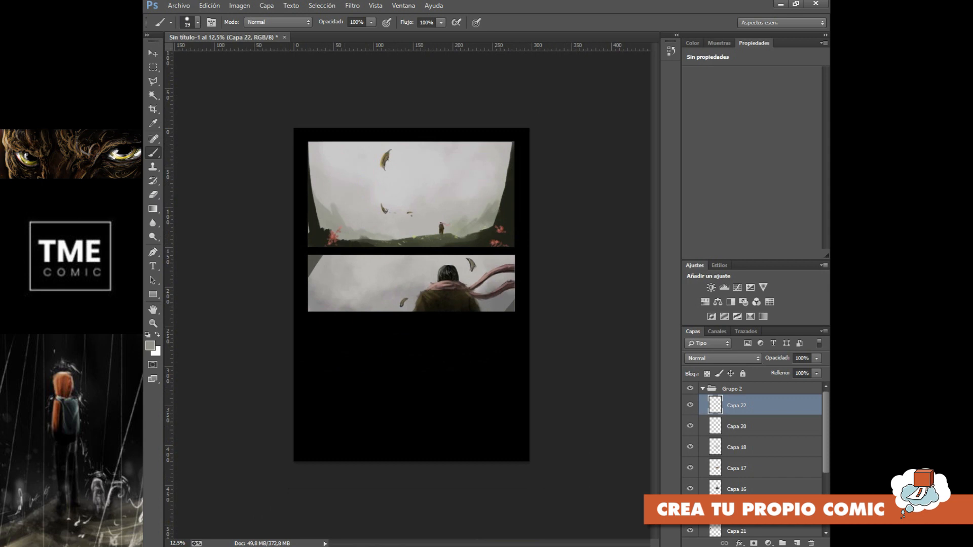
pyautogui.click(703, 389)
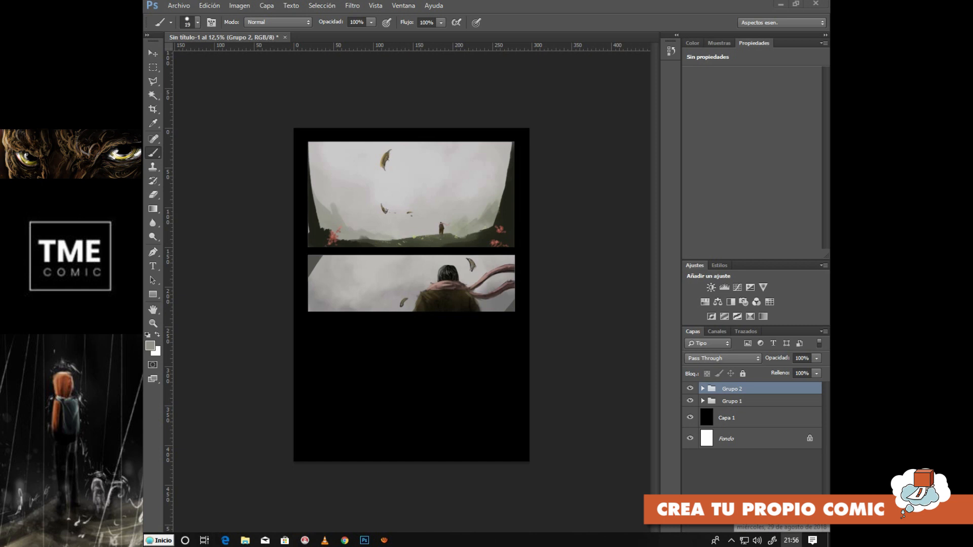
pyautogui.click(781, 4)
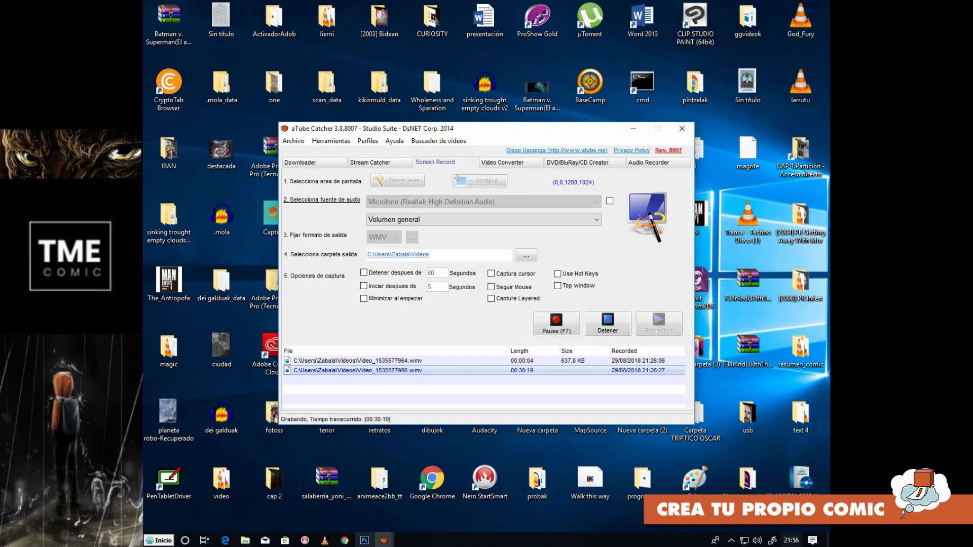
pyautogui.click(365, 540)
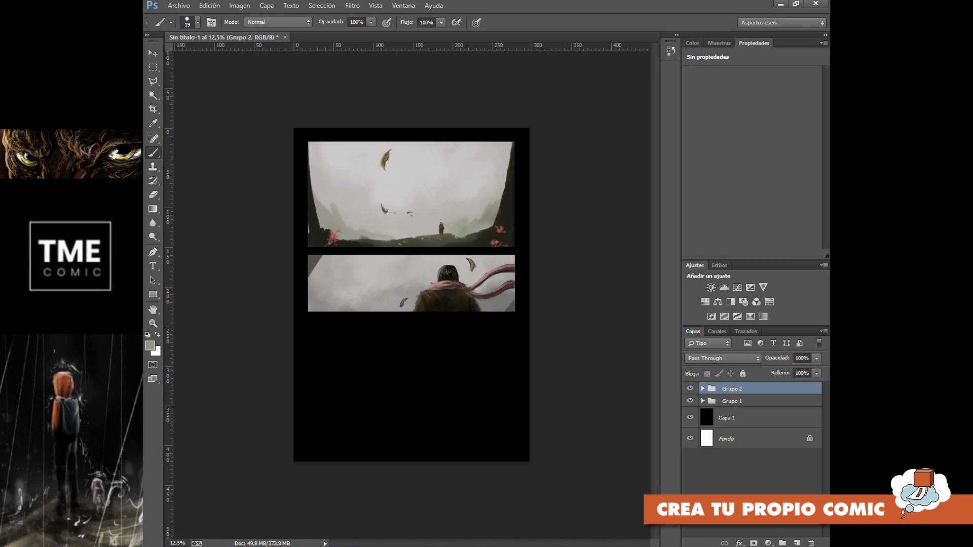
pyautogui.click(783, 543)
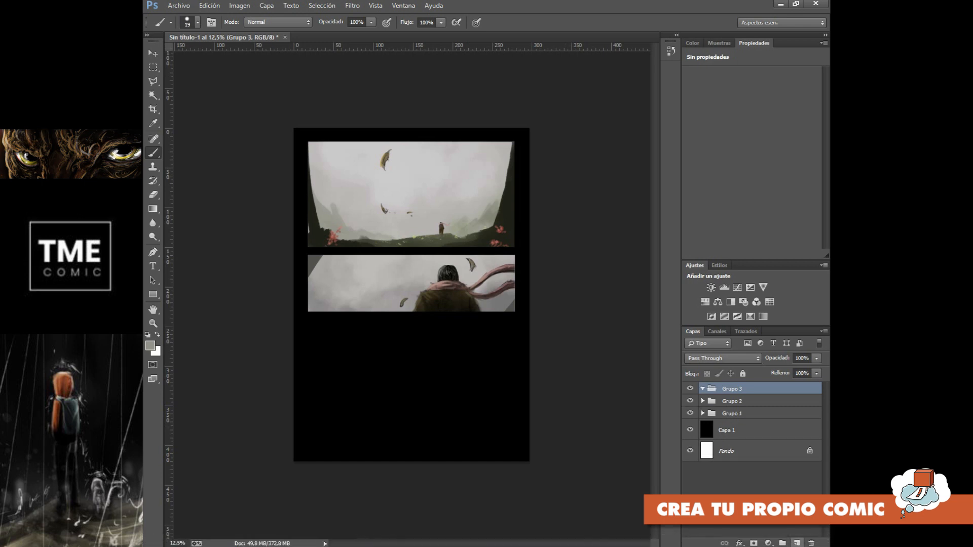
pyautogui.click(796, 542)
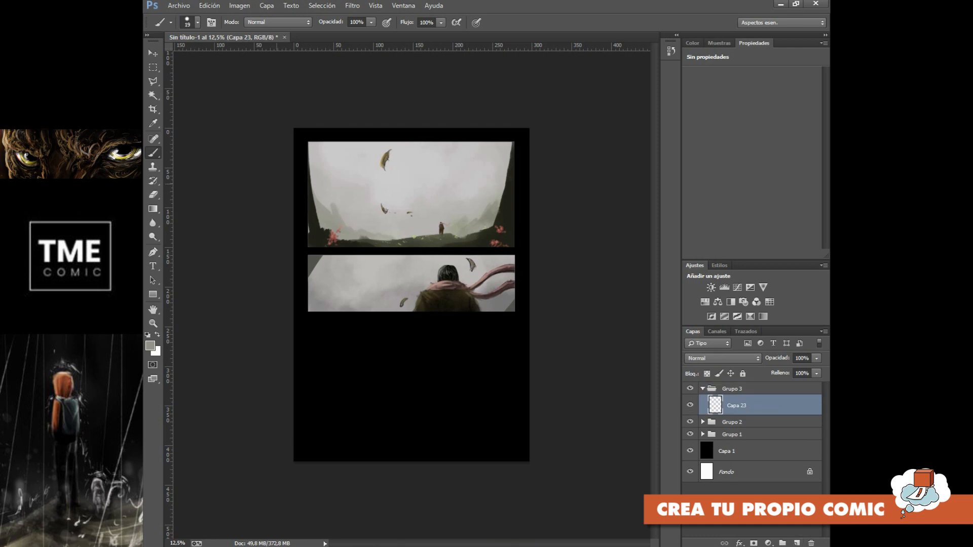
# Fill a tall rectangle, about 110 by 165 mm, below the second panel's left part with light grey sampled from the first panel's sky
pyautogui.press('m')
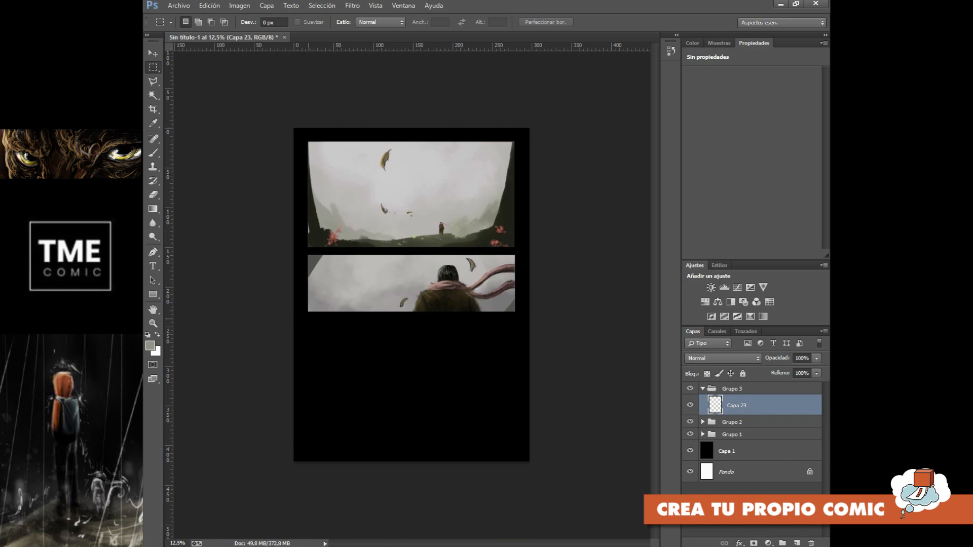
pyautogui.moveTo(358, 374); pyautogui.dragTo(396, 449)
pyautogui.click(153, 123)
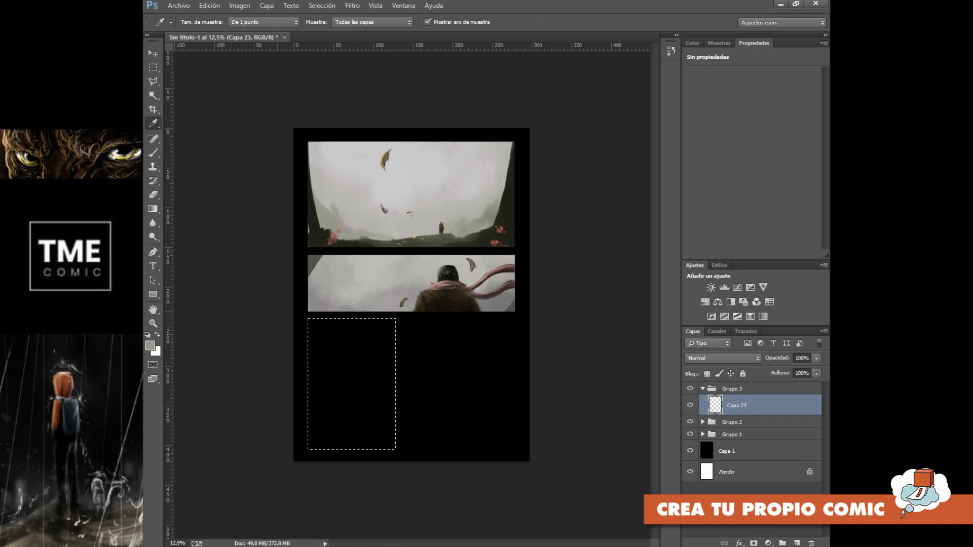
pyautogui.click(347, 195)
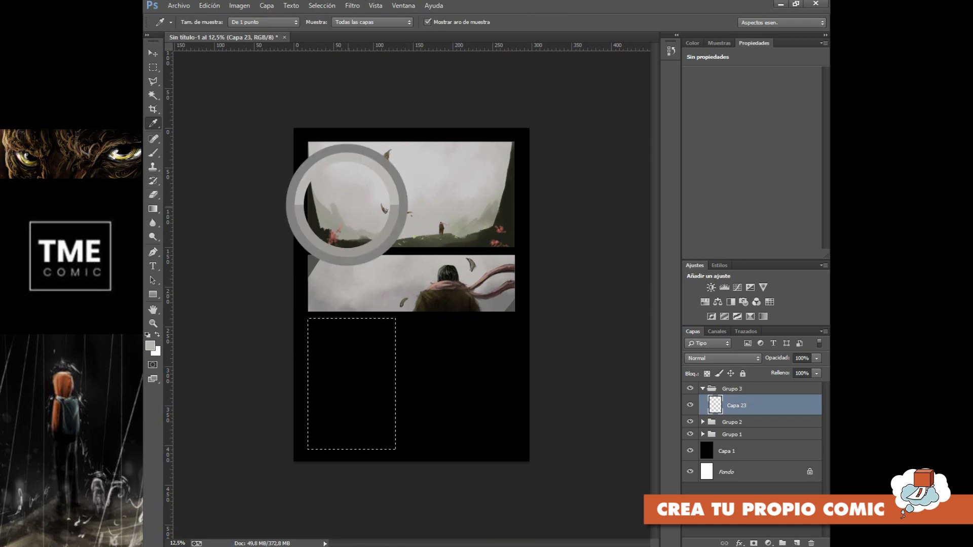
pyautogui.click(153, 153)
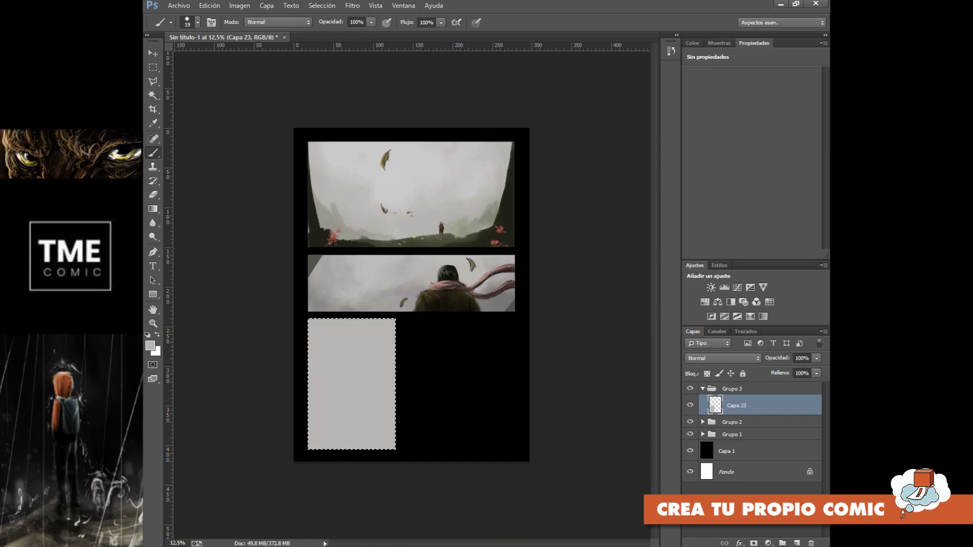
# Scale the grey third panel down to 95.42% of its height, leaving a wider black margin beneath it
pyautogui.hotkey('ctrl', 't')
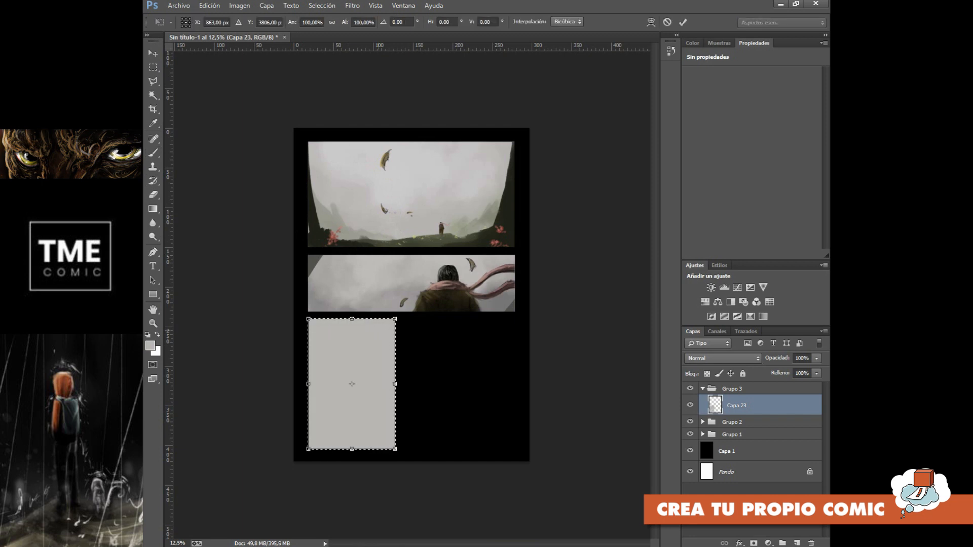
pyautogui.moveTo(352, 319); pyautogui.dragTo(352, 321)
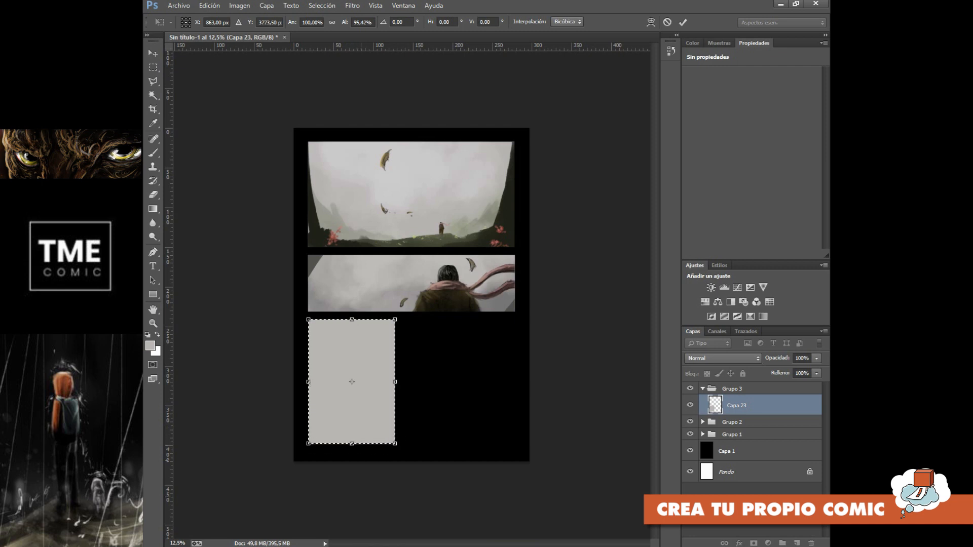
pyautogui.press('Return')
# Add a new layer above the grey panel fill on Capa 23 and make the Brush tool active
pyautogui.press('b')
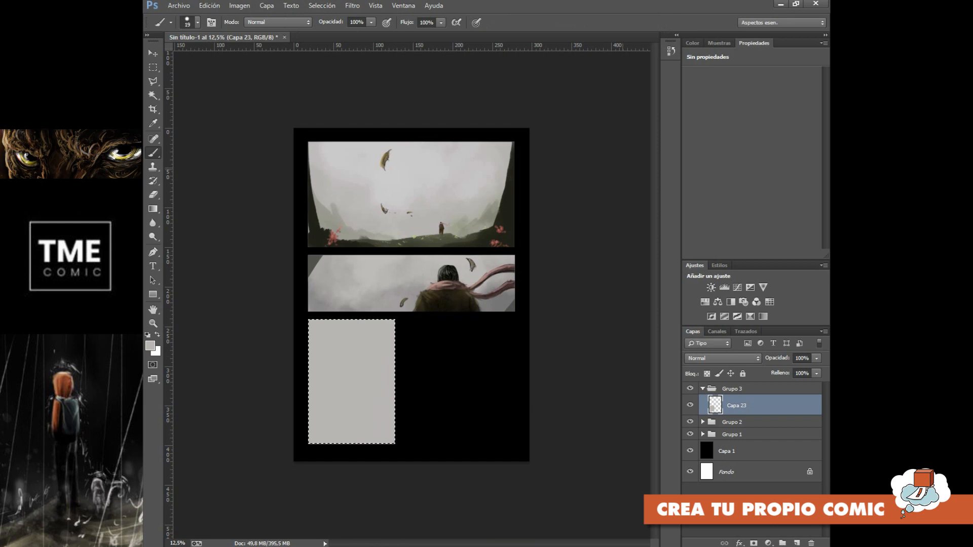
pyautogui.click(796, 542)
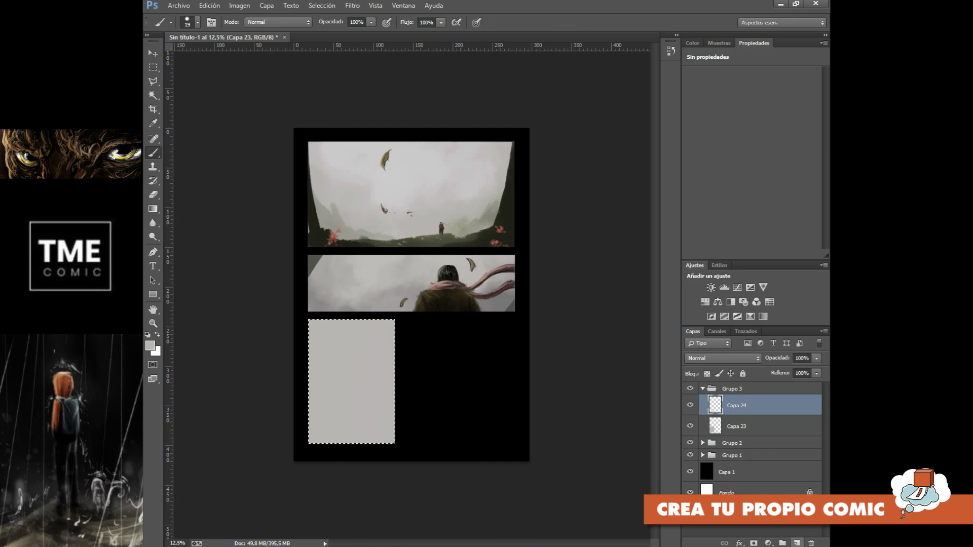
pyautogui.hotkey('ctrl', '+')
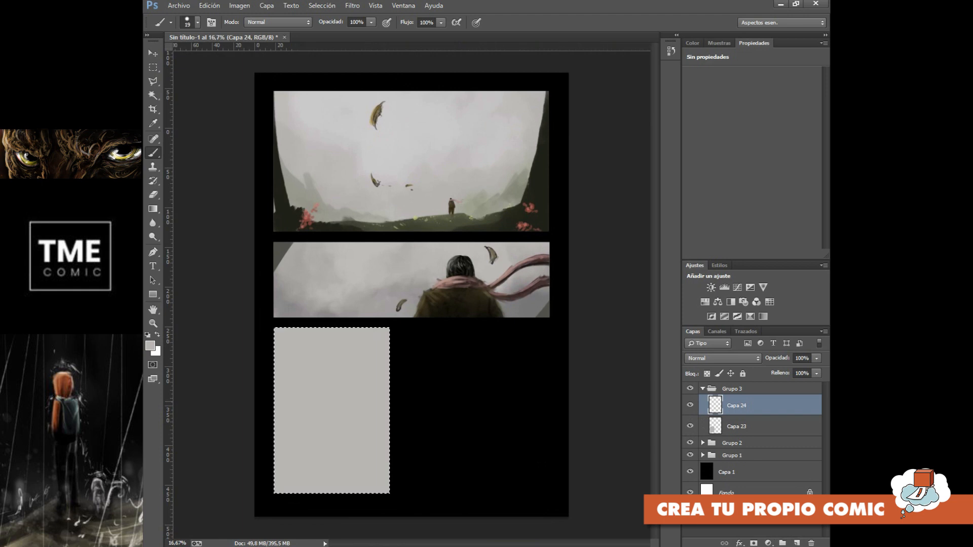
# Sketch the rough contour of a face in profile with a wrapped scarf in black inside the blank third panel on Capa 24
pyautogui.hotkey('ctrl', '+')
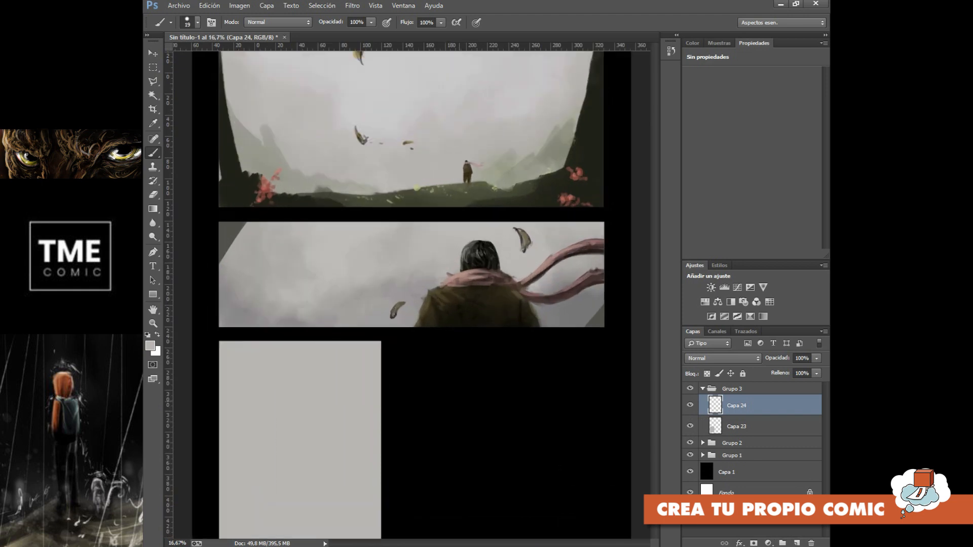
pyautogui.moveTo(459, 384); pyautogui.dragTo(530, 279)
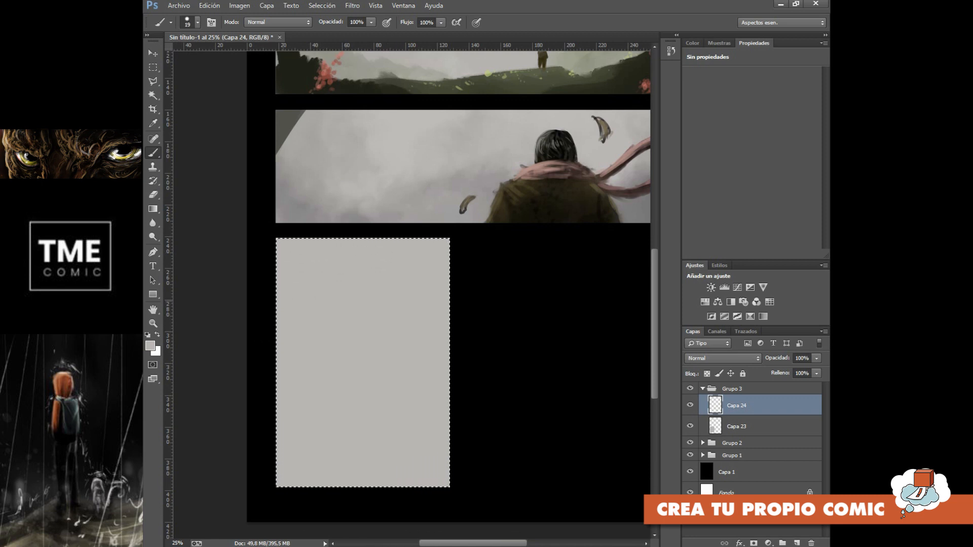
pyautogui.press('d')
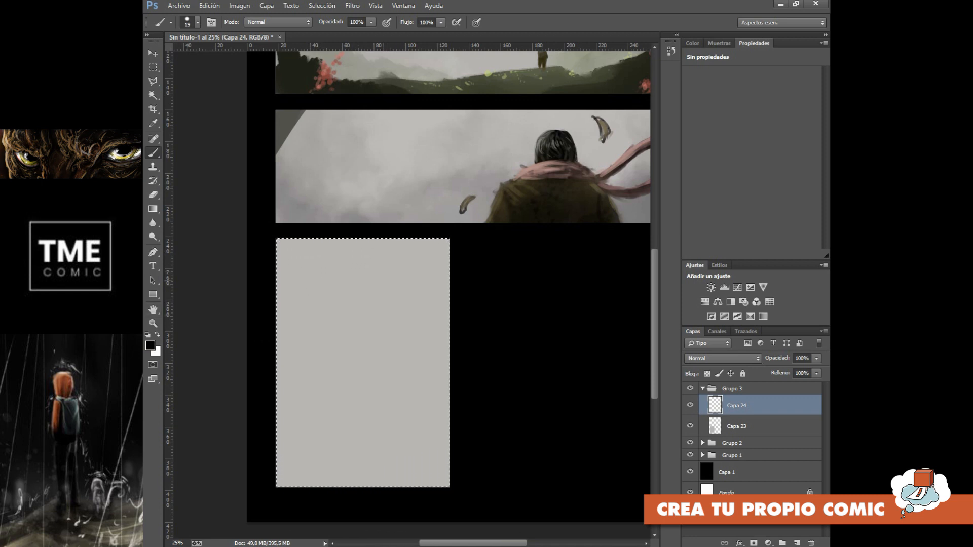
pyautogui.moveTo(448, 263)
pyautogui.mouseDown()
pyautogui.moveTo(314, 332)
pyautogui.moveTo(340, 362)
pyautogui.moveTo(393, 335)
pyautogui.moveTo(350, 363)
pyautogui.moveTo(340, 387)
pyautogui.moveTo(406, 385)
pyautogui.moveTo(364, 407)
pyautogui.moveTo(366, 486)
pyautogui.mouseUp()
pyautogui.moveTo(295, 244); pyautogui.dragTo(334, 314)
pyautogui.moveTo(322, 354)
pyautogui.mouseDown()
pyautogui.moveTo(345, 306)
pyautogui.moveTo(449, 244)
pyautogui.mouseUp()
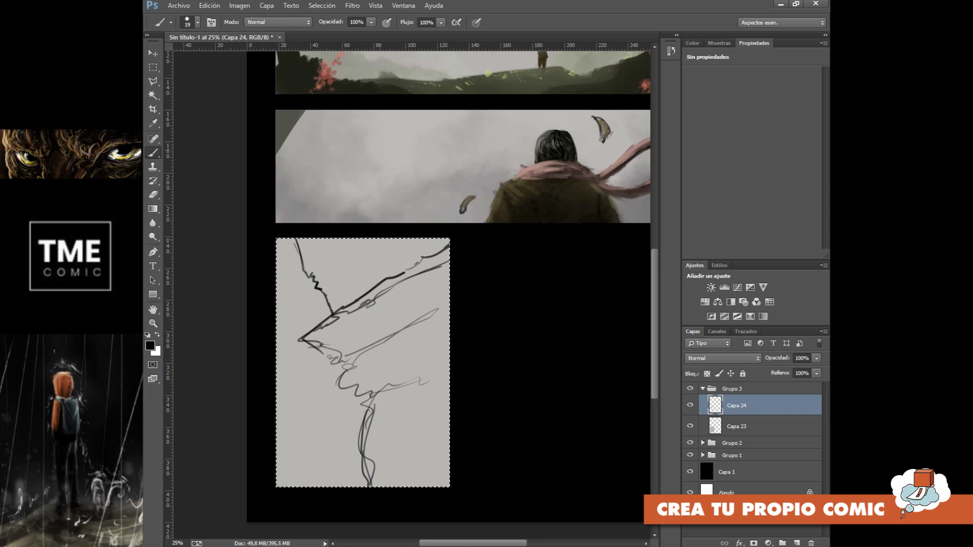
# Erase the rough front contour and redraw it as a bold angular black outline, adding short marks on the face
pyautogui.press('e')
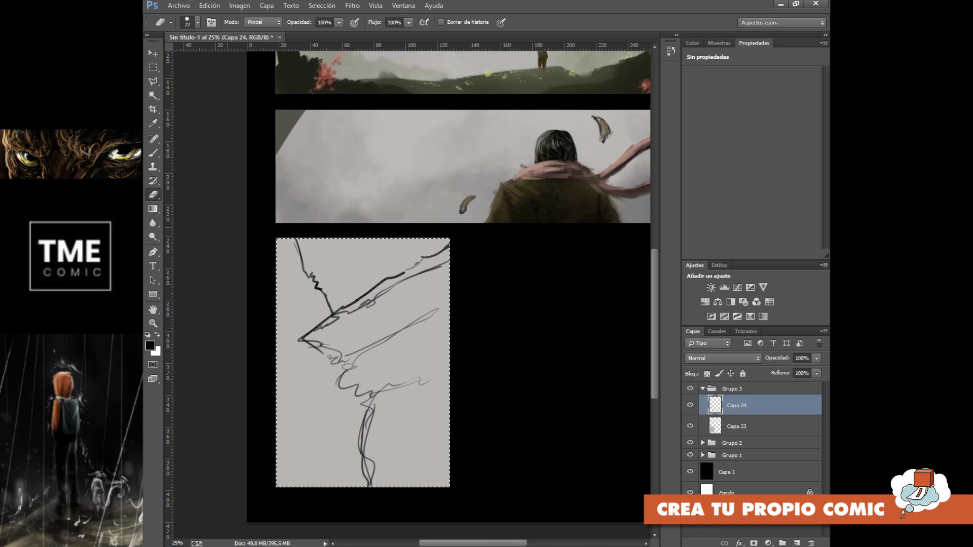
pyautogui.moveTo(297, 240)
pyautogui.mouseDown()
pyautogui.moveTo(328, 309)
pyautogui.moveTo(281, 238)
pyautogui.mouseUp()
pyautogui.press('b')
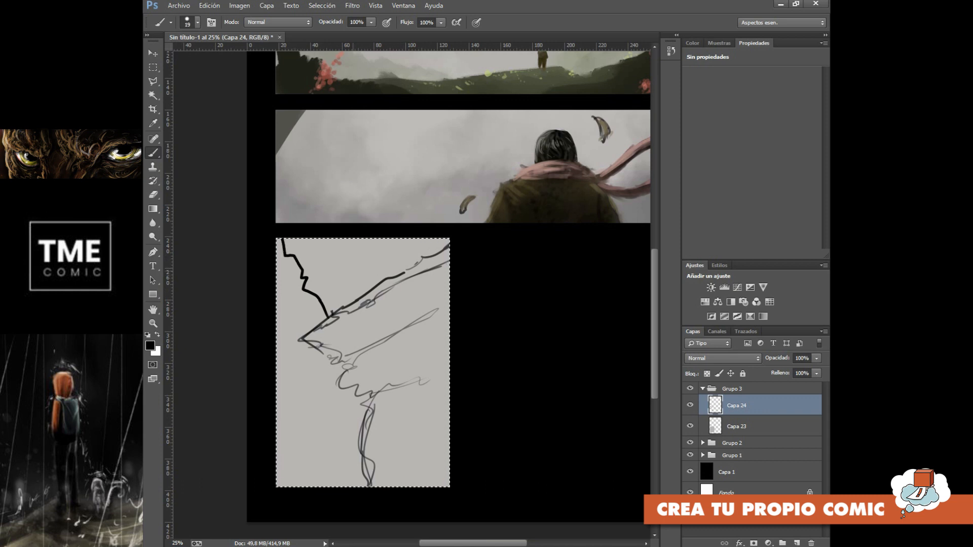
pyautogui.moveTo(307, 278); pyautogui.dragTo(338, 269)
pyautogui.hotkey('ctrl', 'alt', 'z')
pyautogui.hotkey('ctrl', 'alt', 'z')
pyautogui.moveTo(391, 238); pyautogui.dragTo(386, 246)
pyautogui.moveTo(389, 248); pyautogui.dragTo(381, 261)
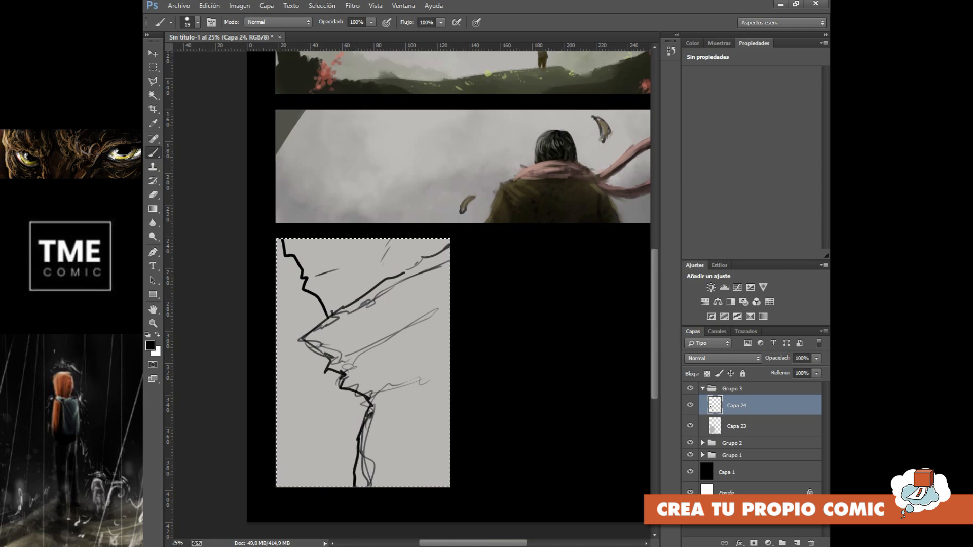
# Add a new layer directly above Capa 23 and set the foreground colour to a medium-dark grey
pyautogui.click(755, 427)
pyautogui.click(797, 543)
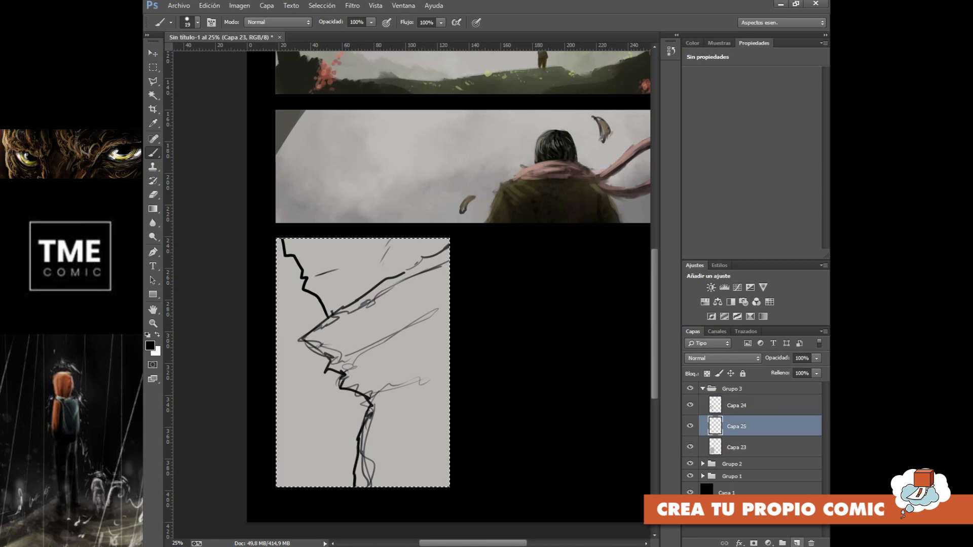
pyautogui.press('i')
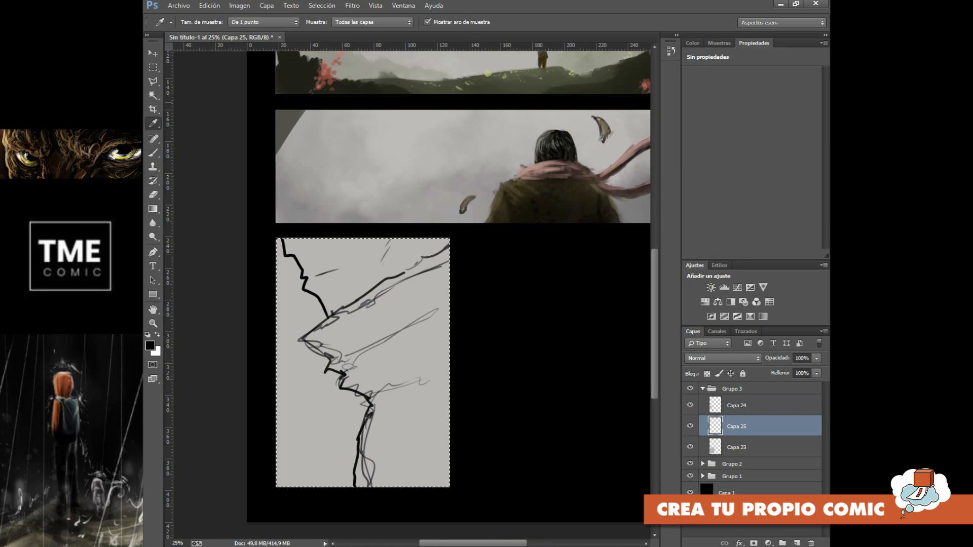
pyautogui.click(151, 345)
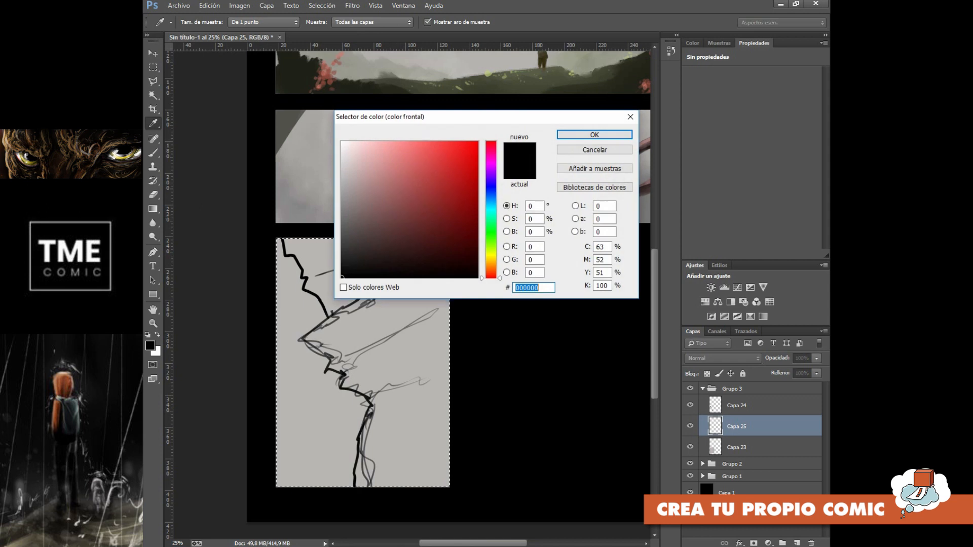
pyautogui.click(344, 223)
pyautogui.click(594, 135)
# Fill the figure's head, scarf and torso with grey on Capa 25 using a 200 px textured brush, following the sketched outline
pyautogui.press('b')
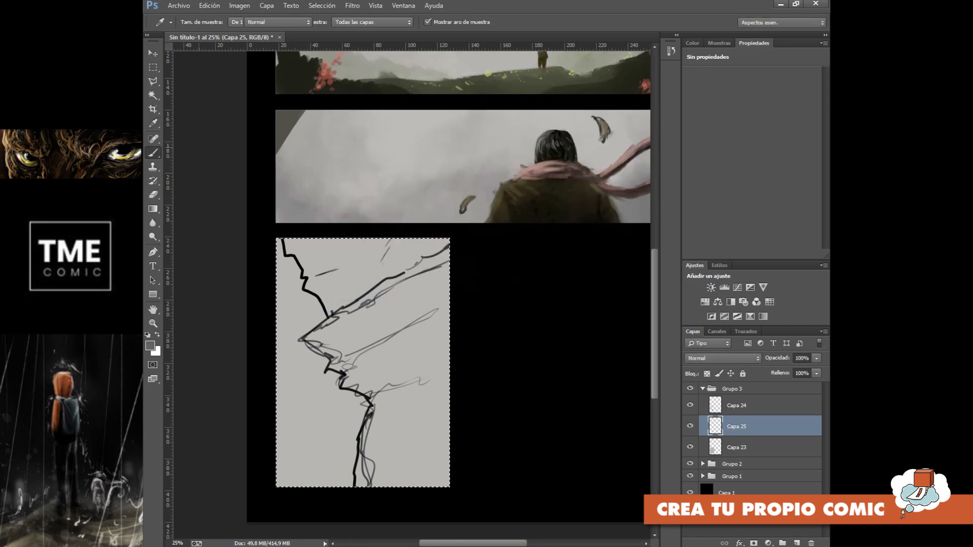
pyautogui.click(197, 22)
pyautogui.moveTo(274, 105); pyautogui.dragTo(274, 116)
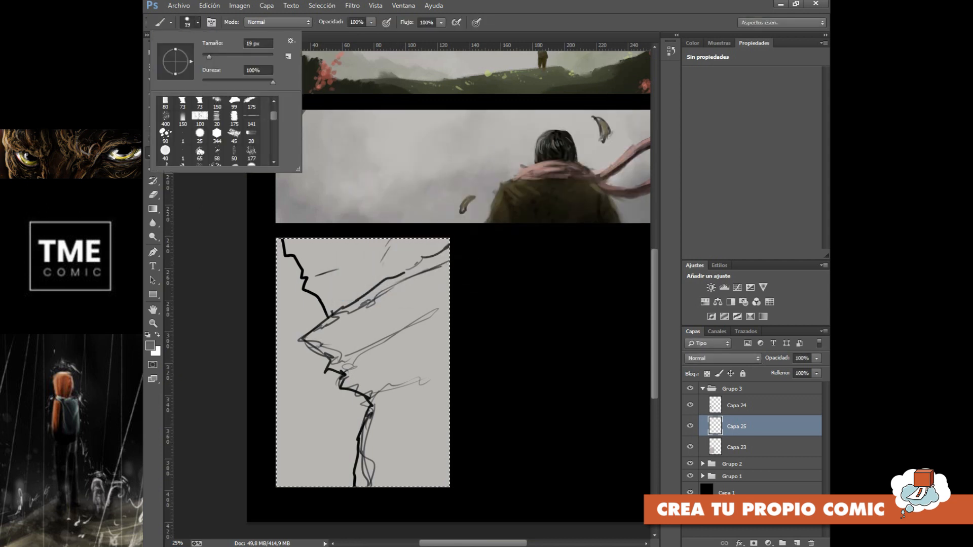
pyautogui.click(234, 151)
pyautogui.moveTo(330, 243)
pyautogui.mouseDown()
pyautogui.moveTo(350, 315)
pyautogui.moveTo(325, 299)
pyautogui.moveTo(329, 314)
pyautogui.moveTo(311, 279)
pyautogui.moveTo(309, 288)
pyautogui.moveTo(309, 251)
pyautogui.moveTo(302, 242)
pyautogui.moveTo(299, 259)
pyautogui.moveTo(291, 250)
pyautogui.moveTo(312, 243)
pyautogui.mouseUp()
pyautogui.moveTo(358, 334)
pyautogui.mouseDown()
pyautogui.moveTo(325, 329)
pyautogui.moveTo(304, 341)
pyautogui.moveTo(370, 283)
pyautogui.moveTo(446, 244)
pyautogui.moveTo(375, 289)
pyautogui.moveTo(340, 243)
pyautogui.moveTo(368, 276)
pyautogui.moveTo(355, 242)
pyautogui.moveTo(408, 246)
pyautogui.moveTo(381, 267)
pyautogui.mouseUp()
pyautogui.moveTo(439, 253)
pyautogui.mouseDown()
pyautogui.moveTo(436, 481)
pyautogui.moveTo(440, 286)
pyautogui.mouseUp()
pyautogui.moveTo(447, 475)
pyautogui.mouseDown()
pyautogui.moveTo(364, 483)
pyautogui.moveTo(361, 450)
pyautogui.moveTo(383, 413)
pyautogui.moveTo(375, 476)
pyautogui.moveTo(383, 441)
pyautogui.moveTo(431, 471)
pyautogui.moveTo(401, 481)
pyautogui.moveTo(428, 458)
pyautogui.moveTo(403, 443)
pyautogui.moveTo(425, 393)
pyautogui.moveTo(426, 266)
pyautogui.moveTo(402, 443)
pyautogui.moveTo(410, 448)
pyautogui.moveTo(414, 394)
pyautogui.moveTo(397, 368)
pyautogui.moveTo(411, 281)
pyautogui.moveTo(371, 310)
pyautogui.moveTo(397, 303)
pyautogui.moveTo(380, 386)
pyautogui.moveTo(377, 318)
pyautogui.mouseUp()
pyautogui.moveTo(373, 396)
pyautogui.mouseDown()
pyautogui.moveTo(356, 377)
pyautogui.moveTo(348, 383)
pyautogui.moveTo(364, 338)
pyautogui.moveTo(356, 367)
pyautogui.moveTo(330, 365)
pyautogui.moveTo(326, 342)
pyautogui.moveTo(345, 344)
pyautogui.moveTo(321, 352)
pyautogui.mouseUp()
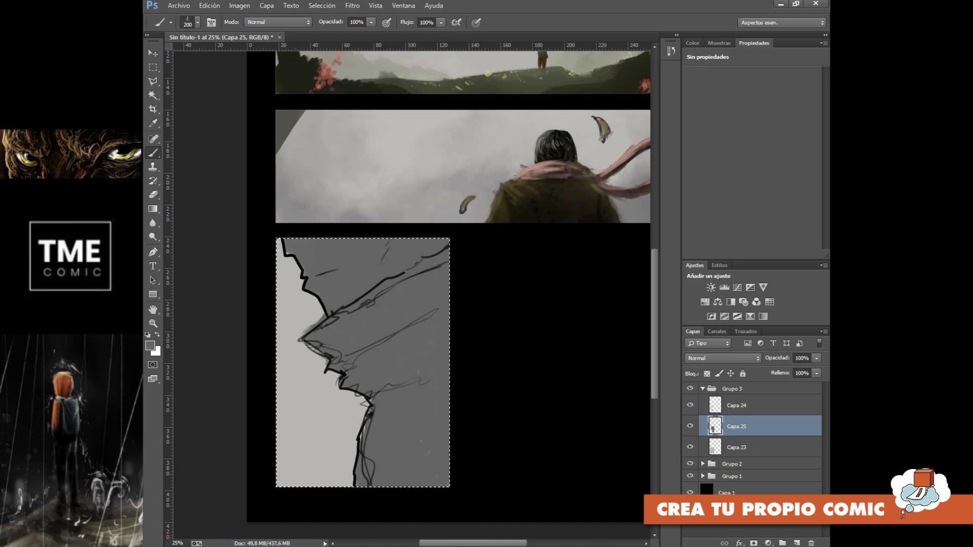
# Set the foreground colour to 545050 and paint darker shading strokes across the face, the scarf folds and the torso edge
pyautogui.click(151, 346)
pyautogui.click(347, 233)
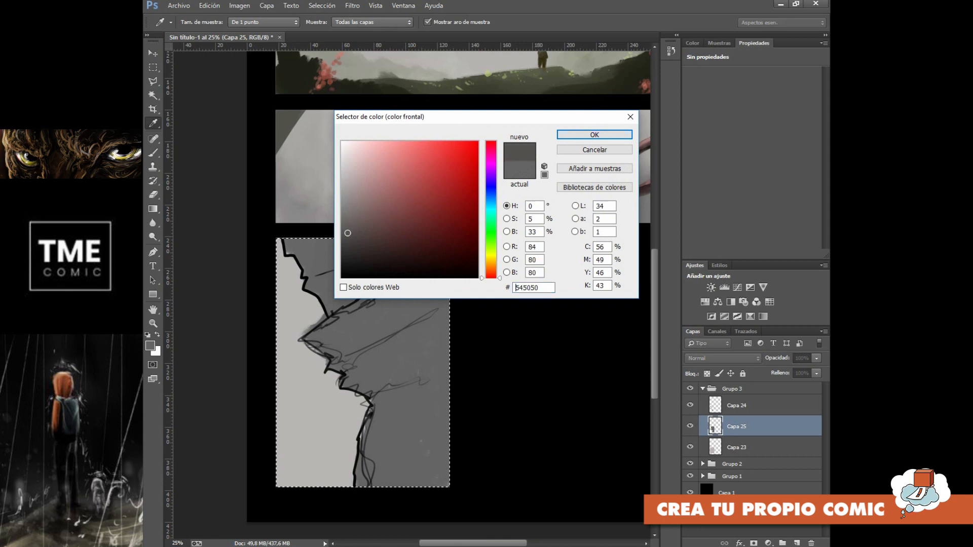
pyautogui.click(594, 134)
pyautogui.moveTo(347, 346); pyautogui.dragTo(386, 343)
pyautogui.moveTo(439, 305); pyautogui.dragTo(393, 320)
pyautogui.moveTo(361, 361)
pyautogui.mouseDown()
pyautogui.moveTo(352, 376)
pyautogui.moveTo(372, 389)
pyautogui.mouseUp()
pyautogui.moveTo(423, 369); pyautogui.dragTo(378, 392)
pyautogui.moveTo(435, 357)
pyautogui.mouseDown()
pyautogui.moveTo(380, 375)
pyautogui.moveTo(446, 321)
pyautogui.moveTo(418, 384)
pyautogui.mouseUp()
pyautogui.moveTo(311, 337); pyautogui.dragTo(413, 266)
pyautogui.moveTo(369, 312); pyautogui.dragTo(408, 285)
pyautogui.moveTo(446, 256); pyautogui.dragTo(343, 337)
pyautogui.moveTo(397, 241)
pyautogui.mouseDown()
pyautogui.moveTo(380, 274)
pyautogui.moveTo(419, 261)
pyautogui.mouseUp()
pyautogui.moveTo(442, 242); pyautogui.dragTo(364, 288)
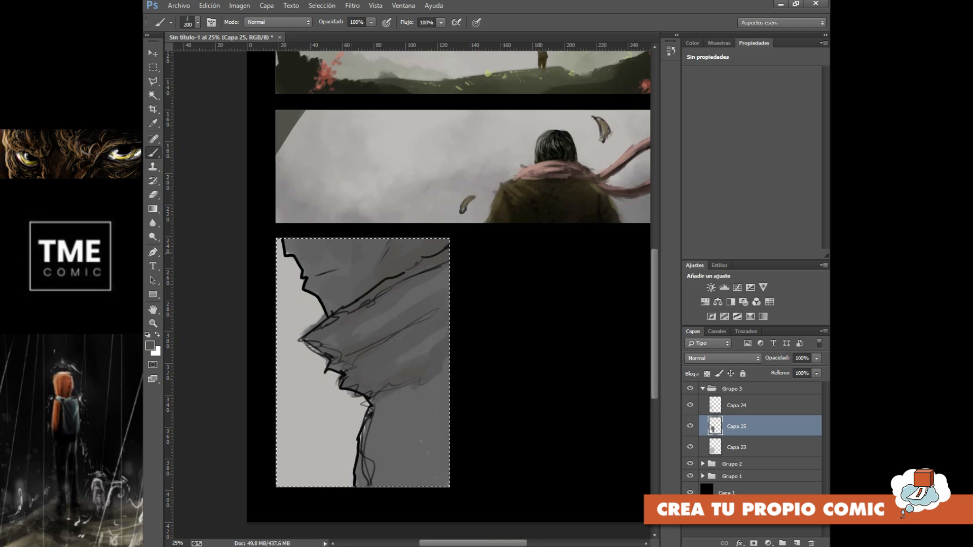
pyautogui.moveTo(374, 485)
pyautogui.mouseDown()
pyautogui.moveTo(388, 405)
pyautogui.moveTo(396, 436)
pyautogui.mouseUp()
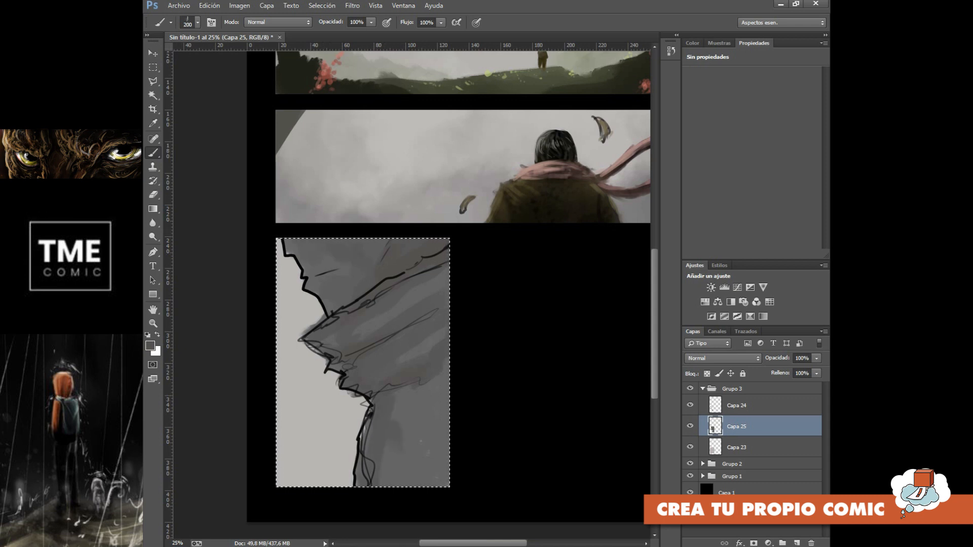
# Choose a texture brush preset enlarged to 2252 px and reset the foreground colour to black
pyautogui.click(198, 22)
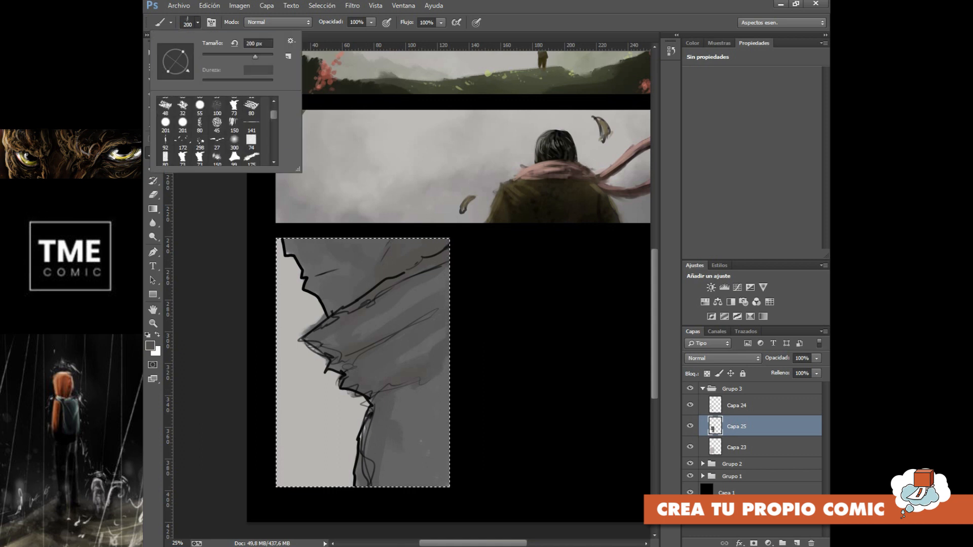
pyautogui.scroll(-2, 215, 131)
pyautogui.scroll(-4, 215, 130)
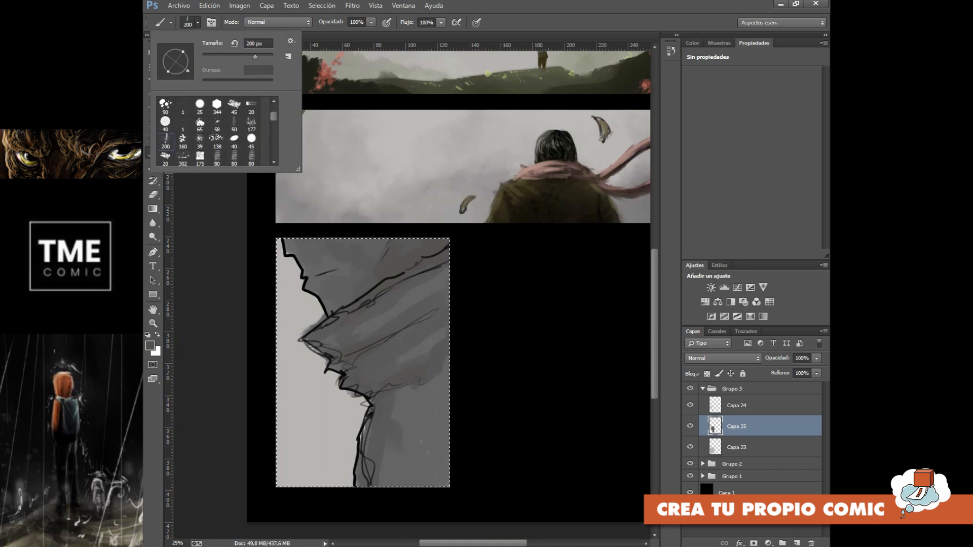
pyautogui.press(']')
pyautogui.press(']')
pyautogui.click(147, 335)
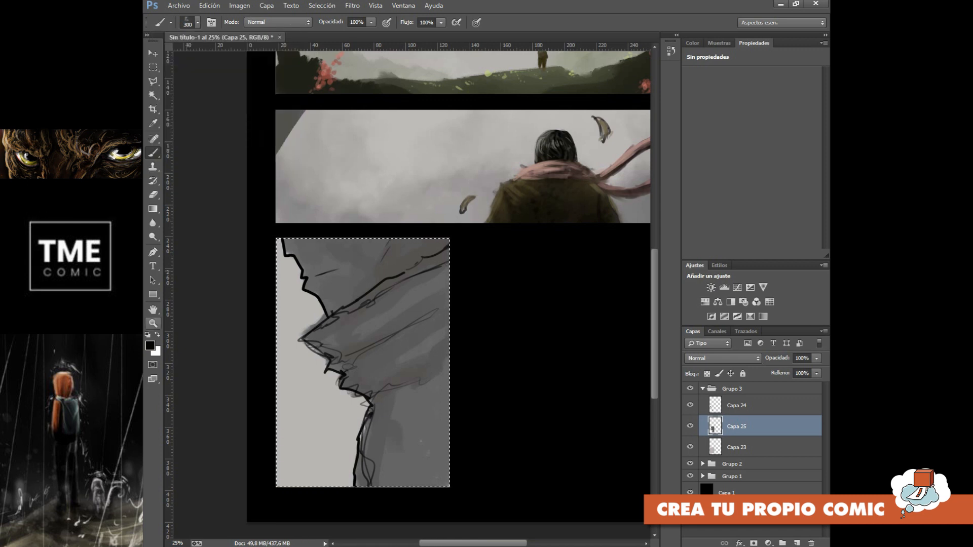
pyautogui.click(198, 22)
pyautogui.moveTo(258, 57); pyautogui.dragTo(268, 57)
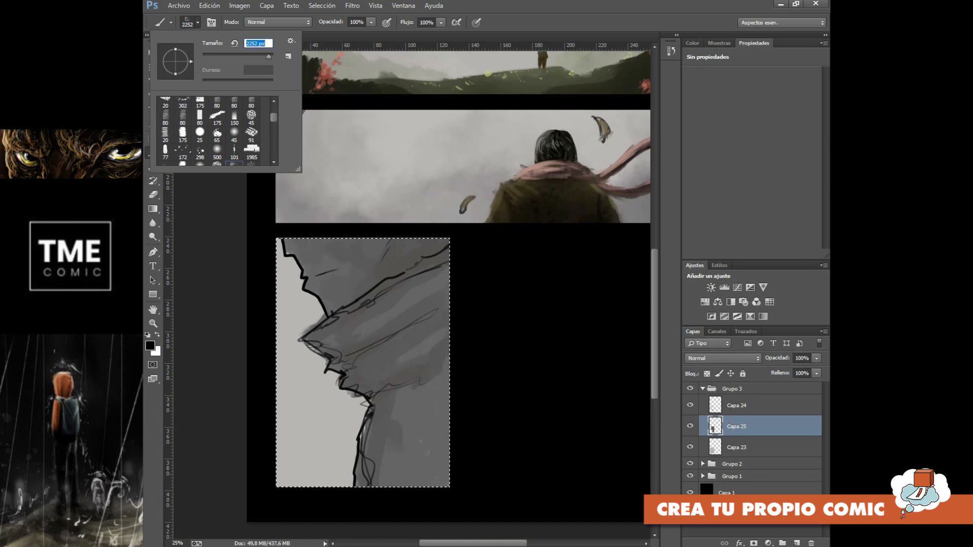
# Load Capa 25's silhouette as a selection and stamp black grunge texture over the figure, undoing the unwanted stamp
pyautogui.keyDown('ctrl'); pyautogui.click(714, 426); pyautogui.keyUp('ctrl')
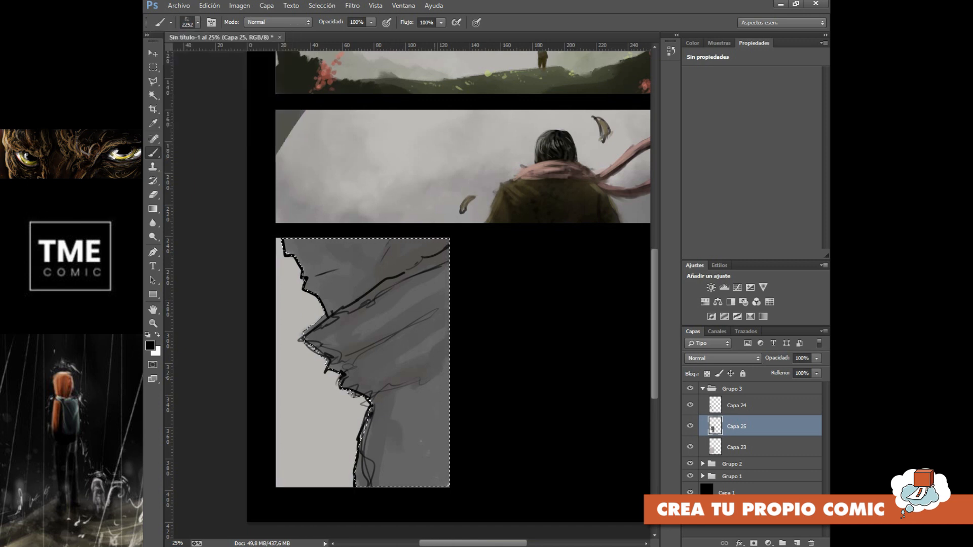
pyautogui.click(406, 345)
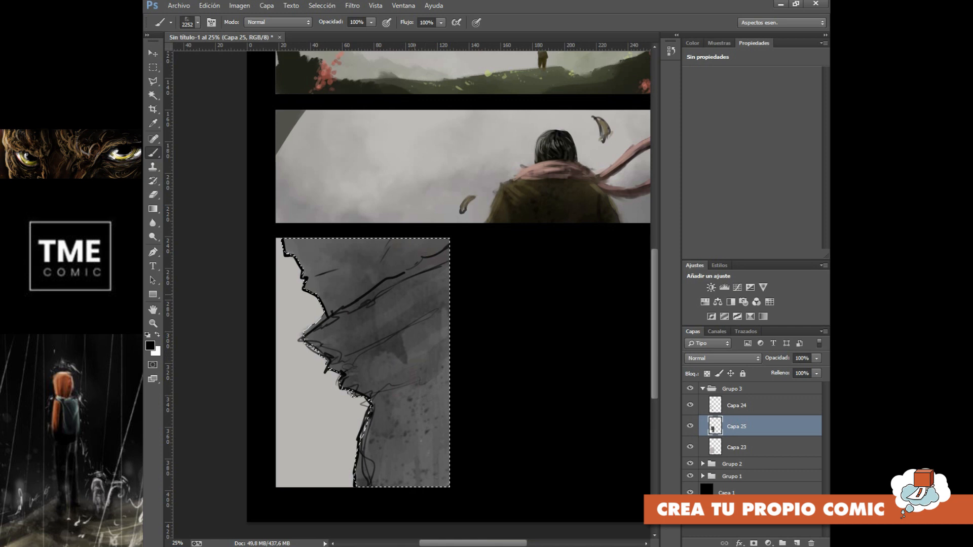
pyautogui.click(377, 271)
pyautogui.hotkey('ctrl', 'z')
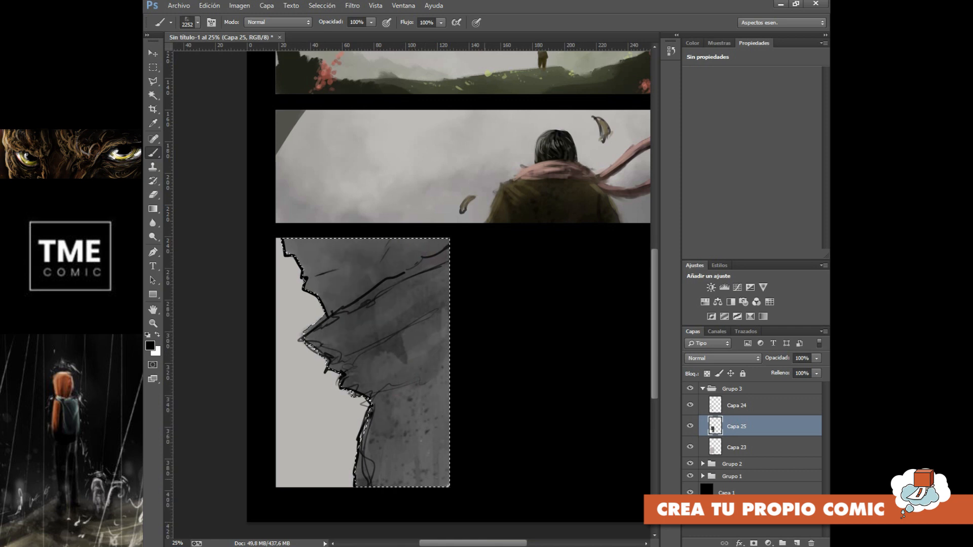
pyautogui.click(485, 464)
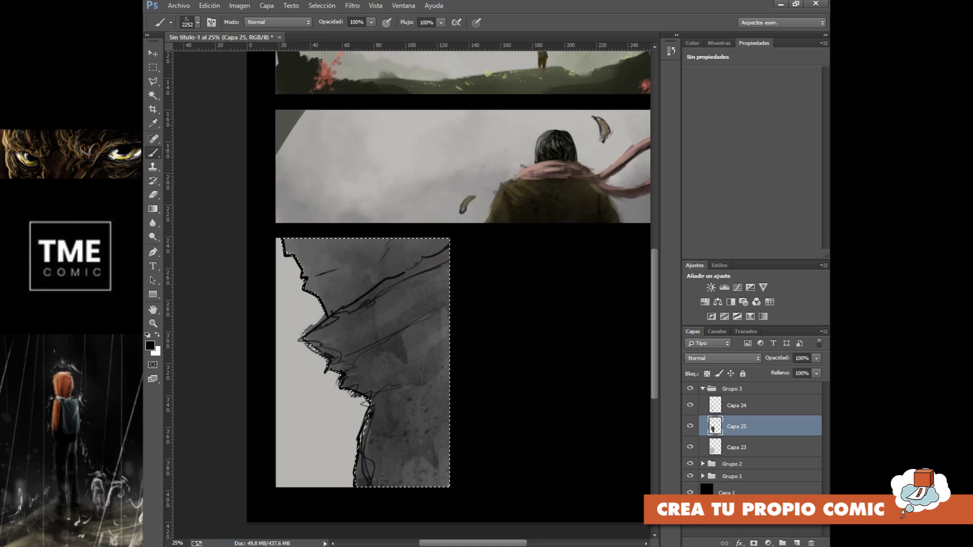
# Switch to the 200 px textured brush preset reduced to 61 px and darken the scarf's fold lines in black
pyautogui.click(197, 22)
pyautogui.click(200, 115)
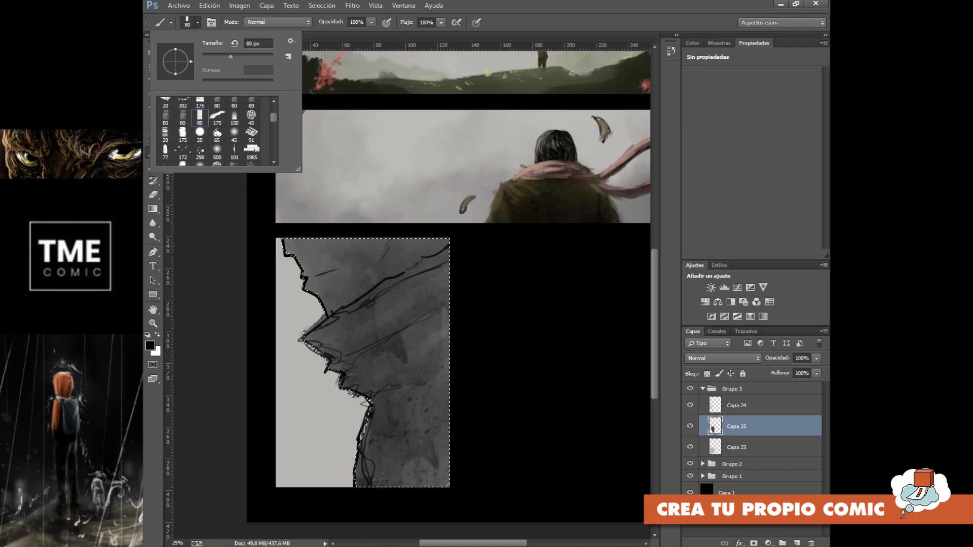
pyautogui.scroll(4, 216, 129)
pyautogui.scroll(-3, 216, 130)
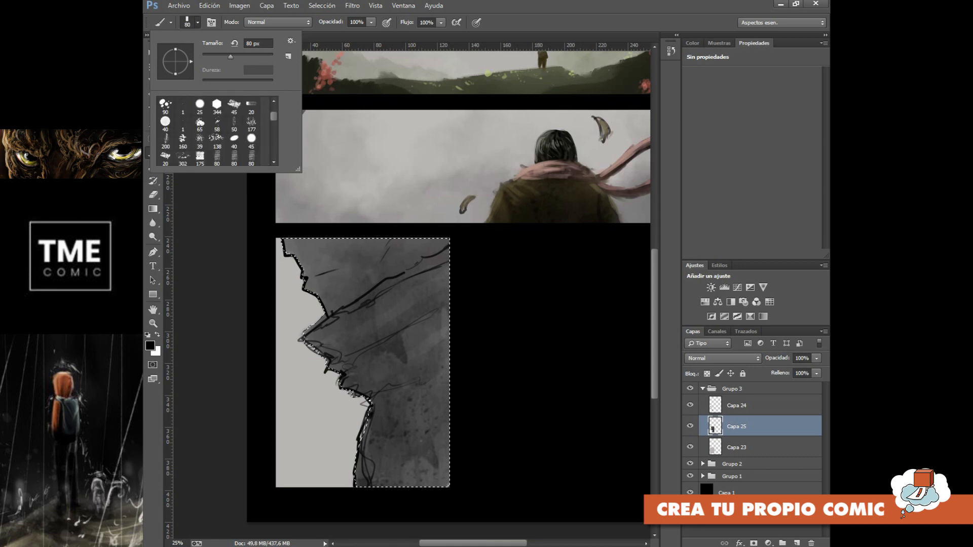
pyautogui.click(165, 139)
pyautogui.moveTo(254, 57); pyautogui.dragTo(224, 57)
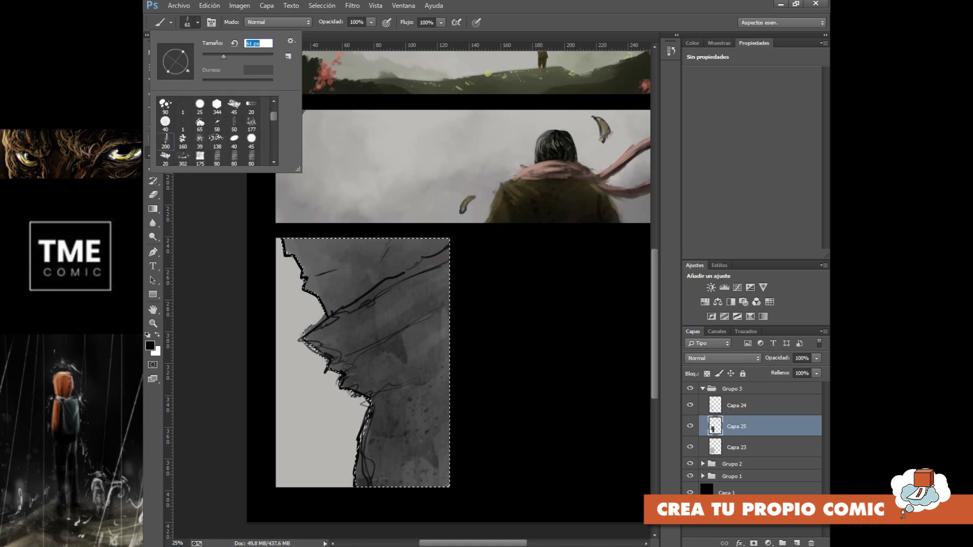
pyautogui.press('Return')
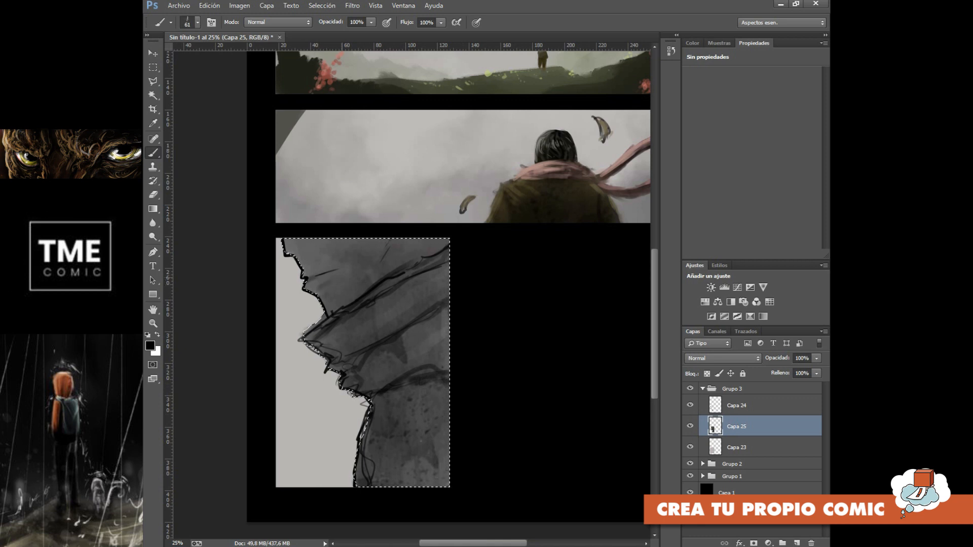
# Clear the selection and hide the sketch layer Capa 24
pyautogui.press('w')
pyautogui.hotkey('ctrl', 'd')
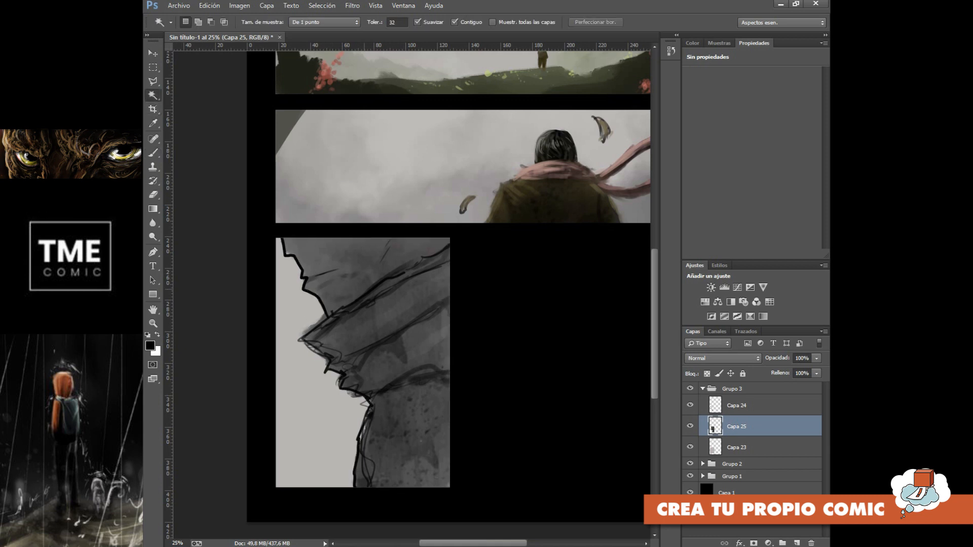
pyautogui.click(691, 406)
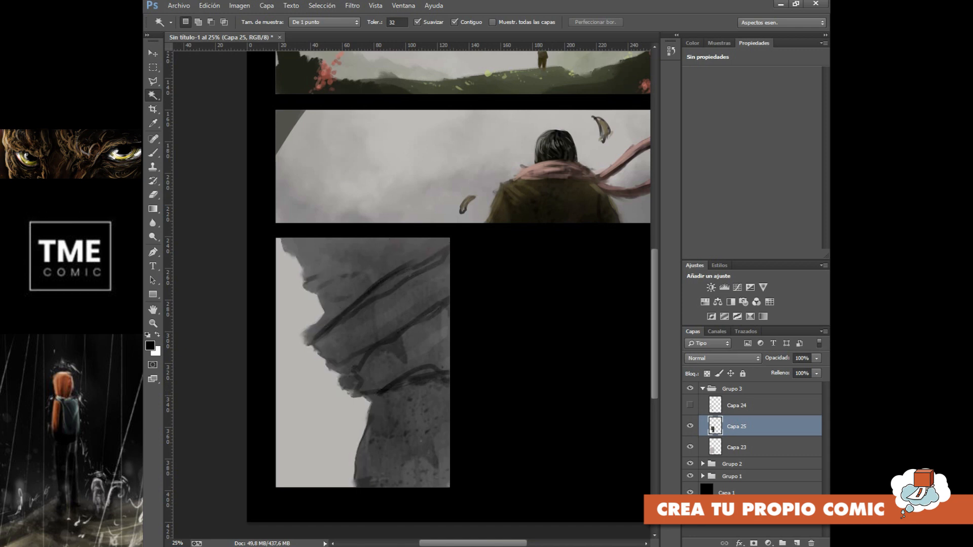
# Draw the eye in black on the face profile, switching to the 25 px hard round brush for the finer line
pyautogui.press('b')
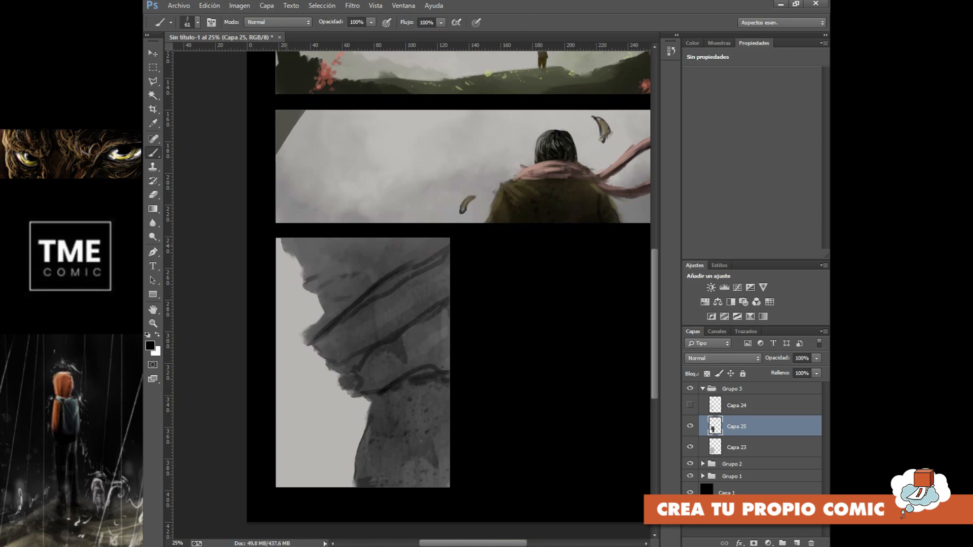
pyautogui.moveTo(289, 251); pyautogui.dragTo(297, 250)
pyautogui.click(198, 21)
pyautogui.click(199, 107)
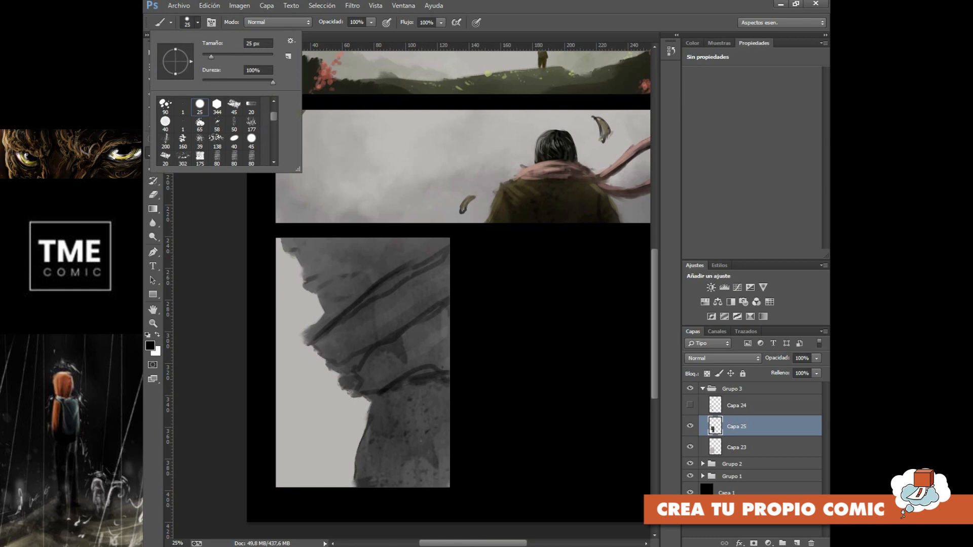
pyautogui.moveTo(291, 247); pyautogui.dragTo(300, 246)
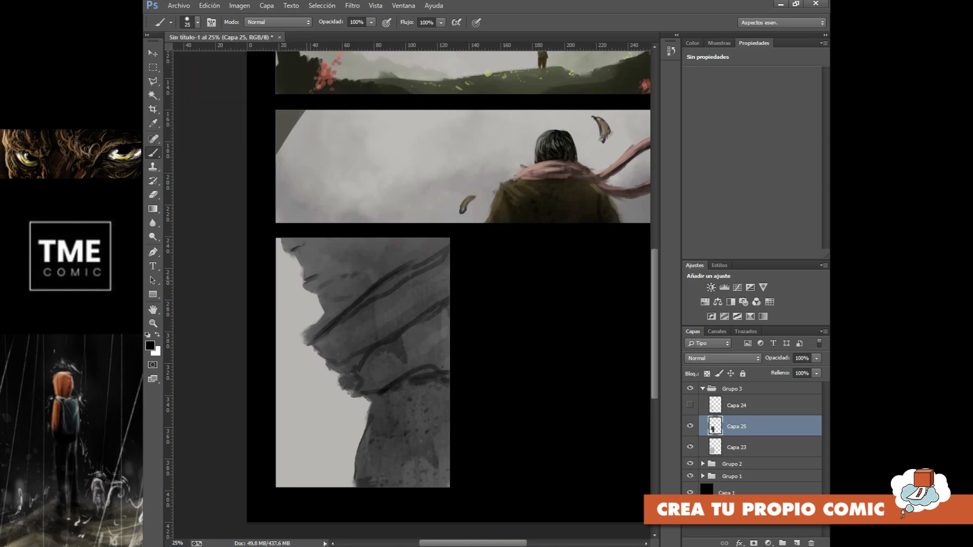
# Draw thin black lines on the lower face and sharpen the scarf's upper edge
pyautogui.moveTo(322, 287); pyautogui.dragTo(345, 274)
pyautogui.moveTo(323, 320)
pyautogui.mouseDown()
pyautogui.moveTo(305, 334)
pyautogui.moveTo(323, 322)
pyautogui.mouseUp()
pyautogui.moveTo(398, 263); pyautogui.dragTo(421, 257)
pyautogui.moveTo(395, 268); pyautogui.dragTo(449, 247)
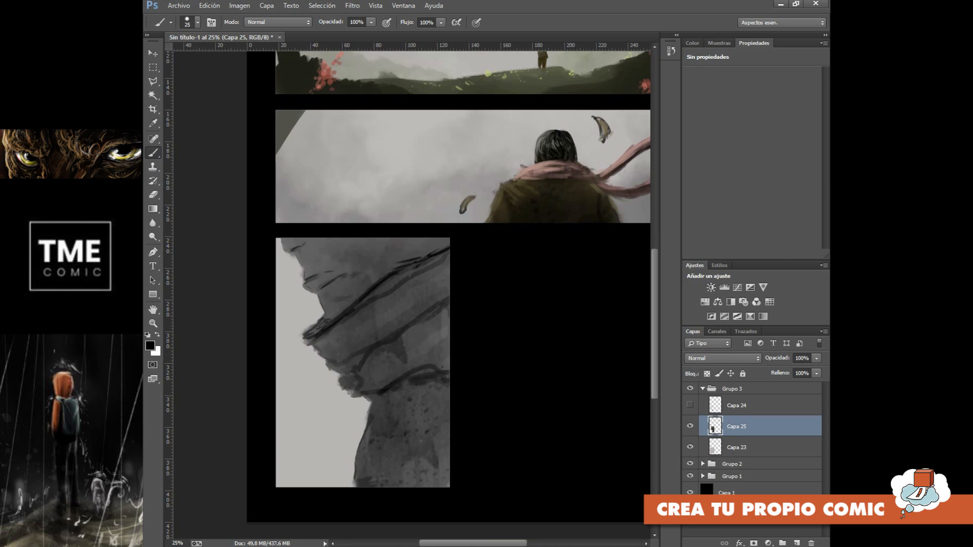
# Load Capa 23's panel shape as a selection and draw short jagged black strokes along the scarf's front edge
pyautogui.keyDown('ctrl'); pyautogui.click(715, 447); pyautogui.keyUp('ctrl')
pyautogui.moveTo(307, 335); pyautogui.dragTo(324, 356)
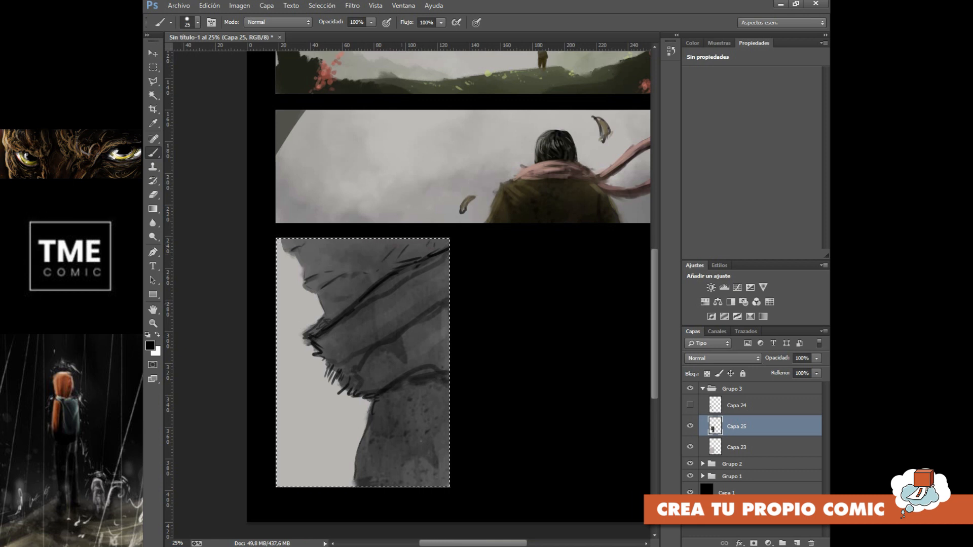
# Sample the brown of the coat in the second panel and lighten it to #937d47
pyautogui.press('i')
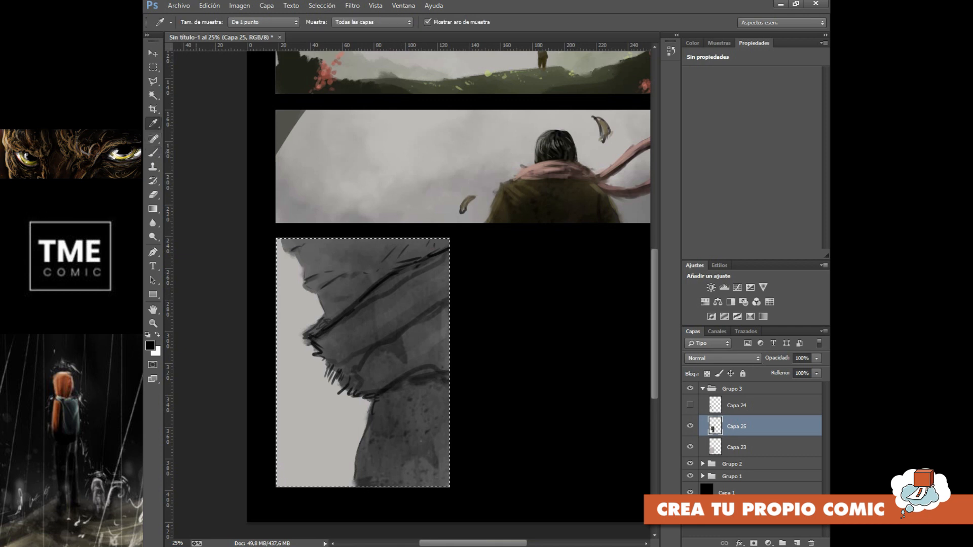
pyautogui.click(514, 209)
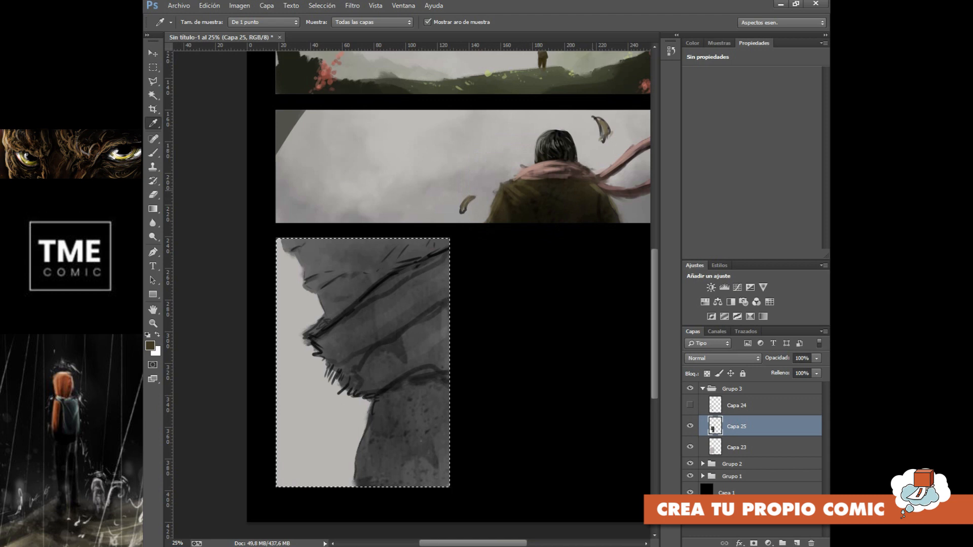
pyautogui.click(150, 346)
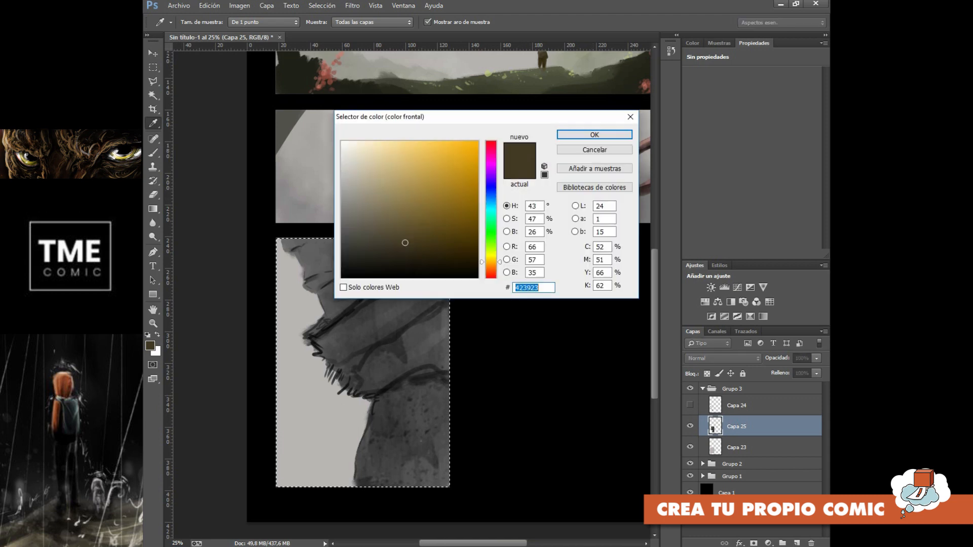
pyautogui.click(411, 200)
pyautogui.click(594, 135)
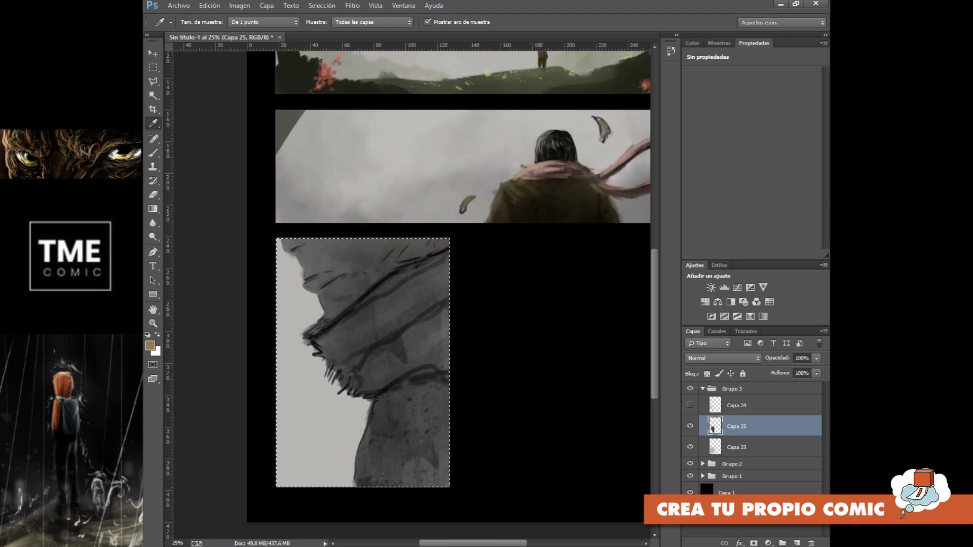
# Add a new layer above Capa 25, load Capa 25's figure shape as a selection, and make the new layer active
pyautogui.click(796, 544)
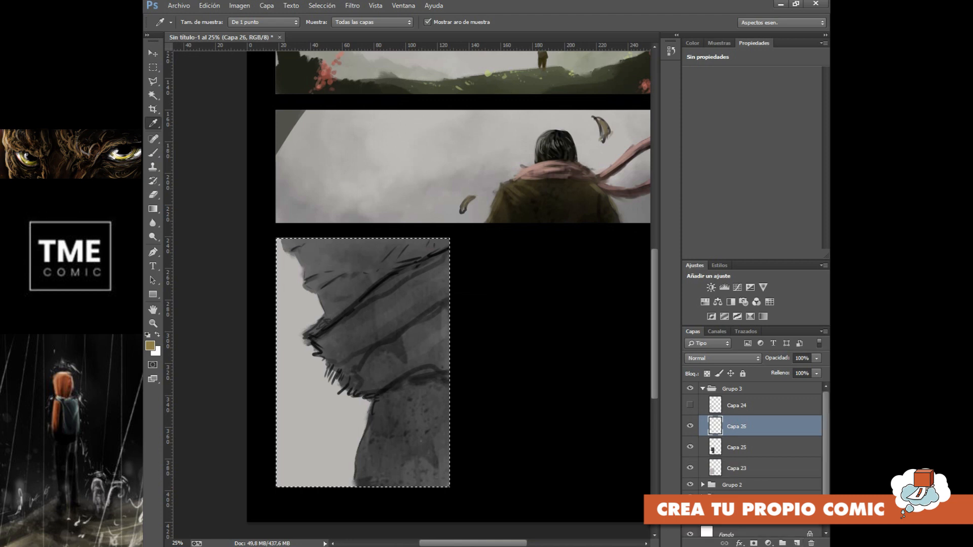
pyautogui.click(750, 447)
pyautogui.keyDown('ctrl'); pyautogui.click(750, 447); pyautogui.keyUp('ctrl')
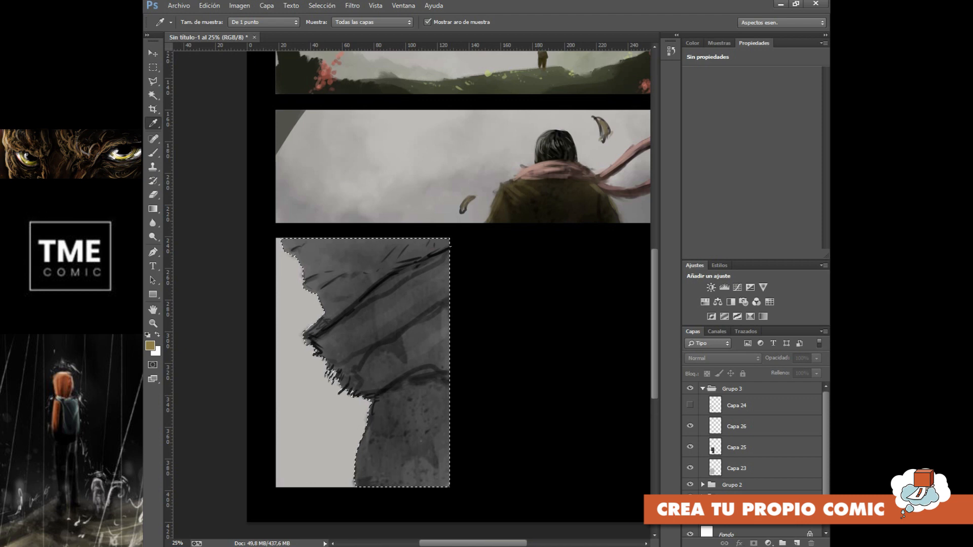
pyautogui.click(750, 447)
pyautogui.click(750, 426)
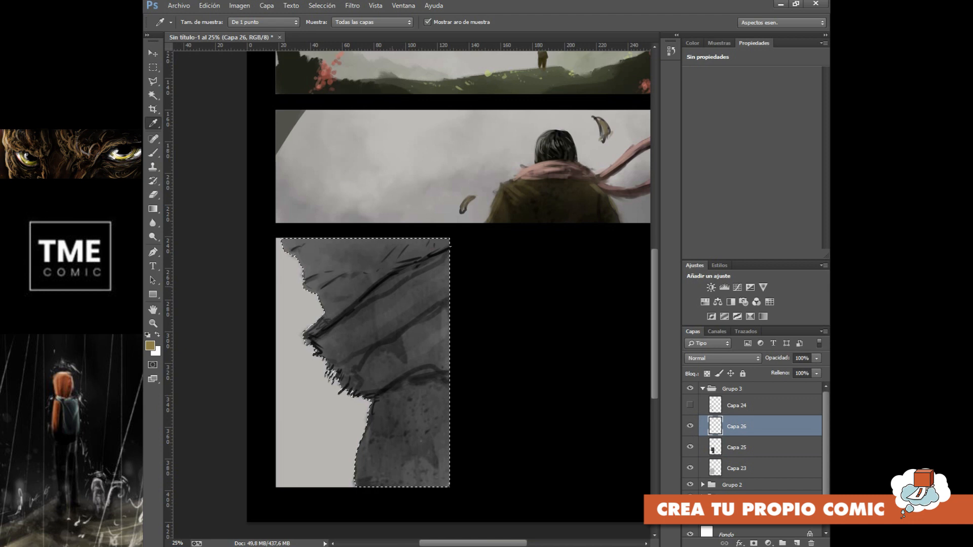
# Paint the coat below the scarf brown with the 200 px textured brush, setting the layer's blend mode to Multiplicar
pyautogui.press('b')
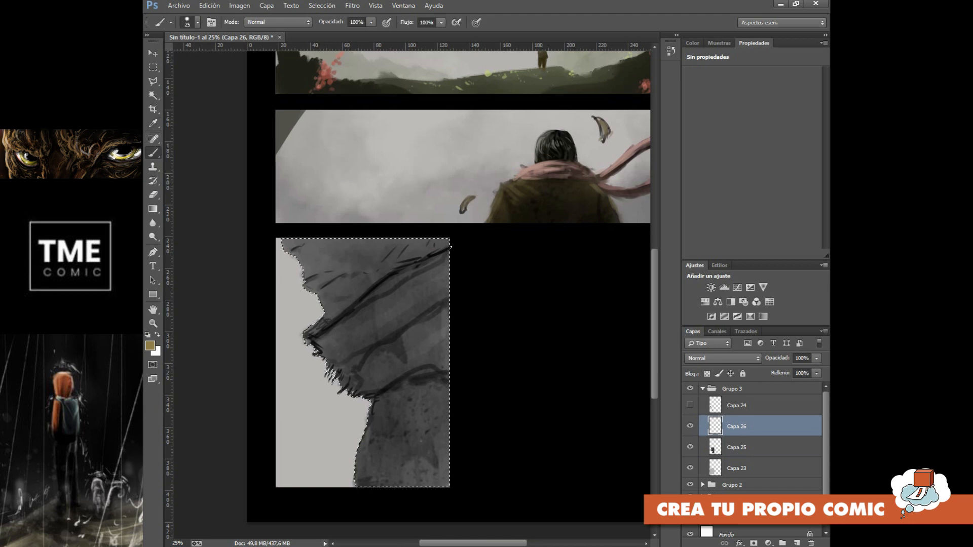
pyautogui.click(197, 22)
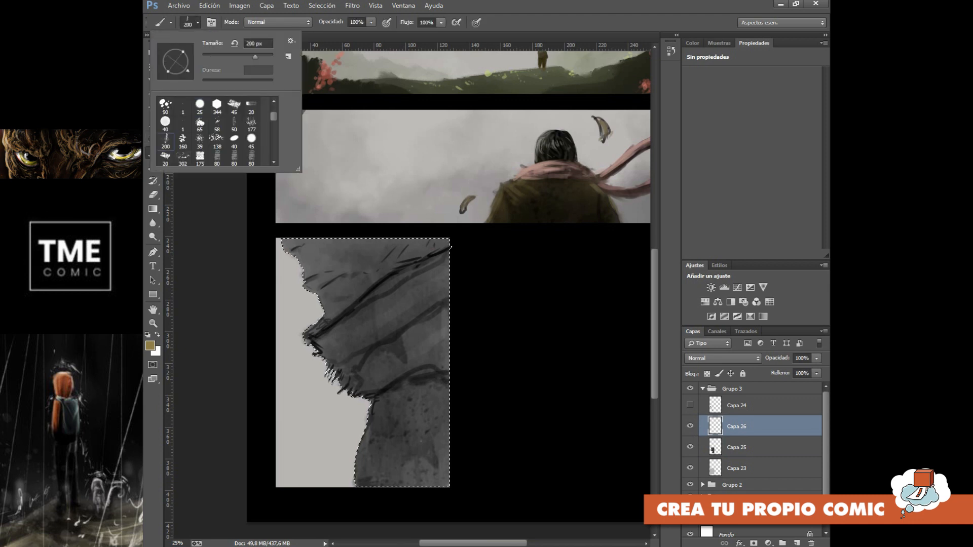
pyautogui.moveTo(448, 396); pyautogui.dragTo(398, 434)
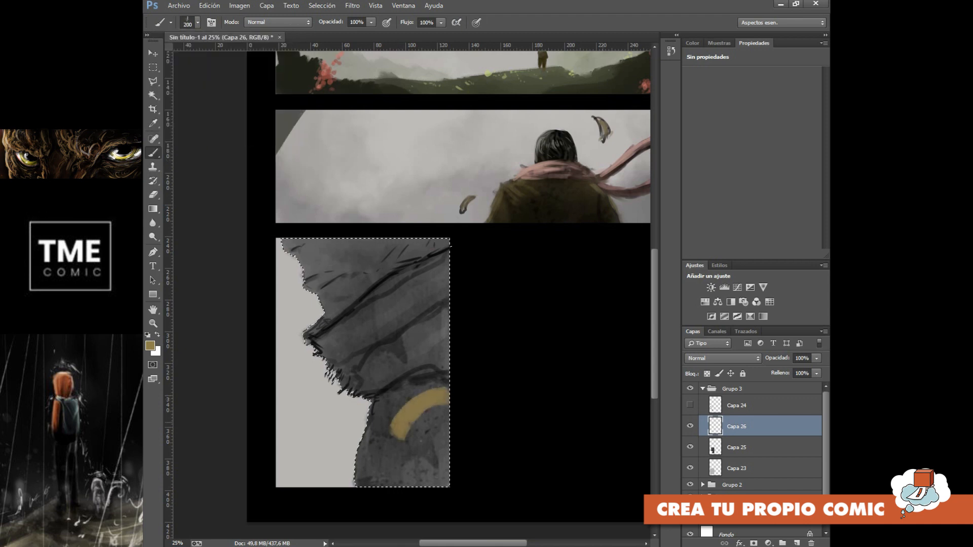
pyautogui.click(743, 358)
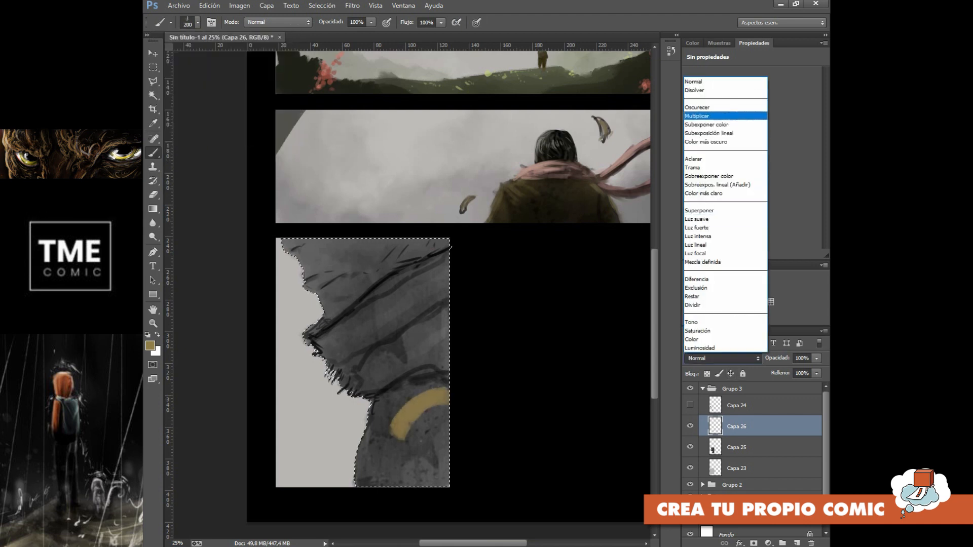
pyautogui.click(697, 116)
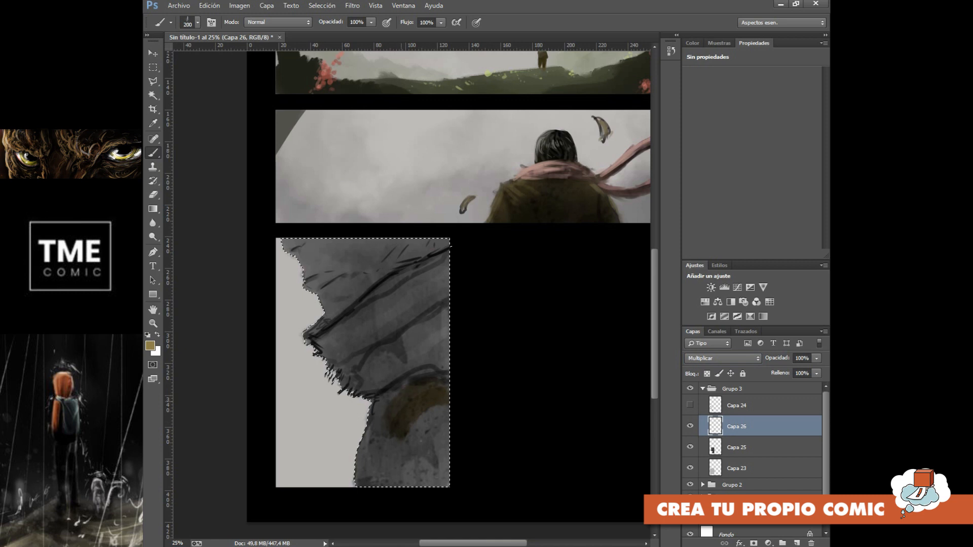
pyautogui.moveTo(378, 430)
pyautogui.mouseDown()
pyautogui.moveTo(369, 464)
pyautogui.moveTo(380, 443)
pyautogui.moveTo(381, 477)
pyautogui.moveTo(396, 480)
pyautogui.moveTo(399, 446)
pyautogui.moveTo(411, 472)
pyautogui.moveTo(436, 409)
pyautogui.moveTo(425, 457)
pyautogui.moveTo(445, 418)
pyautogui.moveTo(448, 430)
pyautogui.mouseUp()
pyautogui.moveTo(446, 389)
pyautogui.mouseDown()
pyautogui.moveTo(445, 381)
pyautogui.moveTo(446, 430)
pyautogui.moveTo(432, 481)
pyautogui.moveTo(408, 476)
pyautogui.mouseUp()
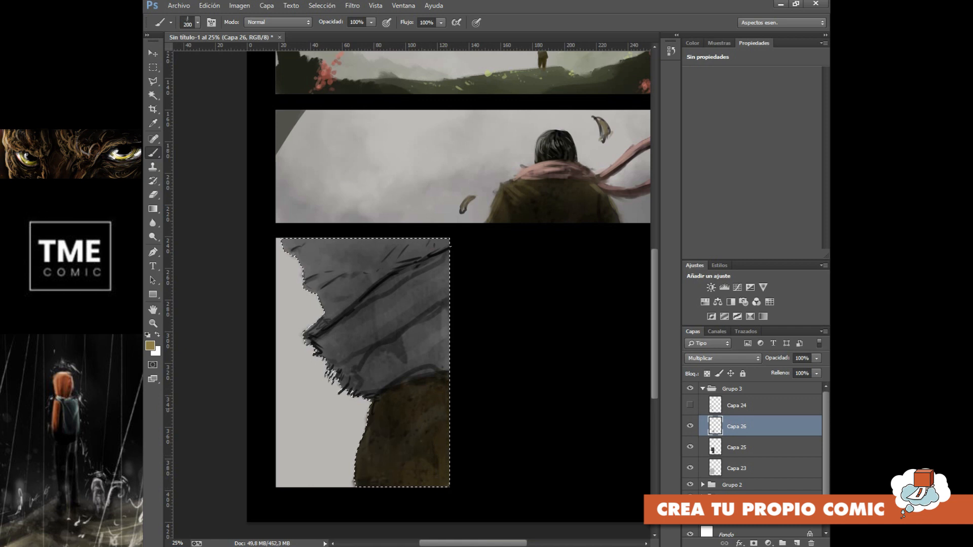
# Choose a lighter ochre as the paint colour and add a new layer above Capa 26
pyautogui.click(150, 346)
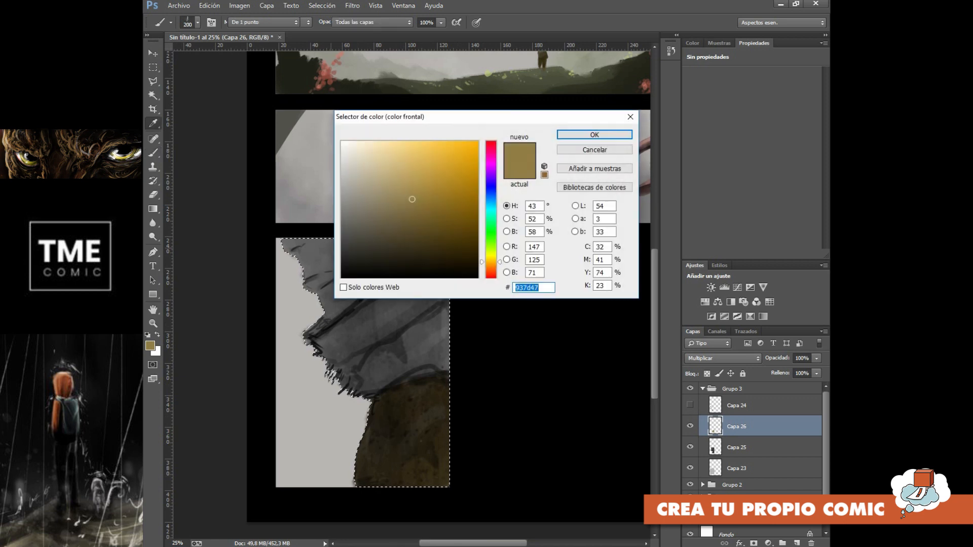
pyautogui.click(404, 162)
pyautogui.click(594, 135)
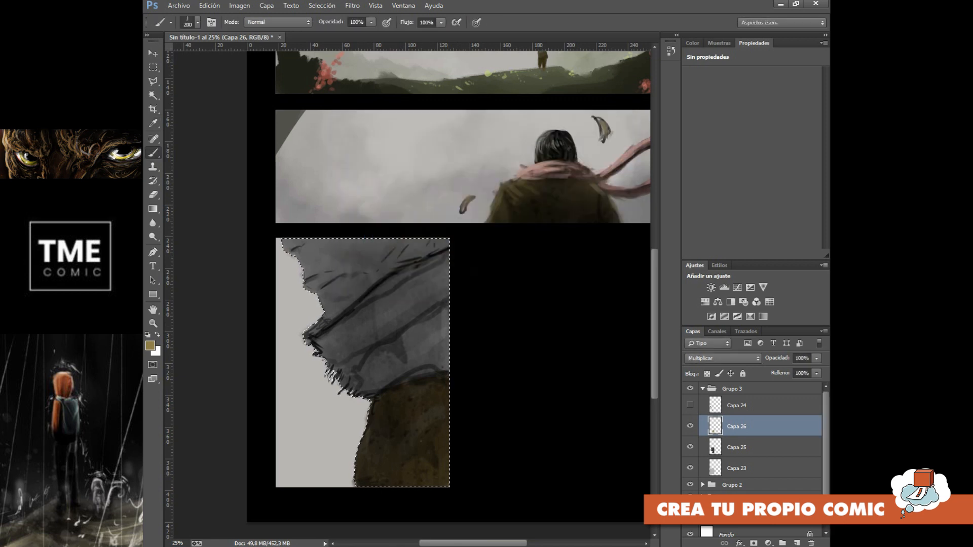
pyautogui.click(791, 540)
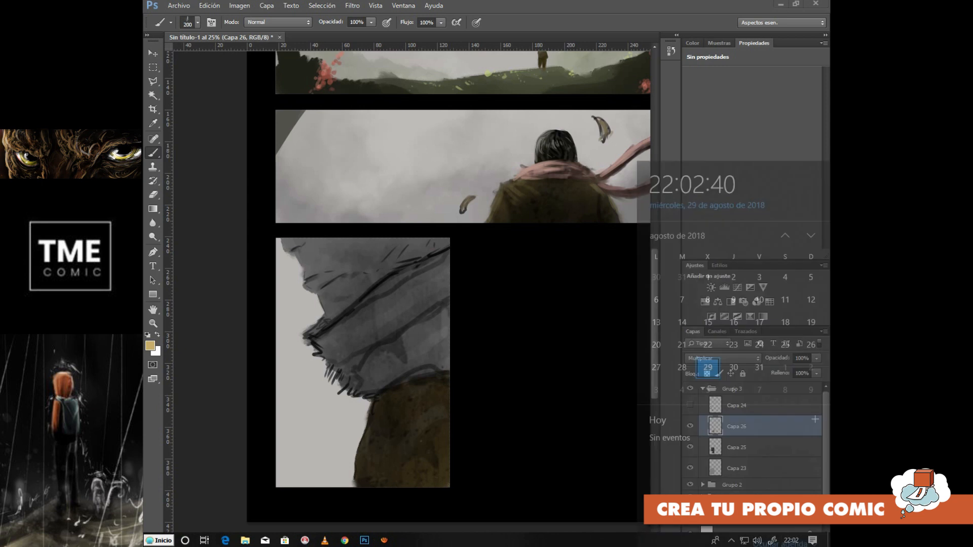
pyautogui.click(567, 341)
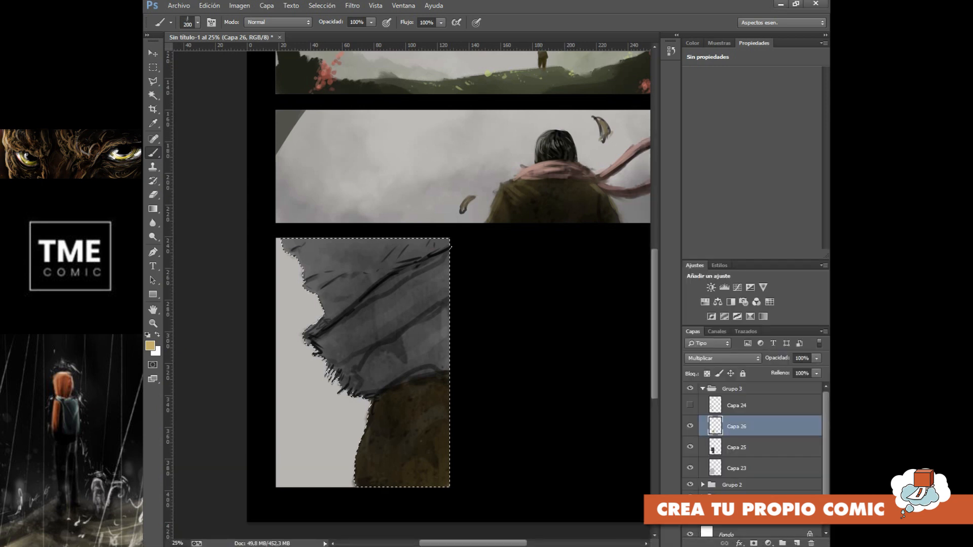
pyautogui.click(796, 542)
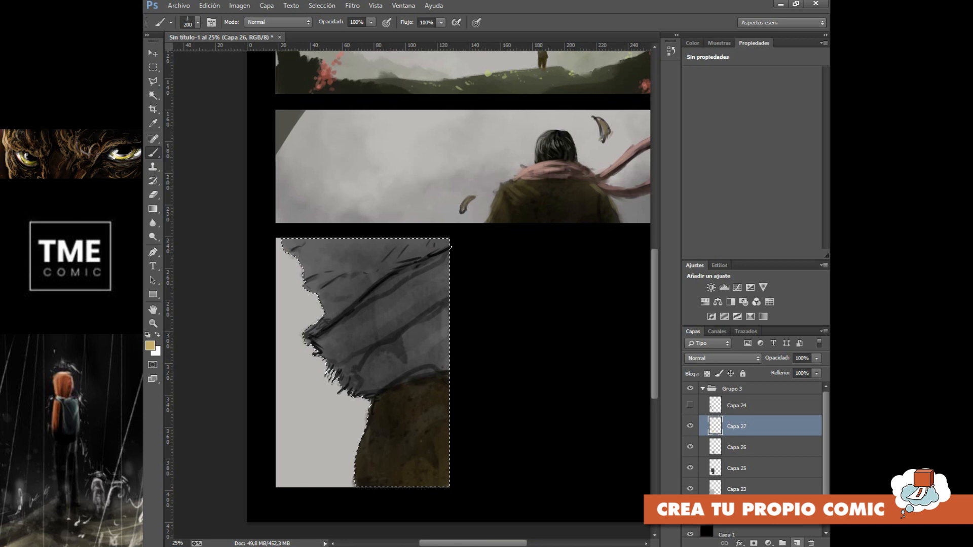
# Paint ochre highlight strokes along the coat's folds, reducing the textured brush to 71 px for the thinner ones
pyautogui.moveTo(411, 425); pyautogui.dragTo(422, 403)
pyautogui.click(198, 22)
pyautogui.click(227, 55)
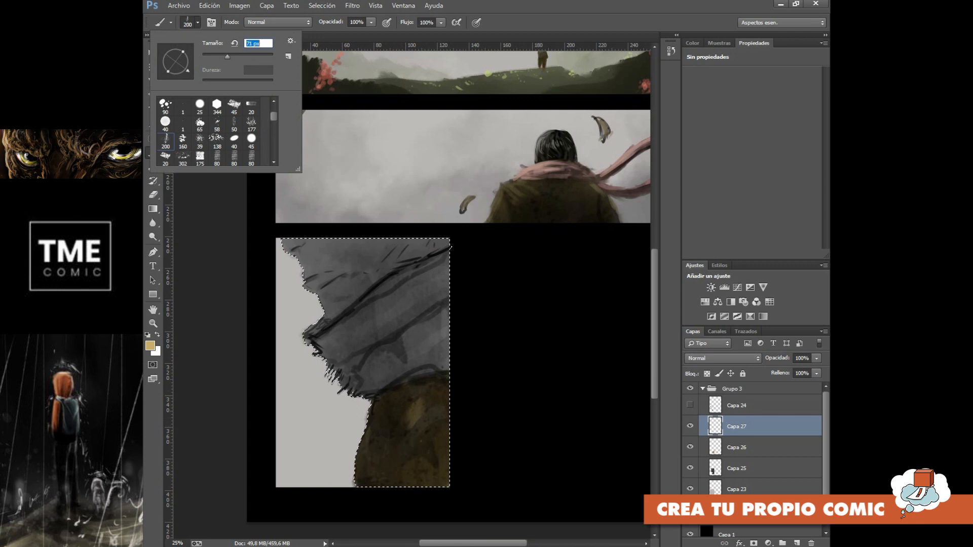
pyautogui.click(431, 408)
pyautogui.moveTo(424, 409)
pyautogui.mouseDown()
pyautogui.moveTo(447, 405)
pyautogui.moveTo(441, 389)
pyautogui.moveTo(449, 383)
pyautogui.mouseUp()
pyautogui.moveTo(407, 407); pyautogui.dragTo(426, 390)
pyautogui.moveTo(416, 453); pyautogui.dragTo(436, 420)
pyautogui.moveTo(404, 486)
pyautogui.mouseDown()
pyautogui.moveTo(450, 429)
pyautogui.moveTo(411, 475)
pyautogui.moveTo(448, 431)
pyautogui.moveTo(439, 432)
pyautogui.mouseUp()
pyautogui.moveTo(405, 485); pyautogui.dragTo(409, 469)
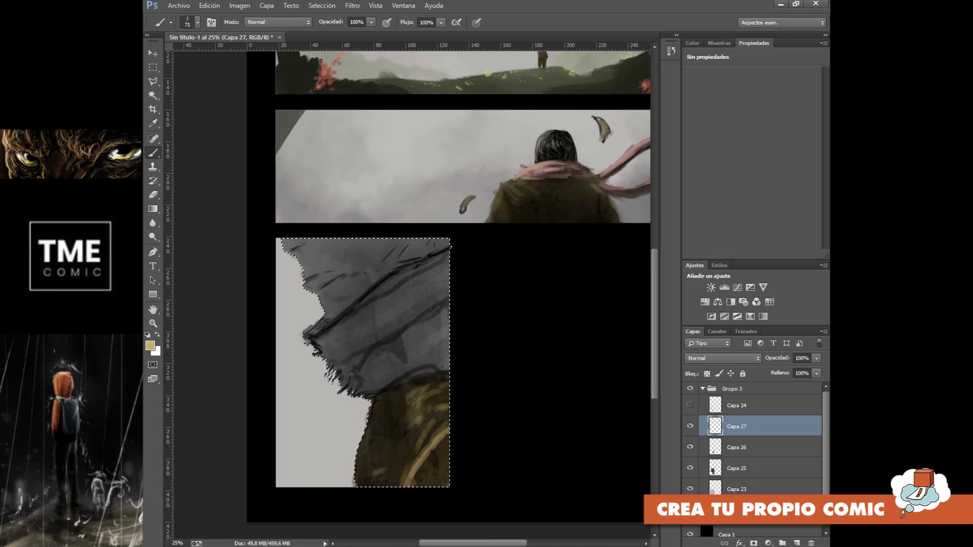
# Choose a pale cream colour and a 502 px soft round brush, try a dab on the face, and undo it
pyautogui.click(151, 346)
pyautogui.click(375, 157)
pyautogui.click(595, 135)
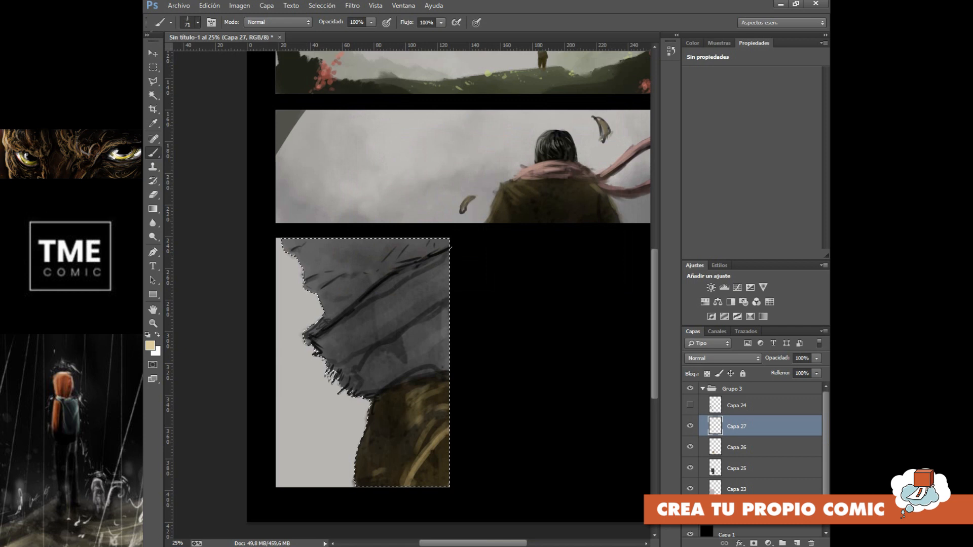
pyautogui.click(197, 23)
pyautogui.click(234, 106)
pyautogui.click(266, 56)
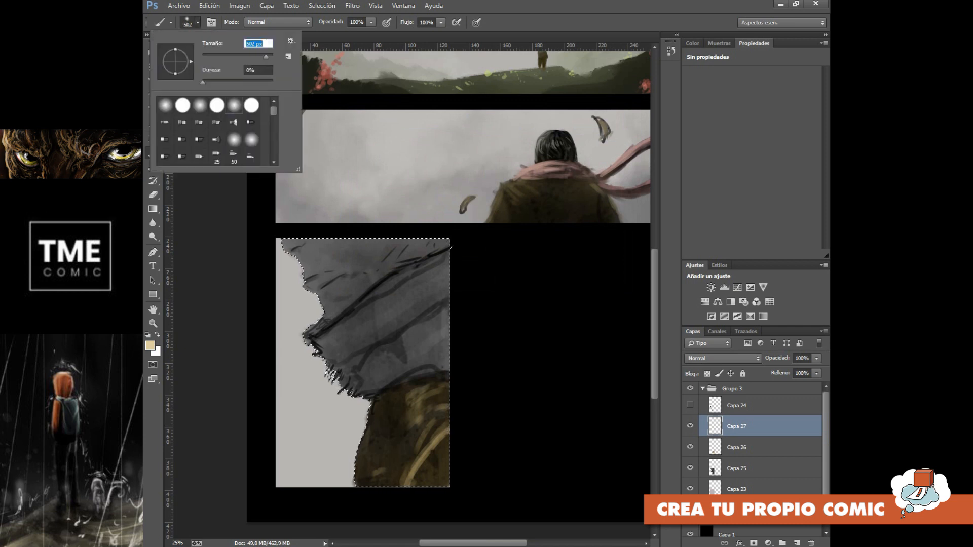
pyautogui.press('Return')
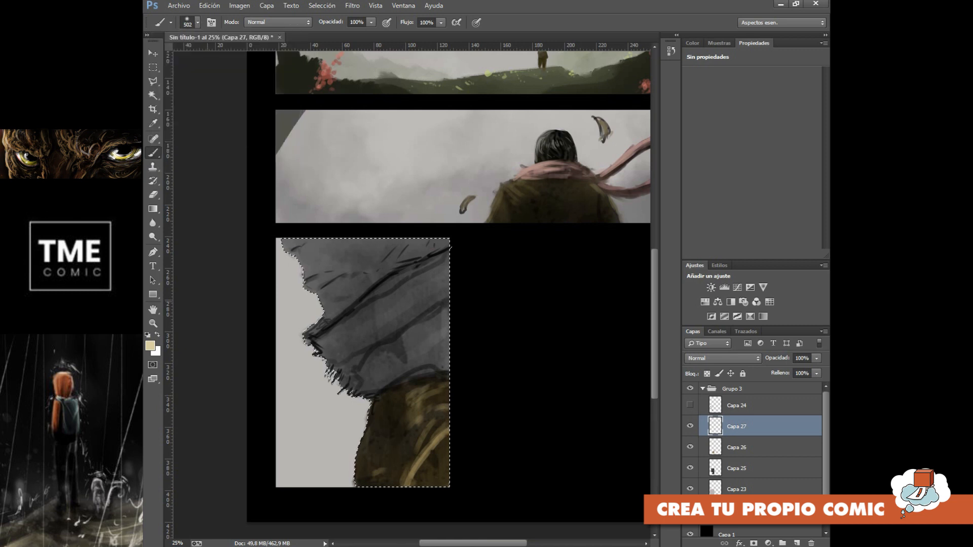
pyautogui.click(423, 241)
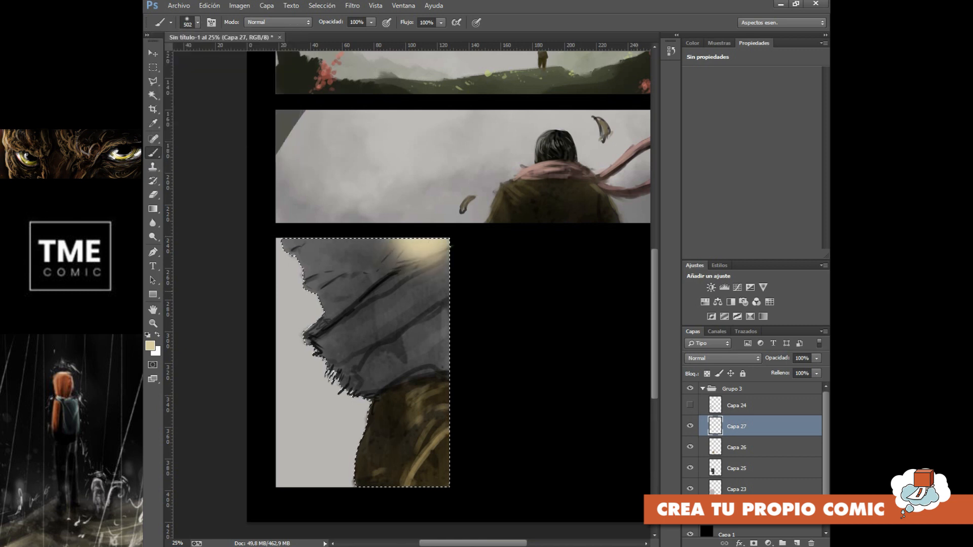
pyautogui.hotkey('ctrl', 'z')
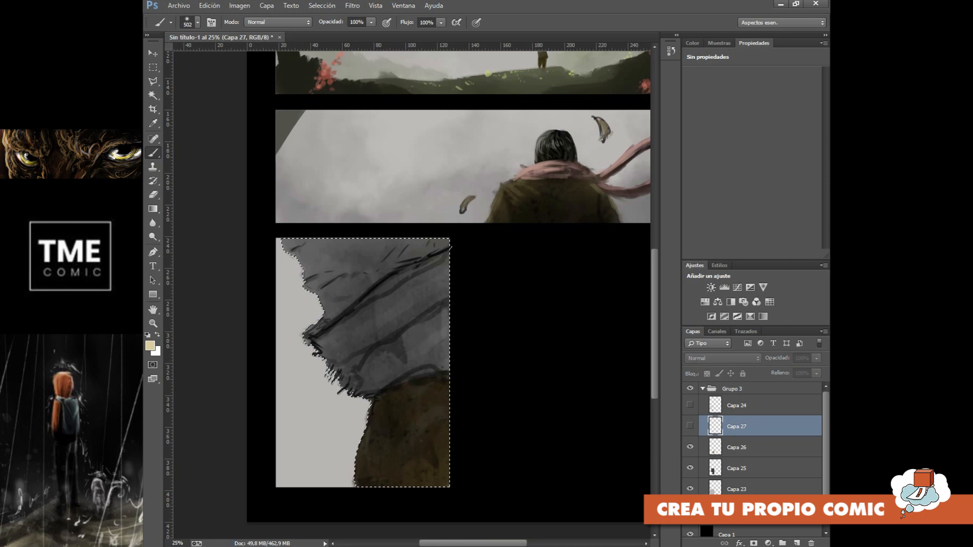
# Add a new layer above Capa 27 in Multiplicar mode and tint the face above the scarf with the cream colour
pyautogui.click(796, 542)
pyautogui.click(722, 358)
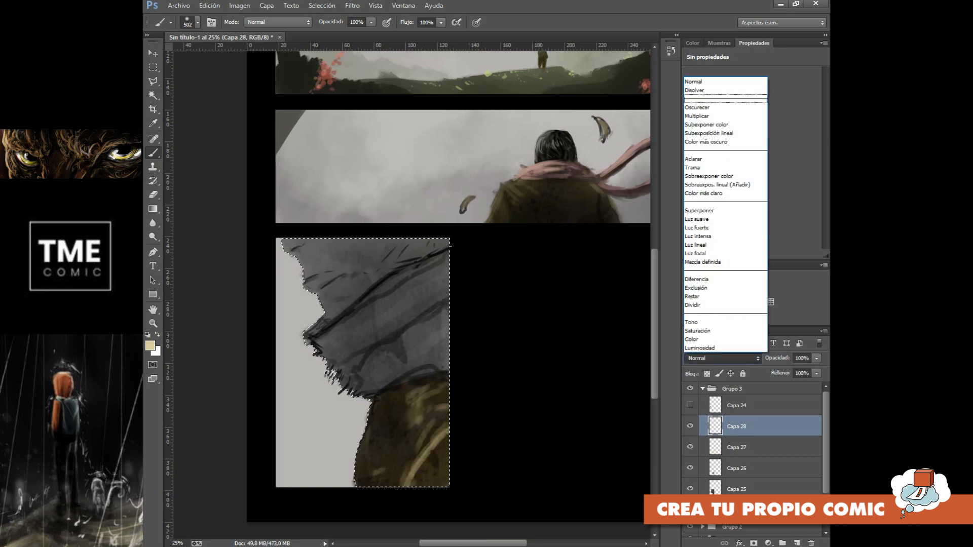
pyautogui.press('Down')
pyautogui.press('Down')
pyautogui.press('Return')
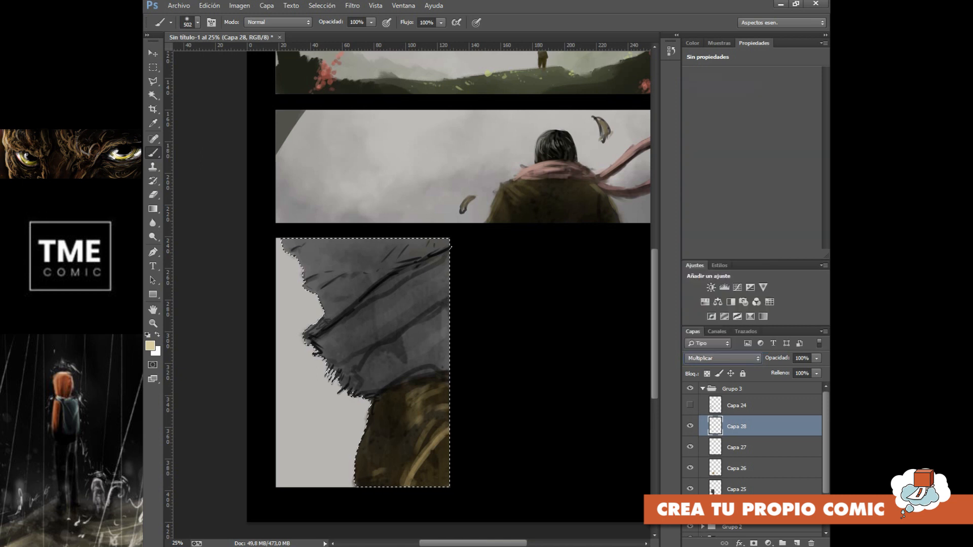
pyautogui.moveTo(412, 233)
pyautogui.mouseDown()
pyautogui.moveTo(428, 235)
pyautogui.moveTo(343, 235)
pyautogui.mouseUp()
pyautogui.moveTo(338, 285); pyautogui.dragTo(310, 264)
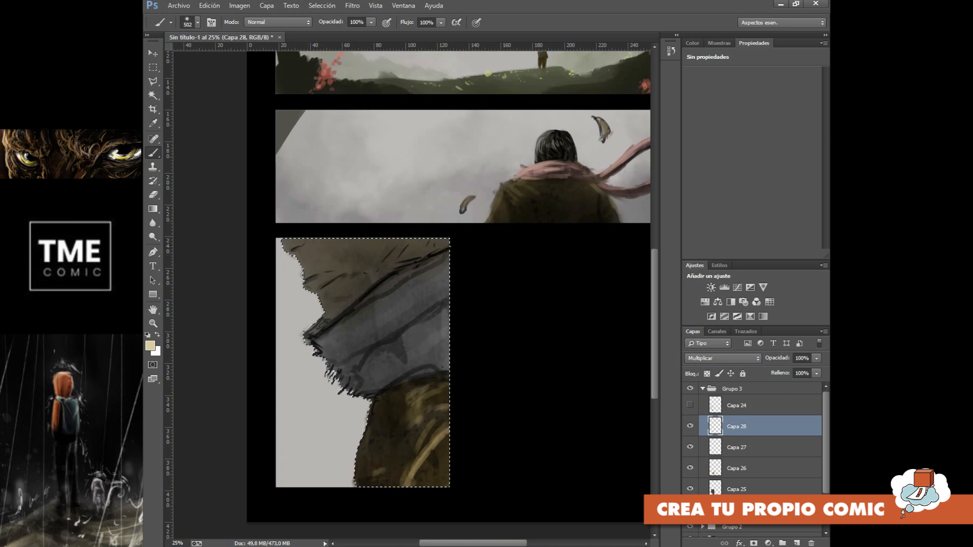
# Deepen the face tint with a darker, muted beige
pyautogui.click(150, 346)
pyautogui.click(380, 179)
pyautogui.click(594, 135)
pyautogui.press('b')
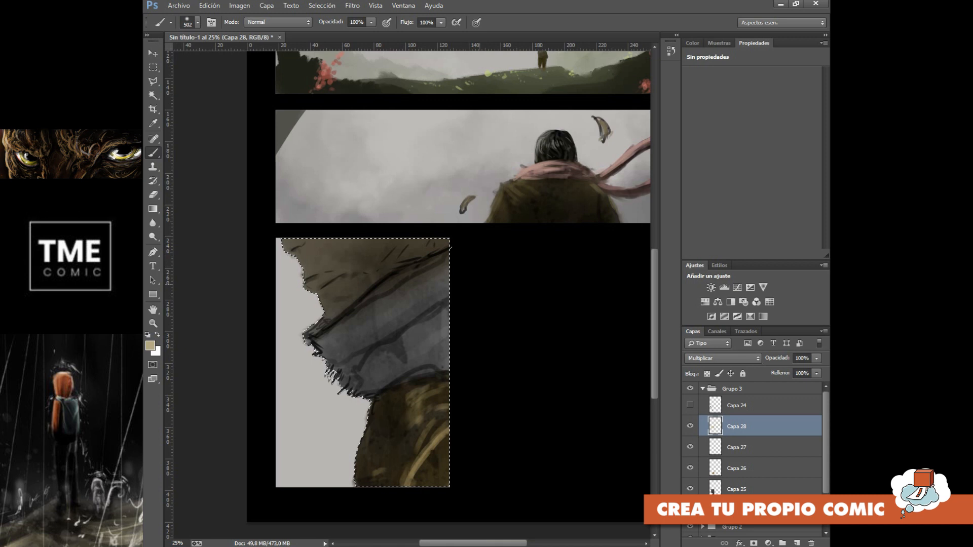
# Paint the scarf with the dusty pink sampled from the second panel and deepen it with a darker shade
pyautogui.press('i')
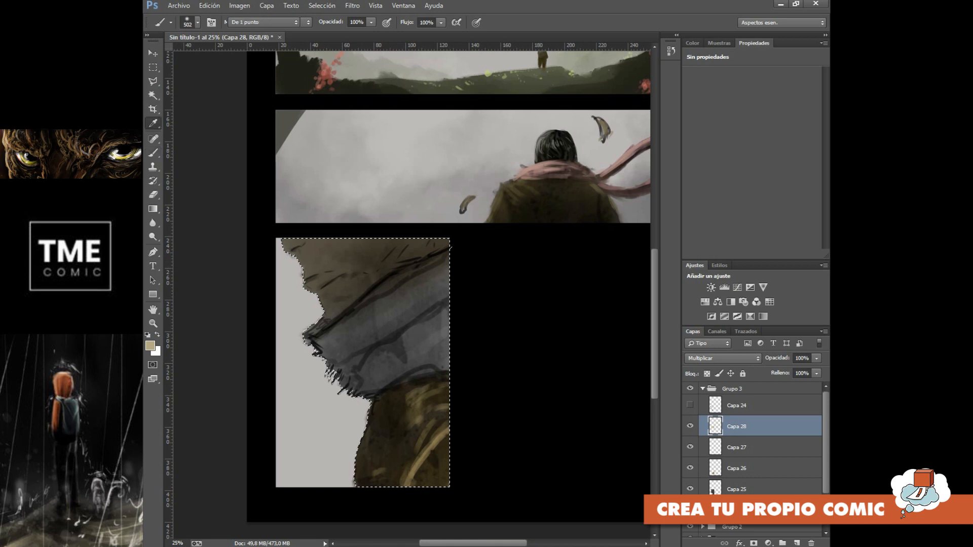
pyautogui.click(539, 165)
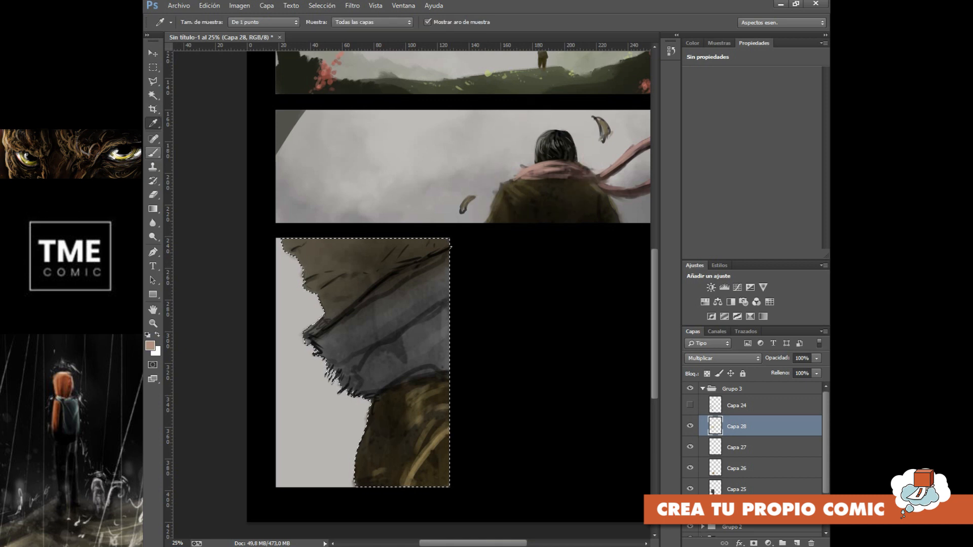
pyautogui.click(154, 152)
pyautogui.moveTo(469, 289)
pyautogui.mouseDown()
pyautogui.moveTo(402, 332)
pyautogui.moveTo(378, 327)
pyautogui.mouseUp()
pyautogui.moveTo(431, 279); pyautogui.dragTo(332, 352)
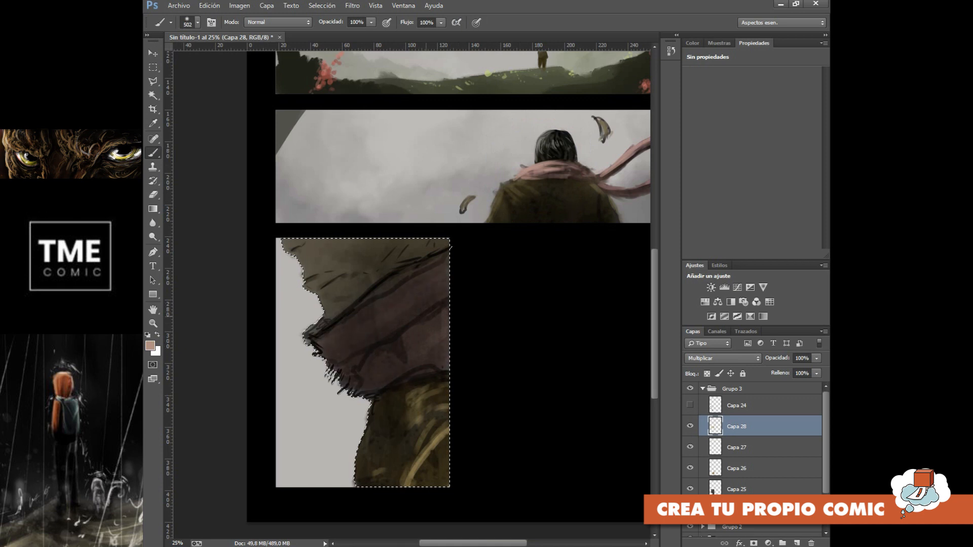
pyautogui.click(151, 346)
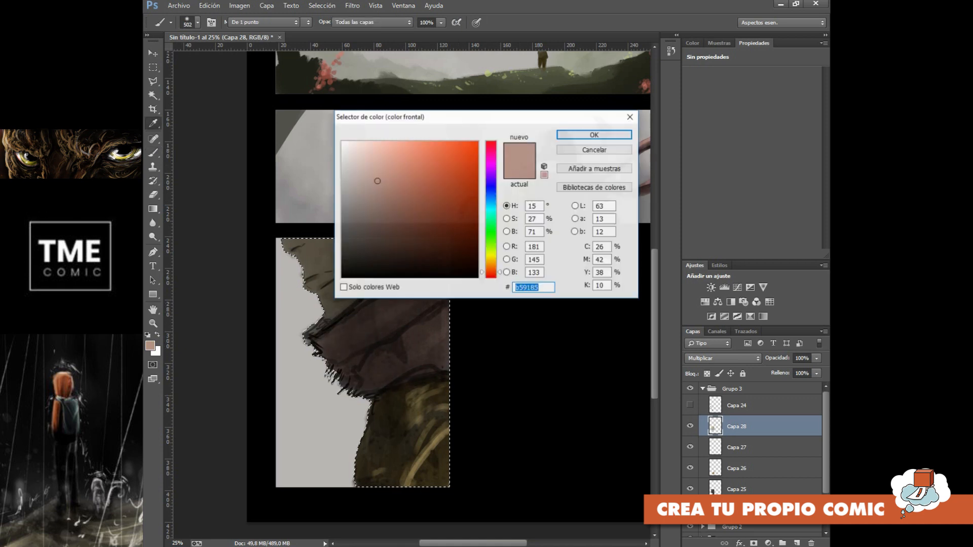
pyautogui.click(380, 203)
pyautogui.press('Return')
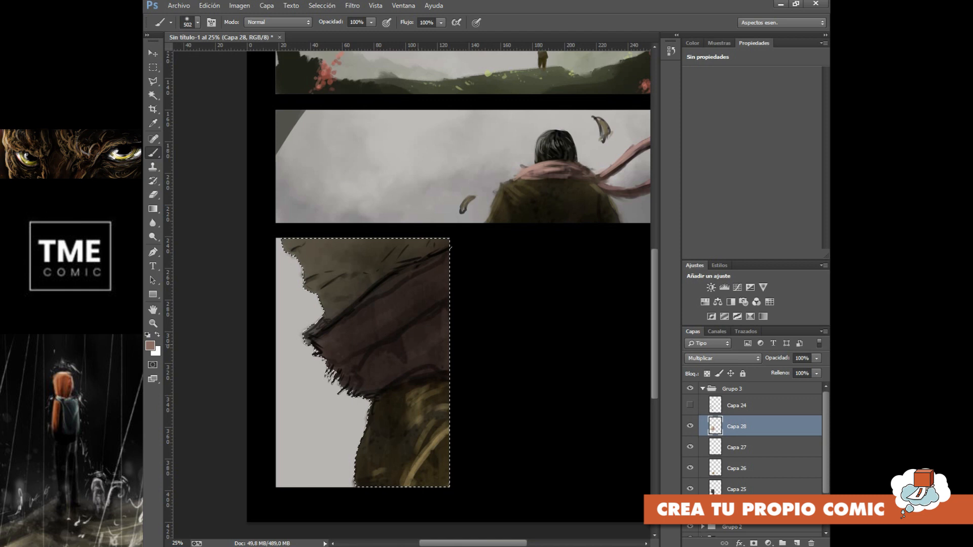
# Darken the scarf's and head's rear areas with a 1221 px soft black brush at 24% opacity, and clear the selection
pyautogui.press('d')
pyautogui.click(197, 22)
pyautogui.write('1221')
pyautogui.press('Return')
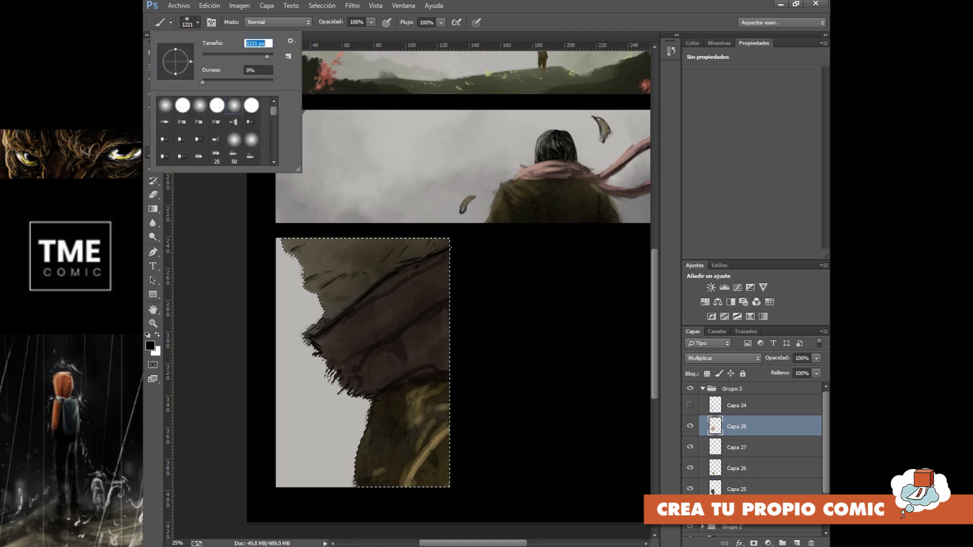
pyautogui.moveTo(371, 22); pyautogui.dragTo(355, 34)
pyautogui.click(494, 294)
pyautogui.moveTo(467, 254)
pyautogui.mouseDown()
pyautogui.moveTo(456, 436)
pyautogui.moveTo(450, 211)
pyautogui.mouseUp()
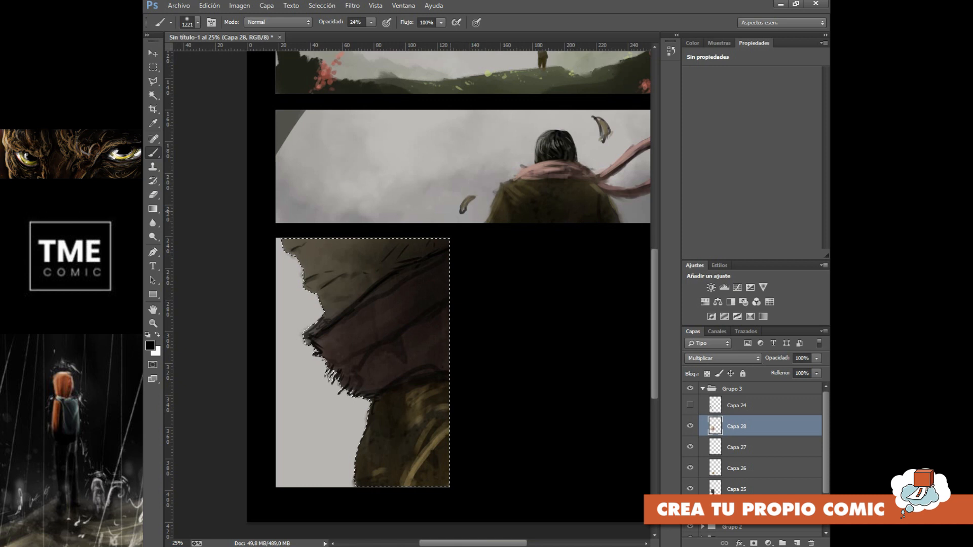
pyautogui.press('w')
pyautogui.hotkey('ctrl', 'd')
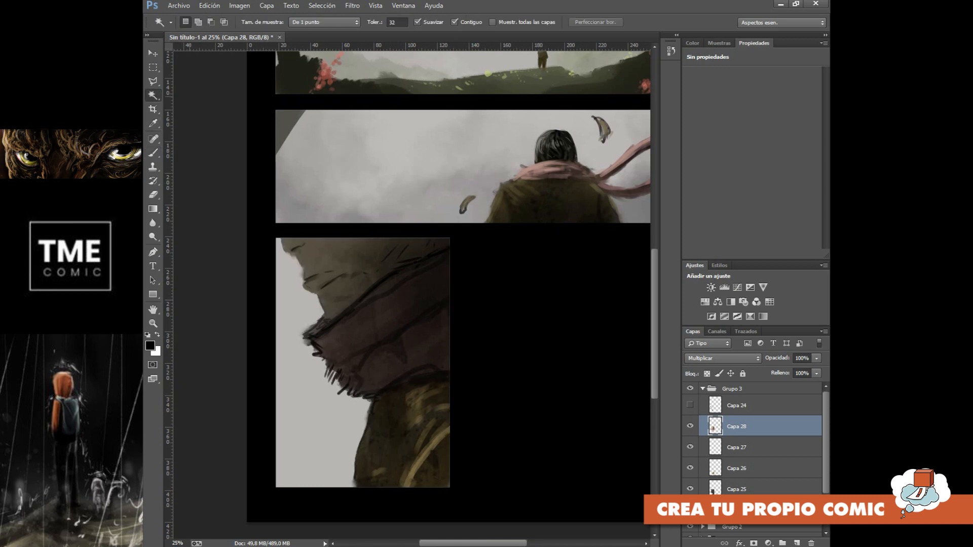
# Select the whole third panel and add a new layer above Capa 28
pyautogui.hotkey('ctrl', '-')
pyautogui.hotkey('ctrl', '-')
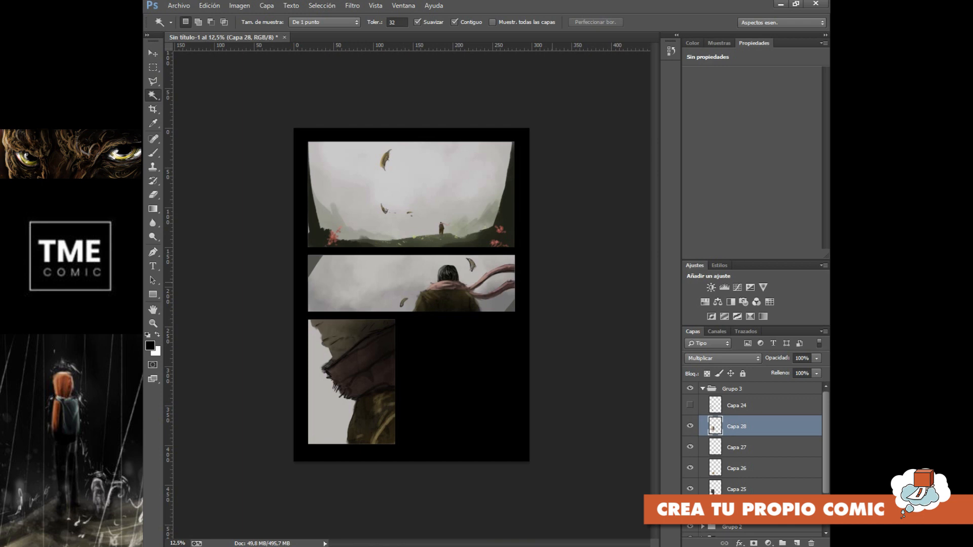
pyautogui.hotkey('ctrl', '+')
pyautogui.hotkey('ctrl', '+')
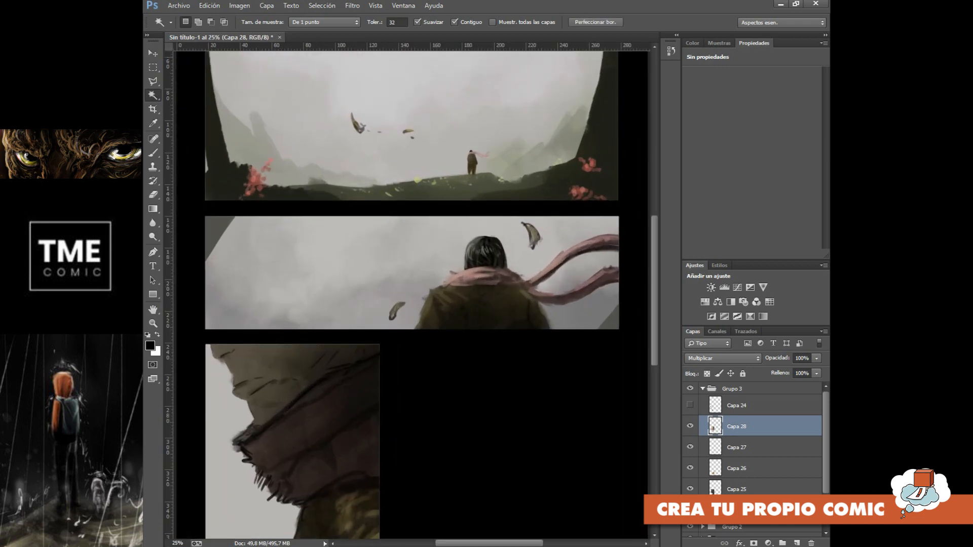
pyautogui.hotkey('ctrl', '+')
pyautogui.moveTo(355, 386); pyautogui.dragTo(470, 222)
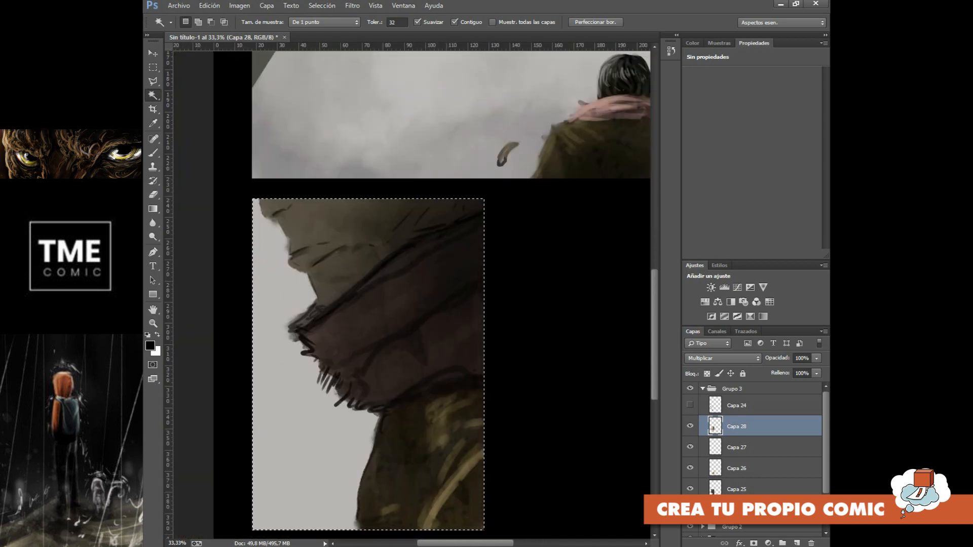
pyautogui.click(797, 543)
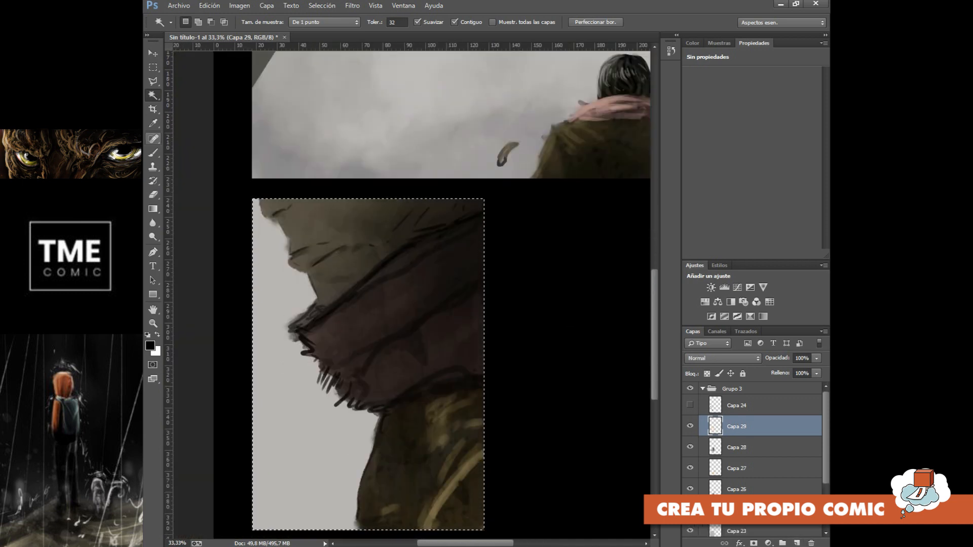
# Sample the face's dark tone and lighten the brush colour to the tan #ac9671
pyautogui.press('i')
pyautogui.click(294, 217)
pyautogui.click(151, 345)
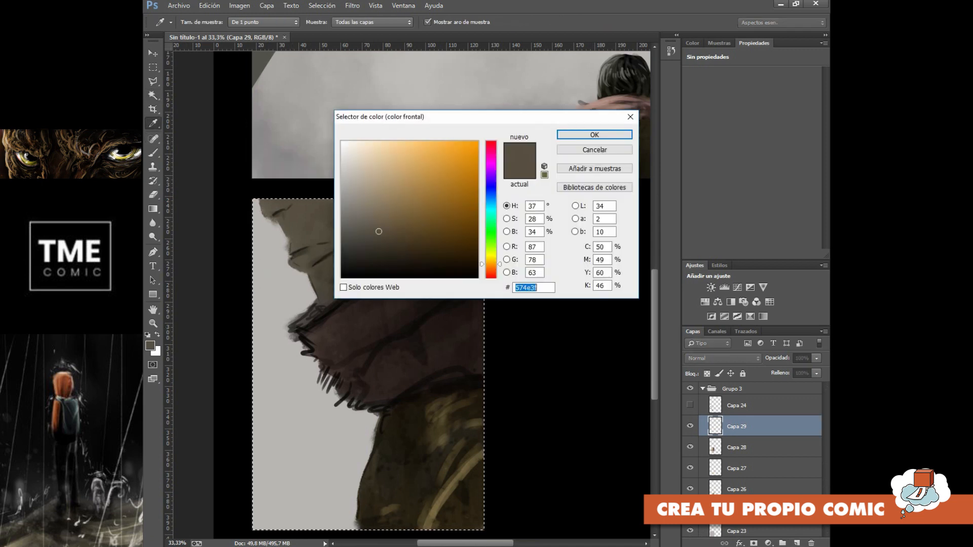
pyautogui.click(387, 187)
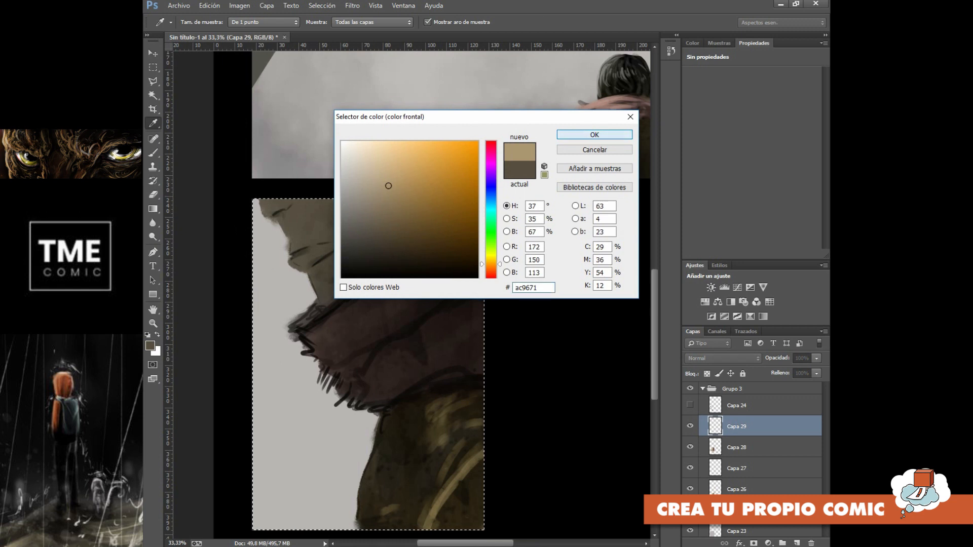
pyautogui.click(594, 134)
pyautogui.press('b')
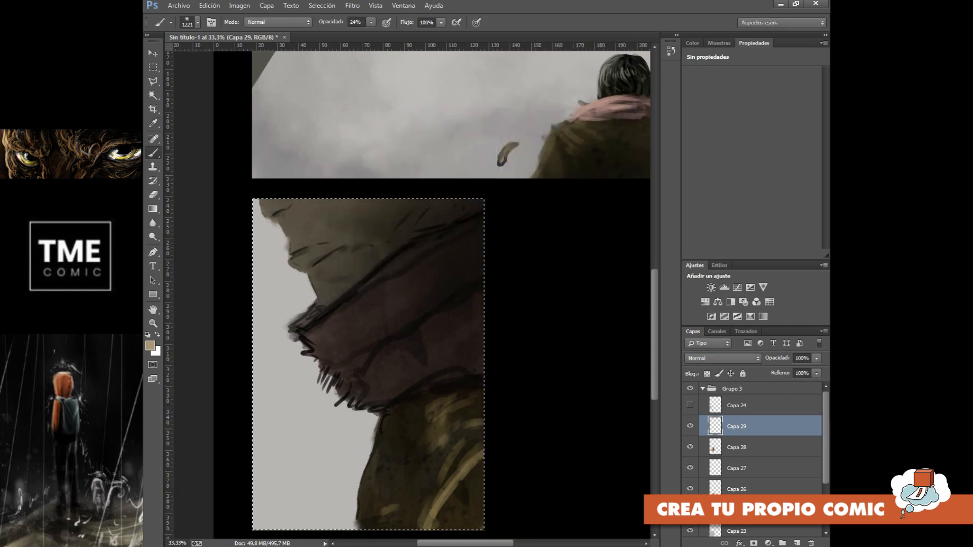
# Choose the textured 40-preset brush at 33 px and paint a faint light edge along the face's profile
pyautogui.click(197, 22)
pyautogui.scroll(-3, 217, 131)
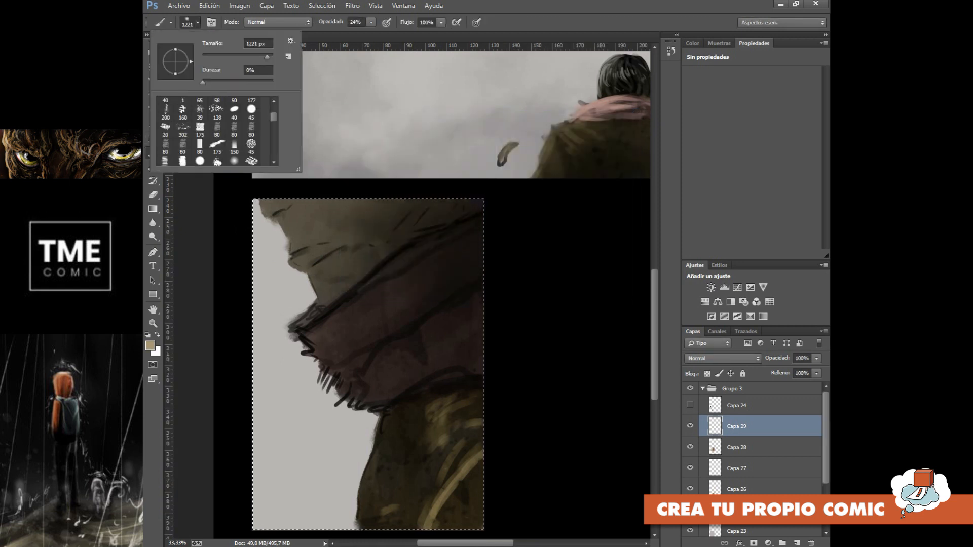
pyautogui.click(166, 110)
pyautogui.click(214, 55)
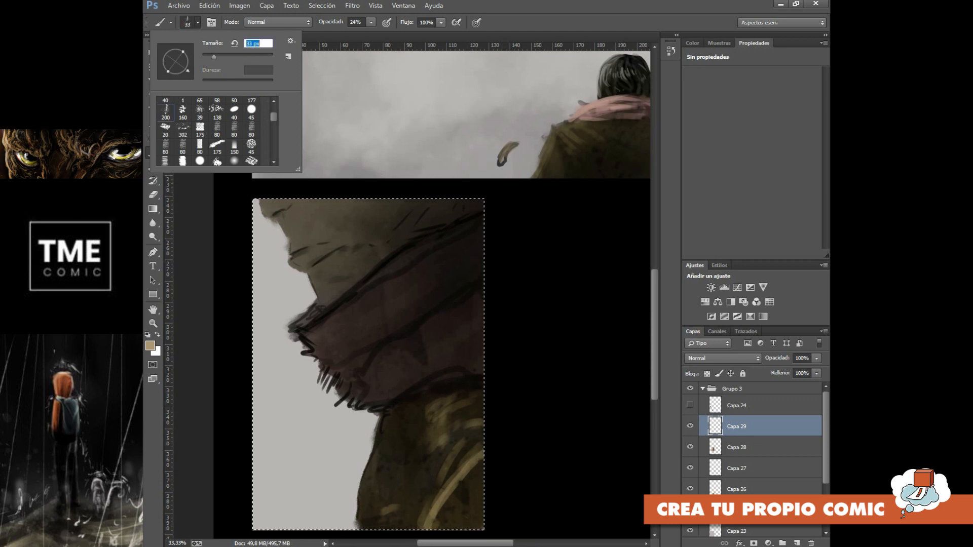
pyautogui.press('Return')
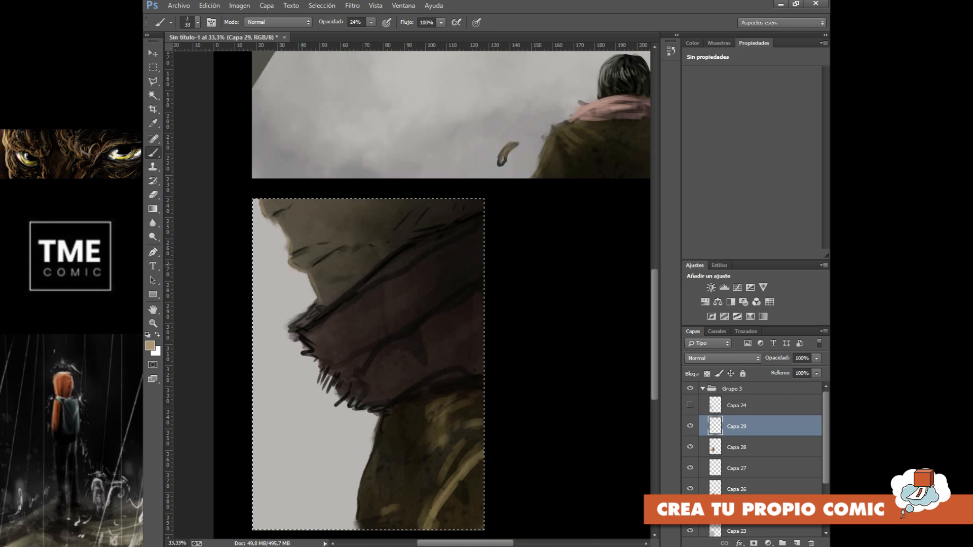
# Raise the brush to 64 px and 100% opacity and paint tan light on the nose, lips and chin
pyautogui.click(197, 22)
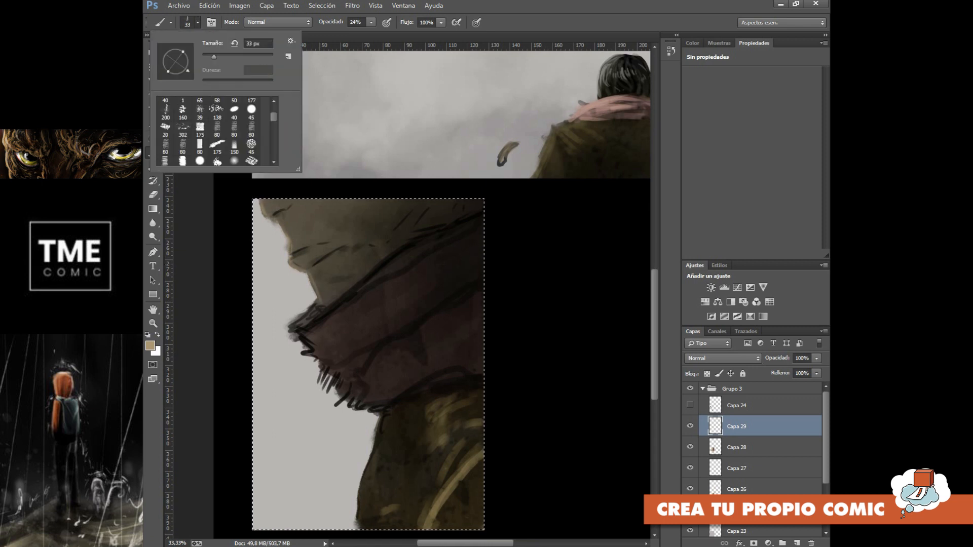
pyautogui.click(371, 23)
pyautogui.click(371, 22)
pyautogui.moveTo(379, 34); pyautogui.dragTo(413, 35)
pyautogui.press('Return')
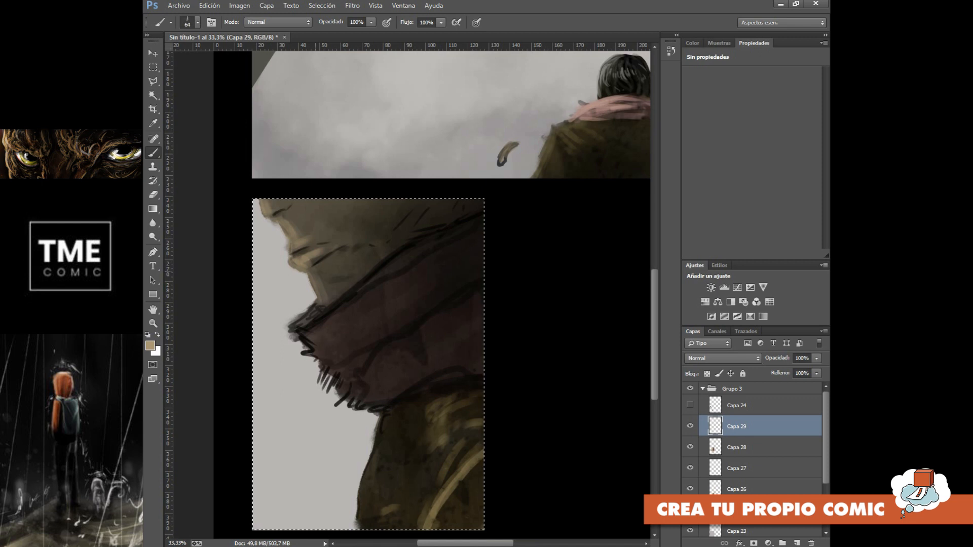
# Enlarge the brush to 156 px and paint broad tan strokes over the cheek, jaw and neck
pyautogui.click(197, 22)
pyautogui.moveTo(244, 57); pyautogui.dragTo(248, 57)
pyautogui.press('Return')
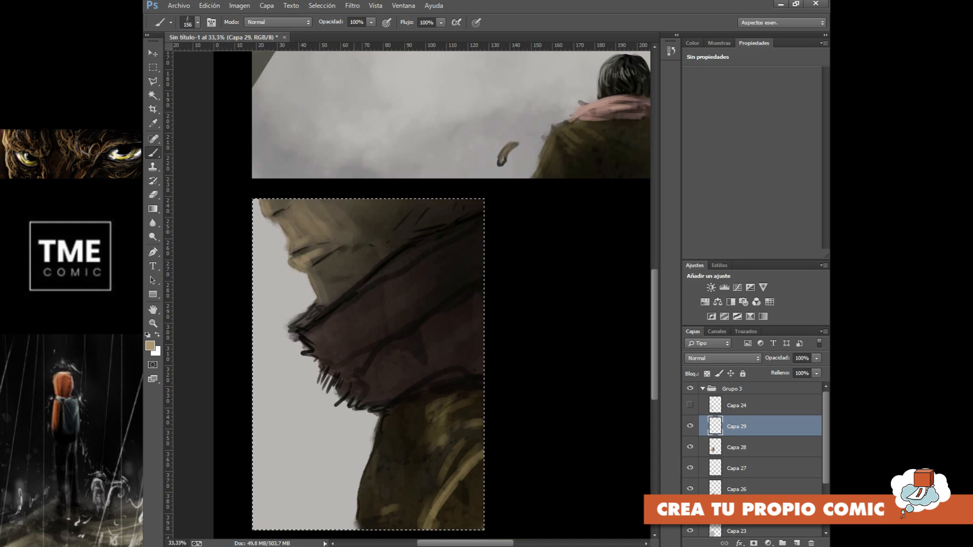
pyautogui.moveTo(344, 249)
pyautogui.mouseDown()
pyautogui.moveTo(327, 271)
pyautogui.moveTo(333, 280)
pyautogui.moveTo(359, 254)
pyautogui.mouseUp()
pyautogui.moveTo(343, 288)
pyautogui.mouseDown()
pyautogui.moveTo(390, 242)
pyautogui.moveTo(350, 216)
pyautogui.moveTo(383, 237)
pyautogui.moveTo(363, 201)
pyautogui.mouseUp()
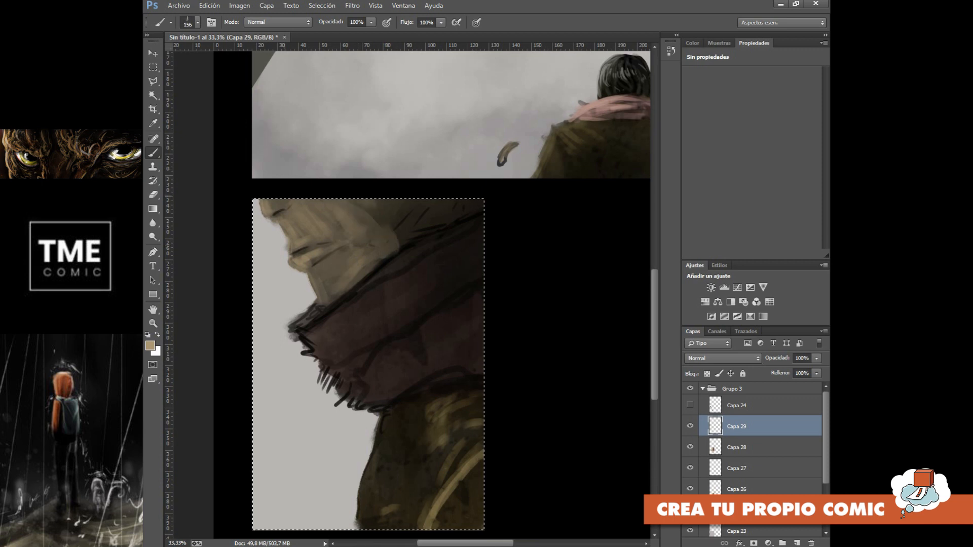
# Refine the light along the upper lip, chin and front of the neck with a 27 px brush
pyautogui.click(197, 23)
pyautogui.click(212, 56)
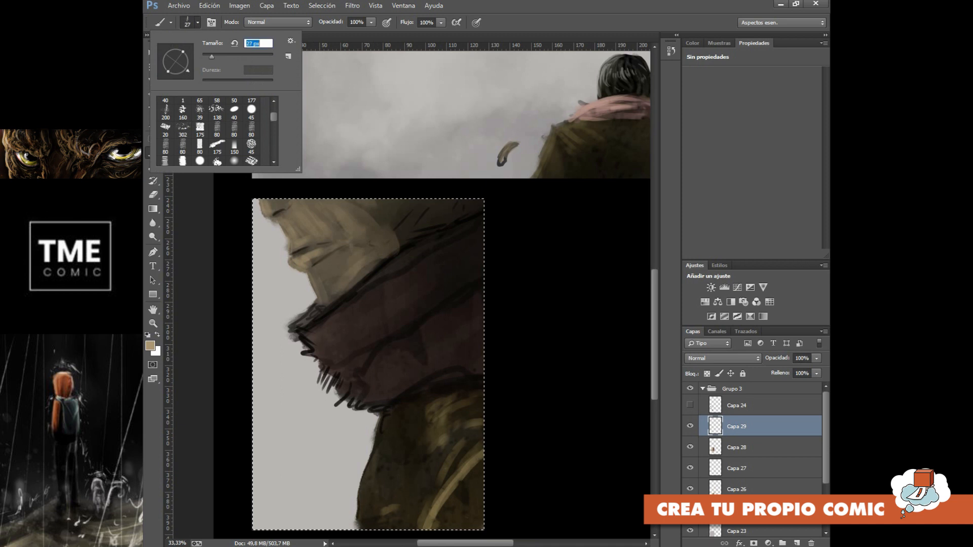
pyautogui.press('Return')
pyautogui.hotkey('ctrl', '+')
pyautogui.hotkey('ctrl', '+')
pyautogui.moveTo(345, 127)
pyautogui.mouseDown()
pyautogui.moveTo(441, 206)
pyautogui.moveTo(585, 226)
pyautogui.mouseUp()
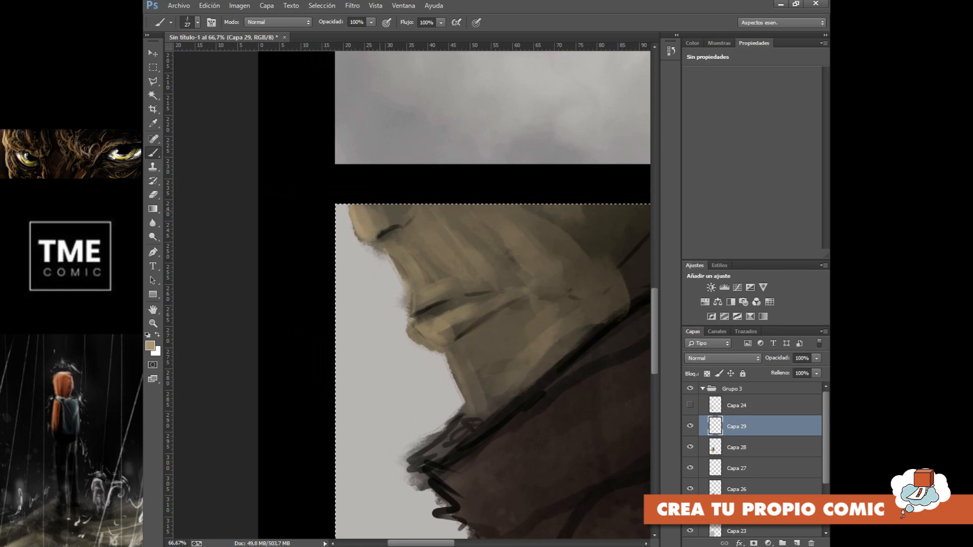
pyautogui.moveTo(385, 245)
pyautogui.mouseDown()
pyautogui.moveTo(399, 255)
pyautogui.moveTo(413, 312)
pyautogui.mouseUp()
pyautogui.moveTo(408, 269); pyautogui.dragTo(422, 306)
pyautogui.moveTo(397, 246); pyautogui.dragTo(411, 264)
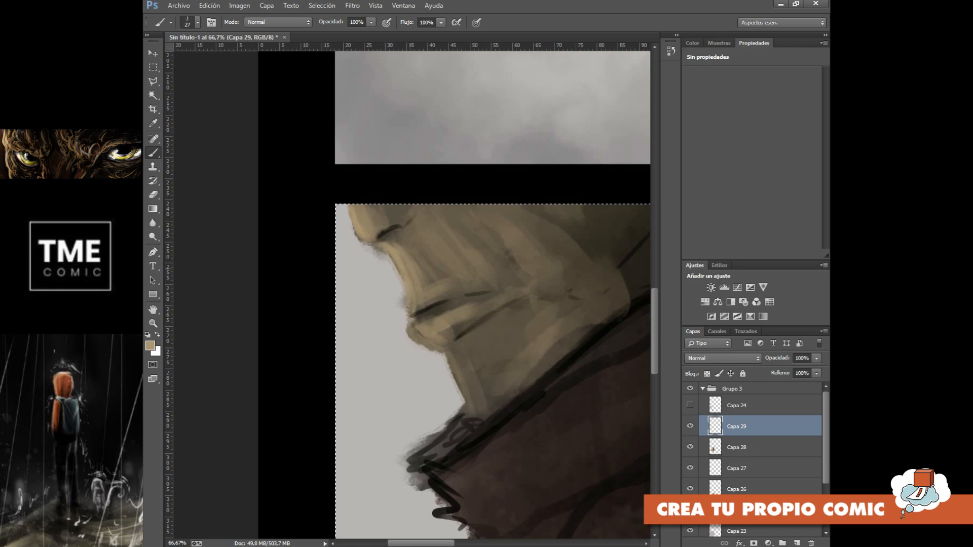
pyautogui.moveTo(413, 317)
pyautogui.mouseDown()
pyautogui.moveTo(452, 359)
pyautogui.moveTo(473, 420)
pyautogui.mouseUp()
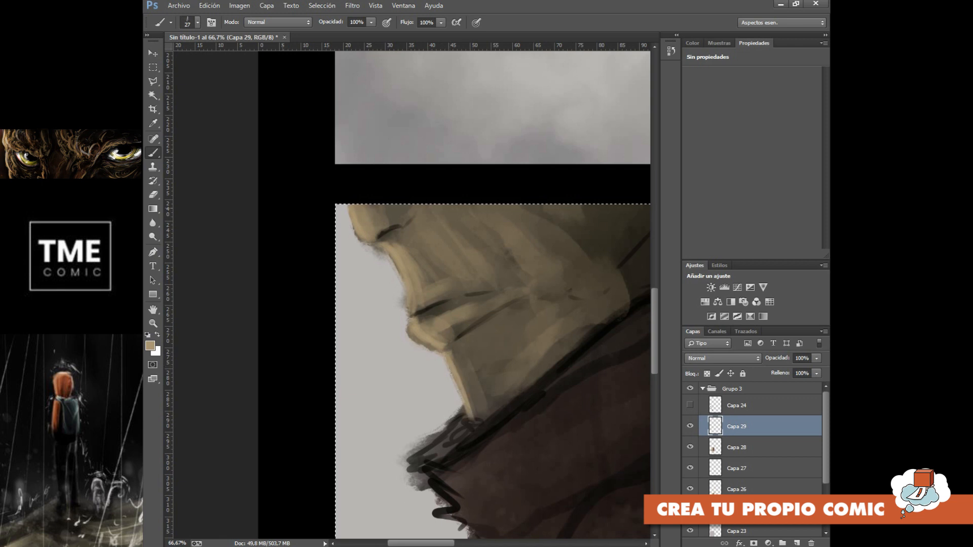
# Build up the tan light on the nose, lips, chin and neck with a 64 px brush
pyautogui.click(198, 22)
pyautogui.moveTo(221, 55); pyautogui.dragTo(224, 55)
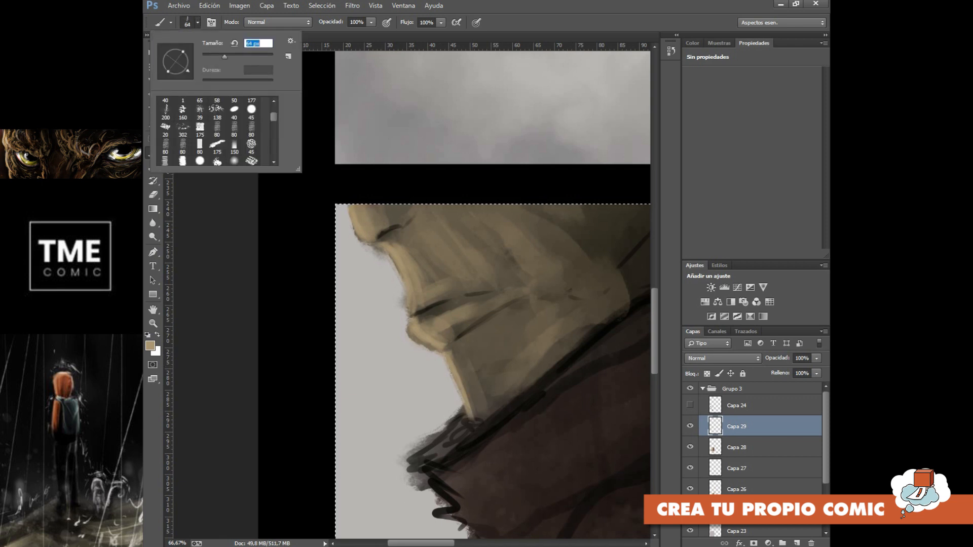
pyautogui.click(368, 210)
pyautogui.moveTo(366, 212)
pyautogui.mouseDown()
pyautogui.moveTo(380, 223)
pyautogui.moveTo(413, 213)
pyautogui.mouseUp()
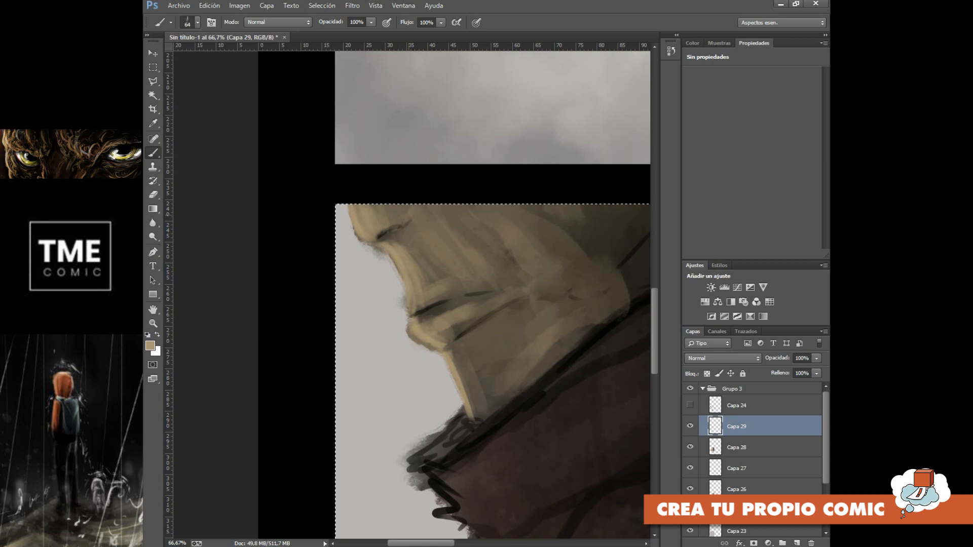
pyautogui.moveTo(411, 257); pyautogui.dragTo(427, 308)
pyautogui.moveTo(400, 243)
pyautogui.mouseDown()
pyautogui.moveTo(435, 280)
pyautogui.moveTo(408, 232)
pyautogui.moveTo(414, 225)
pyautogui.mouseUp()
pyautogui.moveTo(419, 317)
pyautogui.mouseDown()
pyautogui.moveTo(449, 335)
pyautogui.moveTo(494, 303)
pyautogui.moveTo(440, 308)
pyautogui.moveTo(449, 305)
pyautogui.moveTo(434, 318)
pyautogui.moveTo(473, 328)
pyautogui.mouseUp()
pyautogui.moveTo(456, 343); pyautogui.dragTo(475, 401)
pyautogui.moveTo(455, 352)
pyautogui.mouseDown()
pyautogui.moveTo(476, 413)
pyautogui.moveTo(484, 420)
pyautogui.moveTo(474, 337)
pyautogui.moveTo(502, 395)
pyautogui.mouseUp()
pyautogui.moveTo(494, 345); pyautogui.dragTo(510, 373)
# Soften the light strokes around the mouth and jaw with the Eraser at 26% opacity
pyautogui.press('e')
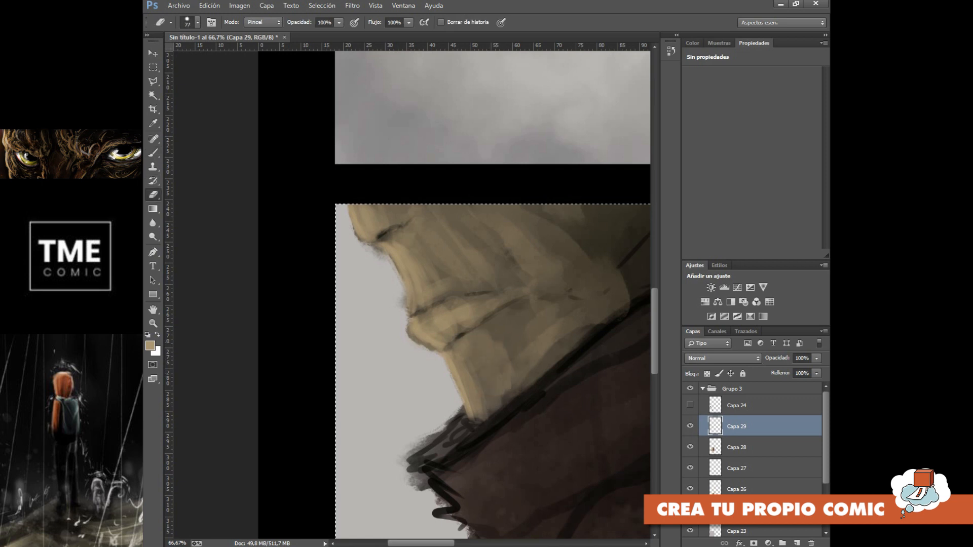
pyautogui.click(339, 22)
pyautogui.click(298, 35)
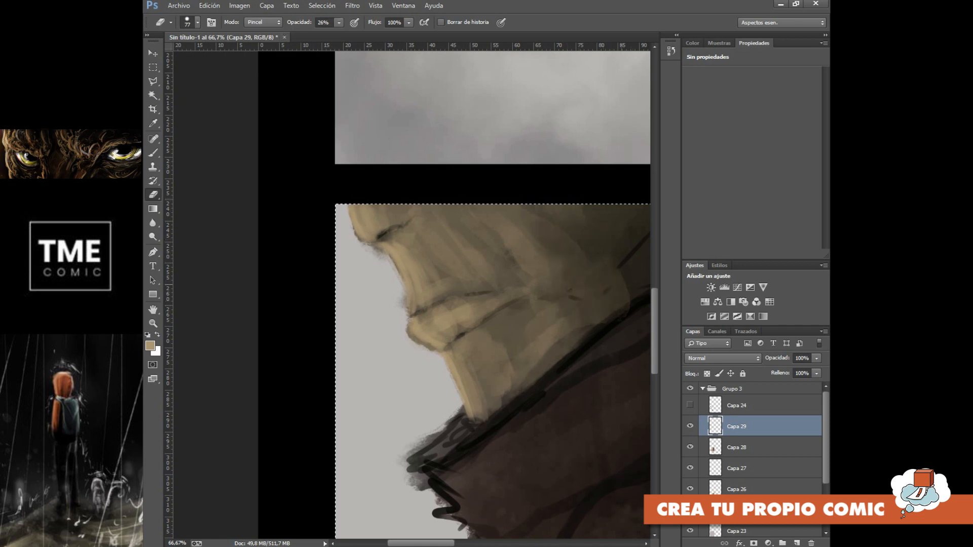
pyautogui.moveTo(414, 326); pyautogui.dragTo(467, 318)
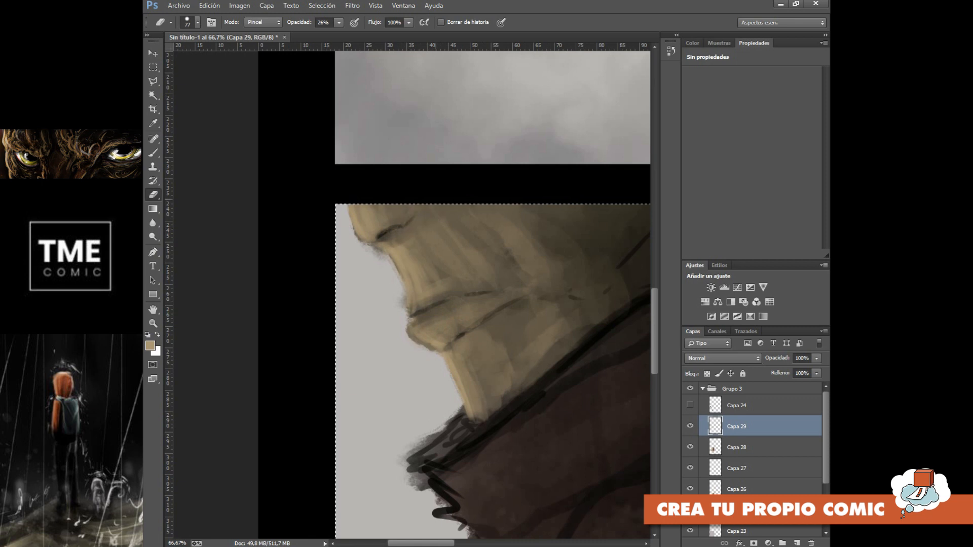
# Enlarge the Eraser to 440 px and fade the tan light across the face and neck
pyautogui.hotkey('ctrl', '-')
pyautogui.hotkey('ctrl', '-')
pyautogui.hotkey('ctrl', '-')
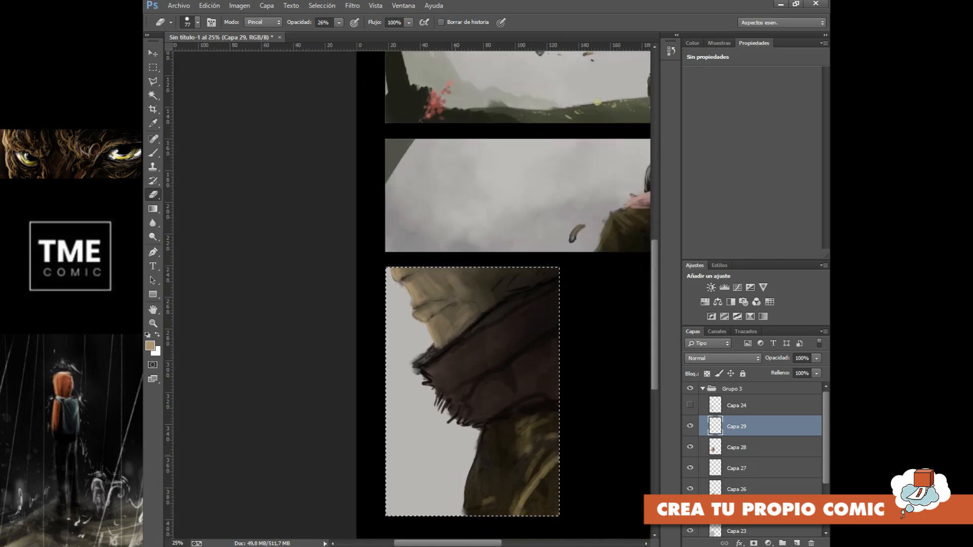
pyautogui.click(197, 23)
pyautogui.click(251, 55)
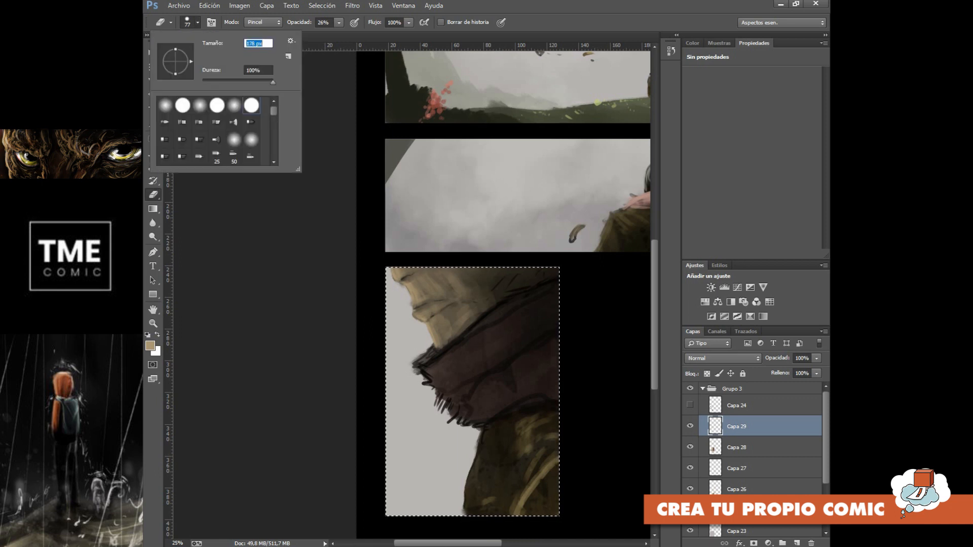
pyautogui.write('440')
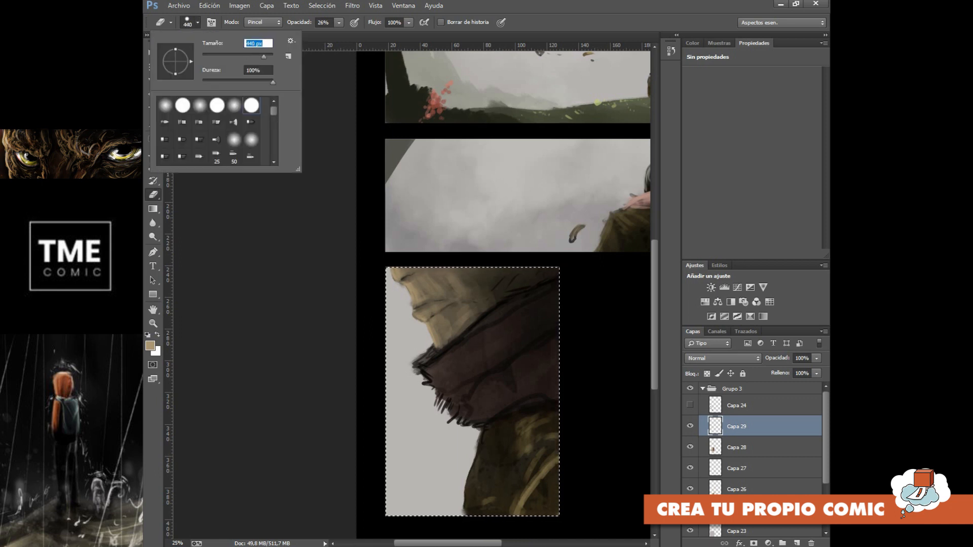
pyautogui.press('Return')
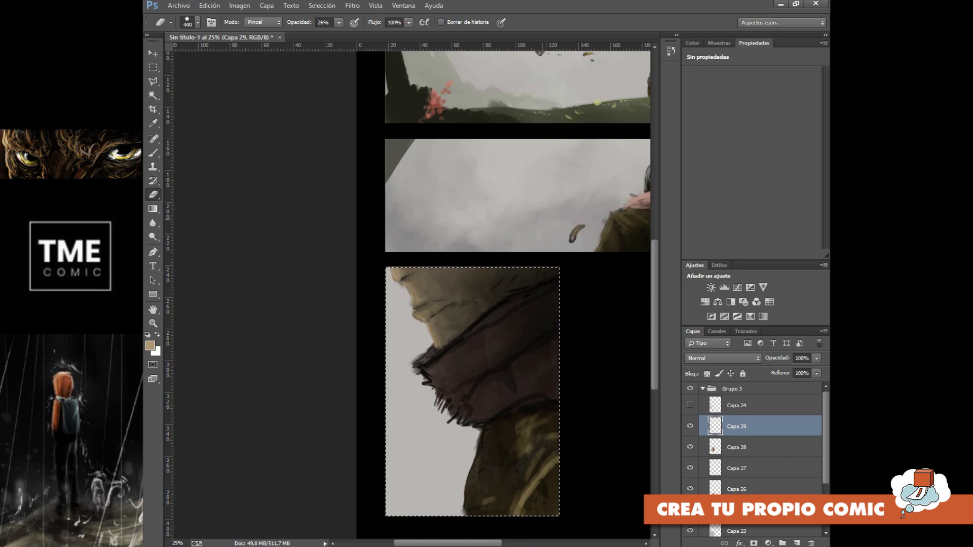
# Switch to a 25 px round brush and lighten the tan to a pale cream
pyautogui.press('b')
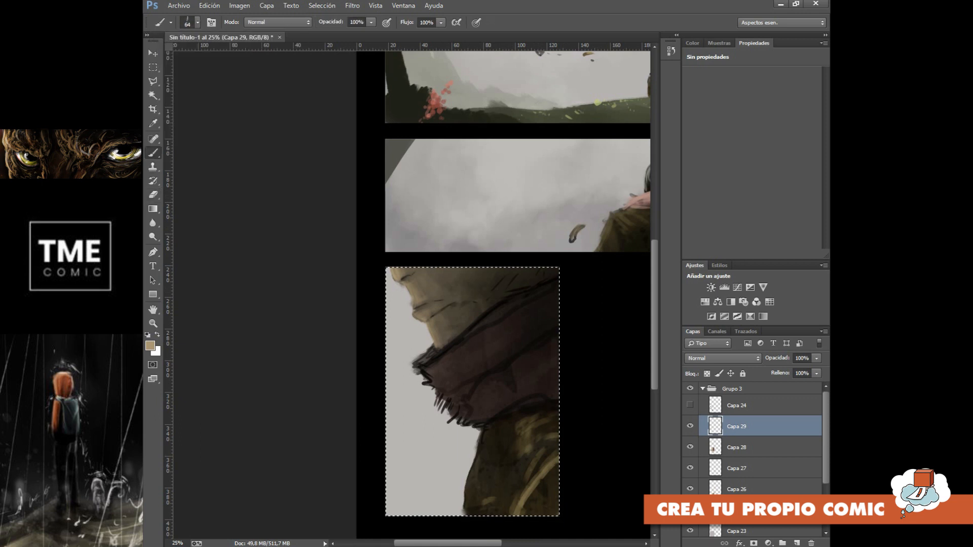
pyautogui.click(198, 22)
pyautogui.scroll(-3, 215, 130)
pyautogui.click(200, 135)
pyautogui.click(150, 346)
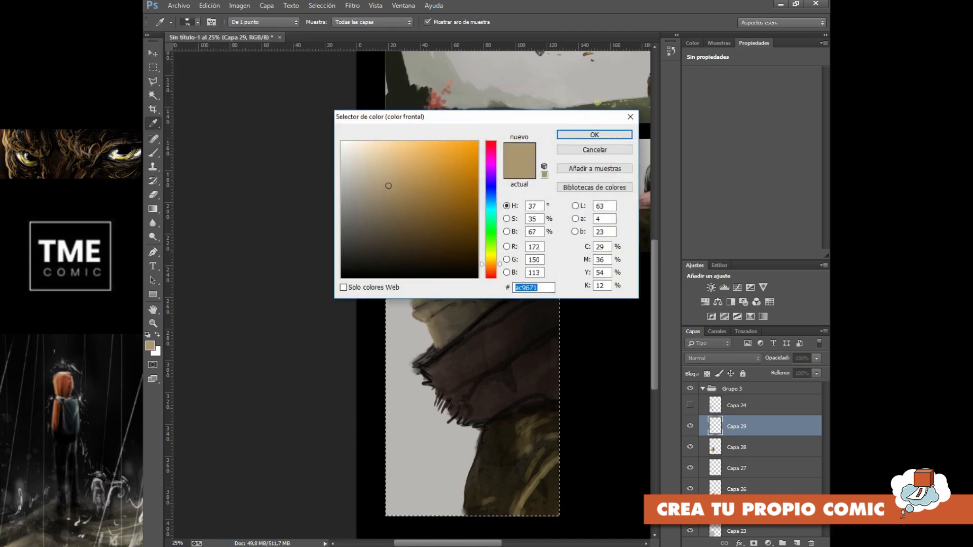
pyautogui.click(380, 161)
pyautogui.click(592, 134)
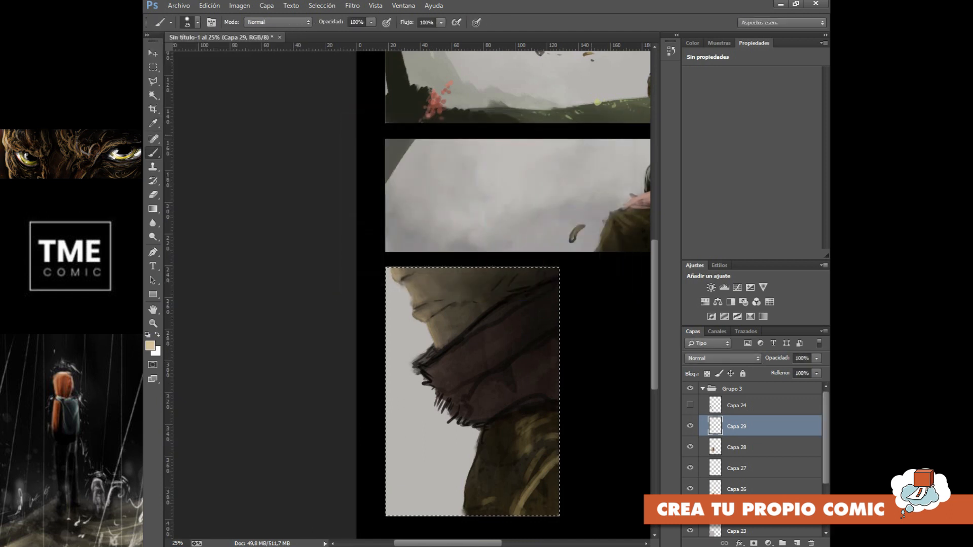
# Paint thin cream highlights along the nose, lips, chin and neck, and small textured marks on the cheek
pyautogui.hotkey('ctrl', '+')
pyautogui.hotkey('ctrl', '+')
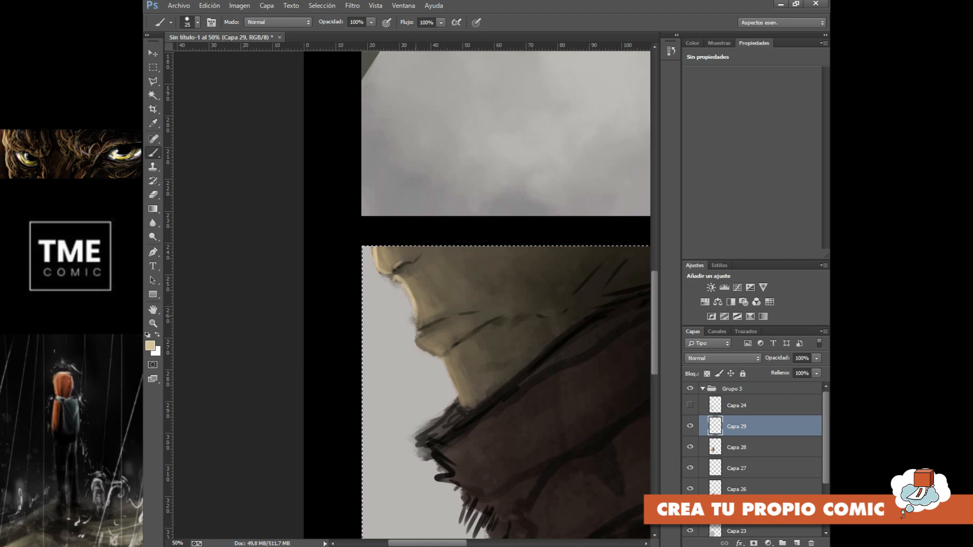
pyautogui.moveTo(419, 326)
pyautogui.mouseDown()
pyautogui.moveTo(418, 341)
pyautogui.moveTo(440, 353)
pyautogui.moveTo(462, 405)
pyautogui.mouseUp()
pyautogui.click(504, 306)
pyautogui.moveTo(518, 316)
pyautogui.mouseDown()
pyautogui.moveTo(546, 332)
pyautogui.moveTo(546, 346)
pyautogui.mouseUp()
pyautogui.click(559, 334)
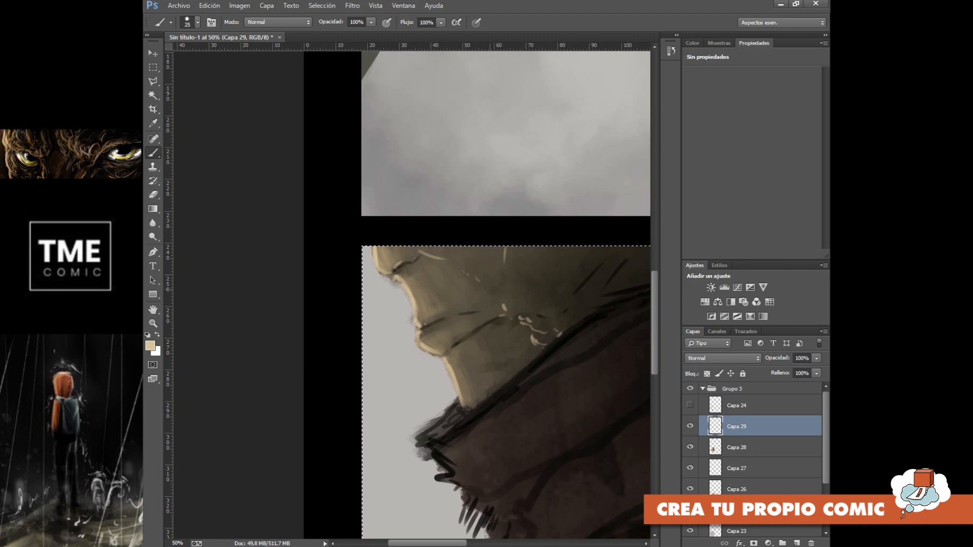
# Add a few small cream texture strokes to the marks on the character's cheek in the third panel
pyautogui.moveTo(539, 335); pyautogui.dragTo(544, 344)
pyautogui.moveTo(547, 335); pyautogui.dragTo(549, 340)
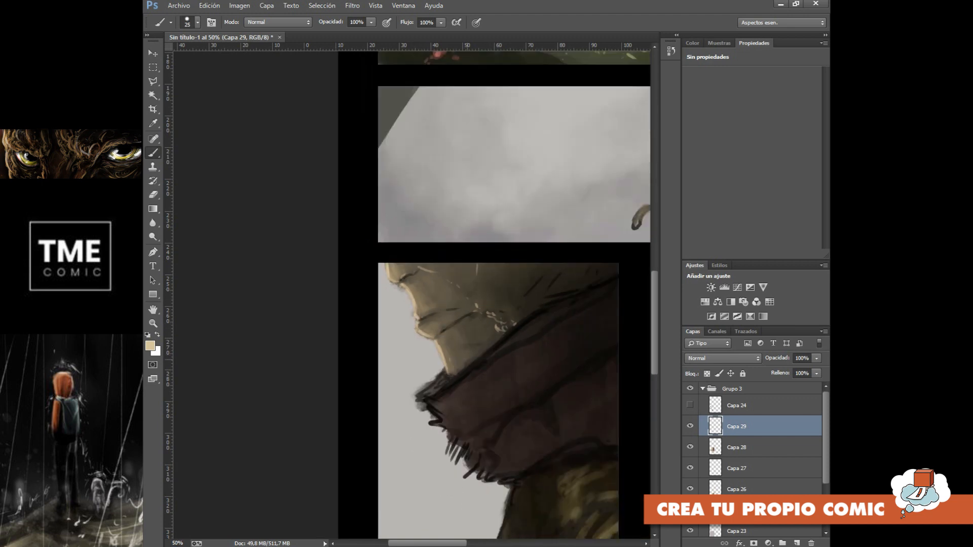
pyautogui.hotkey('ctrl', '-')
pyautogui.hotkey('ctrl', '-')
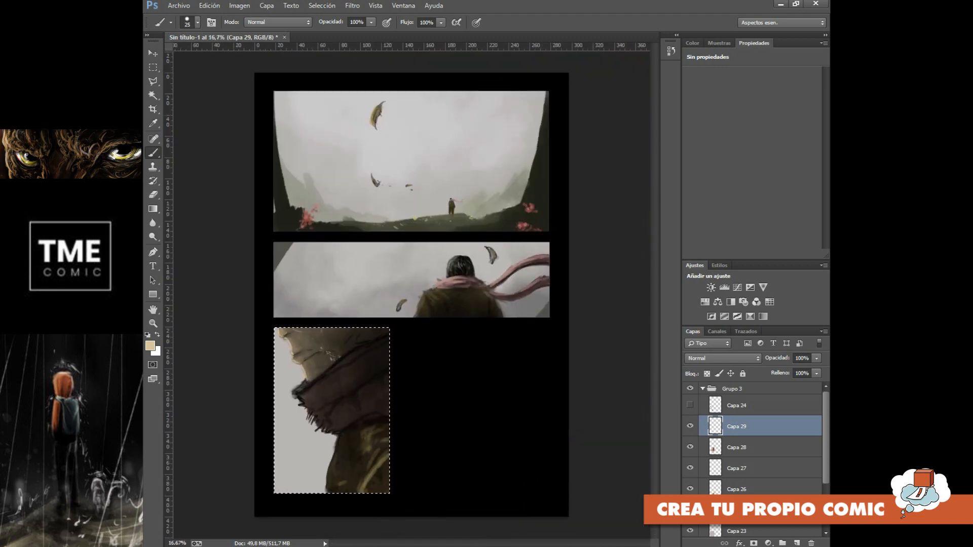
# Shade the back of the jaw and the scarf's upper edge in black with a 200 px textured brush
pyautogui.press('d')
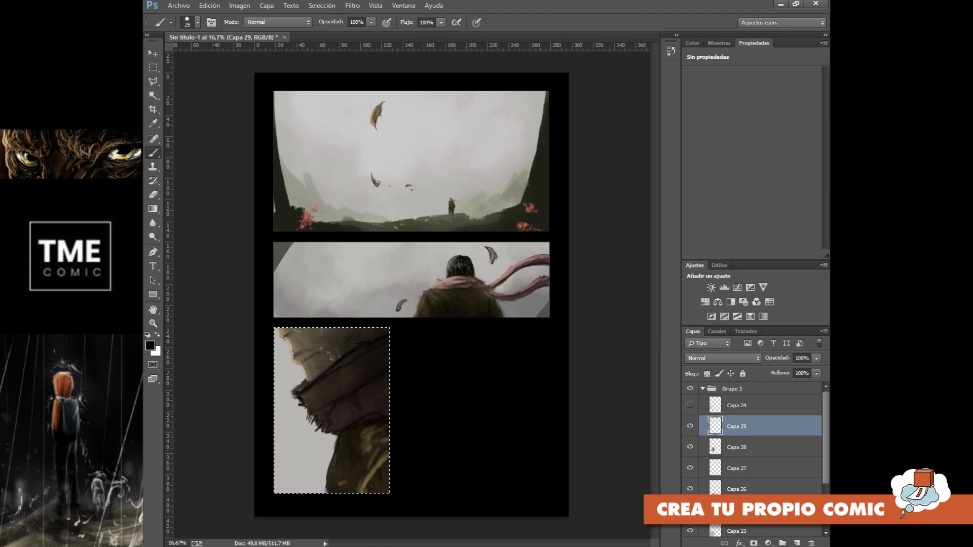
pyautogui.click(197, 22)
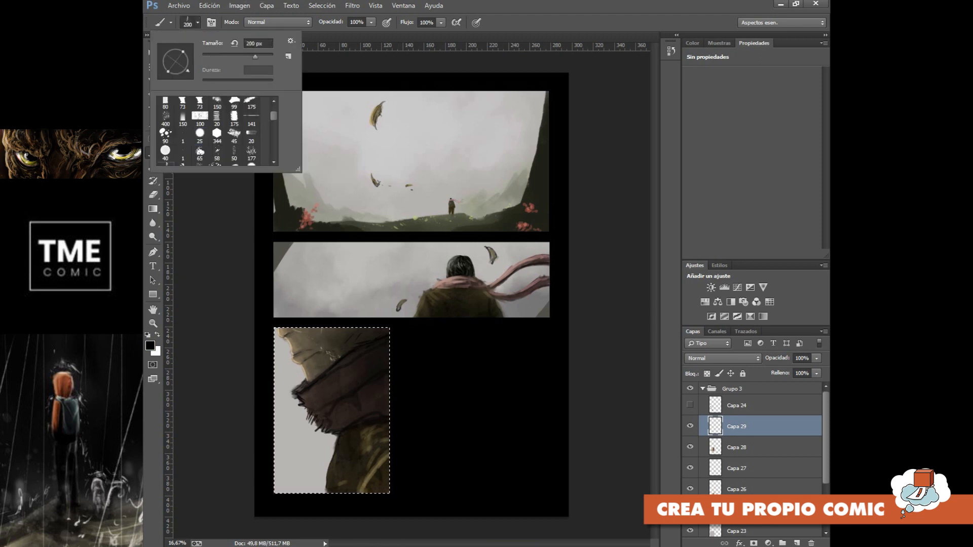
pyautogui.press('Return')
pyautogui.hotkey('ctrl', '+')
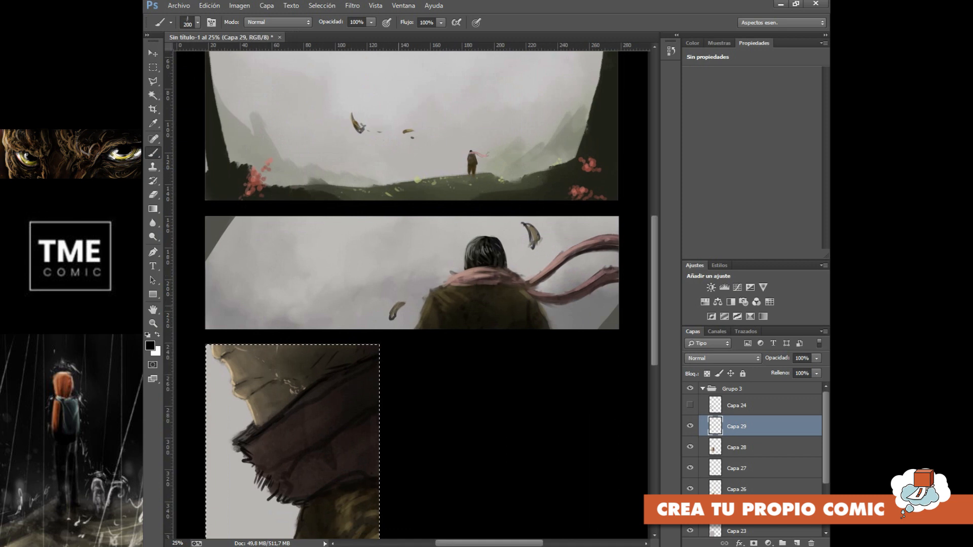
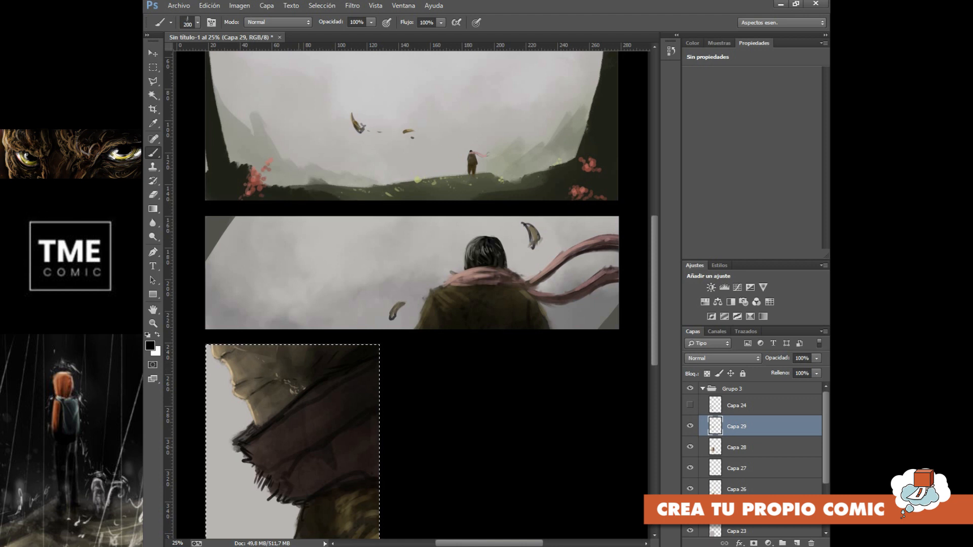
pyautogui.hotkey('ctrl', '-')
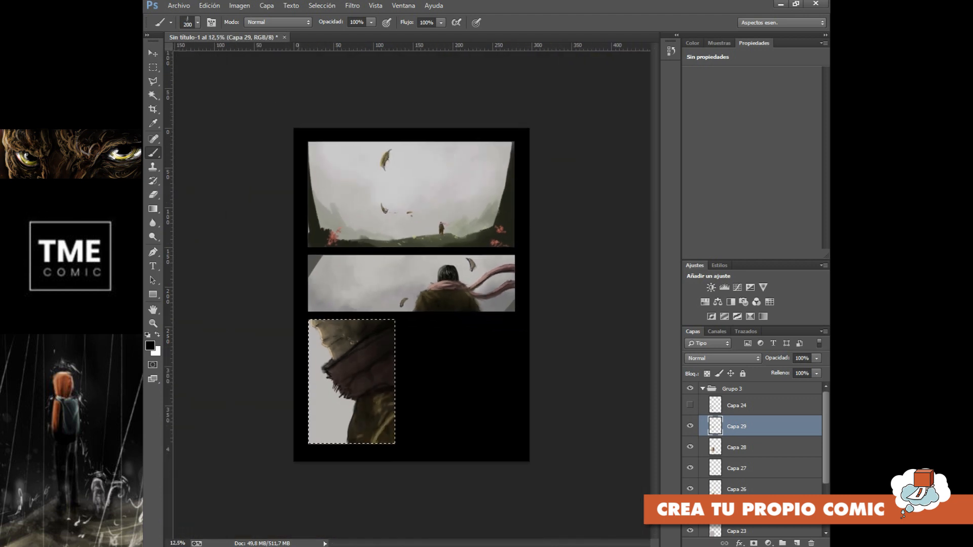
pyautogui.hotkey('ctrl', '+')
pyautogui.hotkey('ctrl', '+')
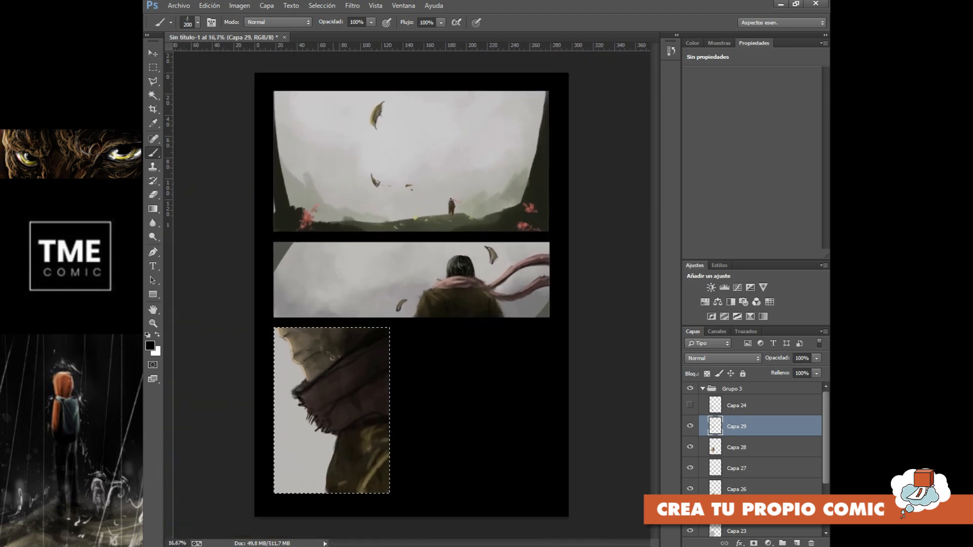
# Sample the scarf's pink from the second panel and lighten it to #ca9f97
pyautogui.click(153, 123)
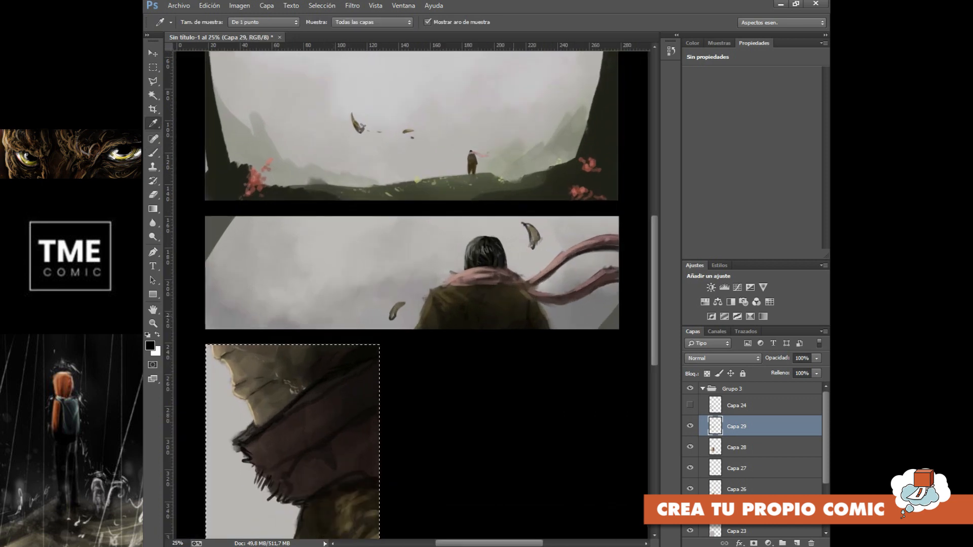
pyautogui.click(551, 264)
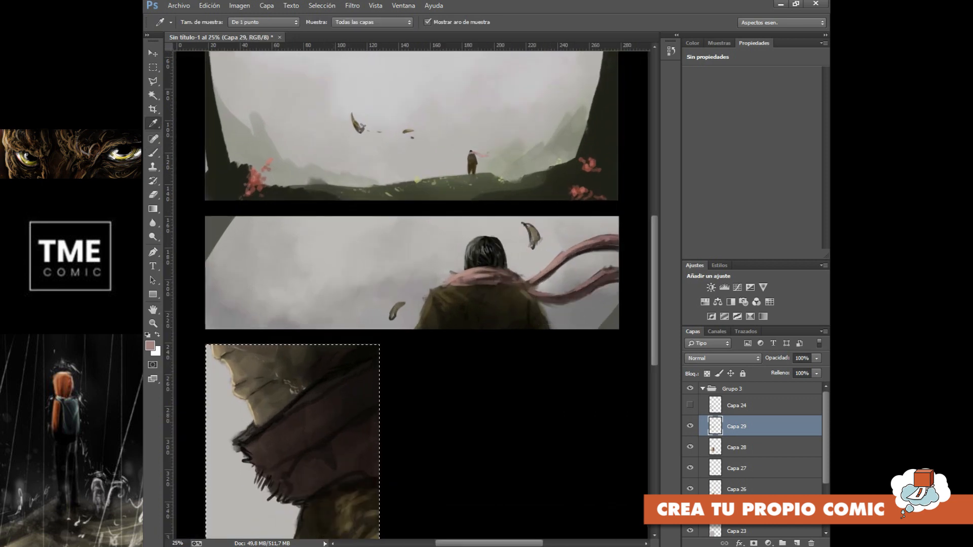
pyautogui.click(150, 346)
pyautogui.click(375, 170)
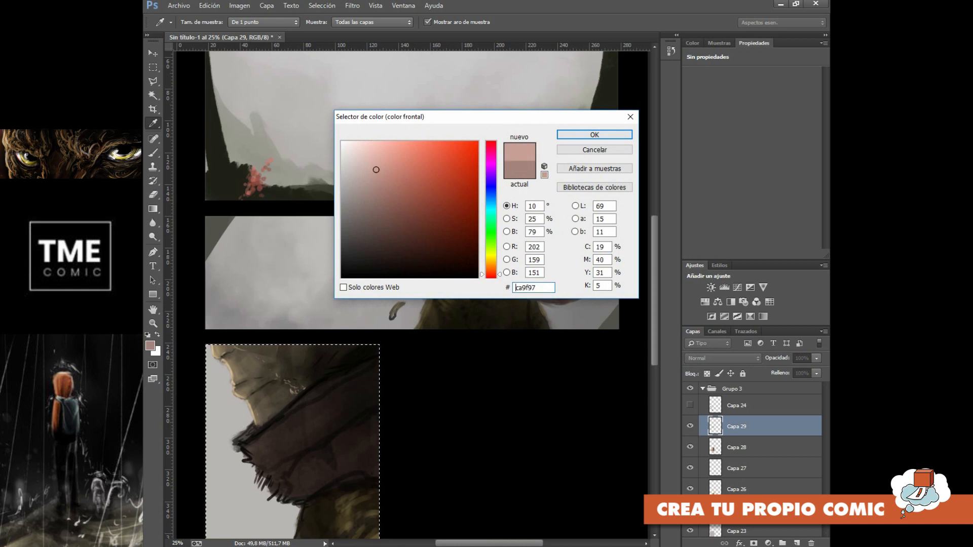
pyautogui.press('Return')
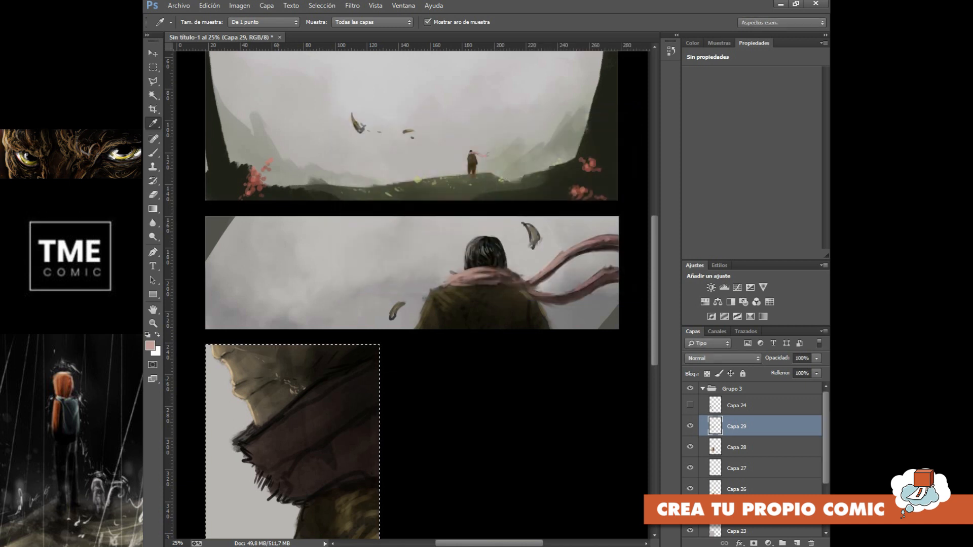
# Paint a light pink highlight along the scarf's upper edge with the textured brush at 51 px
pyautogui.press('b')
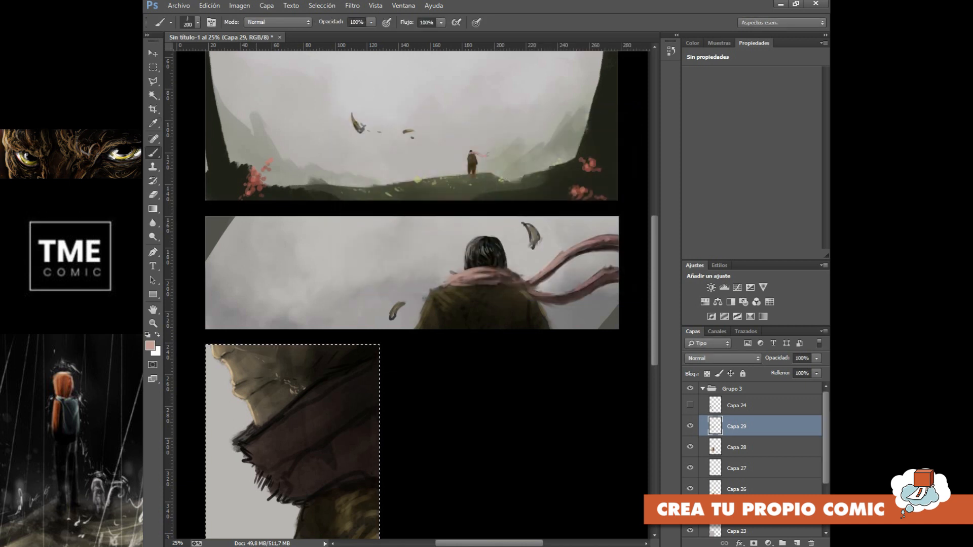
pyautogui.click(198, 22)
pyautogui.moveTo(238, 57); pyautogui.dragTo(220, 57)
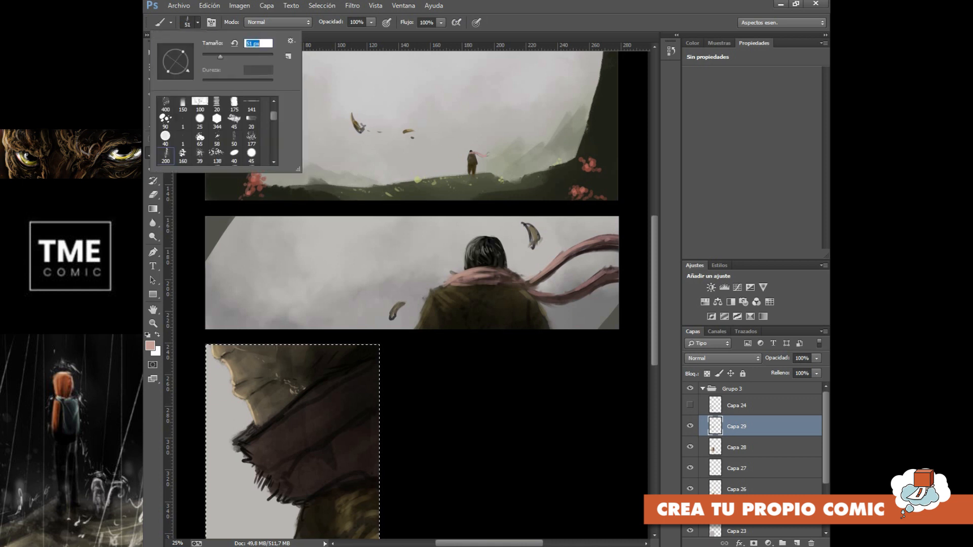
pyautogui.moveTo(257, 437)
pyautogui.mouseDown()
pyautogui.moveTo(307, 396)
pyautogui.moveTo(245, 442)
pyautogui.moveTo(346, 378)
pyautogui.mouseUp()
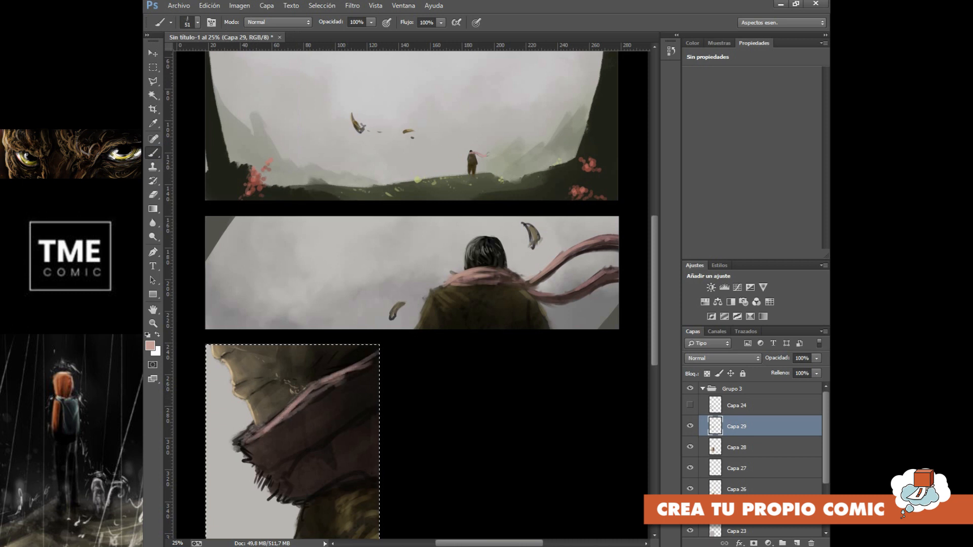
# Enlarge the brush to 135 px and paint broad pink strokes following the folds across the scarf
pyautogui.click(198, 22)
pyautogui.moveTo(210, 57); pyautogui.dragTo(220, 56)
pyautogui.moveTo(251, 441)
pyautogui.mouseDown()
pyautogui.moveTo(378, 356)
pyautogui.moveTo(338, 431)
pyautogui.moveTo(266, 473)
pyautogui.moveTo(260, 447)
pyautogui.moveTo(287, 445)
pyautogui.moveTo(358, 387)
pyautogui.moveTo(279, 442)
pyautogui.mouseUp()
pyautogui.moveTo(339, 391)
pyautogui.mouseDown()
pyautogui.moveTo(377, 363)
pyautogui.moveTo(377, 409)
pyautogui.moveTo(282, 470)
pyautogui.moveTo(291, 474)
pyautogui.moveTo(285, 497)
pyautogui.moveTo(393, 405)
pyautogui.moveTo(335, 470)
pyautogui.moveTo(299, 491)
pyautogui.moveTo(379, 444)
pyautogui.moveTo(369, 461)
pyautogui.moveTo(301, 481)
pyautogui.moveTo(355, 442)
pyautogui.moveTo(294, 495)
pyautogui.moveTo(383, 474)
pyautogui.mouseUp()
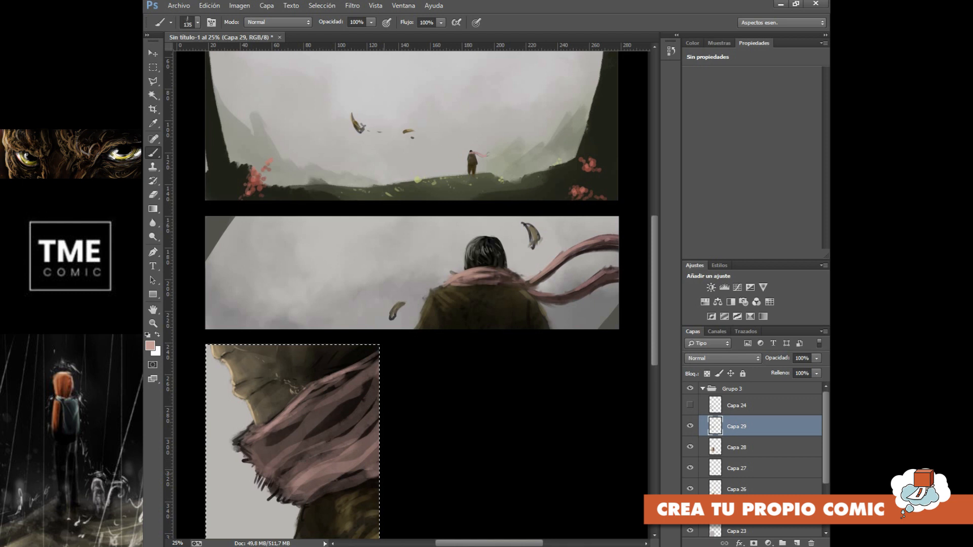
# Build up the scarf's upper and rear folds with more diagonal pink strokes, covering much of the dark base
pyautogui.moveTo(357, 421); pyautogui.dragTo(328, 444)
pyautogui.moveTo(378, 389); pyautogui.dragTo(356, 450)
pyautogui.moveTo(378, 411); pyautogui.dragTo(353, 458)
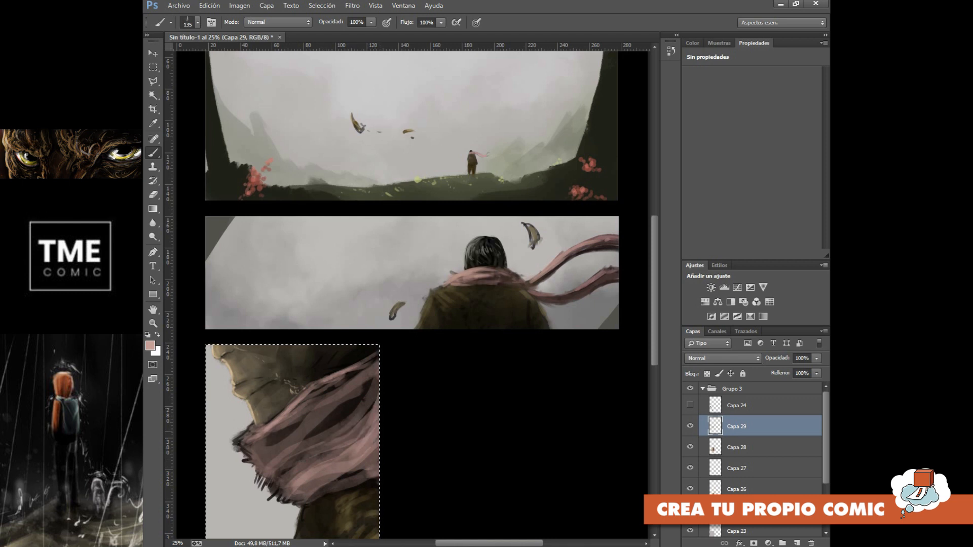
pyautogui.moveTo(378, 419); pyautogui.dragTo(349, 444)
pyautogui.moveTo(378, 366); pyautogui.dragTo(326, 434)
pyautogui.moveTo(368, 391); pyautogui.dragTo(334, 429)
pyautogui.moveTo(378, 379); pyautogui.dragTo(303, 437)
pyautogui.moveTo(366, 387)
pyautogui.mouseDown()
pyautogui.moveTo(317, 438)
pyautogui.moveTo(272, 440)
pyautogui.mouseUp()
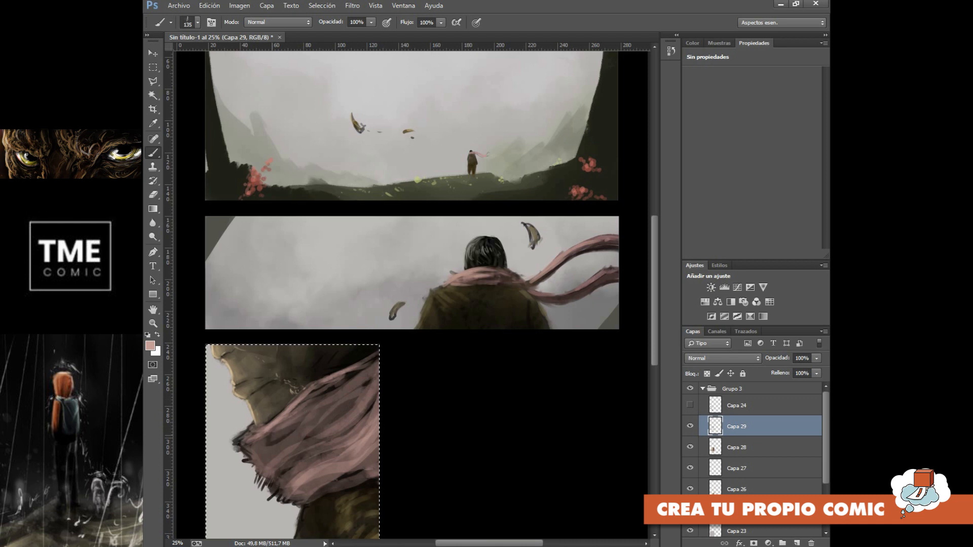
pyautogui.moveTo(378, 376); pyautogui.dragTo(339, 439)
pyautogui.moveTo(378, 385)
pyautogui.mouseDown()
pyautogui.moveTo(354, 419)
pyautogui.moveTo(296, 460)
pyautogui.mouseUp()
pyautogui.hotkey('ctrl', '-')
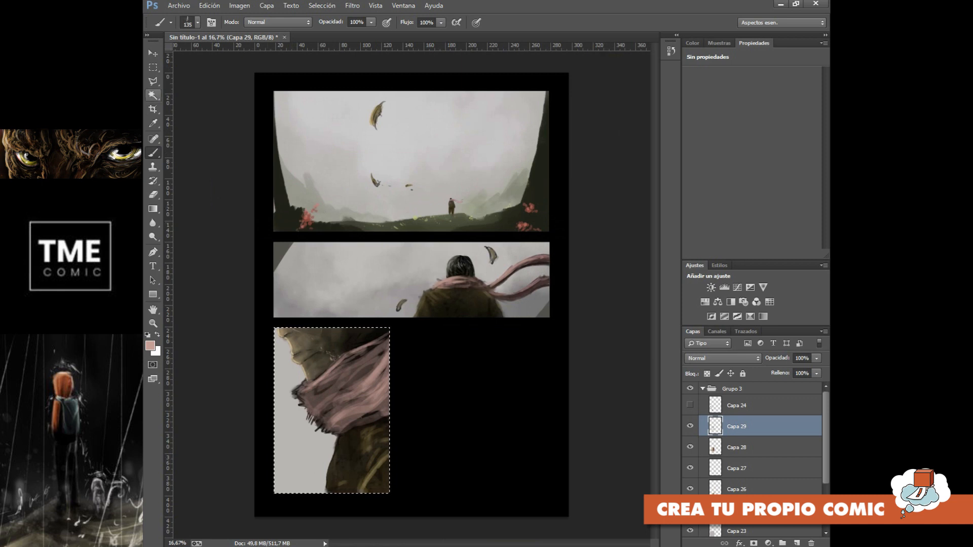
# Sample the light tan from the face as the brush colour and load the Capa 28 outline as a selection
pyautogui.click(153, 123)
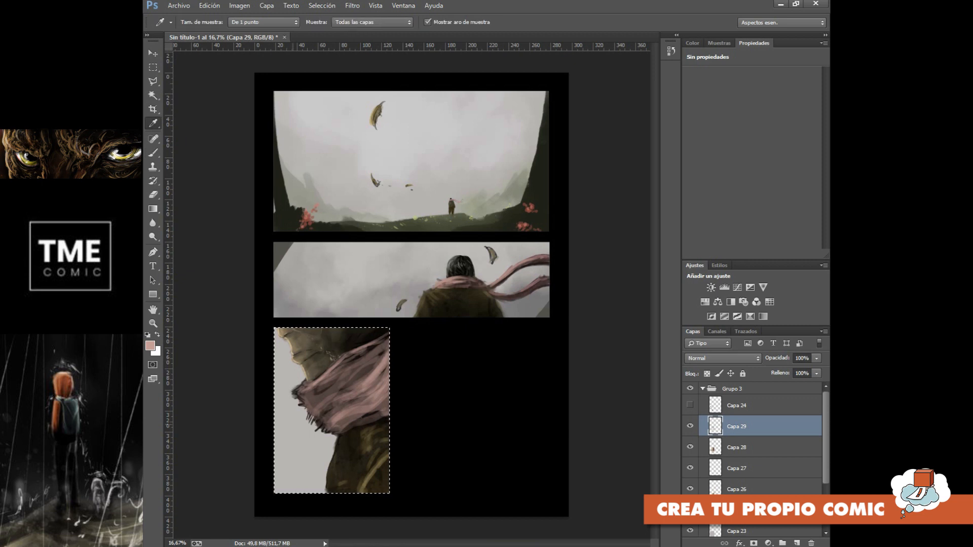
pyautogui.click(293, 342)
pyautogui.click(153, 152)
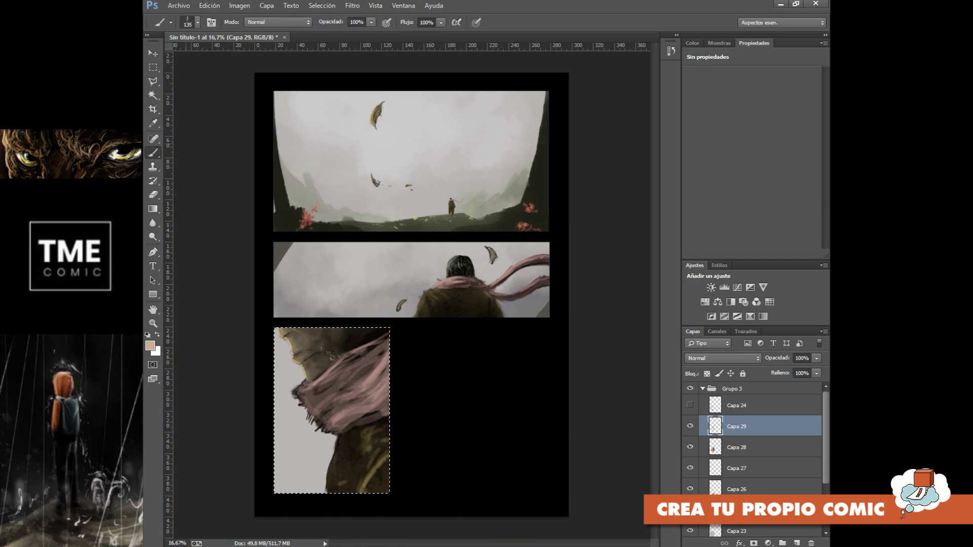
pyautogui.hotkey('ctrl', '+')
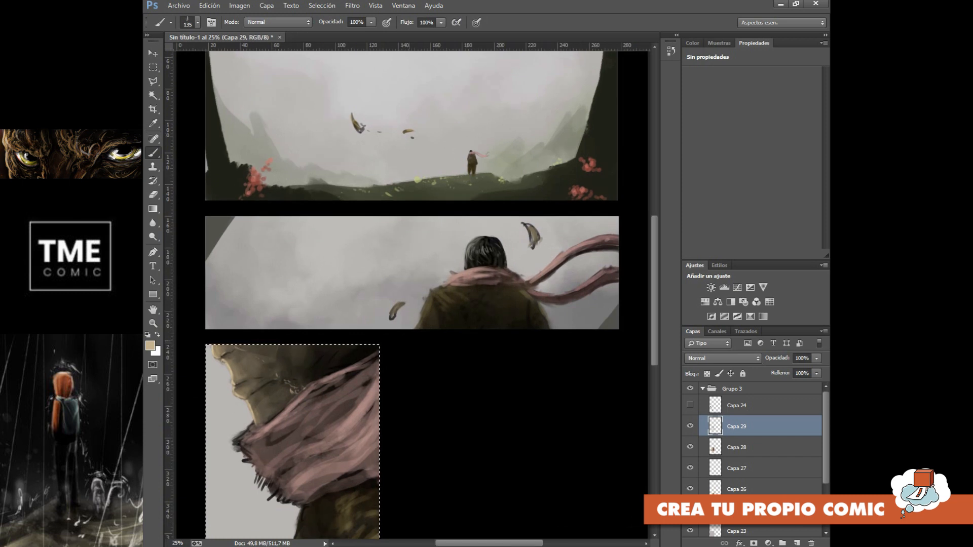
pyautogui.keyDown('ctrl'); pyautogui.click(715, 447); pyautogui.keyUp('ctrl')
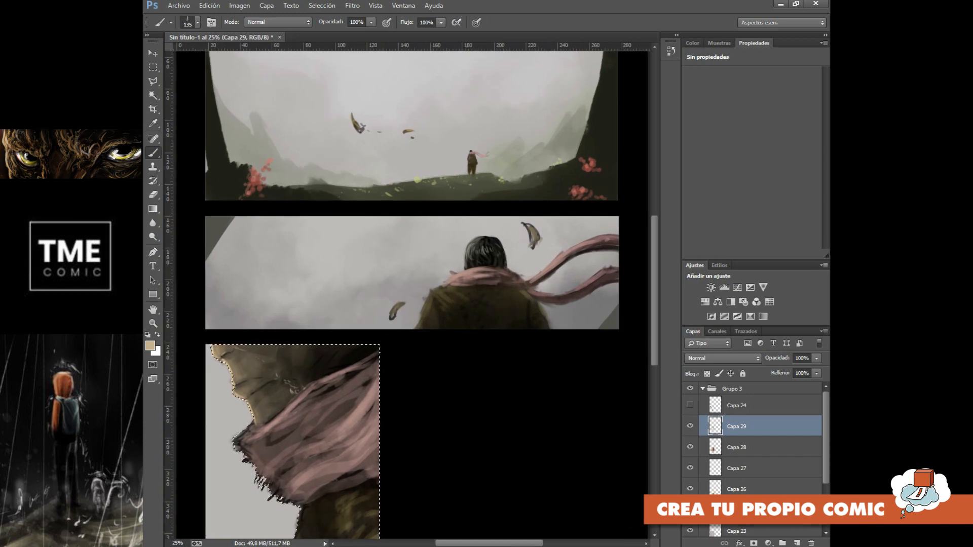
# Lighten the tan and brush a soft glow along the face's profile with a 169 px soft round brush at 0% hardness
pyautogui.click(197, 22)
pyautogui.click(200, 119)
pyautogui.scroll(3, 217, 131)
pyautogui.click(234, 106)
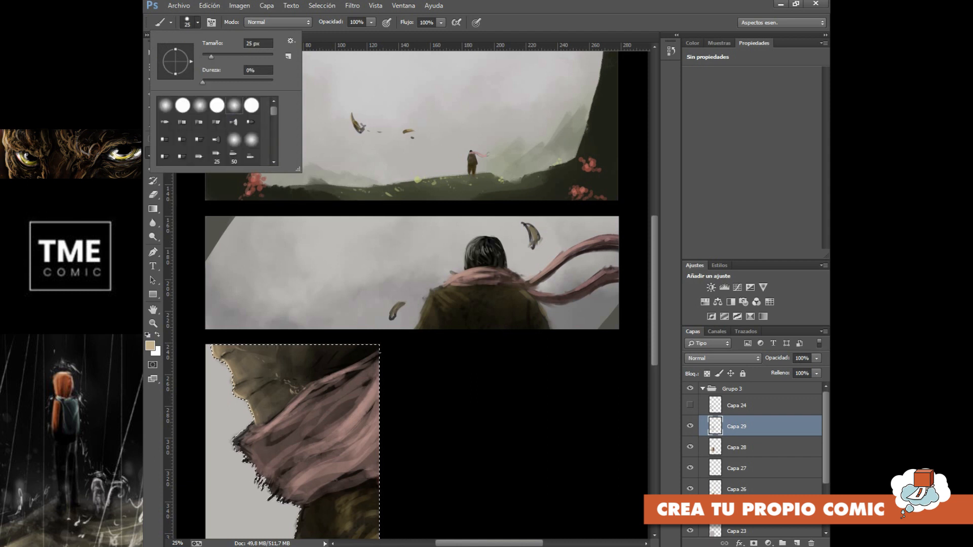
pyautogui.click(250, 56)
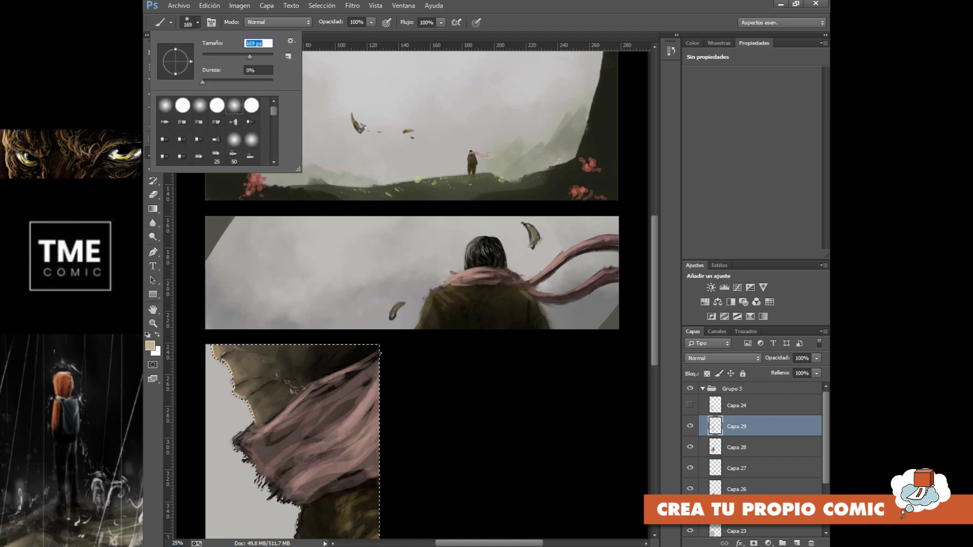
pyautogui.click(150, 346)
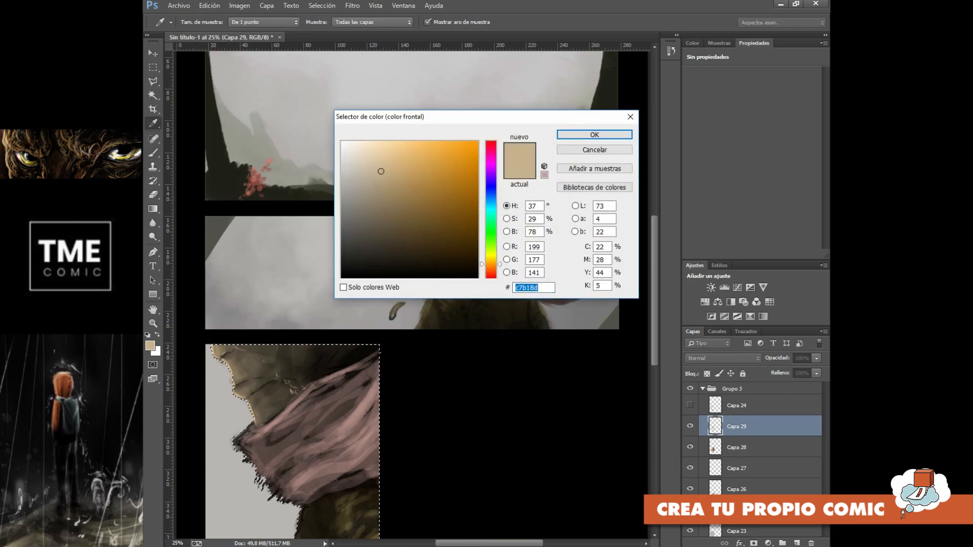
pyautogui.click(595, 134)
pyautogui.moveTo(212, 347); pyautogui.dragTo(247, 405)
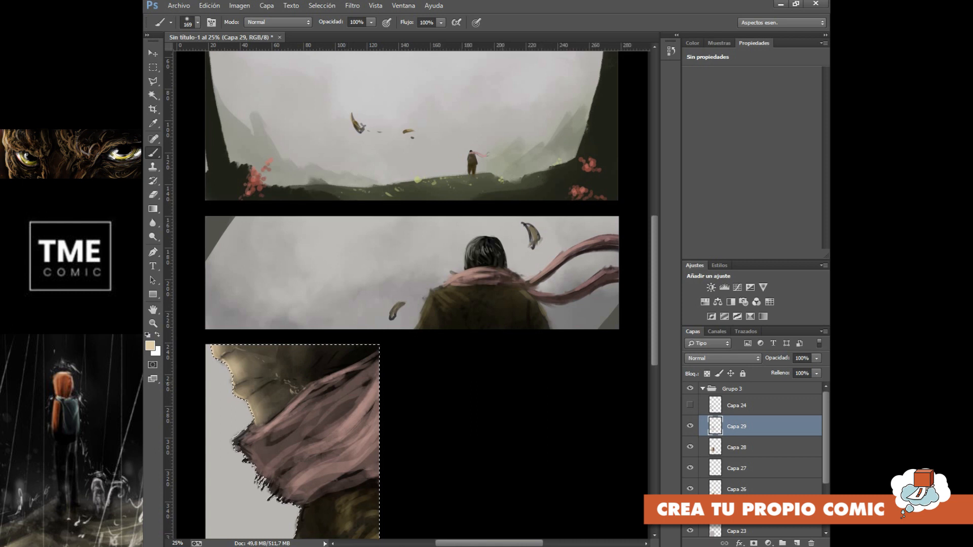
pyautogui.hotkey('ctrl', '-')
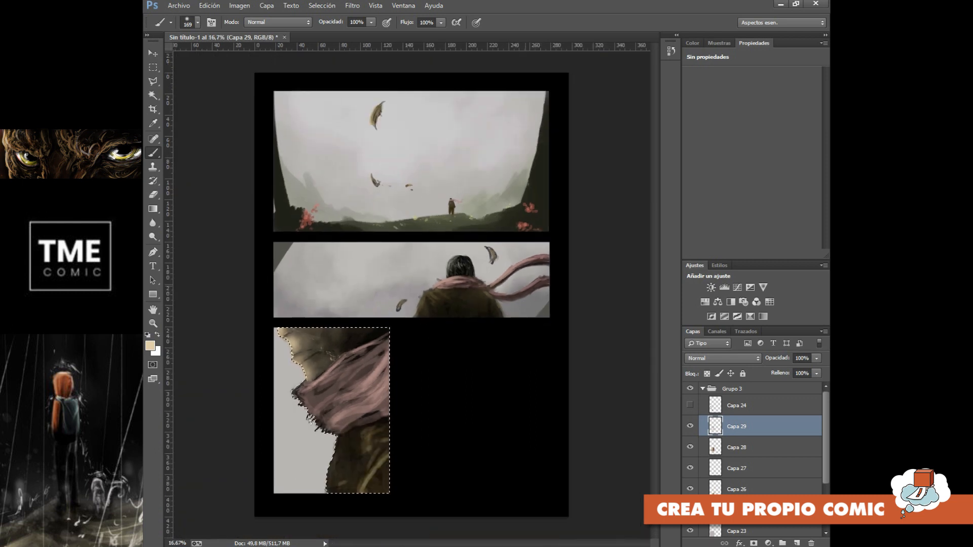
# Switch to a dark foreground colour and reload the Capa 28 outline as the selection for the Brush tool
pyautogui.press('d')
pyautogui.press('w')
pyautogui.hotkey('ctrl', 'd')
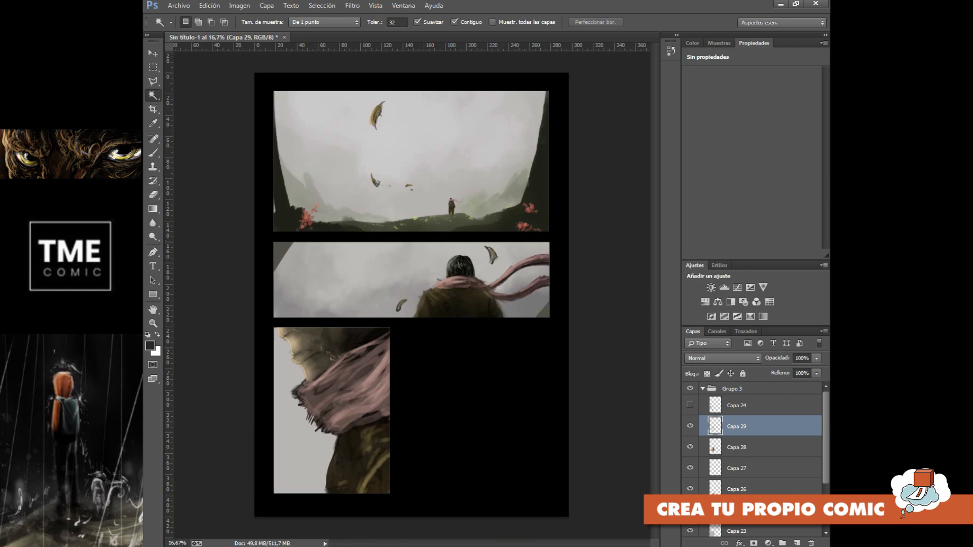
pyautogui.keyDown('ctrl'); pyautogui.click(715, 448); pyautogui.keyUp('ctrl')
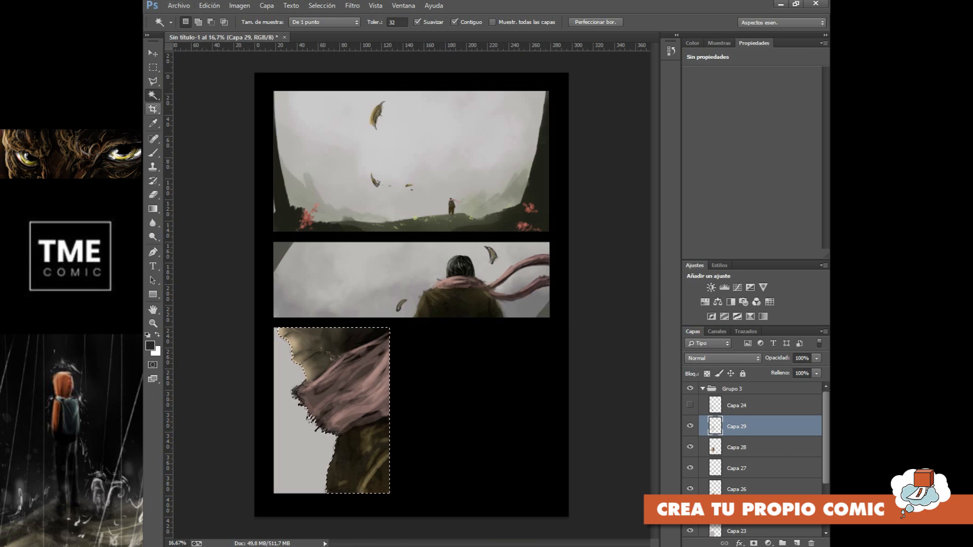
pyautogui.click(152, 153)
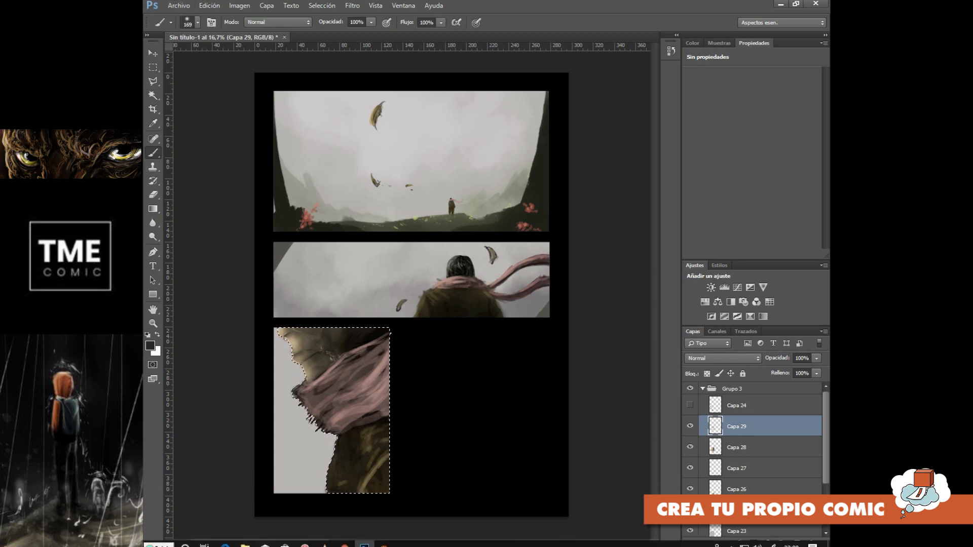
# Add a new layer above Capa 29 and set its blend mode to Multiply (Multiplicar)
pyautogui.click(791, 541)
pyautogui.click(791, 540)
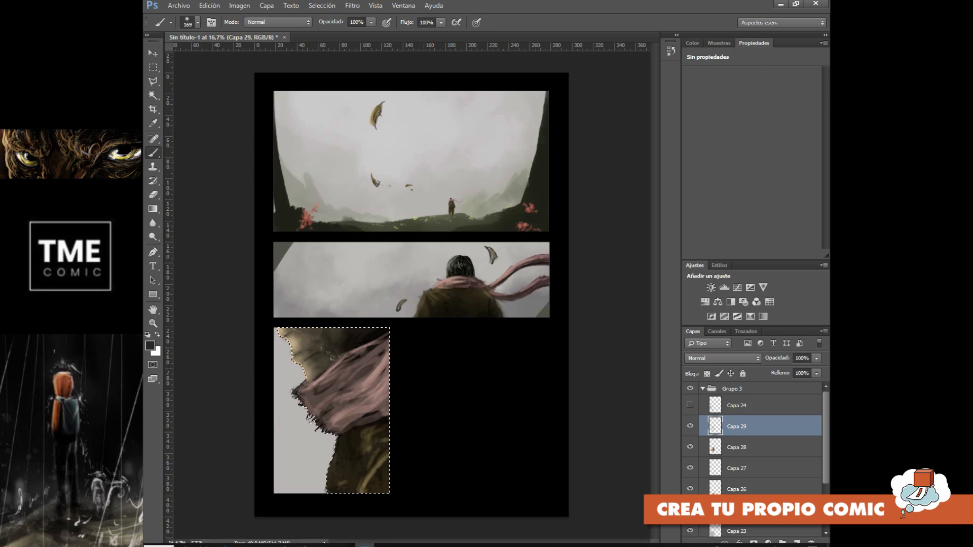
pyautogui.click(796, 542)
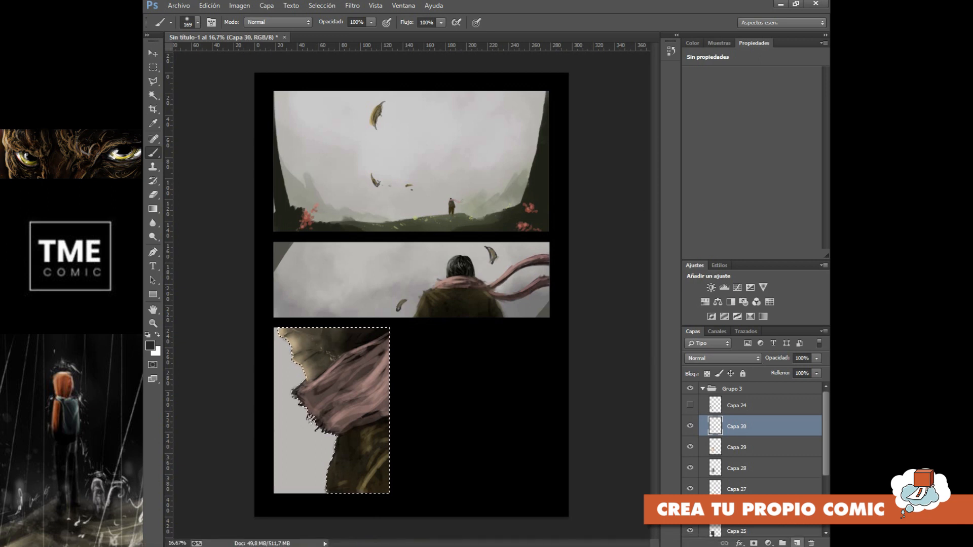
pyautogui.click(723, 358)
pyautogui.click(709, 116)
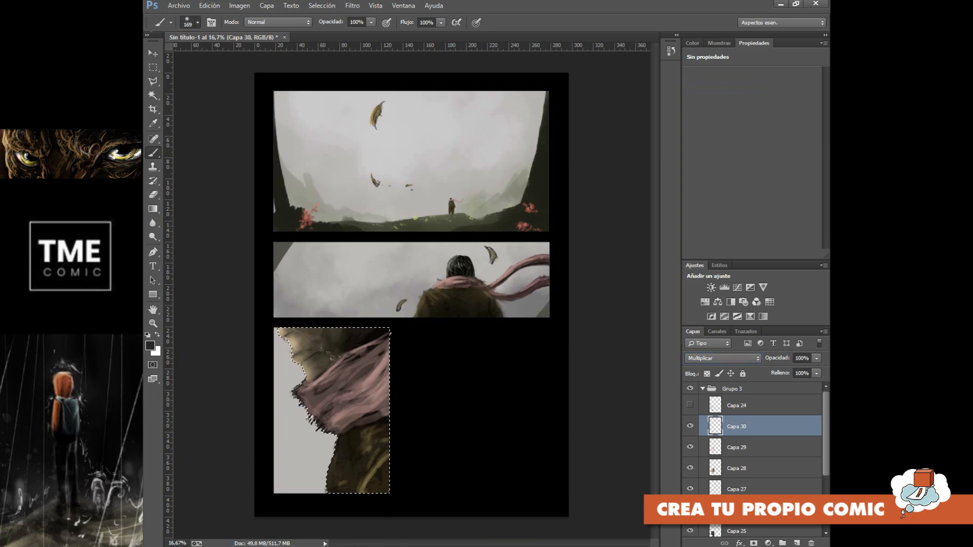
# Darken the scarf and coat on Capa 30 with a textured brush enlarged to 2939 px, and clear the selection
pyautogui.click(197, 22)
pyautogui.scroll(-8, 217, 131)
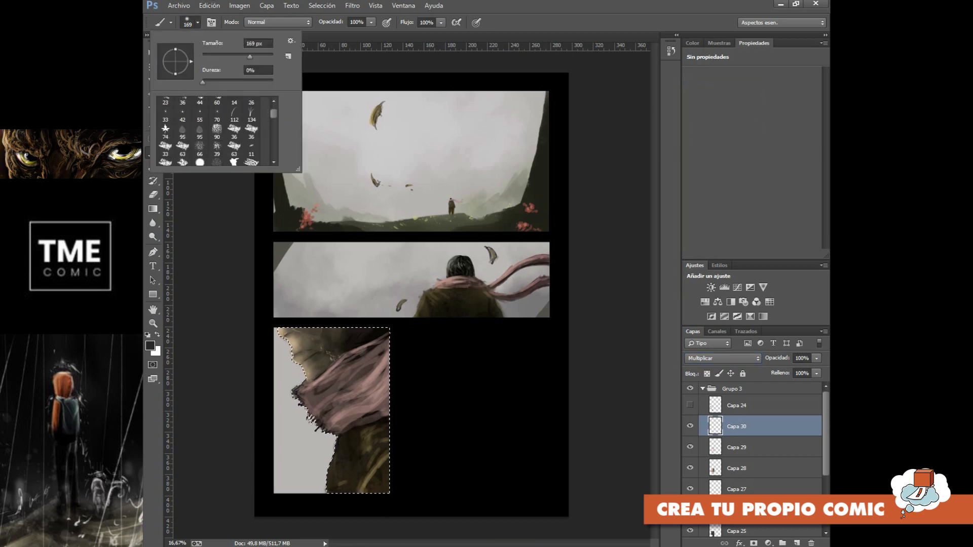
pyautogui.click(234, 110)
pyautogui.moveTo(259, 57); pyautogui.dragTo(267, 57)
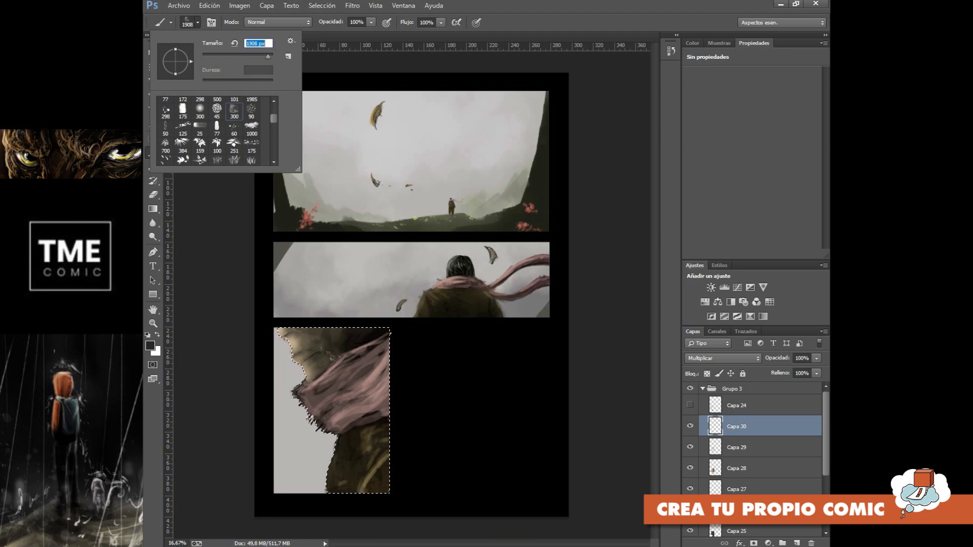
pyautogui.press('Return')
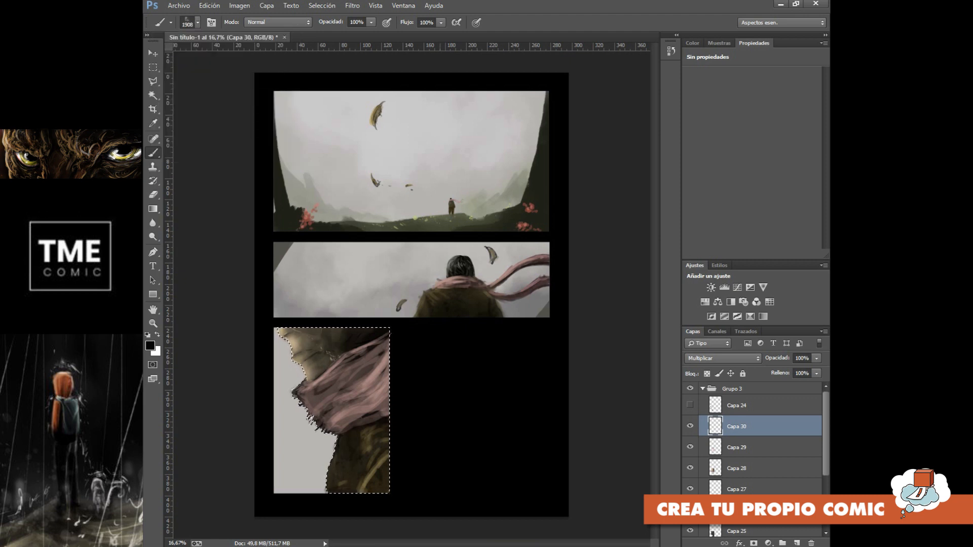
pyautogui.click(198, 22)
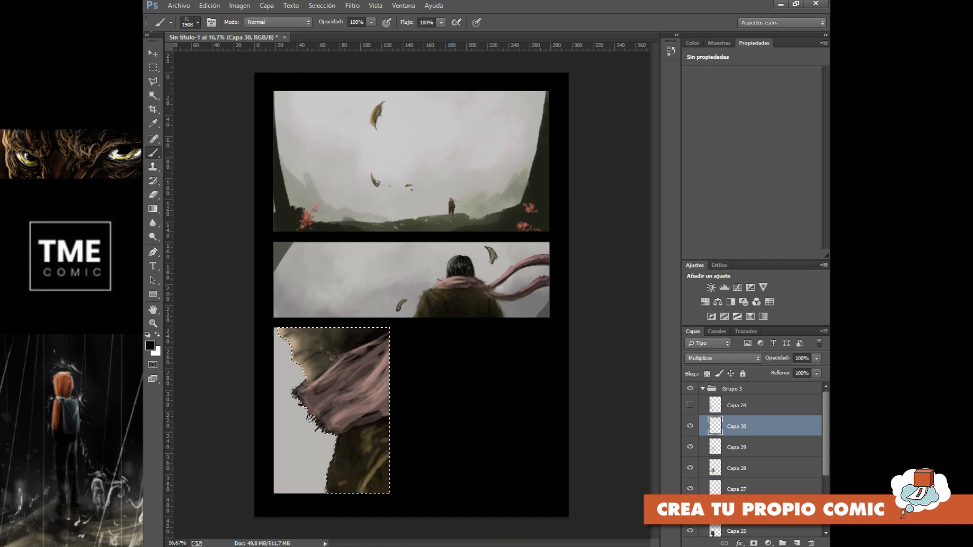
pyautogui.moveTo(268, 57); pyautogui.dragTo(269, 56)
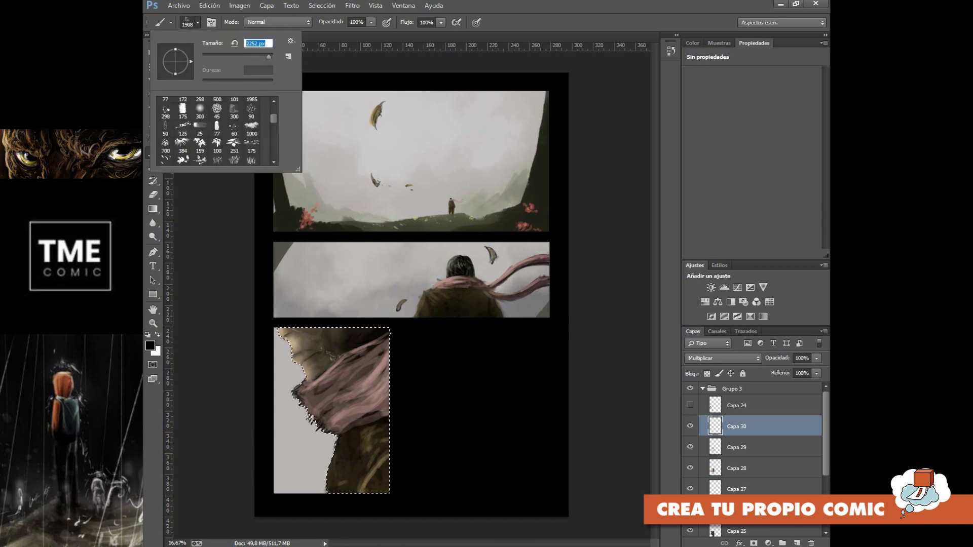
pyautogui.press('Return')
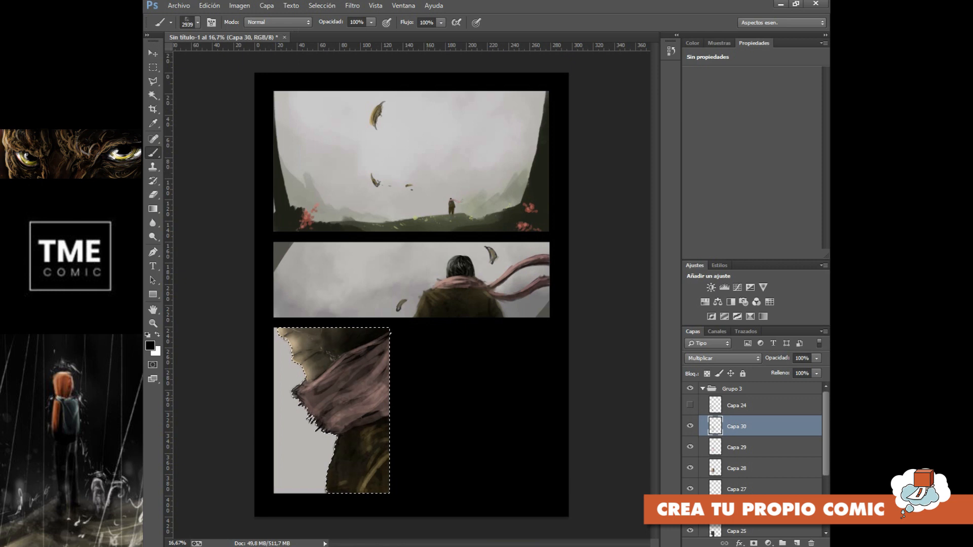
pyautogui.click(427, 399)
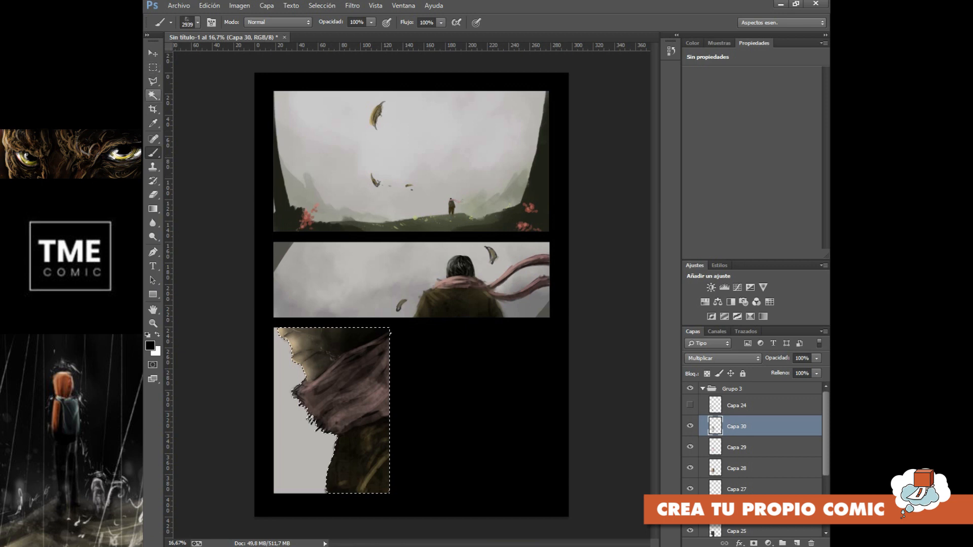
pyautogui.click(153, 95)
pyautogui.hotkey('ctrl', 'd')
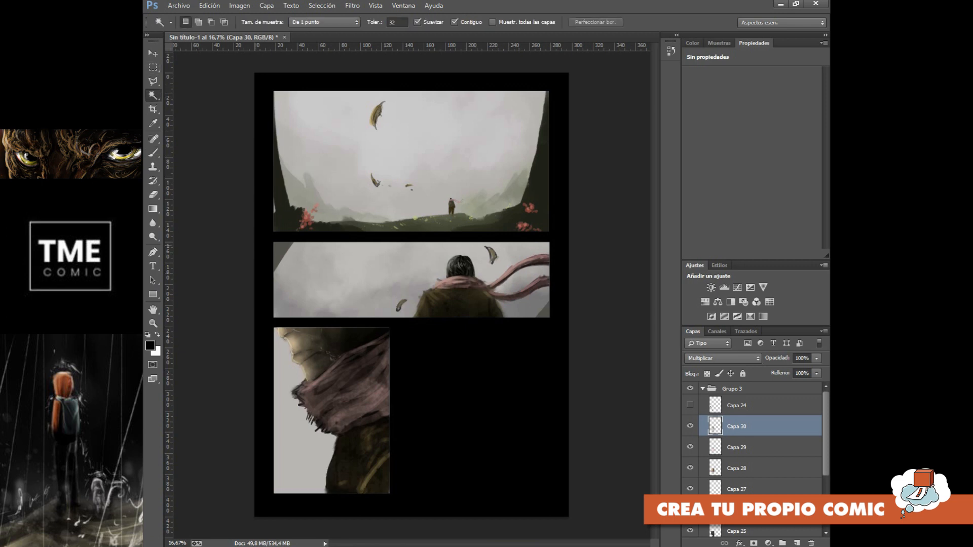
# Compare the panel with Capa 29 and Capa 24 shown and hidden
pyautogui.click(690, 447)
pyautogui.click(689, 446)
pyautogui.click(689, 447)
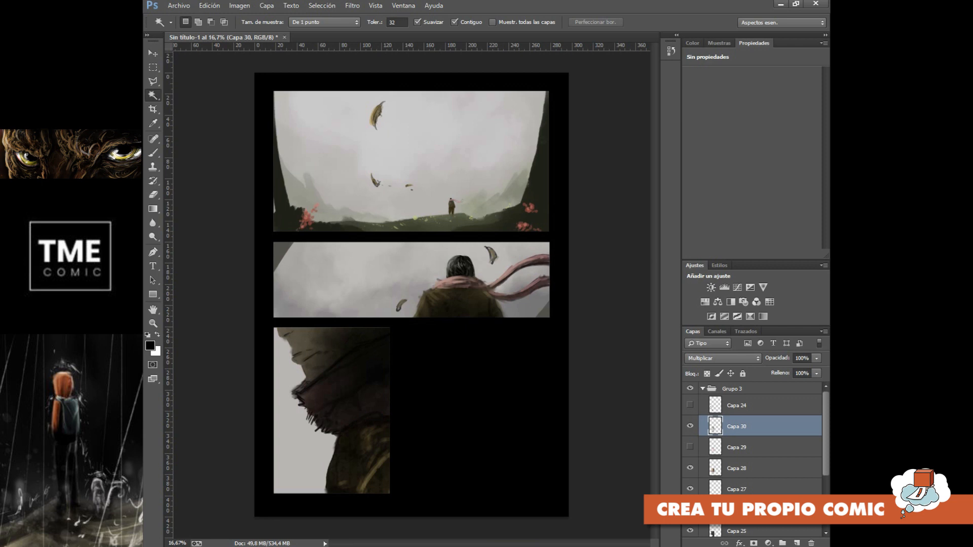
pyautogui.click(689, 405)
pyautogui.click(690, 405)
pyautogui.click(690, 447)
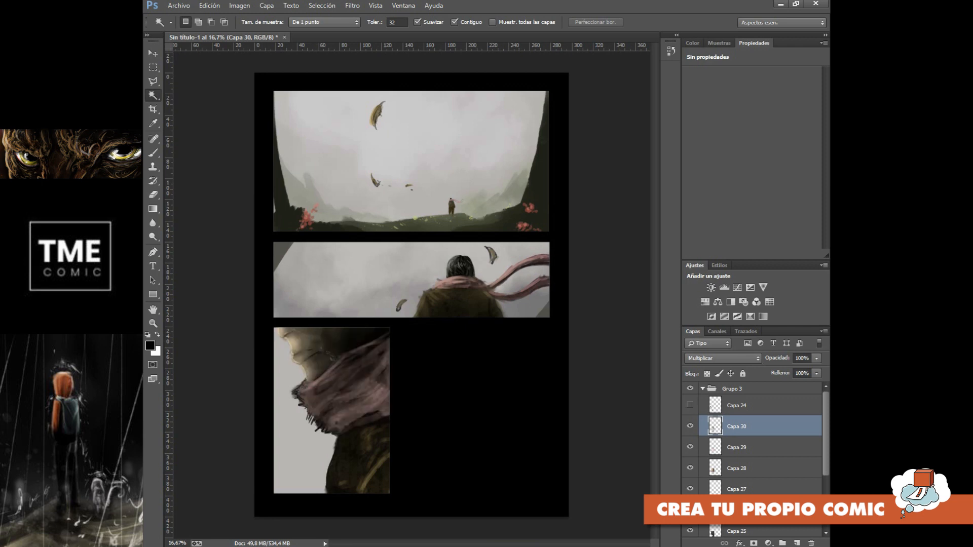
# Erase the tan glow along the face's profile on Capa 29 with the Eraser at 100% opacity
pyautogui.click(153, 195)
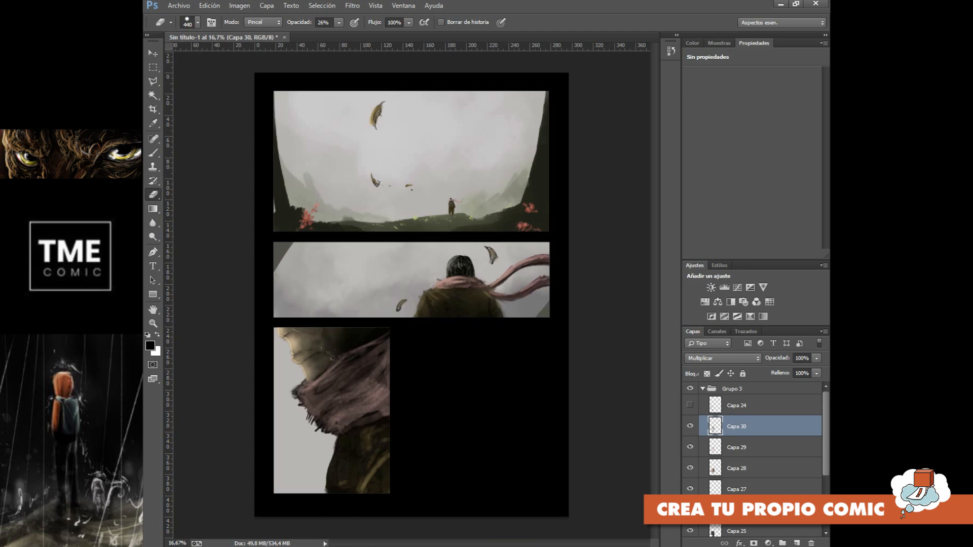
pyautogui.click(339, 22)
pyautogui.moveTo(339, 35); pyautogui.dragTo(379, 34)
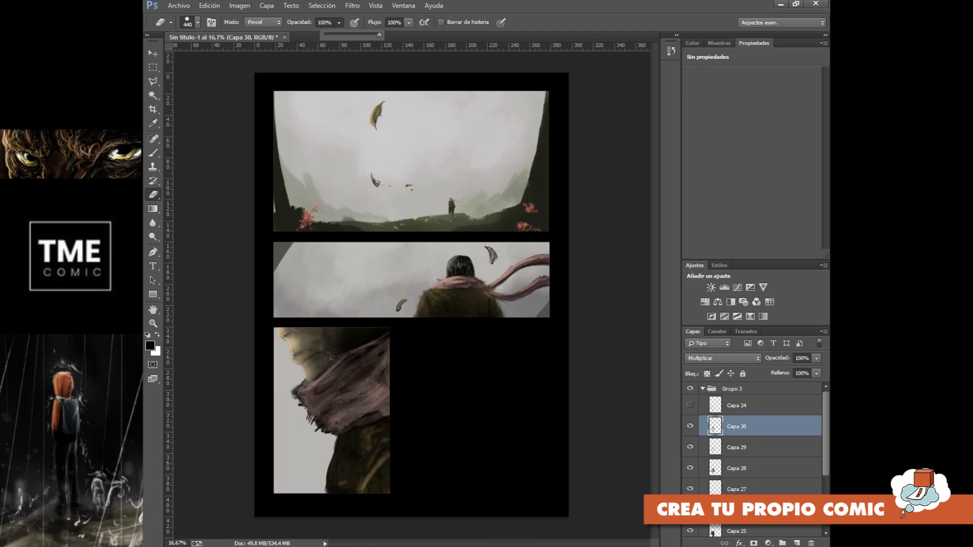
pyautogui.click(689, 426)
pyautogui.click(690, 426)
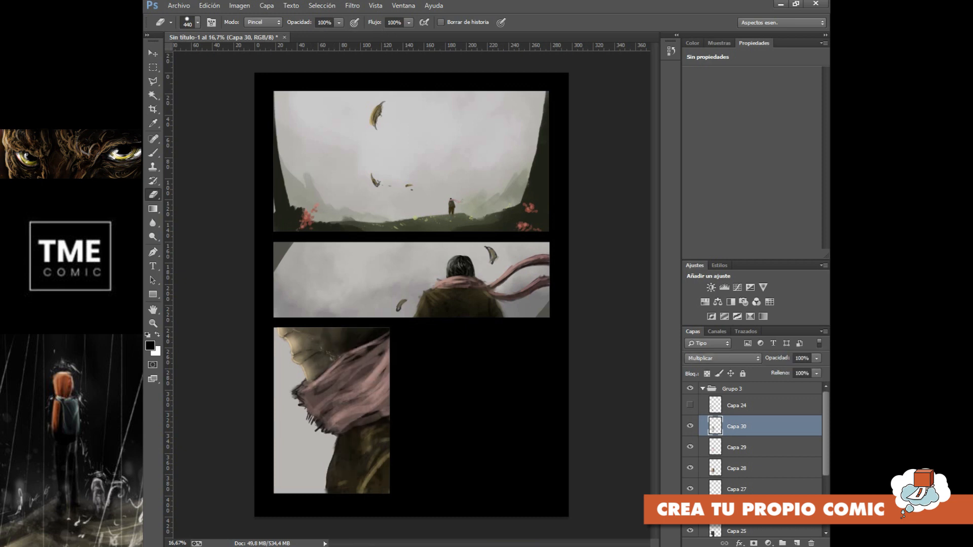
pyautogui.click(689, 447)
pyautogui.click(689, 447)
pyautogui.click(736, 447)
pyautogui.moveTo(307, 342)
pyautogui.mouseDown()
pyautogui.moveTo(299, 353)
pyautogui.moveTo(310, 370)
pyautogui.mouseUp()
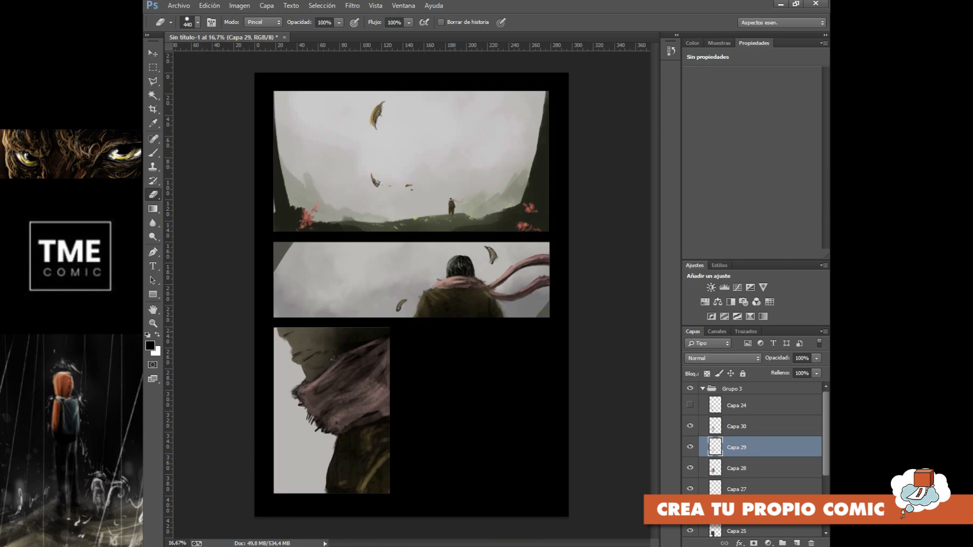
# Add a new layer above Capa 29 and choose the 25 px hard round brush preset, enlarged to 74 px
pyautogui.click(796, 543)
pyautogui.click(153, 153)
pyautogui.click(197, 21)
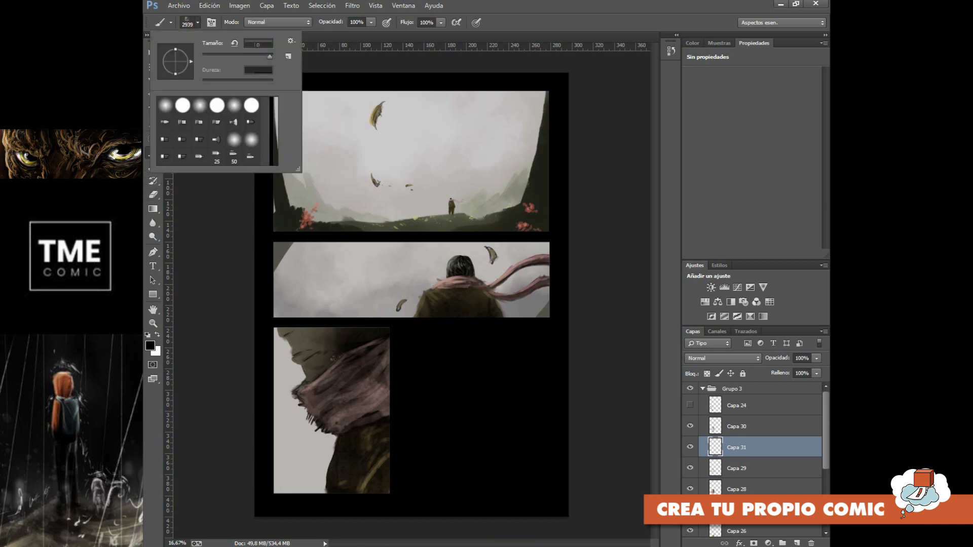
pyautogui.moveTo(274, 111); pyautogui.dragTo(274, 121)
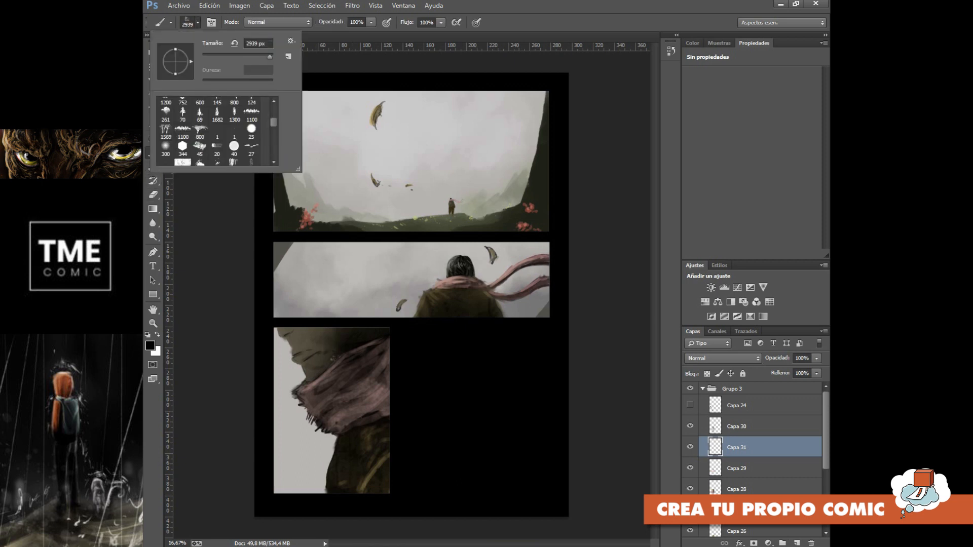
pyautogui.click(251, 131)
pyautogui.moveTo(211, 56); pyautogui.dragTo(230, 56)
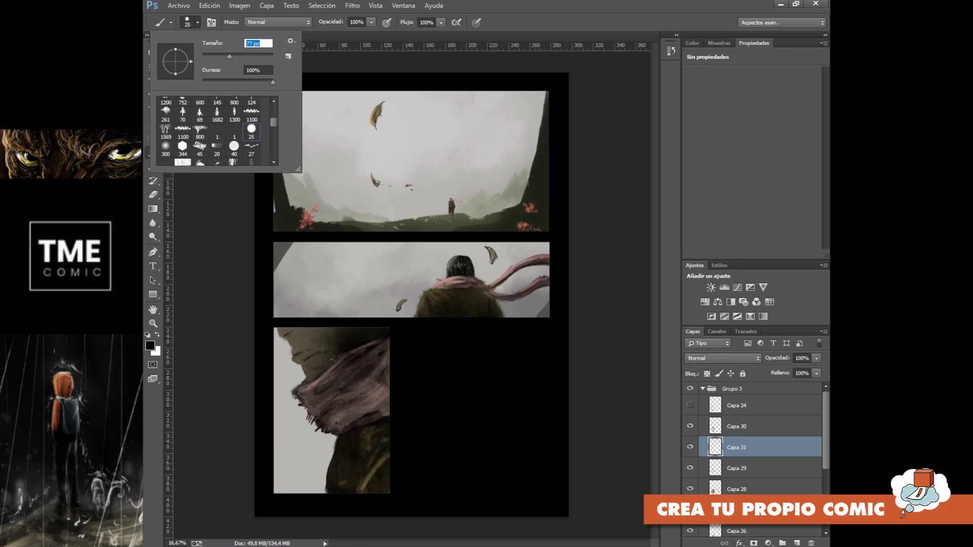
pyautogui.moveTo(367, 374)
pyautogui.mouseDown()
pyautogui.moveTo(310, 442)
pyautogui.moveTo(373, 409)
pyautogui.moveTo(381, 354)
pyautogui.mouseUp()
pyautogui.hotkey('ctrl', 'alt', 'z')
pyautogui.hotkey('ctrl', 'alt', 'z')
pyautogui.hotkey('ctrl', 'alt', 'z')
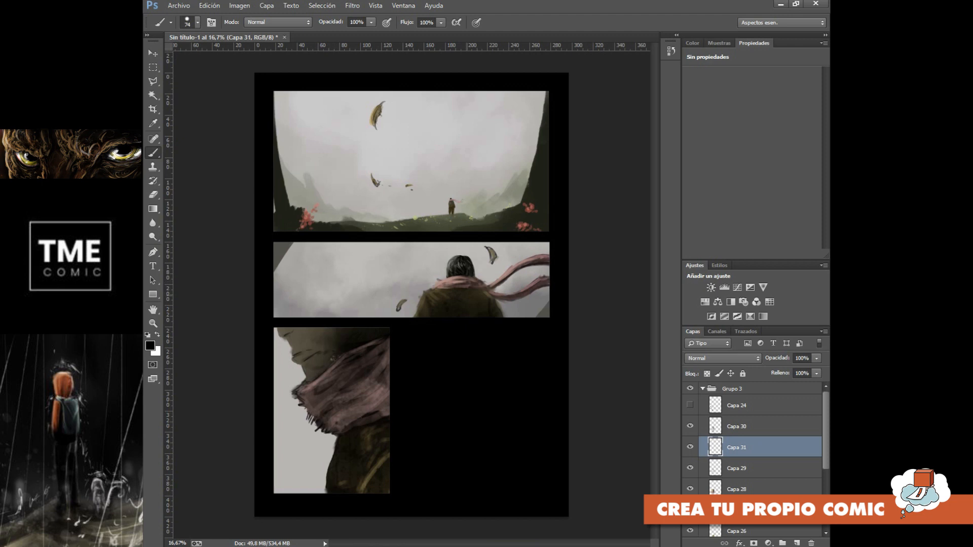
# Sketch the black outline of a curled falling leaf in front of the coat, below the scarf's fringe
pyautogui.moveTo(297, 460)
pyautogui.mouseDown()
pyautogui.moveTo(325, 480)
pyautogui.moveTo(347, 473)
pyautogui.moveTo(304, 461)
pyautogui.mouseUp()
pyautogui.moveTo(299, 459); pyautogui.dragTo(324, 486)
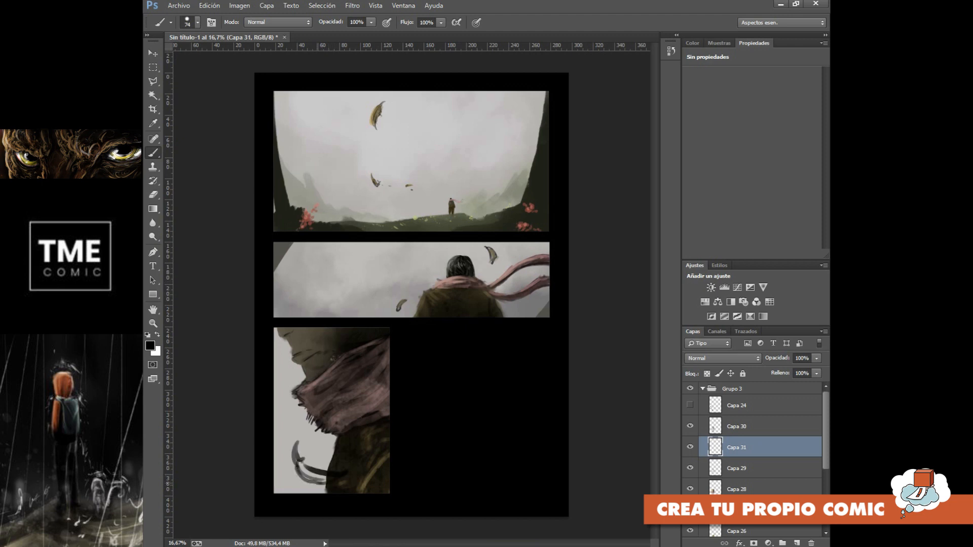
pyautogui.moveTo(300, 427); pyautogui.dragTo(295, 445)
# Set the foreground colour to ochre brown 755523 and fill in the curled leaf with brush strokes
pyautogui.click(150, 345)
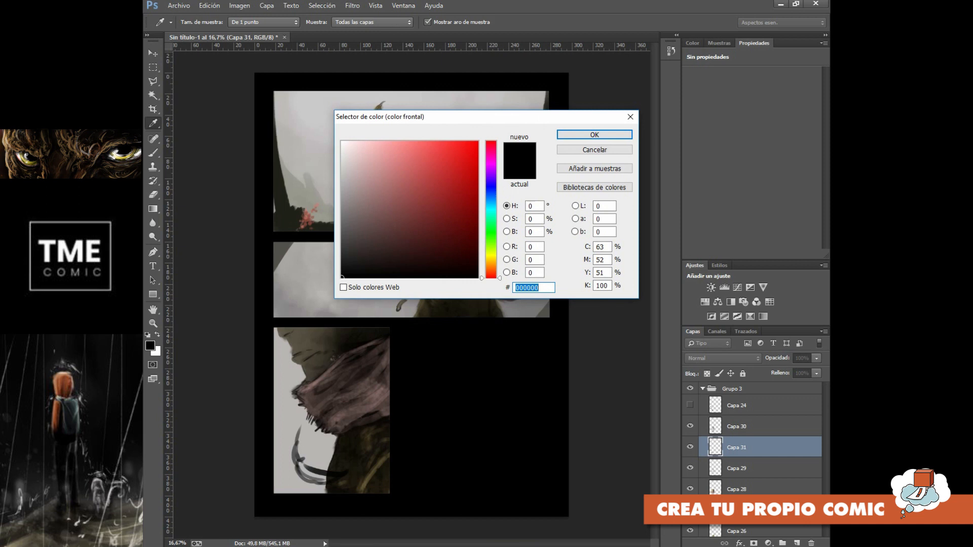
pyautogui.click(491, 264)
pyautogui.click(437, 215)
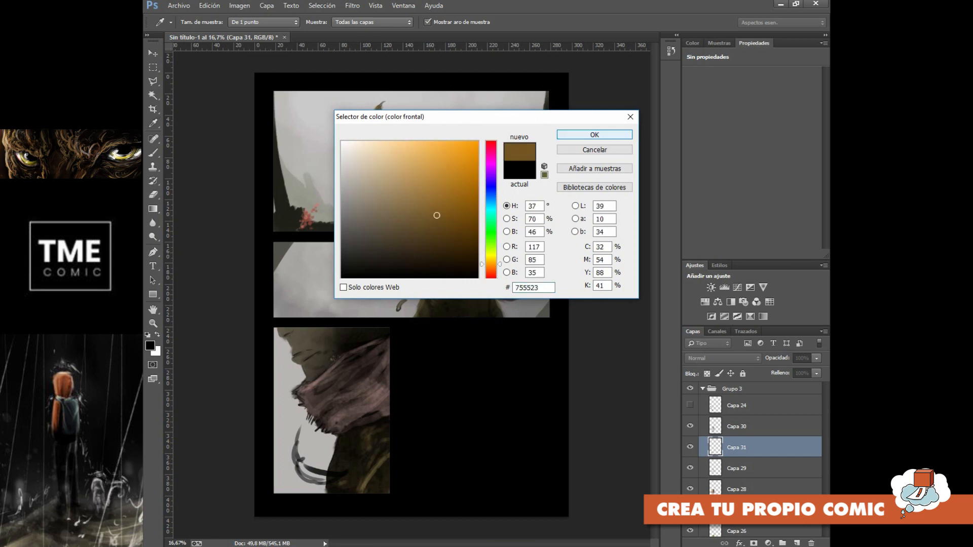
pyautogui.click(594, 134)
pyautogui.moveTo(298, 442)
pyautogui.mouseDown()
pyautogui.moveTo(308, 478)
pyautogui.moveTo(345, 474)
pyautogui.moveTo(309, 463)
pyautogui.moveTo(329, 473)
pyautogui.mouseUp()
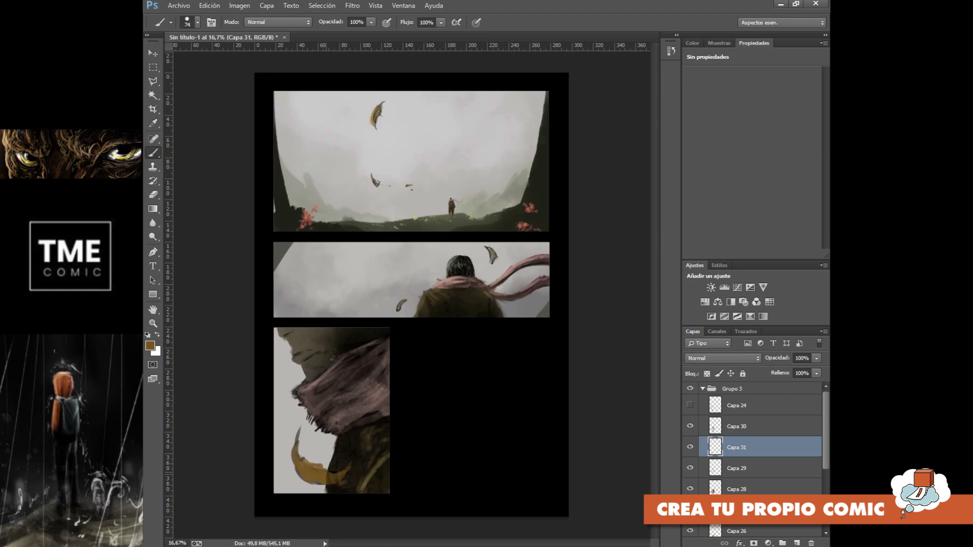
# Choose a darker brown and paint shading strokes along the curled leaf
pyautogui.click(150, 346)
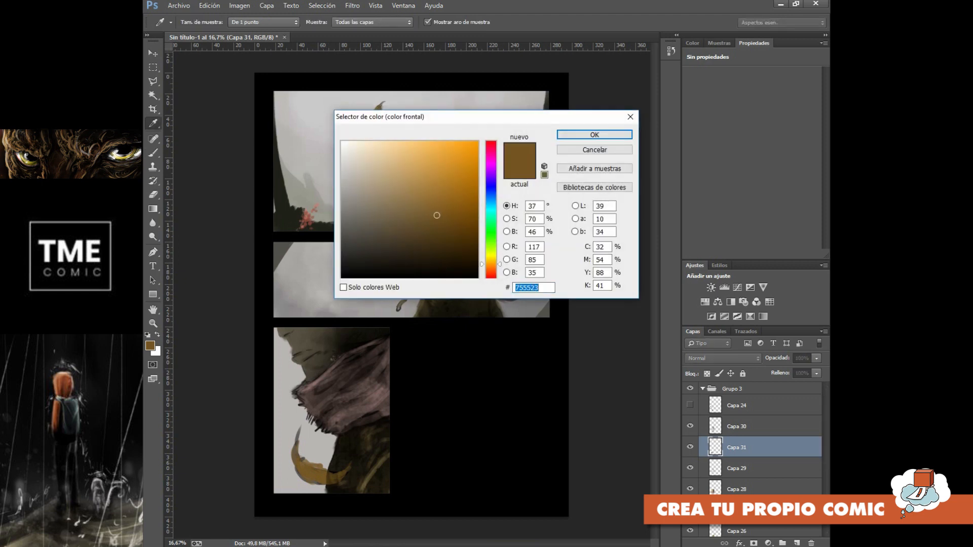
pyautogui.click(434, 246)
pyautogui.click(594, 135)
pyautogui.moveTo(301, 442)
pyautogui.mouseDown()
pyautogui.moveTo(305, 474)
pyautogui.moveTo(334, 475)
pyautogui.moveTo(303, 477)
pyautogui.moveTo(327, 483)
pyautogui.mouseUp()
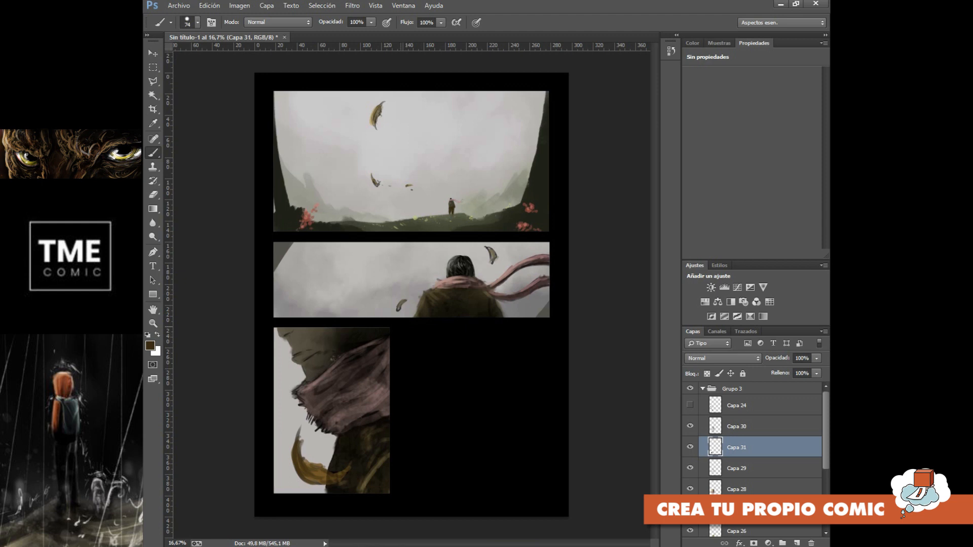
# Add a new layer above Capa 23 and load the Capa 23 panel outline as a selection
pyautogui.scroll(-5, 755, 446)
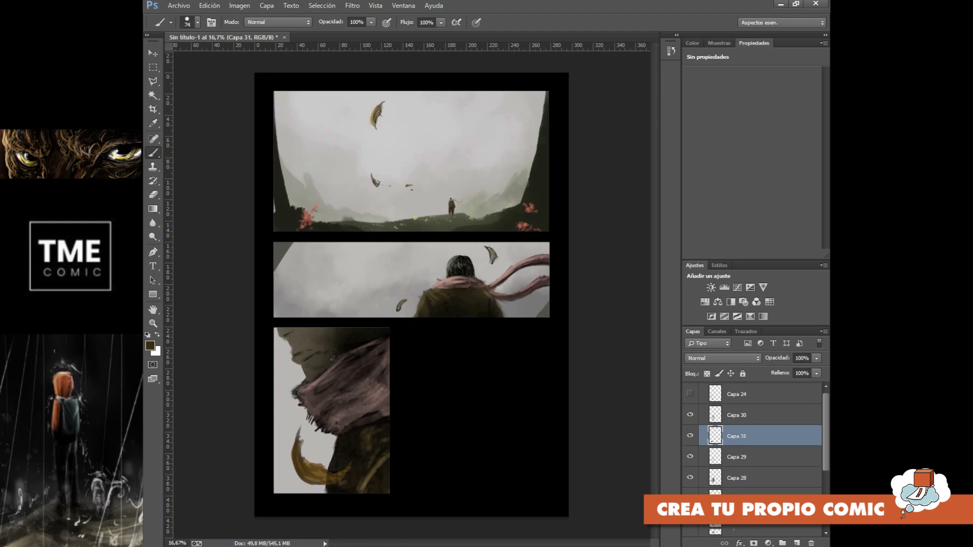
pyautogui.click(755, 486)
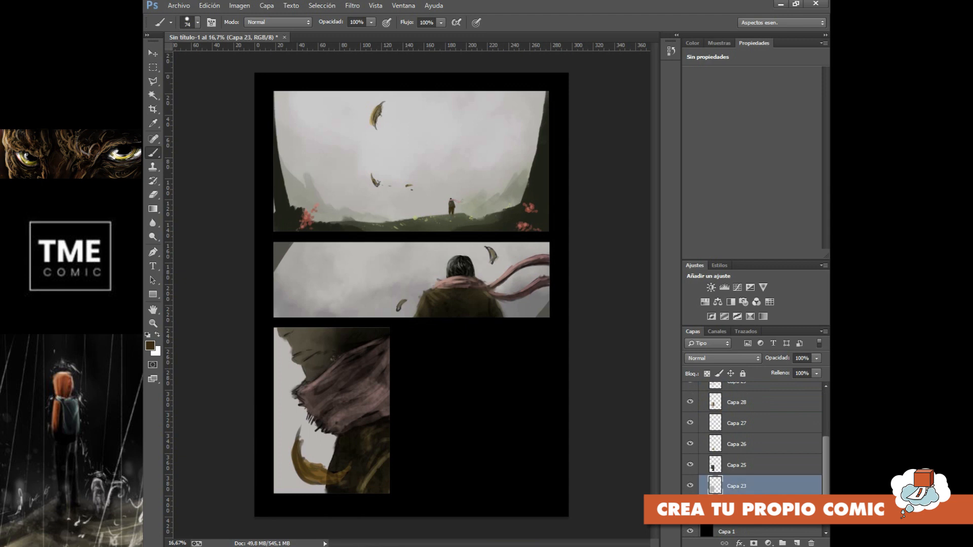
pyautogui.click(797, 543)
pyautogui.keyDown('ctrl'); pyautogui.click(715, 507); pyautogui.keyUp('ctrl')
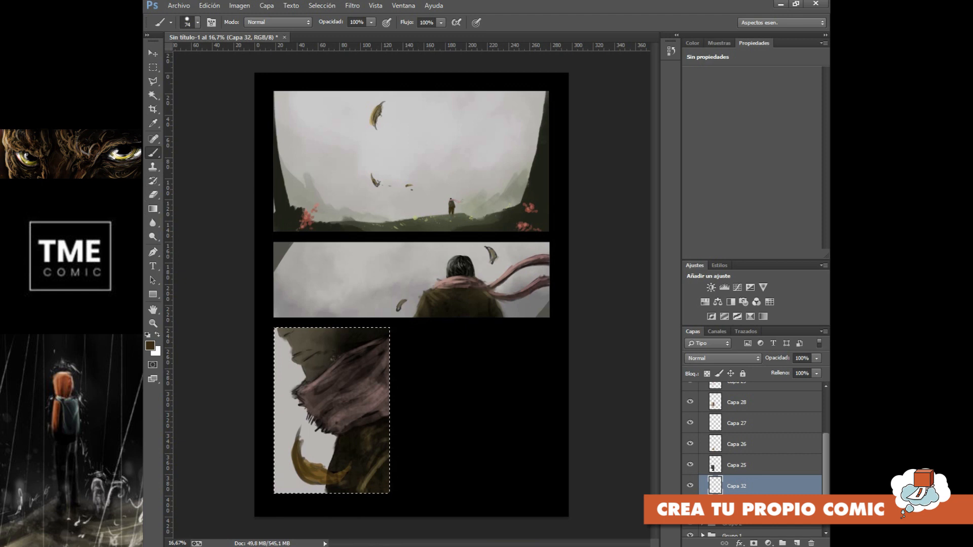
# Sample a grey as the brush colour and paint soft cloud shapes in the panel's background with the 200 px textured brush
pyautogui.click(153, 123)
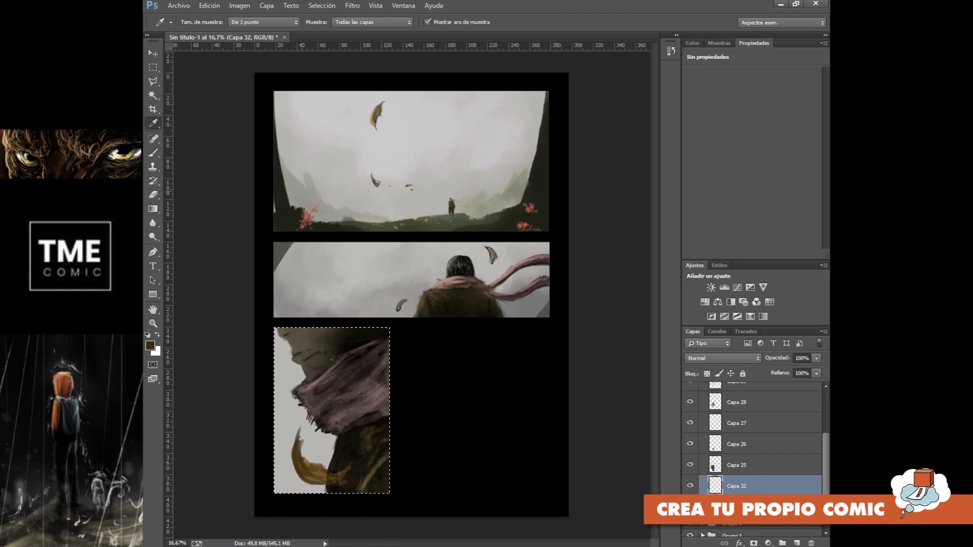
pyautogui.press('b')
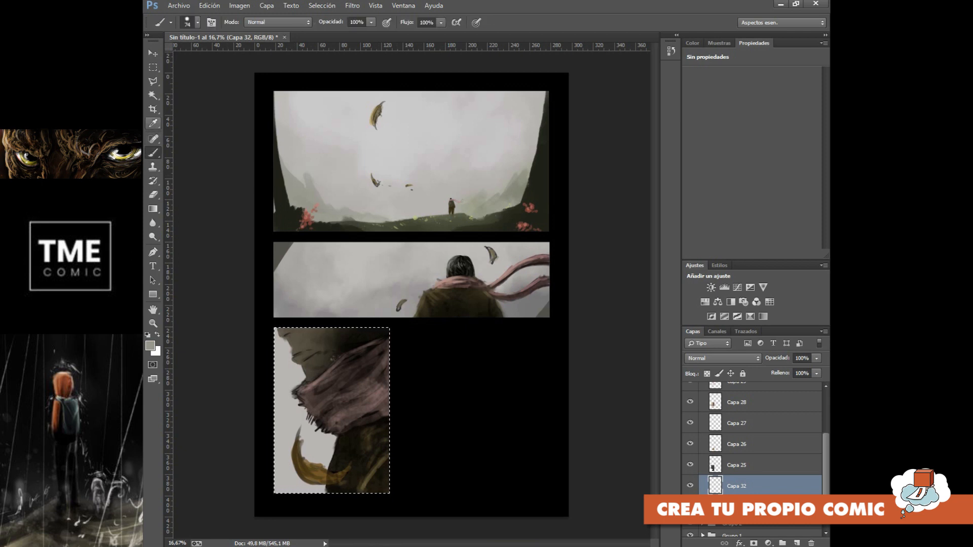
pyautogui.click(197, 22)
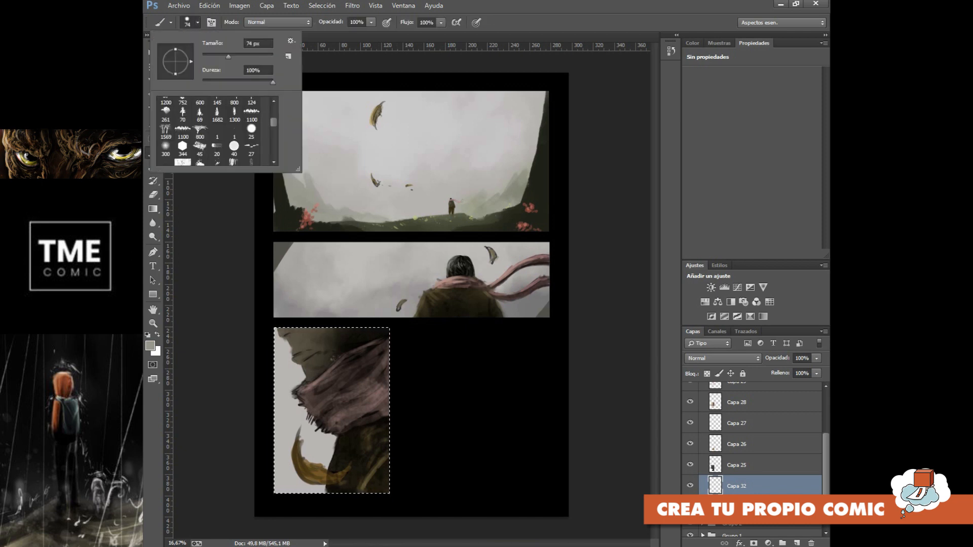
pyautogui.click(166, 161)
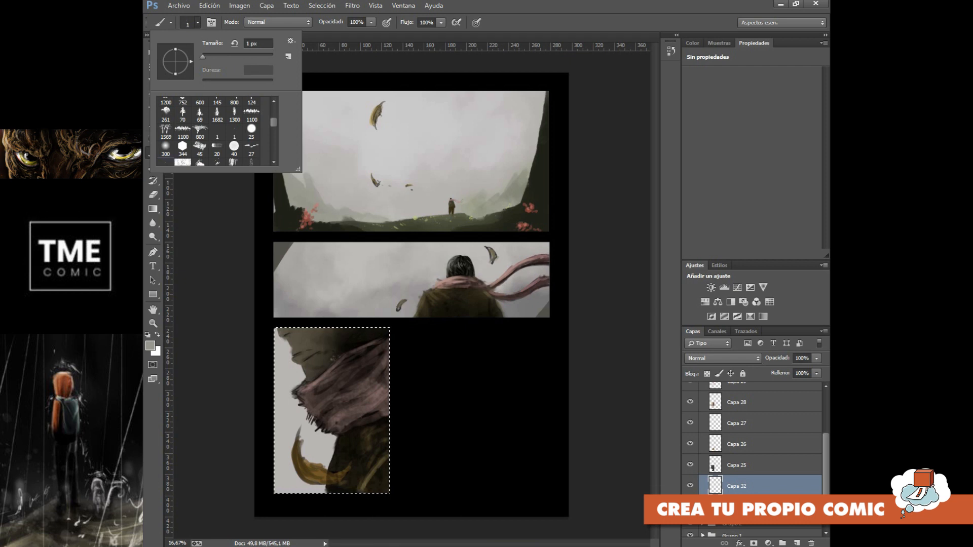
pyautogui.scroll(-2, 216, 131)
pyautogui.click(182, 154)
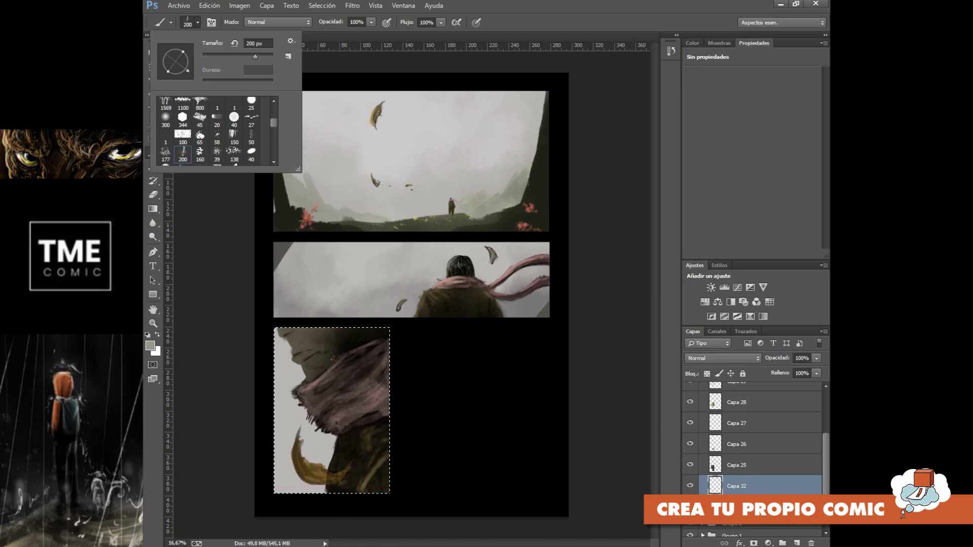
pyautogui.click(328, 440)
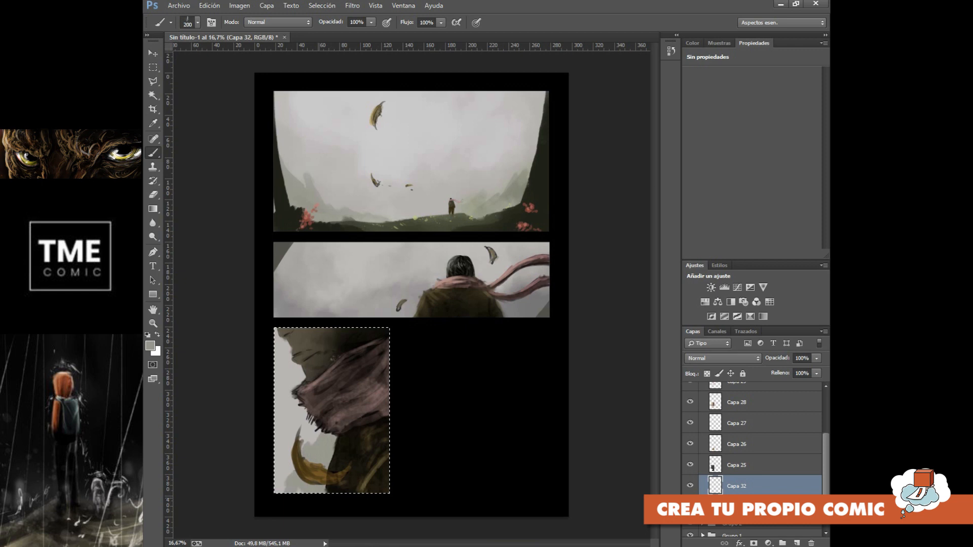
# On a new layer above Capa 32, paint white clouds in the third panel's background with a textured cloud brush at 878 px
pyautogui.press('x')
pyautogui.click(796, 543)
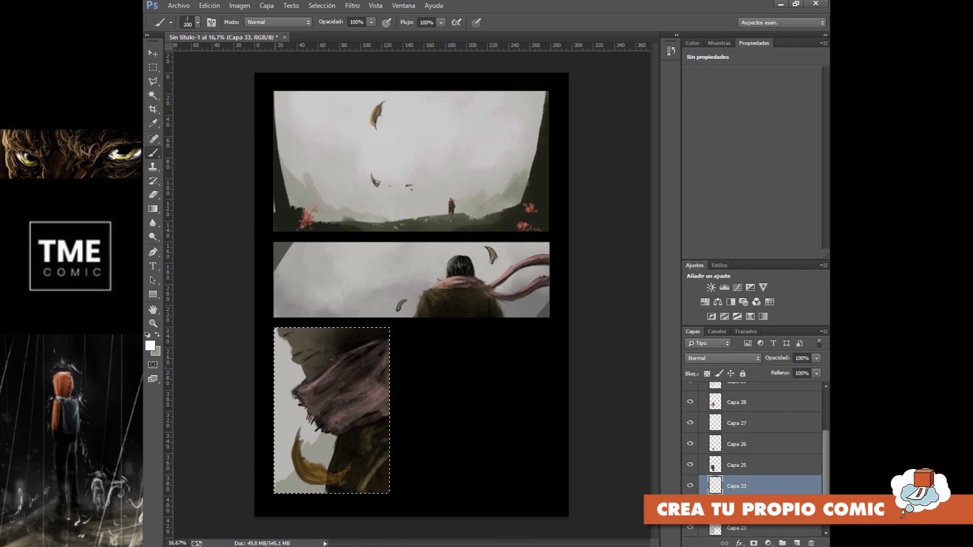
pyautogui.click(198, 22)
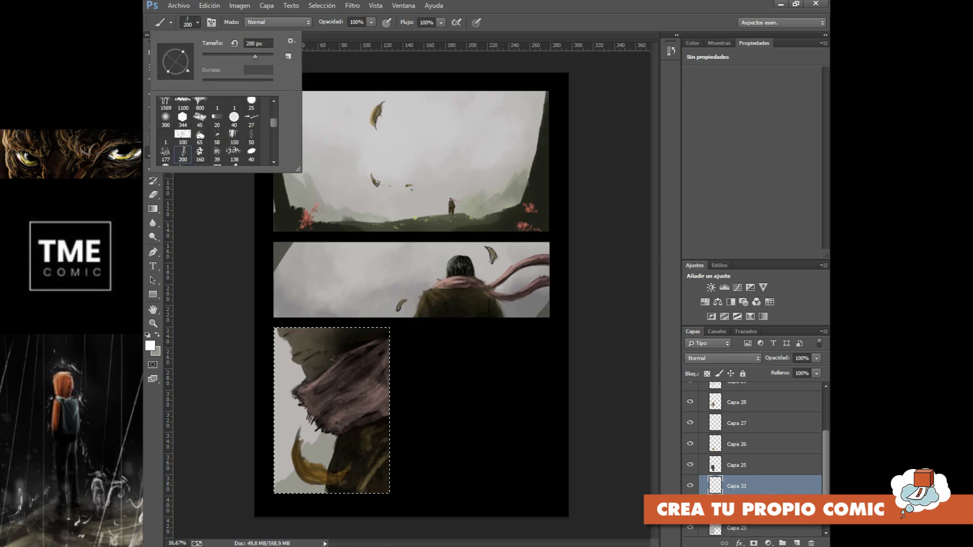
pyautogui.scroll(-3, 216, 131)
pyautogui.click(200, 104)
pyautogui.click(263, 56)
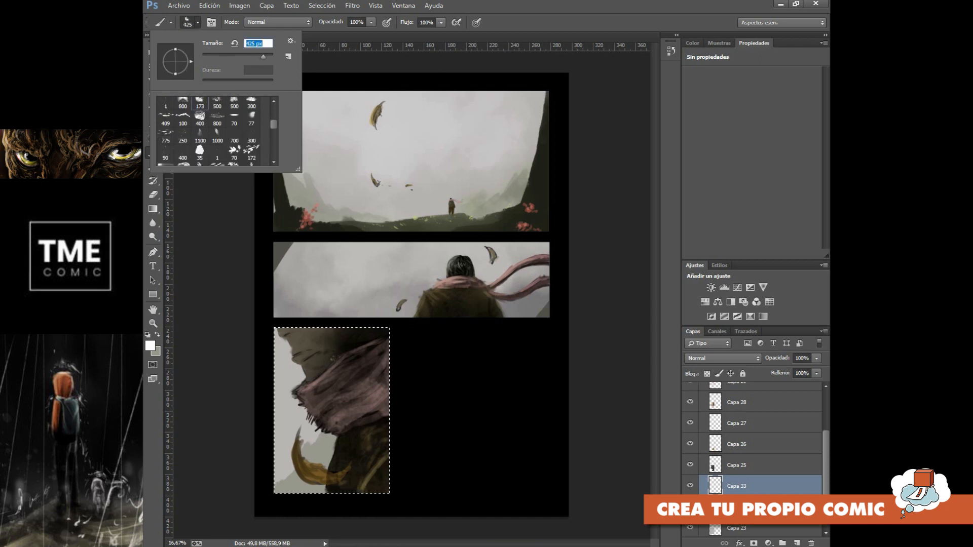
pyautogui.moveTo(263, 57); pyautogui.dragTo(267, 56)
pyautogui.moveTo(324, 489)
pyautogui.mouseDown()
pyautogui.moveTo(286, 487)
pyautogui.moveTo(321, 460)
pyautogui.moveTo(292, 481)
pyautogui.mouseUp()
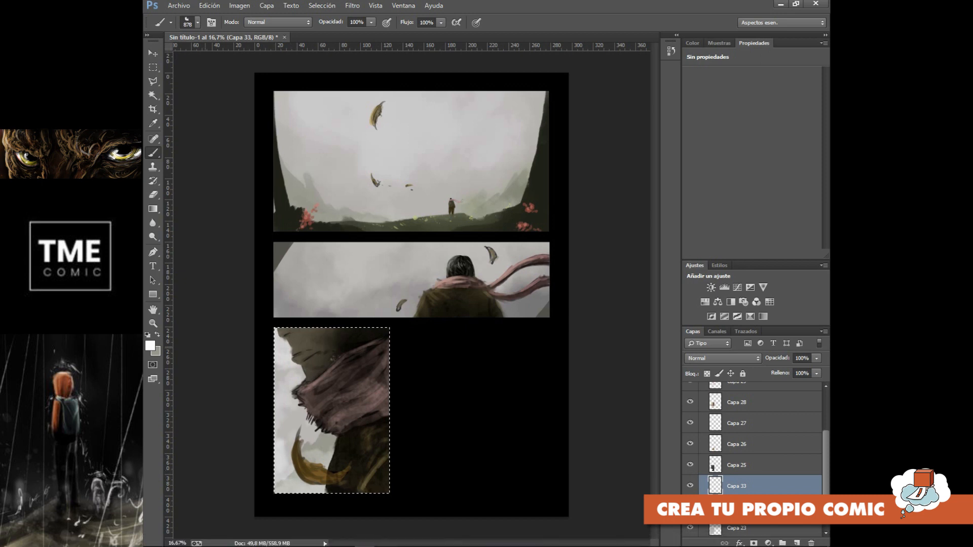
# Choose a light grey foreground colour, tone down the third panel's white clouds and deselect the panel
pyautogui.click(150, 345)
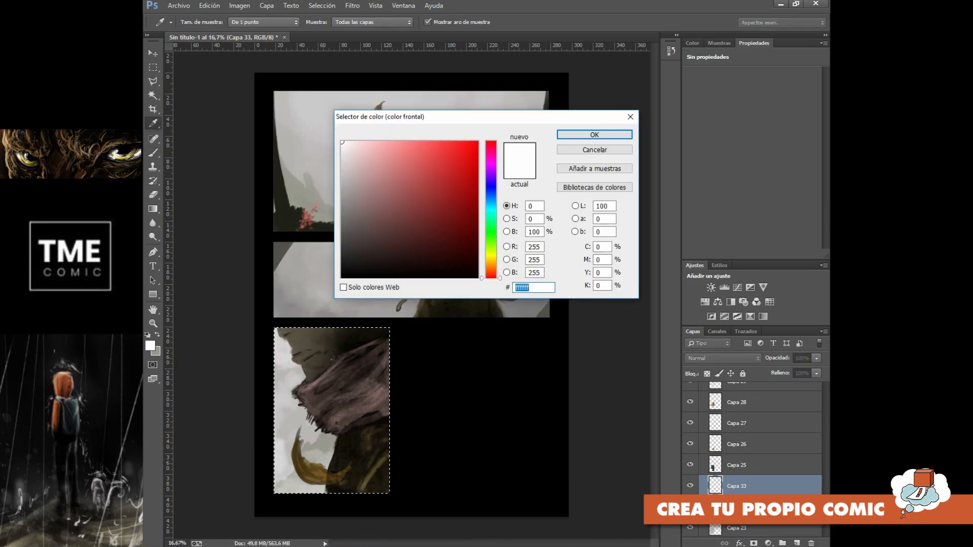
pyautogui.click(343, 179)
pyautogui.click(594, 134)
pyautogui.press('b')
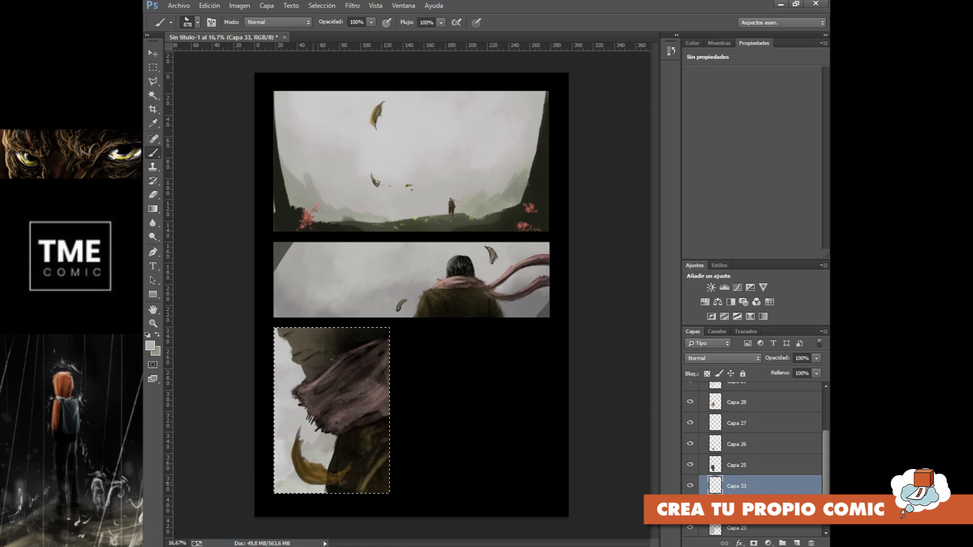
pyautogui.hotkey('ctrl', '-')
pyautogui.hotkey('ctrl', '-')
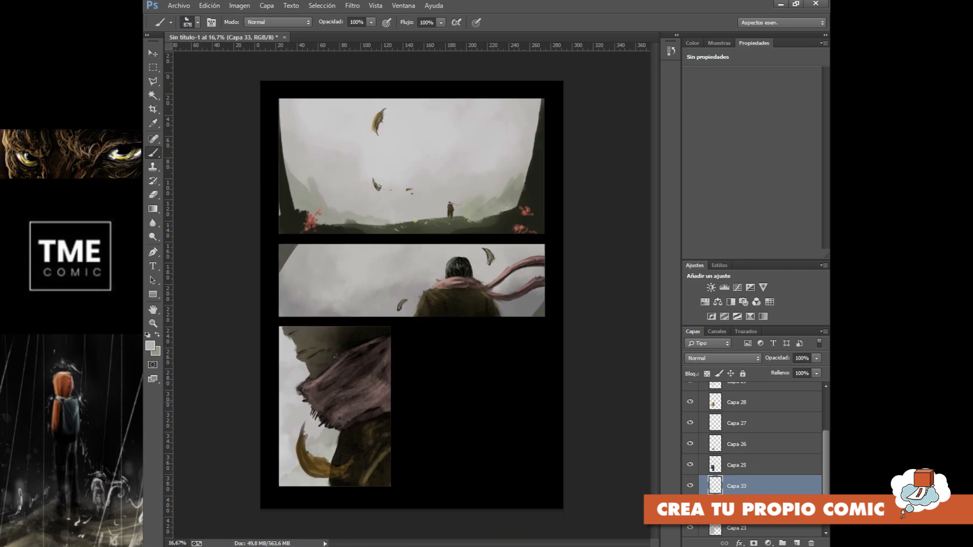
pyautogui.press('w')
pyautogui.hotkey('ctrl', 'd')
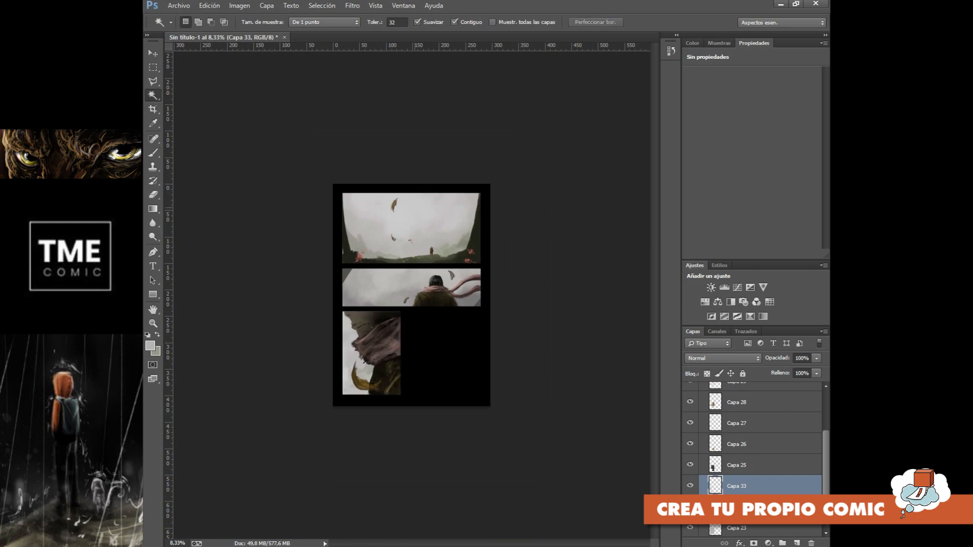
pyautogui.hotkey('ctrl', '+')
pyautogui.hotkey('ctrl', '+')
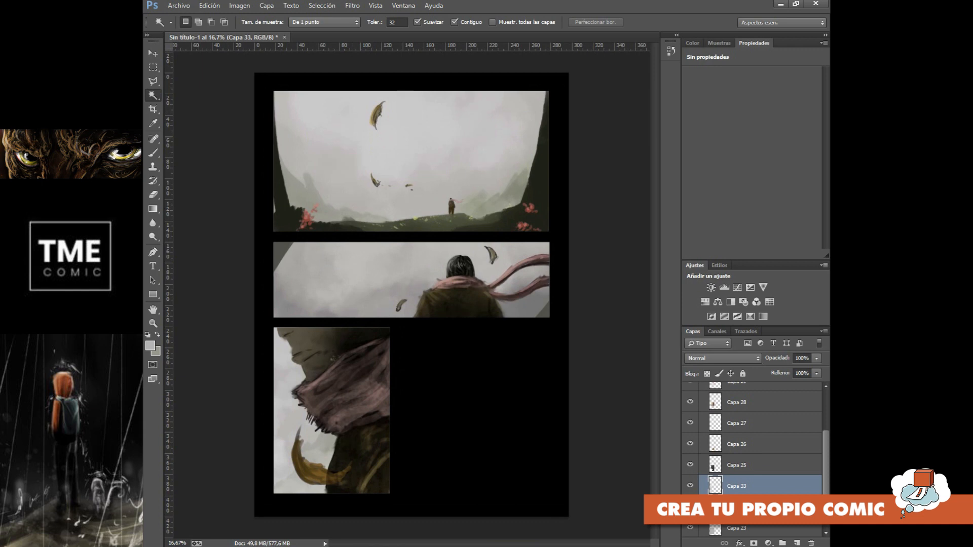
# Make a rectangular selection for the fourth panel beside the third and sample the light grey of the second panel's background
pyautogui.click(152, 67)
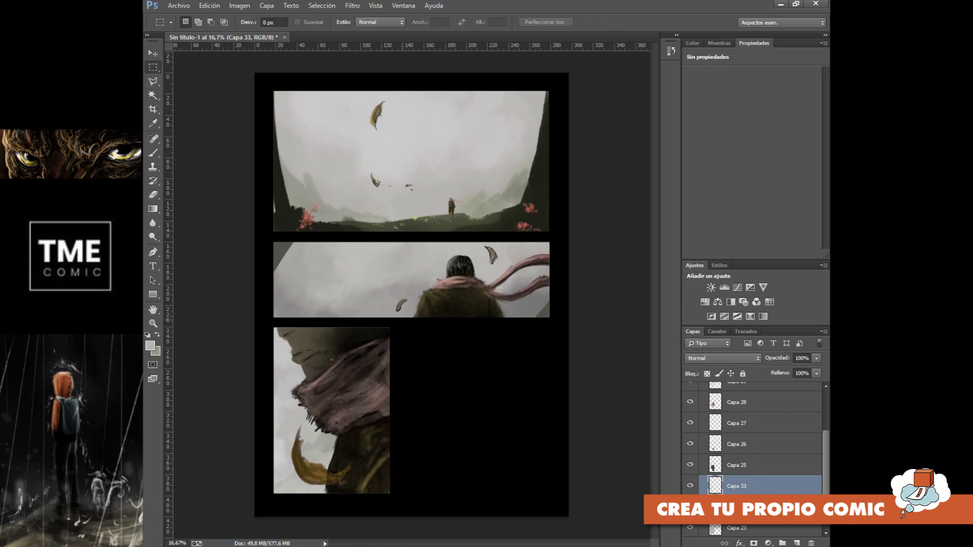
pyautogui.moveTo(397, 329); pyautogui.dragTo(549, 492)
pyautogui.click(153, 123)
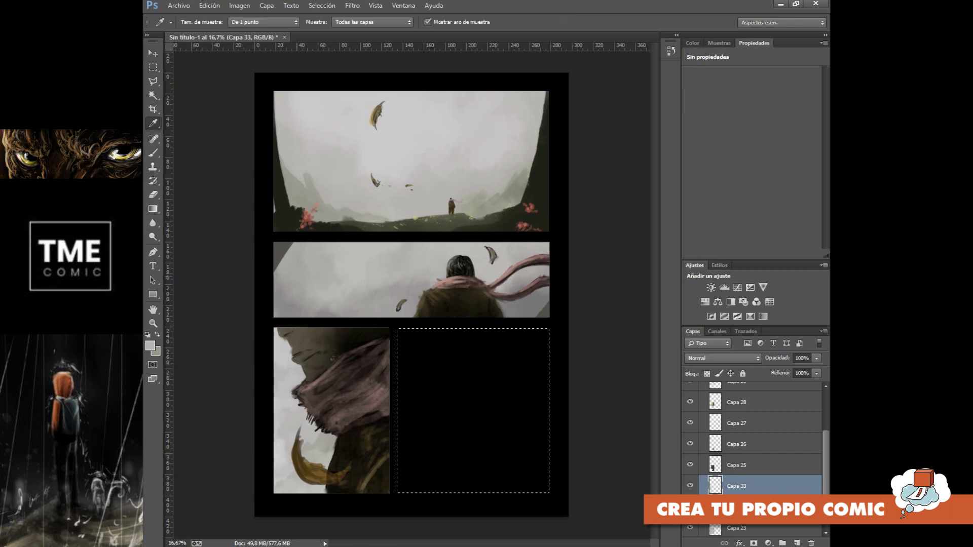
pyautogui.click(349, 285)
pyautogui.press('b')
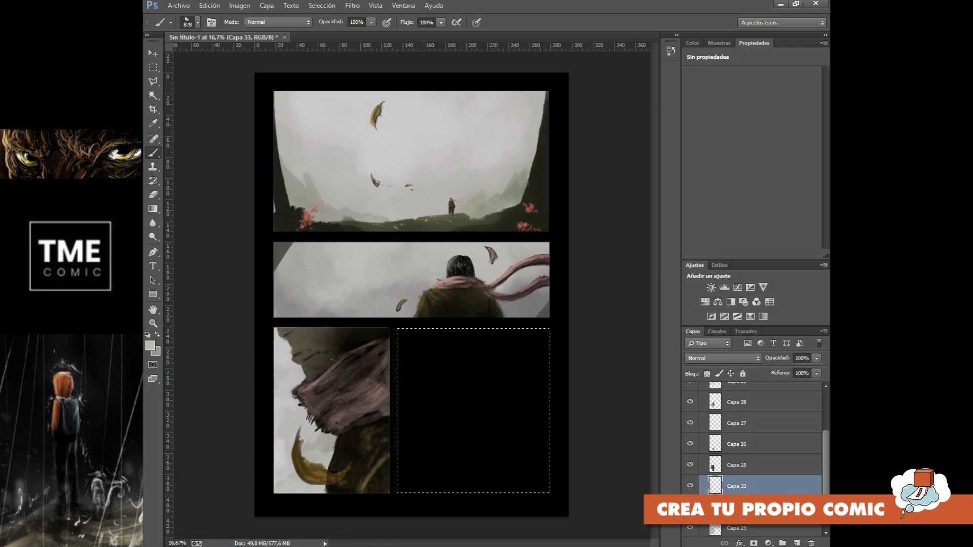
# Collapse Grupo 3, create a new group with a new layer above it, and fill the fourth panel's selection with the sampled grey
pyautogui.scroll(3, 754, 456)
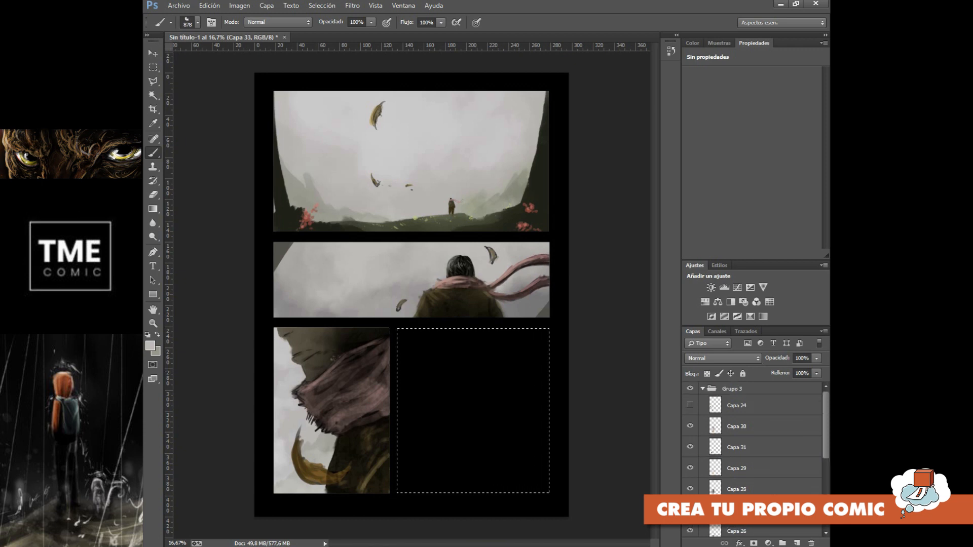
pyautogui.click(703, 389)
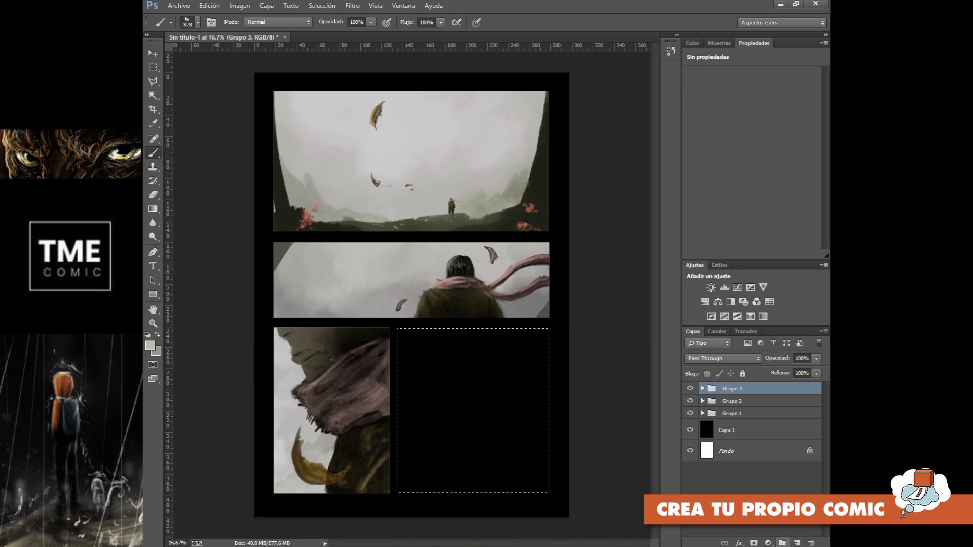
pyautogui.click(783, 543)
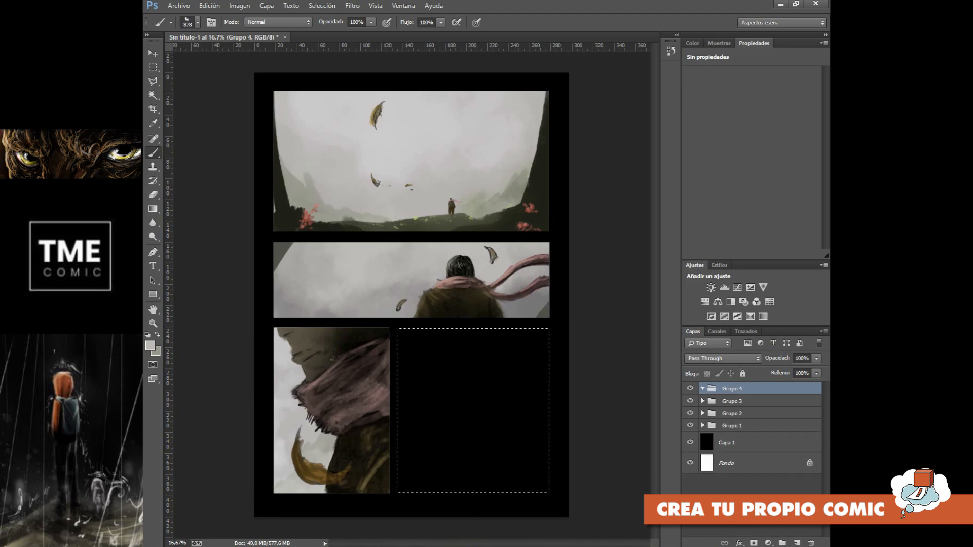
pyautogui.click(725, 358)
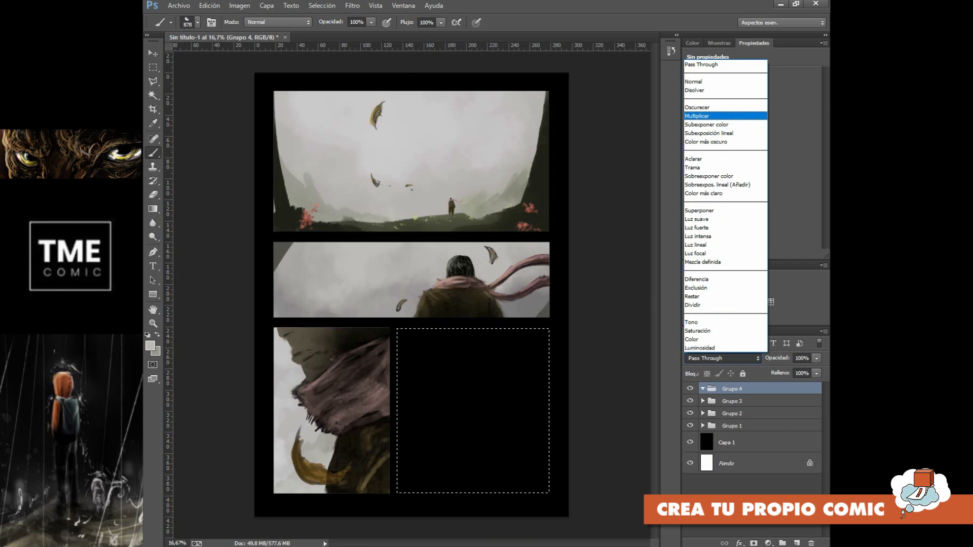
pyautogui.press('Escape')
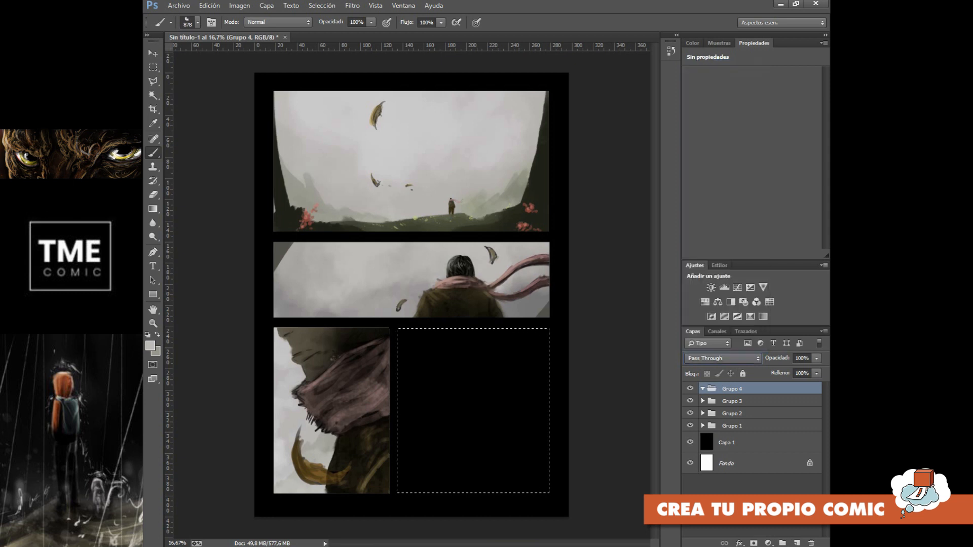
pyautogui.click(796, 543)
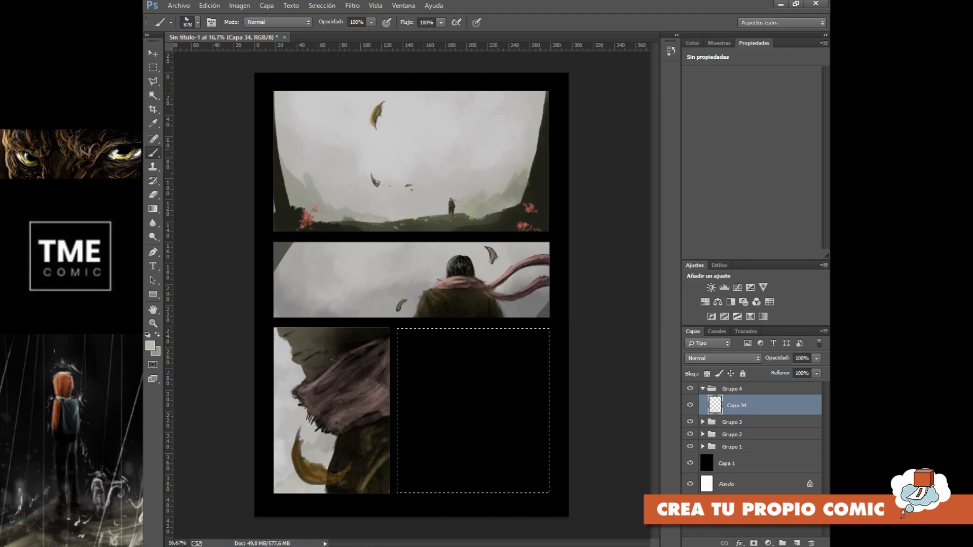
pyautogui.hotkey('alt', 'BackSpace')
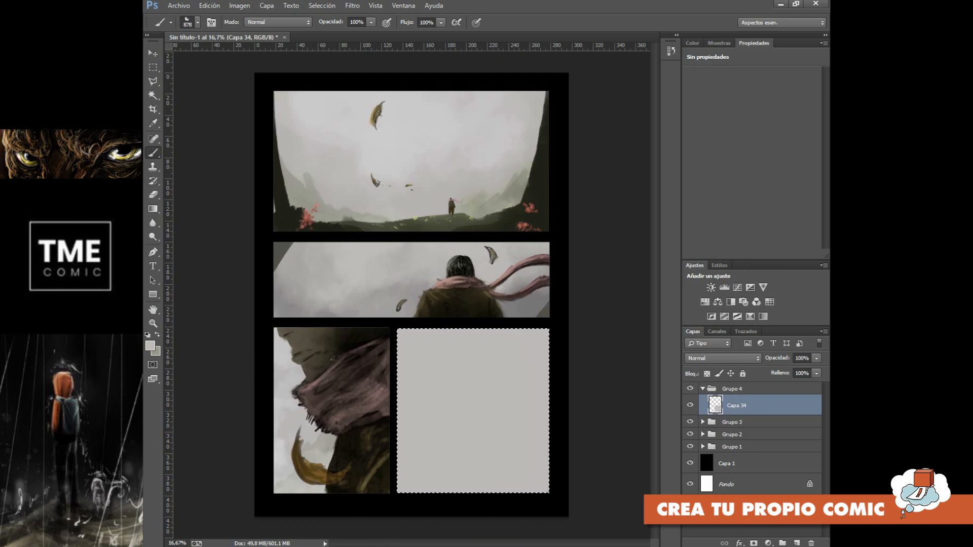
# On a new layer, sketch a frowning face's eyes, brows, nose, mouth and jaw in black with the 25 px brush in the fourth panel
pyautogui.click(197, 21)
pyautogui.scroll(3, 217, 131)
pyautogui.click(200, 131)
pyautogui.click(148, 335)
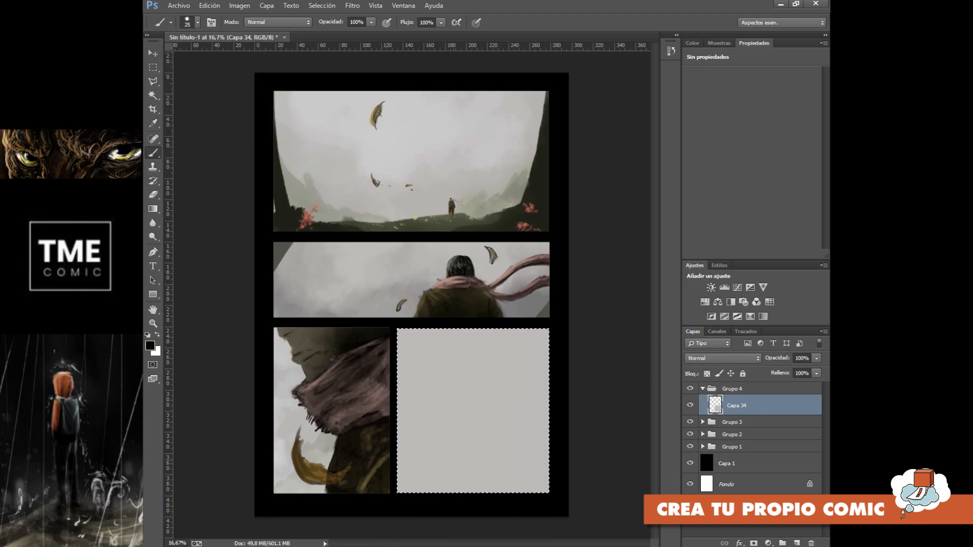
pyautogui.click(796, 543)
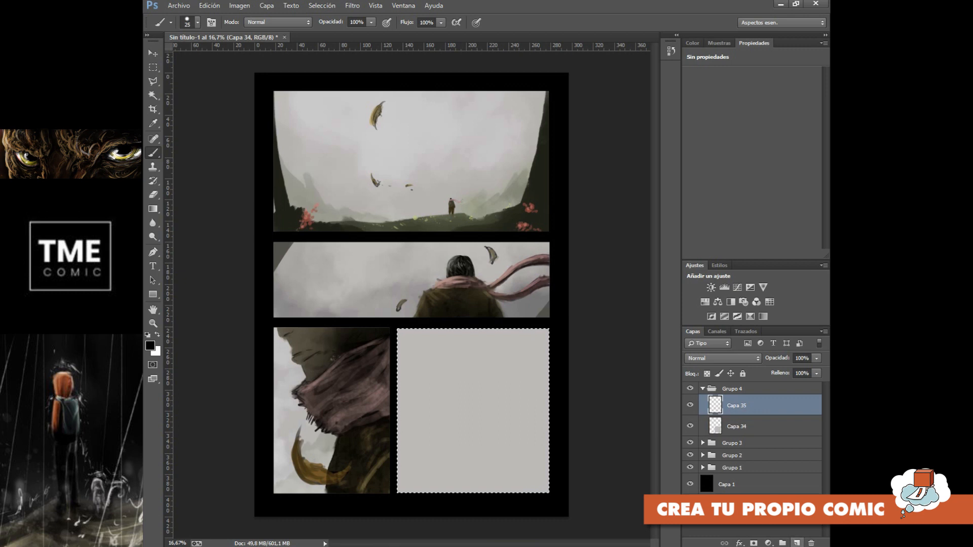
pyautogui.hotkey('ctrl', '+')
pyautogui.moveTo(446, 375); pyautogui.dragTo(416, 189)
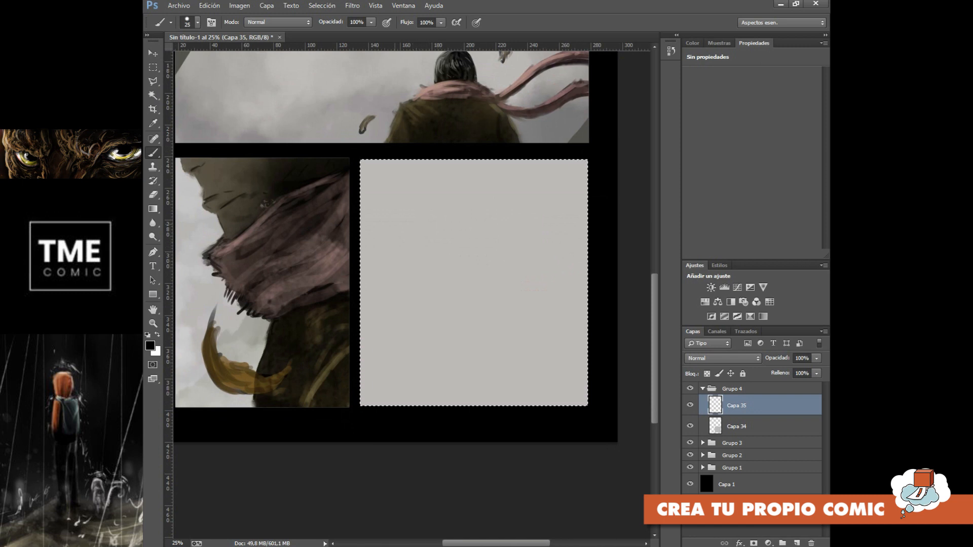
pyautogui.moveTo(380, 229); pyautogui.dragTo(451, 261)
pyautogui.moveTo(510, 259); pyautogui.dragTo(556, 234)
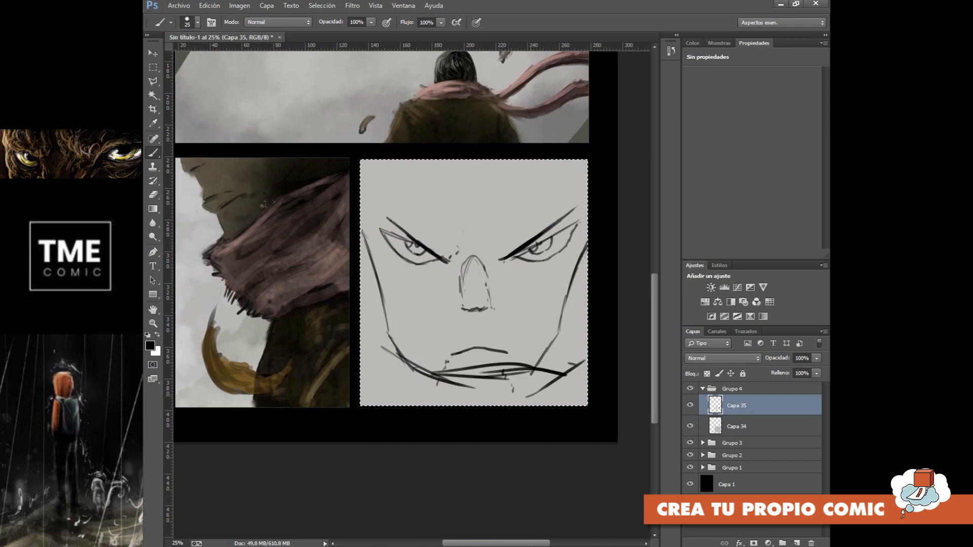
# Sketch the scarf folds and loose edge lines on both sides of the face and below the chin
pyautogui.moveTo(383, 324); pyautogui.dragTo(369, 336)
pyautogui.moveTo(380, 303); pyautogui.dragTo(361, 314)
pyautogui.moveTo(361, 302)
pyautogui.mouseDown()
pyautogui.moveTo(380, 285)
pyautogui.moveTo(362, 253)
pyautogui.moveTo(386, 286)
pyautogui.mouseUp()
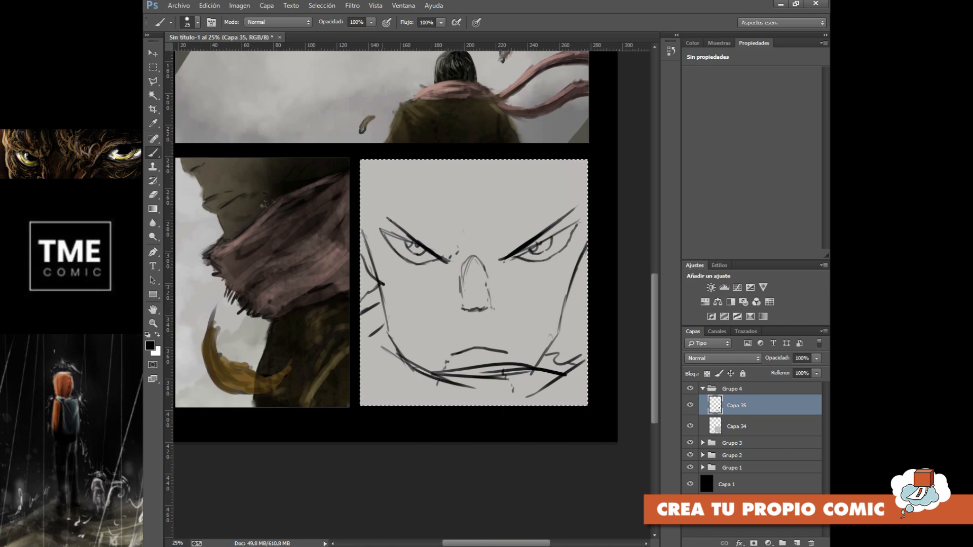
pyautogui.moveTo(573, 276); pyautogui.dragTo(587, 260)
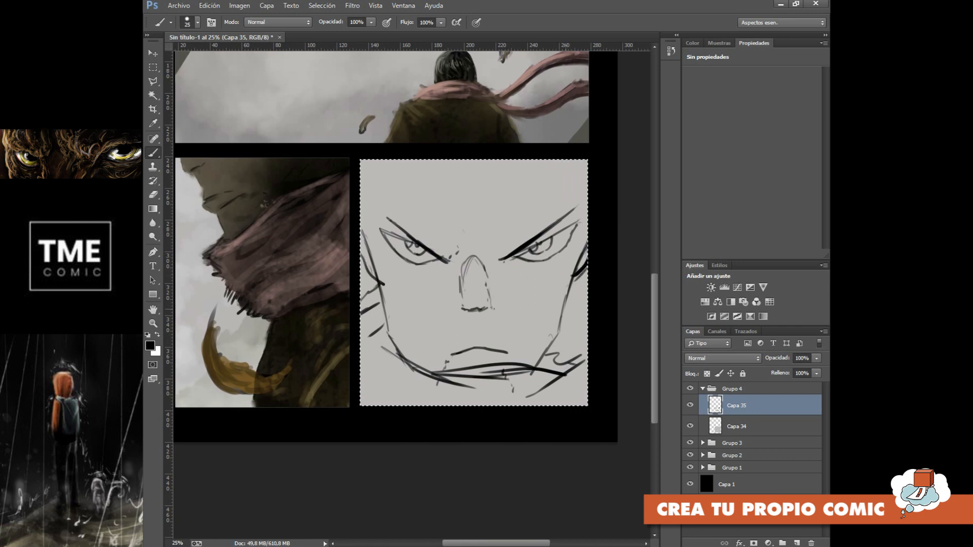
pyautogui.moveTo(582, 331)
pyautogui.mouseDown()
pyautogui.moveTo(532, 358)
pyautogui.moveTo(578, 377)
pyautogui.mouseUp()
pyautogui.moveTo(583, 380); pyautogui.dragTo(558, 406)
pyautogui.moveTo(360, 387); pyautogui.dragTo(388, 402)
pyautogui.moveTo(361, 389); pyautogui.dragTo(392, 404)
pyautogui.moveTo(398, 404); pyautogui.dragTo(406, 404)
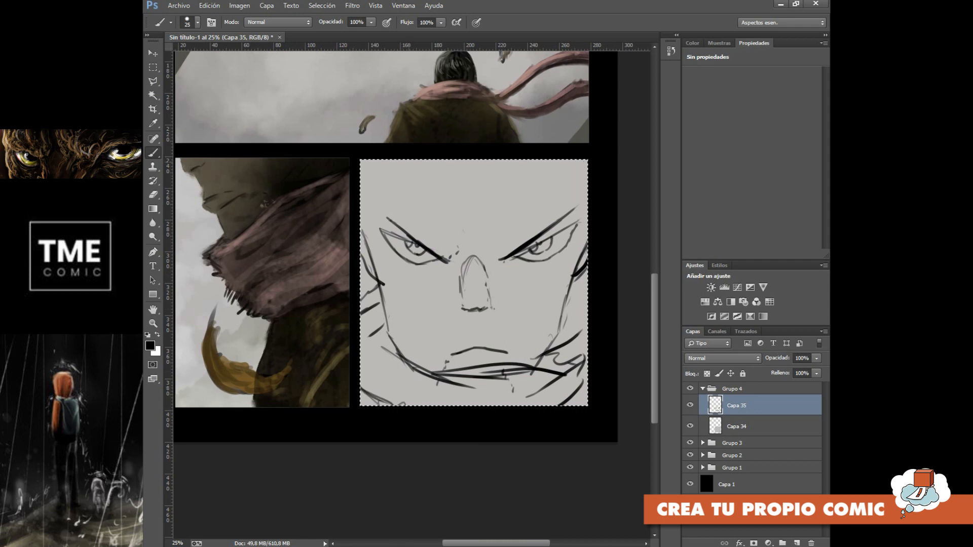
# Sketch curved hair locks across the forehead and temples, and undo the last heavy stroke over the right cheek
pyautogui.moveTo(410, 160)
pyautogui.mouseDown()
pyautogui.moveTo(465, 183)
pyautogui.moveTo(489, 208)
pyautogui.mouseUp()
pyautogui.moveTo(495, 174)
pyautogui.mouseDown()
pyautogui.moveTo(505, 198)
pyautogui.moveTo(497, 207)
pyautogui.moveTo(513, 197)
pyautogui.mouseUp()
pyautogui.moveTo(476, 161); pyautogui.dragTo(526, 169)
pyautogui.moveTo(387, 165)
pyautogui.mouseDown()
pyautogui.moveTo(363, 190)
pyautogui.moveTo(419, 178)
pyautogui.mouseUp()
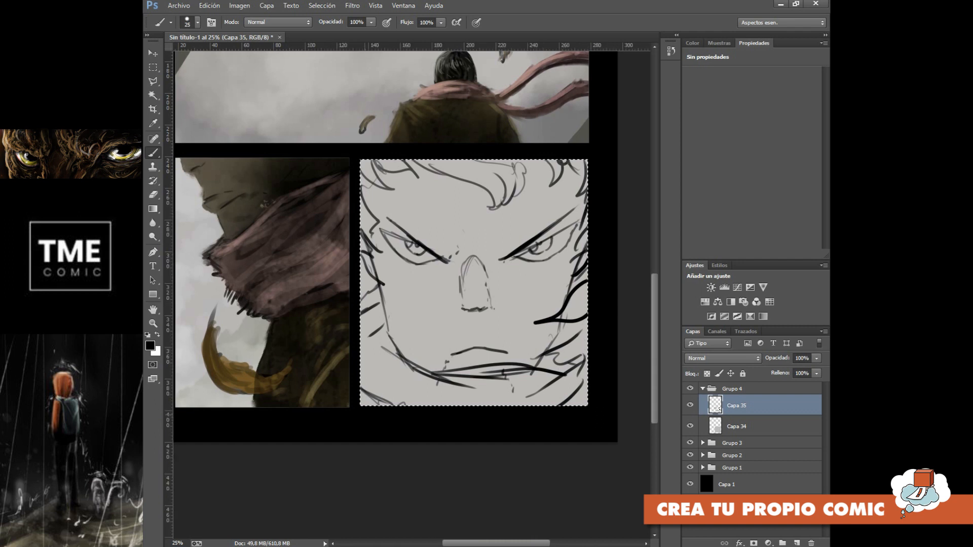
pyautogui.hotkey('ctrl', 'z')
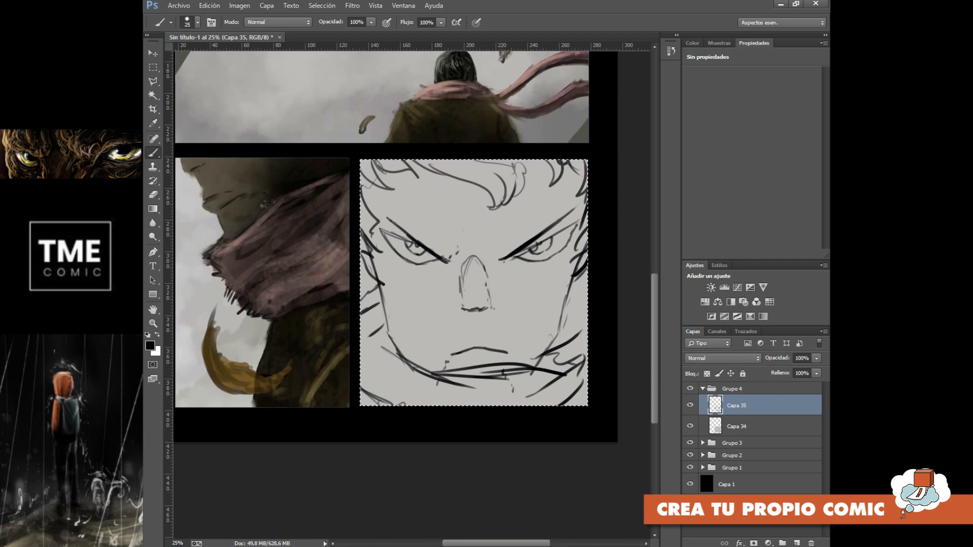
# Choose the flat rectangular 80 px brush tip, enlarge it to 187 px, and set the foreground colour to a mid grey
pyautogui.click(198, 22)
pyautogui.click(200, 116)
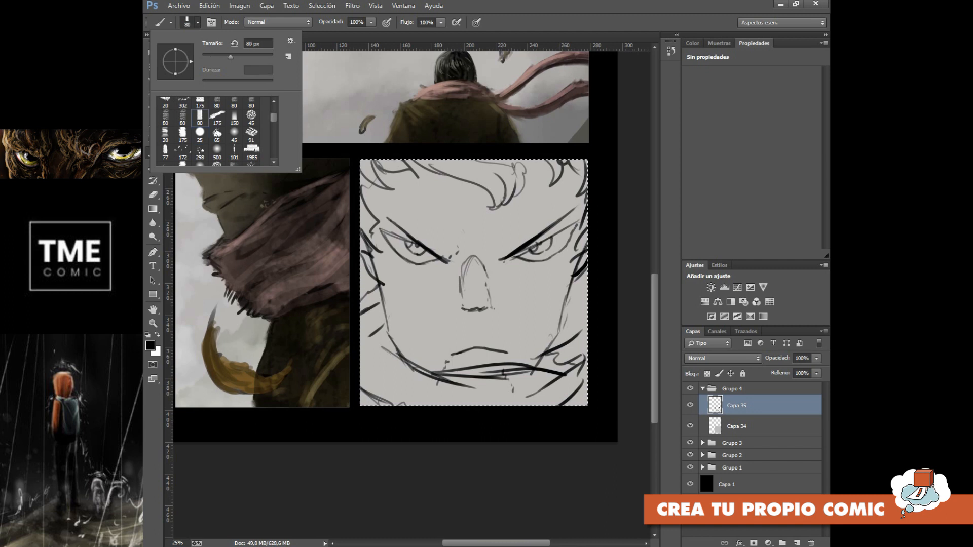
pyautogui.moveTo(230, 57); pyautogui.dragTo(253, 57)
pyautogui.click(151, 345)
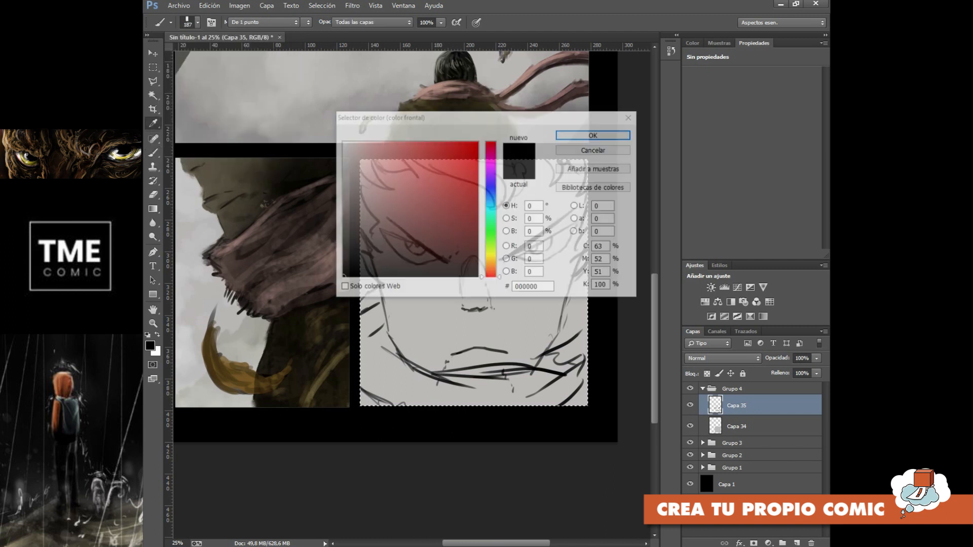
pyautogui.click(345, 220)
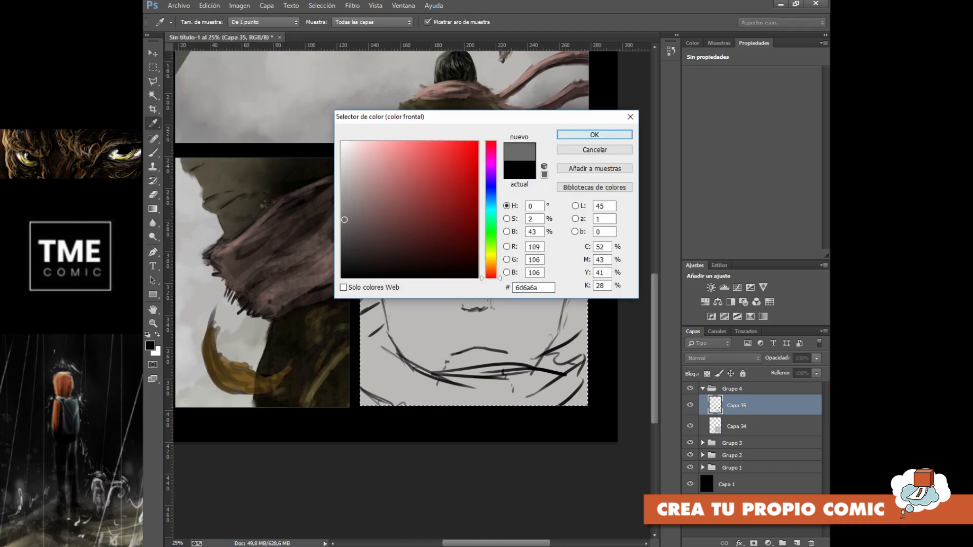
pyautogui.moveTo(345, 219); pyautogui.dragTo(345, 198)
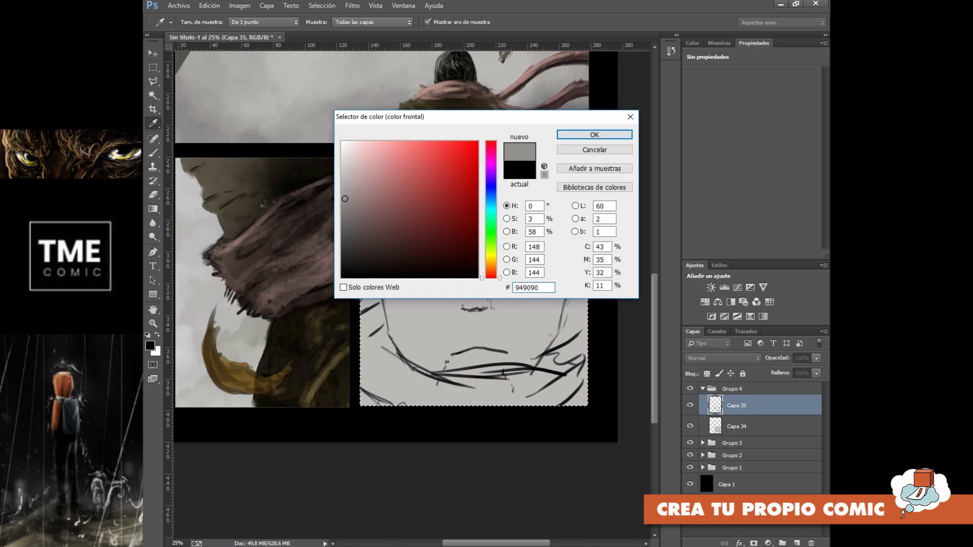
pyautogui.click(348, 209)
pyautogui.click(594, 135)
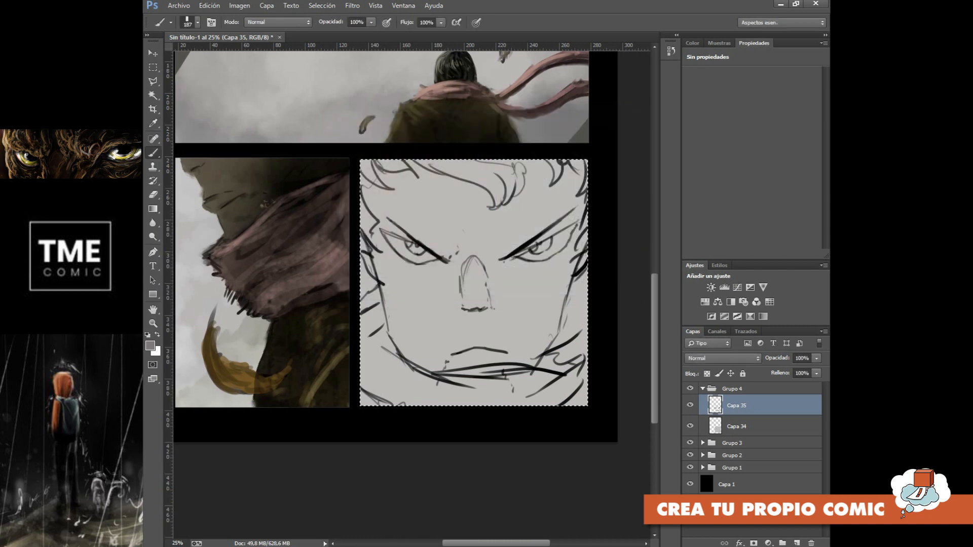
# Add a new layer above Capa 34 and paint the face, hair and scarf areas of the fourth panel mid grey beneath the sketch
pyautogui.click(752, 426)
pyautogui.click(797, 543)
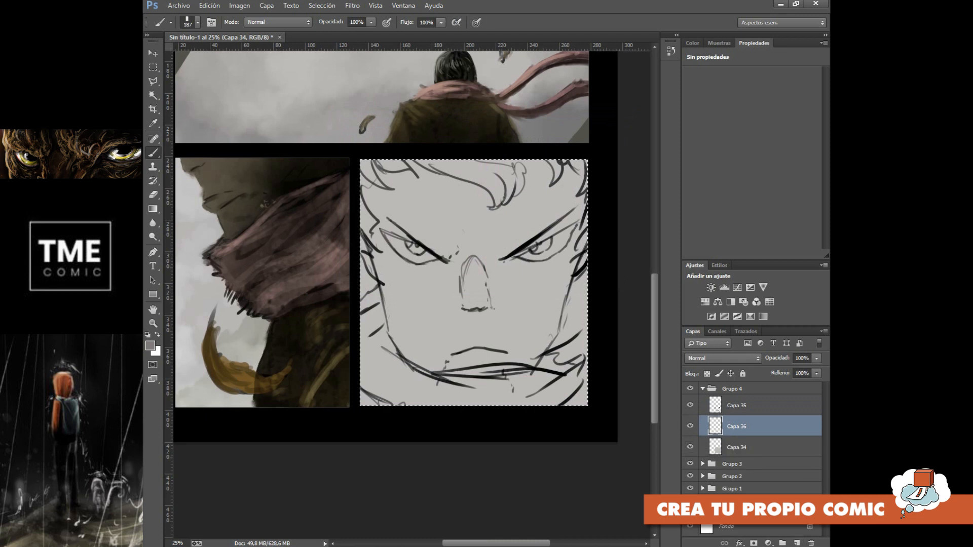
pyautogui.moveTo(420, 202)
pyautogui.mouseDown()
pyautogui.moveTo(435, 280)
pyautogui.moveTo(424, 286)
pyautogui.moveTo(409, 277)
pyautogui.moveTo(439, 355)
pyautogui.moveTo(396, 248)
pyautogui.moveTo(383, 286)
pyautogui.moveTo(364, 253)
pyautogui.moveTo(436, 400)
pyautogui.moveTo(375, 289)
pyautogui.moveTo(373, 401)
pyautogui.moveTo(367, 294)
pyautogui.moveTo(363, 324)
pyautogui.mouseUp()
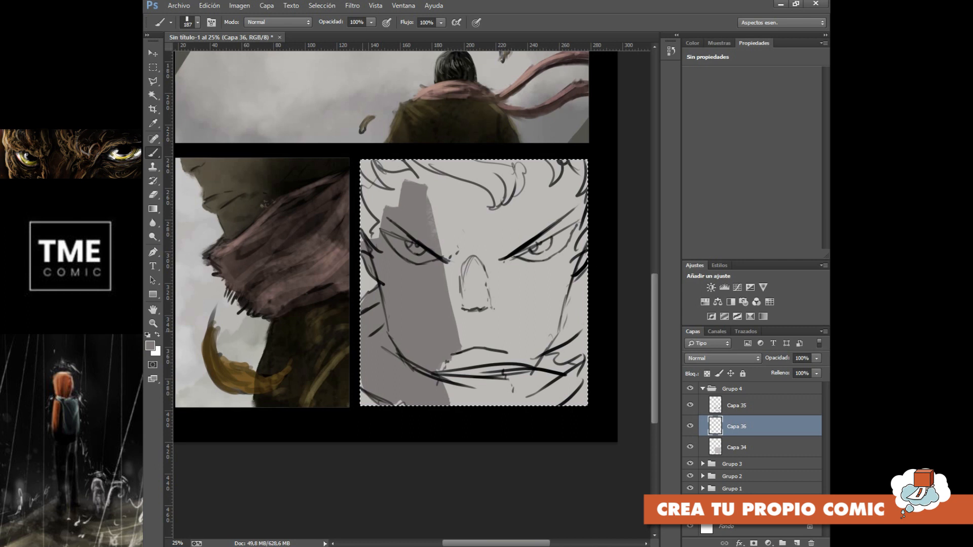
pyautogui.moveTo(386, 399)
pyautogui.mouseDown()
pyautogui.moveTo(580, 400)
pyautogui.moveTo(436, 395)
pyautogui.moveTo(479, 304)
pyautogui.moveTo(479, 324)
pyautogui.moveTo(578, 383)
pyautogui.moveTo(572, 276)
pyautogui.moveTo(532, 355)
pyautogui.moveTo(563, 349)
pyautogui.moveTo(499, 357)
pyautogui.moveTo(543, 319)
pyautogui.moveTo(496, 330)
pyautogui.moveTo(511, 284)
pyautogui.moveTo(466, 299)
pyautogui.moveTo(441, 208)
pyautogui.moveTo(370, 172)
pyautogui.moveTo(385, 210)
pyautogui.moveTo(365, 241)
pyautogui.mouseUp()
pyautogui.moveTo(408, 162)
pyautogui.mouseDown()
pyautogui.moveTo(469, 235)
pyautogui.moveTo(484, 294)
pyautogui.moveTo(456, 185)
pyautogui.moveTo(426, 162)
pyautogui.moveTo(456, 161)
pyautogui.moveTo(489, 204)
pyautogui.moveTo(499, 278)
pyautogui.moveTo(475, 200)
pyautogui.moveTo(527, 274)
pyautogui.moveTo(501, 167)
pyautogui.moveTo(508, 218)
pyautogui.mouseUp()
pyautogui.moveTo(522, 163)
pyautogui.mouseDown()
pyautogui.moveTo(560, 278)
pyautogui.moveTo(557, 162)
pyautogui.moveTo(580, 228)
pyautogui.moveTo(573, 274)
pyautogui.moveTo(586, 236)
pyautogui.moveTo(580, 160)
pyautogui.mouseUp()
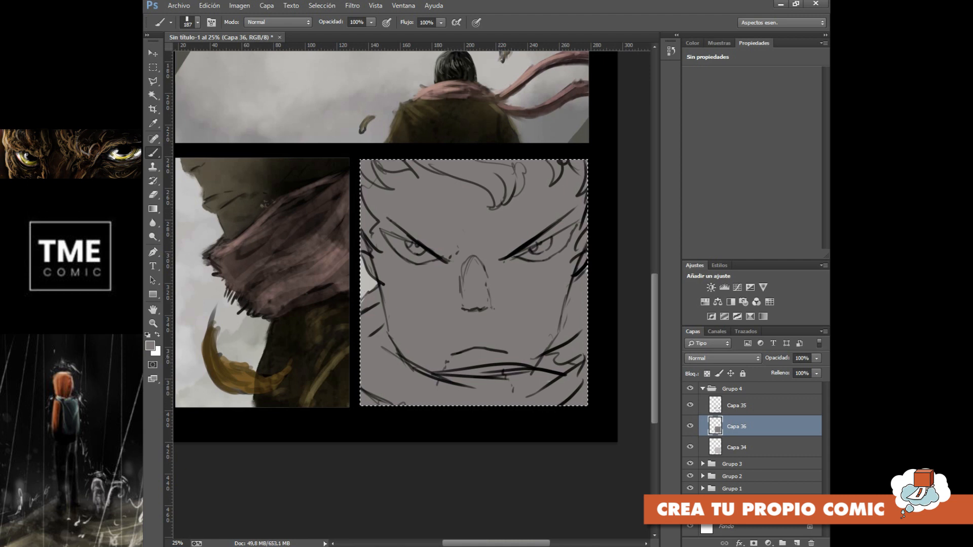
# On a new layer above the grey base, stamp black grunge texture over the face with the 300 px texture brush enlarged to 3626 px
pyautogui.click(197, 23)
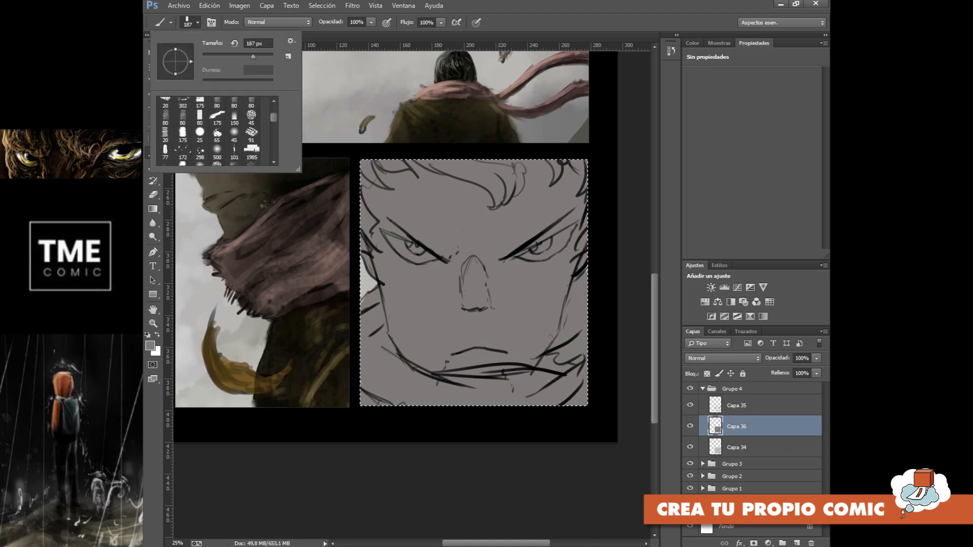
pyautogui.click(235, 164)
pyautogui.press('d')
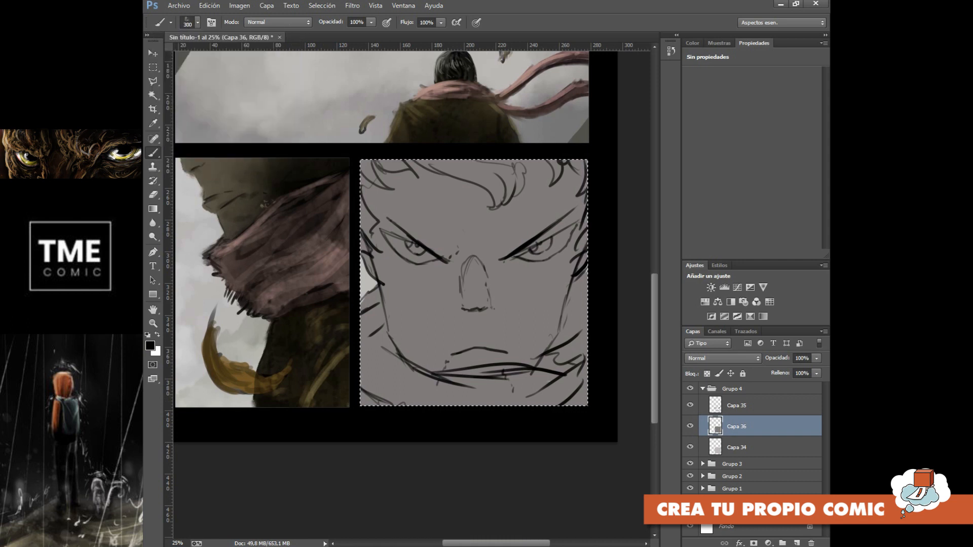
pyautogui.click(197, 23)
pyautogui.moveTo(259, 57); pyautogui.dragTo(271, 57)
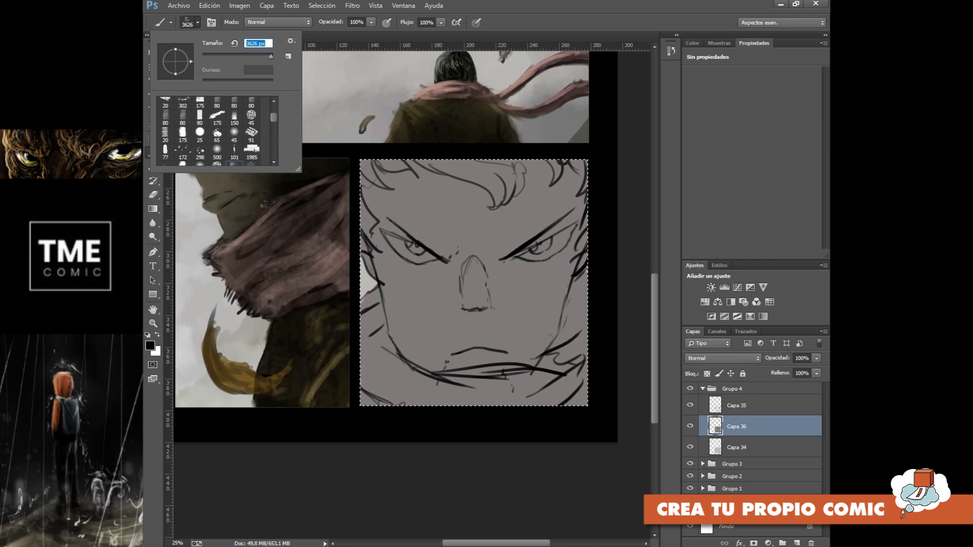
pyautogui.click(797, 544)
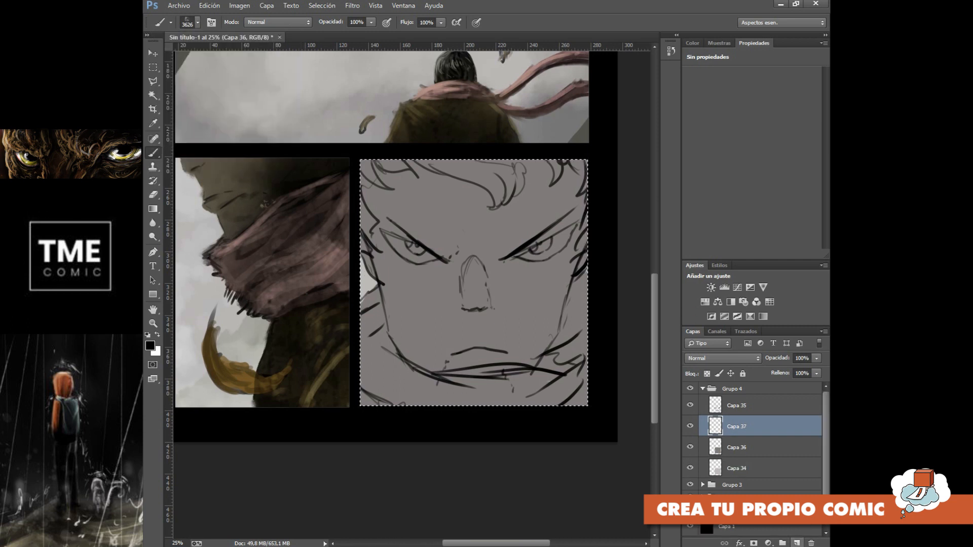
pyautogui.click(474, 283)
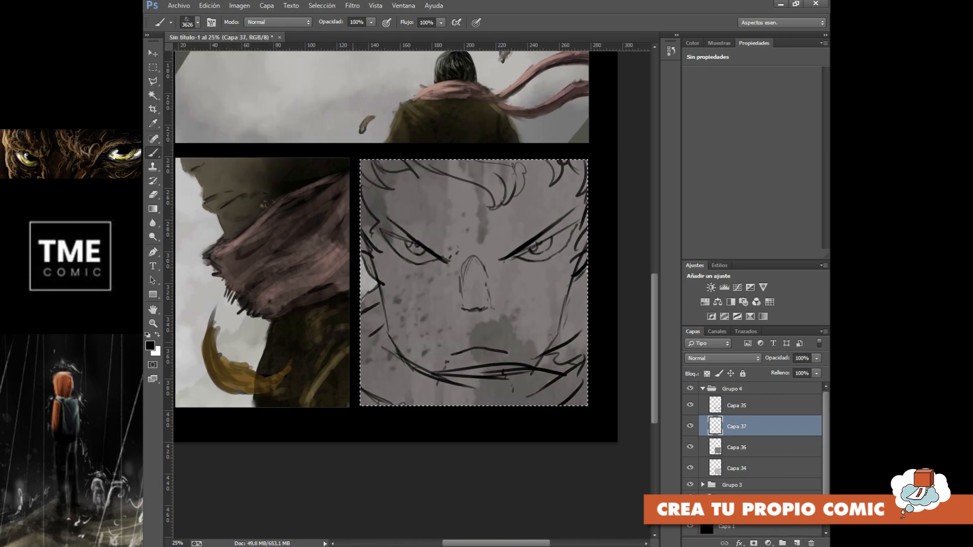
pyautogui.click(386, 450)
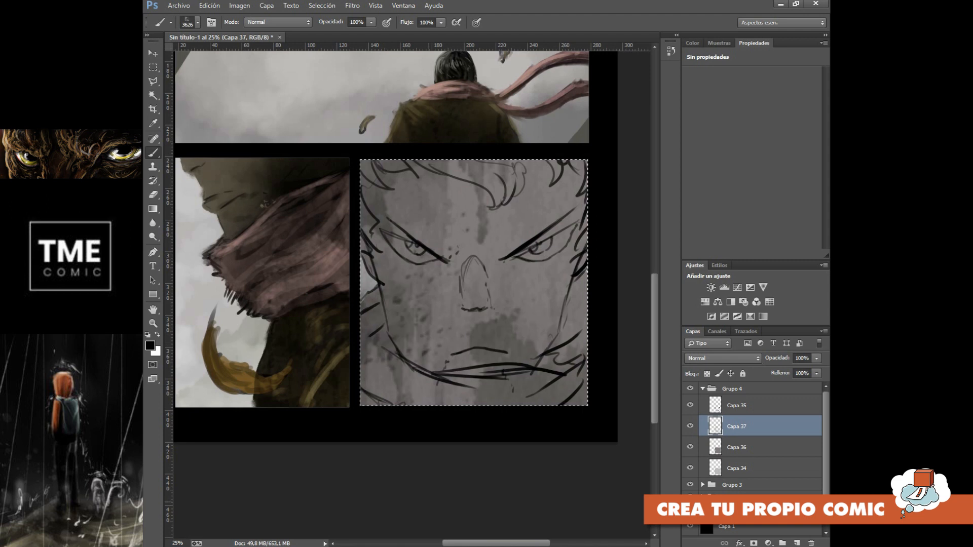
pyautogui.click(413, 437)
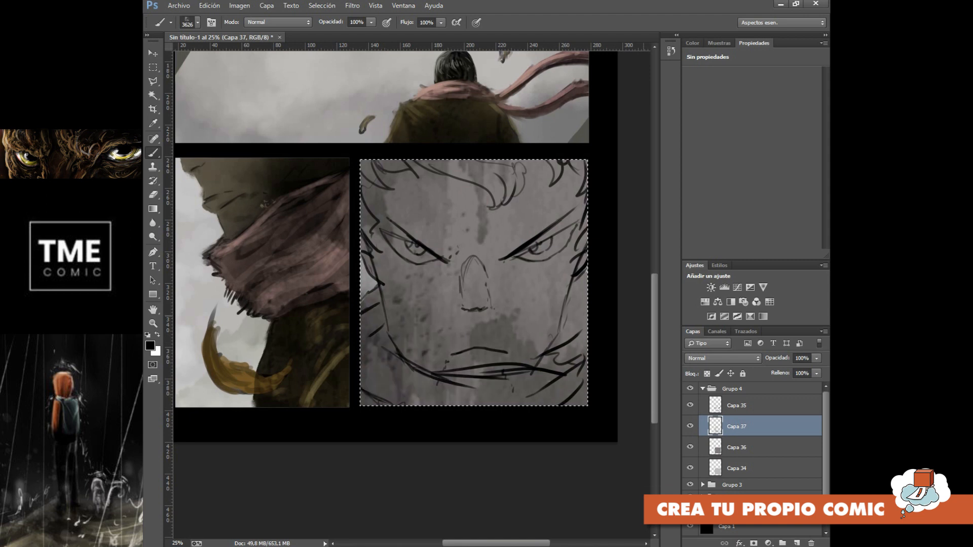
# Reduce the texture brush to 1565 px and stamp darker grunge over the fourth panel's lower right side and bottom edge
pyautogui.click(198, 22)
pyautogui.moveTo(271, 56); pyautogui.dragTo(268, 57)
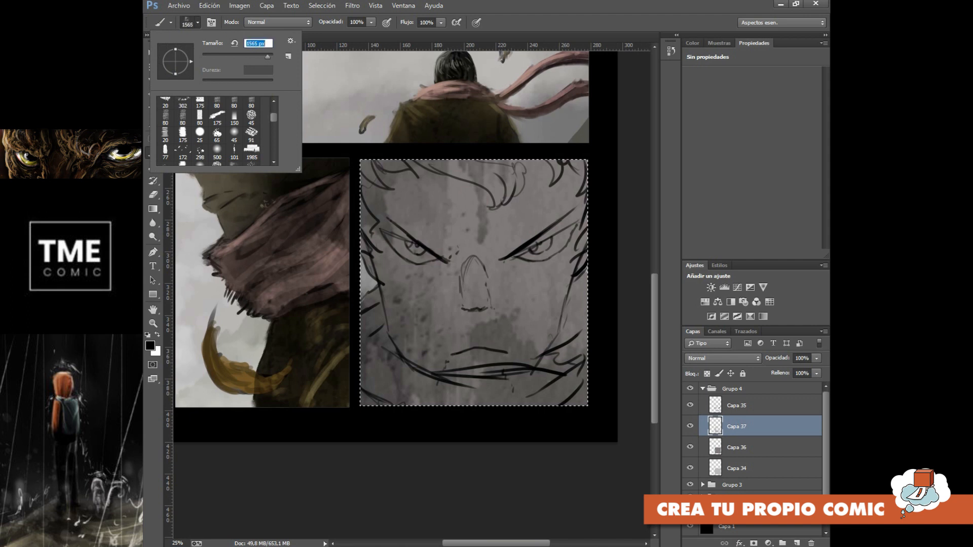
pyautogui.press('Return')
pyautogui.click(627, 360)
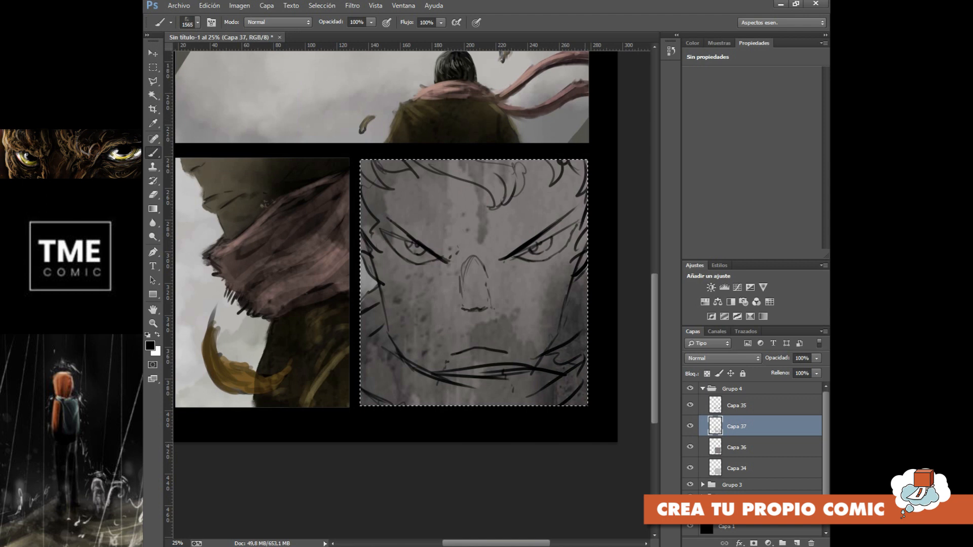
pyautogui.click(564, 449)
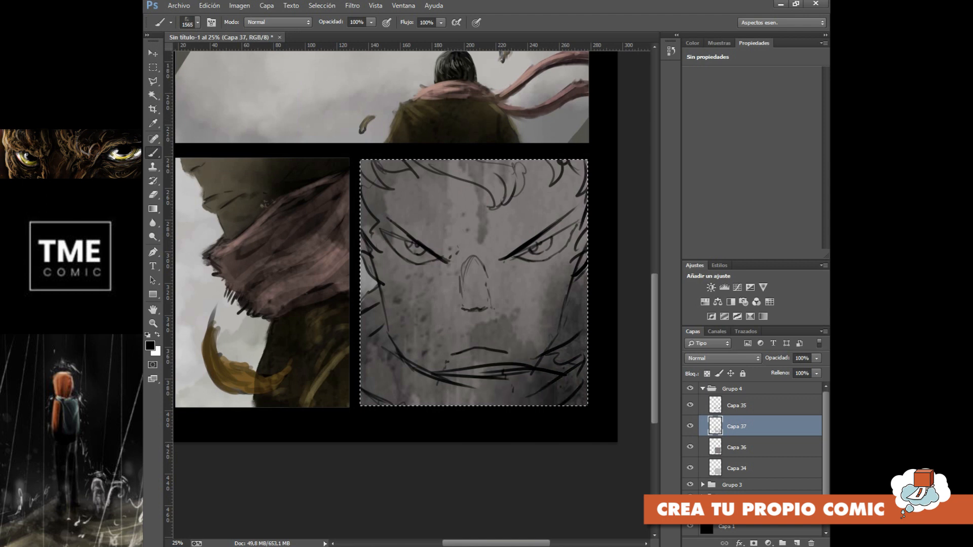
# With the 200 px bristle brush set to 54 px, darken the eyes, brows, nose, mouth and jaw, and undo the last stroke
pyautogui.click(198, 22)
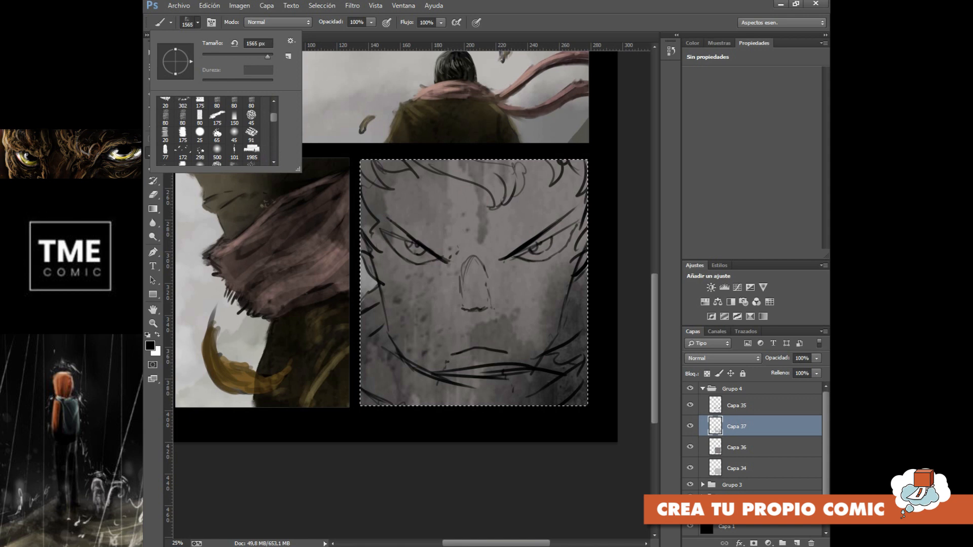
pyautogui.scroll(3, 217, 130)
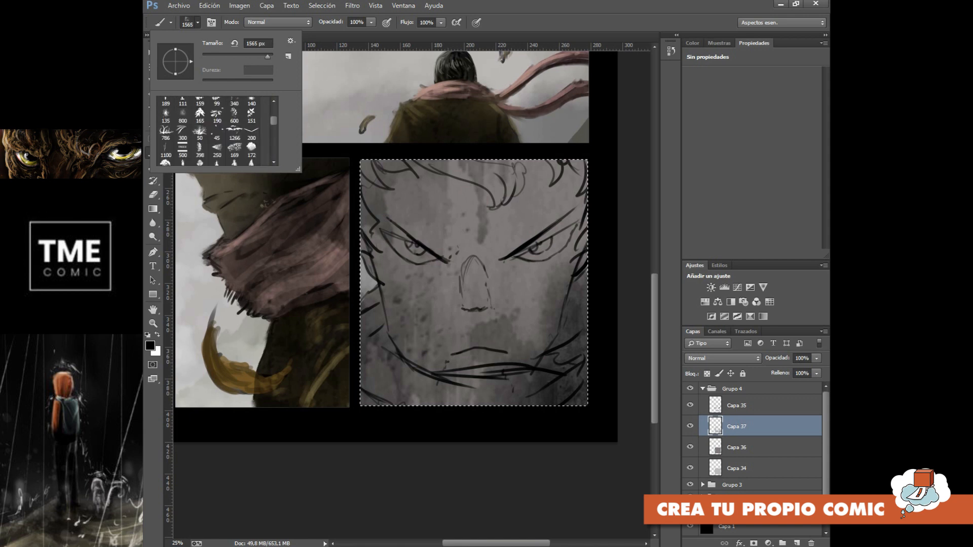
pyautogui.click(166, 112)
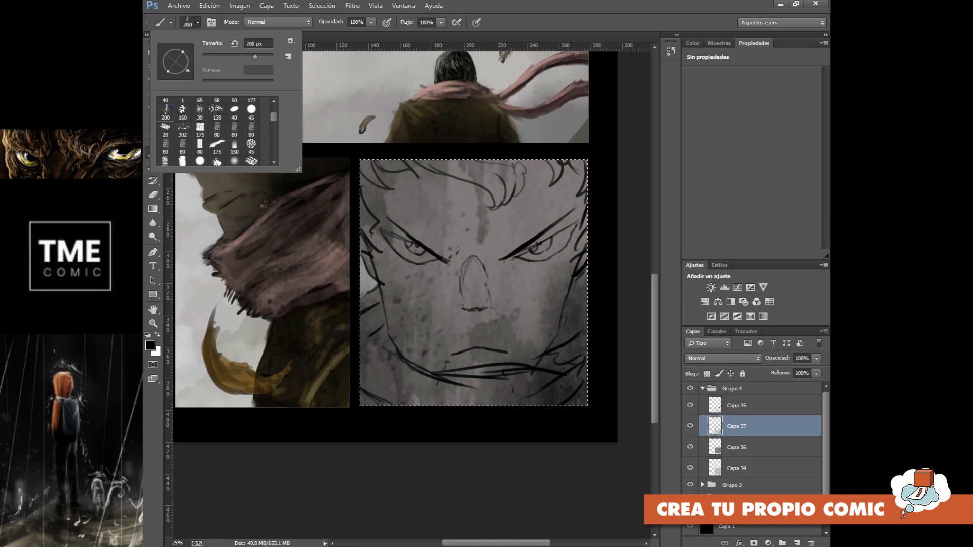
pyautogui.moveTo(255, 57); pyautogui.dragTo(232, 57)
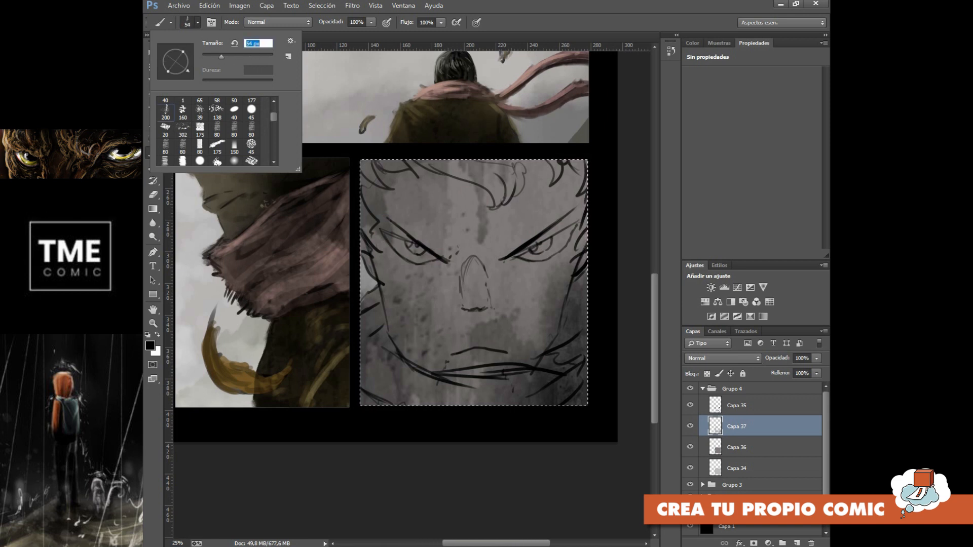
pyautogui.write('54')
pyautogui.press('Return')
pyautogui.moveTo(391, 229)
pyautogui.mouseDown()
pyautogui.moveTo(409, 240)
pyautogui.moveTo(389, 218)
pyautogui.mouseUp()
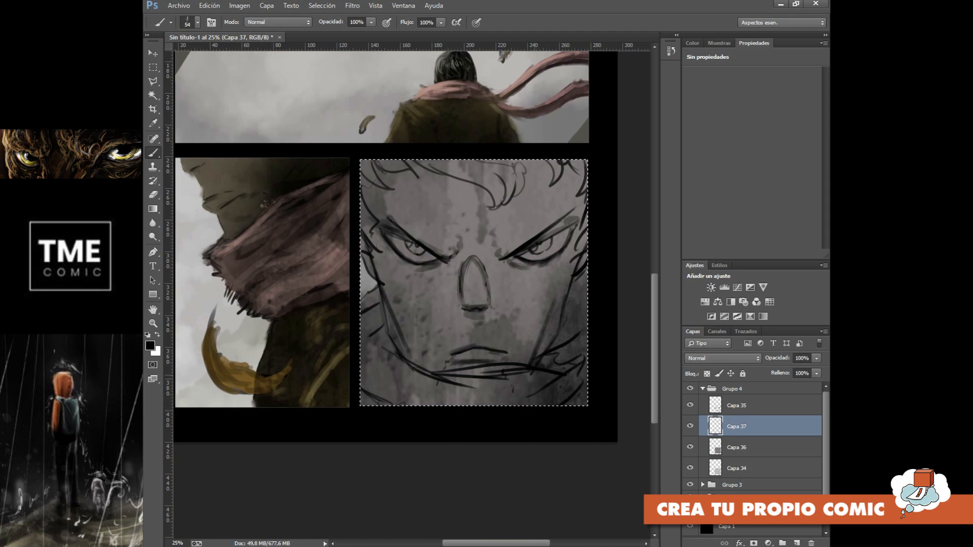
pyautogui.hotkey('ctrl', 'z')
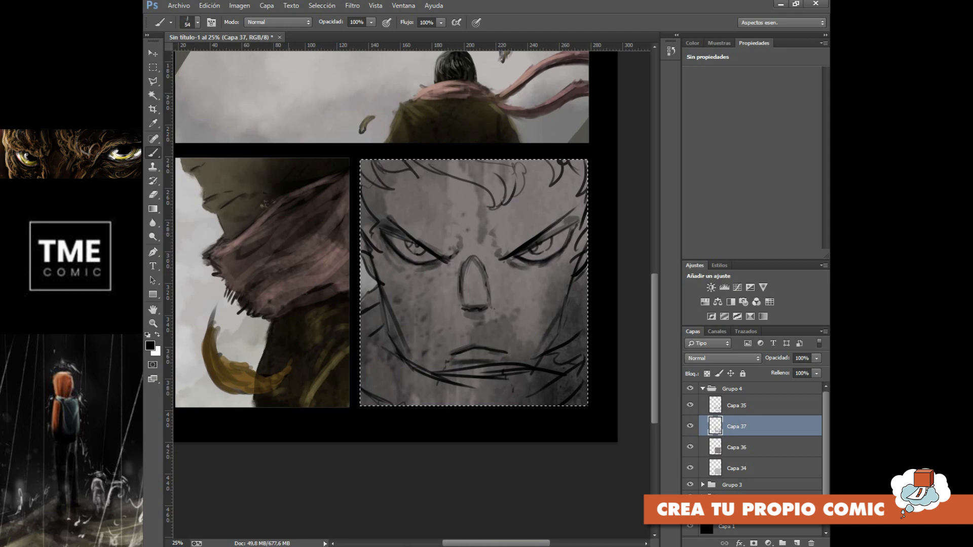
# Paint the hair locks at the temples and upper corners of the face solid black with the 54 px bristle brush
pyautogui.click(197, 22)
pyautogui.click(197, 22)
pyautogui.moveTo(364, 207); pyautogui.dragTo(373, 222)
pyautogui.moveTo(361, 190); pyautogui.dragTo(366, 174)
pyautogui.moveTo(371, 233); pyautogui.dragTo(374, 254)
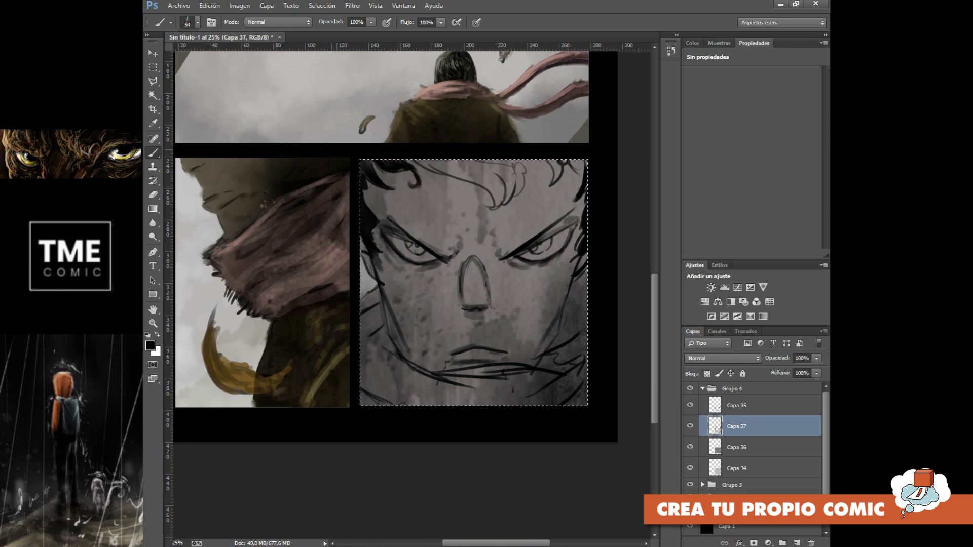
# Fill the forelock black with the hard round brush at 99 px, and add fine hair strands and a curl detail at 21 px
pyautogui.click(197, 22)
pyautogui.click(199, 161)
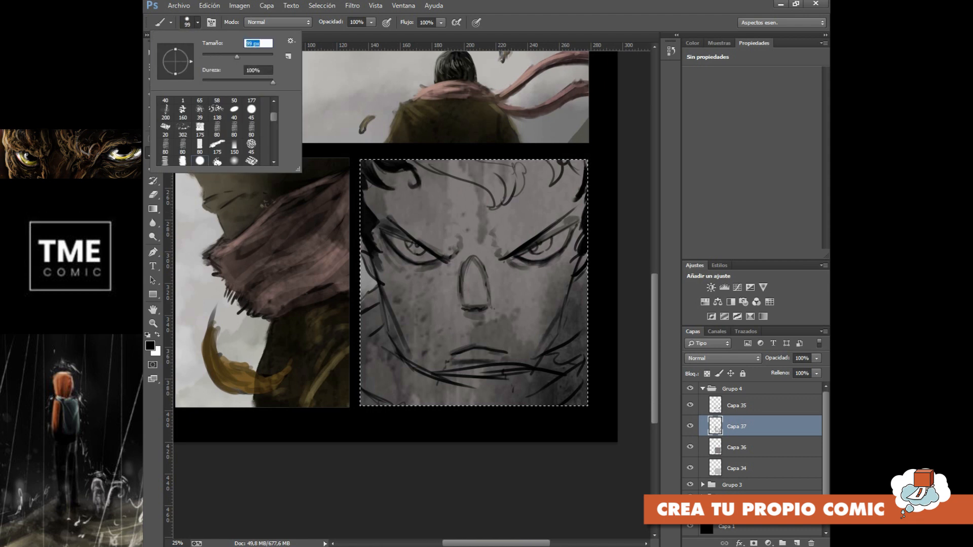
pyautogui.press('Return')
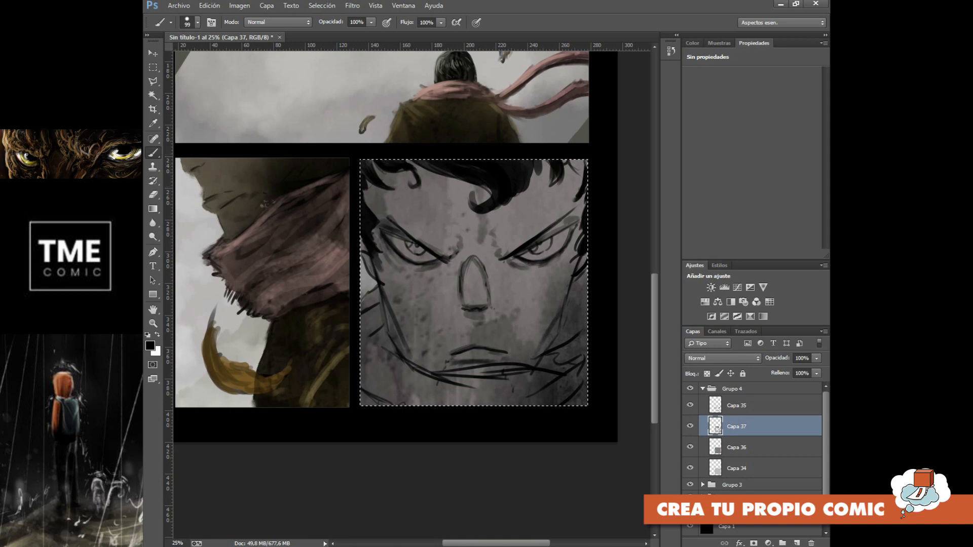
pyautogui.click(197, 21)
pyautogui.press('Return')
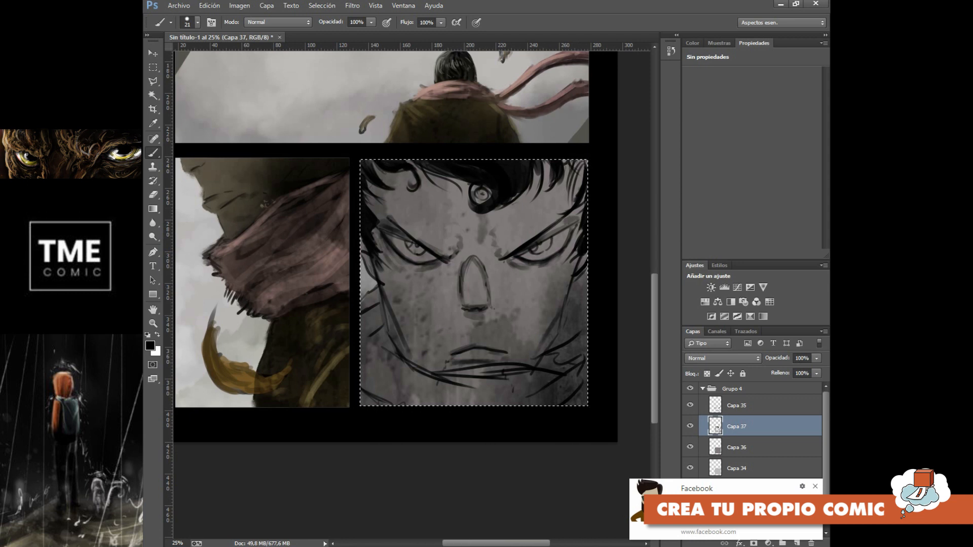
pyautogui.click(815, 487)
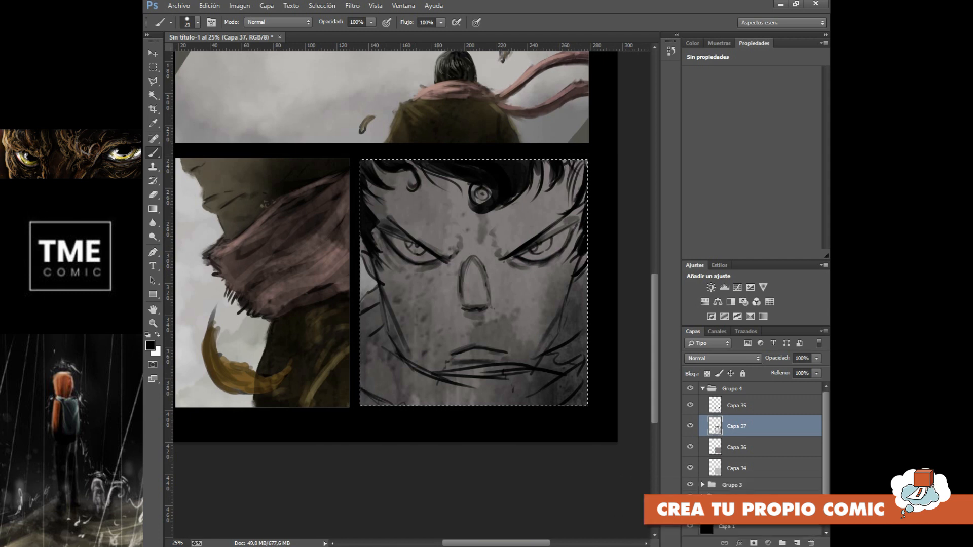
# On a new layer above Capa 36, paint the whites of both eyes in white with the bristle brush at 65 px
pyautogui.click(717, 448)
pyautogui.click(797, 542)
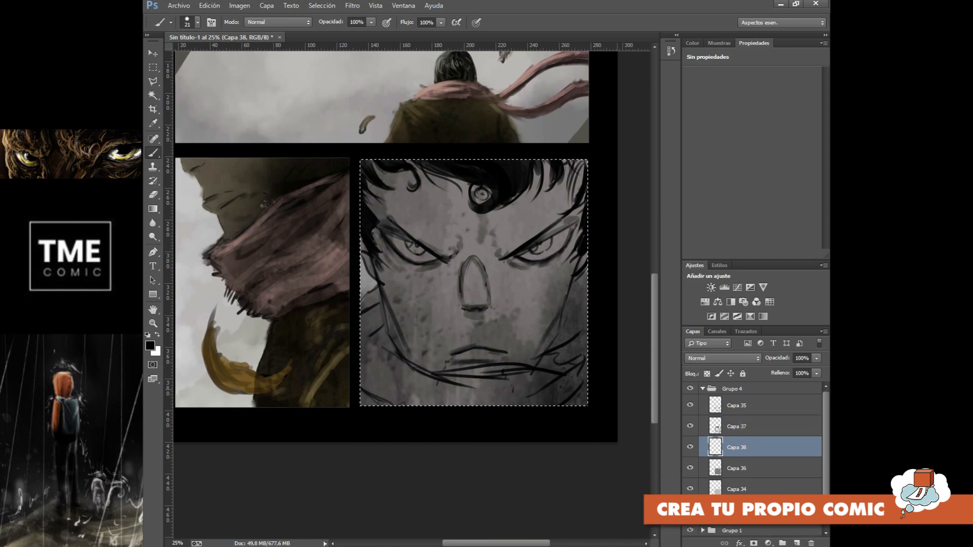
pyautogui.press('x')
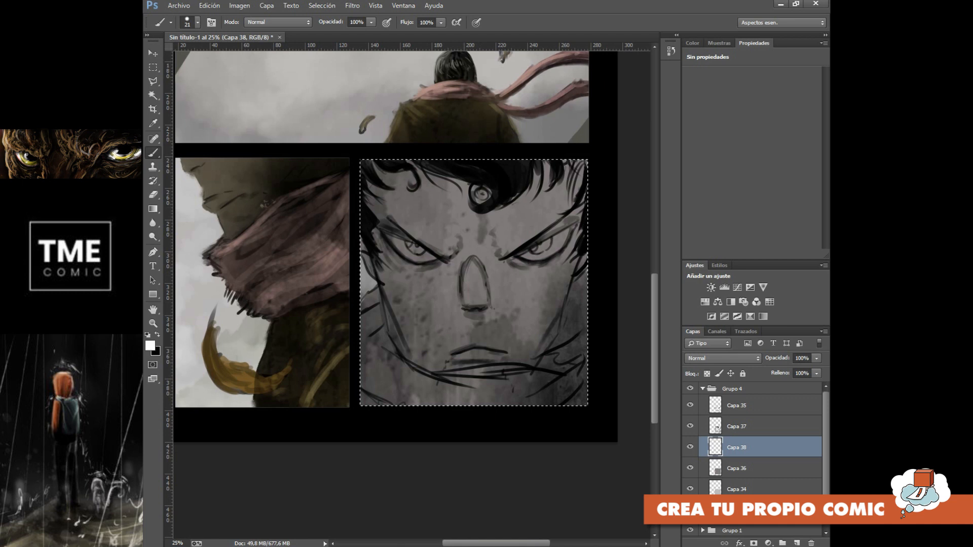
pyautogui.click(197, 22)
pyautogui.click(166, 110)
pyautogui.moveTo(232, 57); pyautogui.dragTo(225, 57)
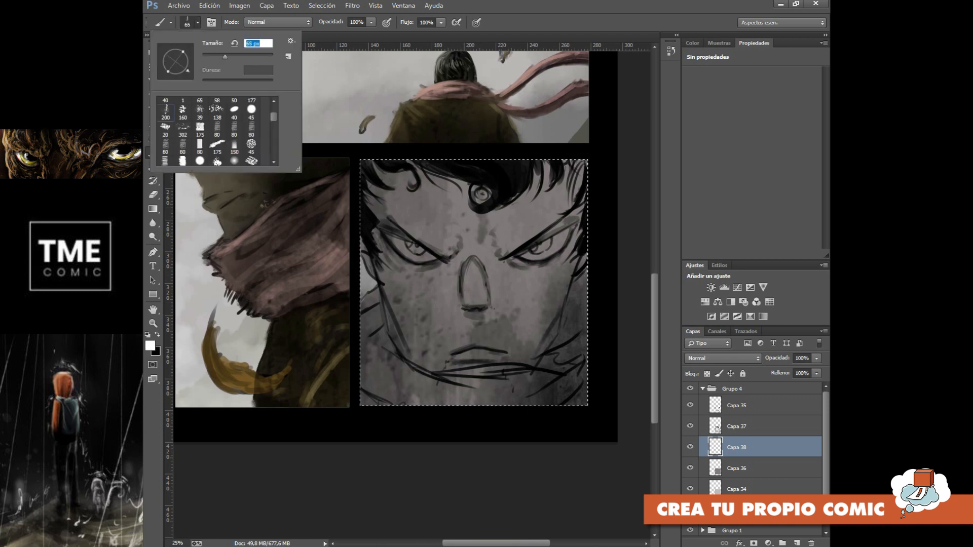
pyautogui.press('Return')
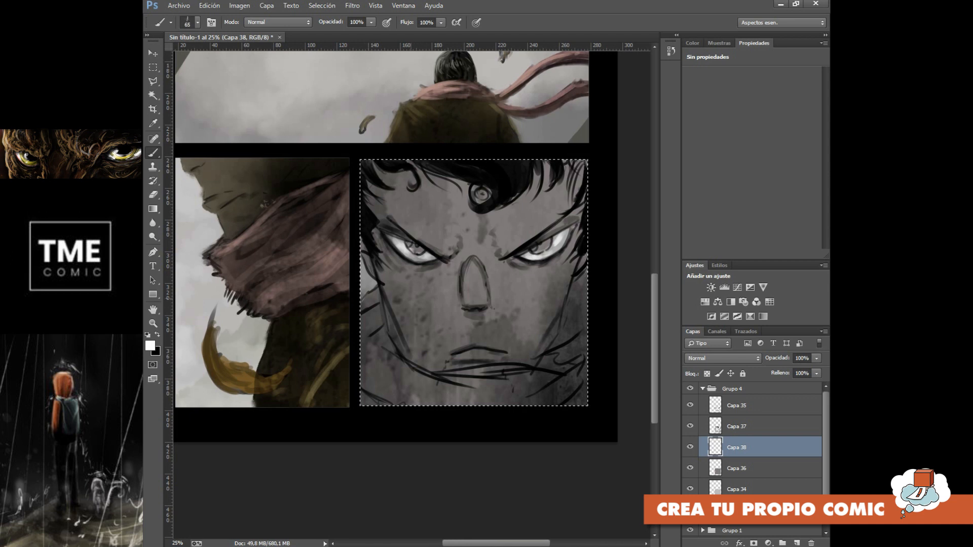
# Set the foreground colour to dark grey and shade the sides of the nose and the creases between the brows
pyautogui.press('x')
pyautogui.click(150, 346)
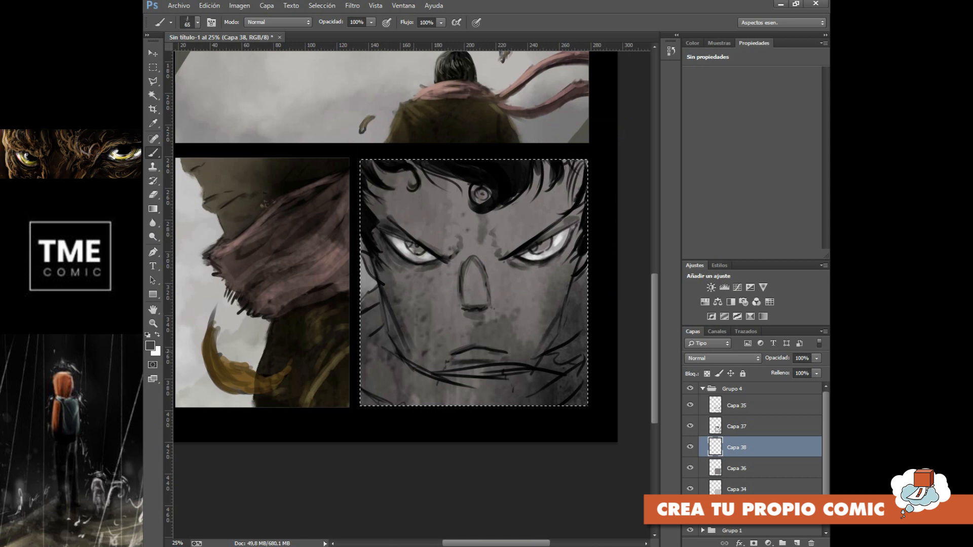
pyautogui.moveTo(464, 263); pyautogui.dragTo(462, 312)
pyautogui.moveTo(466, 265)
pyautogui.mouseDown()
pyautogui.moveTo(480, 268)
pyautogui.moveTo(489, 291)
pyautogui.mouseUp()
pyautogui.moveTo(465, 260)
pyautogui.mouseDown()
pyautogui.moveTo(449, 263)
pyautogui.moveTo(458, 252)
pyautogui.moveTo(454, 218)
pyautogui.moveTo(437, 192)
pyautogui.mouseUp()
pyautogui.moveTo(501, 256); pyautogui.dragTo(487, 216)
pyautogui.moveTo(492, 255); pyautogui.dragTo(492, 299)
# Shade the corners of the mouth, the scarf's upper edge and both sides of the neck in dark grey with the 65 px brush
pyautogui.moveTo(452, 357)
pyautogui.mouseDown()
pyautogui.moveTo(447, 365)
pyautogui.moveTo(453, 359)
pyautogui.mouseUp()
pyautogui.moveTo(501, 354); pyautogui.dragTo(509, 356)
pyautogui.moveTo(401, 348)
pyautogui.mouseDown()
pyautogui.moveTo(424, 365)
pyautogui.moveTo(394, 352)
pyautogui.moveTo(427, 374)
pyautogui.moveTo(468, 389)
pyautogui.moveTo(549, 384)
pyautogui.moveTo(574, 289)
pyautogui.mouseUp()
pyautogui.moveTo(579, 329); pyautogui.dragTo(584, 270)
pyautogui.moveTo(586, 321); pyautogui.dragTo(585, 338)
pyautogui.moveTo(380, 294); pyautogui.dragTo(387, 339)
pyautogui.moveTo(377, 295); pyautogui.dragTo(376, 330)
pyautogui.moveTo(373, 309)
pyautogui.mouseDown()
pyautogui.moveTo(366, 342)
pyautogui.moveTo(363, 304)
pyautogui.mouseUp()
pyautogui.moveTo(373, 345)
pyautogui.mouseDown()
pyautogui.moveTo(393, 362)
pyautogui.moveTo(374, 393)
pyautogui.moveTo(392, 405)
pyautogui.mouseUp()
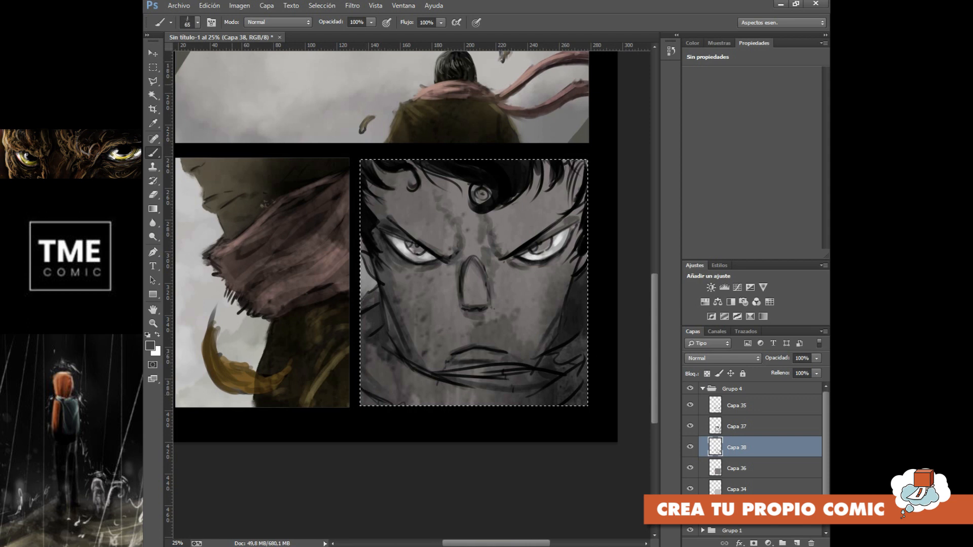
# Enlarge the brush to 147 px and darken the scarf folds beneath the chin in dark grey
pyautogui.click(197, 22)
pyautogui.moveTo(243, 57); pyautogui.dragTo(245, 57)
pyautogui.click(368, 381)
pyautogui.moveTo(366, 380); pyautogui.dragTo(418, 407)
pyautogui.moveTo(364, 356)
pyautogui.mouseDown()
pyautogui.moveTo(415, 399)
pyautogui.moveTo(439, 405)
pyautogui.moveTo(539, 396)
pyautogui.moveTo(582, 357)
pyautogui.moveTo(528, 403)
pyautogui.moveTo(585, 378)
pyautogui.moveTo(568, 405)
pyautogui.mouseUp()
pyautogui.moveTo(571, 351); pyautogui.dragTo(541, 364)
pyautogui.moveTo(480, 378)
pyautogui.mouseDown()
pyautogui.moveTo(445, 377)
pyautogui.moveTo(482, 378)
pyautogui.mouseUp()
pyautogui.moveTo(490, 369)
pyautogui.mouseDown()
pyautogui.moveTo(467, 373)
pyautogui.moveTo(492, 368)
pyautogui.mouseUp()
pyautogui.moveTo(420, 349); pyautogui.dragTo(443, 368)
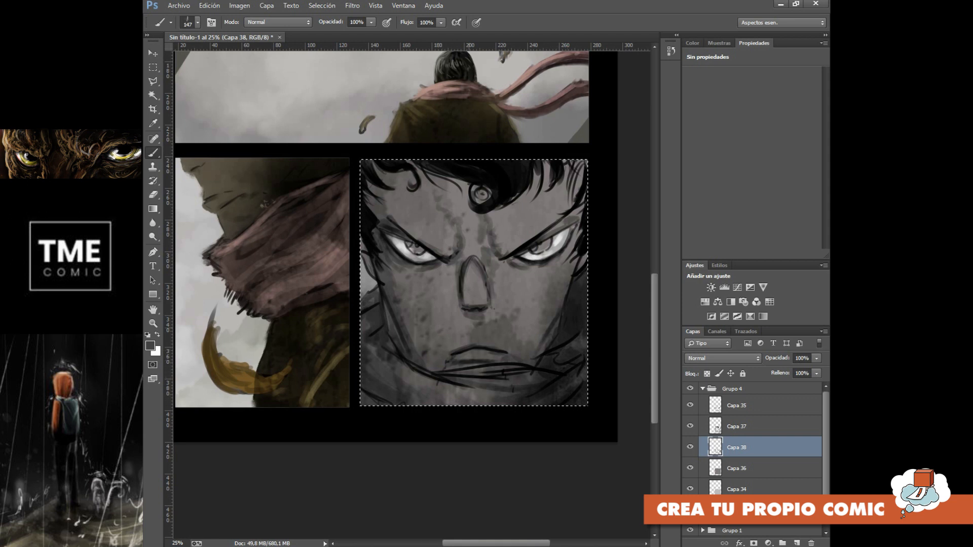
# Shade the sides of the nose and the forehead beneath the hairline in dark grey at 147 px
pyautogui.moveTo(451, 268)
pyautogui.mouseDown()
pyautogui.moveTo(435, 282)
pyautogui.moveTo(450, 292)
pyautogui.mouseUp()
pyautogui.moveTo(496, 273); pyautogui.dragTo(498, 281)
pyautogui.moveTo(495, 261)
pyautogui.mouseDown()
pyautogui.moveTo(509, 281)
pyautogui.moveTo(534, 255)
pyautogui.mouseUp()
pyautogui.moveTo(563, 190); pyautogui.dragTo(529, 233)
pyautogui.moveTo(578, 192)
pyautogui.mouseDown()
pyautogui.moveTo(505, 254)
pyautogui.moveTo(524, 220)
pyautogui.mouseUp()
pyautogui.moveTo(548, 169)
pyautogui.mouseDown()
pyautogui.moveTo(529, 201)
pyautogui.moveTo(545, 183)
pyautogui.moveTo(538, 202)
pyautogui.moveTo(567, 206)
pyautogui.moveTo(517, 208)
pyautogui.moveTo(489, 222)
pyautogui.mouseUp()
pyautogui.moveTo(527, 196); pyautogui.dragTo(517, 210)
pyautogui.moveTo(441, 173); pyautogui.dragTo(465, 183)
pyautogui.moveTo(414, 164)
pyautogui.mouseDown()
pyautogui.moveTo(489, 205)
pyautogui.moveTo(408, 182)
pyautogui.mouseUp()
pyautogui.moveTo(405, 164)
pyautogui.mouseDown()
pyautogui.moveTo(375, 191)
pyautogui.moveTo(399, 194)
pyautogui.mouseUp()
pyautogui.moveTo(386, 160)
pyautogui.mouseDown()
pyautogui.moveTo(361, 181)
pyautogui.moveTo(398, 182)
pyautogui.moveTo(367, 202)
pyautogui.moveTo(375, 222)
pyautogui.mouseUp()
pyautogui.moveTo(398, 191); pyautogui.dragTo(392, 218)
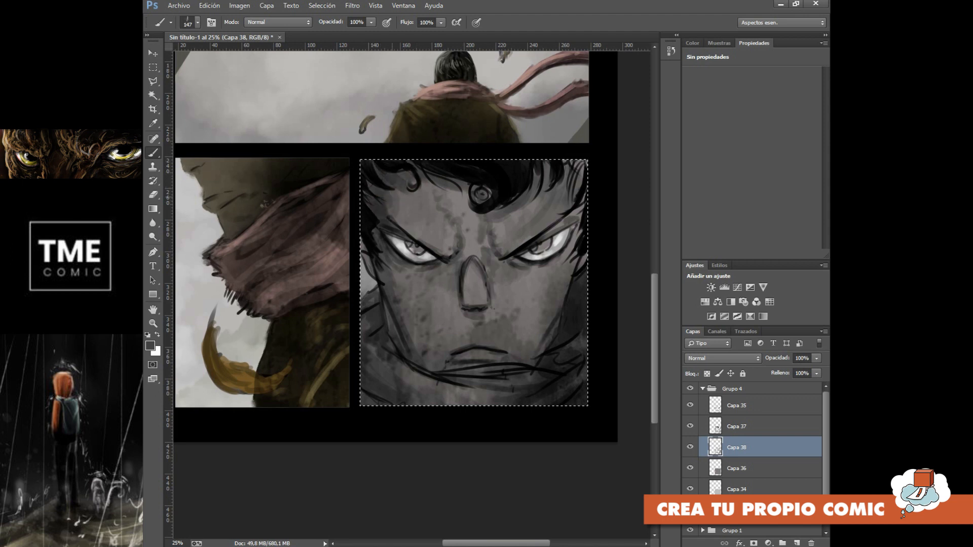
# Darken the temple, outer cheek and jaw on the right side of the face with dark grey strokes
pyautogui.moveTo(581, 182); pyautogui.dragTo(570, 247)
pyautogui.moveTo(570, 246); pyautogui.dragTo(550, 282)
pyautogui.moveTo(573, 250)
pyautogui.mouseDown()
pyautogui.moveTo(549, 336)
pyautogui.moveTo(570, 270)
pyautogui.mouseUp()
pyautogui.moveTo(533, 353); pyautogui.dragTo(524, 363)
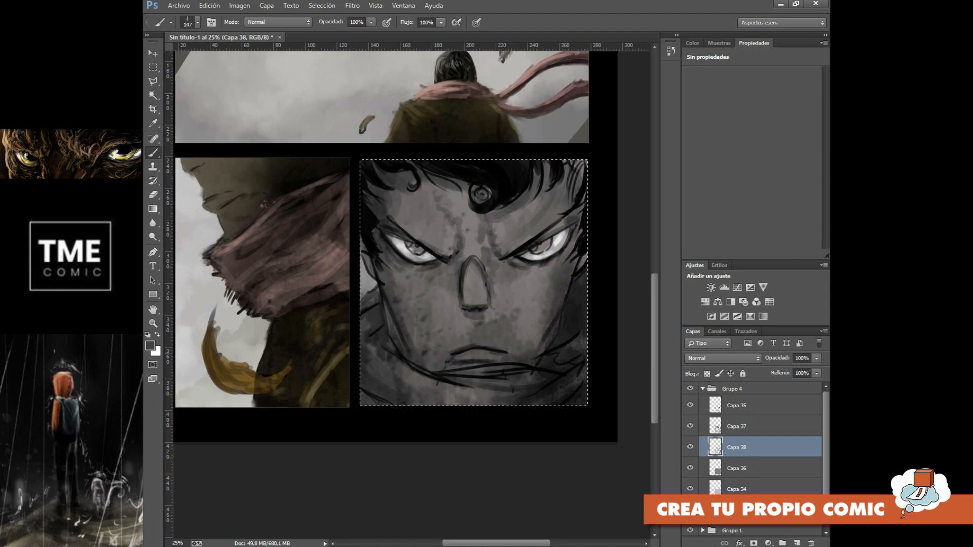
# On a new layer above Capa 35, paint #a6a1a1 grey highlights on the nose, brows, cheeks, lips and scarf folds at 77 px
pyautogui.hotkey('ctrl', '-')
pyautogui.hotkey('ctrl', '-')
pyautogui.hotkey('ctrl', '+')
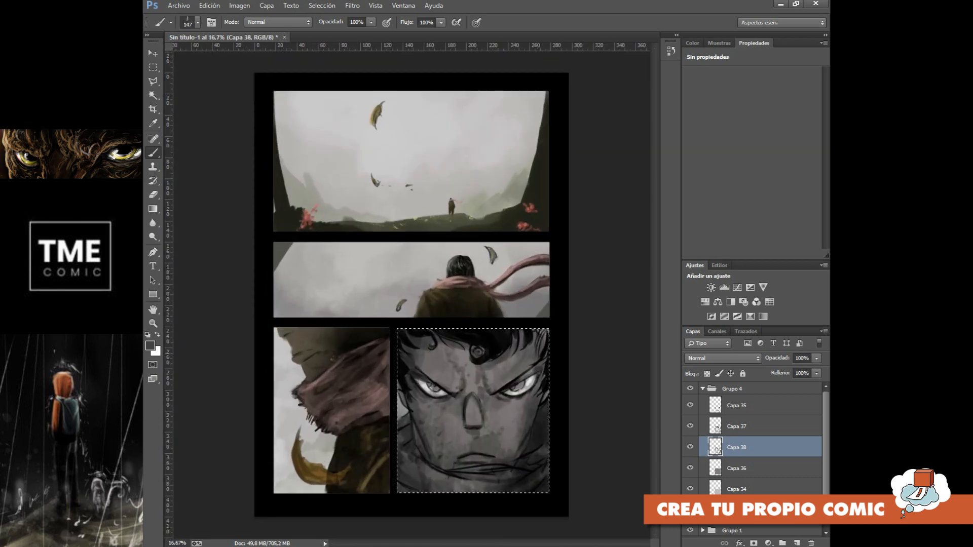
pyautogui.hotkey('ctrl', '+')
pyautogui.moveTo(510, 404); pyautogui.dragTo(432, 203)
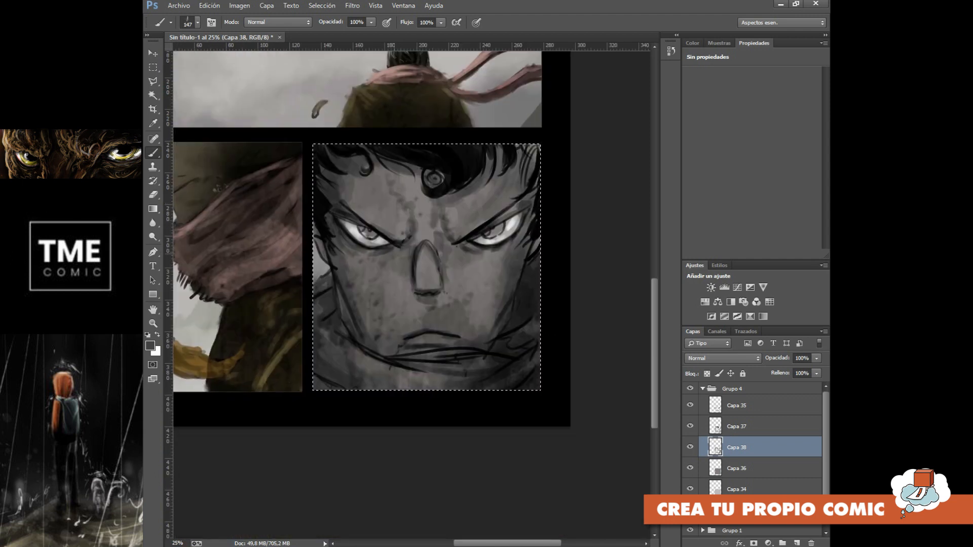
pyautogui.click(150, 346)
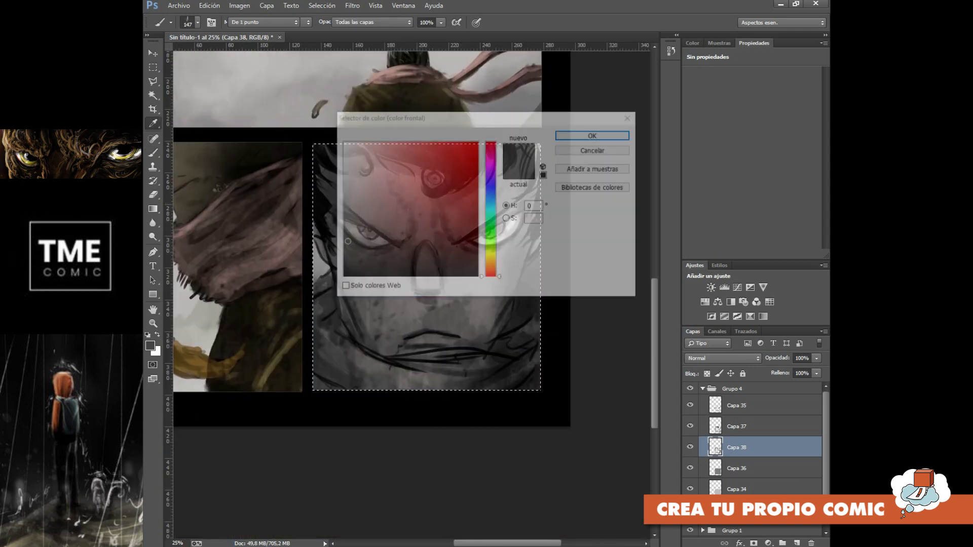
pyautogui.click(345, 188)
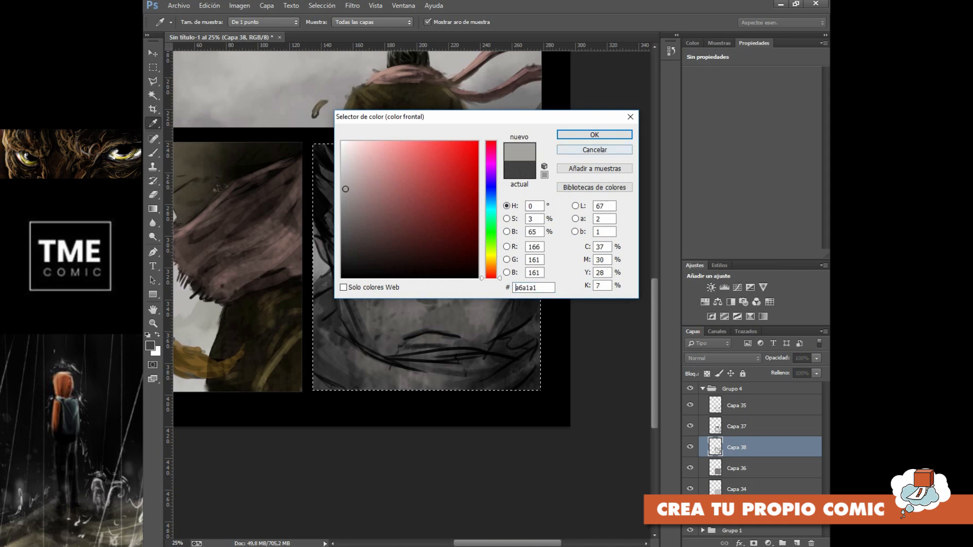
pyautogui.click(594, 135)
pyautogui.click(745, 406)
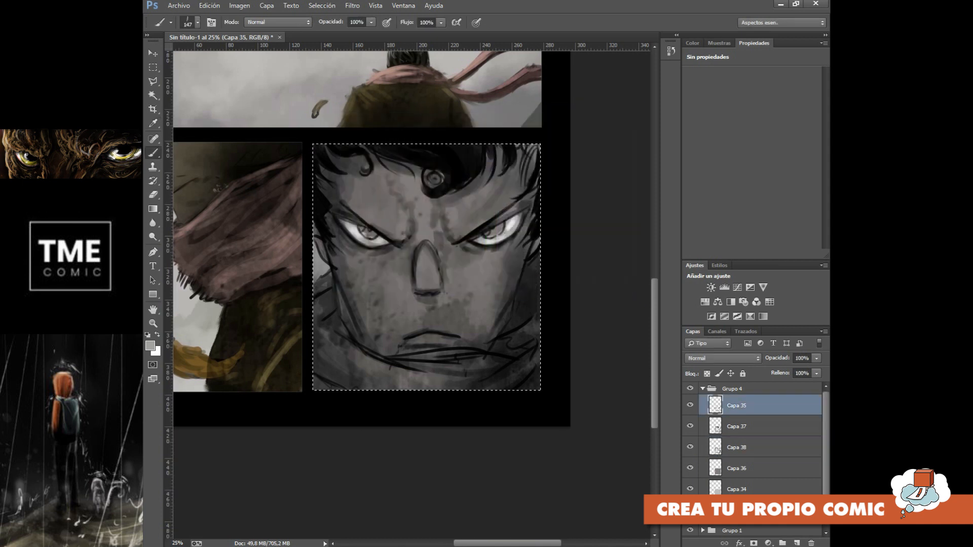
pyautogui.click(797, 543)
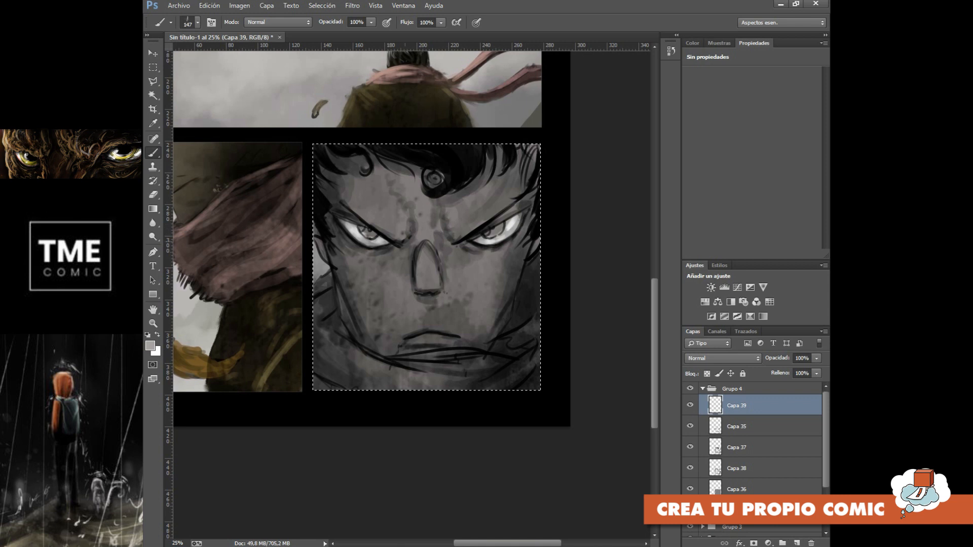
pyautogui.click(197, 21)
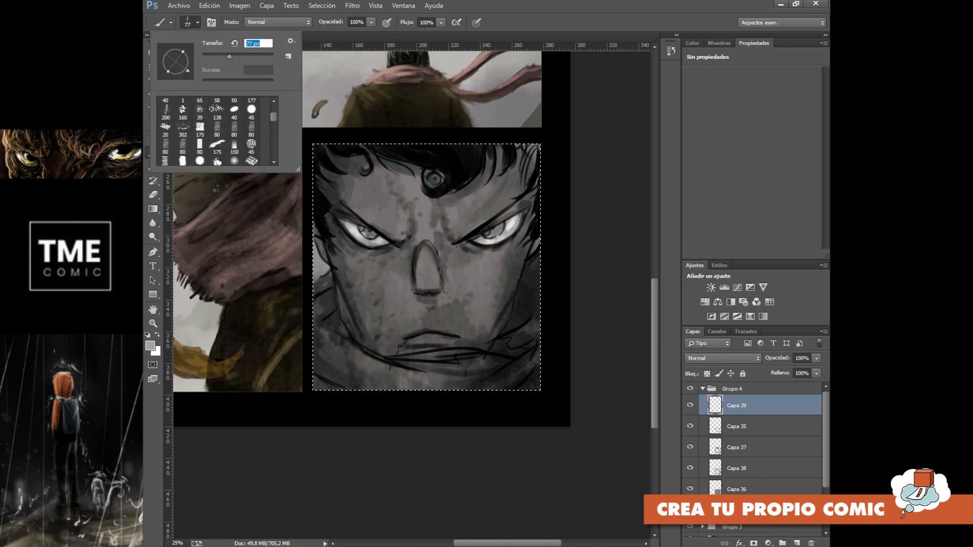
pyautogui.press('Return')
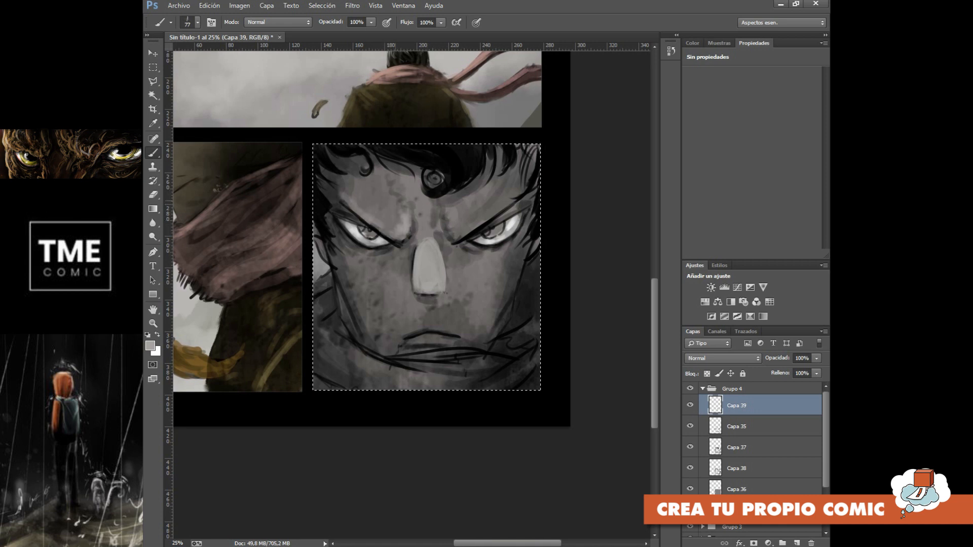
pyautogui.moveTo(451, 215); pyautogui.dragTo(454, 231)
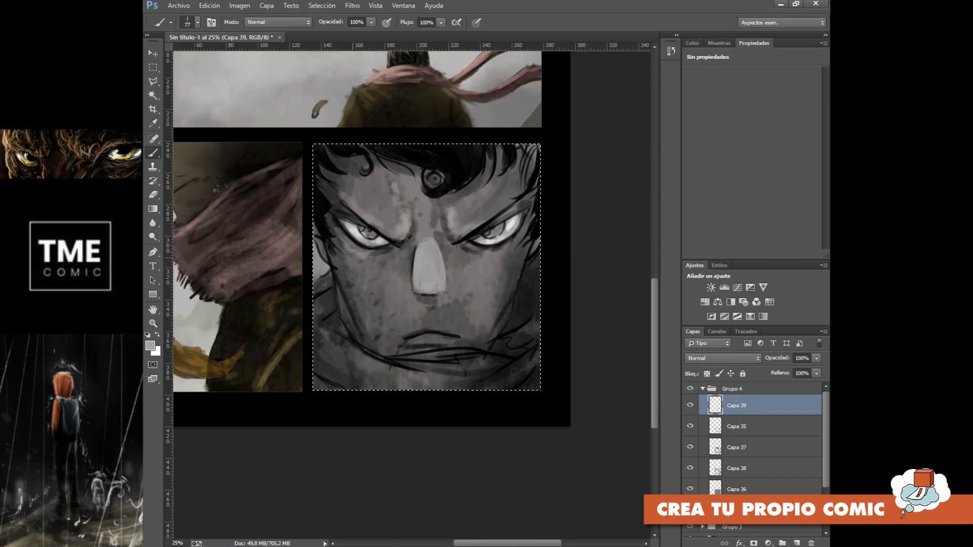
pyautogui.moveTo(350, 257); pyautogui.dragTo(356, 268)
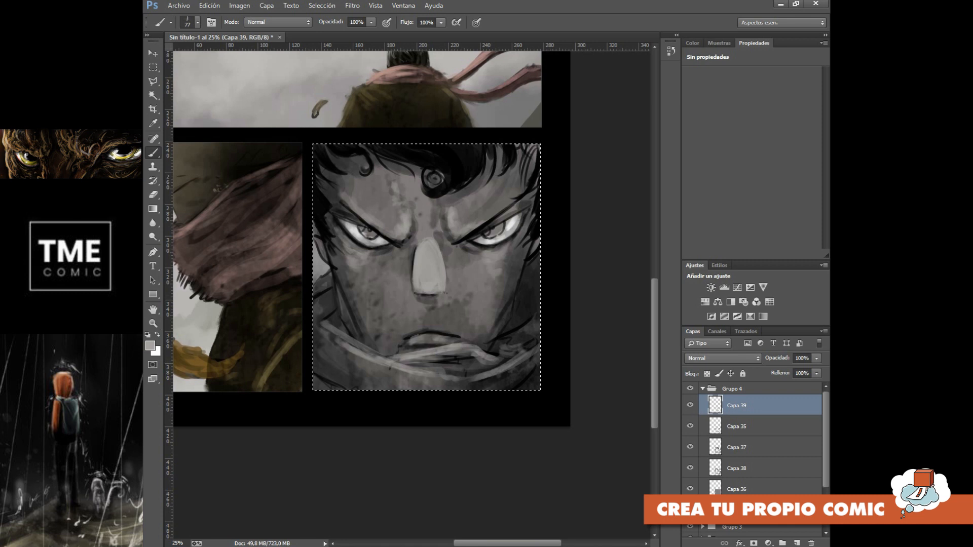
# Set a lighter grey foreground colour and highlight the nose outline and the bridge up to the forehead
pyautogui.click(151, 346)
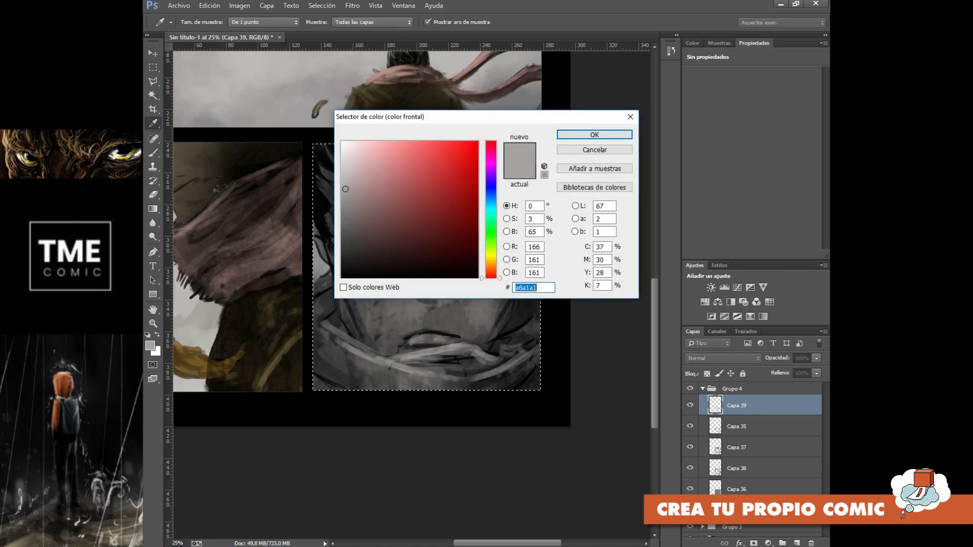
pyautogui.click(347, 172)
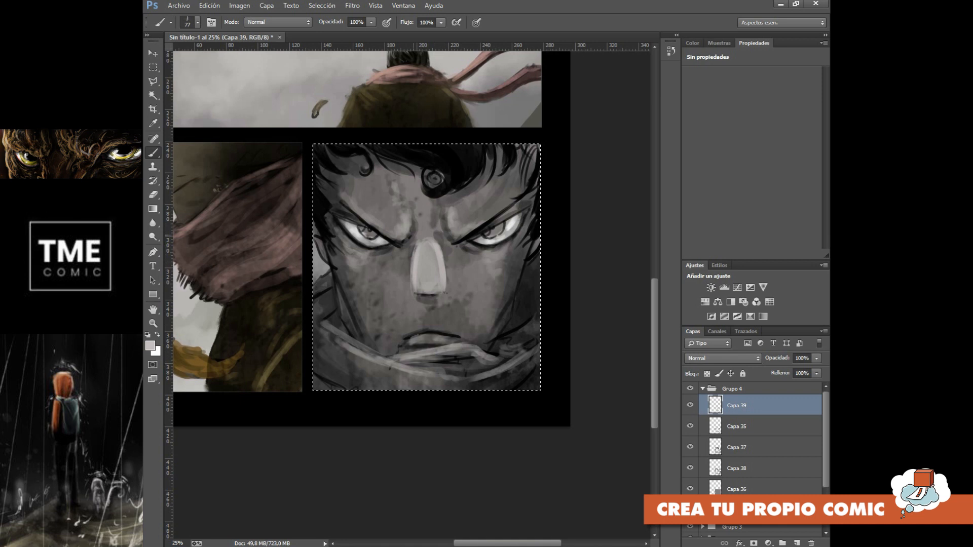
pyautogui.moveTo(419, 217)
pyautogui.mouseDown()
pyautogui.moveTo(423, 199)
pyautogui.moveTo(413, 247)
pyautogui.moveTo(434, 226)
pyautogui.moveTo(440, 240)
pyautogui.moveTo(414, 241)
pyautogui.moveTo(402, 254)
pyautogui.mouseUp()
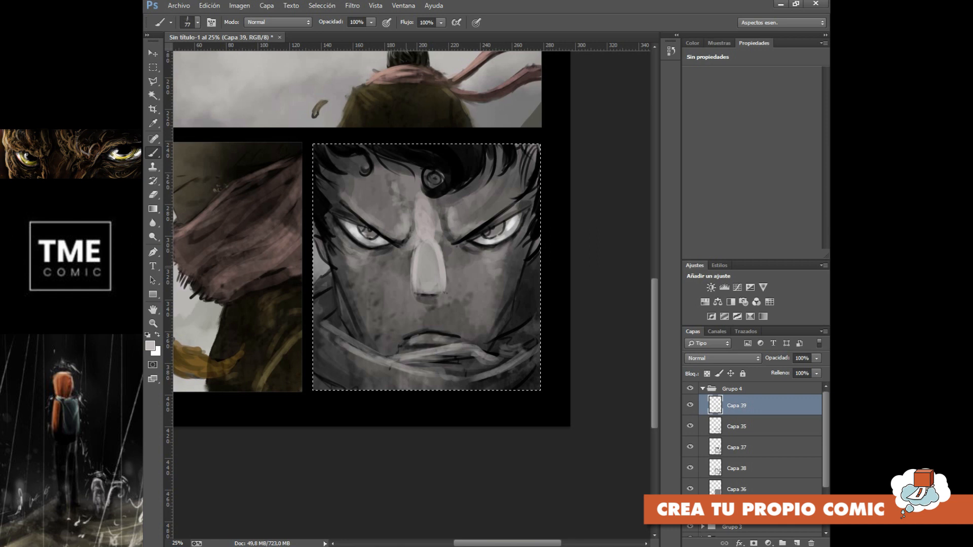
# Enlarge the brush to 187 px and lighten the cheeks, chin and forehead with broad light grey strokes
pyautogui.click(198, 22)
pyautogui.moveTo(232, 57); pyautogui.dragTo(253, 57)
pyautogui.moveTo(344, 257)
pyautogui.mouseDown()
pyautogui.moveTo(390, 254)
pyautogui.moveTo(392, 265)
pyautogui.moveTo(362, 289)
pyautogui.moveTo(355, 283)
pyautogui.moveTo(389, 296)
pyautogui.moveTo(373, 314)
pyautogui.moveTo(378, 334)
pyautogui.moveTo(394, 310)
pyautogui.moveTo(408, 306)
pyautogui.moveTo(416, 323)
pyautogui.moveTo(393, 335)
pyautogui.moveTo(404, 296)
pyautogui.moveTo(377, 349)
pyautogui.mouseUp()
pyautogui.moveTo(437, 308)
pyautogui.mouseDown()
pyautogui.moveTo(446, 327)
pyautogui.moveTo(459, 310)
pyautogui.moveTo(477, 334)
pyautogui.moveTo(456, 273)
pyautogui.moveTo(463, 258)
pyautogui.moveTo(498, 261)
pyautogui.moveTo(493, 308)
pyautogui.moveTo(502, 288)
pyautogui.moveTo(484, 339)
pyautogui.mouseUp()
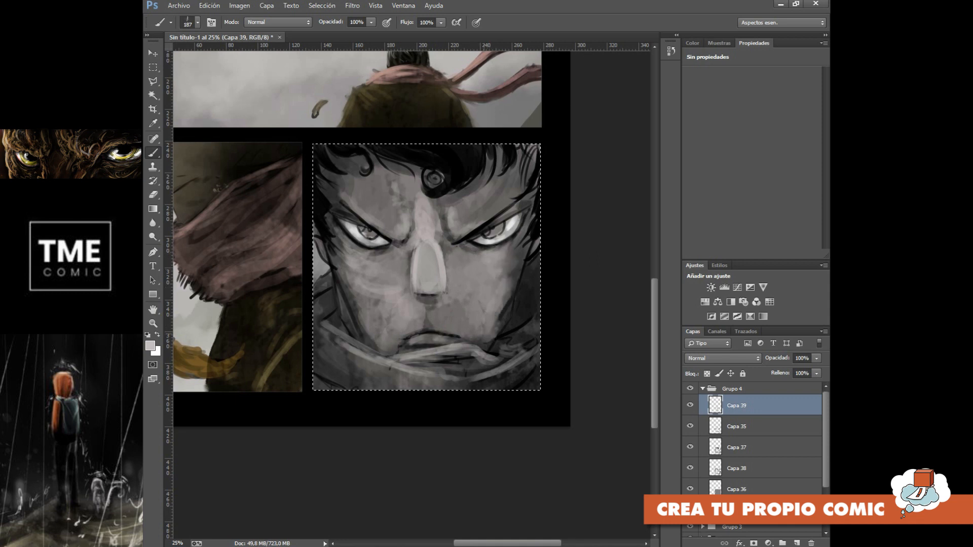
pyautogui.moveTo(390, 315); pyautogui.dragTo(384, 332)
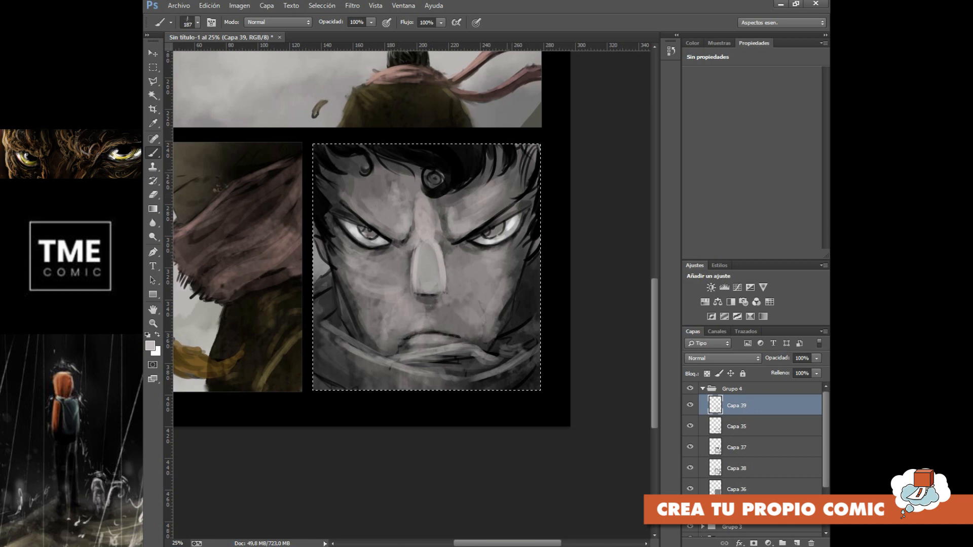
# Reset the colours to black and white and thicken the outlines around both eyes in black with a 39 px brush
pyautogui.click(148, 335)
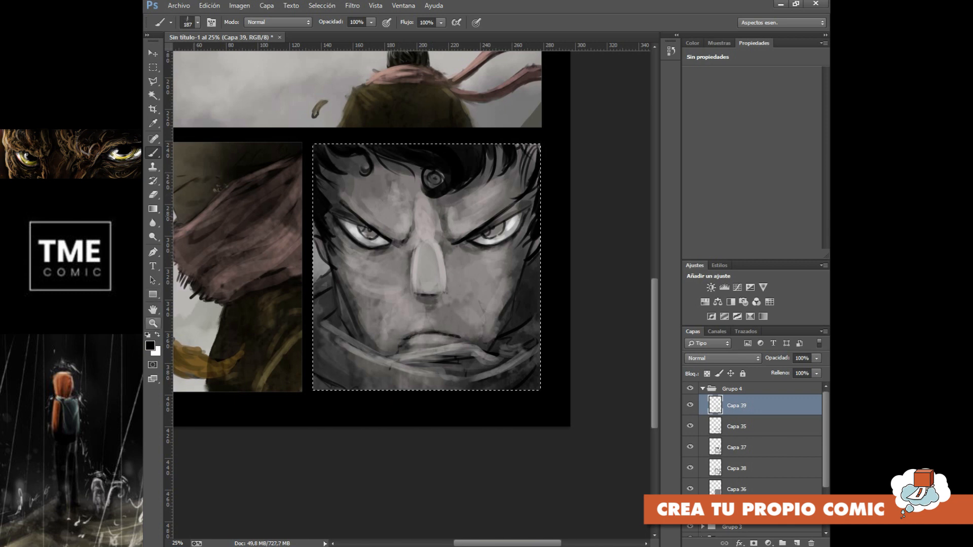
pyautogui.click(197, 22)
pyautogui.moveTo(253, 57); pyautogui.dragTo(216, 56)
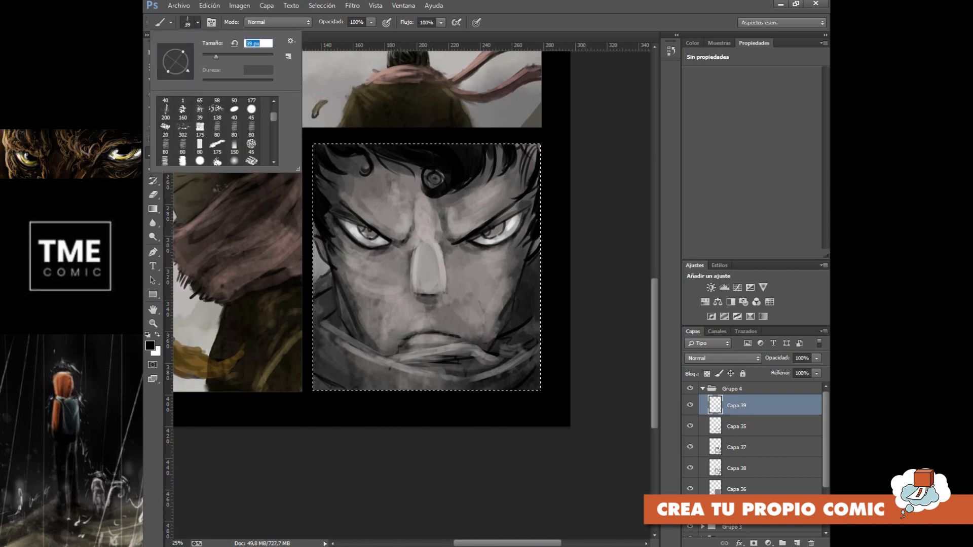
pyautogui.press('Return')
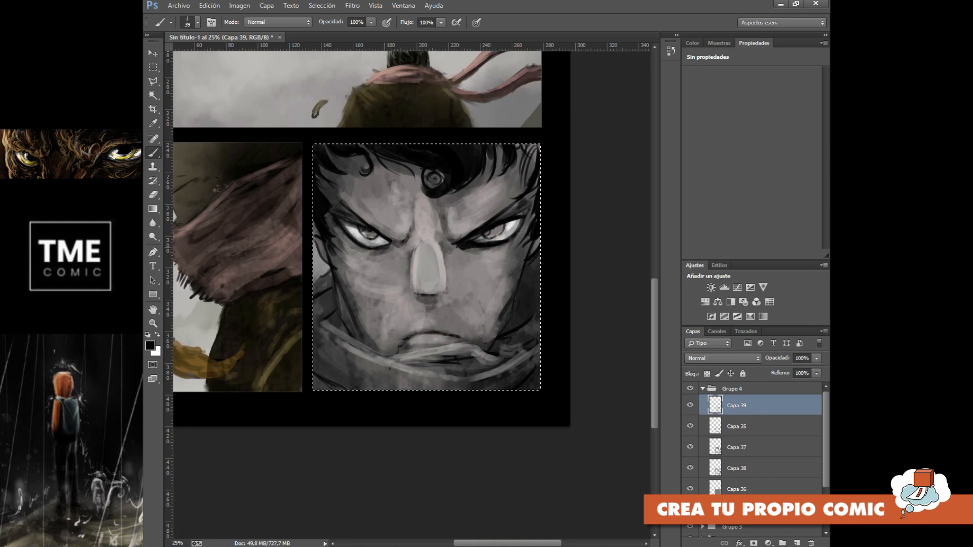
pyautogui.moveTo(390, 249)
pyautogui.mouseDown()
pyautogui.moveTo(340, 229)
pyautogui.moveTo(345, 235)
pyautogui.mouseUp()
pyautogui.moveTo(499, 240)
pyautogui.mouseDown()
pyautogui.moveTo(518, 222)
pyautogui.moveTo(493, 240)
pyautogui.mouseUp()
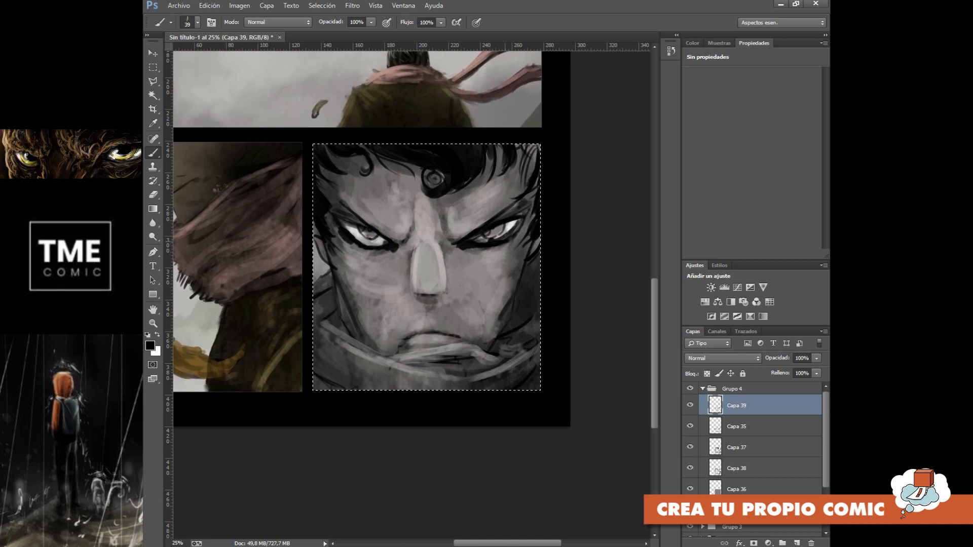
# Fill both eyes solid white and paint white chevron markings above and below them, plus highlights on the nose tip and lip
pyautogui.press('x')
pyautogui.moveTo(356, 232)
pyautogui.mouseDown()
pyautogui.moveTo(368, 237)
pyautogui.moveTo(347, 227)
pyautogui.moveTo(380, 236)
pyautogui.moveTo(338, 224)
pyautogui.mouseUp()
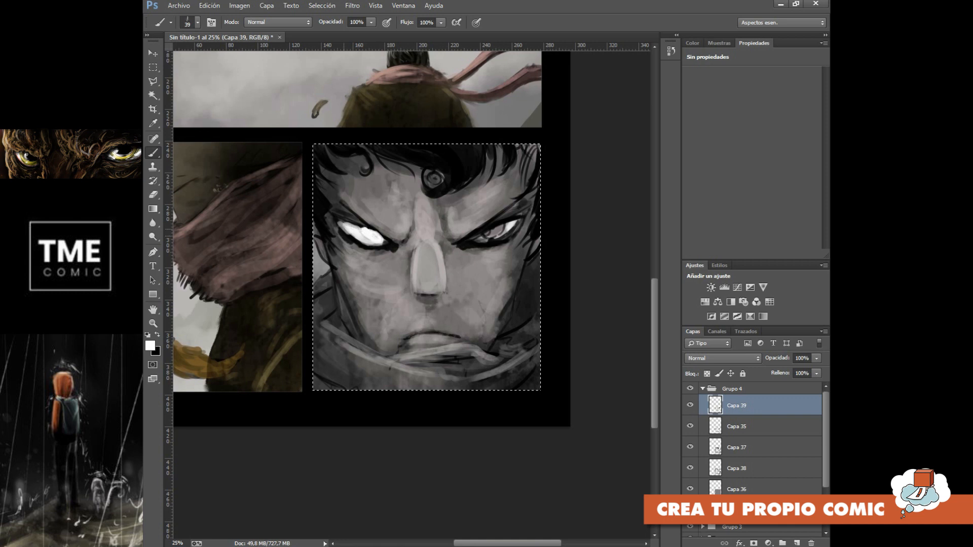
pyautogui.moveTo(478, 241); pyautogui.dragTo(515, 221)
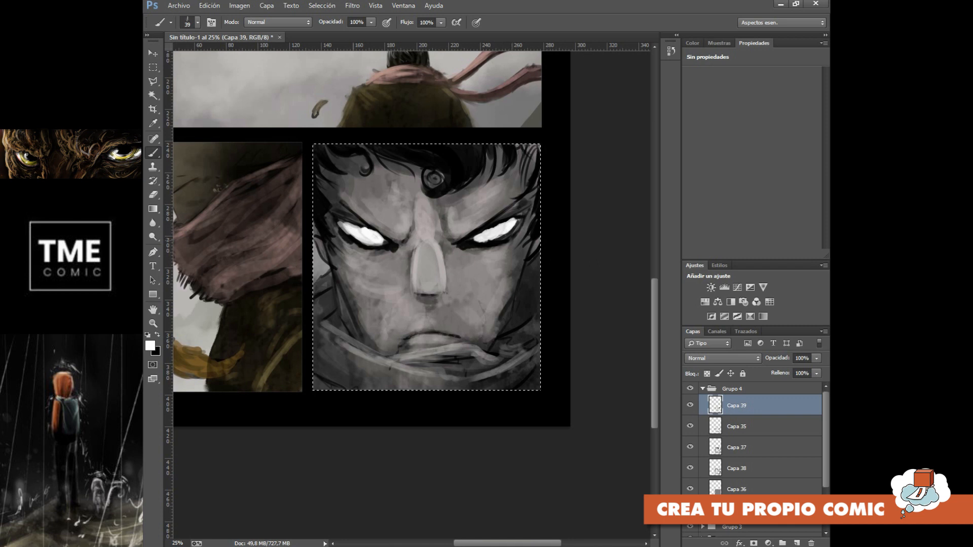
pyautogui.moveTo(344, 239)
pyautogui.mouseDown()
pyautogui.moveTo(375, 259)
pyautogui.moveTo(363, 262)
pyautogui.mouseUp()
pyautogui.moveTo(475, 250); pyautogui.dragTo(484, 244)
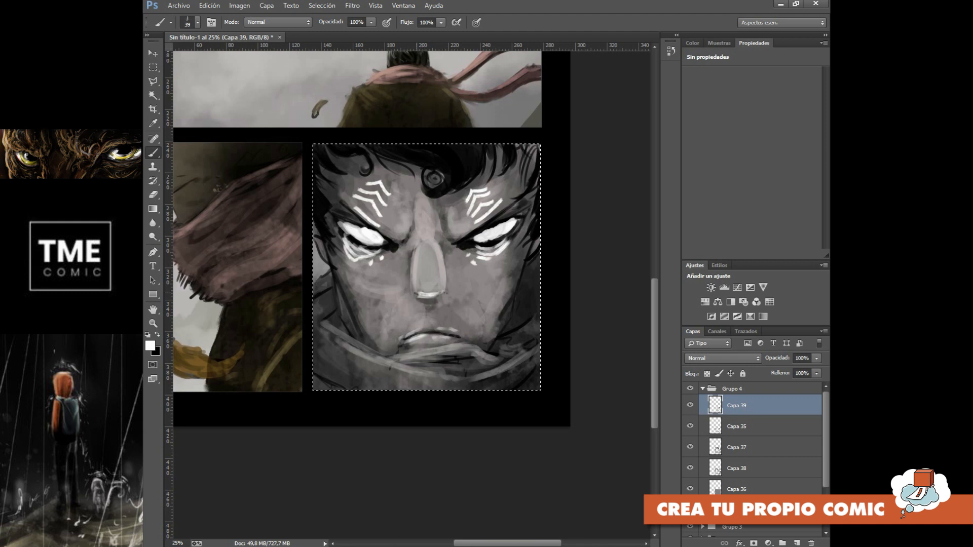
# Switch back to black and deepen the inner eye corners and the frown creases beside the nose bridge
pyautogui.press('x')
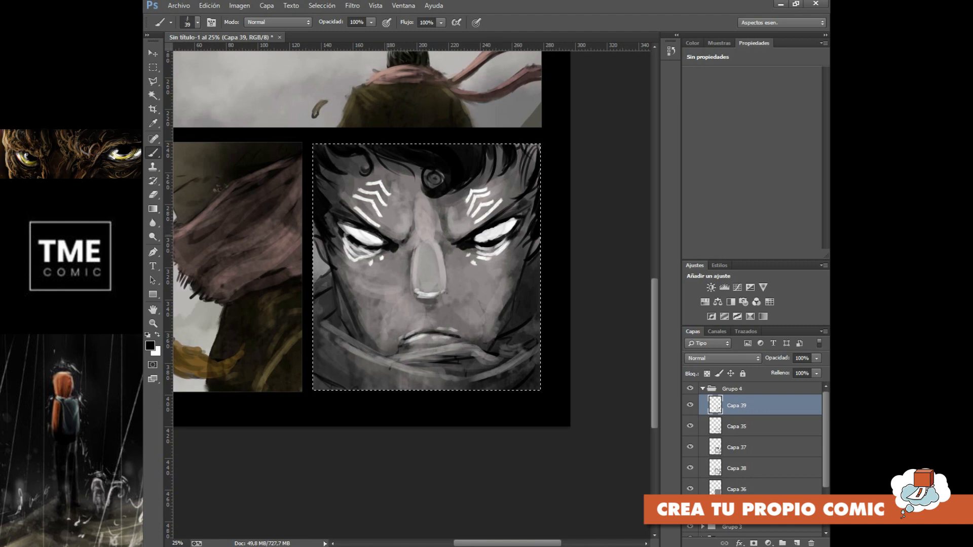
pyautogui.moveTo(399, 237); pyautogui.dragTo(404, 235)
pyautogui.moveTo(467, 236); pyautogui.dragTo(454, 225)
pyautogui.moveTo(399, 241)
pyautogui.mouseDown()
pyautogui.moveTo(413, 251)
pyautogui.moveTo(397, 255)
pyautogui.mouseUp()
pyautogui.moveTo(454, 242); pyautogui.dragTo(447, 254)
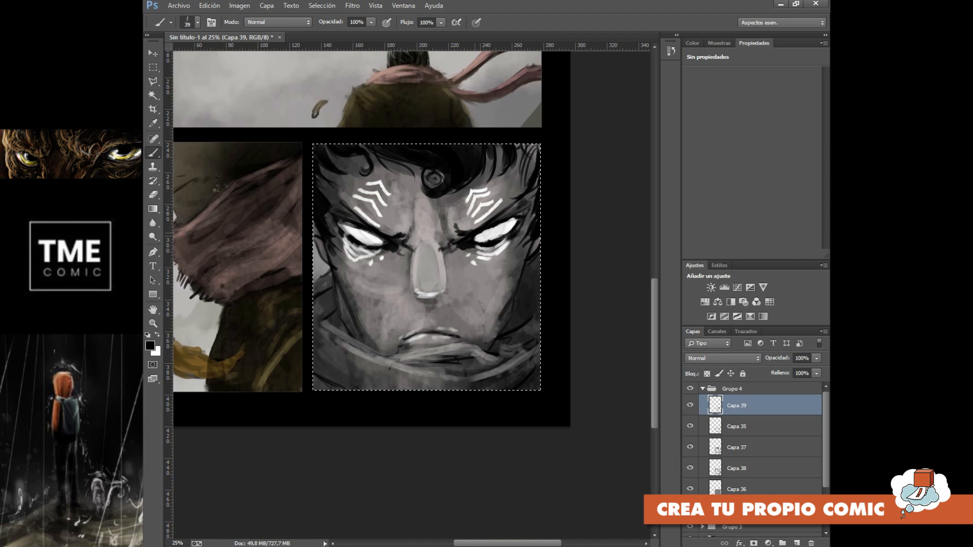
# Sample the olive skin tone from the third panel, lighten it to beige as the foreground colour, and add a new layer above Capa 39
pyautogui.hotkey('ctrl', '-')
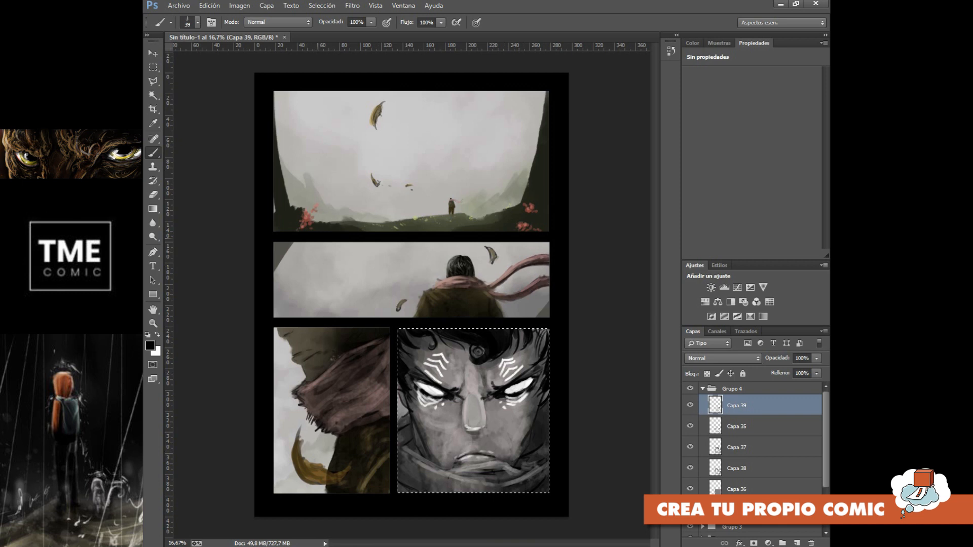
pyautogui.hotkey('ctrl', '+')
pyautogui.hotkey('ctrl', '+')
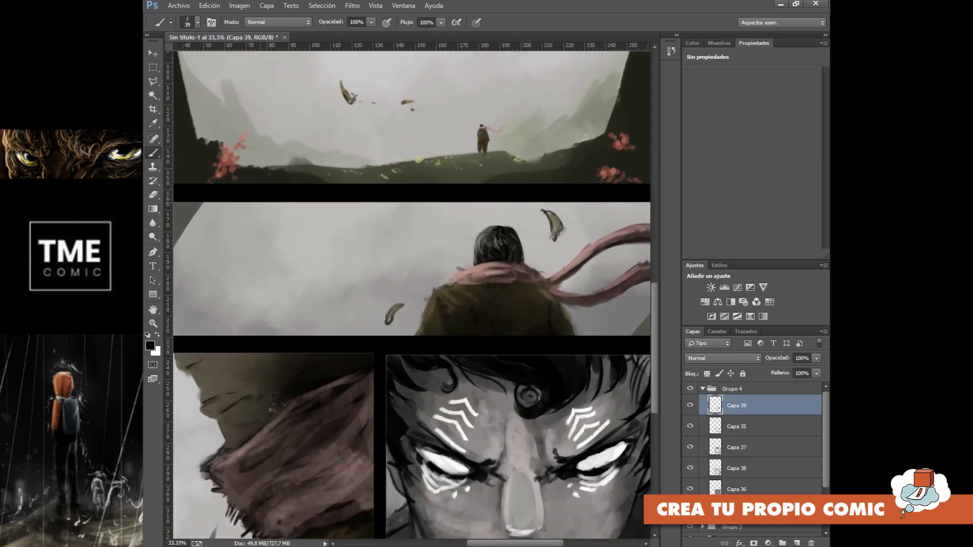
pyautogui.moveTo(507, 421); pyautogui.dragTo(597, 367)
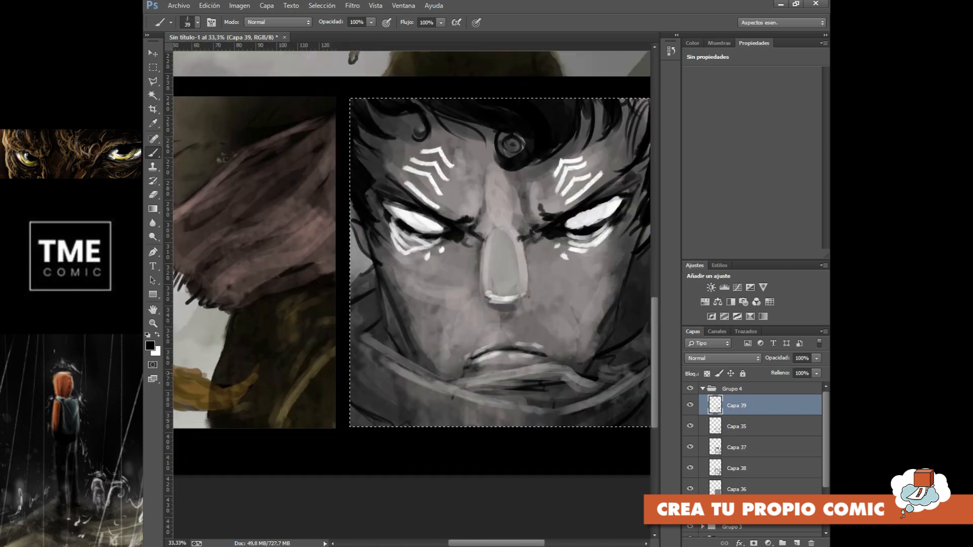
pyautogui.click(153, 123)
pyautogui.click(205, 117)
pyautogui.click(151, 346)
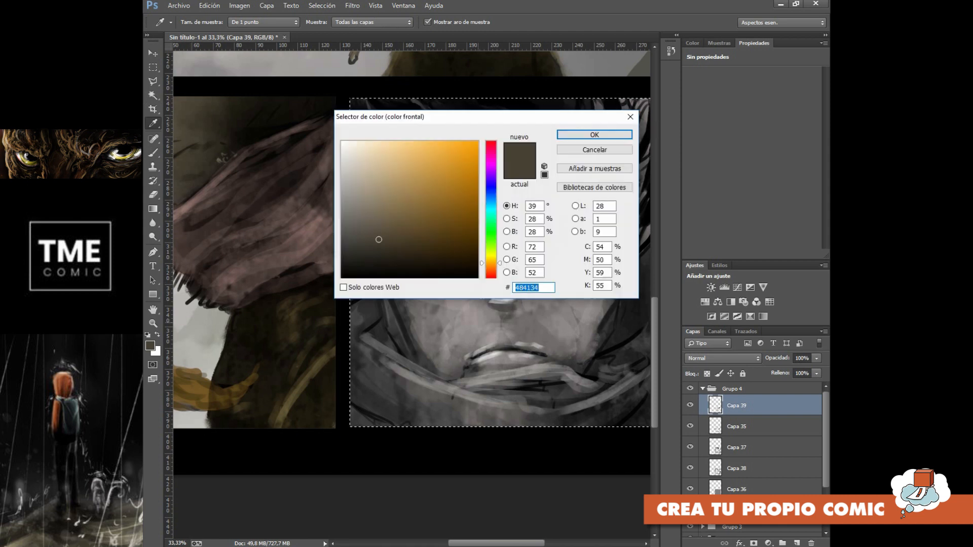
pyautogui.click(385, 182)
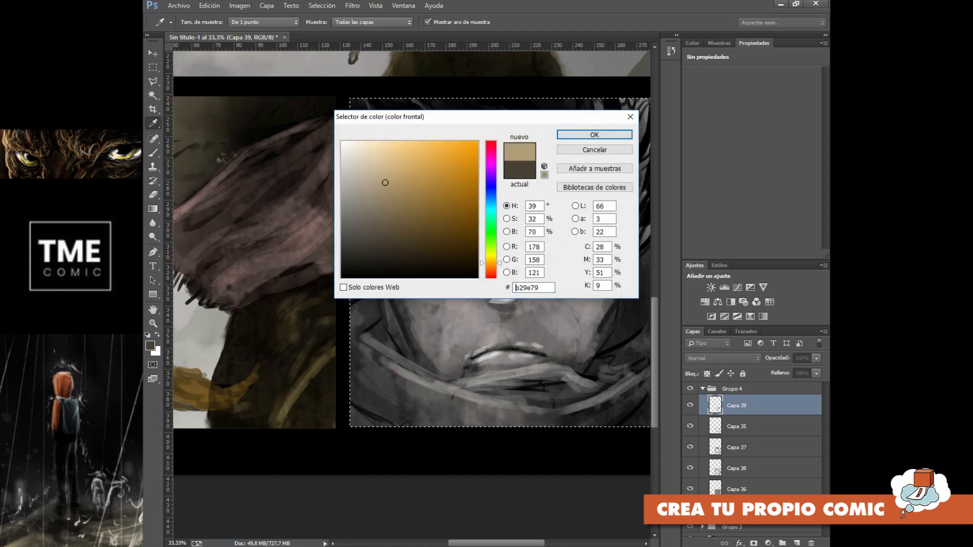
pyautogui.click(384, 164)
pyautogui.press('Return')
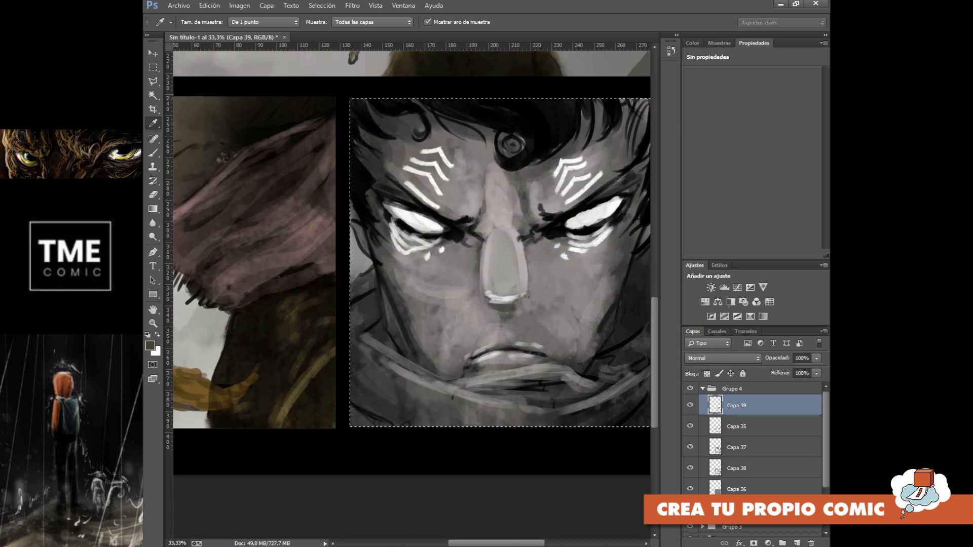
pyautogui.click(797, 543)
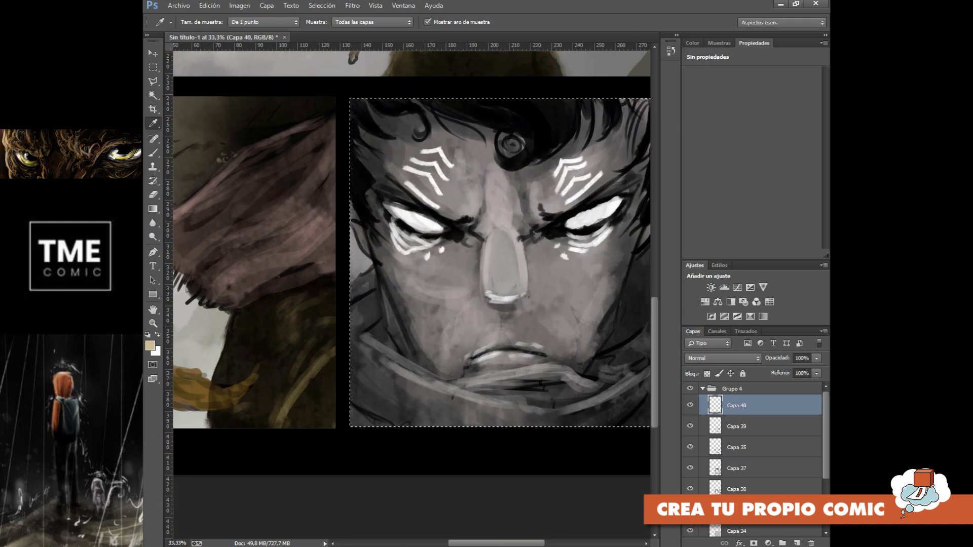
# Compare the panel with Capa 40 hidden and shown, and set that layer's blend mode to Multiplicar
pyautogui.click(691, 405)
pyautogui.click(690, 405)
pyautogui.click(722, 358)
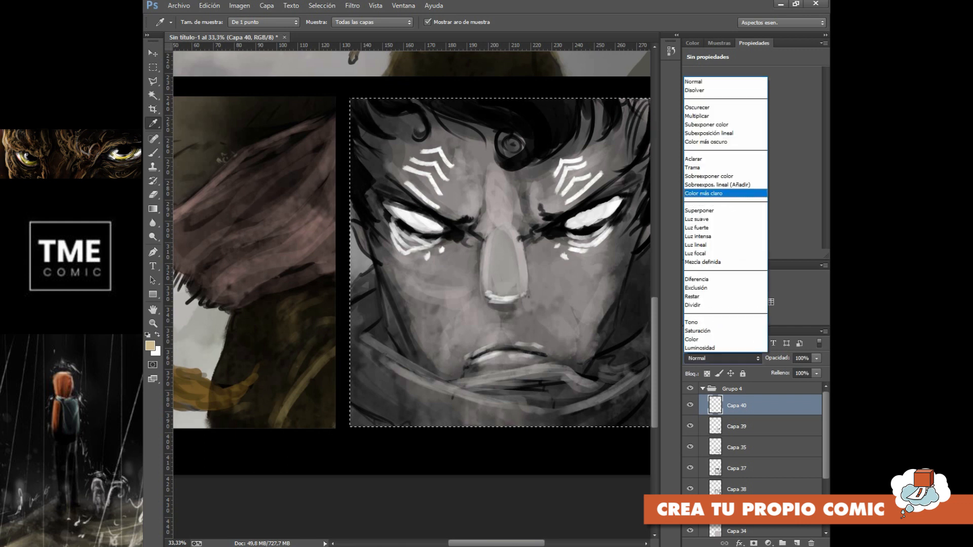
pyautogui.click(724, 116)
# Paint the whole face of the fourth panel with the beige skin tone using a soft 334 px brush
pyautogui.click(152, 152)
pyautogui.click(198, 22)
pyautogui.scroll(5, 234, 121)
pyautogui.click(235, 106)
pyautogui.moveTo(216, 56); pyautogui.dragTo(260, 56)
pyautogui.moveTo(389, 146)
pyautogui.mouseDown()
pyautogui.moveTo(453, 187)
pyautogui.moveTo(471, 163)
pyautogui.moveTo(479, 263)
pyautogui.moveTo(439, 294)
pyautogui.moveTo(390, 233)
pyautogui.moveTo(419, 246)
pyautogui.moveTo(436, 345)
pyautogui.moveTo(393, 319)
pyautogui.moveTo(476, 334)
pyautogui.moveTo(537, 177)
pyautogui.moveTo(573, 167)
pyautogui.moveTo(608, 127)
pyautogui.moveTo(643, 112)
pyautogui.mouseUp()
pyautogui.moveTo(537, 244)
pyautogui.mouseDown()
pyautogui.moveTo(583, 344)
pyautogui.moveTo(623, 238)
pyautogui.moveTo(557, 350)
pyautogui.moveTo(473, 373)
pyautogui.moveTo(471, 382)
pyautogui.moveTo(501, 390)
pyautogui.mouseUp()
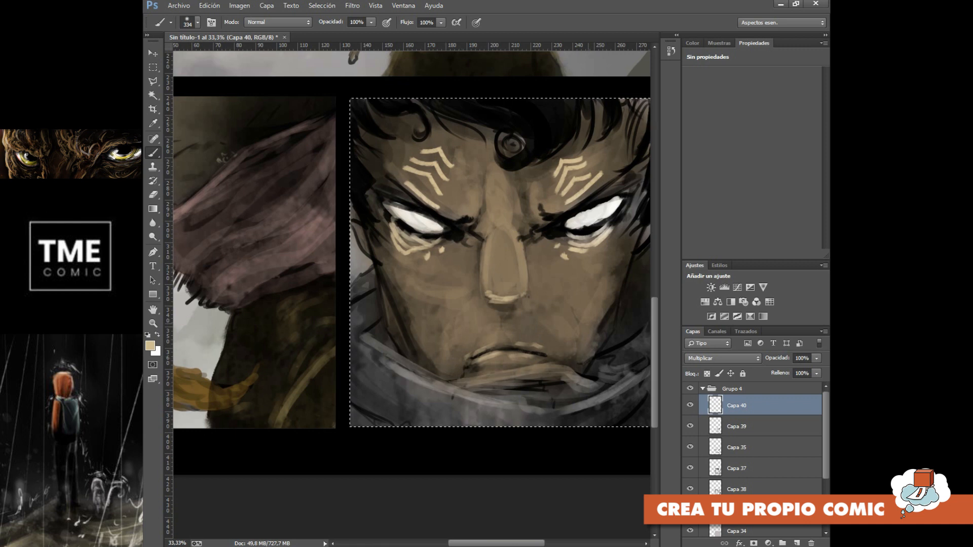
pyautogui.hotkey('ctrl', '-')
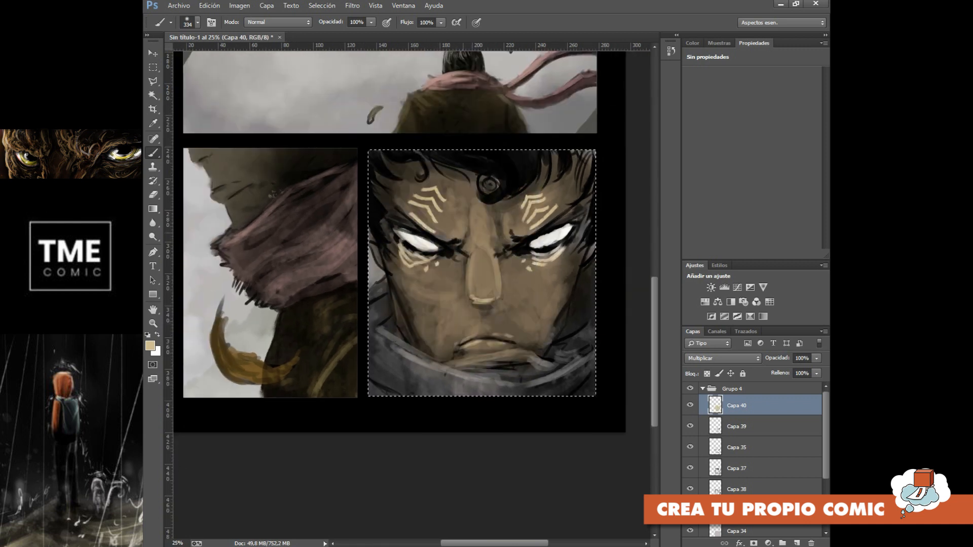
pyautogui.moveTo(579, 229)
pyautogui.mouseDown()
pyautogui.moveTo(571, 238)
pyautogui.moveTo(600, 217)
pyautogui.mouseUp()
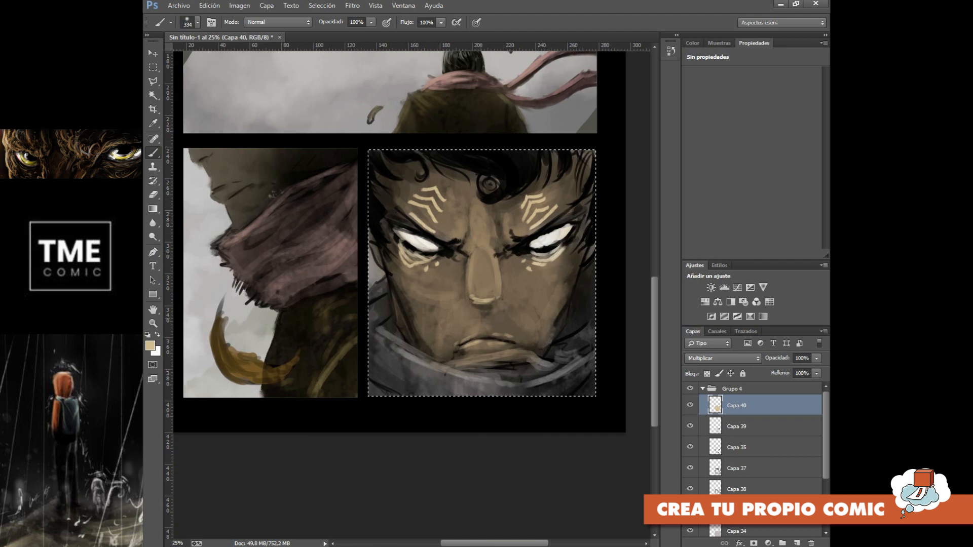
# Sample the scarf colour from the third panel and lighten it to the pink d8aba3 as the foreground colour
pyautogui.press('i')
pyautogui.click(313, 219)
pyautogui.click(380, 165)
pyautogui.click(594, 134)
pyautogui.click(363, 347)
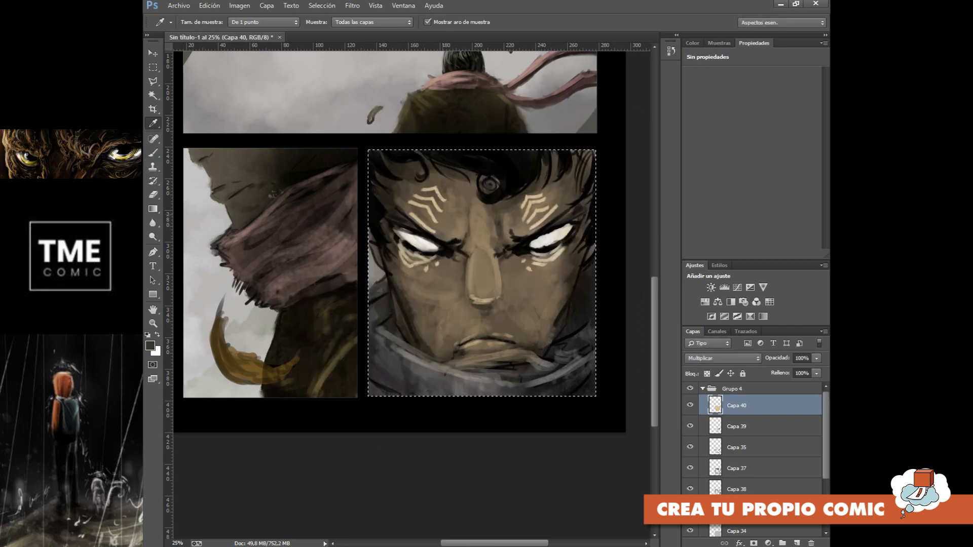
pyautogui.click(246, 211)
pyautogui.click(150, 345)
pyautogui.click(375, 162)
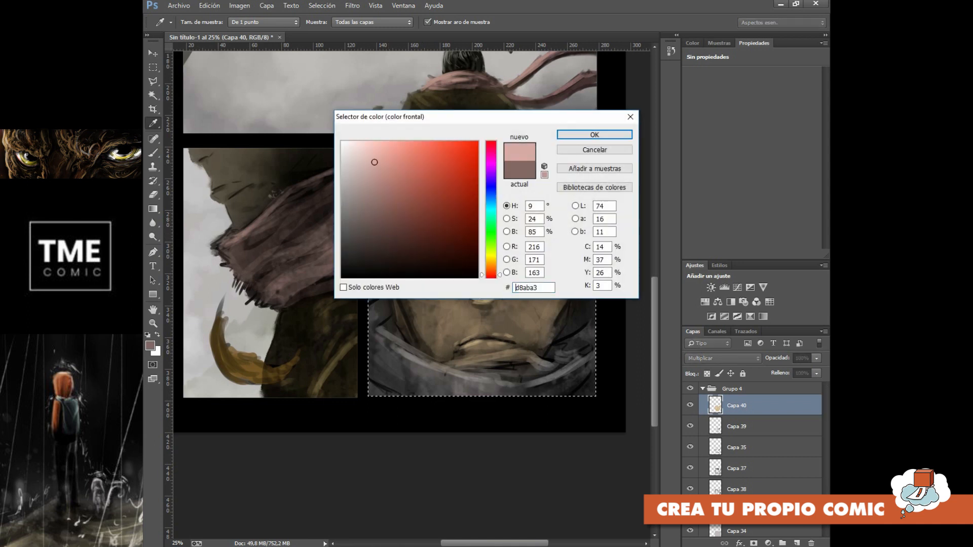
pyautogui.click(594, 134)
# Paint the scarf around the face's chin and neck with the pink tone
pyautogui.press('b')
pyautogui.moveTo(375, 334)
pyautogui.mouseDown()
pyautogui.moveTo(441, 390)
pyautogui.moveTo(481, 374)
pyautogui.moveTo(504, 385)
pyautogui.mouseUp()
pyautogui.moveTo(374, 389); pyautogui.dragTo(371, 302)
pyautogui.moveTo(517, 383)
pyautogui.mouseDown()
pyautogui.moveTo(589, 362)
pyautogui.moveTo(509, 371)
pyautogui.mouseUp()
pyautogui.moveTo(582, 338); pyautogui.dragTo(589, 325)
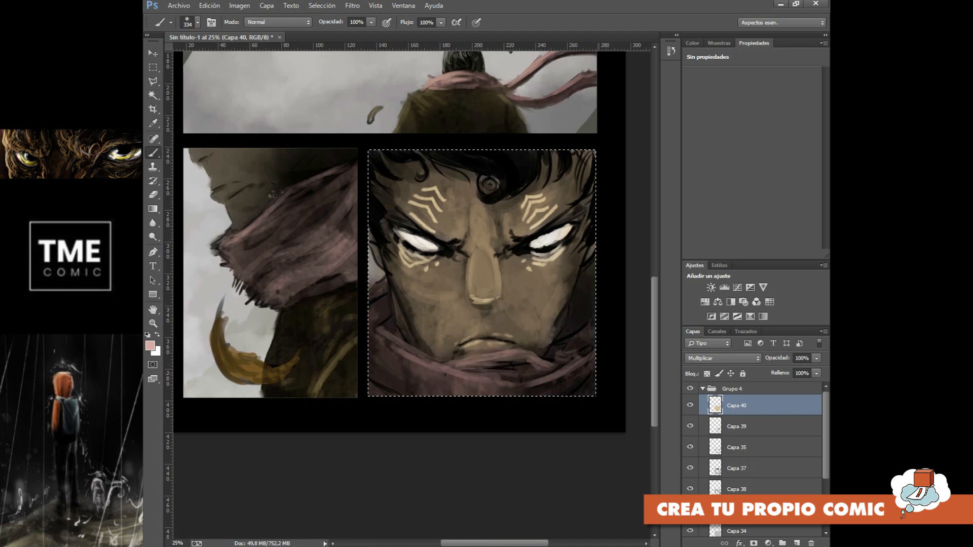
# Check the coloured fourth panel against the whole page and compare it with Capa 40 hidden and shown
pyautogui.hotkey('ctrl', '-')
pyautogui.hotkey('ctrl', '-')
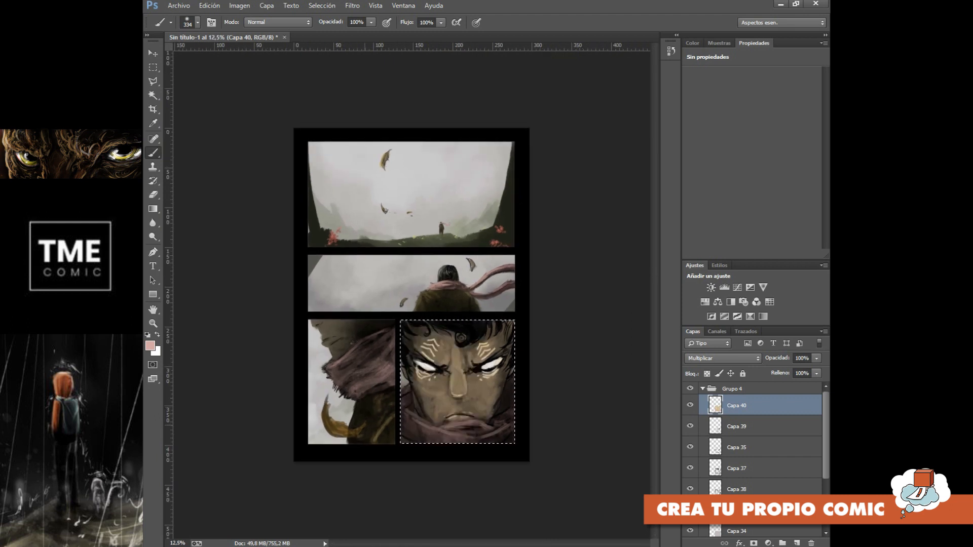
pyautogui.hotkey('ctrl', '+')
pyautogui.hotkey('ctrl', '+')
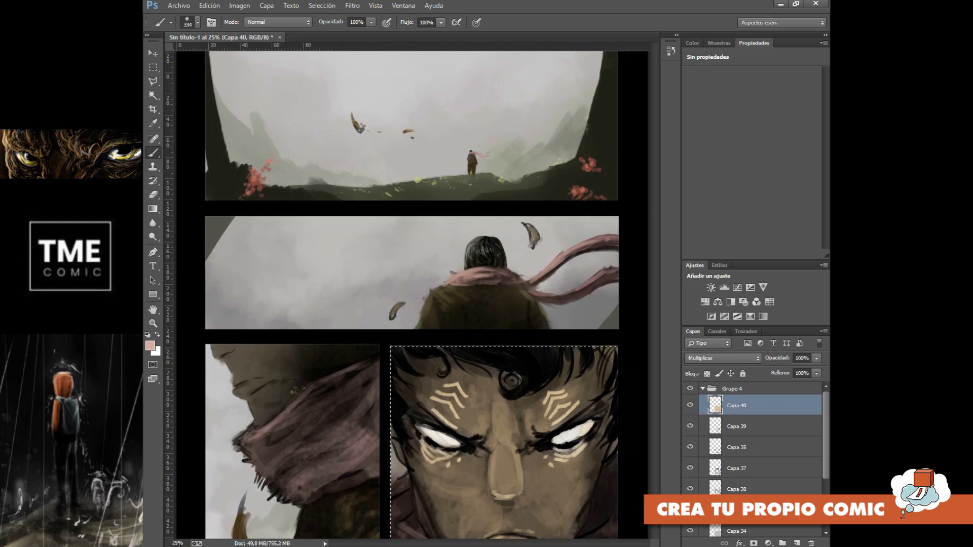
pyautogui.moveTo(486, 431); pyautogui.dragTo(386, 142)
pyautogui.click(689, 405)
pyautogui.click(689, 404)
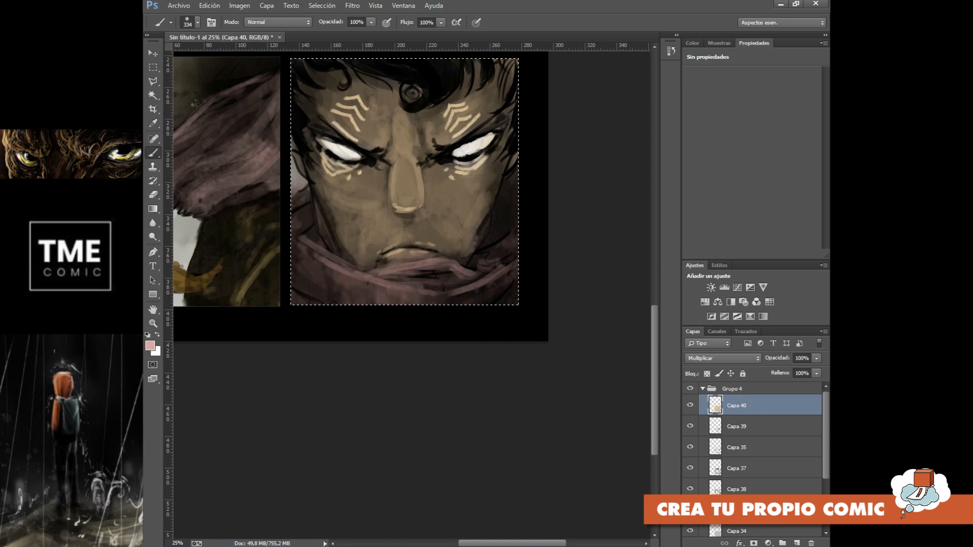
# Sample the brown skin tone from the face and shade the forehead, cheeks, nose sides and jaw with the soft brush
pyautogui.press('i')
pyautogui.click(376, 138)
pyautogui.click(153, 152)
pyautogui.moveTo(352, 113)
pyautogui.mouseDown()
pyautogui.moveTo(373, 126)
pyautogui.moveTo(394, 103)
pyautogui.moveTo(340, 131)
pyautogui.moveTo(319, 103)
pyautogui.mouseUp()
pyautogui.moveTo(298, 167)
pyautogui.mouseDown()
pyautogui.moveTo(322, 185)
pyautogui.moveTo(368, 264)
pyautogui.mouseUp()
pyautogui.moveTo(347, 175); pyautogui.dragTo(395, 231)
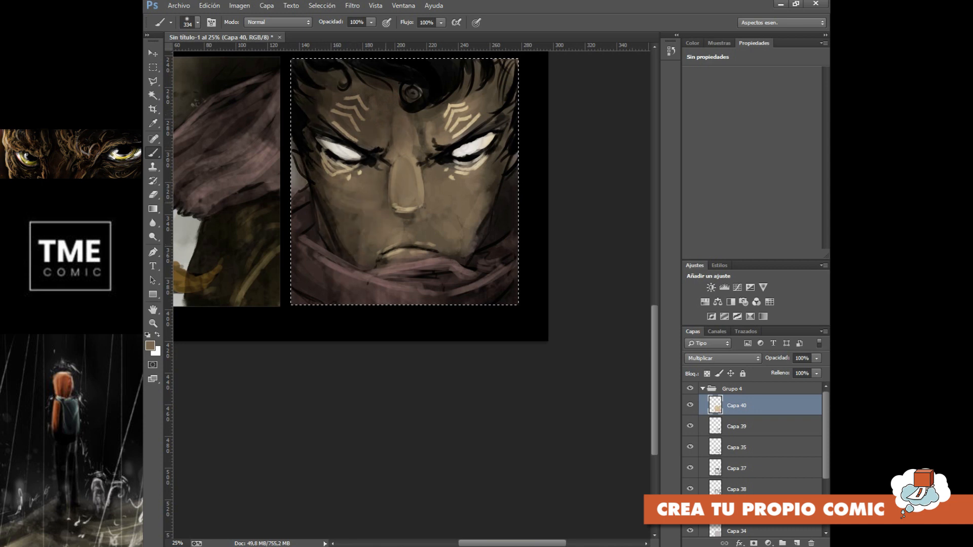
pyautogui.moveTo(406, 144); pyautogui.dragTo(378, 193)
pyautogui.moveTo(436, 130)
pyautogui.mouseDown()
pyautogui.moveTo(439, 210)
pyautogui.moveTo(434, 152)
pyautogui.mouseUp()
pyautogui.moveTo(499, 114)
pyautogui.mouseDown()
pyautogui.moveTo(490, 186)
pyautogui.moveTo(456, 246)
pyautogui.mouseUp()
pyautogui.moveTo(482, 160); pyautogui.dragTo(463, 187)
pyautogui.moveTo(454, 243); pyautogui.dragTo(448, 243)
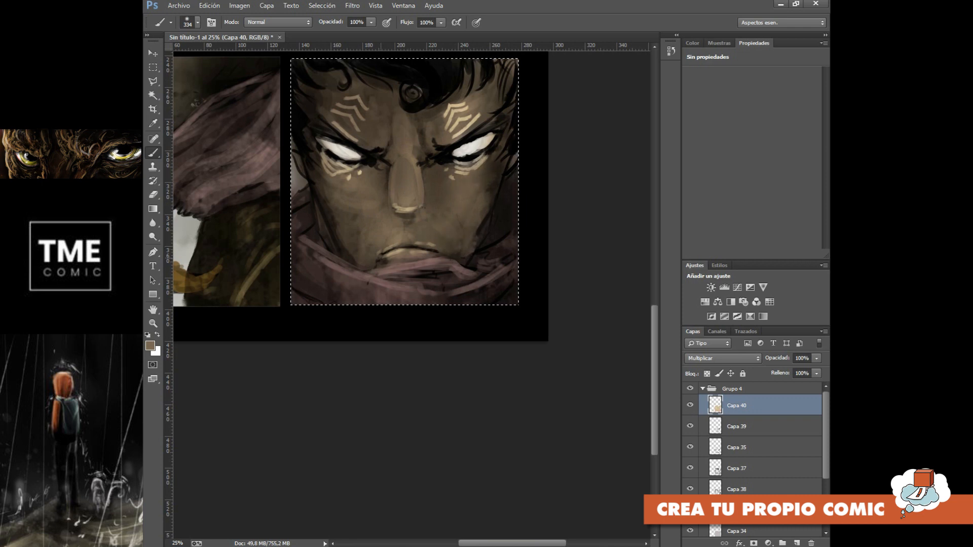
# Erase the excess colour at the left edge of the fourth panel beside the face with a 71 px eraser
pyautogui.hotkey('ctrl', '-')
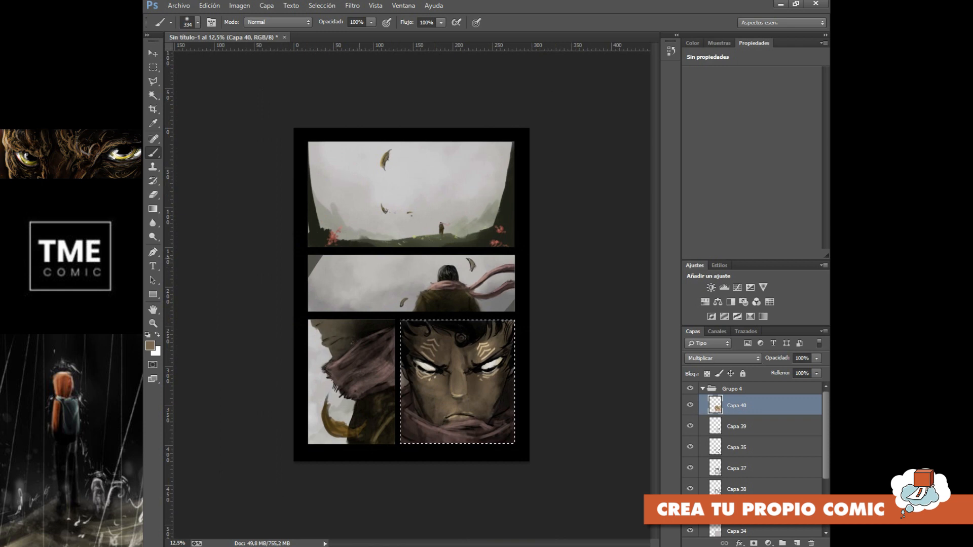
pyautogui.press('e')
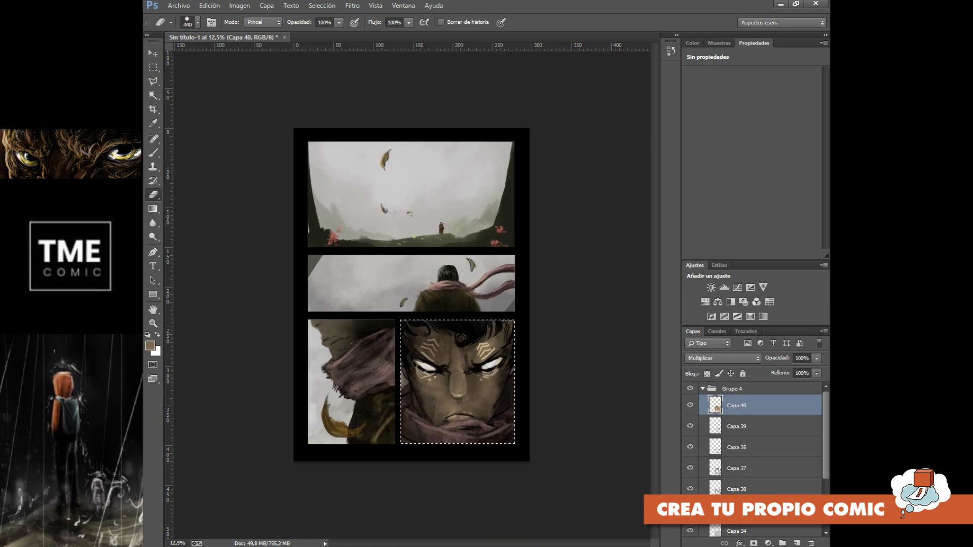
pyautogui.click(197, 22)
pyautogui.moveTo(265, 56); pyautogui.dragTo(226, 57)
pyautogui.moveTo(405, 376); pyautogui.dragTo(404, 383)
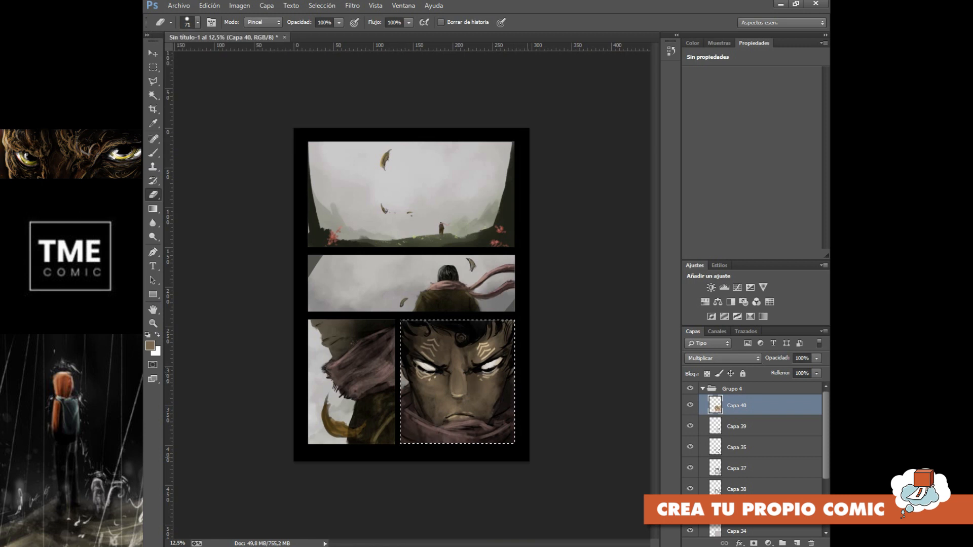
# Add a new layer above Capa 40 and paint a white glow over both eyes with the soft brush at 34% opacity
pyautogui.press('b')
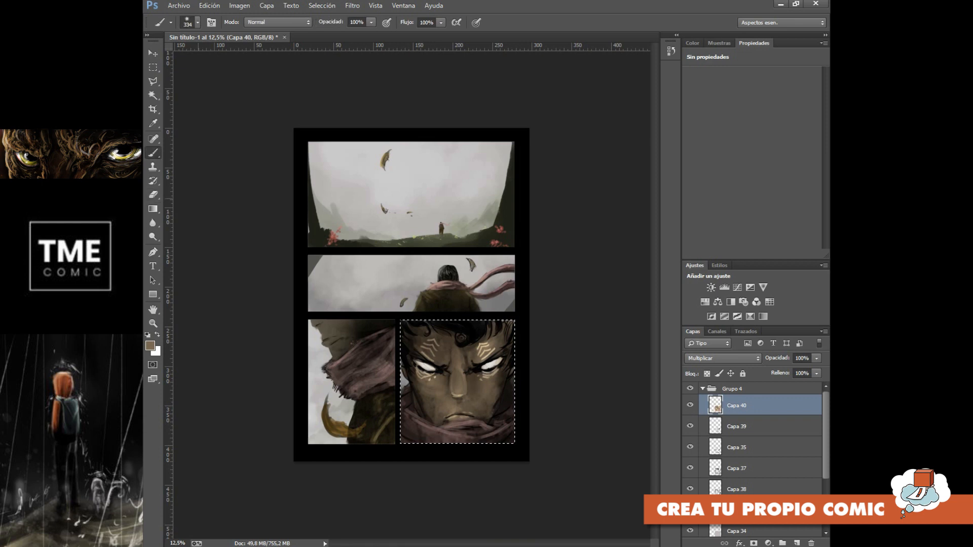
pyautogui.hotkey('ctrl', '+')
pyautogui.hotkey('ctrl', '+')
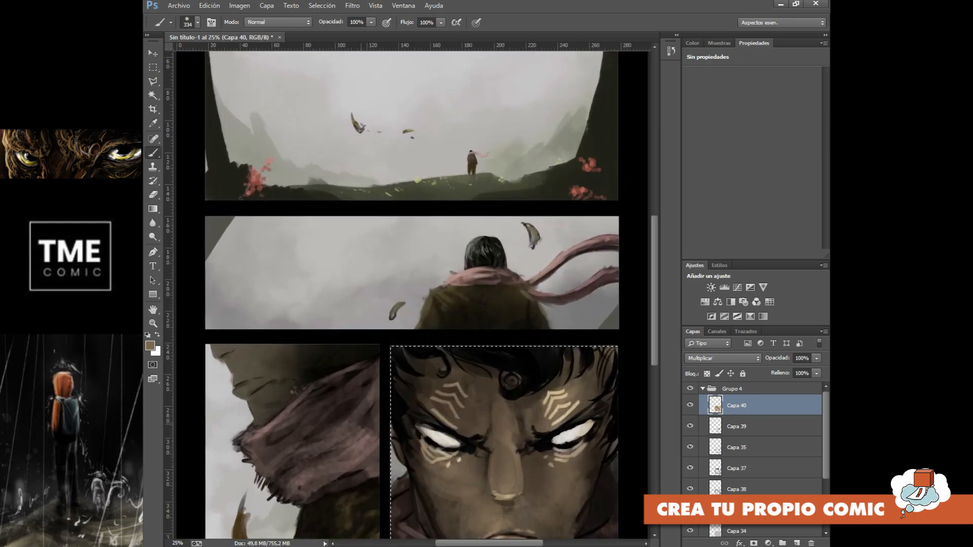
pyautogui.moveTo(456, 405); pyautogui.dragTo(387, 241)
pyautogui.press('x')
pyautogui.click(197, 22)
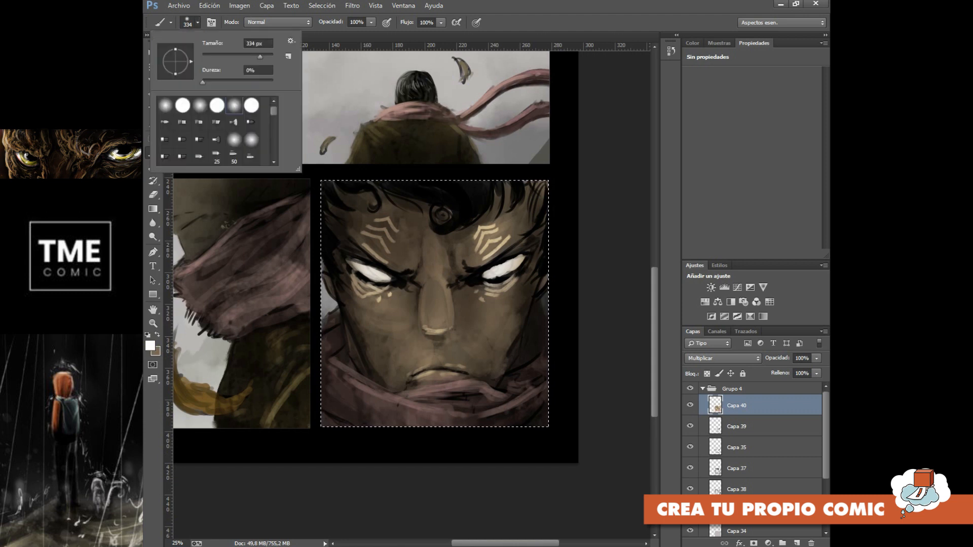
pyautogui.press('Escape')
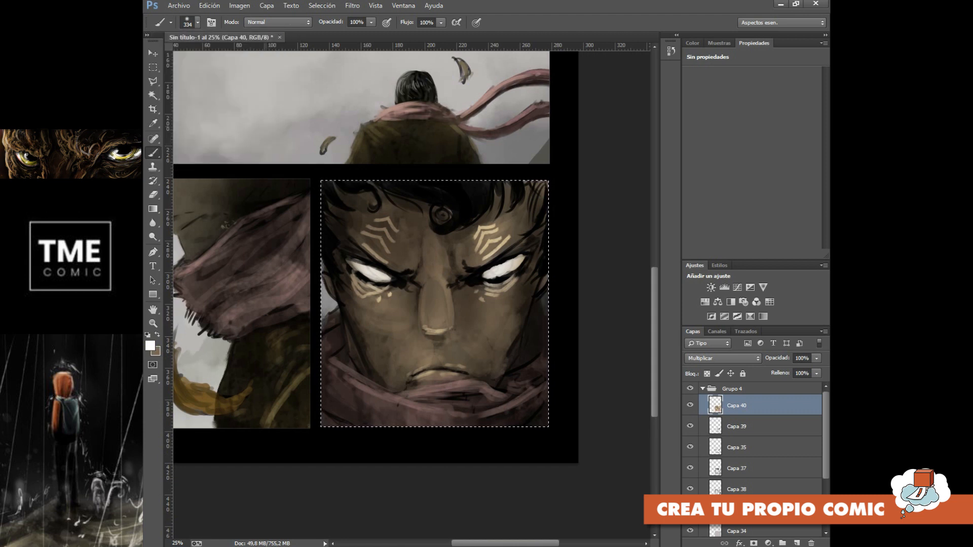
pyautogui.click(371, 22)
pyautogui.click(351, 34)
pyautogui.moveTo(351, 34); pyautogui.dragTo(335, 34)
pyautogui.click(796, 543)
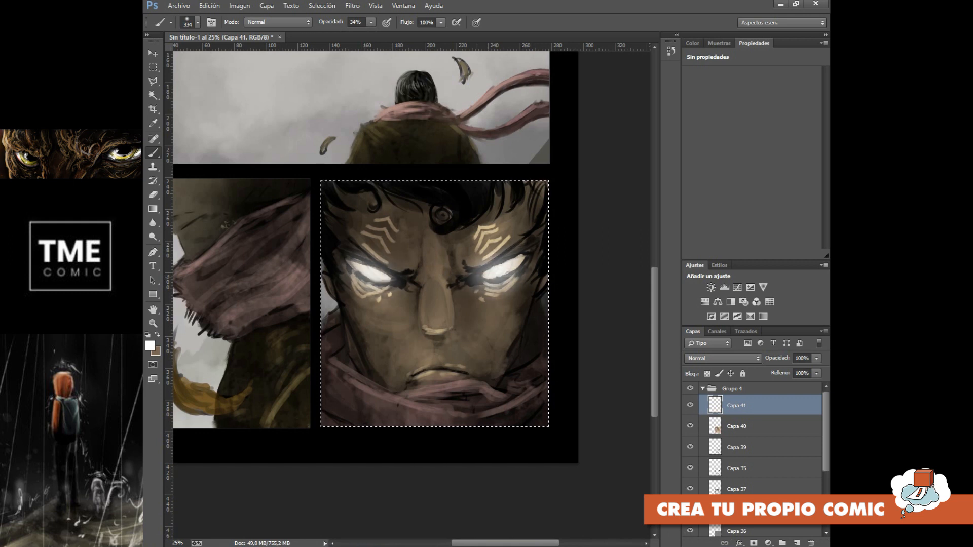
# Paint thin white highlights on the nose, hair and scarf edges and brighten the glow around both eyes with a 28 px brush
pyautogui.click(198, 22)
pyautogui.click(213, 56)
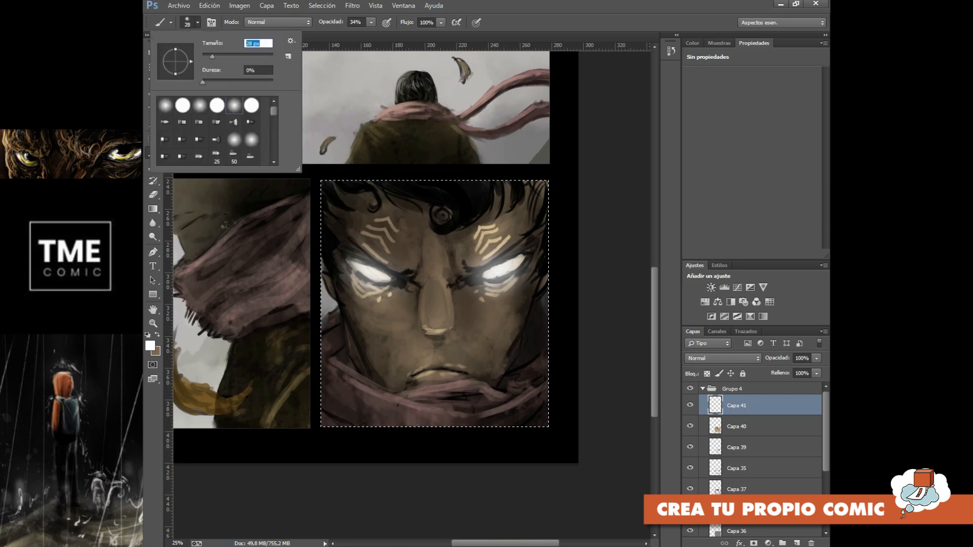
pyautogui.press('Return')
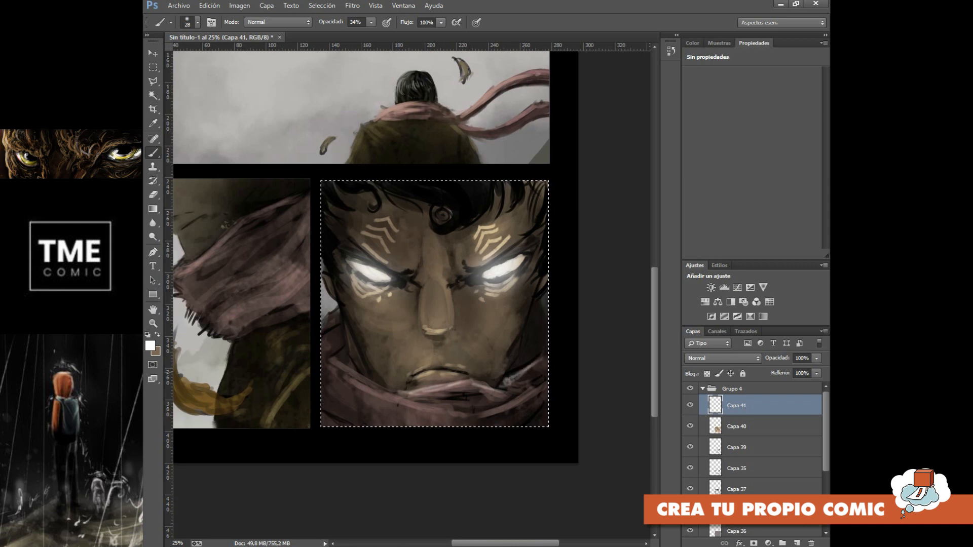
pyautogui.moveTo(416, 283); pyautogui.dragTo(420, 298)
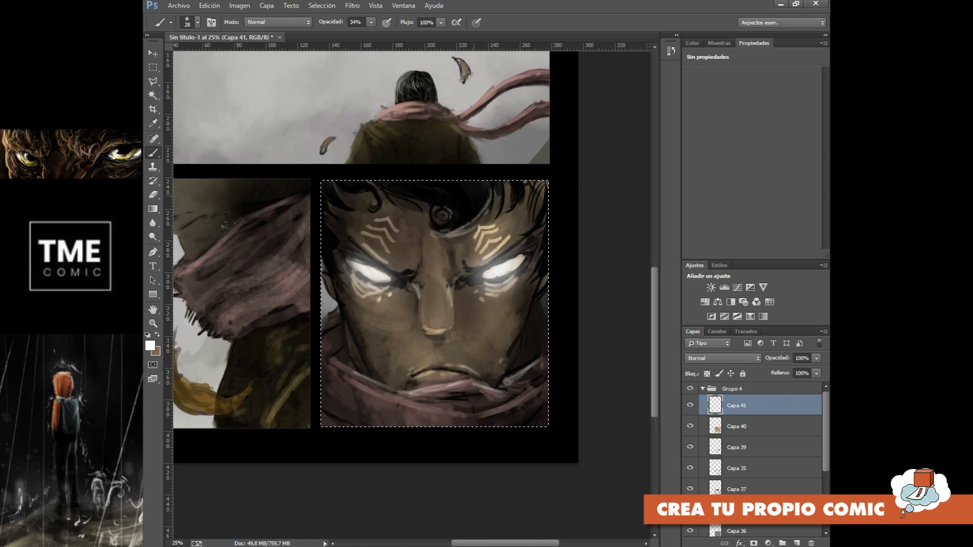
pyautogui.moveTo(497, 189)
pyautogui.mouseDown()
pyautogui.moveTo(503, 209)
pyautogui.moveTo(520, 204)
pyautogui.mouseUp()
pyautogui.moveTo(368, 269)
pyautogui.mouseDown()
pyautogui.moveTo(378, 276)
pyautogui.moveTo(370, 261)
pyautogui.moveTo(375, 274)
pyautogui.mouseUp()
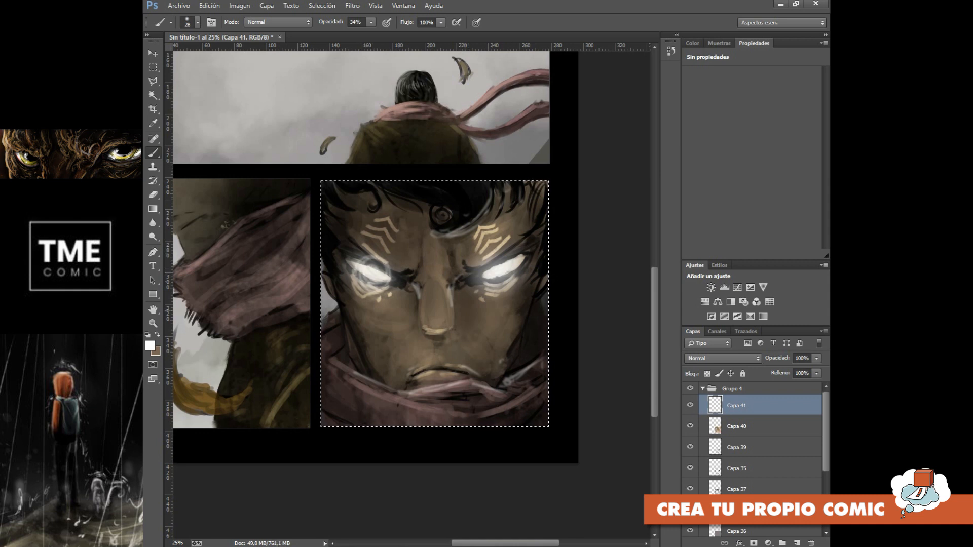
pyautogui.moveTo(495, 258); pyautogui.dragTo(517, 284)
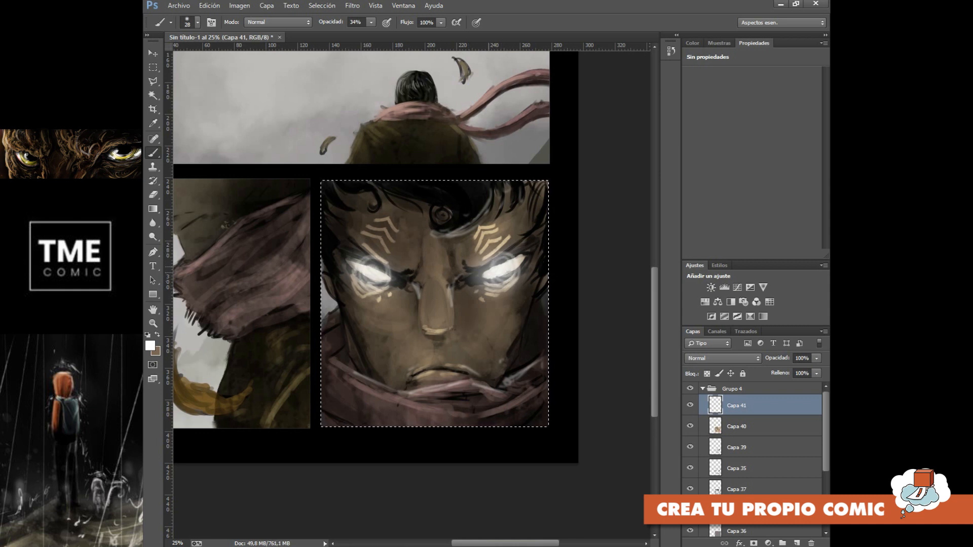
# Clear the selection around the fourth panel and collapse the Grupo 4 layer group
pyautogui.hotkey('ctrl', '-')
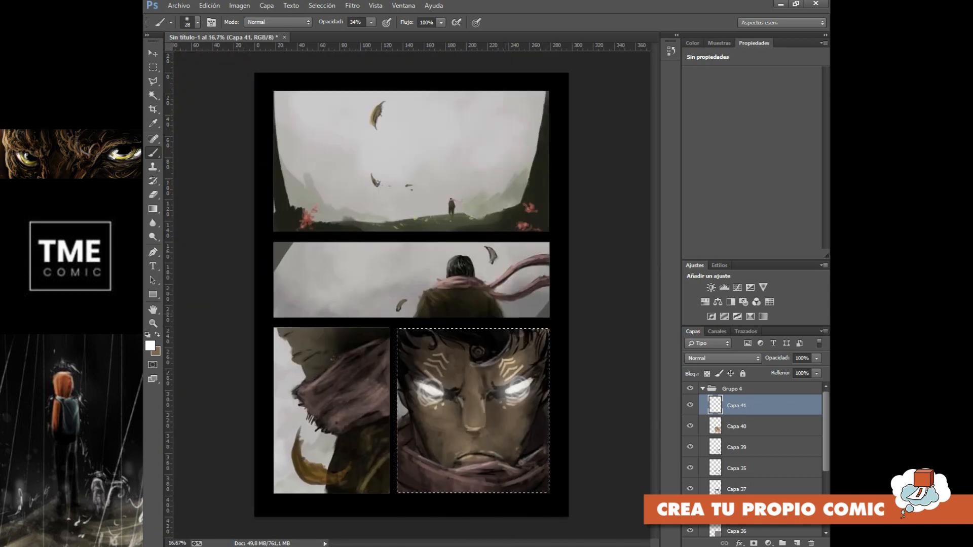
pyautogui.click(152, 95)
pyautogui.hotkey('ctrl', 'd')
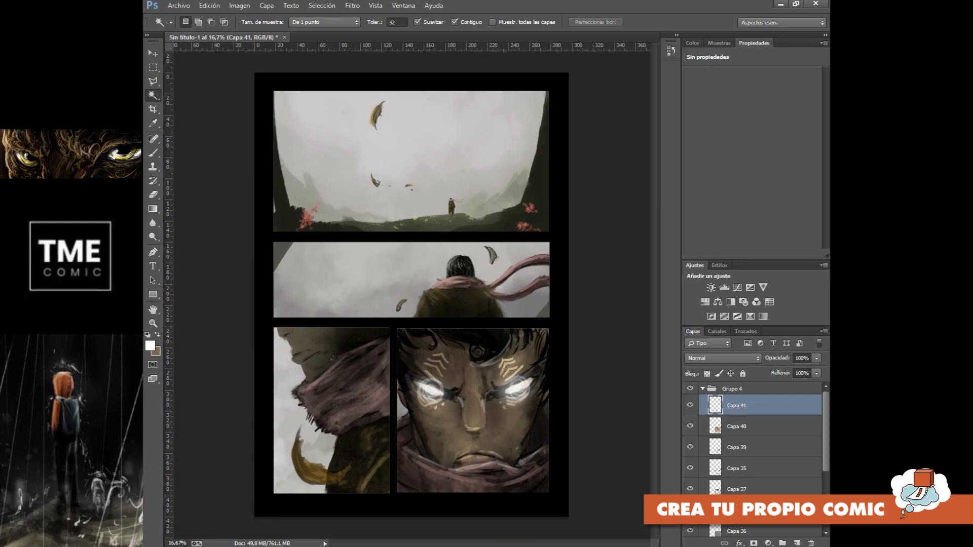
pyautogui.click(702, 388)
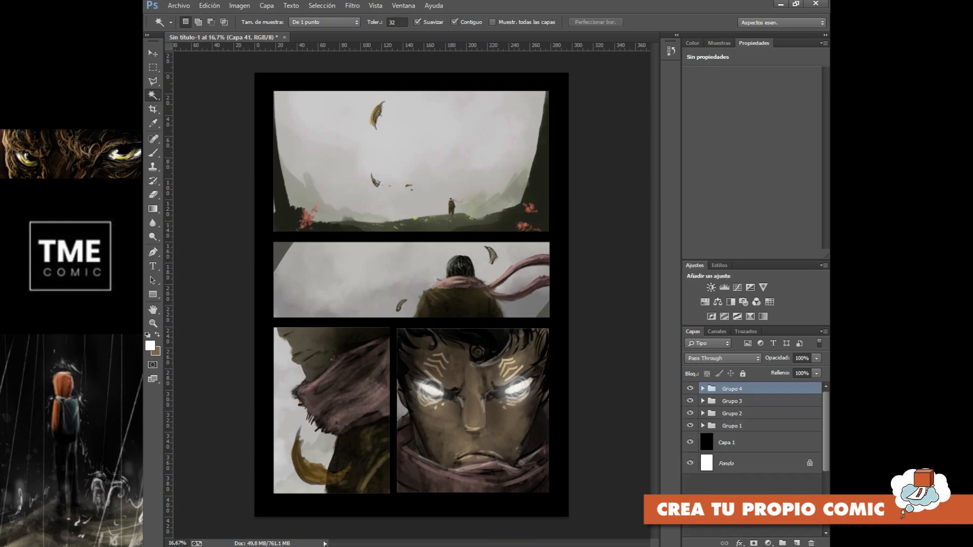
# Try brightening Grupo 4 with a clipped Brillo/contraste adjustment layer, and discard it along with an extra blank layer
pyautogui.click(768, 544)
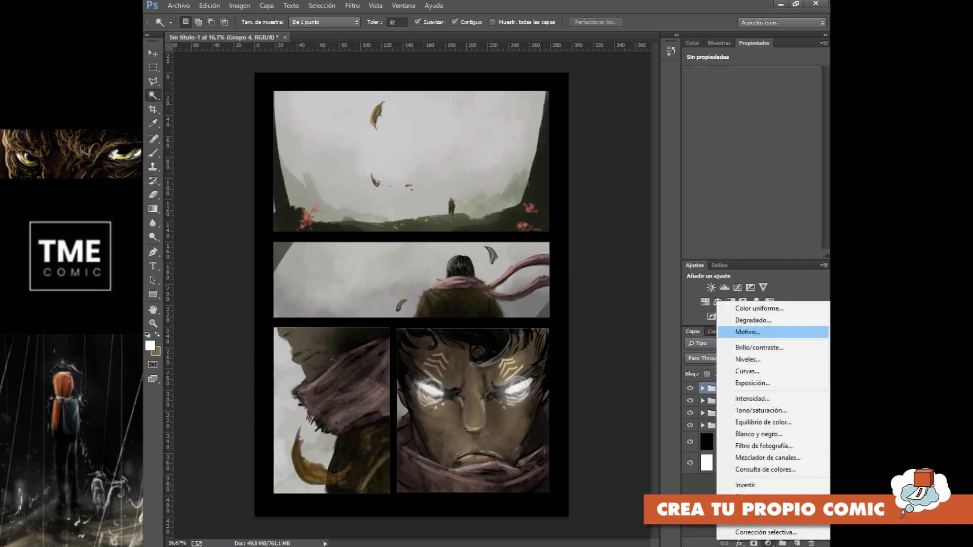
pyautogui.click(748, 347)
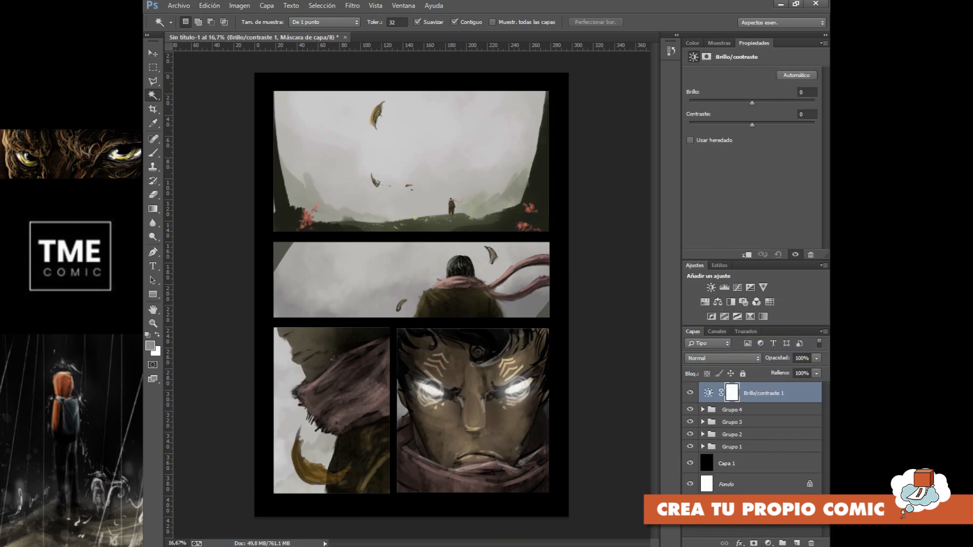
pyautogui.moveTo(752, 103)
pyautogui.mouseDown()
pyautogui.moveTo(730, 103)
pyautogui.moveTo(753, 103)
pyautogui.mouseUp()
pyautogui.click(733, 410)
pyautogui.click(764, 394)
pyautogui.hotkey('ctrl', 'alt', 'g')
pyautogui.moveTo(753, 103)
pyautogui.mouseDown()
pyautogui.moveTo(730, 102)
pyautogui.moveTo(766, 103)
pyautogui.mouseUp()
pyautogui.moveTo(770, 393); pyautogui.dragTo(810, 543)
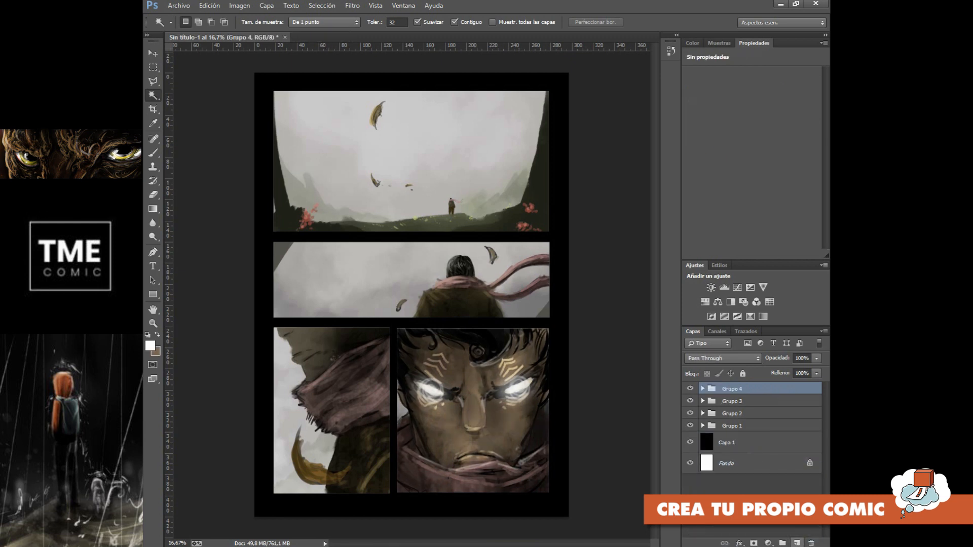
pyautogui.click(797, 543)
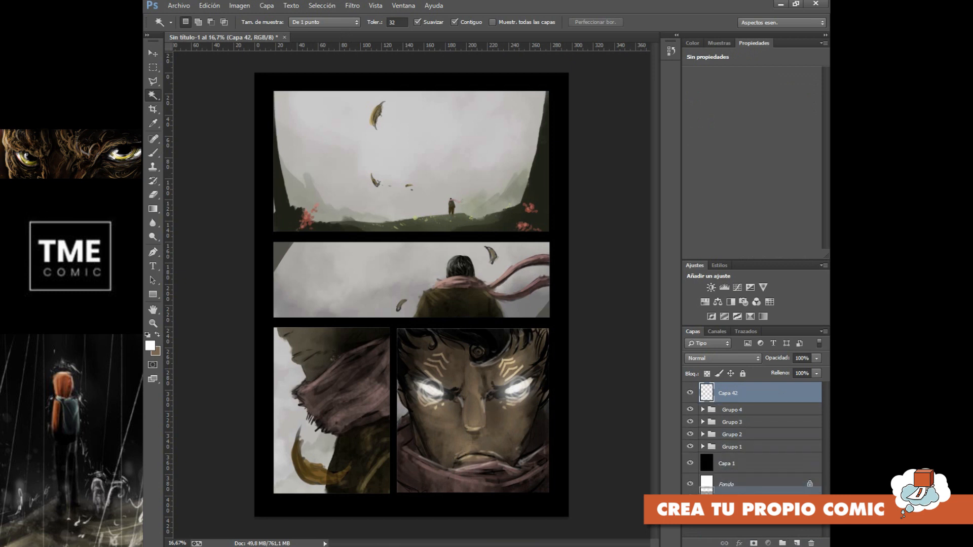
pyautogui.moveTo(760, 393); pyautogui.dragTo(811, 543)
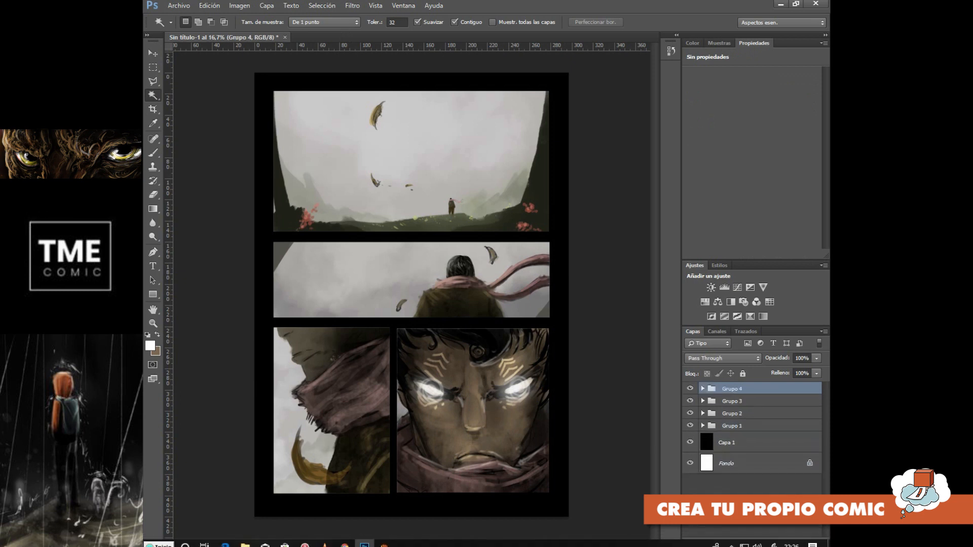
# Add a Brillo/contraste adjustment layer above all the panel groups with brightness -28 and contrast 18
pyautogui.click(768, 543)
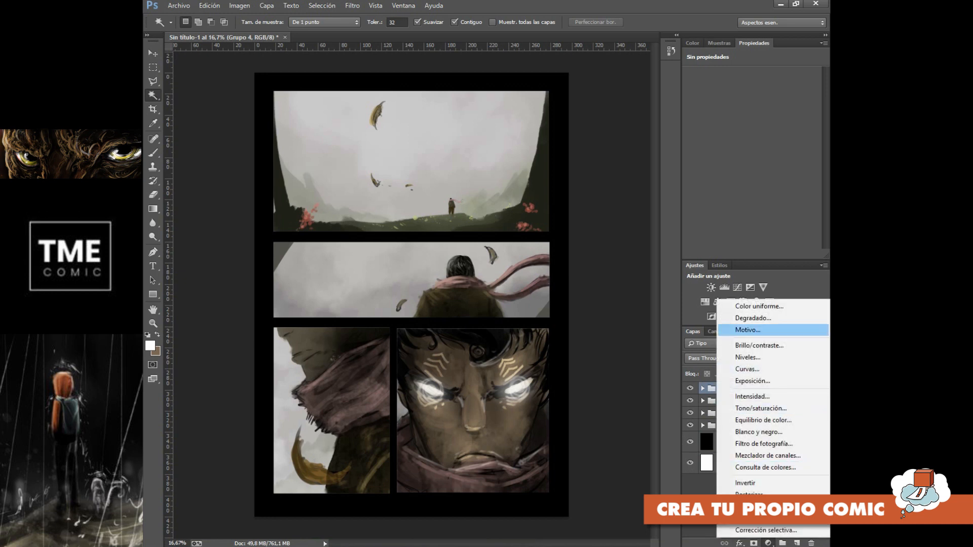
pyautogui.click(750, 345)
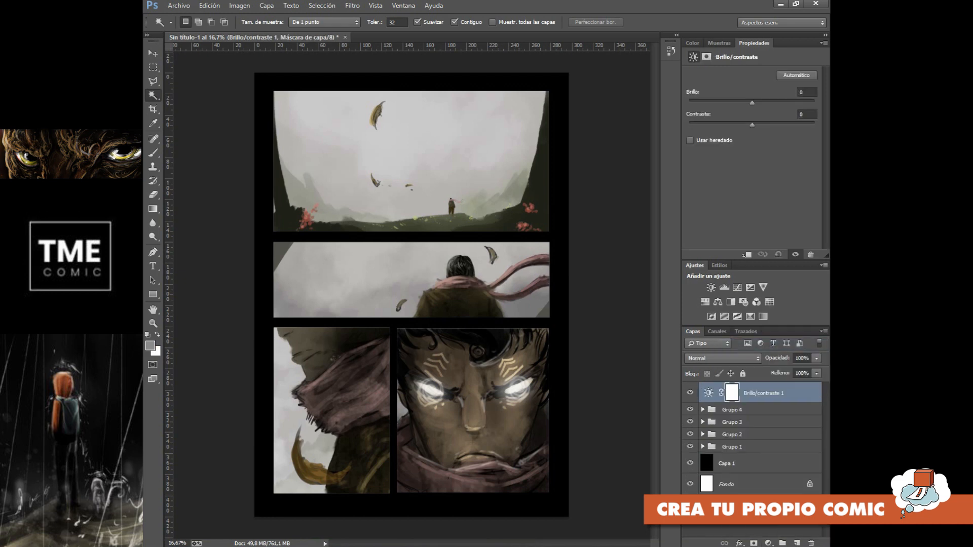
pyautogui.moveTo(751, 103); pyautogui.dragTo(767, 124)
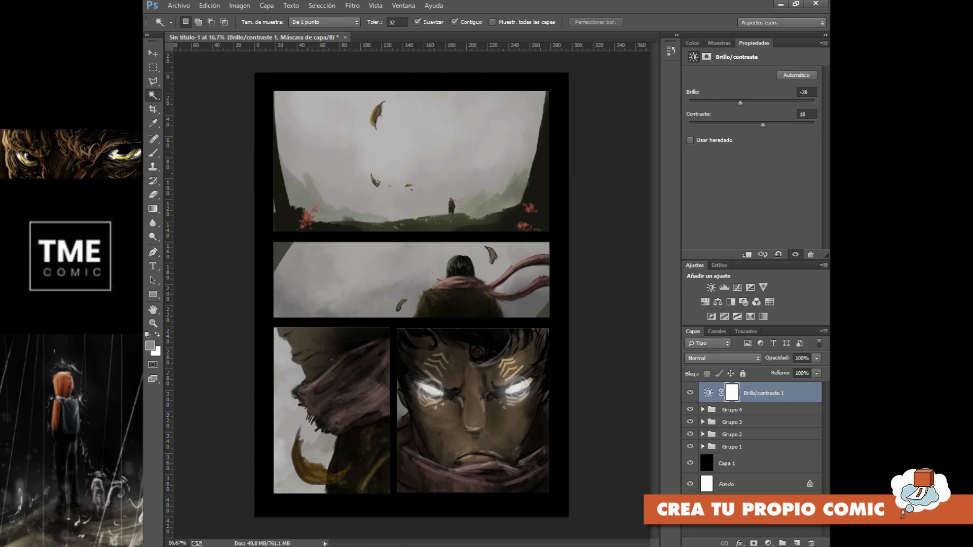
# Add a new layer above Capa 41 inside the Grupo 4 layer group
pyautogui.click(702, 410)
pyautogui.click(750, 427)
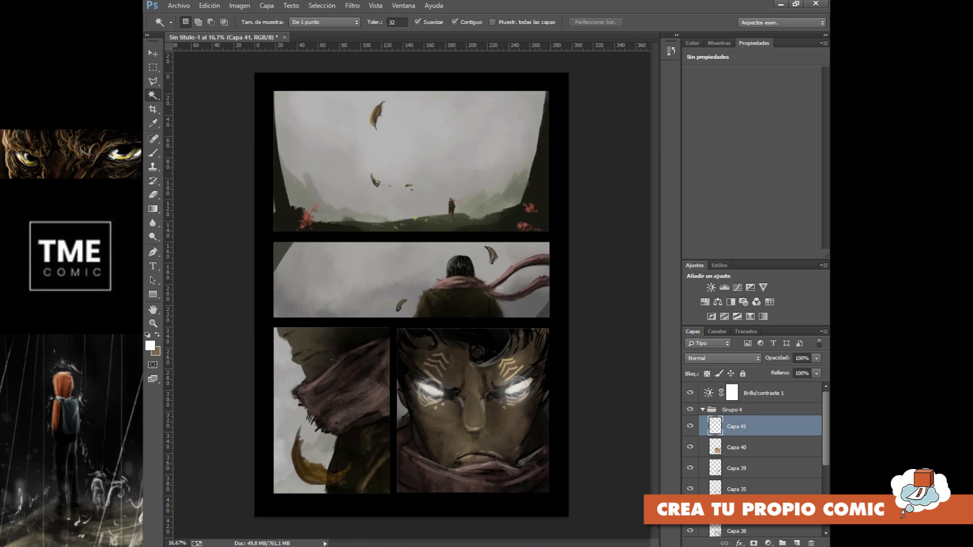
pyautogui.hotkey('ctrl', 'n')
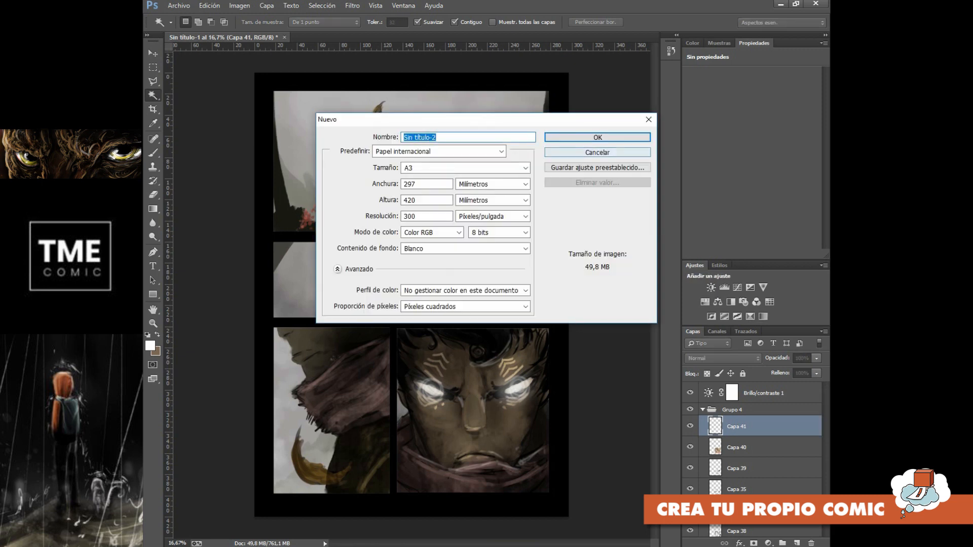
pyautogui.press('Escape')
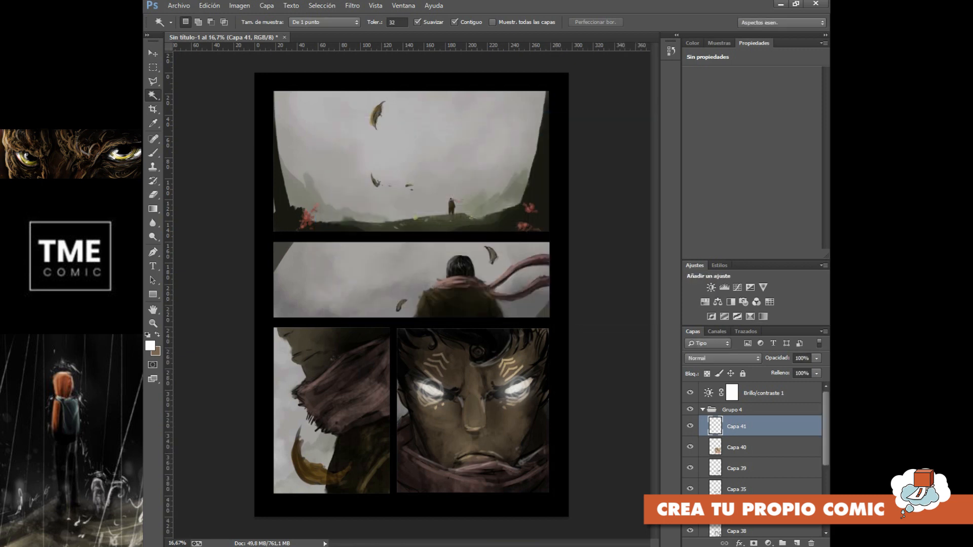
pyautogui.click(797, 543)
# Set up a black textured-preset brush at 50 px and 100% opacity for work on the fourth panel
pyautogui.hotkey('ctrl', '+')
pyautogui.scroll(-3, 405, 293)
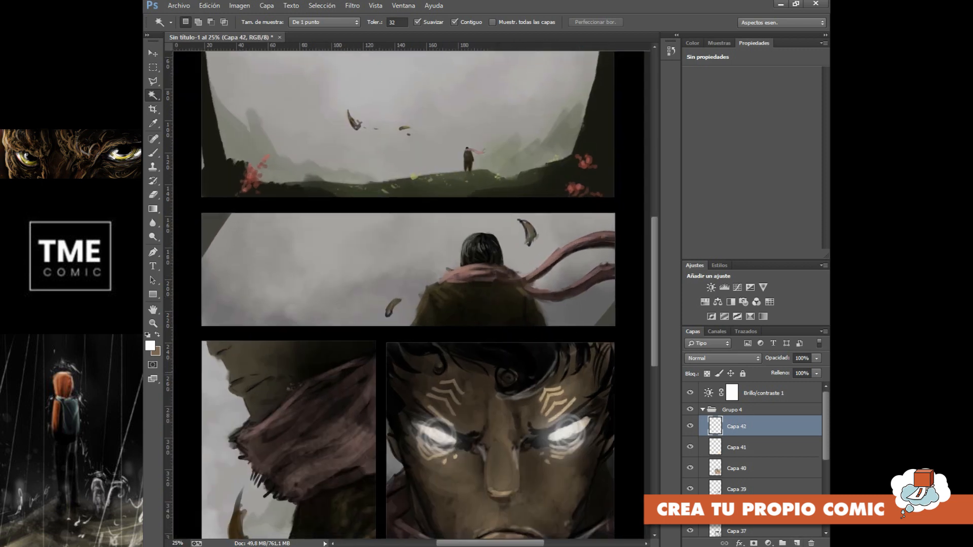
pyautogui.press('d')
pyautogui.press('b')
pyautogui.click(197, 22)
pyautogui.scroll(-3, 215, 130)
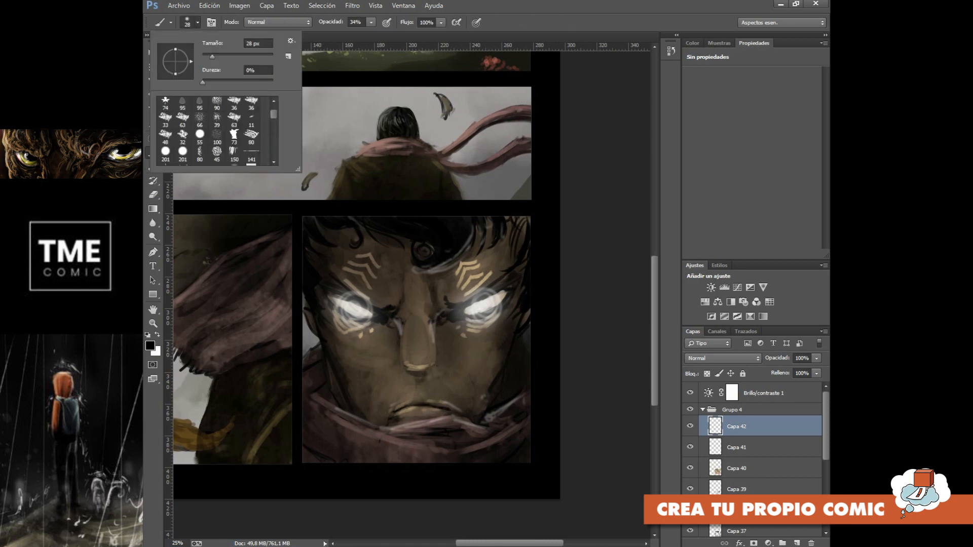
pyautogui.scroll(3, 216, 131)
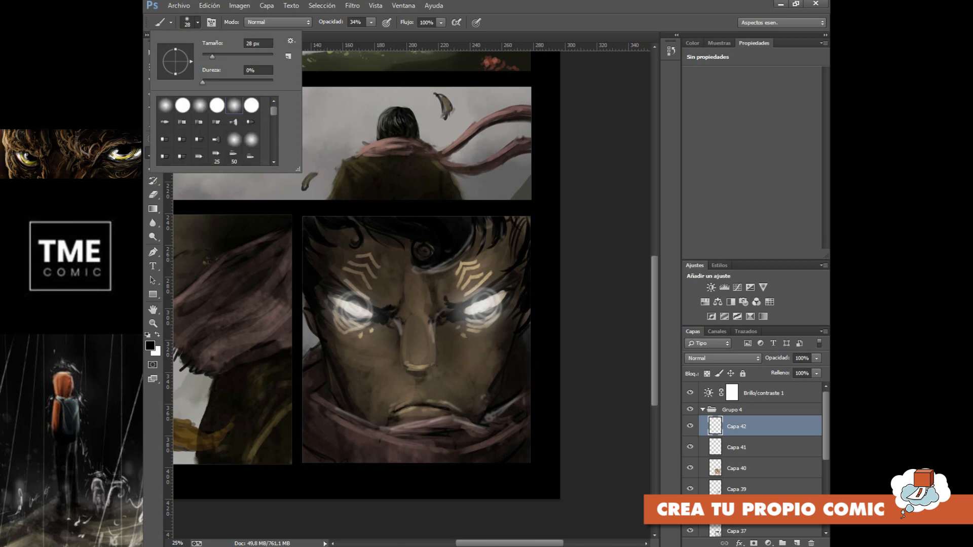
pyautogui.scroll(-3, 215, 131)
pyautogui.click(200, 135)
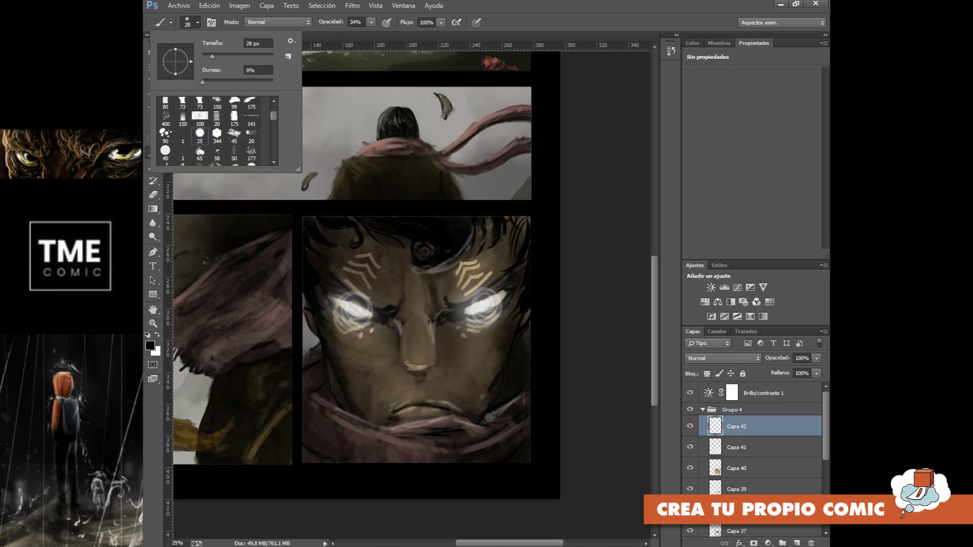
pyautogui.moveTo(211, 56); pyautogui.dragTo(219, 56)
pyautogui.press('Return')
pyautogui.click(371, 22)
pyautogui.moveTo(371, 36); pyautogui.dragTo(410, 37)
# Paint loose black hair strands over the forehead and down both sides of the face in the fourth panel
pyautogui.moveTo(344, 247); pyautogui.dragTo(334, 249)
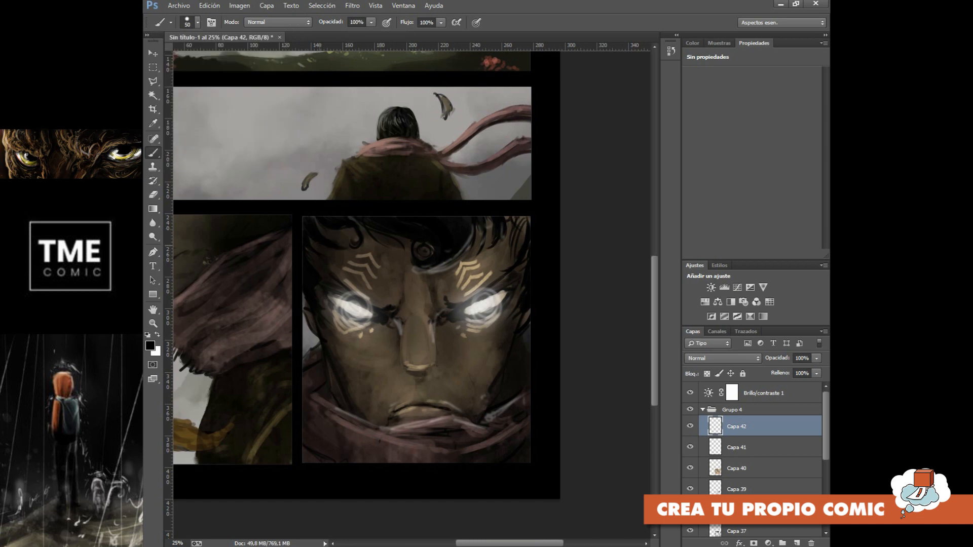
pyautogui.moveTo(308, 250); pyautogui.dragTo(334, 285)
pyautogui.moveTo(320, 285)
pyautogui.mouseDown()
pyautogui.moveTo(331, 320)
pyautogui.moveTo(320, 305)
pyautogui.mouseUp()
pyautogui.moveTo(328, 230)
pyautogui.mouseDown()
pyautogui.moveTo(361, 253)
pyautogui.moveTo(399, 255)
pyautogui.moveTo(414, 279)
pyautogui.mouseUp()
pyautogui.moveTo(407, 245); pyautogui.dragTo(416, 281)
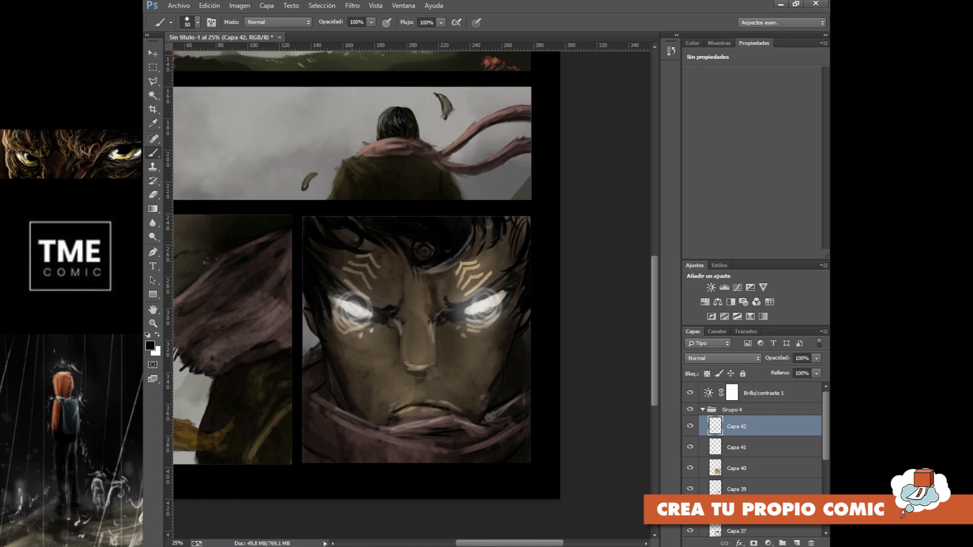
pyautogui.moveTo(427, 242); pyautogui.dragTo(432, 254)
pyautogui.moveTo(472, 224); pyautogui.dragTo(461, 250)
pyautogui.moveTo(405, 271)
pyautogui.mouseDown()
pyautogui.moveTo(441, 264)
pyautogui.moveTo(420, 274)
pyautogui.mouseUp()
pyautogui.moveTo(478, 225); pyautogui.dragTo(462, 266)
pyautogui.moveTo(499, 239)
pyautogui.mouseDown()
pyautogui.moveTo(477, 274)
pyautogui.moveTo(498, 246)
pyautogui.moveTo(502, 264)
pyautogui.mouseUp()
pyautogui.moveTo(525, 231); pyautogui.dragTo(518, 254)
pyautogui.moveTo(309, 293); pyautogui.dragTo(302, 307)
pyautogui.moveTo(320, 311); pyautogui.dragTo(303, 349)
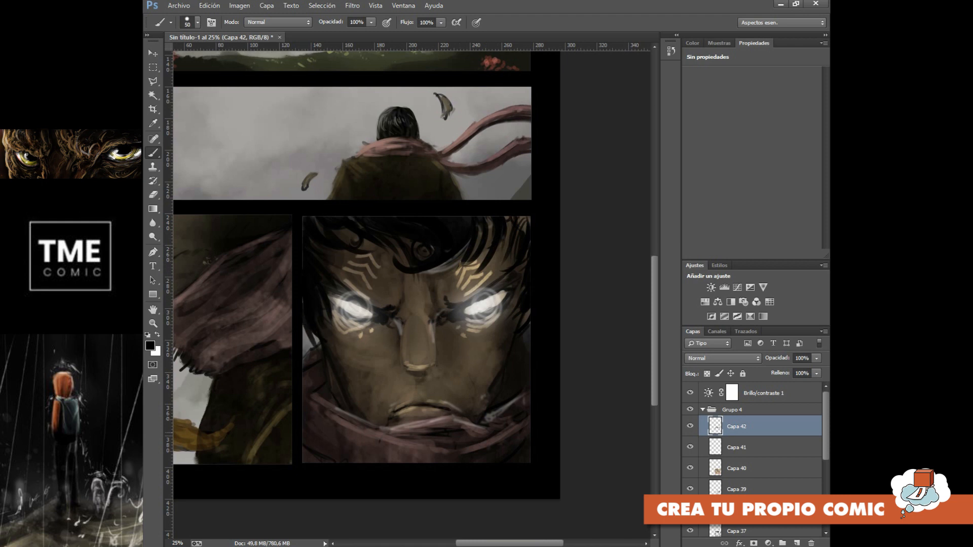
# Collapse Grupo 4 and scale the adjustment layer and all four panel groups together to 94.64% about their centre
pyautogui.hotkey('ctrl', '-')
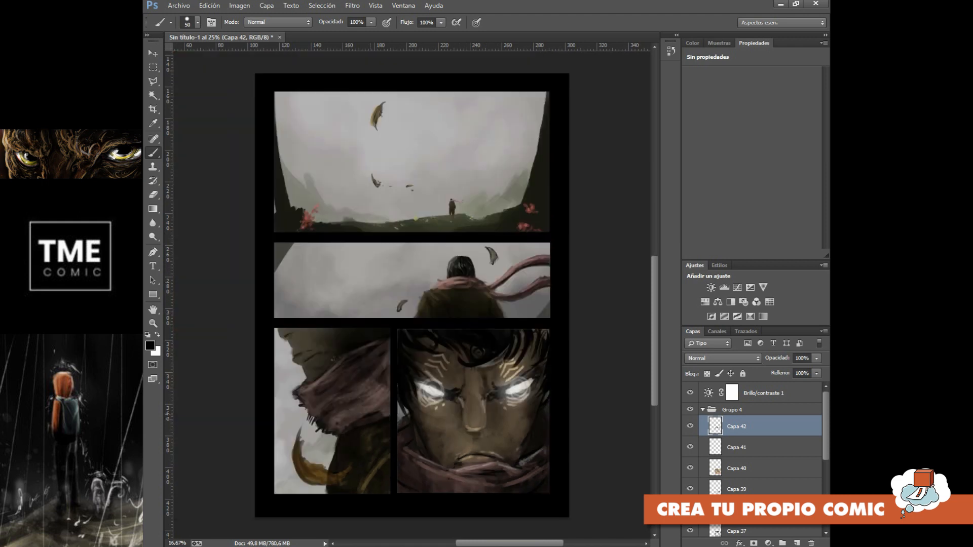
pyautogui.hotkey('ctrl', '-')
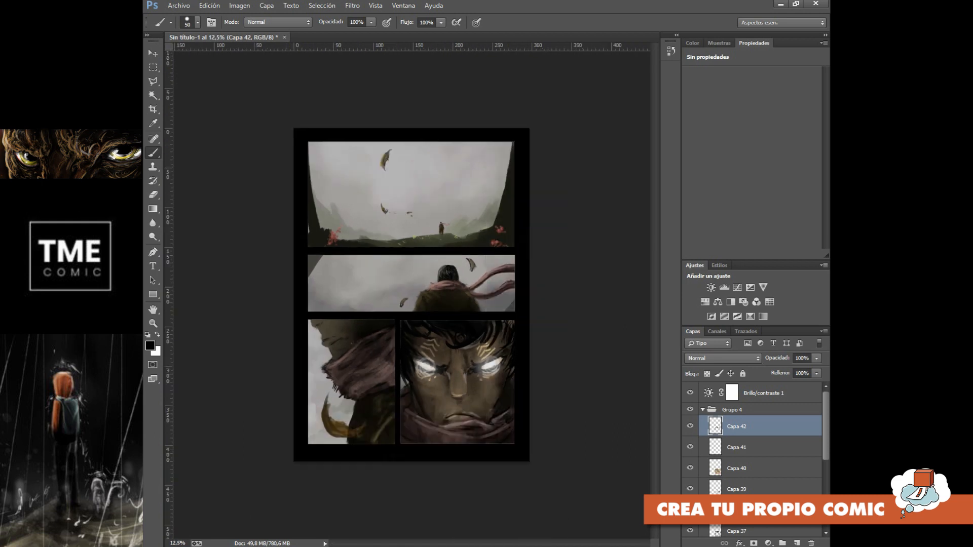
pyautogui.click(703, 410)
pyautogui.click(764, 394)
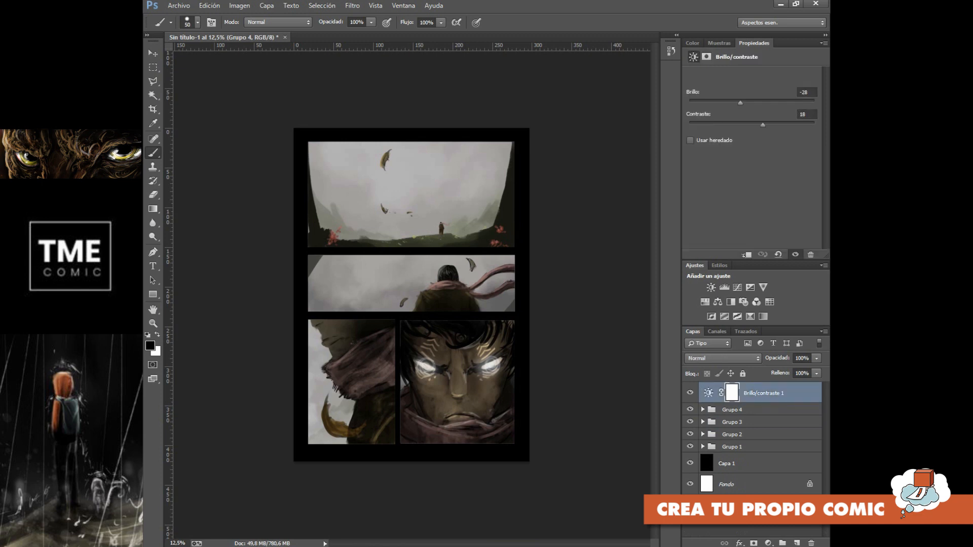
pyautogui.keyDown('shift'); pyautogui.click(732, 447); pyautogui.keyUp('shift')
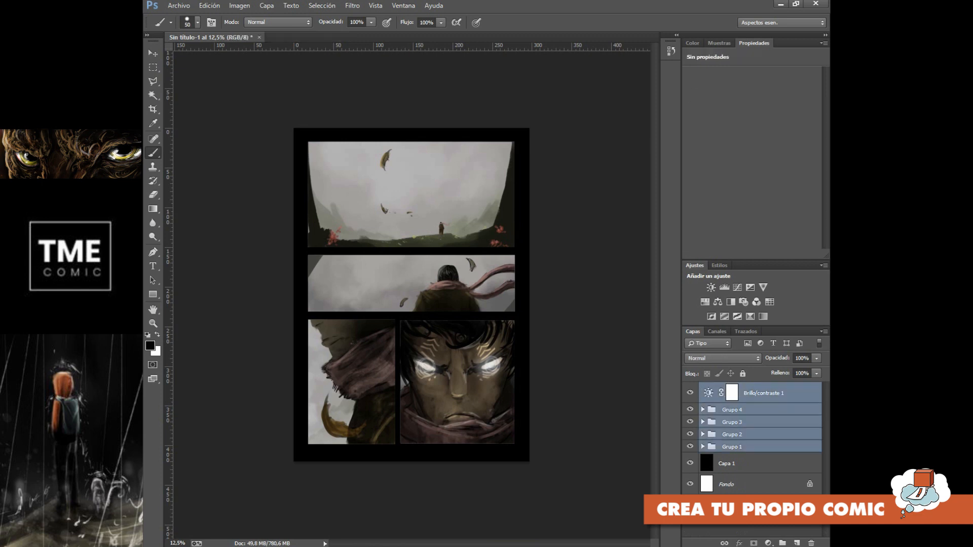
pyautogui.hotkey('ctrl', 't')
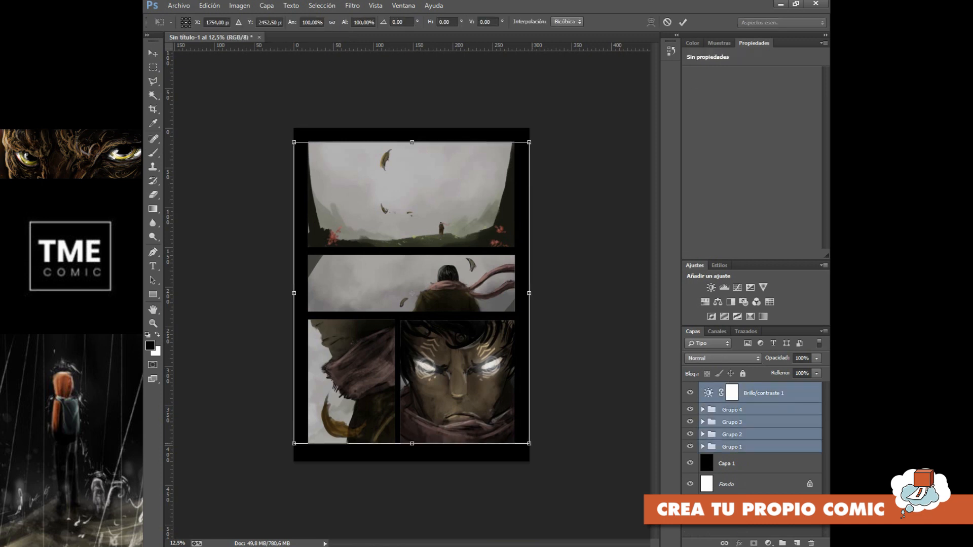
pyautogui.moveTo(529, 443); pyautogui.dragTo(522, 435)
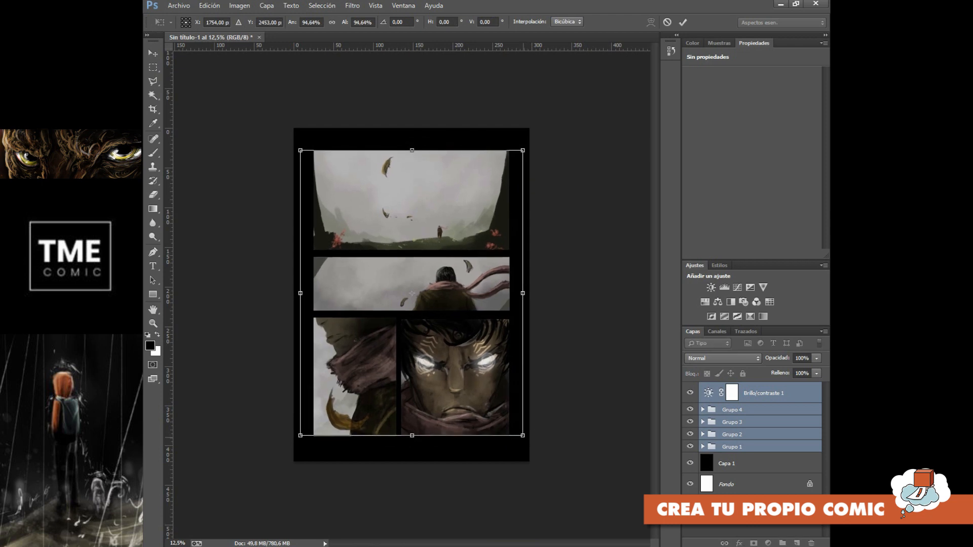
pyautogui.click(682, 23)
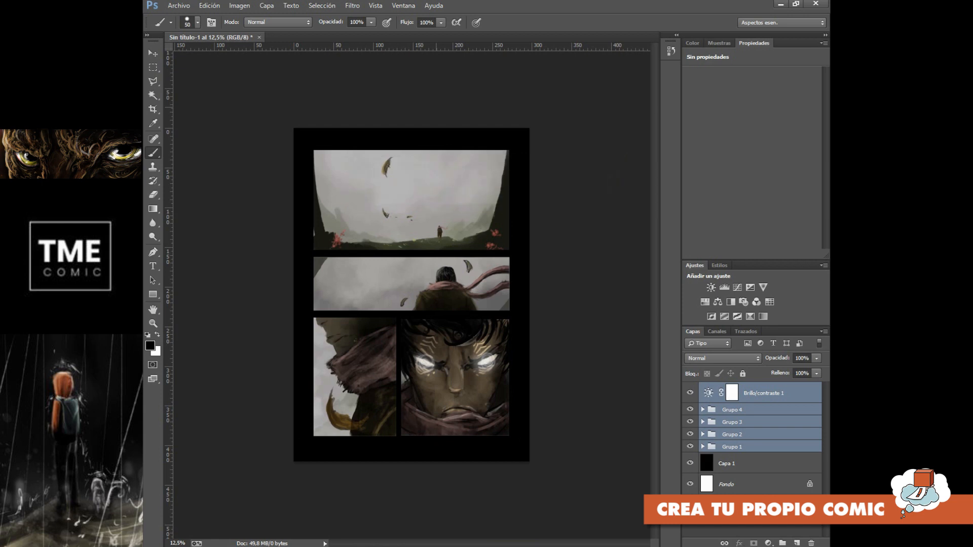
# Fill a black caption rectangle about 60 by 30 mm on a new top layer in the first panel's sky, beside the large leaf
pyautogui.hotkey('ctrl', '+')
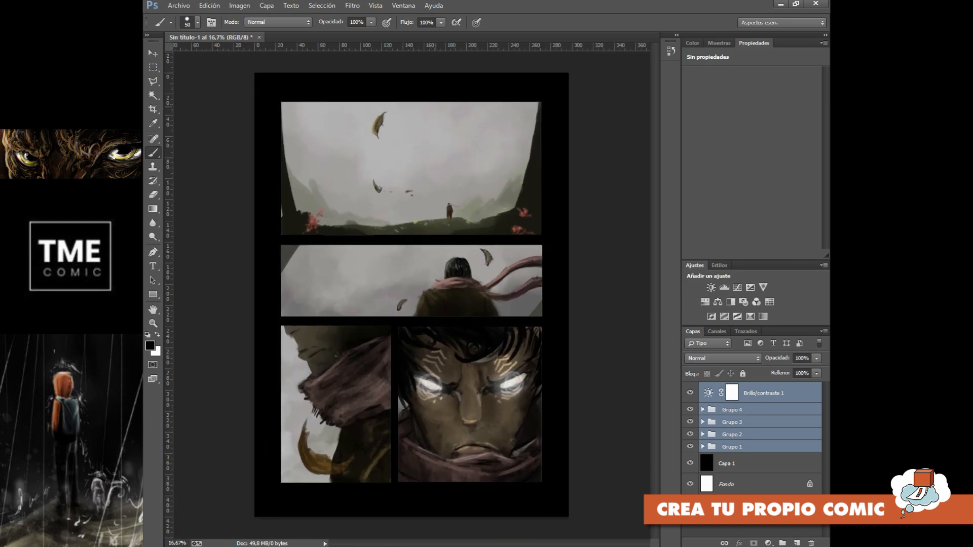
pyautogui.press('m')
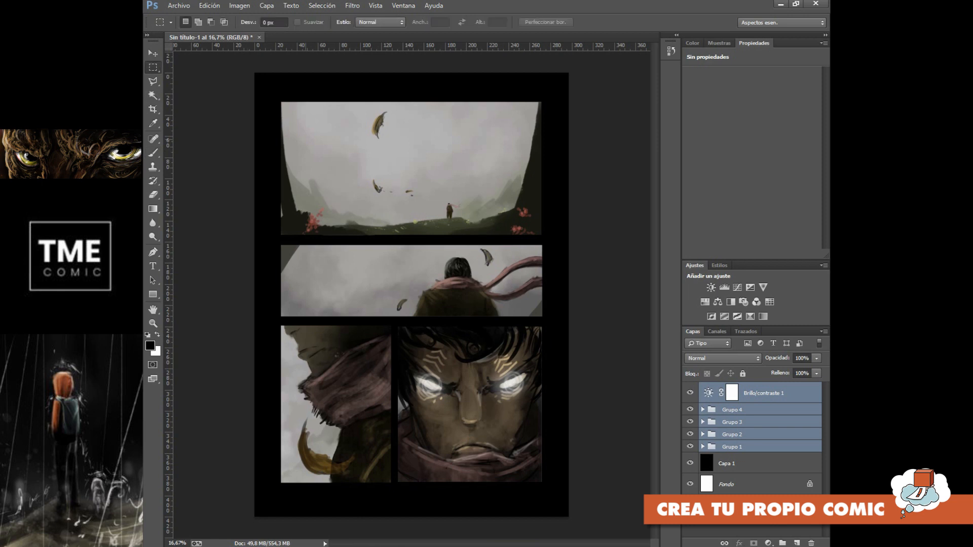
pyautogui.moveTo(303, 124); pyautogui.dragTo(367, 156)
pyautogui.click(770, 393)
pyautogui.click(797, 543)
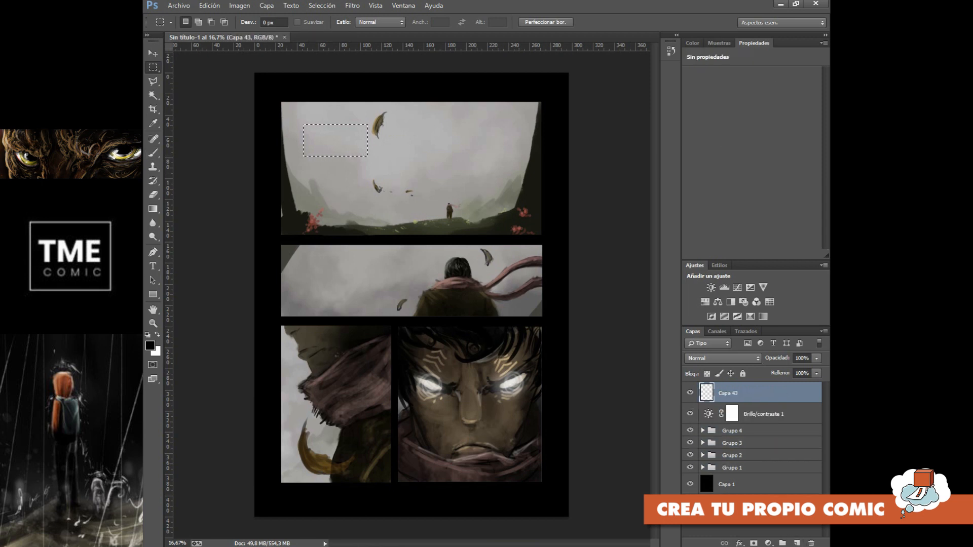
pyautogui.hotkey('alt', 'BackSpace')
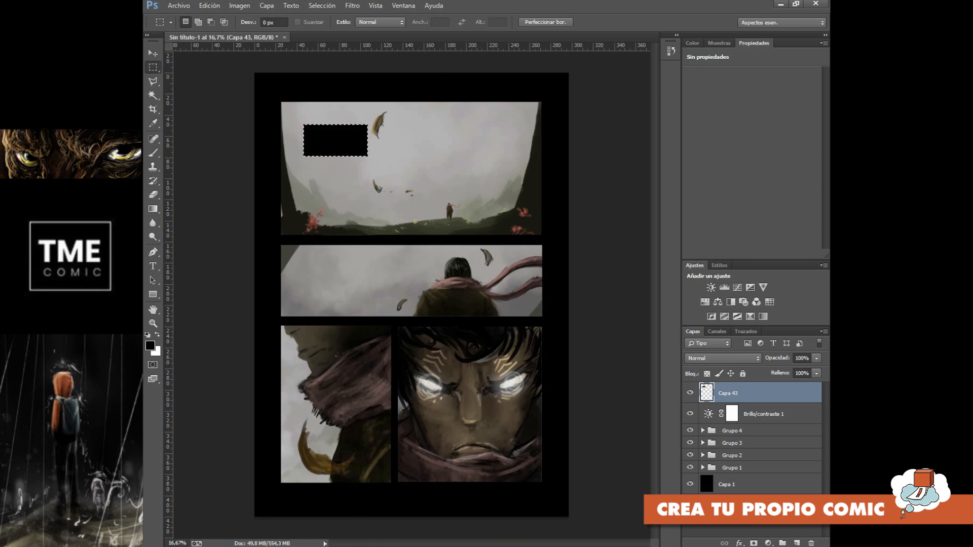
pyautogui.hotkey('ctrl', 'd')
# Create a paragraph text box over the black caption rectangle with white 13 pt text
pyautogui.press('t')
pyautogui.press('x')
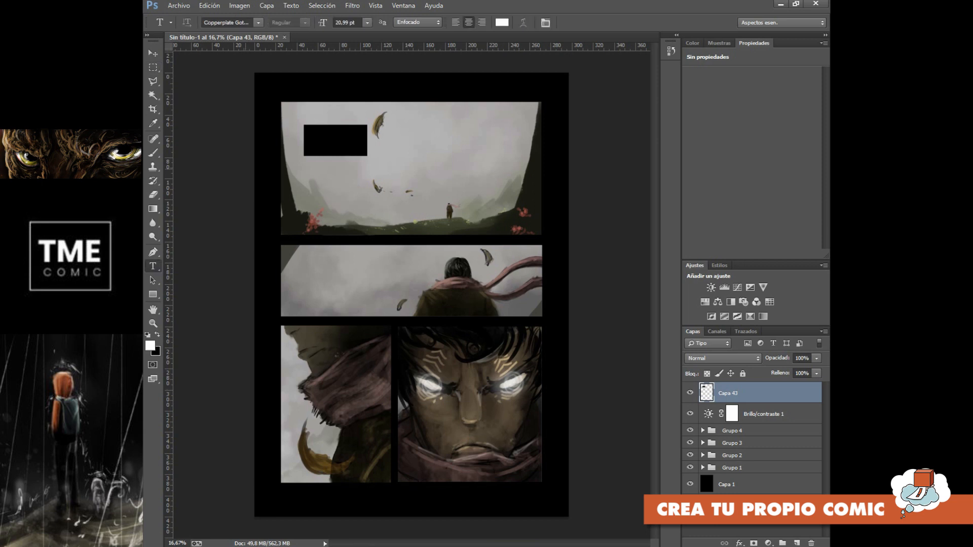
pyautogui.moveTo(315, 135); pyautogui.dragTo(374, 163)
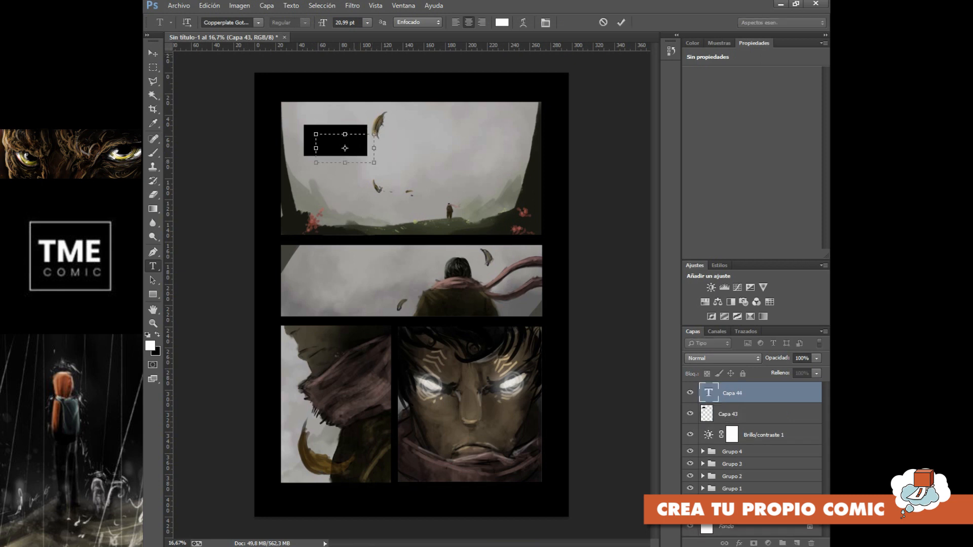
pyautogui.click(347, 22)
pyautogui.write('13')
pyautogui.press('Return')
pyautogui.write('En un país muy')
pyautogui.press('BackSpace')
pyautogui.press('BackSpace')
pyautogui.press('BackSpace')
pyautogui.press('BackSpace')
pyautogui.press('BackSpace')
pyautogui.press('BackSpace')
pyautogui.press('BackSpace')
pyautogui.press('BackSpace')
pyautogui.press('BackSpace')
pyautogui.press('BackSpace')
pyautogui.press('BackSpace')
pyautogui.press('BackSpace')
pyautogui.press('BackSpace')
pyautogui.press('BackSpace')
pyautogui.write('Era ya otra Epoca')
pyautogui.hotkey('ctrl', 'a')
pyautogui.press('BackSpace')
# Enter "BLA BLA BLA" as the caption text, copy it and set its font to Anime Ace 2.0 BB
pyautogui.write('BLA BLA BLA')
pyautogui.moveTo(363, 136); pyautogui.dragTo(326, 135)
pyautogui.hotkey('ctrl', 'c')
pyautogui.click(226, 23)
pyautogui.write('Anime Ace 2.0 BB')
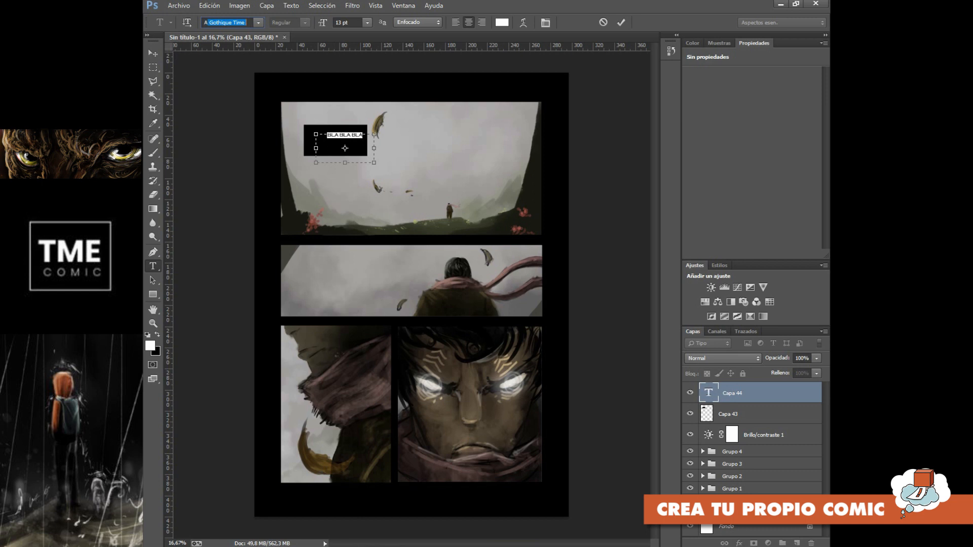
pyautogui.press('Return')
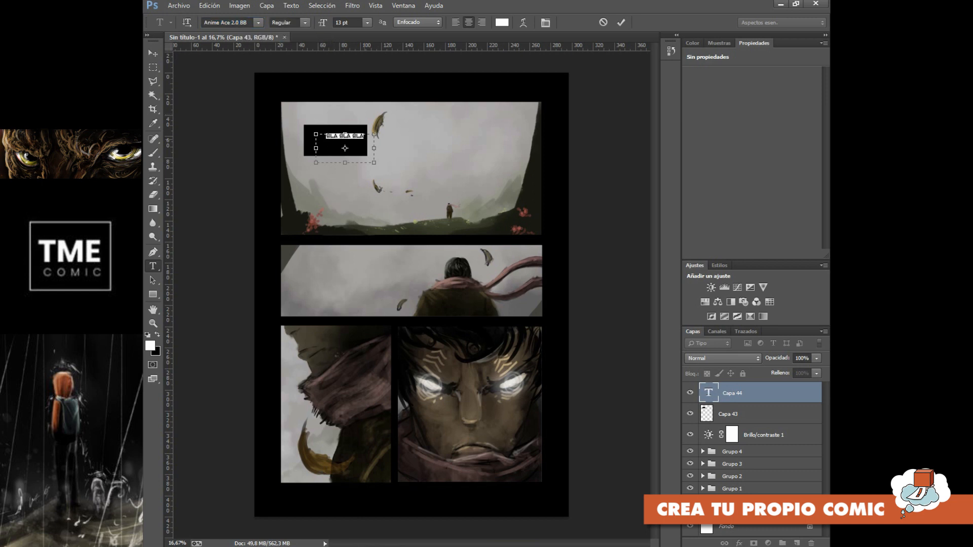
# Paste the copied text twice at the end of the caption and narrow the text box to fit inside the black rectangle
pyautogui.click(364, 138)
pyautogui.hotkey('ctrl', 'v')
pyautogui.hotkey('ctrl', 'v')
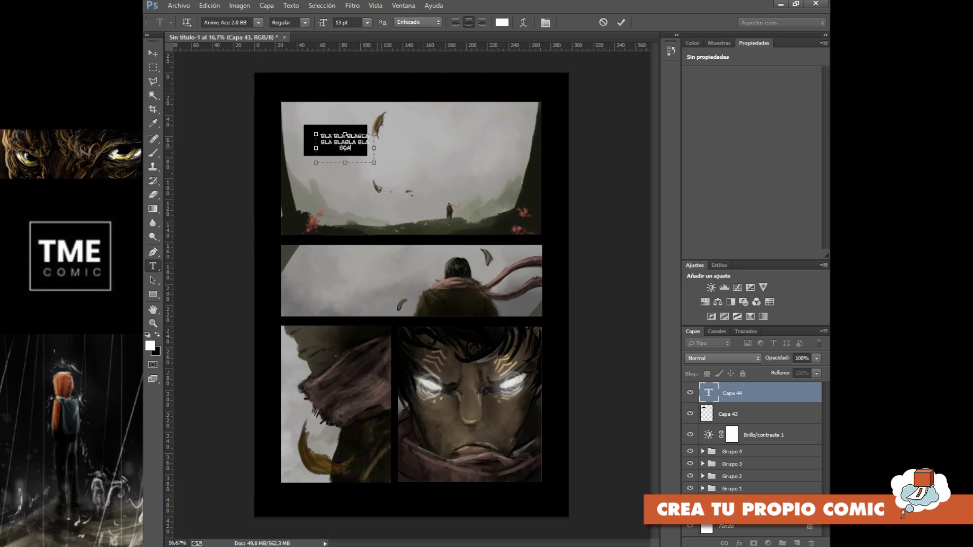
pyautogui.moveTo(373, 148); pyautogui.dragTo(359, 148)
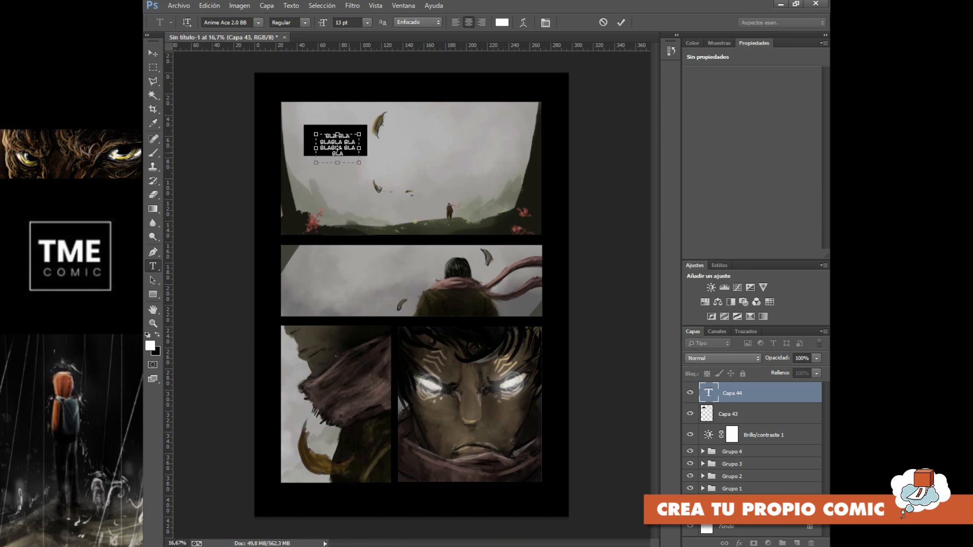
# Make the last "BLA" and the second line's "BLABLA" bold, and centre the finished text within the black caption rectangle
pyautogui.doubleClick(337, 151)
pyautogui.click(305, 23)
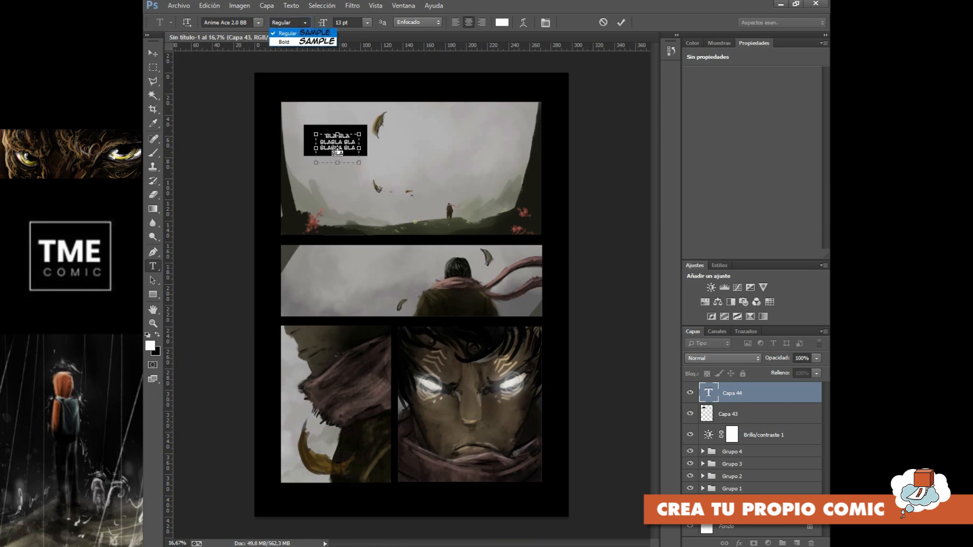
pyautogui.click(303, 42)
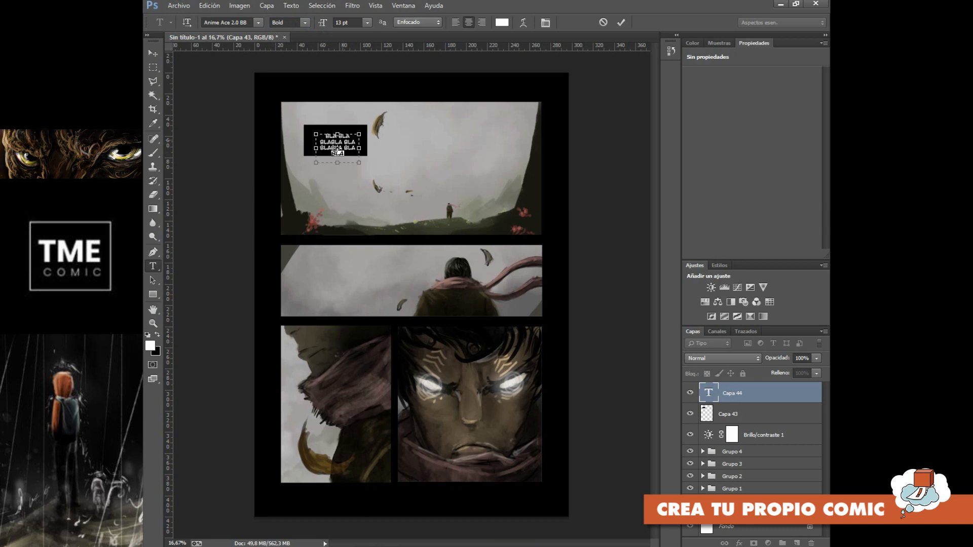
pyautogui.doubleClick(328, 142)
pyautogui.click(305, 23)
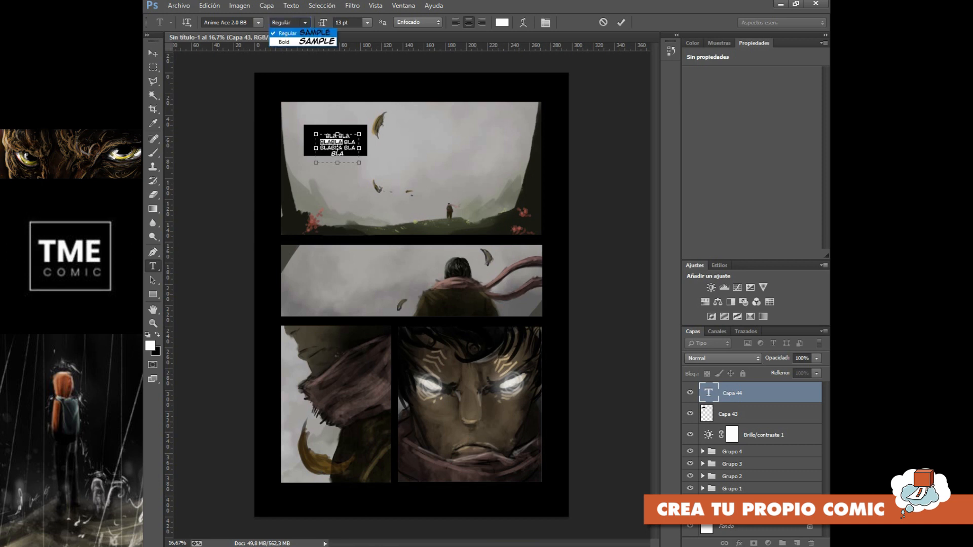
pyautogui.click(303, 42)
pyautogui.click(620, 22)
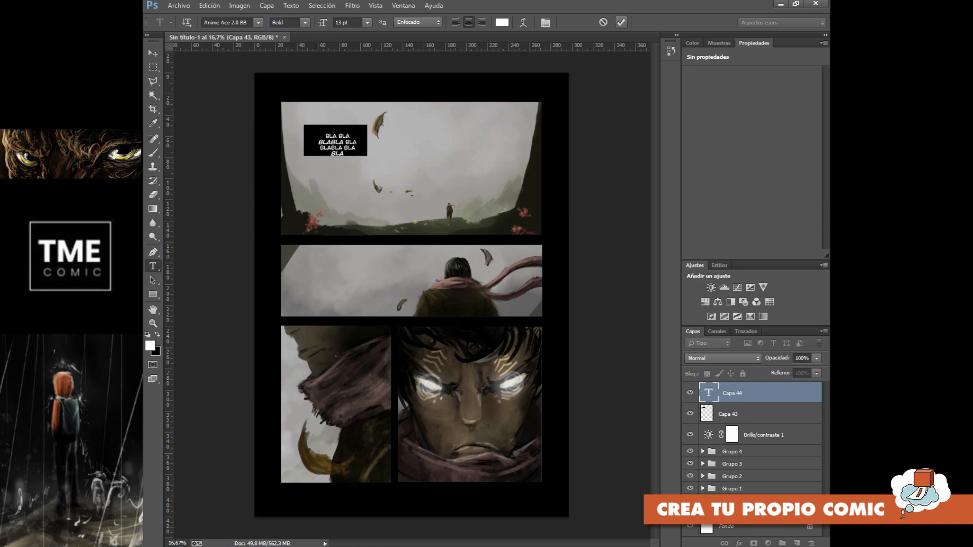
pyautogui.press('v')
pyautogui.moveTo(337, 143); pyautogui.dragTo(336, 139)
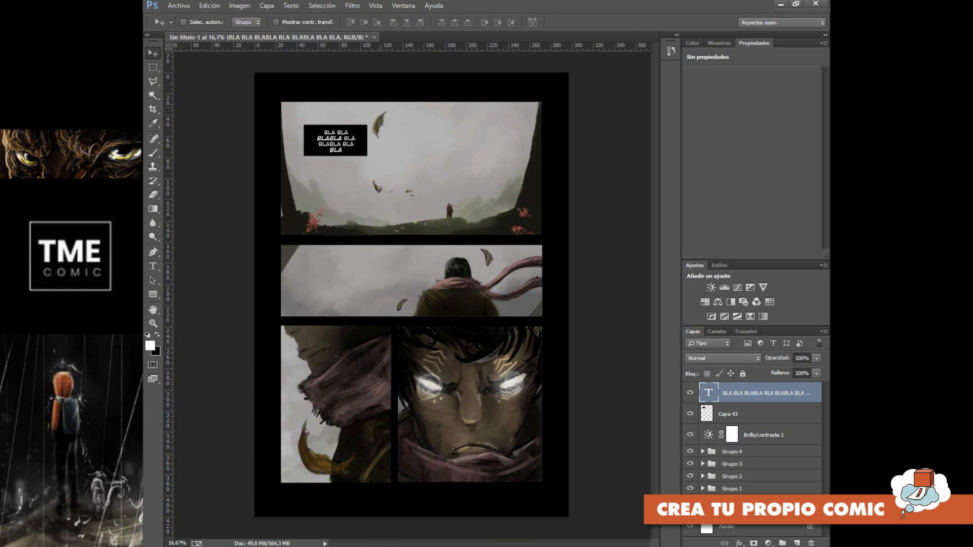
# Duplicate the caption text with its black rectangle lower in the first panel, and scale the copied rectangle to about 65%
pyautogui.keyDown('ctrl'); pyautogui.click(750, 414); pyautogui.keyUp('ctrl')
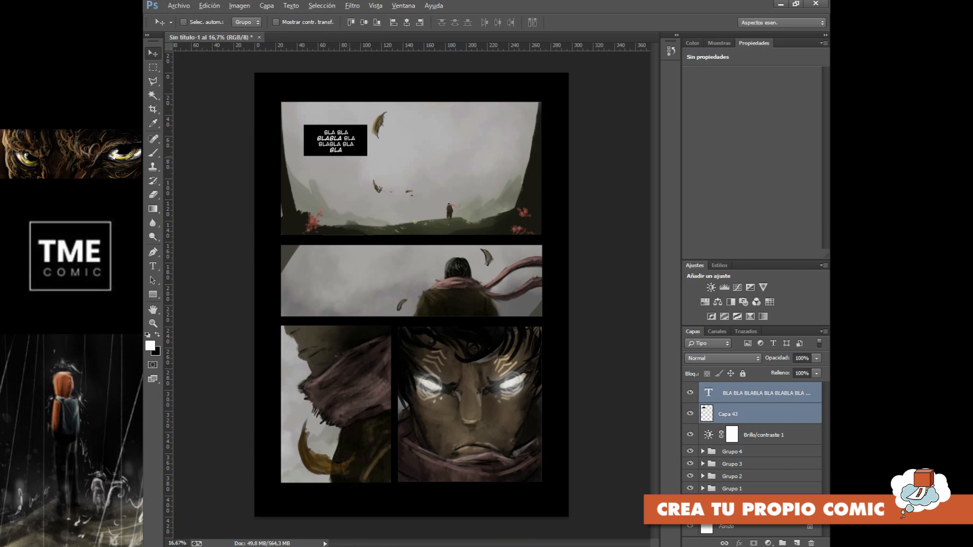
pyautogui.moveTo(357, 147); pyautogui.dragTo(375, 196)
pyautogui.click(750, 414)
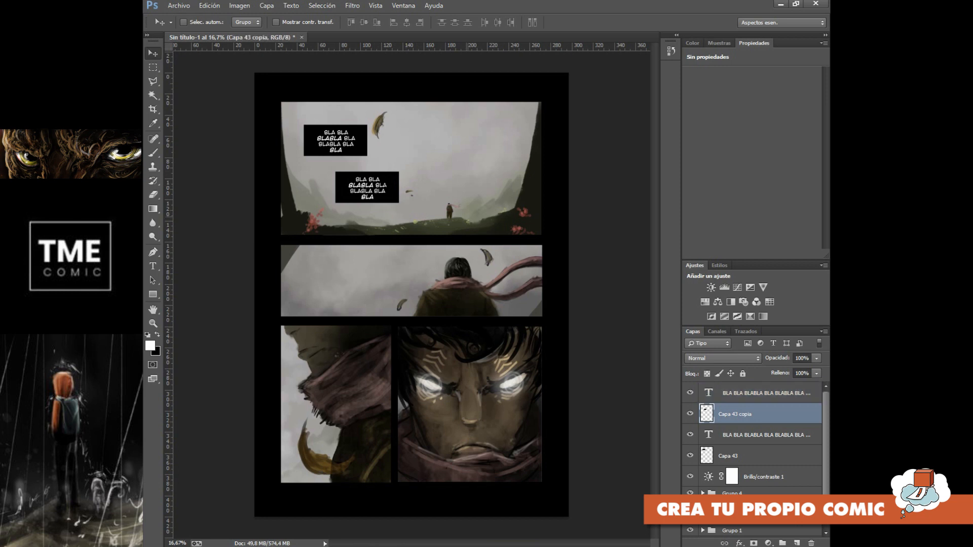
pyautogui.hotkey('ctrl', 't')
pyautogui.moveTo(368, 203); pyautogui.dragTo(363, 197)
pyautogui.click(682, 22)
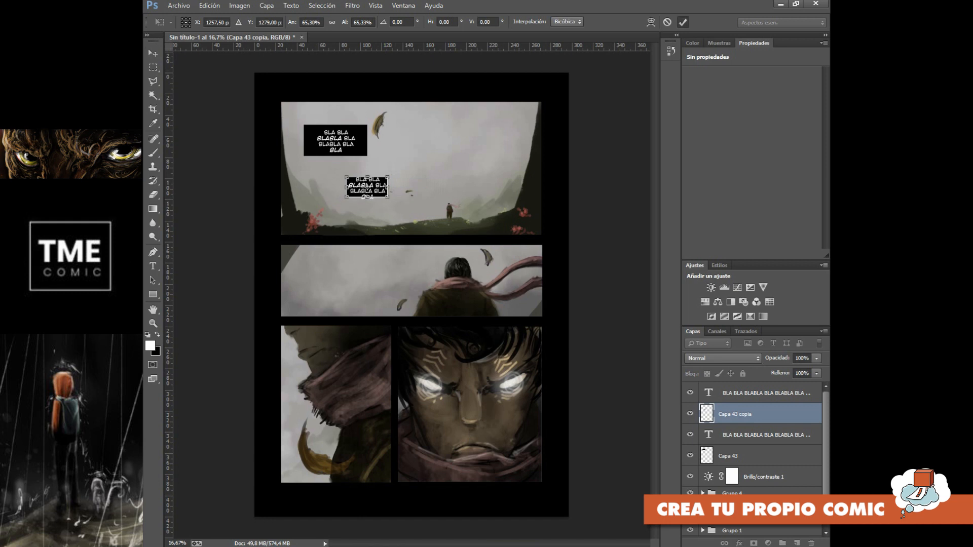
# Shrink the copied caption text and centre it so it fits inside the smaller black rectangle
pyautogui.click(710, 394)
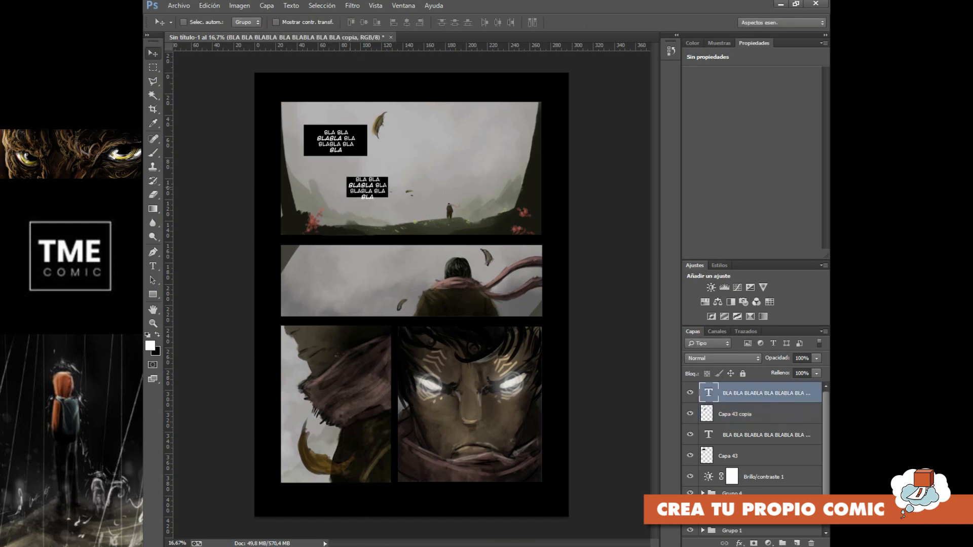
pyautogui.moveTo(369, 188)
pyautogui.mouseDown()
pyautogui.moveTo(389, 189)
pyautogui.moveTo(377, 188)
pyautogui.moveTo(394, 203)
pyautogui.moveTo(370, 191)
pyautogui.mouseUp()
pyautogui.hotkey('ctrl', 't')
pyautogui.click(682, 22)
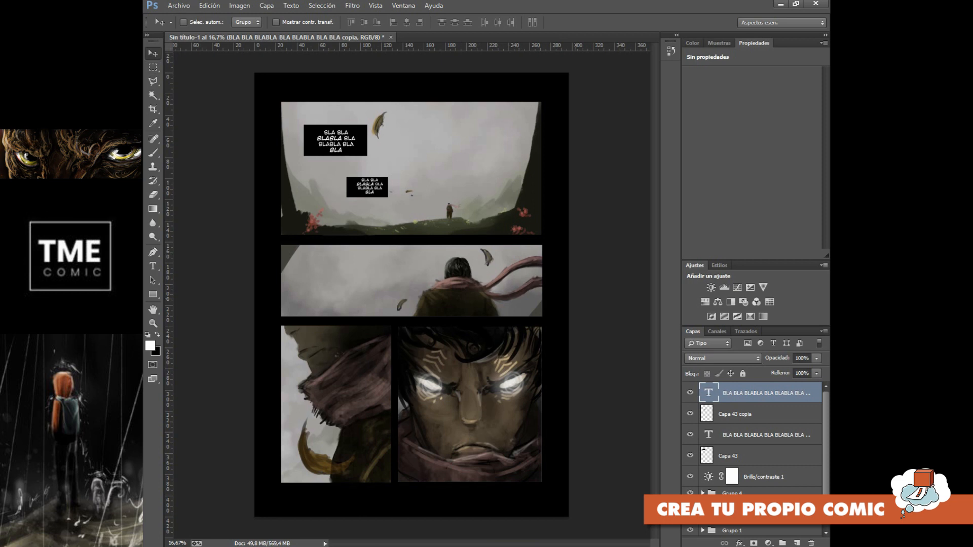
# Duplicate the small black rectangle onto the scarf at the second panel's right side and add the centred caption "BLA BLA BLA" inside it
pyautogui.click(760, 414)
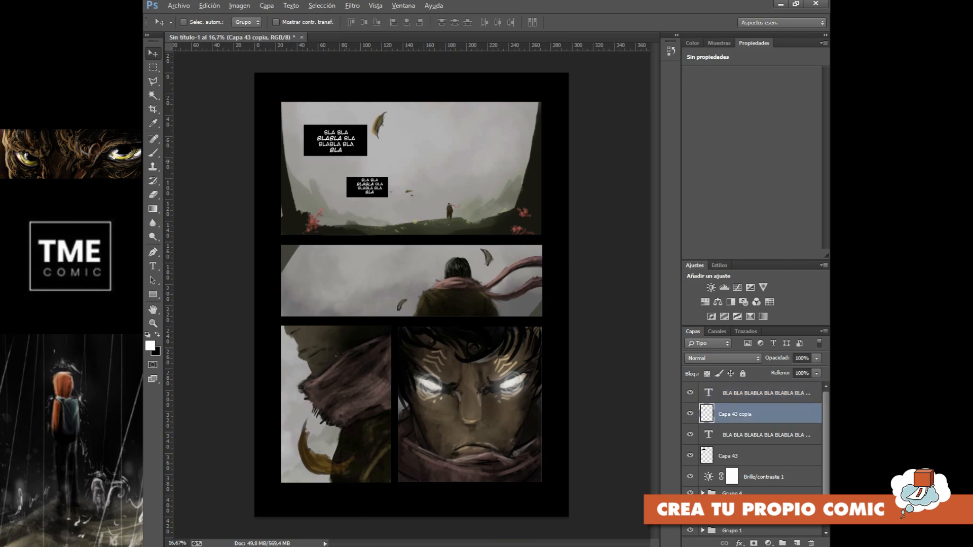
pyautogui.moveTo(365, 156); pyautogui.dragTo(506, 244)
pyautogui.click(153, 266)
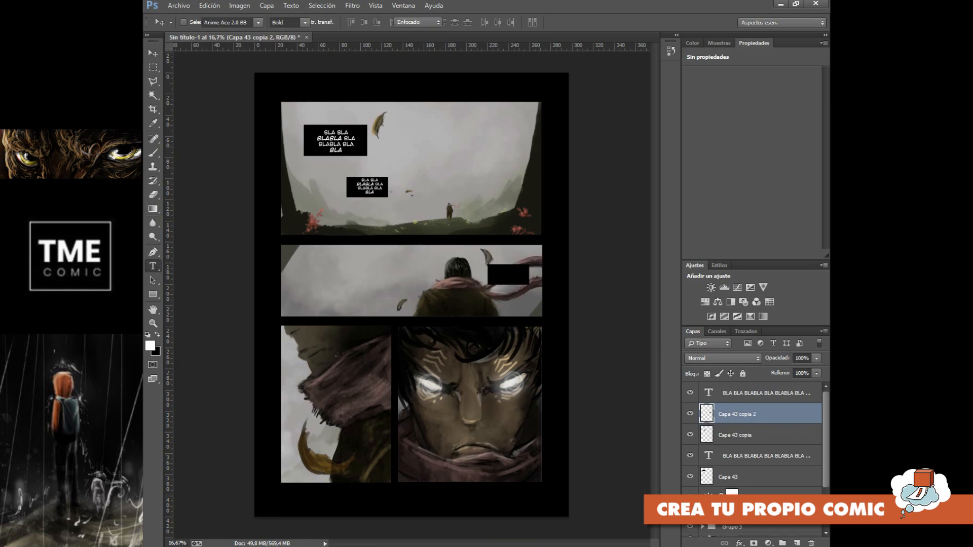
pyautogui.moveTo(493, 269); pyautogui.dragTo(523, 285)
pyautogui.write('BLA BLA BLA')
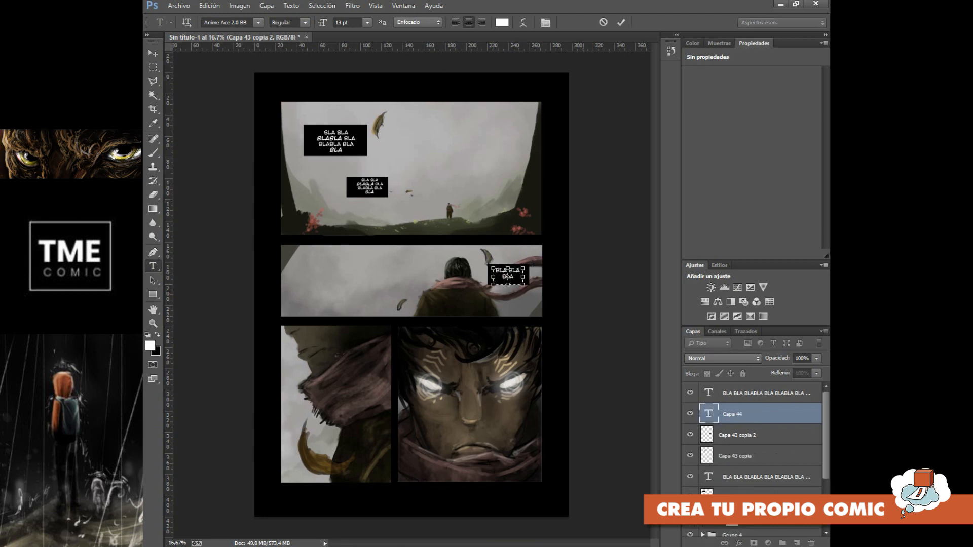
pyautogui.click(620, 22)
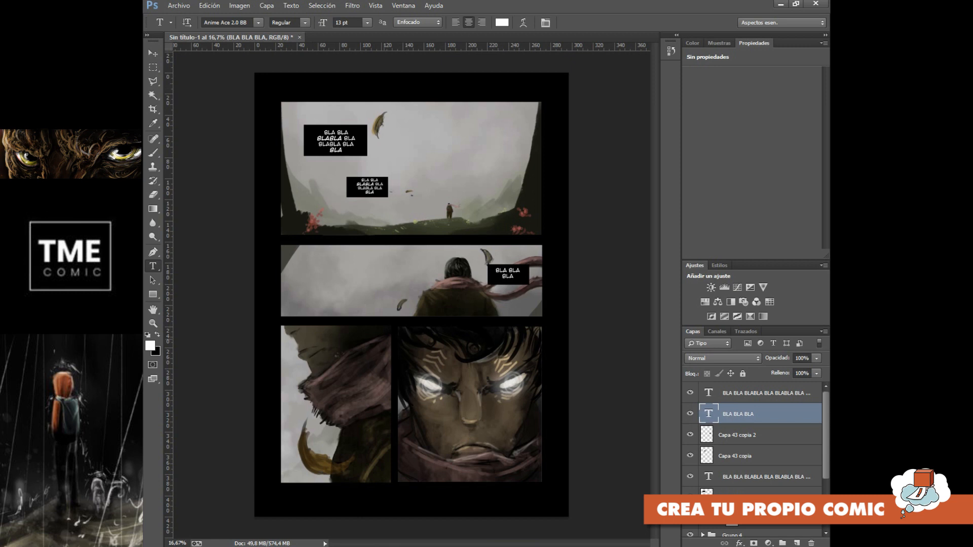
# Duplicate the second panel's black rectangle into the lower part of the third panel, scaled to about 197% width and 158% height
pyautogui.press('v')
pyautogui.moveTo(507, 273); pyautogui.dragTo(340, 401)
pyautogui.hotkey('ctrl', 'z')
pyautogui.click(737, 435)
pyautogui.moveTo(515, 280); pyautogui.dragTo(354, 420)
pyautogui.hotkey('ctrl', 't')
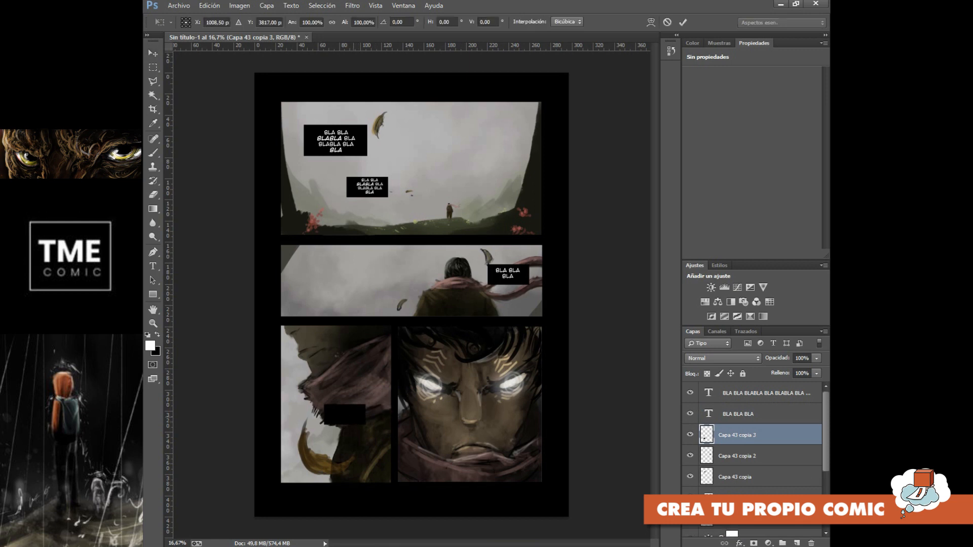
pyautogui.moveTo(325, 404); pyautogui.dragTo(304, 390)
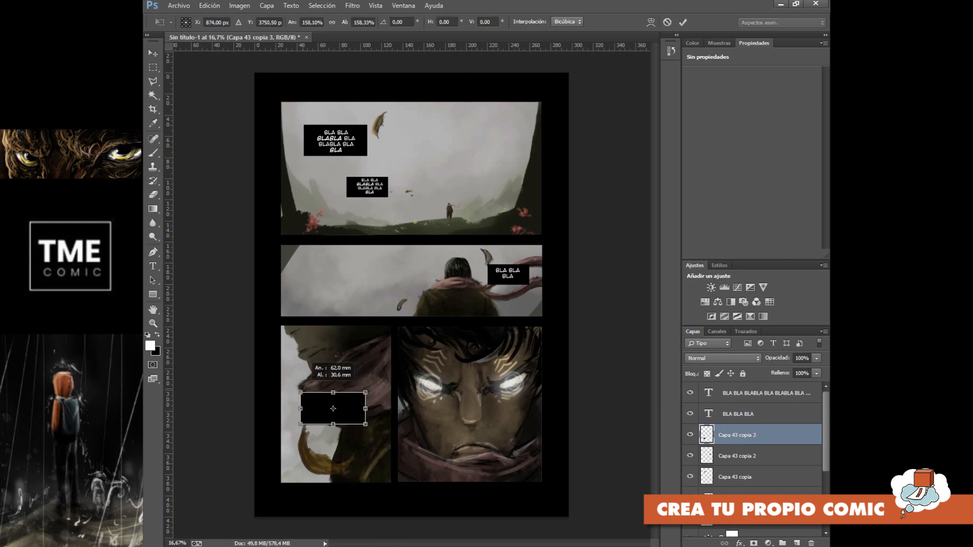
pyautogui.moveTo(342, 423); pyautogui.dragTo(336, 452)
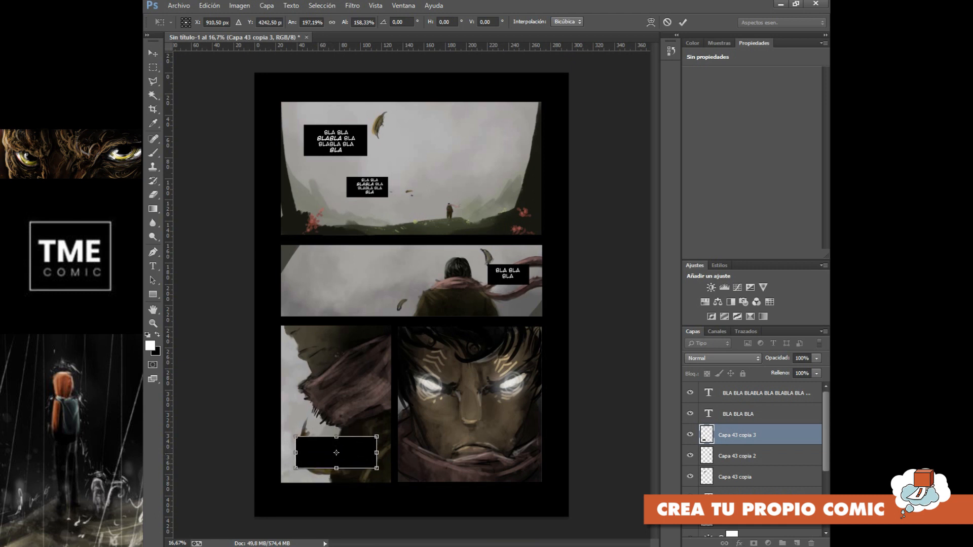
pyautogui.press('Return')
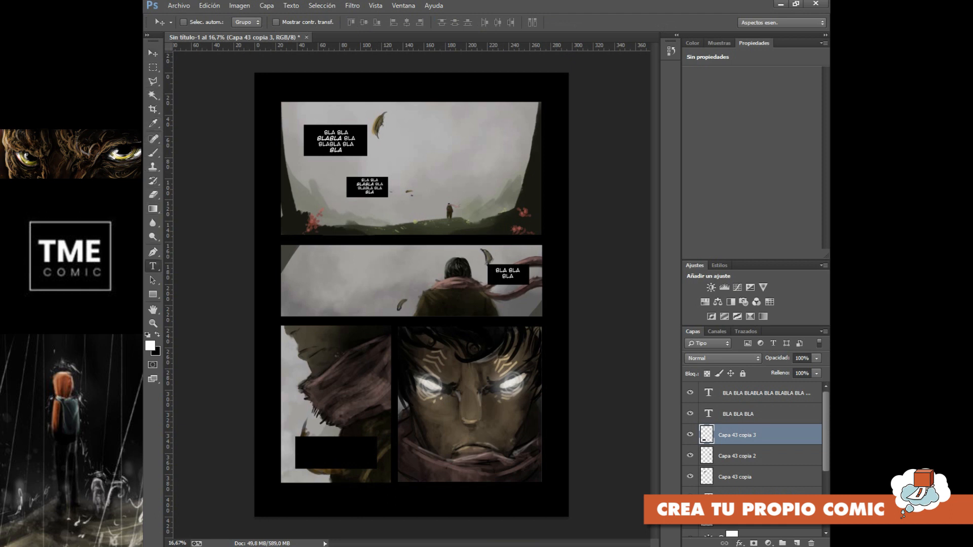
# Add a text box with "BLA BLA BLABLA BLA BLA" inside the third panel's black rectangle
pyautogui.click(153, 266)
pyautogui.moveTo(301, 446); pyautogui.dragTo(372, 469)
pyautogui.write('BLA BLA BLABLA BLA BLA')
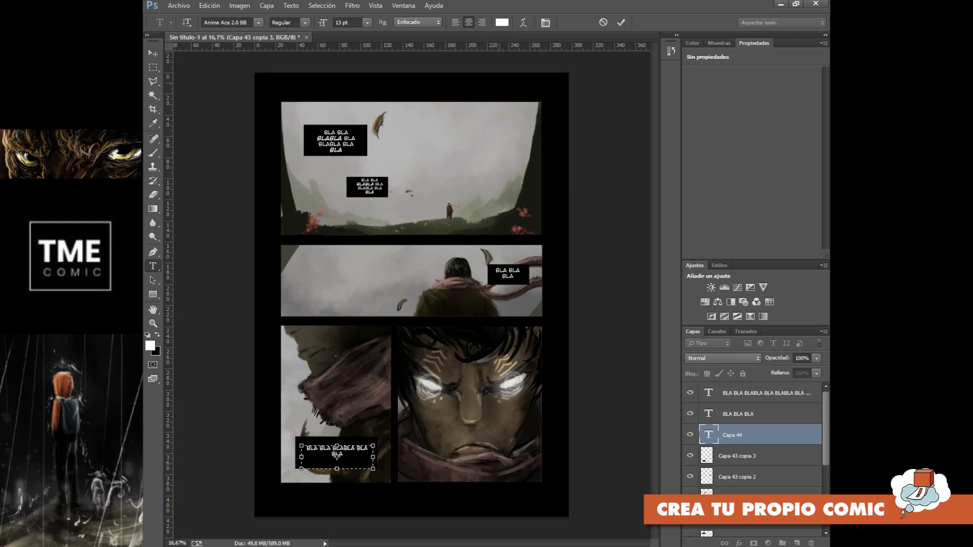
pyautogui.click(621, 22)
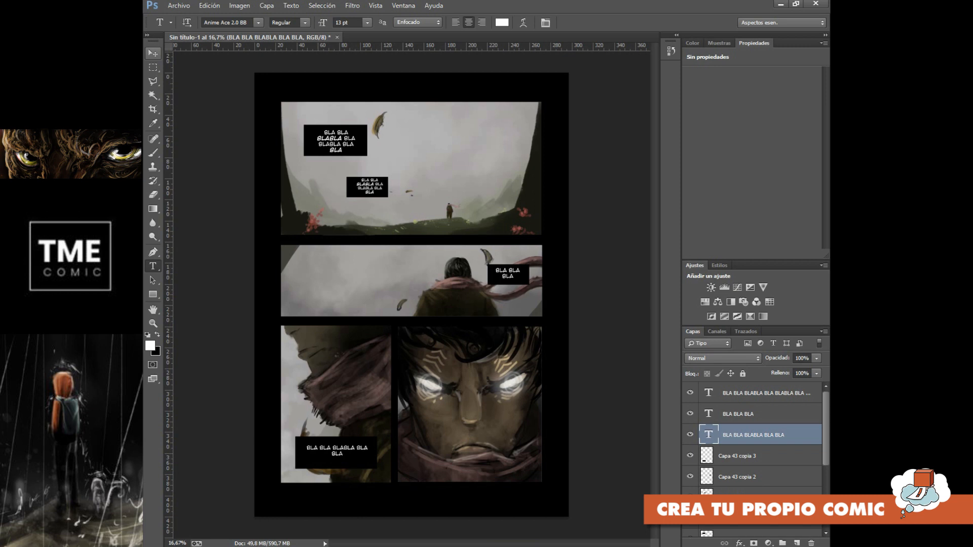
# Duplicate the third panel's black rectangle to the lower left of the face panel and scale the copy to about 64%
pyautogui.click(737, 456)
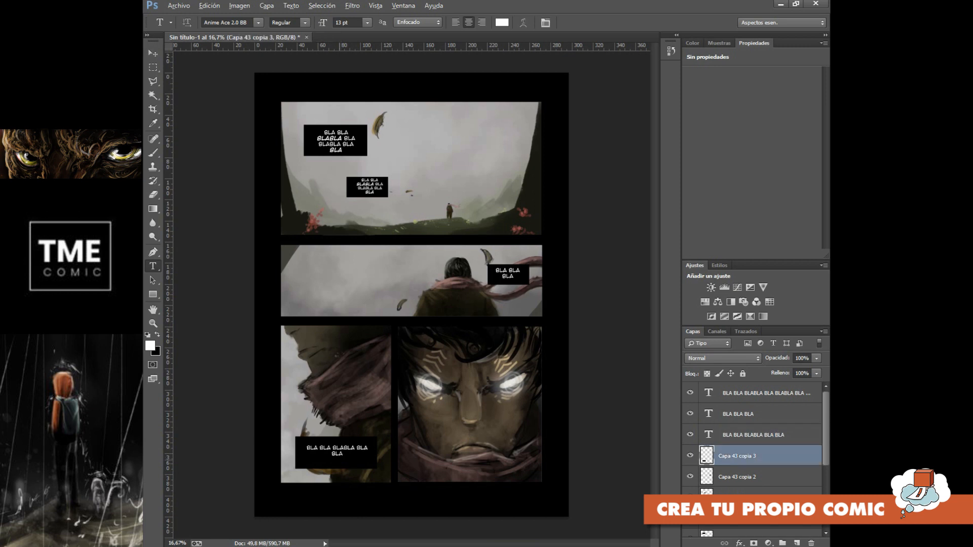
pyautogui.click(152, 53)
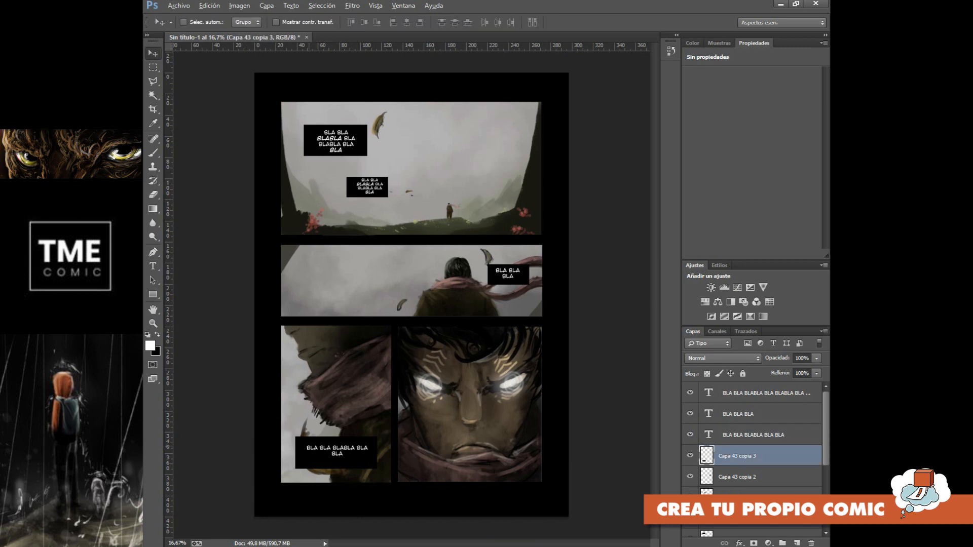
pyautogui.moveTo(336, 452); pyautogui.dragTo(490, 470)
pyautogui.hotkey('ctrl', 't')
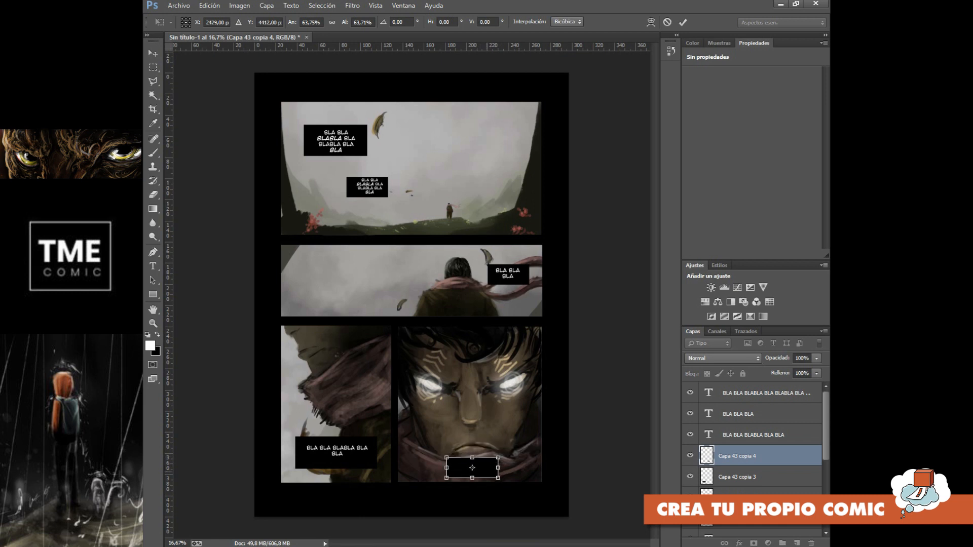
pyautogui.click(683, 22)
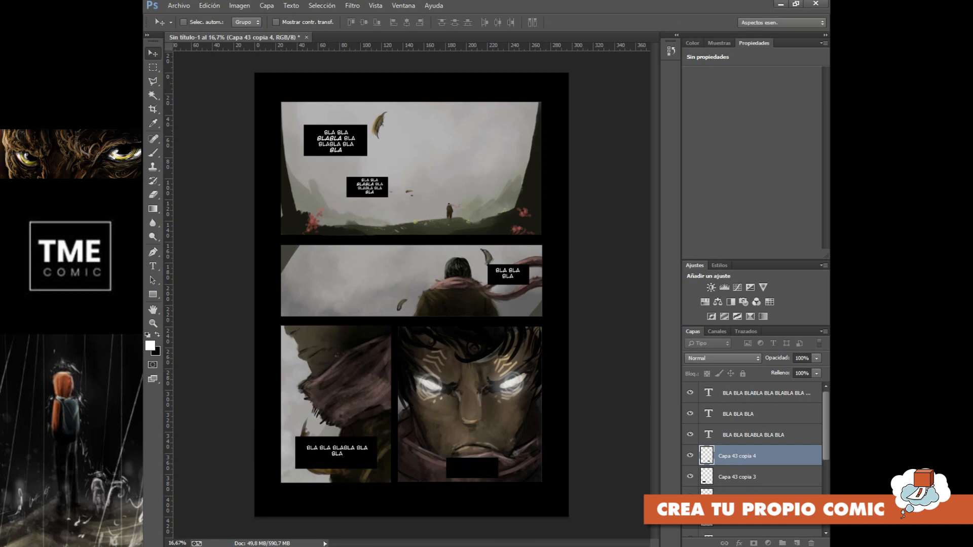
pyautogui.moveTo(452, 471); pyautogui.dragTo(429, 468)
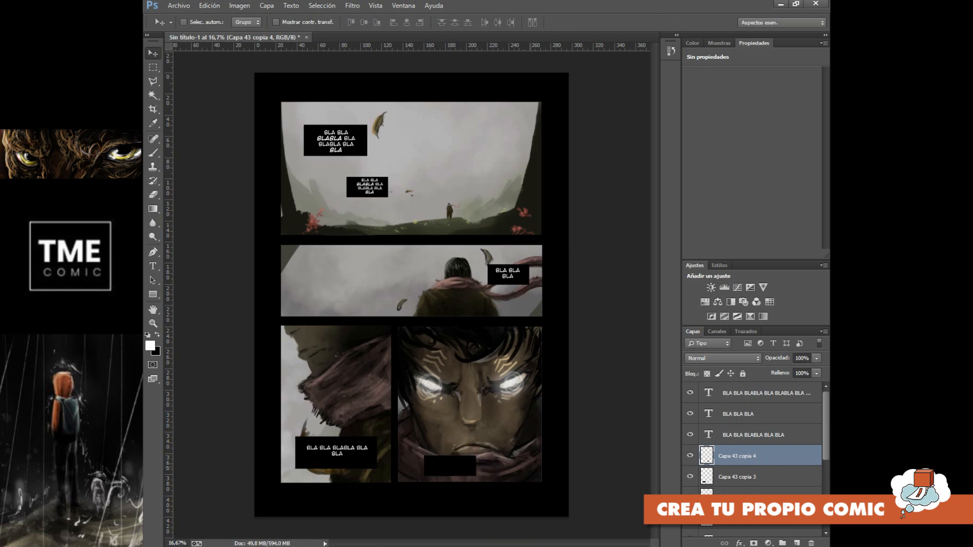
# Add a text box with "BLA BLA BLA" inside the face panel's black rectangle
pyautogui.click(152, 266)
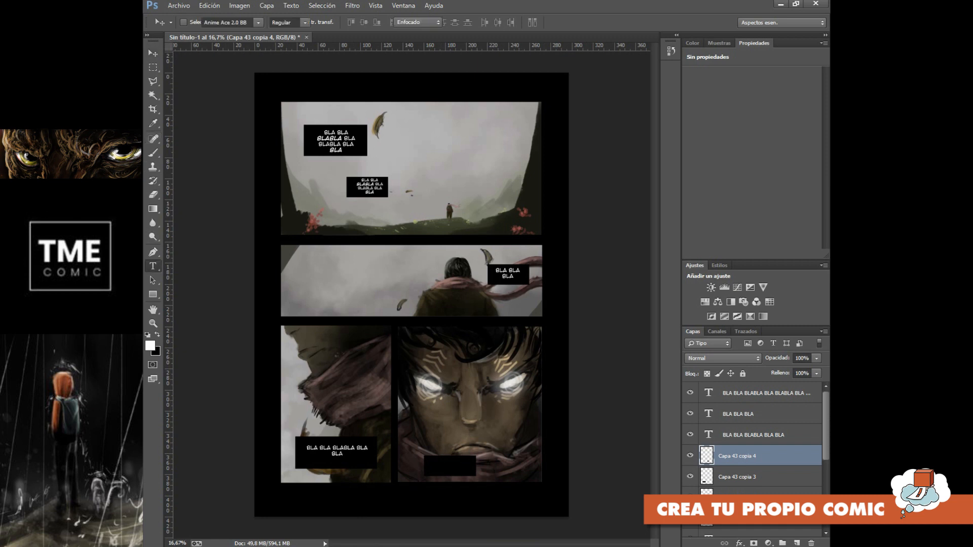
pyautogui.moveTo(430, 462); pyautogui.dragTo(471, 476)
pyautogui.write('BLA BLA BLA')
pyautogui.click(621, 21)
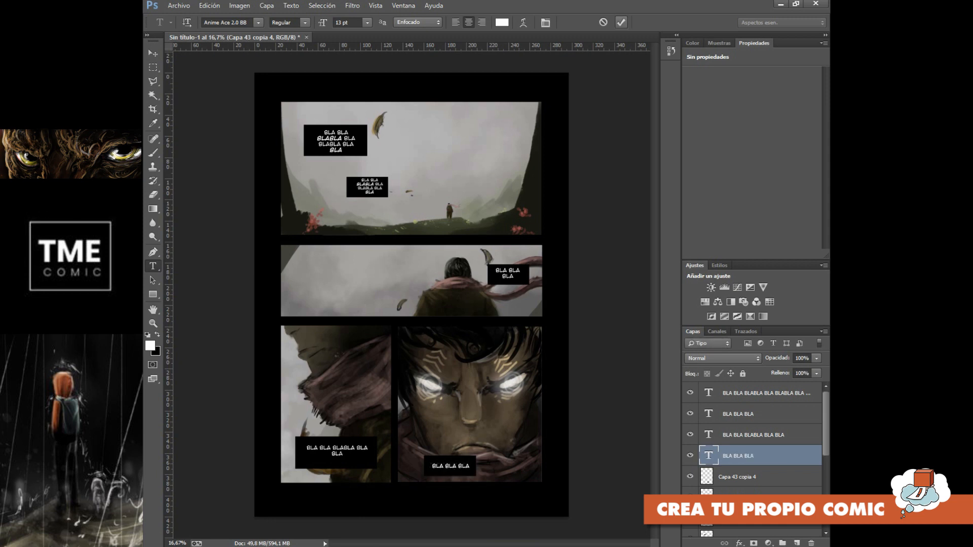